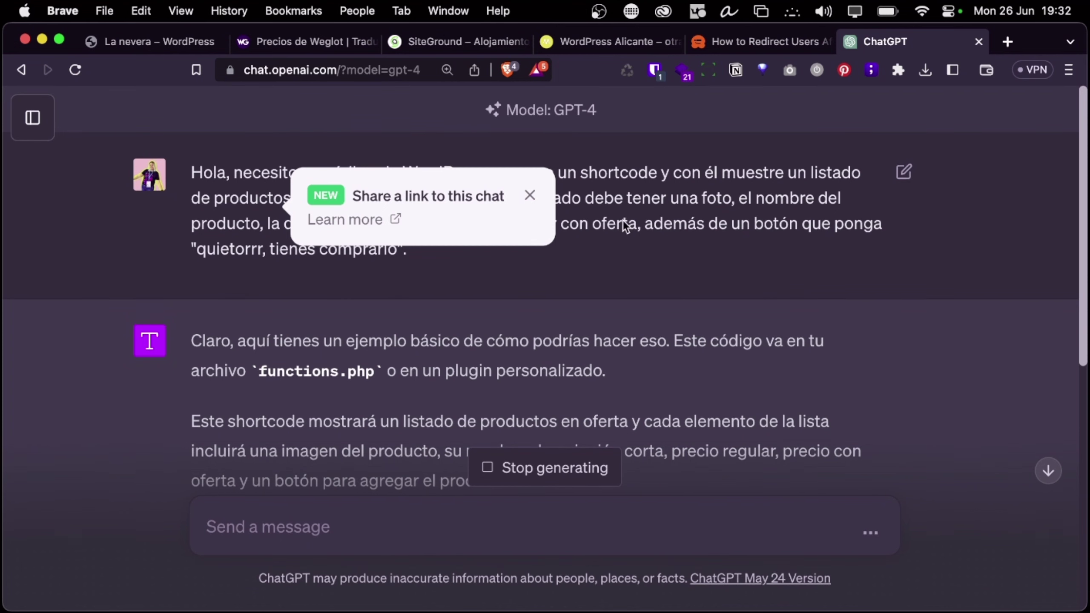
Dismiss the share-link notice and read through ChatGPT's [productos_en_oferta] shortcode answer
{"action": "left_click", "coordinate": [530, 196]}
{"action": "scroll", "coordinate": [573, 279], "scroll_direction": "down", "scroll_amount": 10}
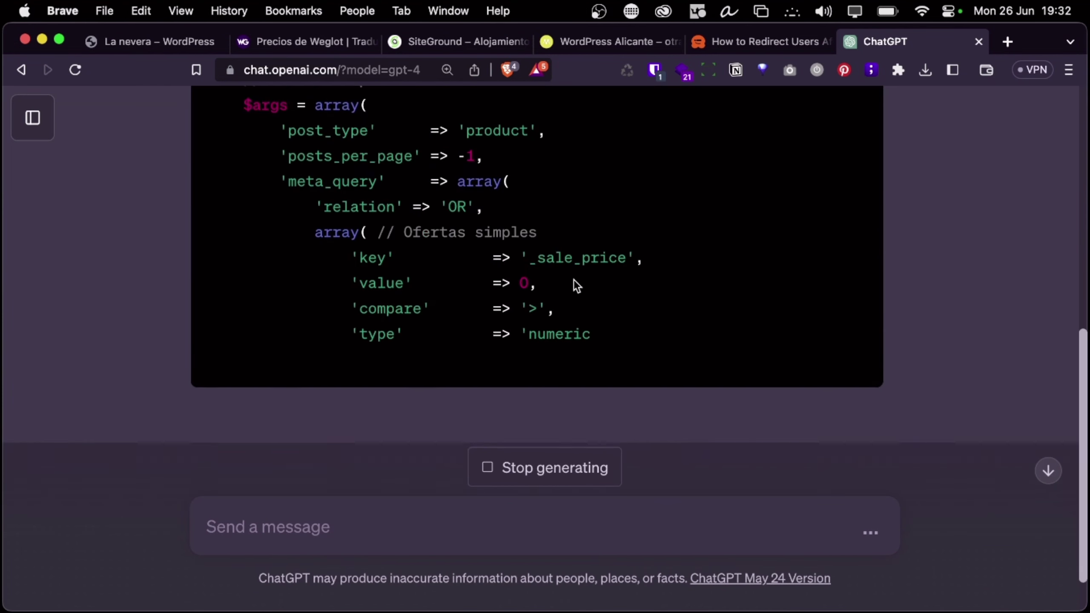
{"action": "scroll", "coordinate": [574, 279], "scroll_direction": "up", "scroll_amount": 5}
{"action": "scroll", "coordinate": [573, 279], "scroll_direction": "down", "scroll_amount": 5}
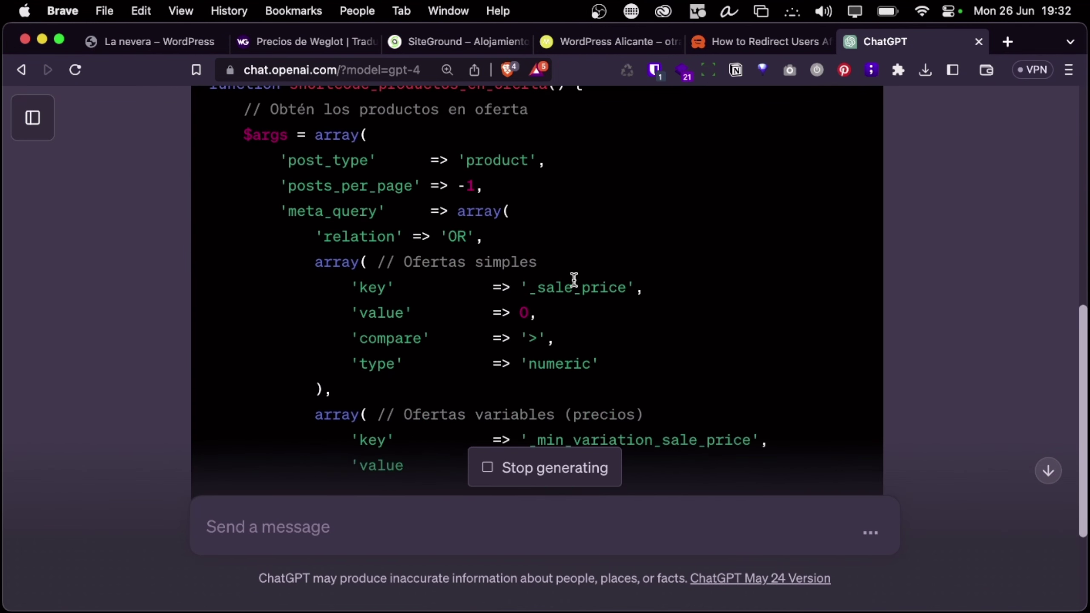
{"action": "scroll", "coordinate": [582, 235], "scroll_direction": "up", "scroll_amount": 4}
{"action": "scroll", "coordinate": [582, 235], "scroll_direction": "down", "scroll_amount": 3}
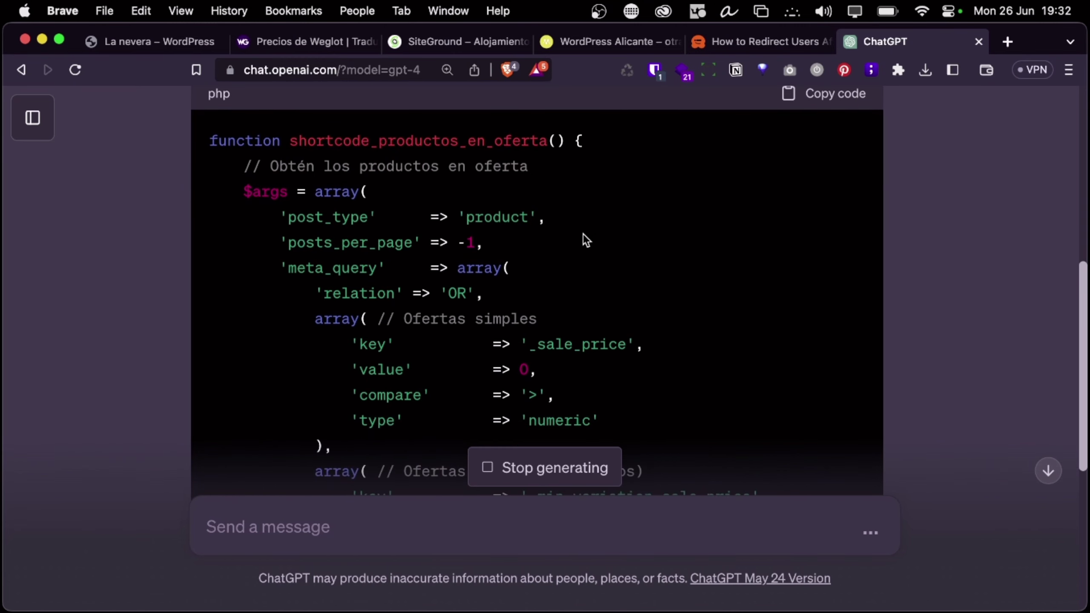
{"action": "scroll", "coordinate": [582, 234], "scroll_direction": "down", "scroll_amount": 8}
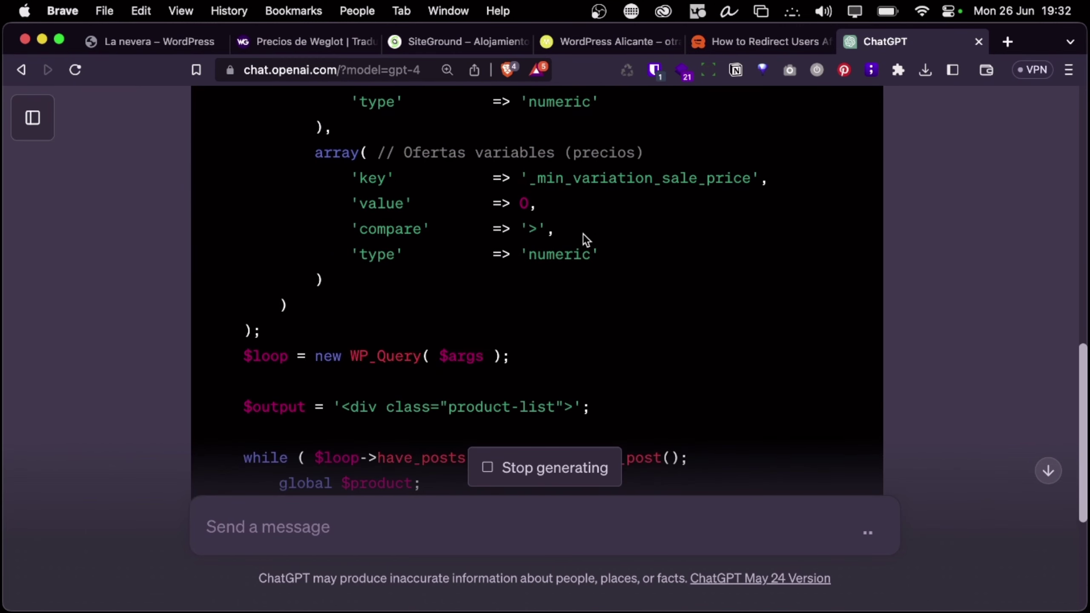
{"action": "scroll", "coordinate": [582, 233], "scroll_direction": "down", "scroll_amount": 6}
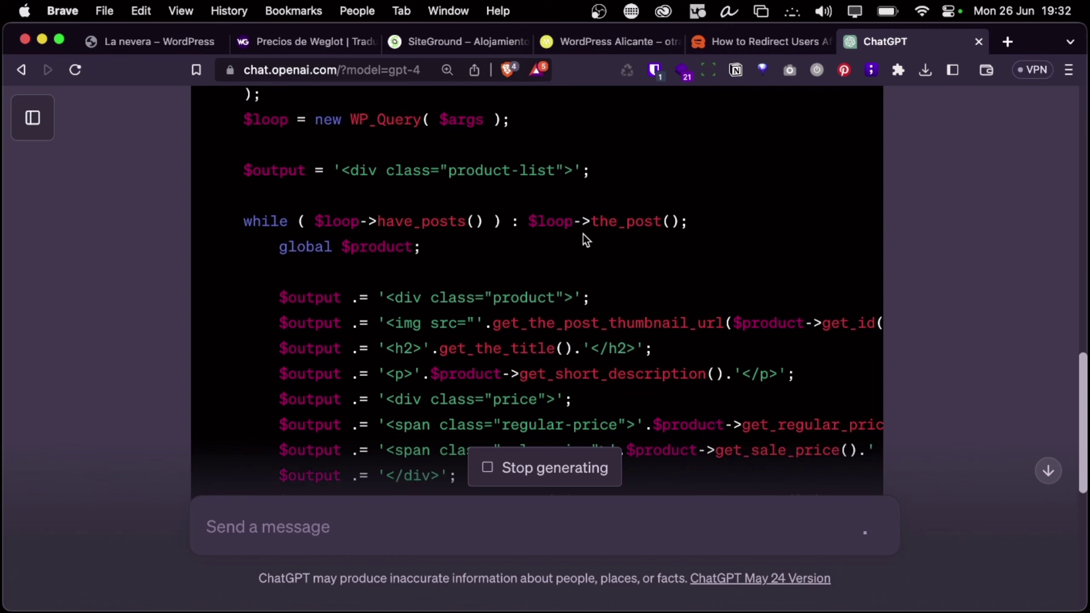
{"action": "scroll", "coordinate": [609, 334], "scroll_direction": "down", "scroll_amount": 10}
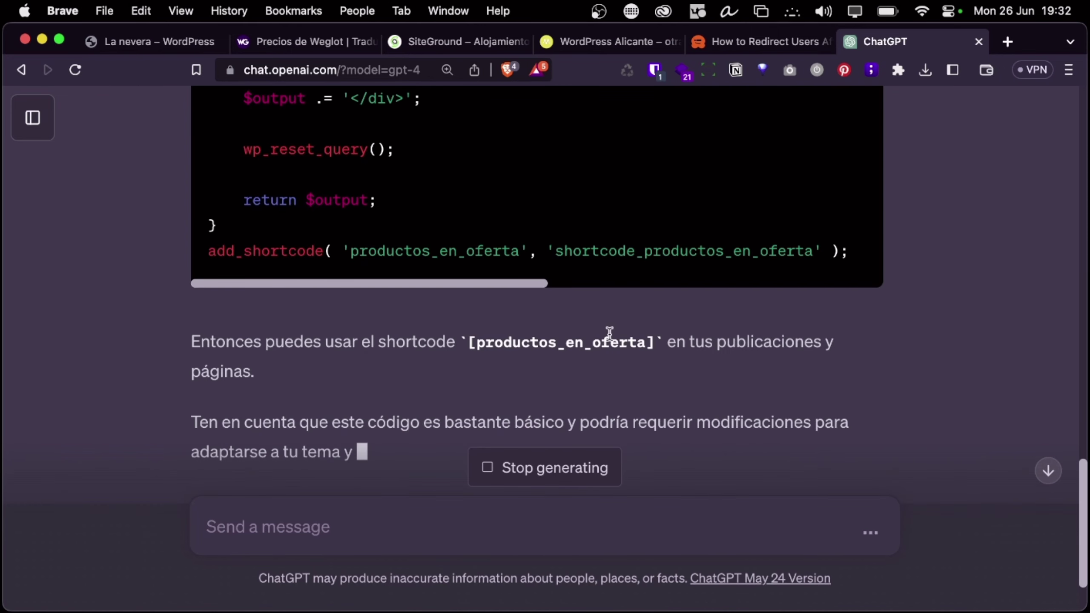
{"action": "scroll", "coordinate": [610, 334], "scroll_direction": "down", "scroll_amount": 3}
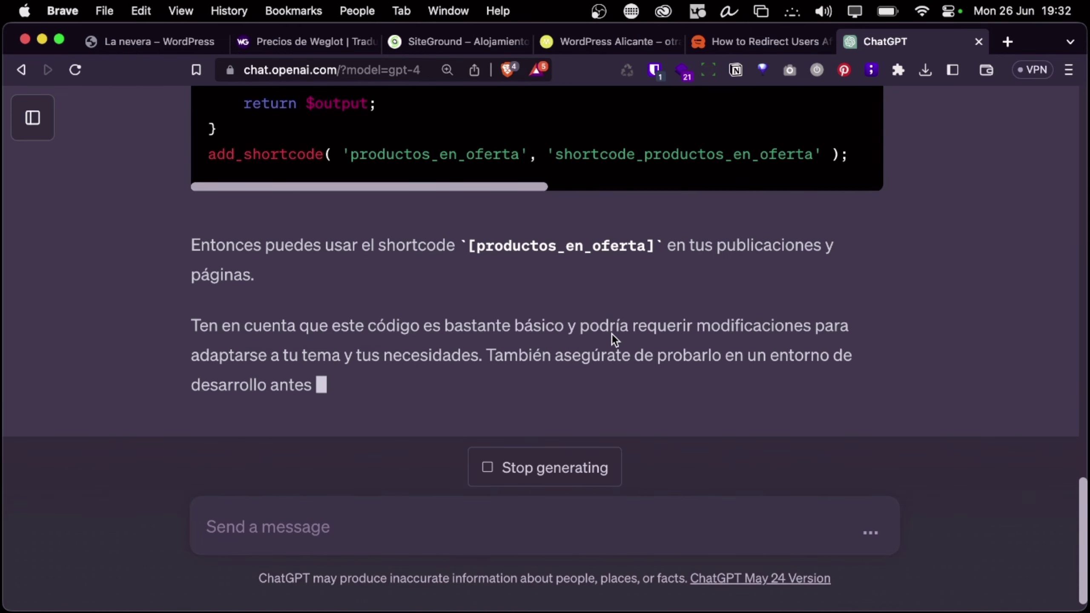
{"action": "scroll", "coordinate": [654, 336], "scroll_direction": "up", "scroll_amount": 20}
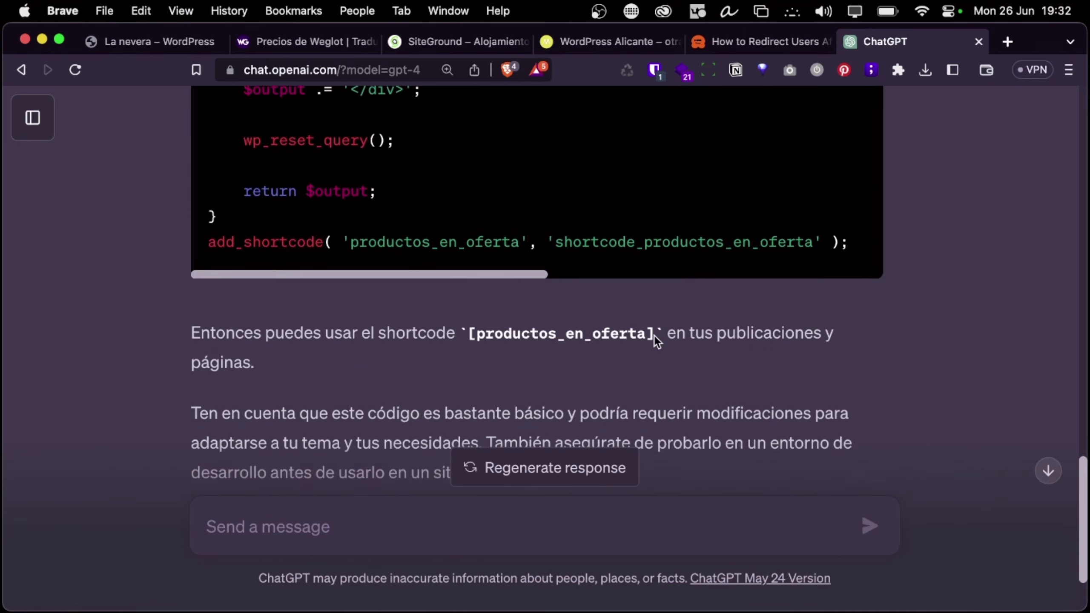
{"action": "scroll", "coordinate": [777, 325], "scroll_direction": "down", "scroll_amount": 7}
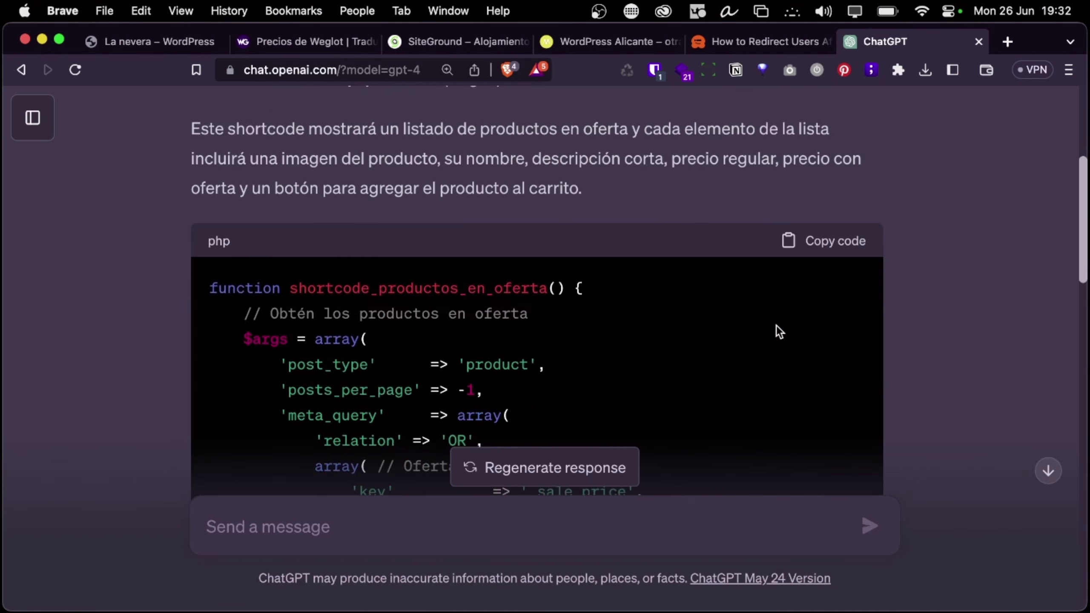
{"action": "scroll", "coordinate": [776, 326], "scroll_direction": "up", "scroll_amount": 4}
{"action": "scroll", "coordinate": [798, 324], "scroll_direction": "down", "scroll_amount": 3}
Copy the generated PHP code and bring the Bear notes window forward
{"action": "left_click", "coordinate": [817, 322]}
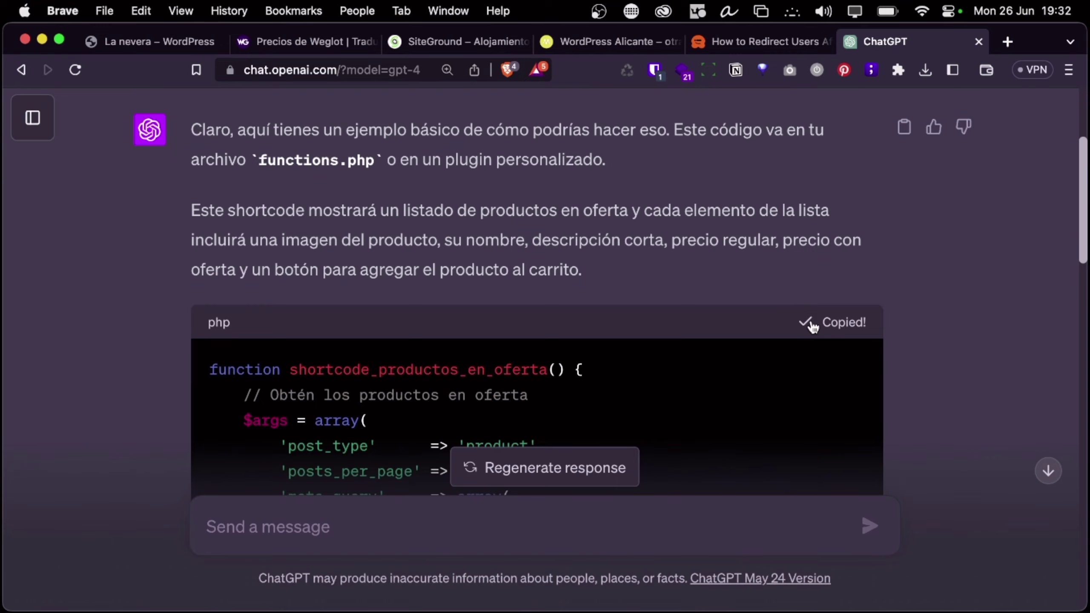
{"action": "scroll", "coordinate": [613, 306], "scroll_direction": "down", "scroll_amount": 10}
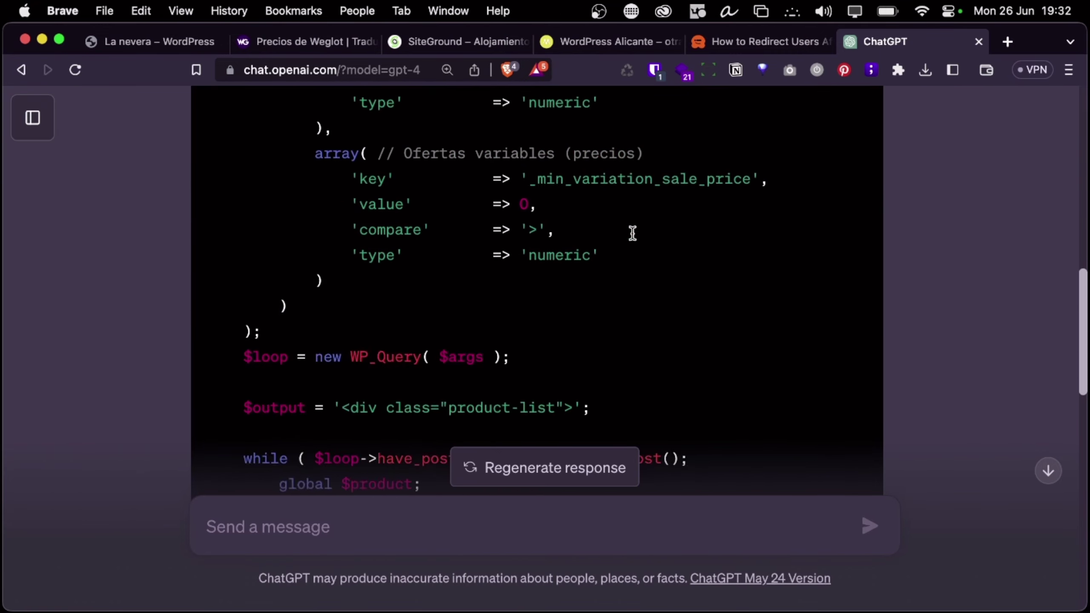
{"action": "key", "text": "super+Tab"}
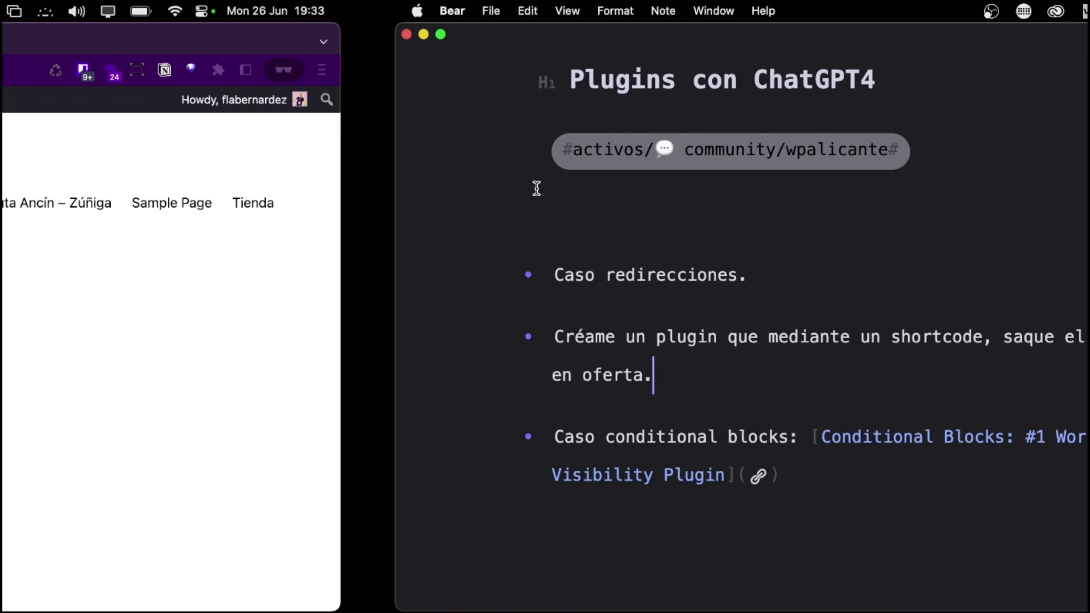
Paste the productos_en_oferta shortcode code below line 28 of core-wordpress.php and upload it to remote
{"action": "left_click", "coordinate": [536, 188]}
{"action": "key", "text": "super+Tab"}
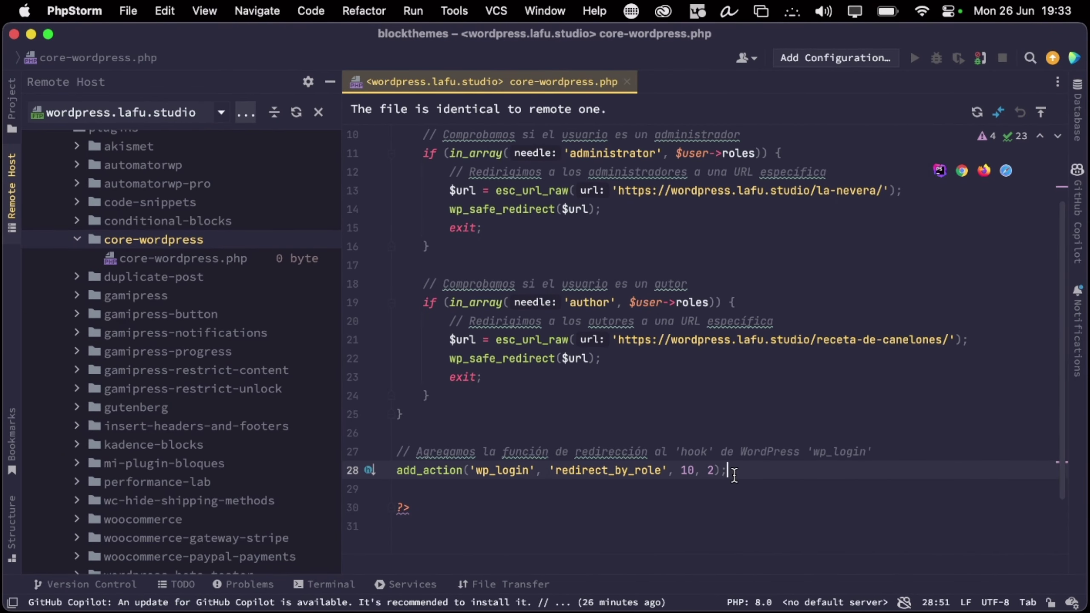
{"action": "key", "text": "Return"}
{"action": "key", "text": "Return"}
{"action": "key", "text": "super+v"}
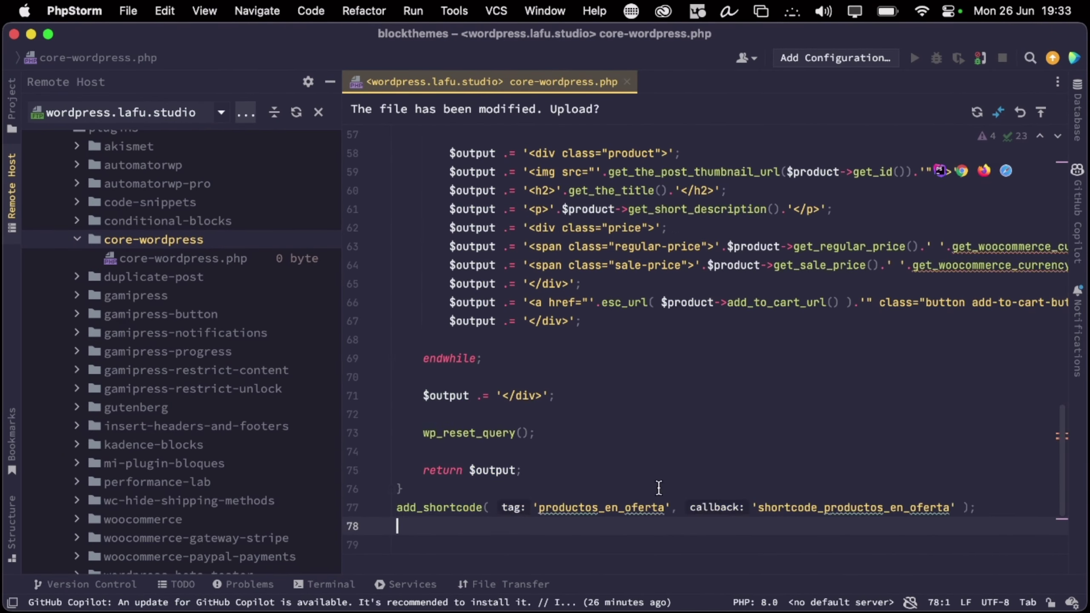
{"action": "scroll", "coordinate": [486, 402], "scroll_direction": "up", "scroll_amount": 10}
{"action": "scroll", "coordinate": [487, 401], "scroll_direction": "up", "scroll_amount": 5}
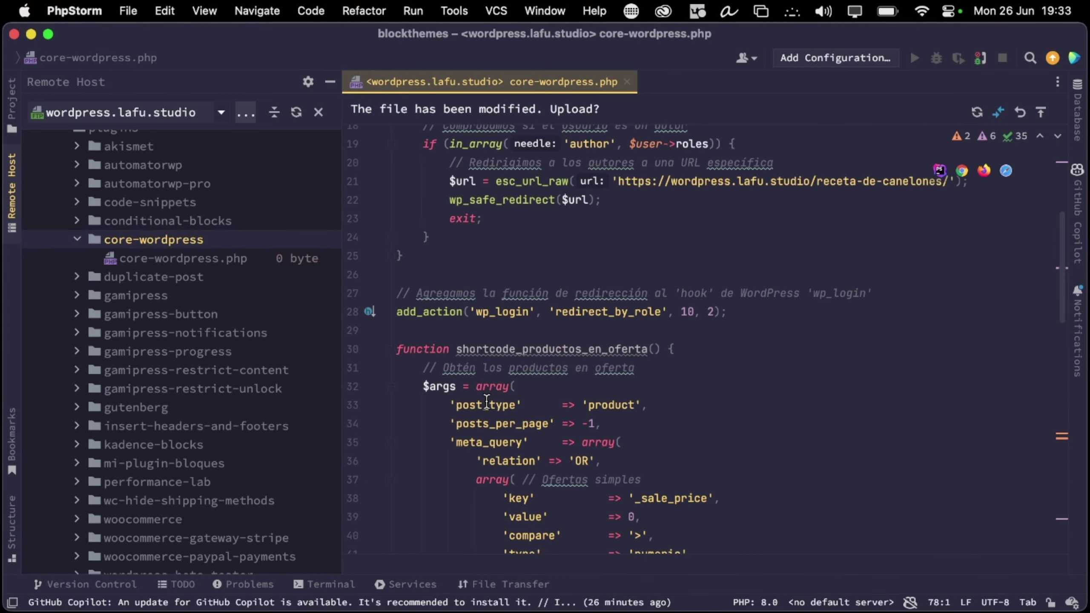
{"action": "scroll", "coordinate": [491, 355], "scroll_direction": "down", "scroll_amount": 15}
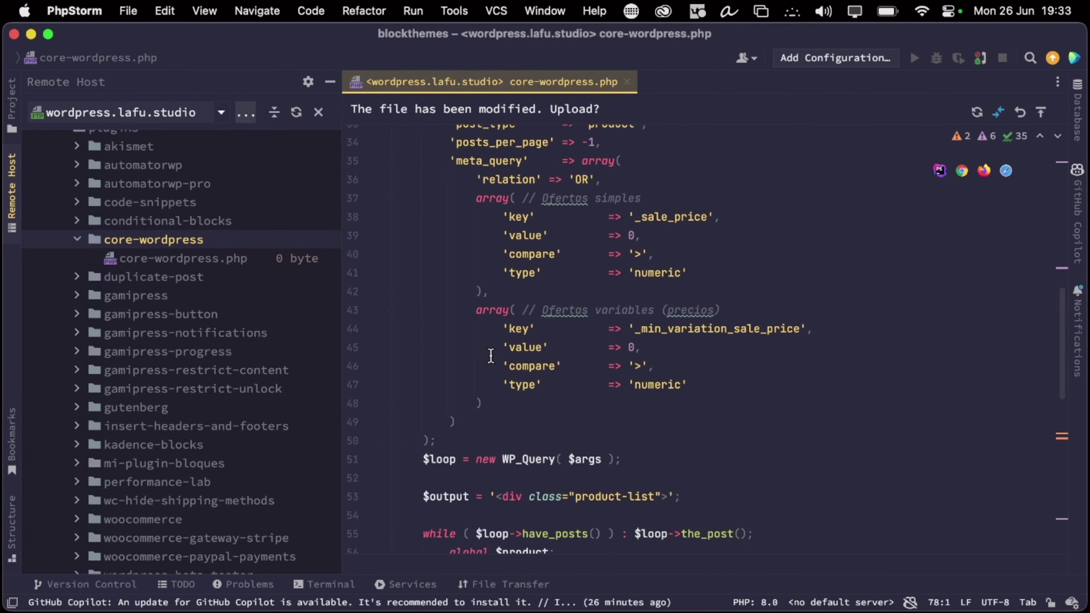
{"action": "double_click", "coordinate": [564, 377]}
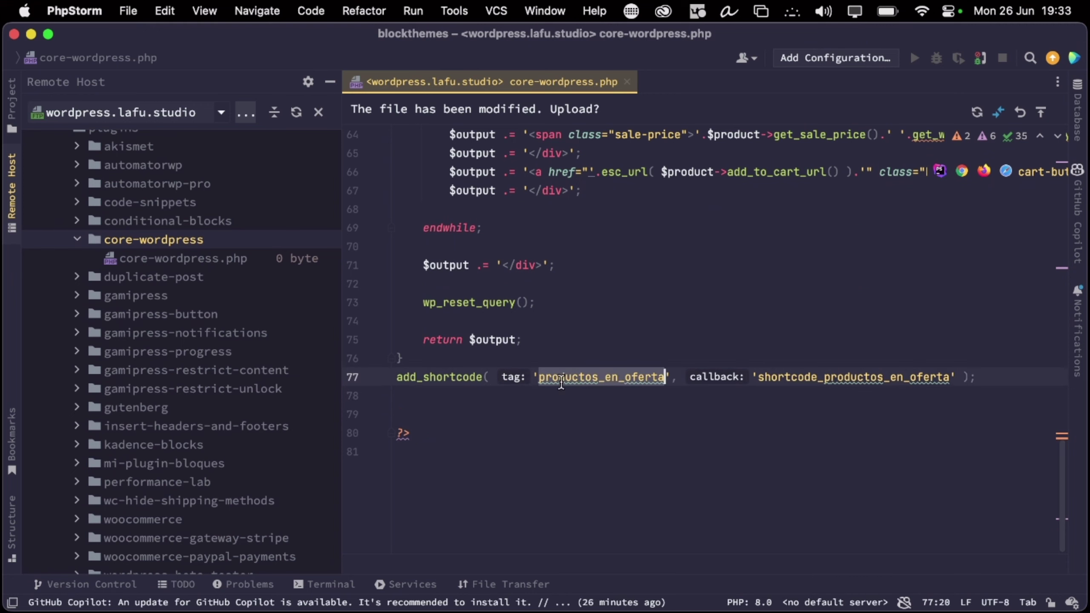
{"action": "left_click", "coordinate": [1041, 113]}
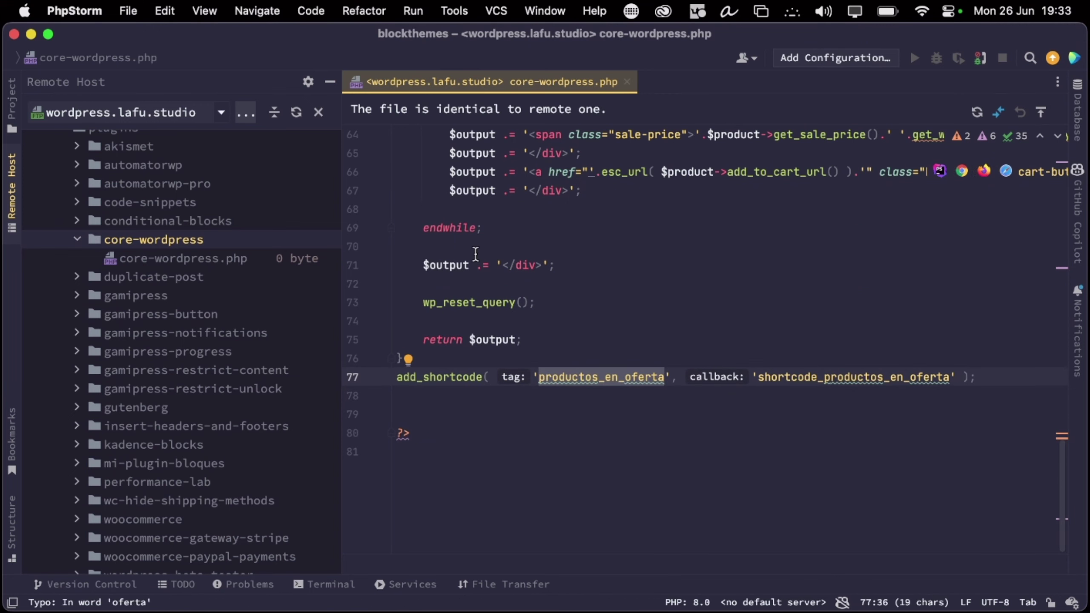
{"action": "key", "text": "ctrl+Right"}
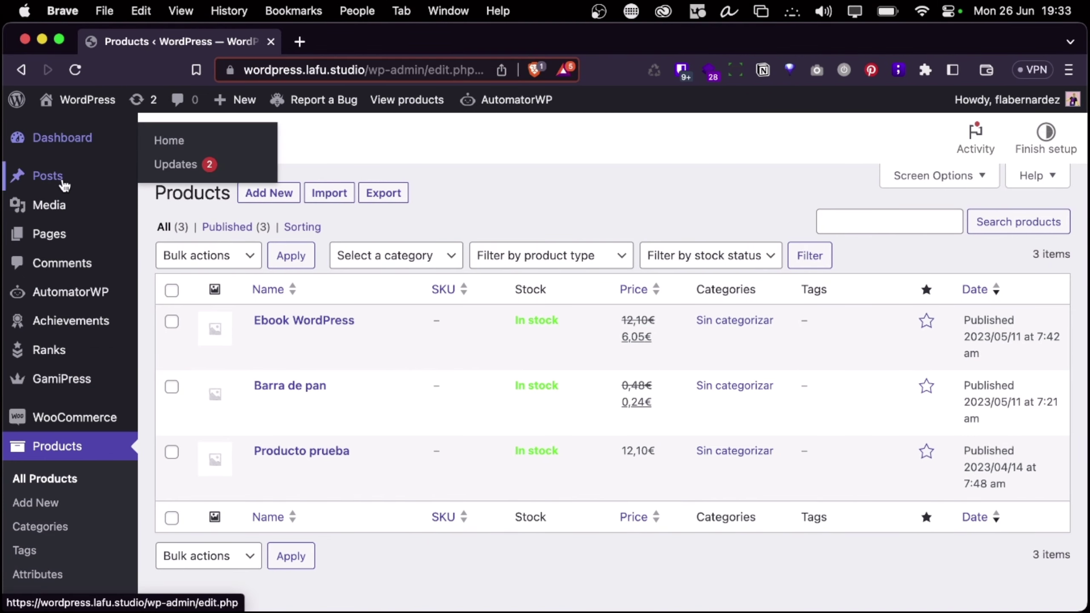
Create a new page titled 'Productos en oferta' from the Pages list
{"action": "left_click", "coordinate": [54, 237]}
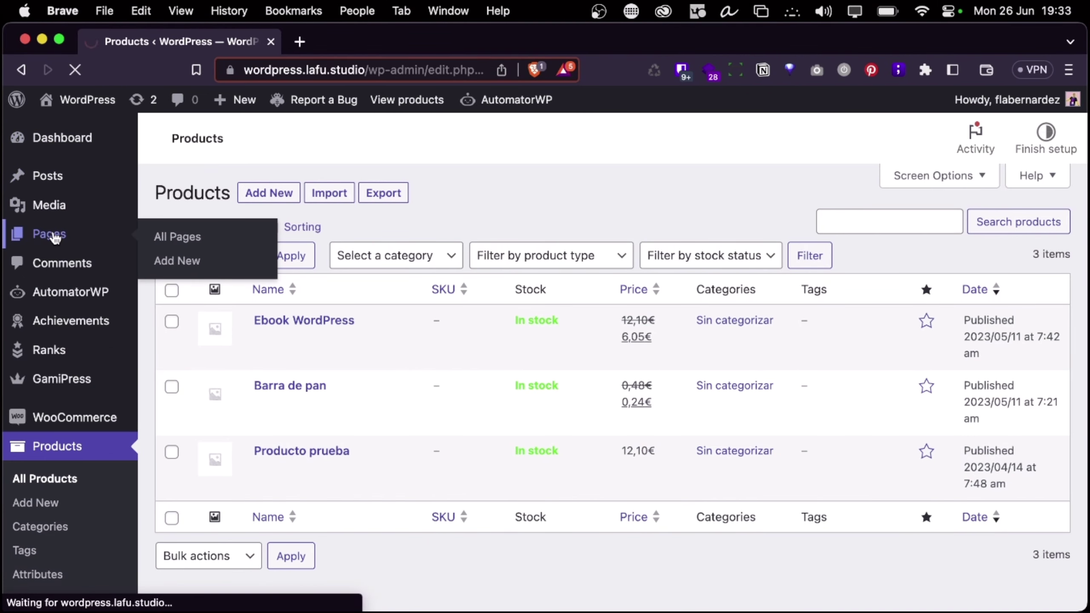
{"action": "scroll", "coordinate": [226, 372], "scroll_direction": "down", "scroll_amount": 5}
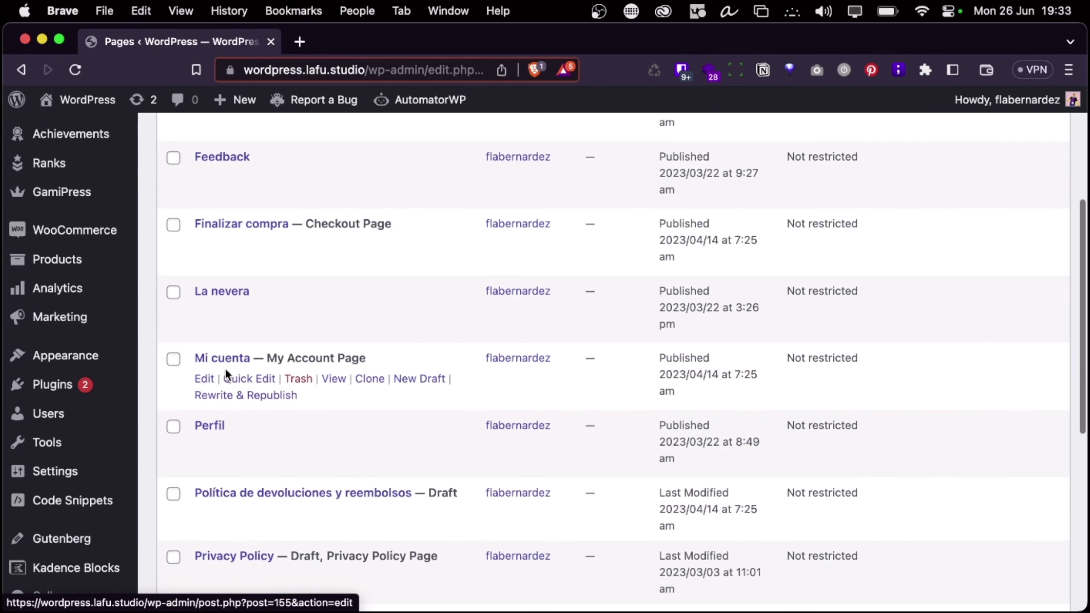
{"action": "right_click", "coordinate": [235, 294]}
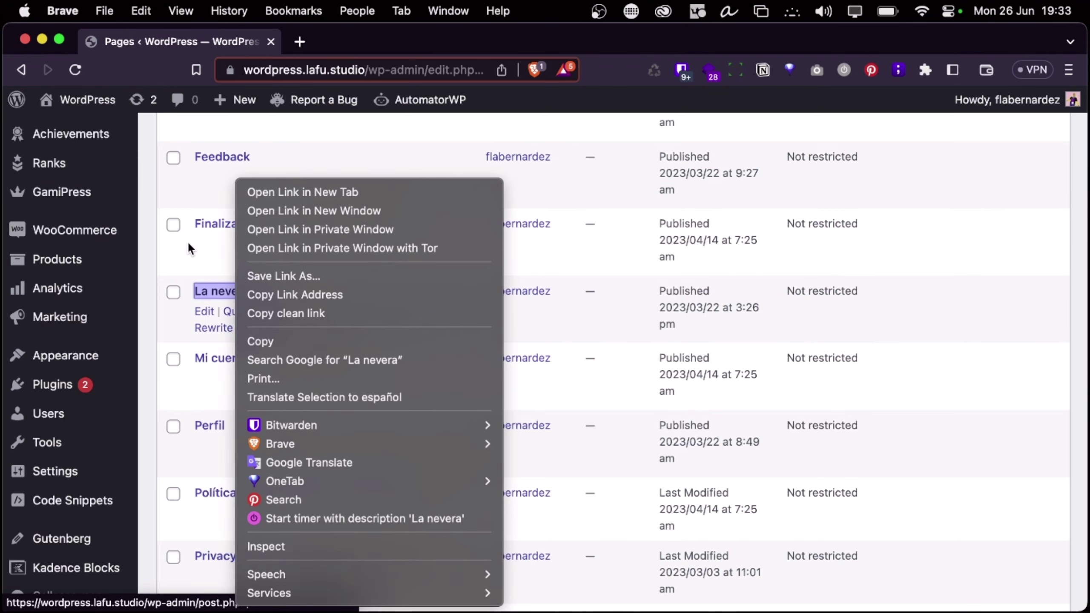
{"action": "left_click", "coordinate": [187, 240]}
{"action": "scroll", "coordinate": [187, 363], "scroll_direction": "down", "scroll_amount": 5}
{"action": "scroll", "coordinate": [190, 356], "scroll_direction": "up", "scroll_amount": 10}
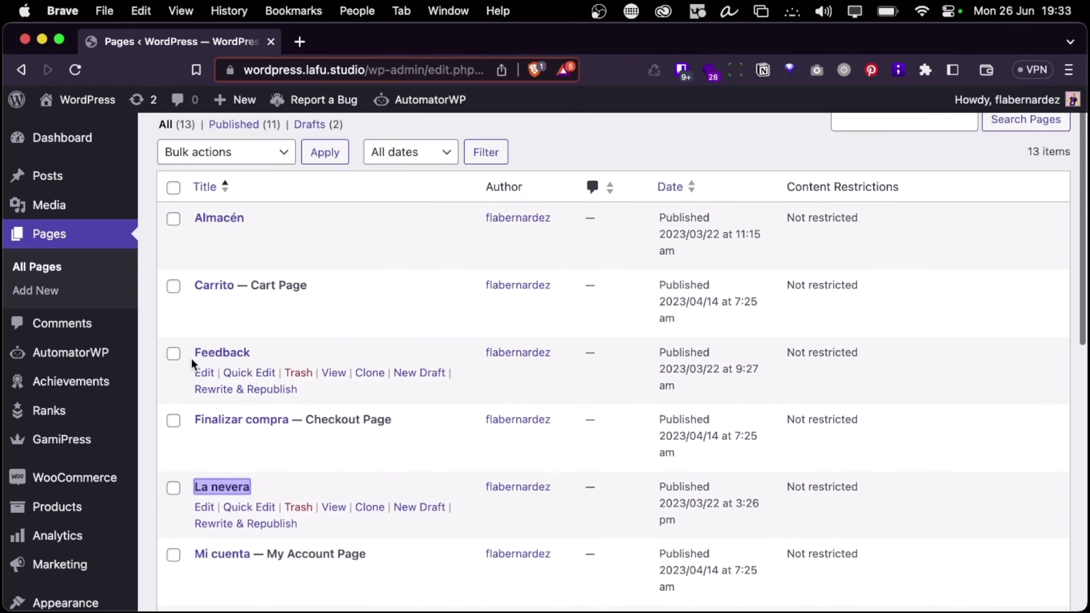
{"action": "scroll", "coordinate": [192, 362], "scroll_direction": "up", "scroll_amount": 2}
{"action": "left_click", "coordinate": [253, 141]}
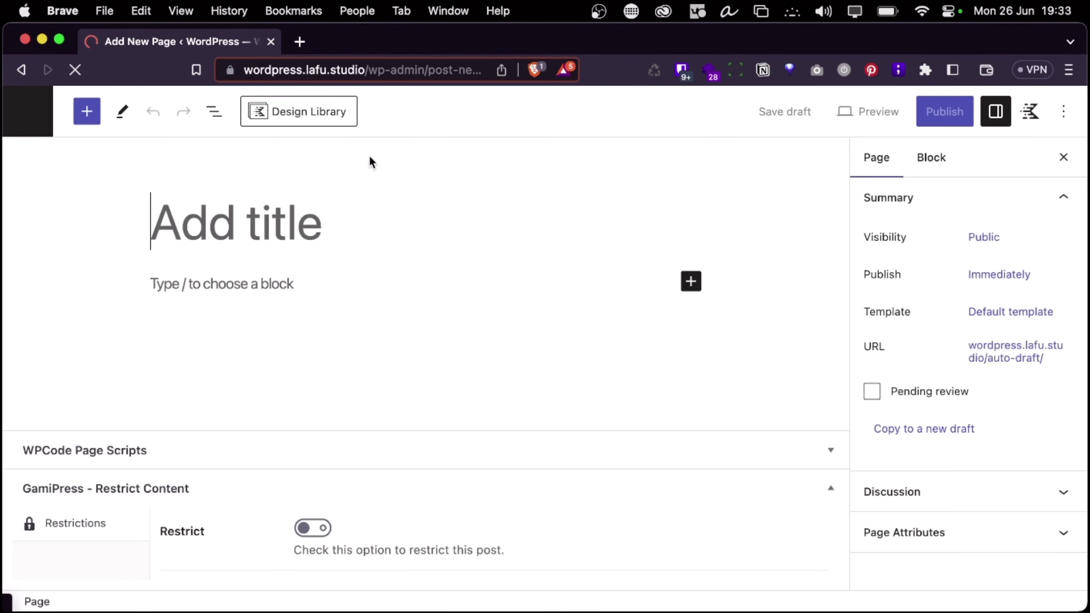
{"action": "type", "text": "Productos en oferta"}
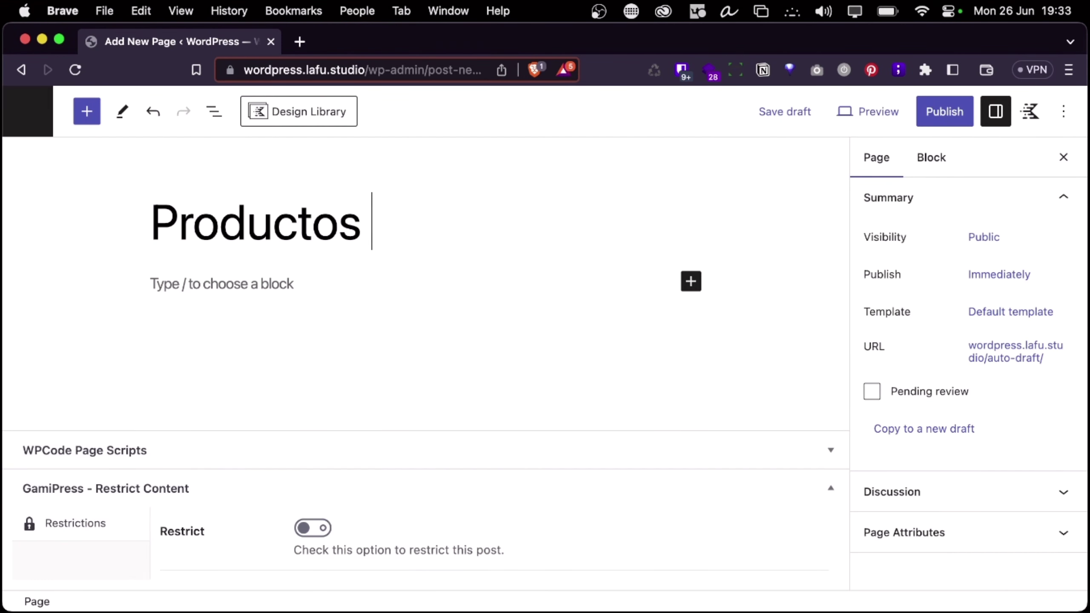
Add a Shortcode block containing [productos_en_oferta] and publish the page
{"action": "left_click", "coordinate": [230, 289]}
{"action": "type", "text": "/short"}
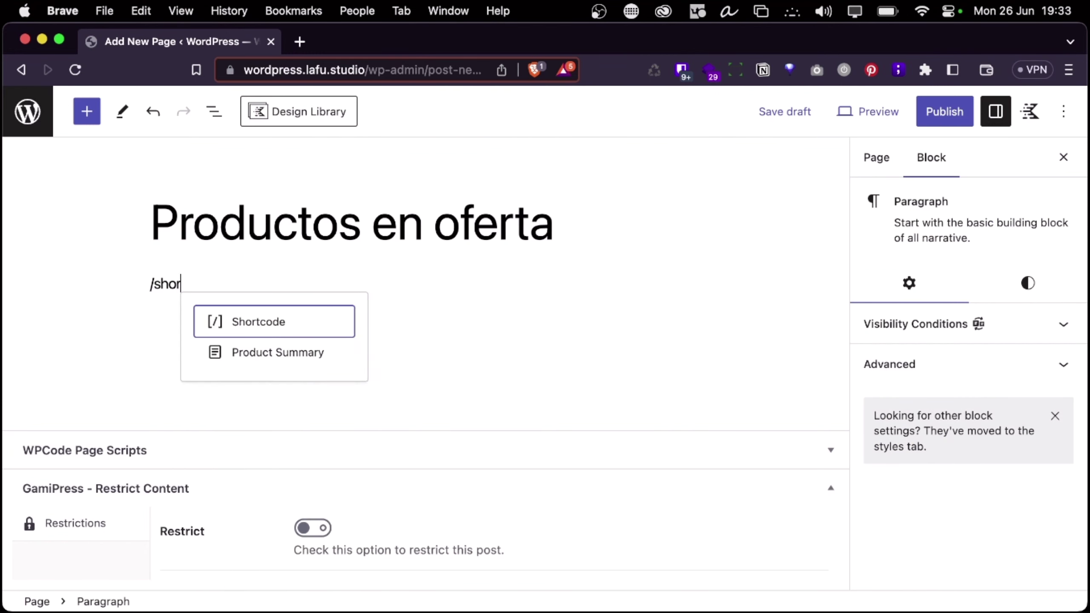
{"action": "left_click", "coordinate": [236, 218]}
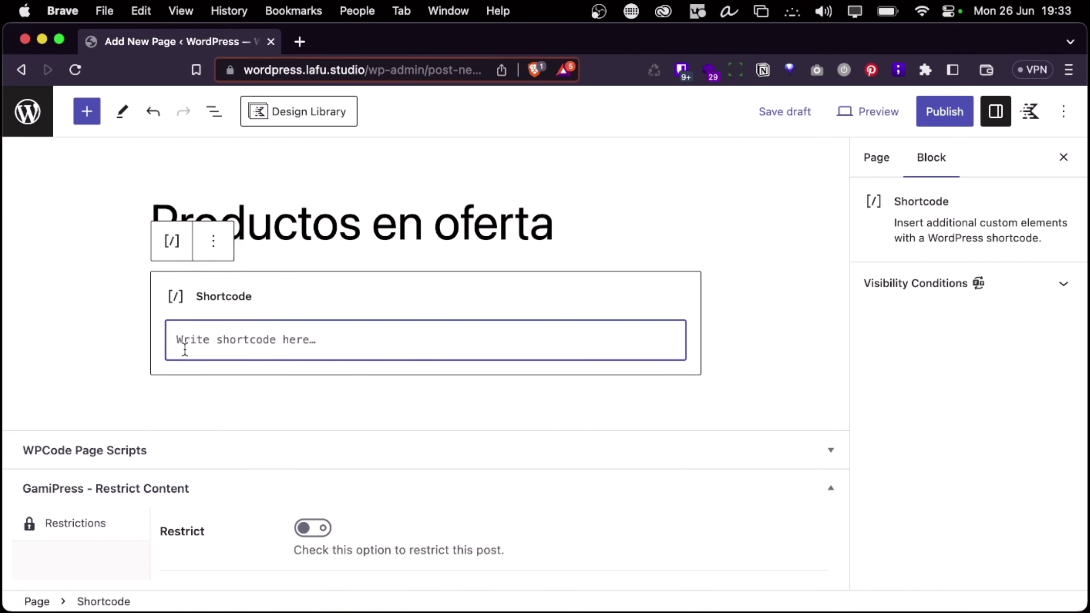
{"action": "type", "text": "productos_en_oferta"}
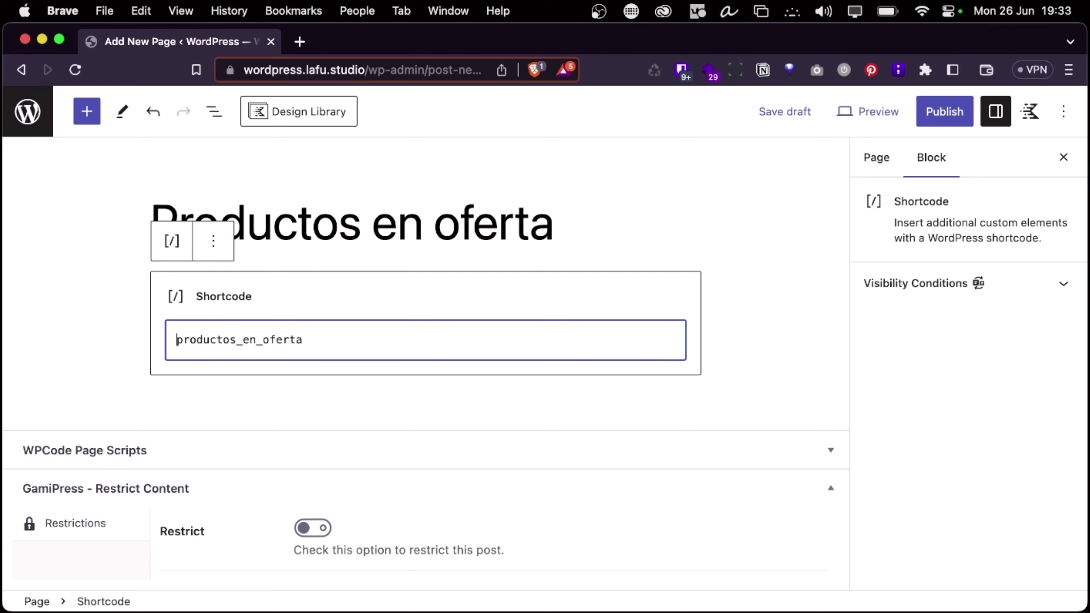
{"action": "type", "text": "["}
{"action": "left_click", "coordinate": [339, 344]}
{"action": "type", "text": "]"}
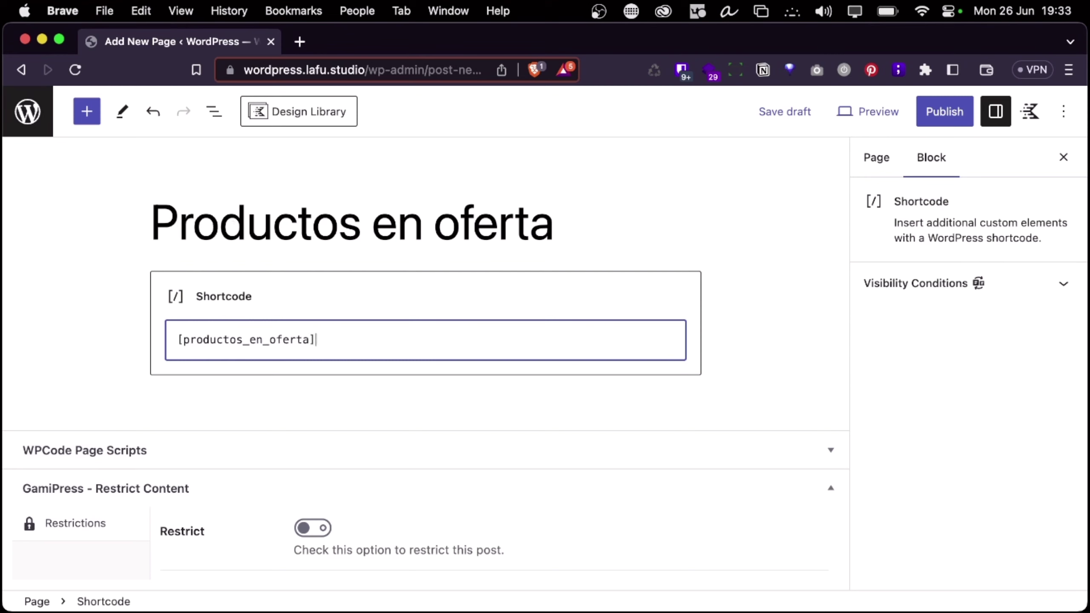
{"action": "left_click", "coordinate": [943, 113]}
{"action": "left_click", "coordinate": [943, 113]}
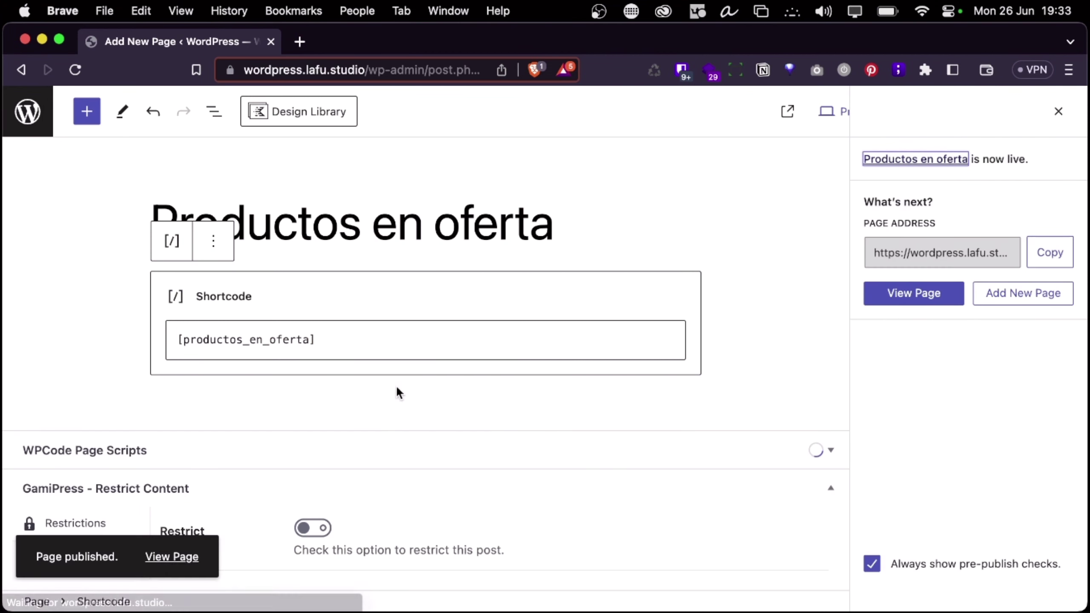
Open the published page in a new tab and check the Ebook WordPress product at 10 EUR/5 EUR
{"action": "right_click", "coordinate": [177, 565]}
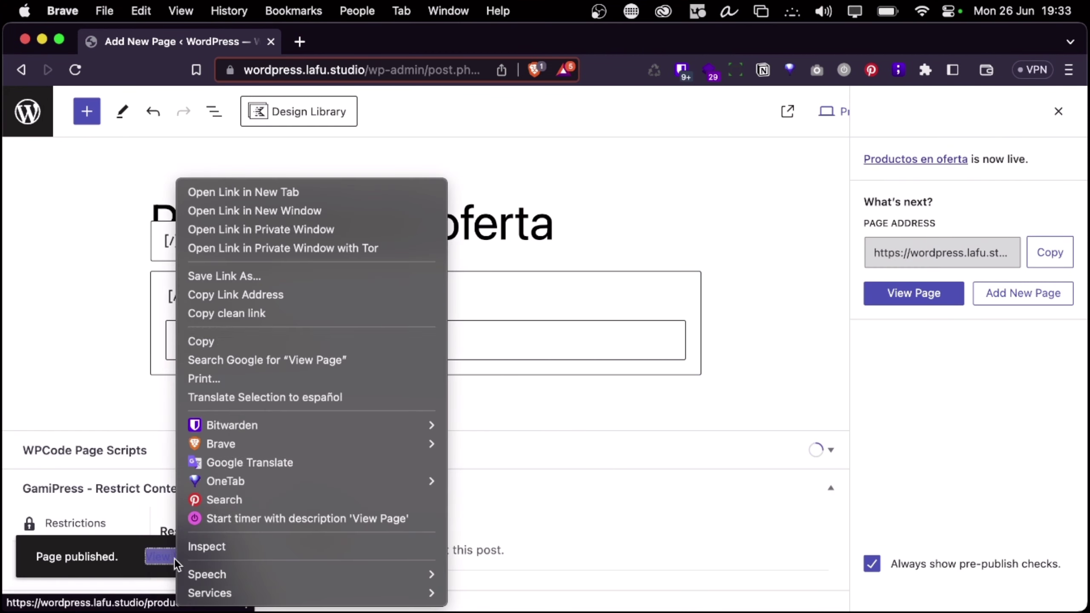
{"action": "left_click", "coordinate": [221, 192]}
{"action": "left_click", "coordinate": [320, 41]}
{"action": "scroll", "coordinate": [360, 300], "scroll_direction": "down", "scroll_amount": 6}
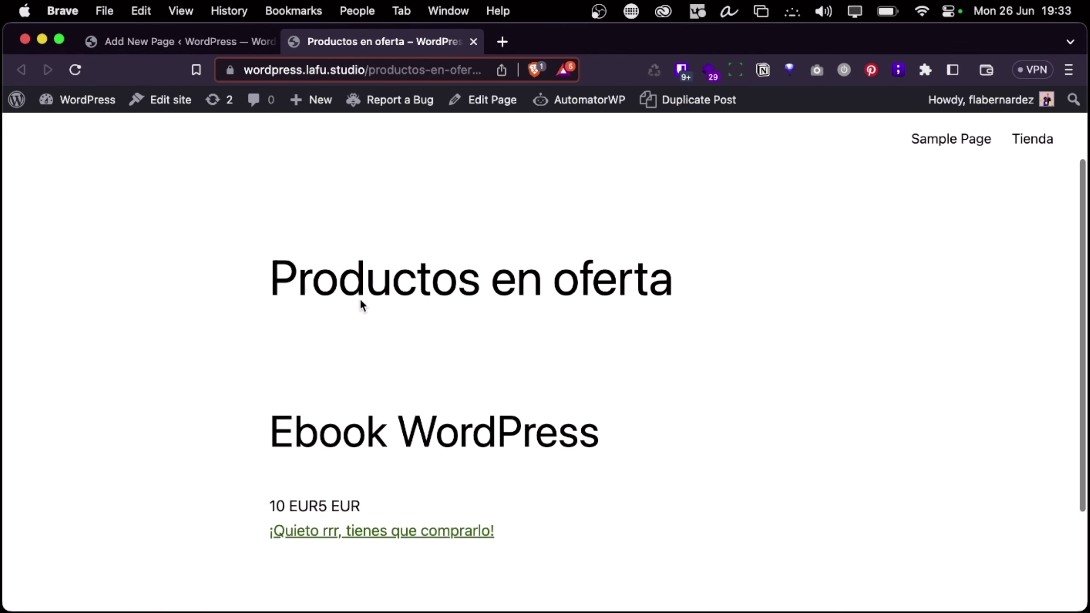
{"action": "triple_click", "coordinate": [353, 296]}
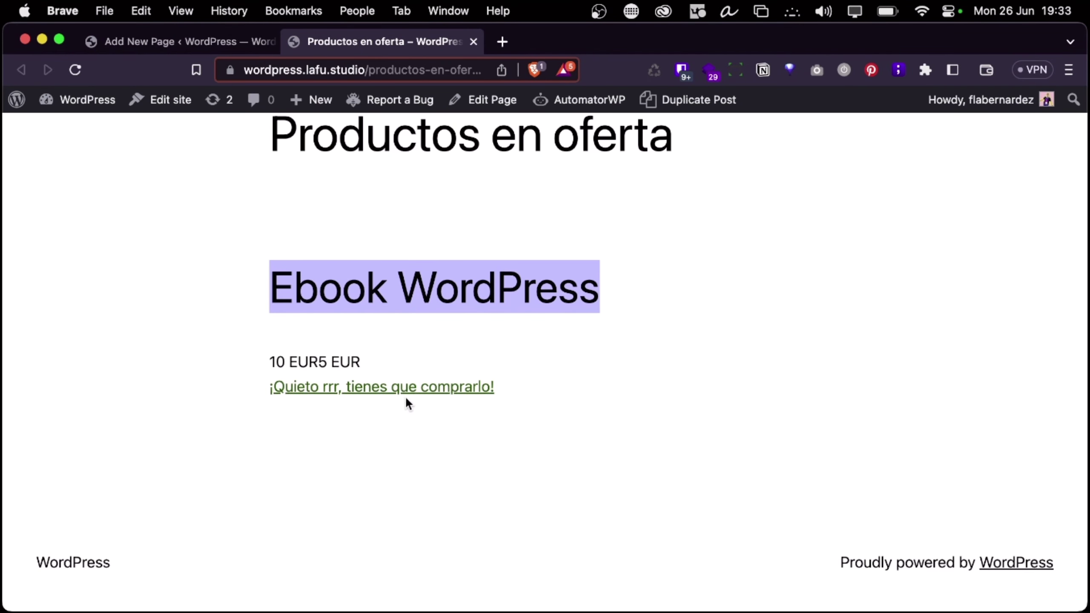
{"action": "scroll", "coordinate": [351, 438], "scroll_direction": "up", "scroll_amount": 3}
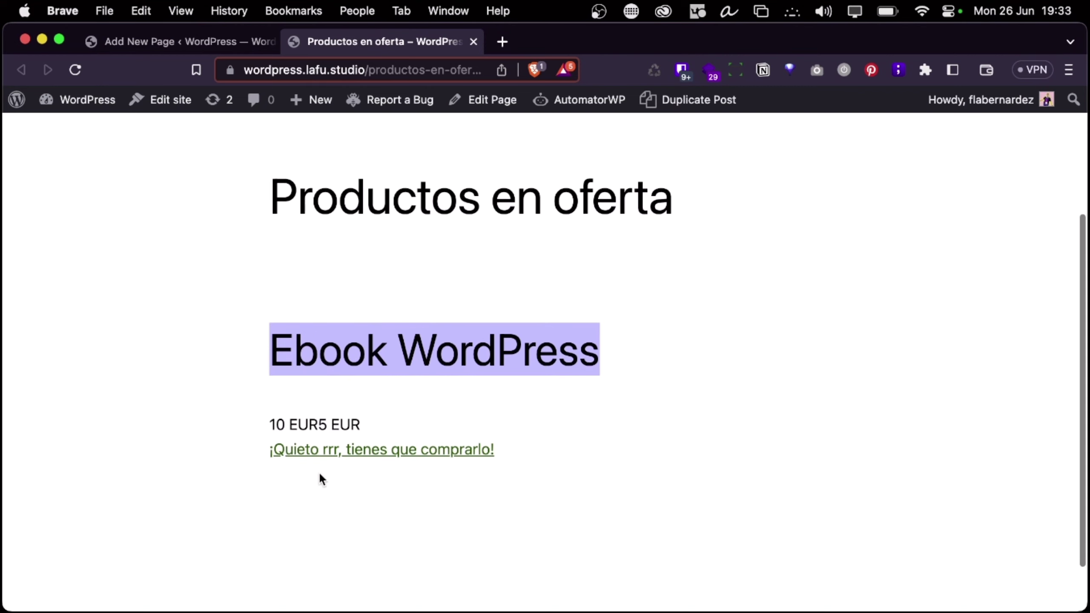
{"action": "triple_click", "coordinate": [317, 422]}
{"action": "left_click", "coordinate": [417, 331]}
{"action": "scroll", "coordinate": [417, 333], "scroll_direction": "up", "scroll_amount": 5}
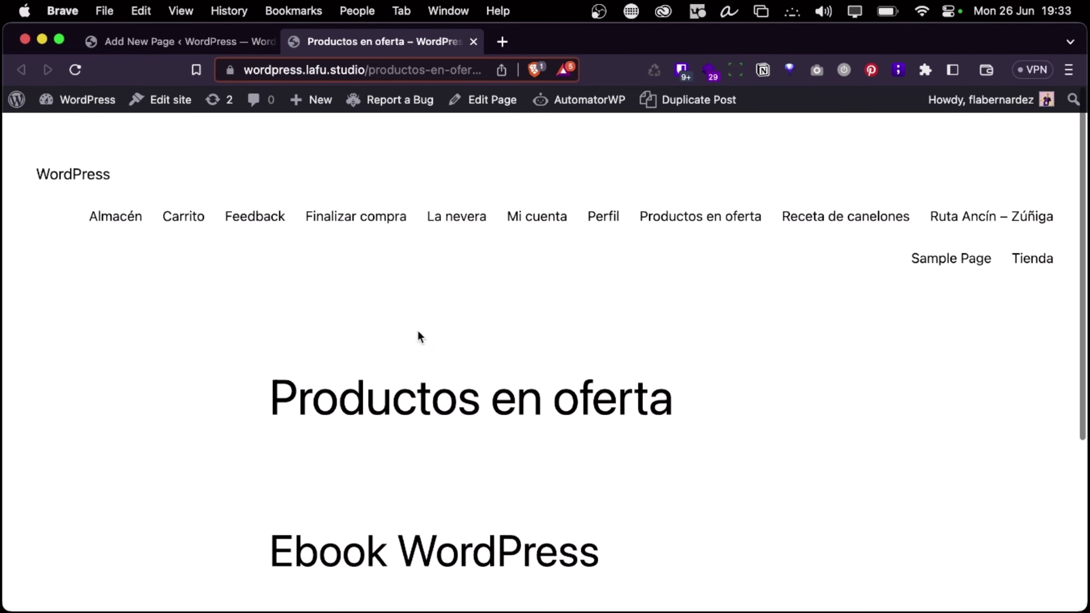
{"action": "scroll", "coordinate": [321, 392], "scroll_direction": "down", "scroll_amount": 6}
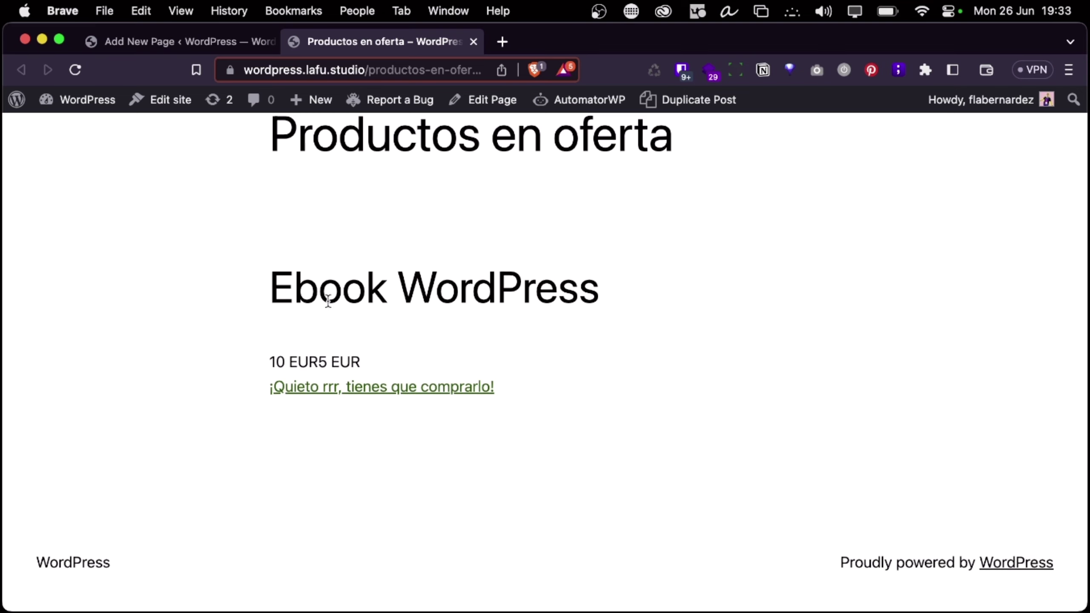
{"action": "triple_click", "coordinate": [328, 300]}
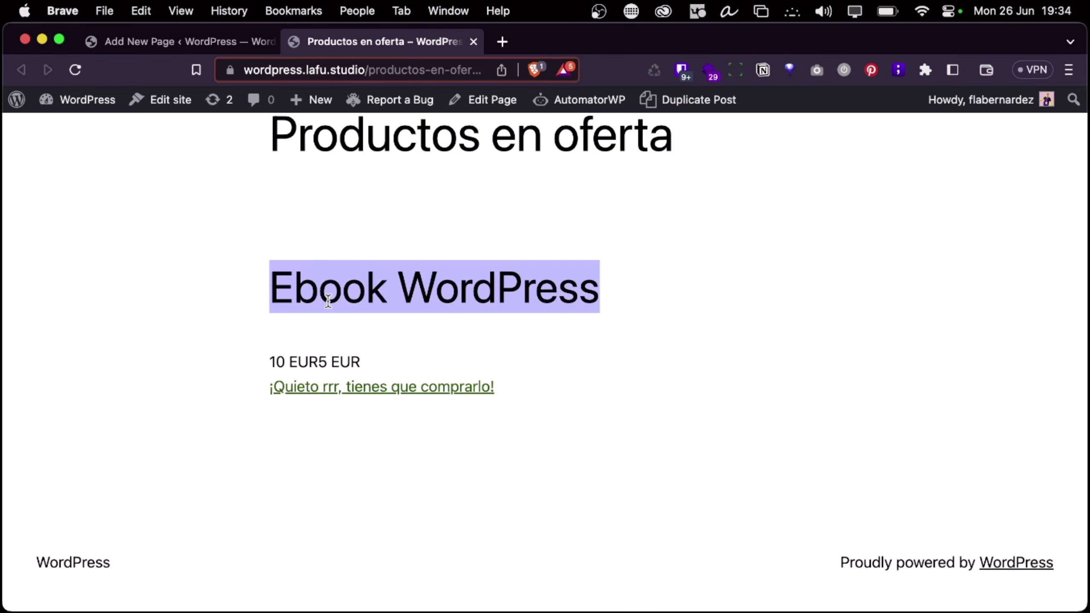
Glance at the shortcode code in PhpStorm, then open the WordPress Dashboard in a new tab
{"action": "left_click", "coordinate": [230, 32]}
{"action": "key", "text": "ctrl+Left"}
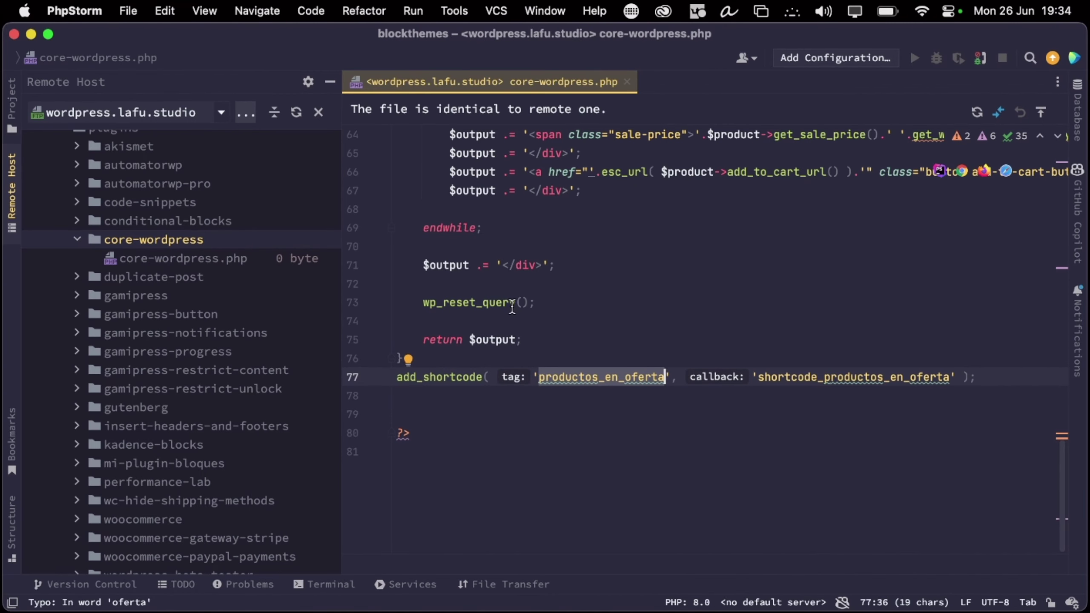
{"action": "scroll", "coordinate": [540, 313], "scroll_direction": "up", "scroll_amount": 4}
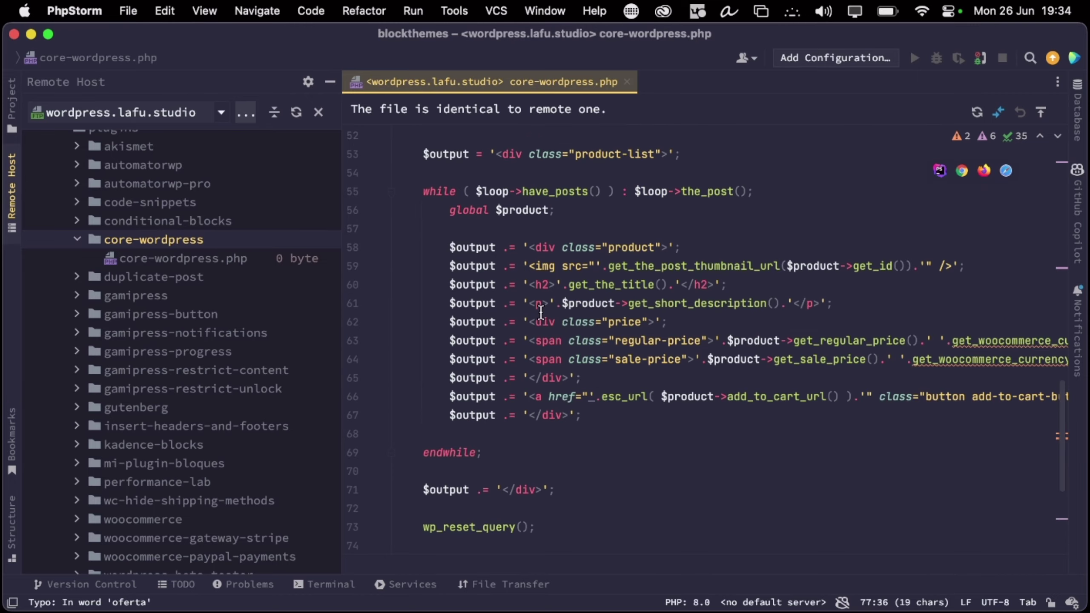
{"action": "key", "text": "ctrl+Right"}
{"action": "left_click", "coordinate": [328, 44]}
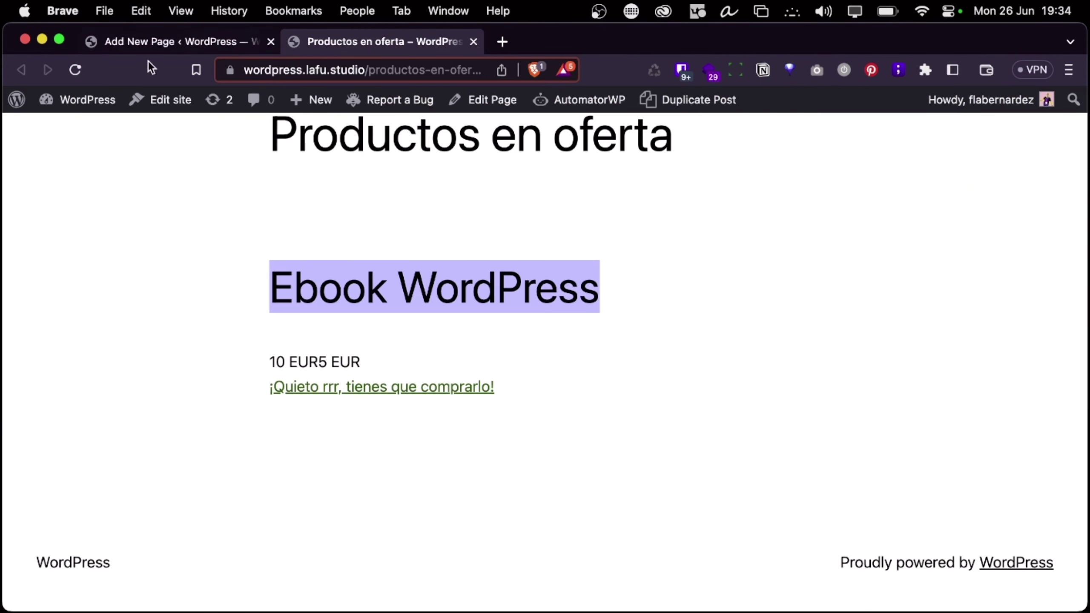
{"action": "right_click", "coordinate": [81, 105]}
{"action": "left_click", "coordinate": [146, 107]}
{"action": "left_click", "coordinate": [542, 42]}
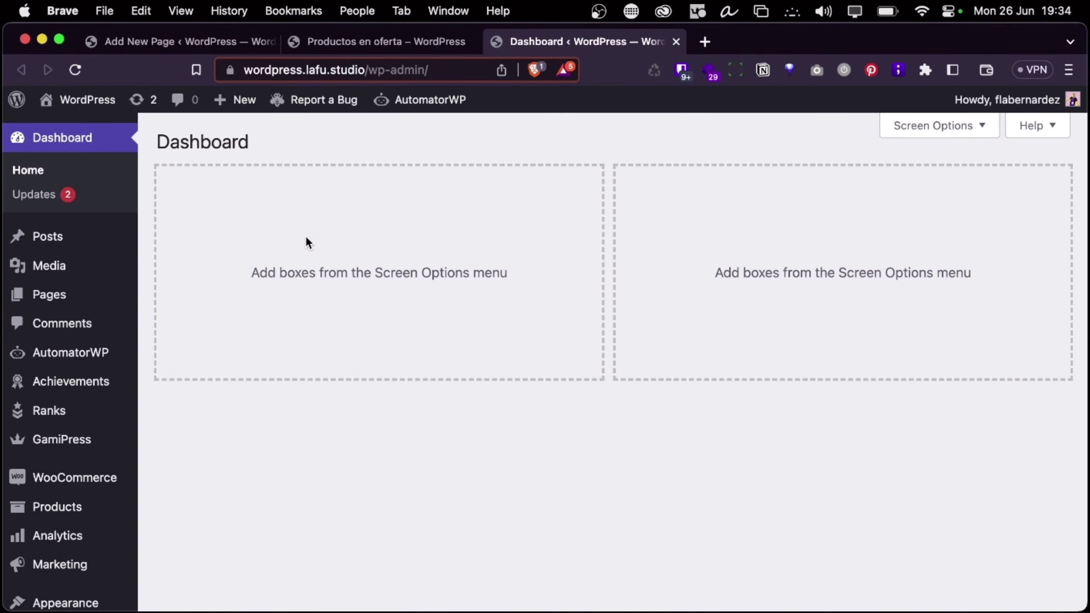
{"action": "mouse_move", "coordinate": [79, 472]}
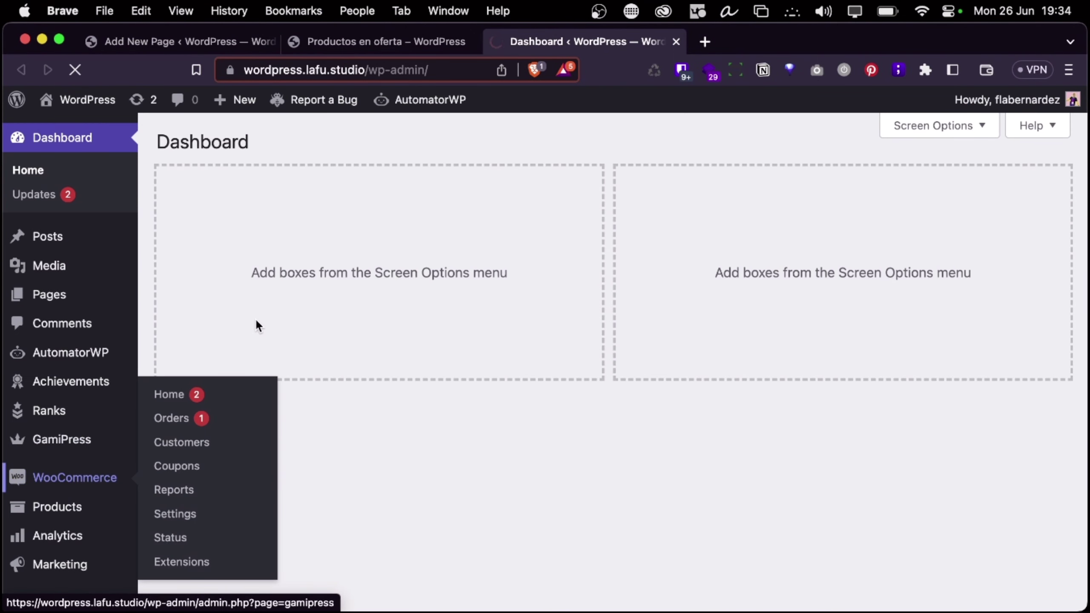
Leave the accidental new post and open All Products, listing Ebook WordPress, Barra de pan and Producto prueba
{"action": "scroll", "coordinate": [480, 227], "scroll_direction": "down", "scroll_amount": 5}
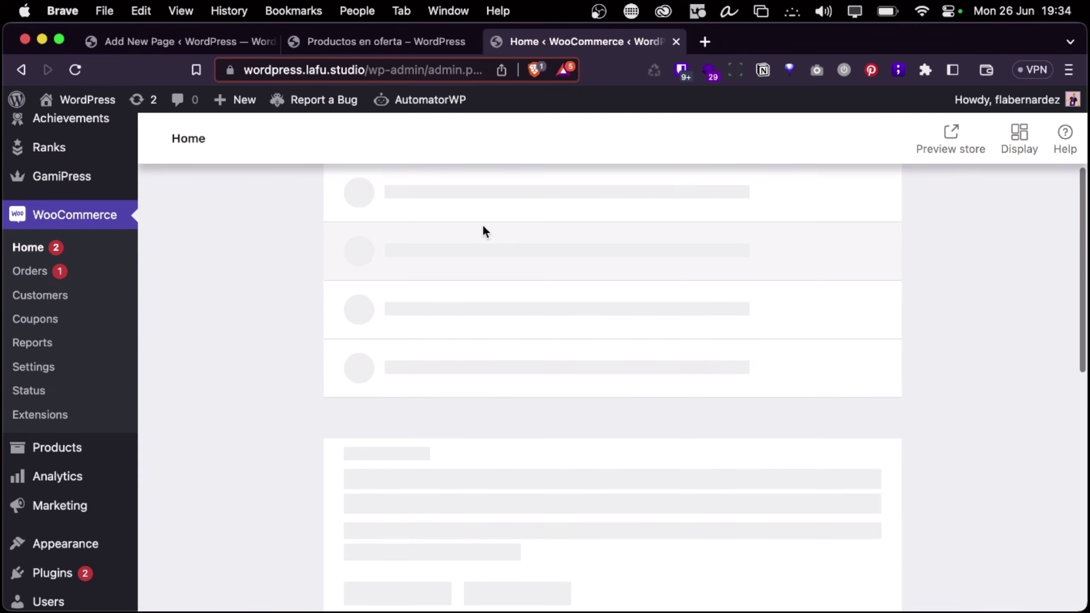
{"action": "left_click", "coordinate": [259, 108]}
{"action": "left_click", "coordinate": [262, 136]}
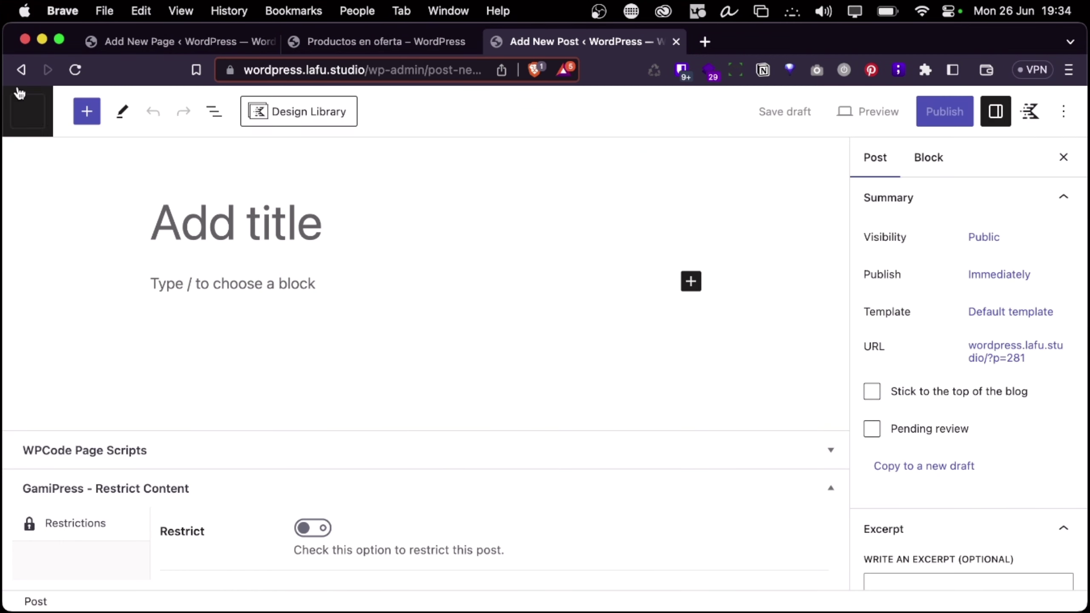
{"action": "left_click", "coordinate": [17, 71]}
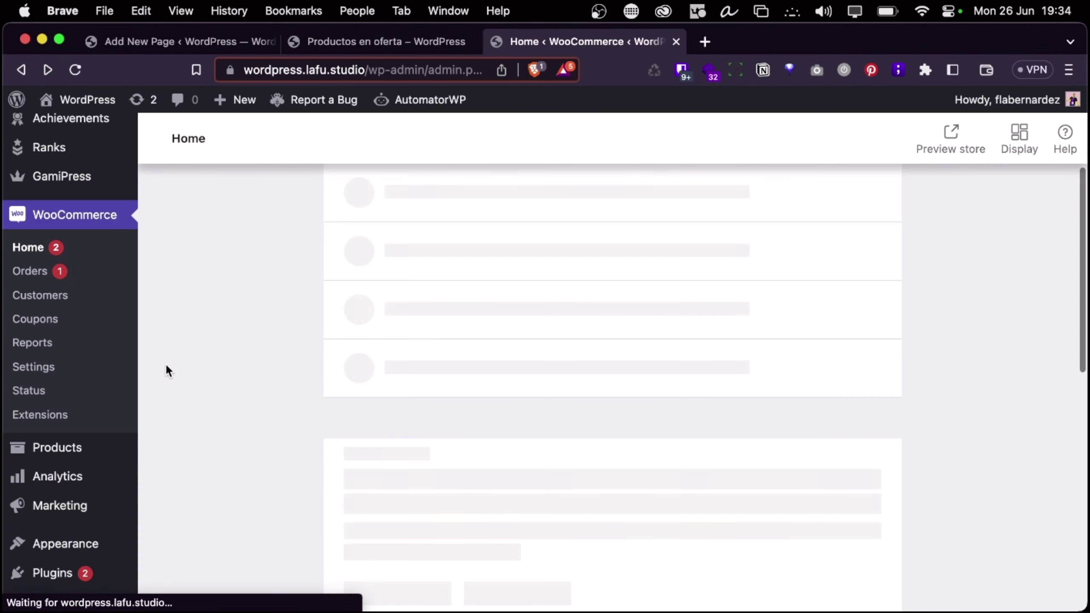
{"action": "scroll", "coordinate": [95, 306], "scroll_direction": "down", "scroll_amount": 10}
{"action": "scroll", "coordinate": [114, 226], "scroll_direction": "up", "scroll_amount": 6}
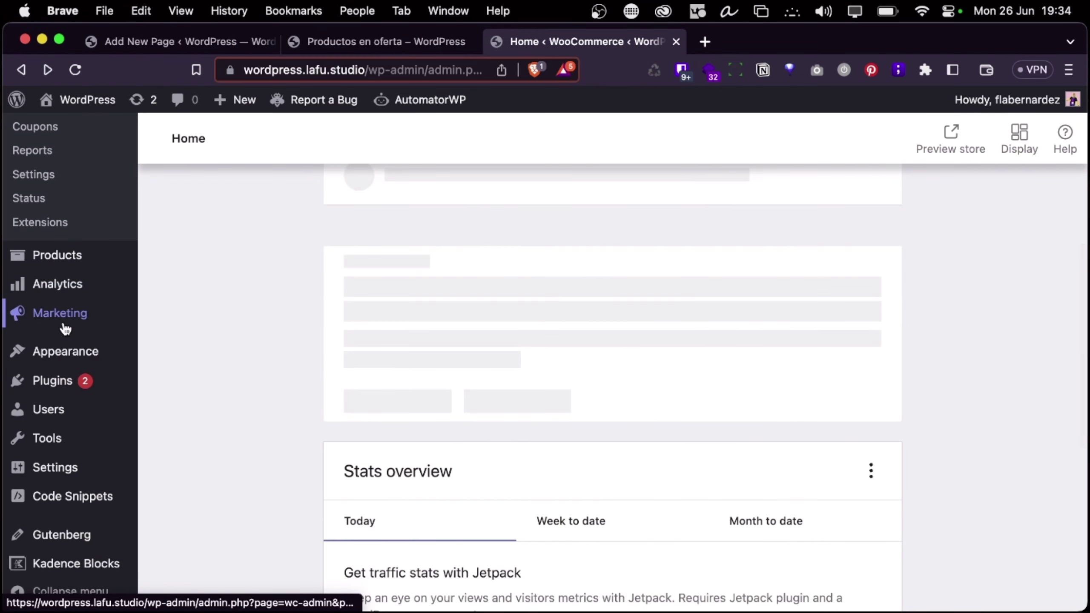
{"action": "scroll", "coordinate": [65, 328], "scroll_direction": "up", "scroll_amount": 5}
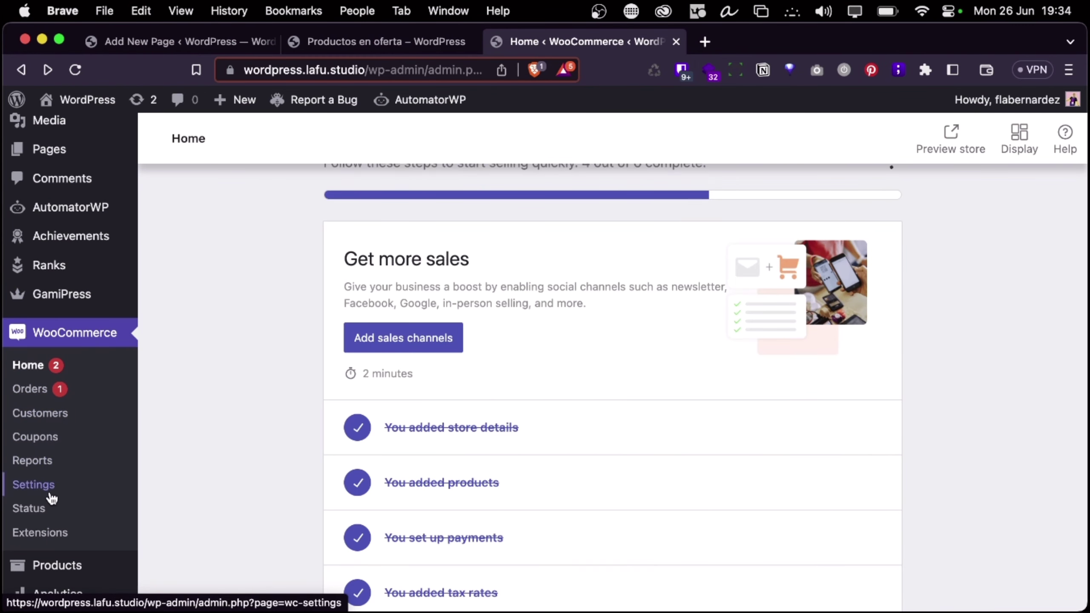
{"action": "scroll", "coordinate": [52, 498], "scroll_direction": "down", "scroll_amount": 2}
{"action": "left_click", "coordinate": [52, 505]}
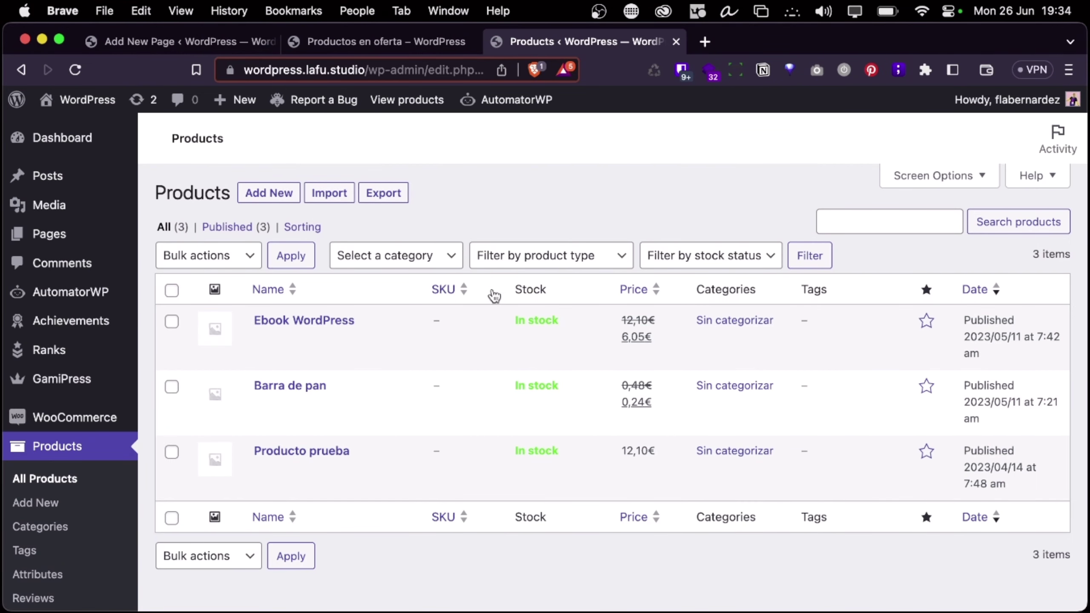
Review the pasted shortcode code in PhpStorm against the products list desktop
{"action": "key", "text": "ctrl+Right"}
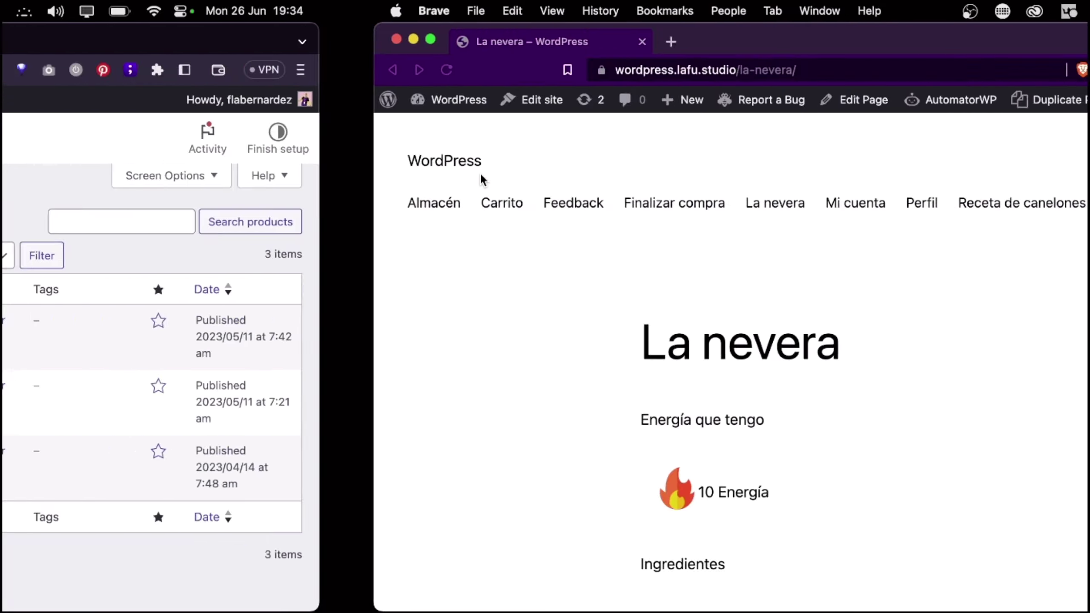
{"action": "key", "text": "ctrl+Left"}
{"action": "key", "text": "ctrl+Left"}
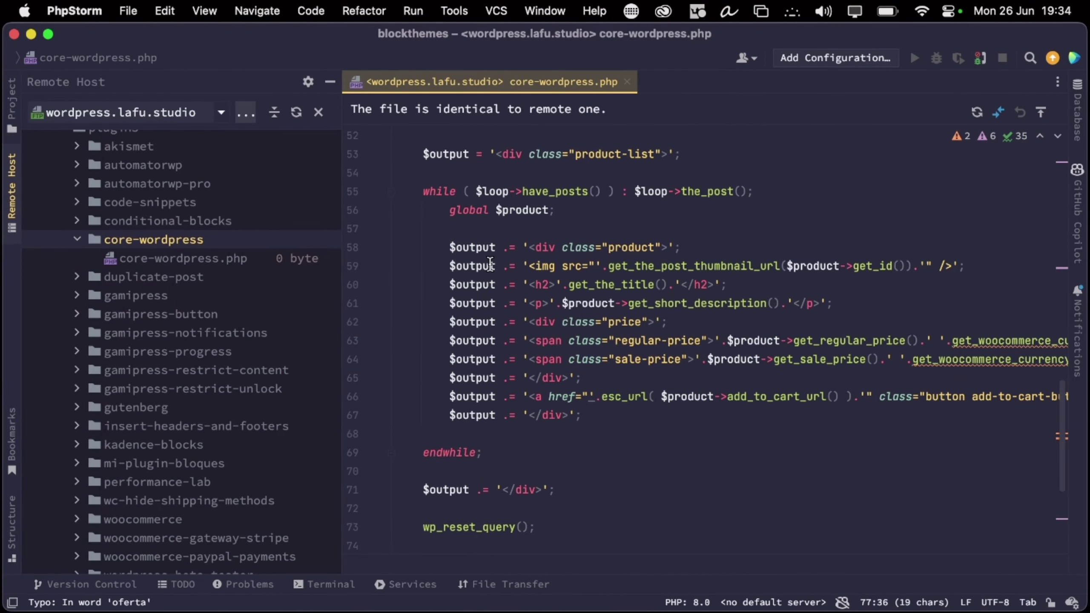
{"action": "scroll", "coordinate": [650, 322], "scroll_direction": "right", "scroll_amount": 5}
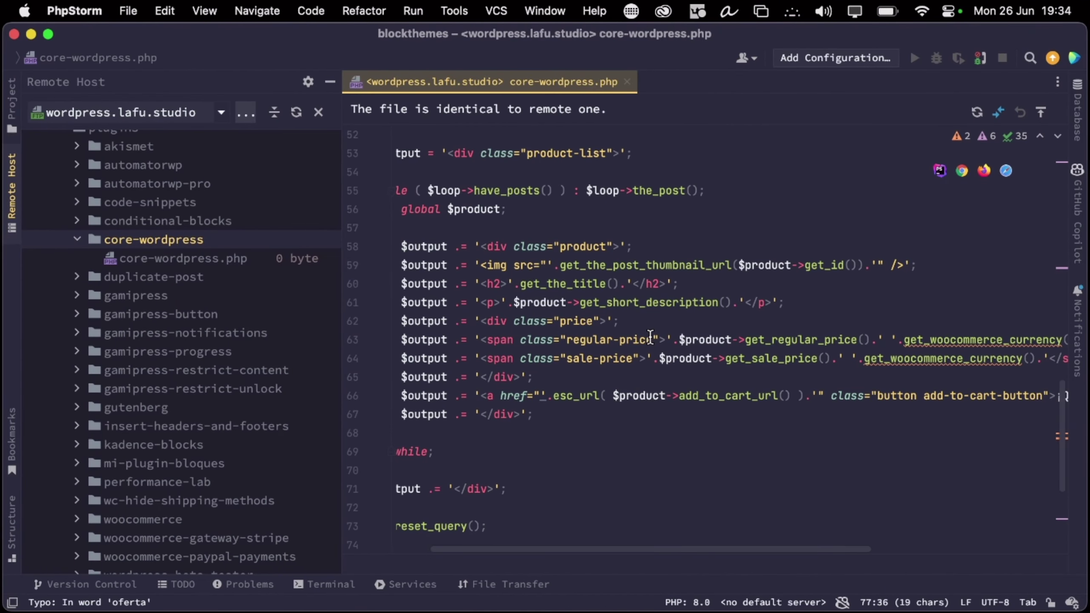
{"action": "key", "text": "ctrl+Right"}
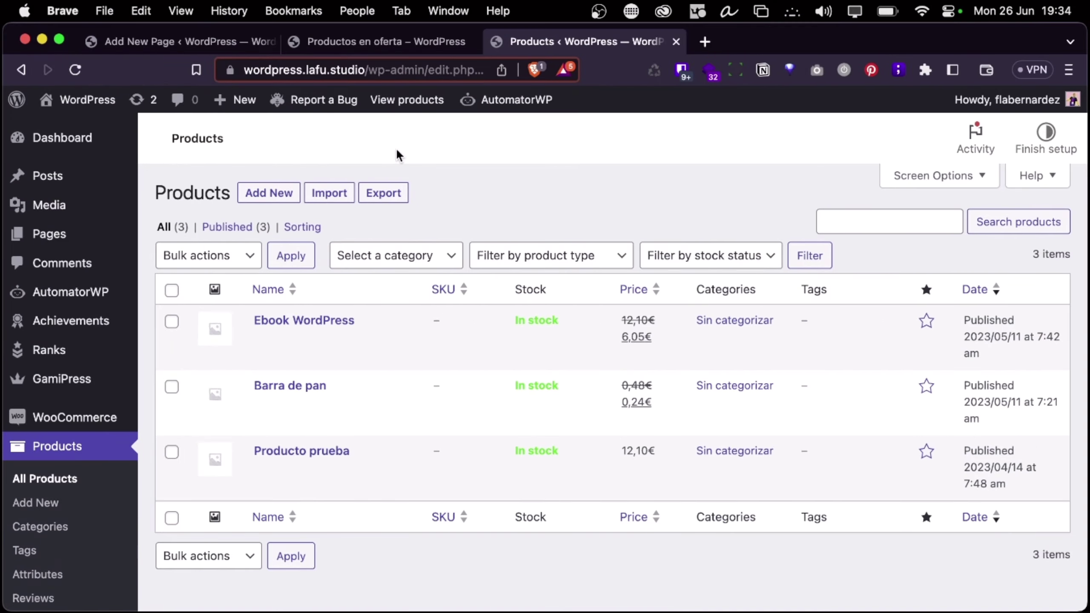
{"action": "key", "text": "ctrl+Left"}
{"action": "scroll", "coordinate": [588, 269], "scroll_direction": "left", "scroll_amount": 2}
{"action": "scroll", "coordinate": [588, 269], "scroll_direction": "left", "scroll_amount": 3}
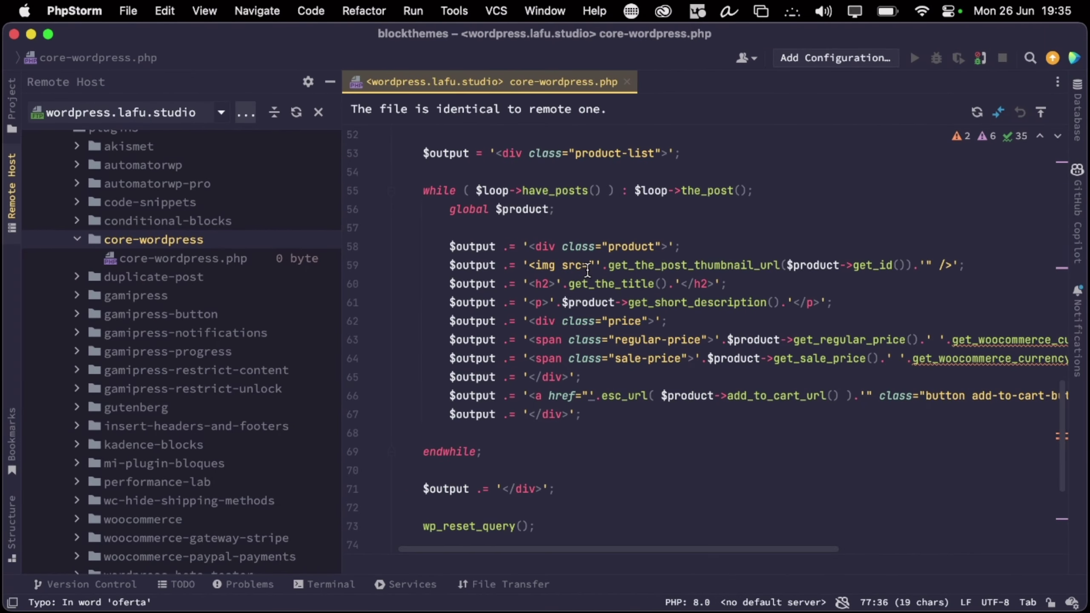
Reorder a desktop in the Mission Control overview
{"action": "key", "text": "ctrl+Right"}
{"action": "key", "text": "ctrl+Right"}
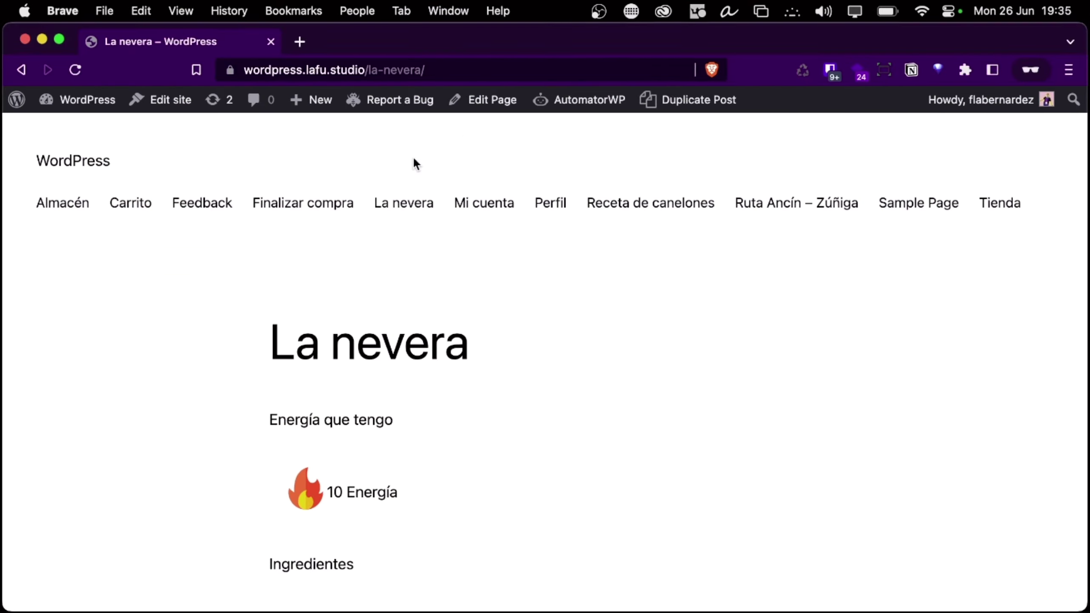
{"action": "key", "text": "ctrl+Up"}
{"action": "left_click_drag", "start_coordinate": [699, 56], "coordinate": [505, 69]}
Ask ChatGPT to make the shortcode list all on-sale products
{"action": "left_click", "coordinate": [505, 69]}
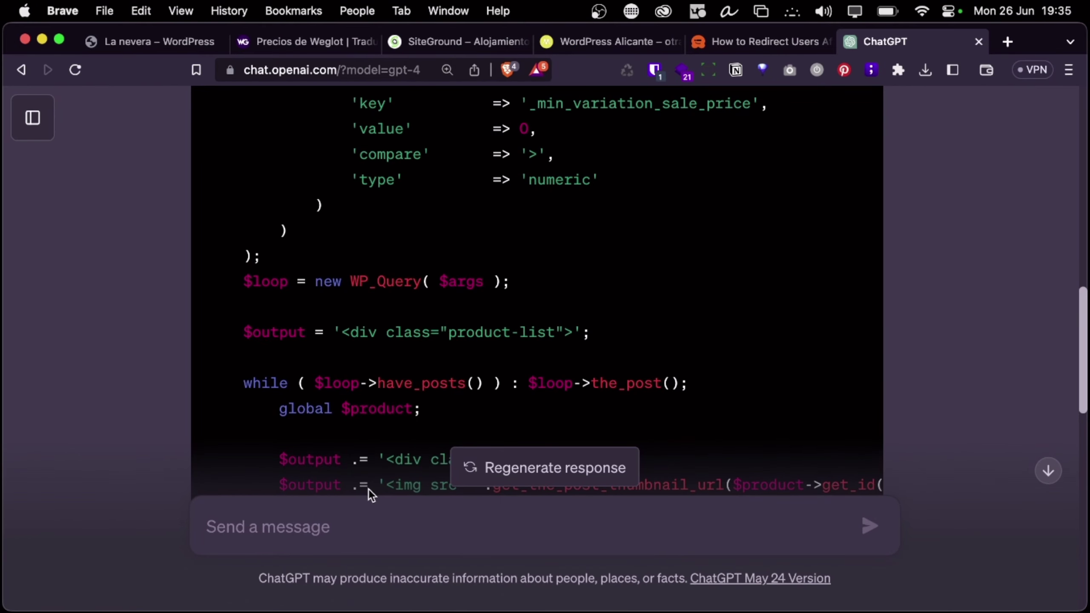
{"action": "type", "text": "solamente me muestra un"}
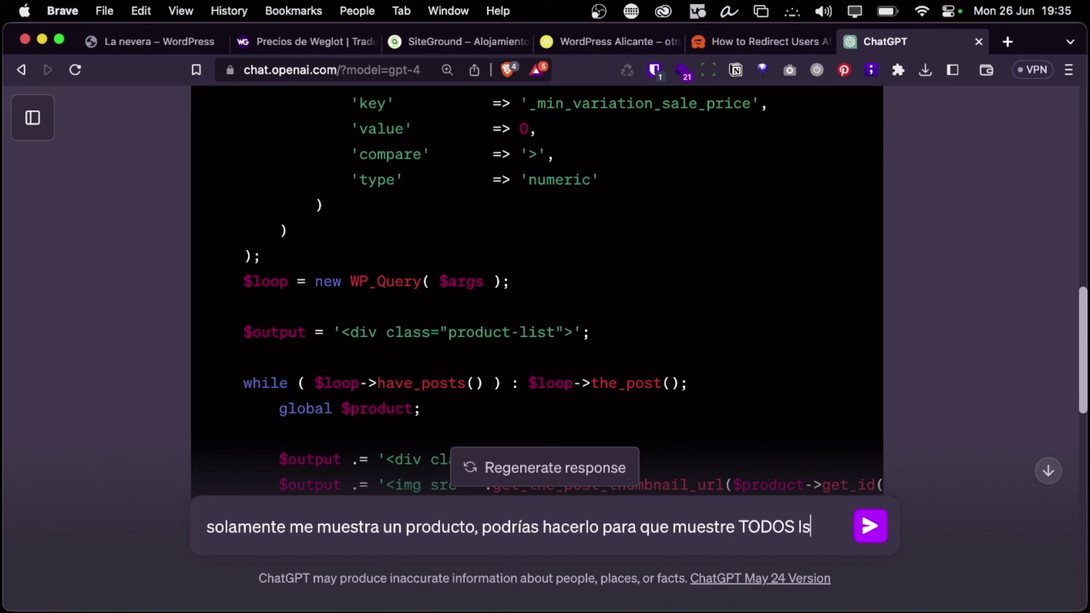
{"action": "type", "text": "productos en oferta"}
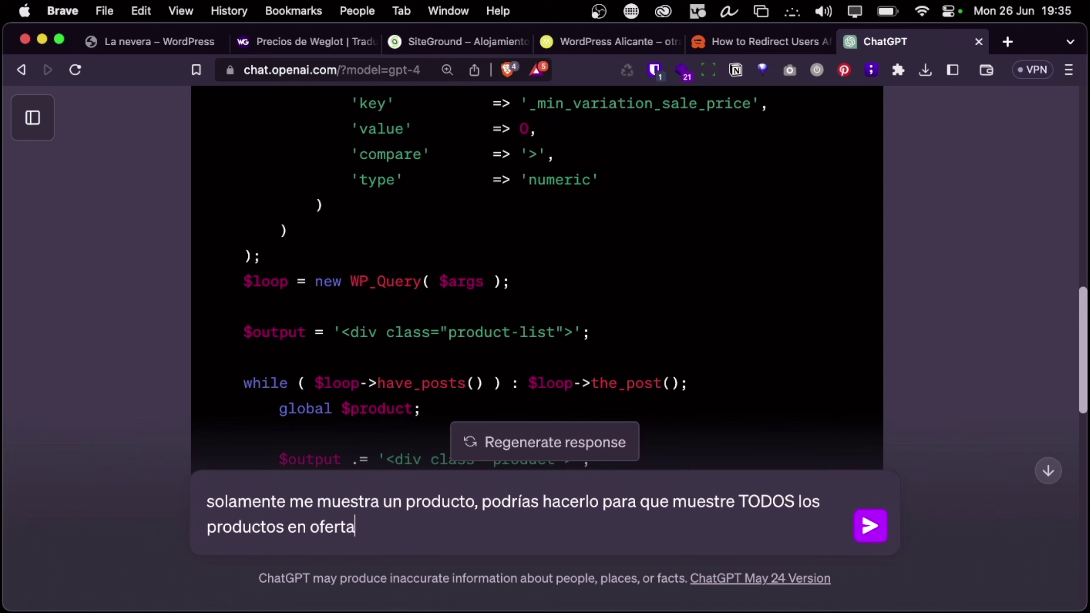
{"action": "key", "text": "Return"}
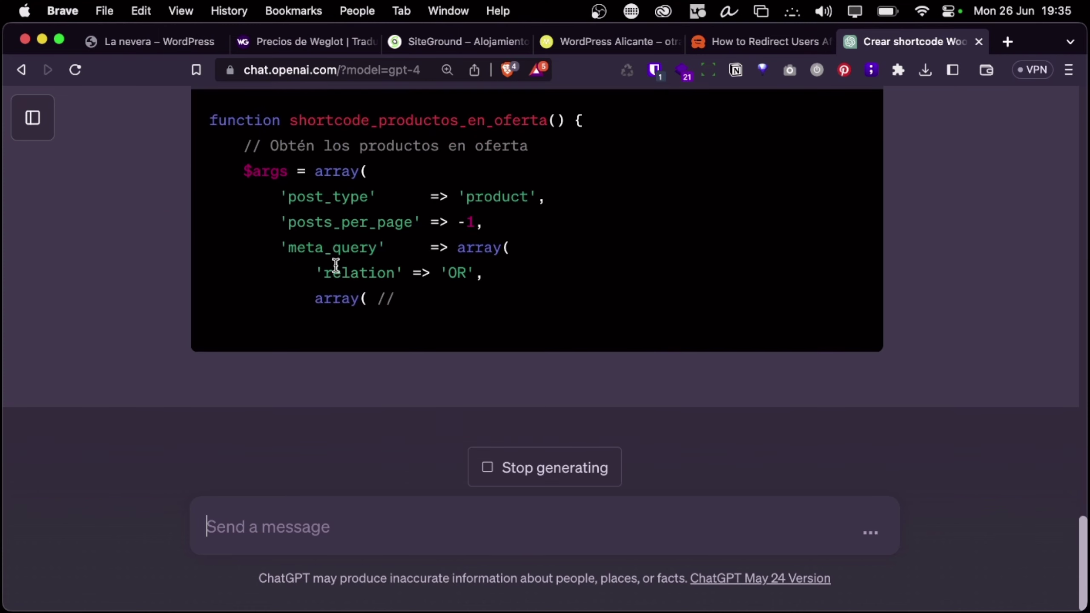
Review the revised code with 'posts_per_page' => -1 and copy it
{"action": "scroll", "coordinate": [460, 315], "scroll_direction": "up", "scroll_amount": 2}
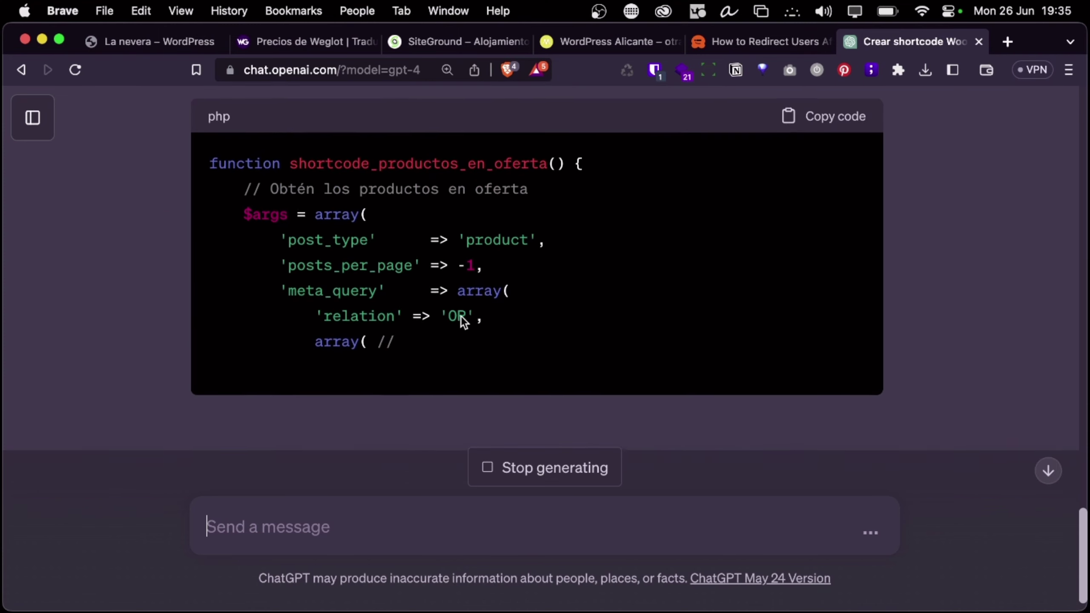
{"action": "scroll", "coordinate": [487, 229], "scroll_direction": "down", "scroll_amount": 3}
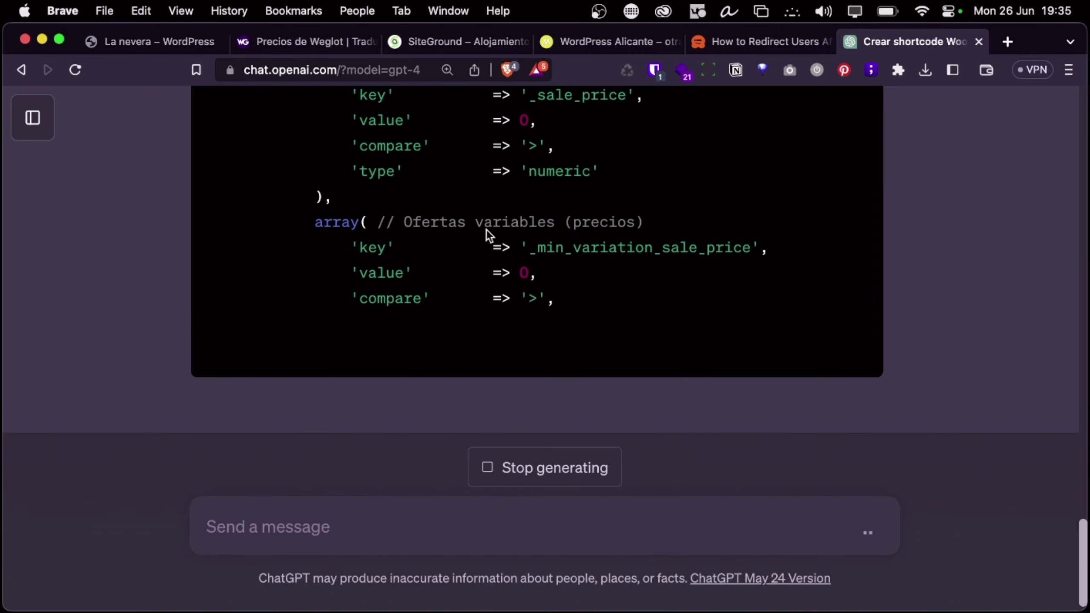
{"action": "scroll", "coordinate": [486, 229], "scroll_direction": "up", "scroll_amount": 10}
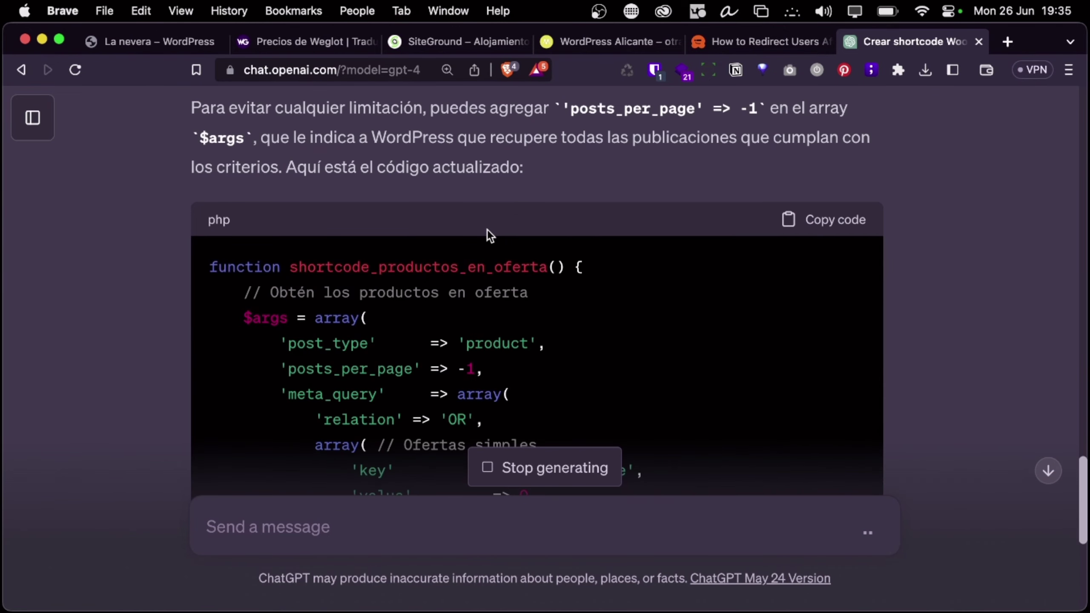
{"action": "scroll", "coordinate": [461, 322], "scroll_direction": "down", "scroll_amount": 4}
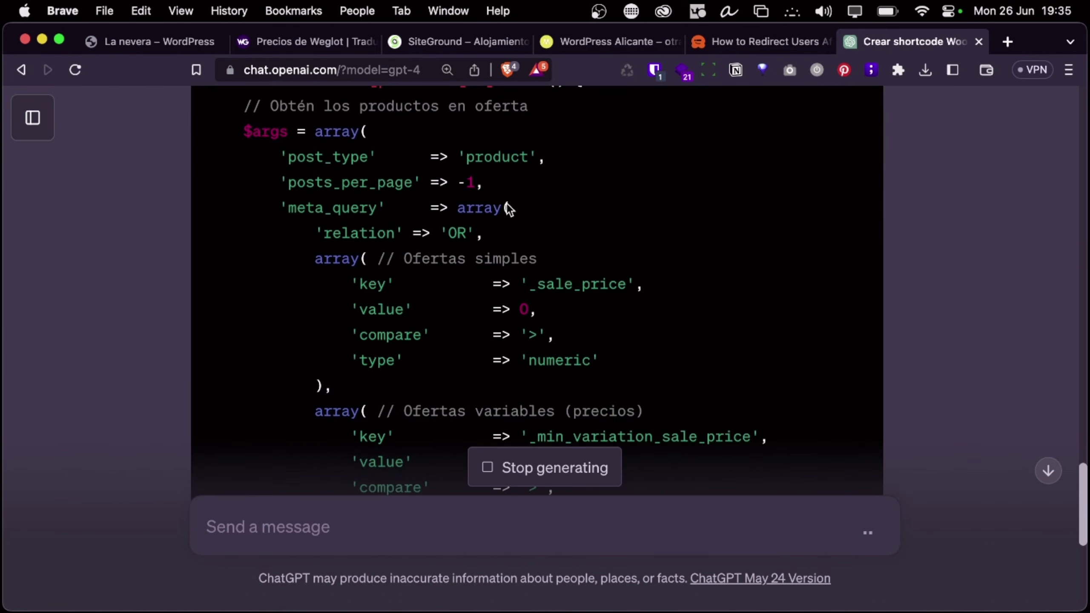
{"action": "scroll", "coordinate": [511, 202], "scroll_direction": "up", "scroll_amount": 10}
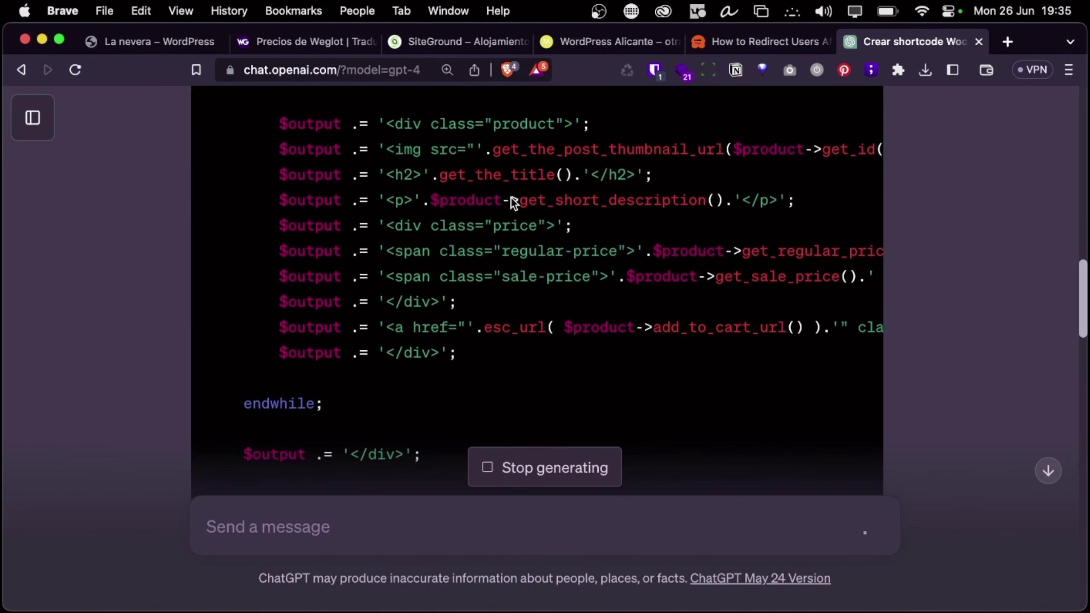
{"action": "scroll", "coordinate": [511, 189], "scroll_direction": "up", "scroll_amount": 7}
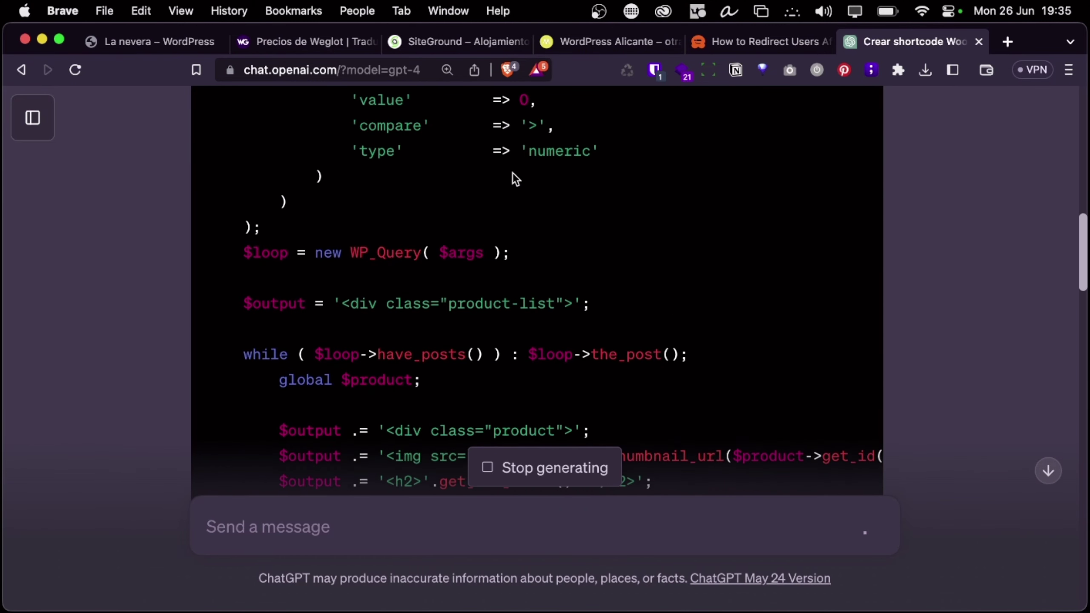
{"action": "scroll", "coordinate": [513, 172], "scroll_direction": "up", "scroll_amount": 4}
{"action": "scroll", "coordinate": [512, 172], "scroll_direction": "up", "scroll_amount": 3}
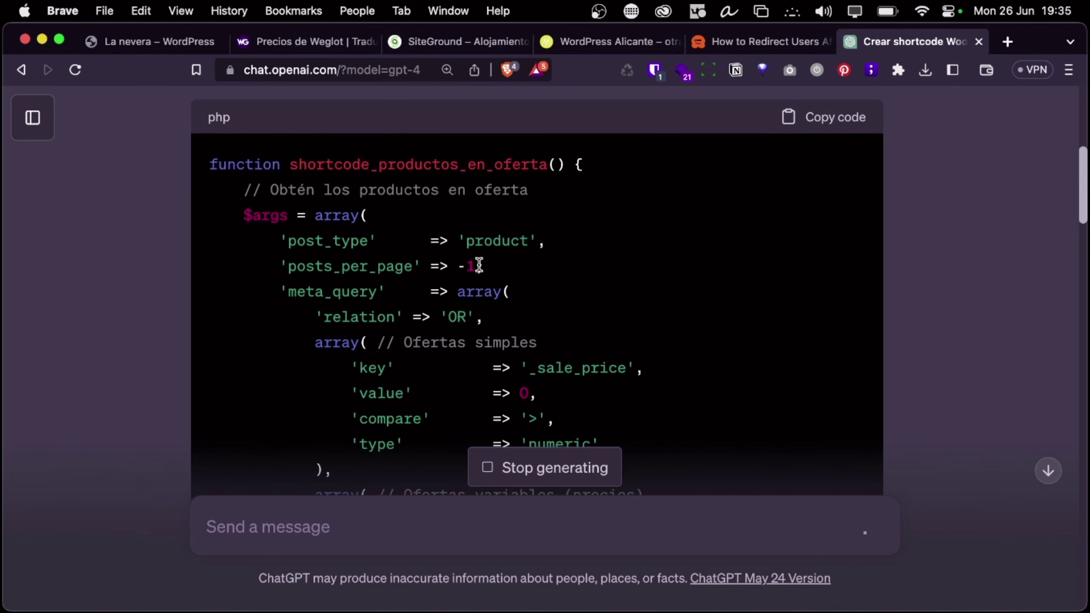
{"action": "scroll", "coordinate": [474, 271], "scroll_direction": "down", "scroll_amount": 15}
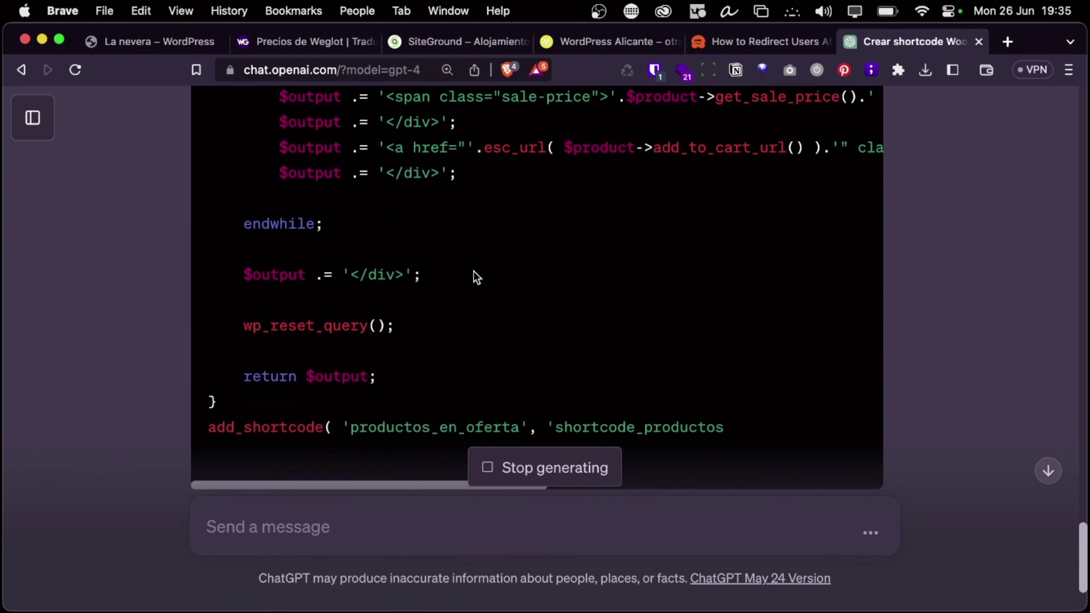
{"action": "scroll", "coordinate": [501, 376], "scroll_direction": "up", "scroll_amount": 15}
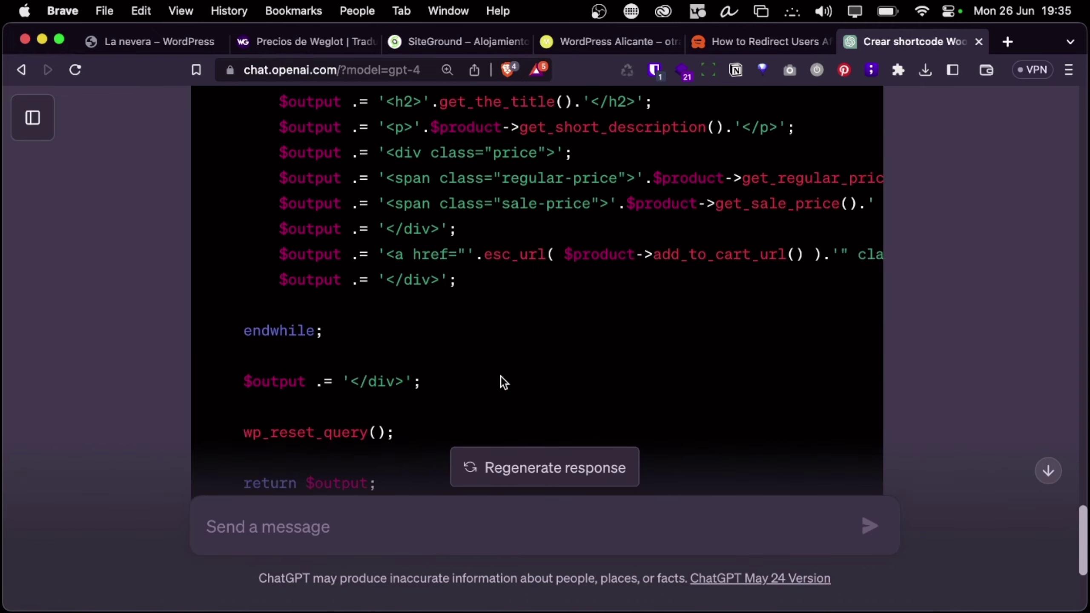
{"action": "scroll", "coordinate": [501, 376], "scroll_direction": "up", "scroll_amount": 3}
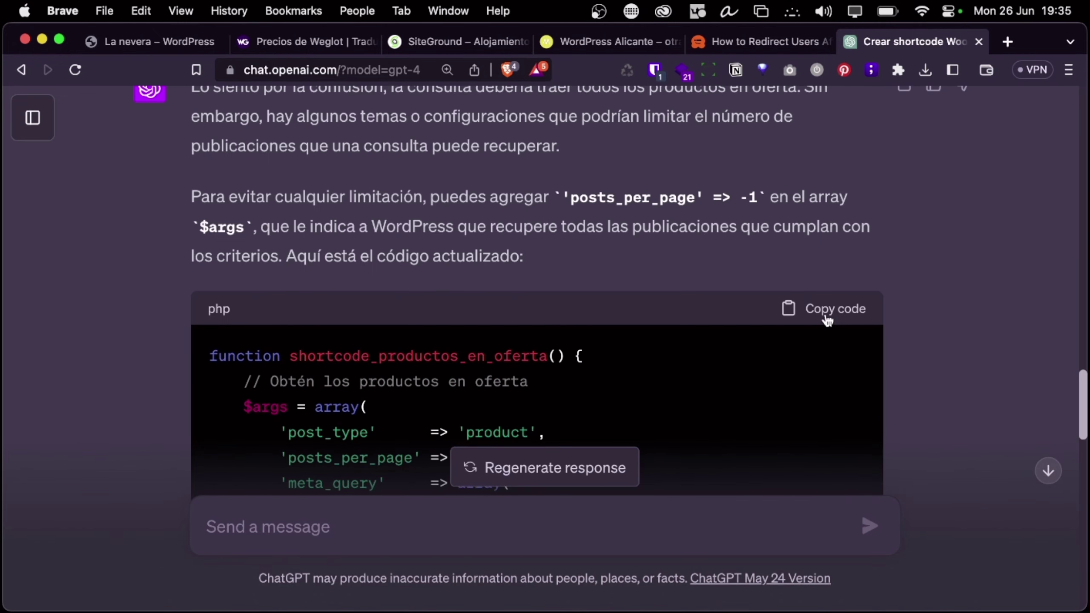
{"action": "left_click", "coordinate": [824, 315]}
{"action": "key", "text": "ctrl+Left"}
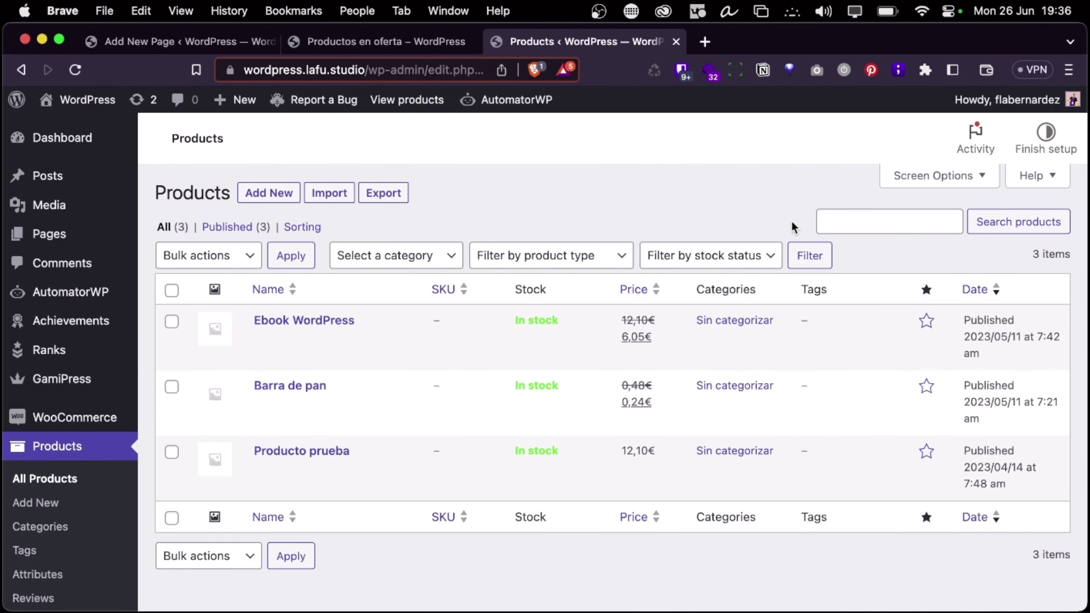
Replace the old shortcode function in core-wordpress.php with the revised code and upload it
{"action": "key", "text": "ctrl+Left"}
{"action": "scroll", "coordinate": [566, 530], "scroll_direction": "down", "scroll_amount": 5}
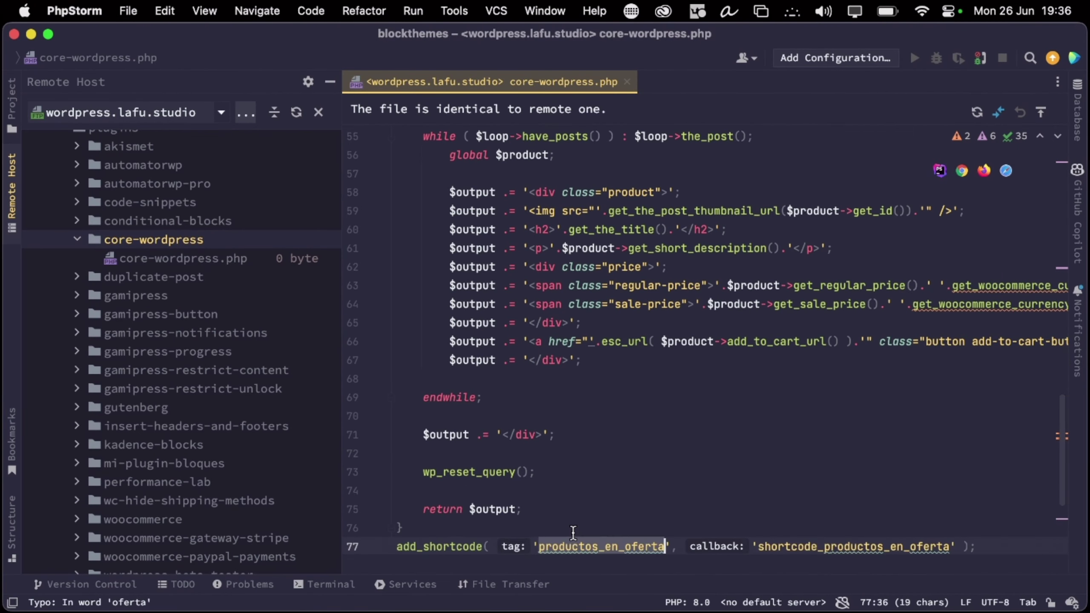
{"action": "left_click_drag", "start_coordinate": [976, 376], "coordinate": [394, 302]}
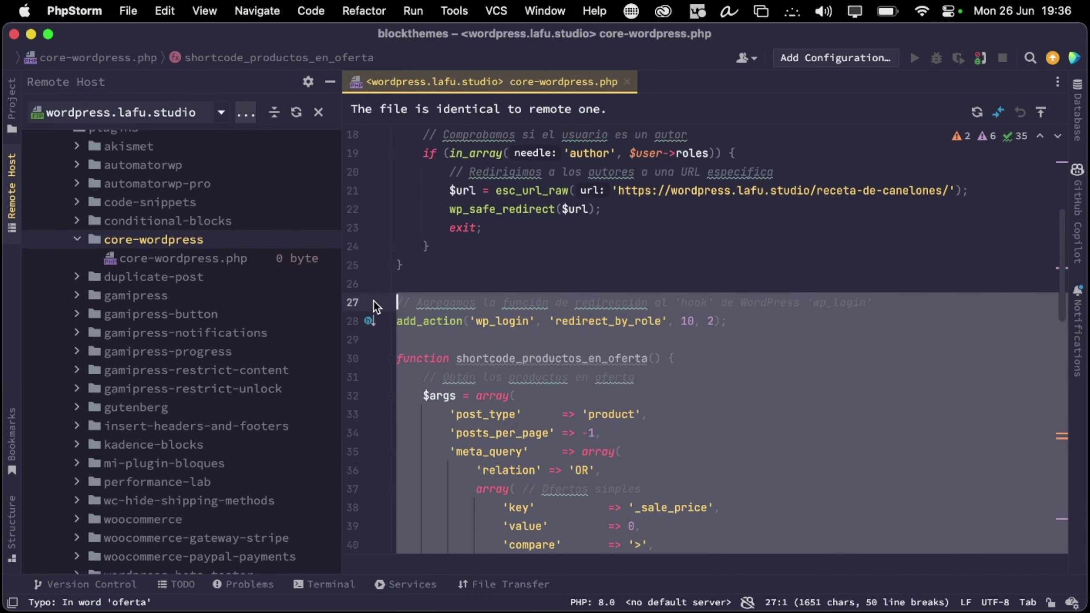
{"action": "key", "text": "BackSpace"}
{"action": "key", "text": "super+v"}
{"action": "scroll", "coordinate": [482, 384], "scroll_direction": "up", "scroll_amount": 13}
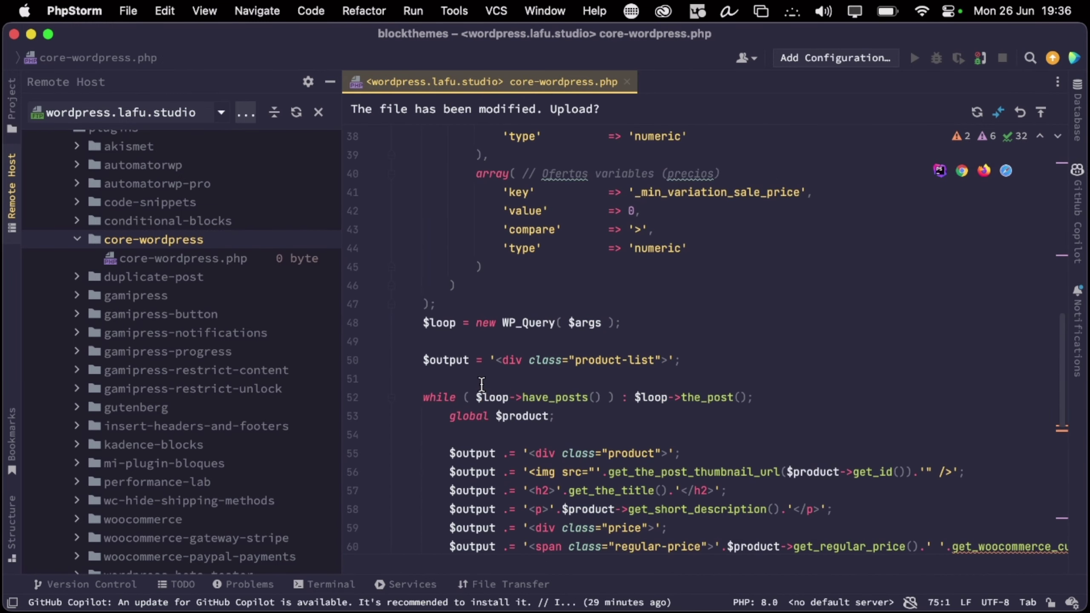
{"action": "left_click", "coordinate": [1040, 112]}
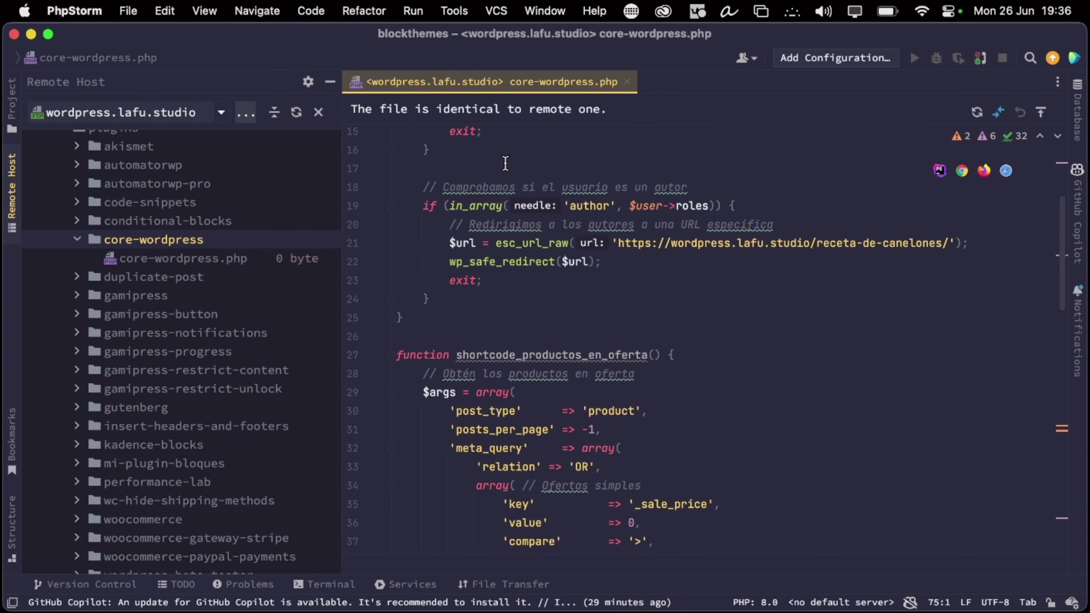
{"action": "key", "text": "super+Tab"}
Reload the Productos en oferta page with cache cleared; it still shows only Ebook WordPress
{"action": "left_click", "coordinate": [360, 44]}
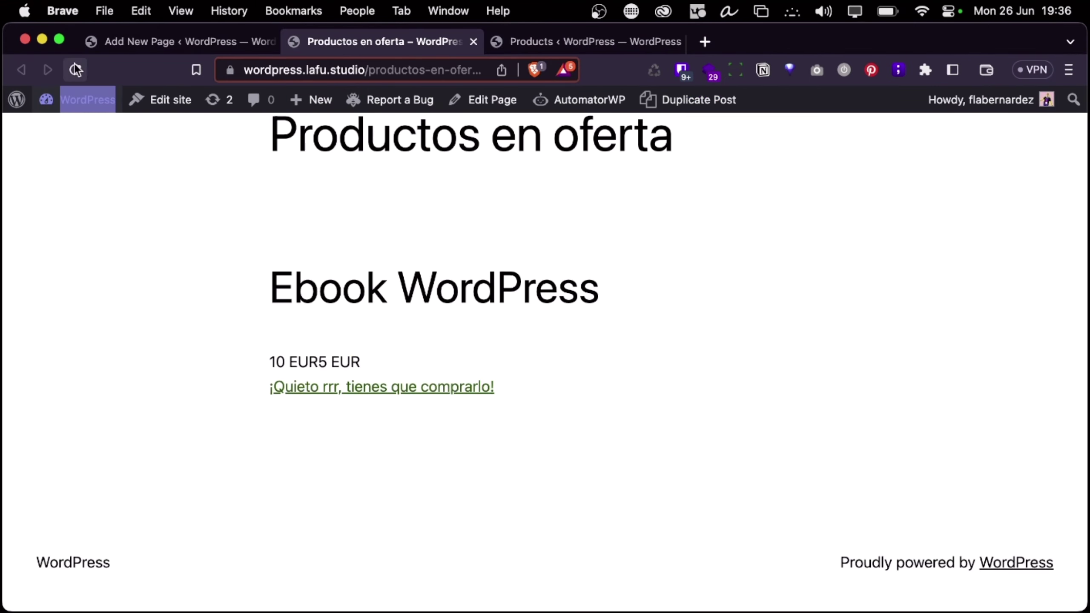
{"action": "key", "text": "ctrl+Left"}
{"action": "key", "text": "ctrl+Right"}
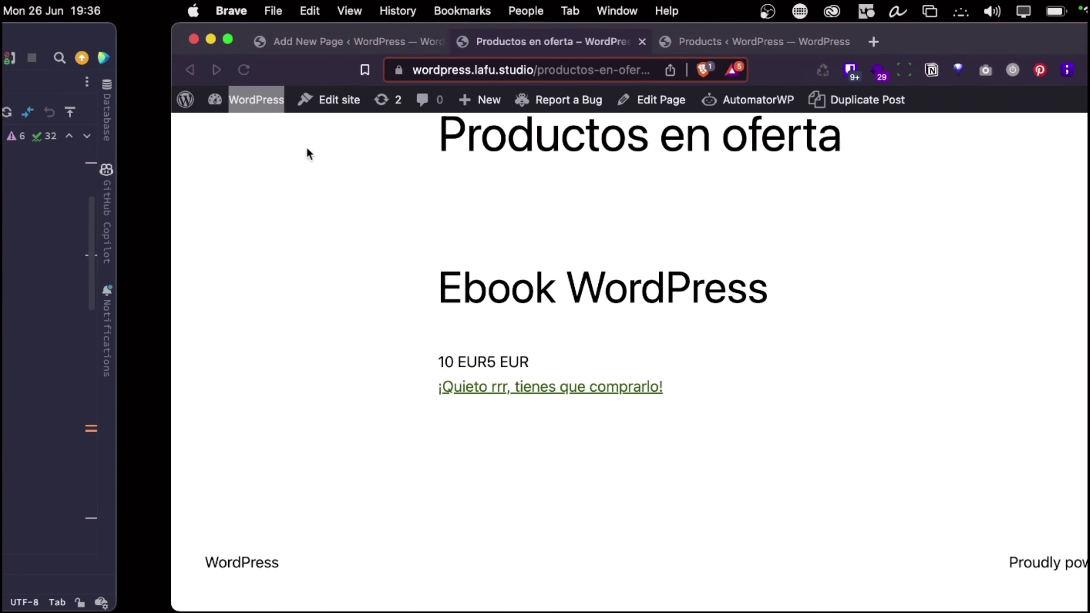
{"action": "left_click", "coordinate": [73, 69]}
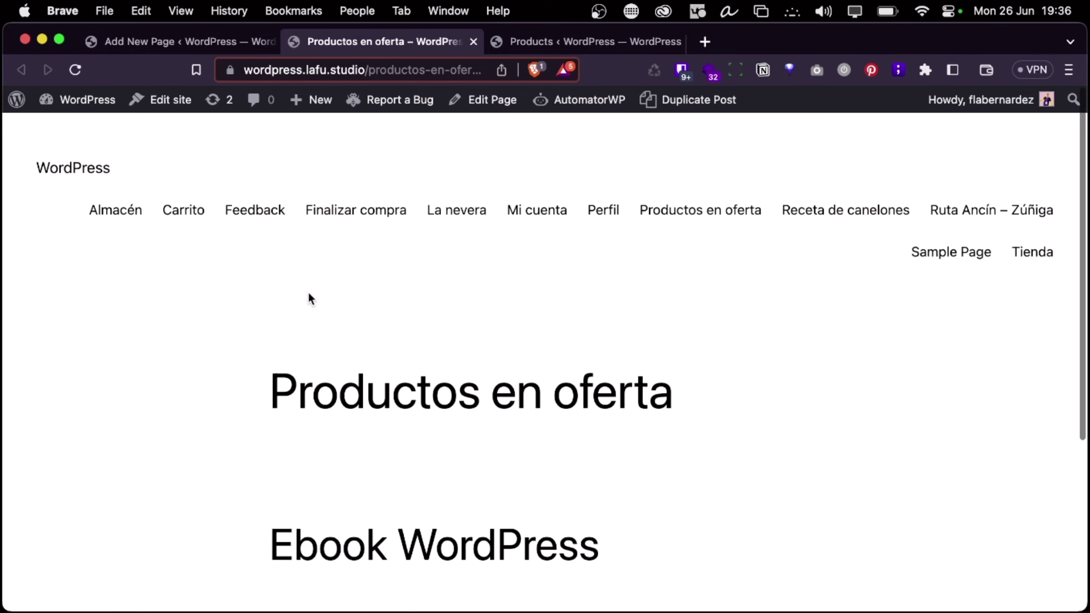
{"action": "left_click", "coordinate": [653, 66]}
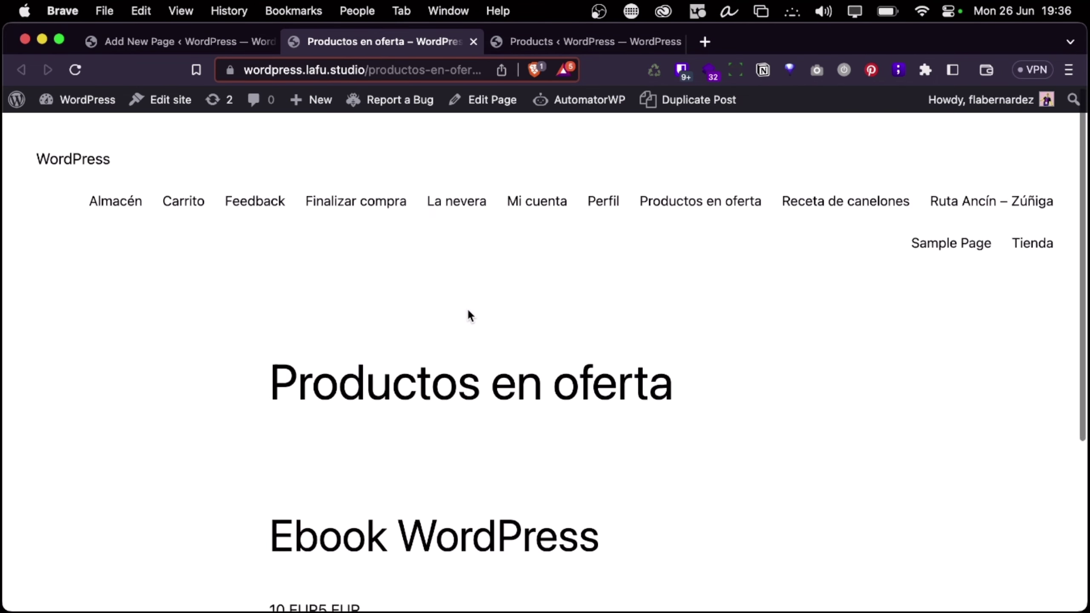
{"action": "scroll", "coordinate": [469, 312], "scroll_direction": "down", "scroll_amount": 5}
Collapse the shortcode_productos_en_oferta function in PhpStorm
{"action": "key", "text": "ctrl+Left"}
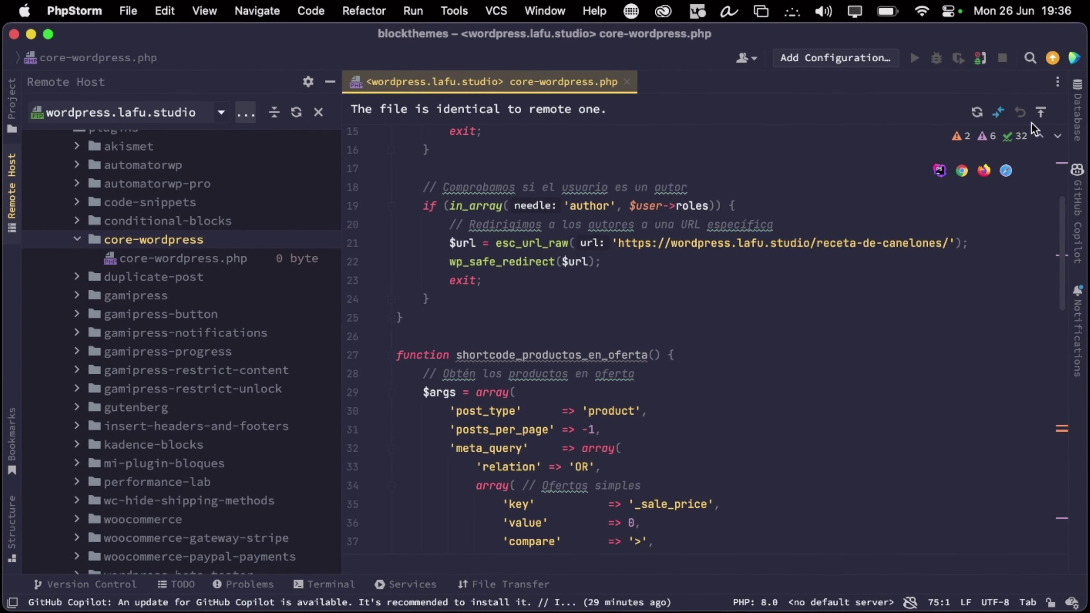
{"action": "scroll", "coordinate": [681, 538], "scroll_direction": "down", "scroll_amount": 4}
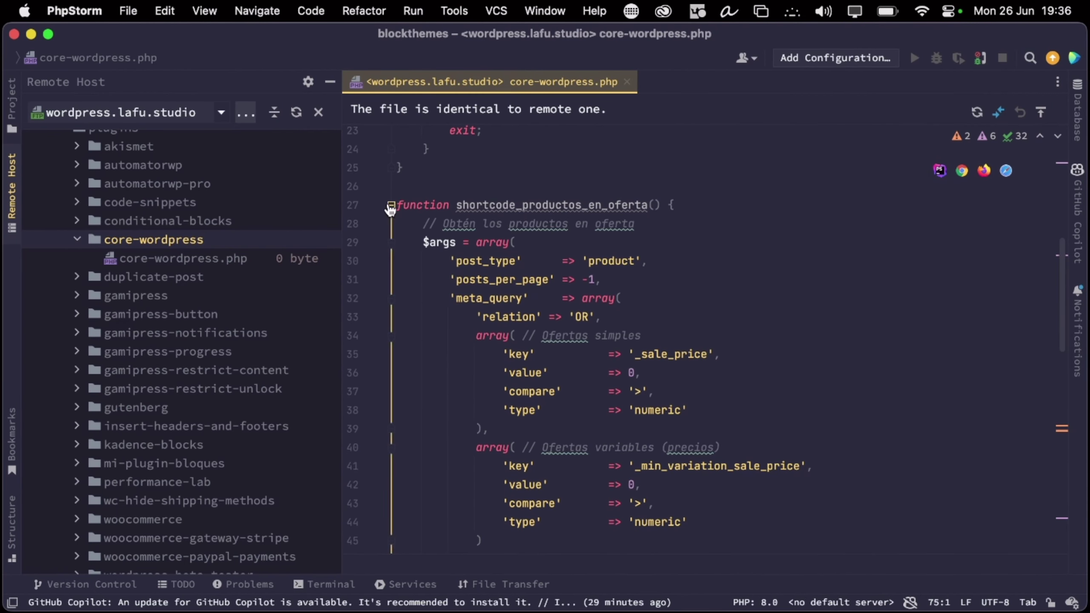
{"action": "left_click", "coordinate": [391, 205]}
{"action": "left_click", "coordinate": [489, 395]}
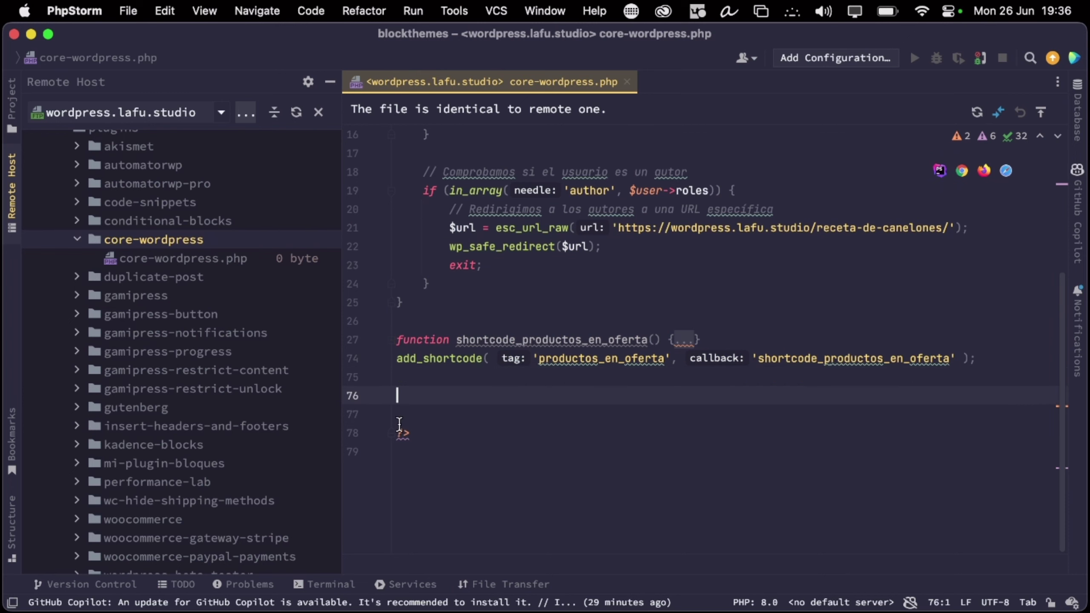
{"action": "left_click", "coordinate": [427, 431]}
Reload the page again, then open Barra de pan for editing from the Products list
{"action": "key", "text": "ctrl+Right"}
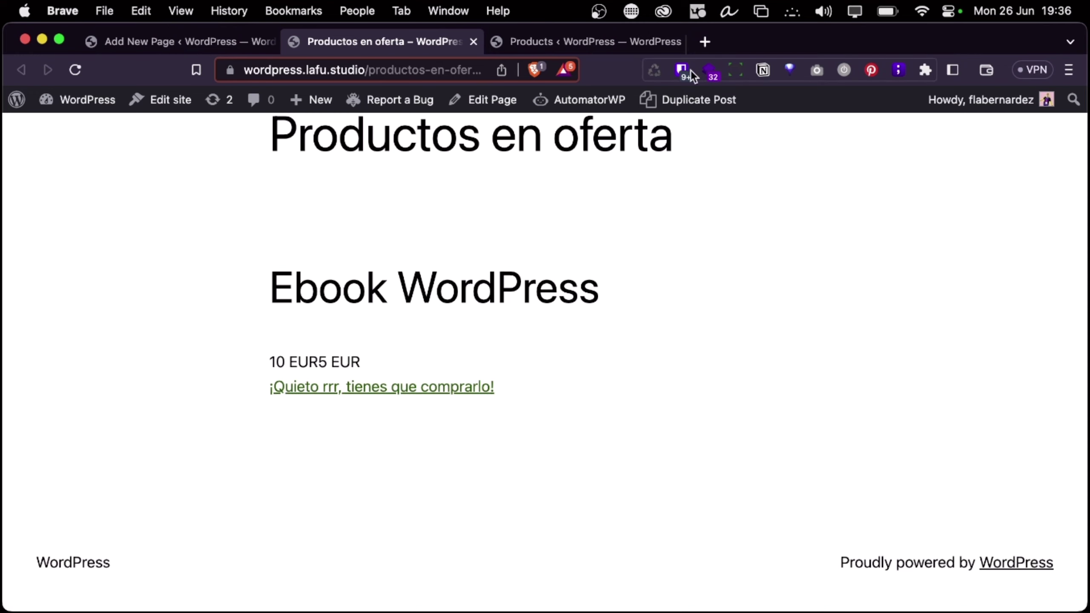
{"action": "left_click", "coordinate": [655, 69]}
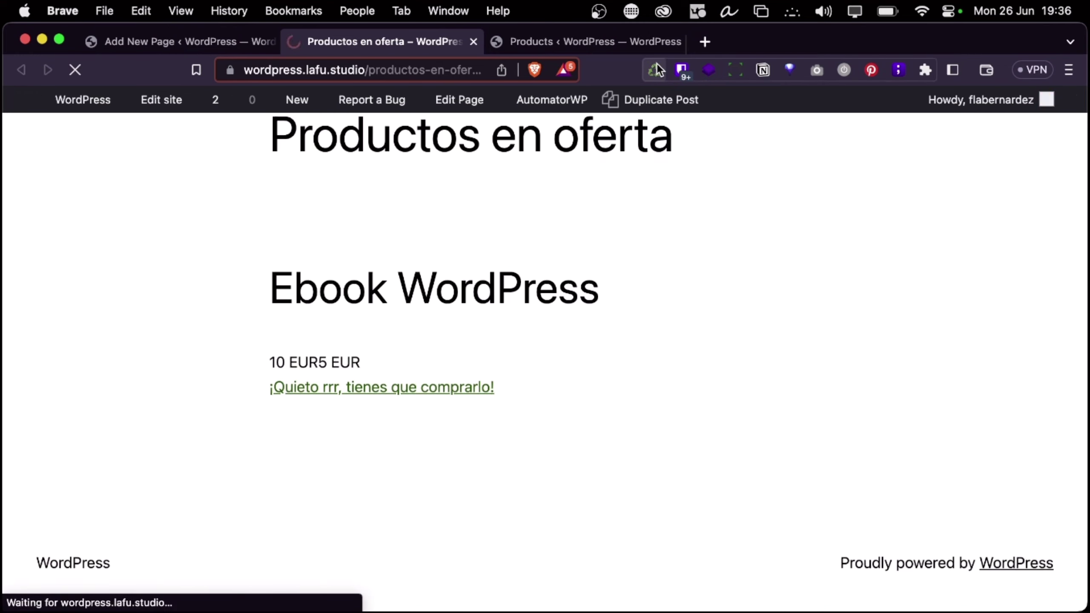
{"action": "left_click", "coordinate": [584, 42]}
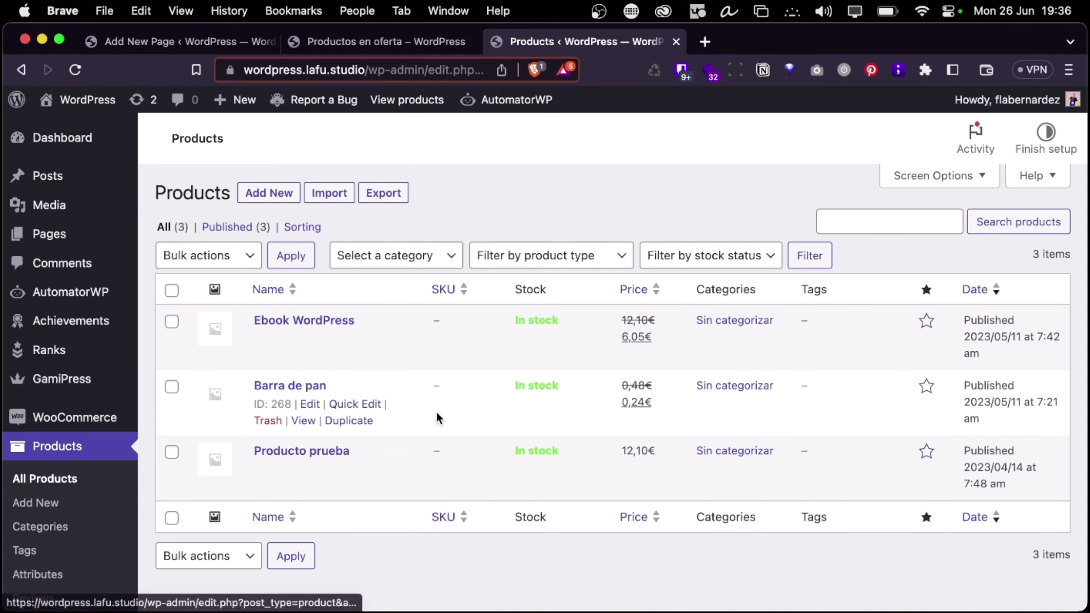
{"action": "left_click", "coordinate": [308, 405]}
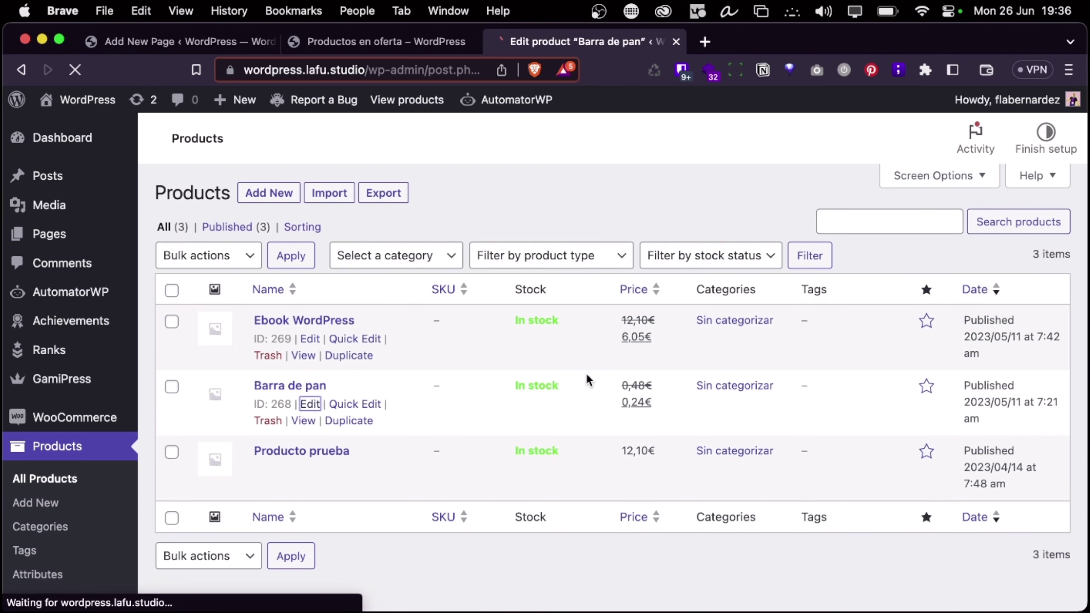
Change Barra de pan's regular price to 1,20 and its sale price to 1, then save the product
{"action": "scroll", "coordinate": [499, 490], "scroll_direction": "down", "scroll_amount": 1}
{"action": "scroll", "coordinate": [500, 489], "scroll_direction": "down", "scroll_amount": 10}
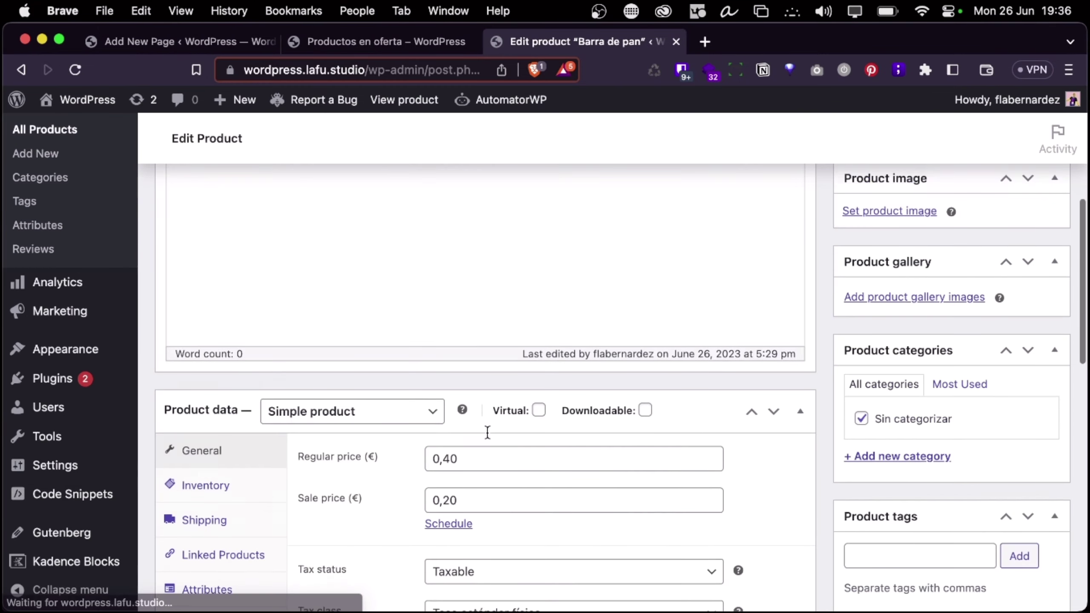
{"action": "scroll", "coordinate": [497, 275], "scroll_direction": "up", "scroll_amount": 2}
{"action": "double_click", "coordinate": [463, 244]}
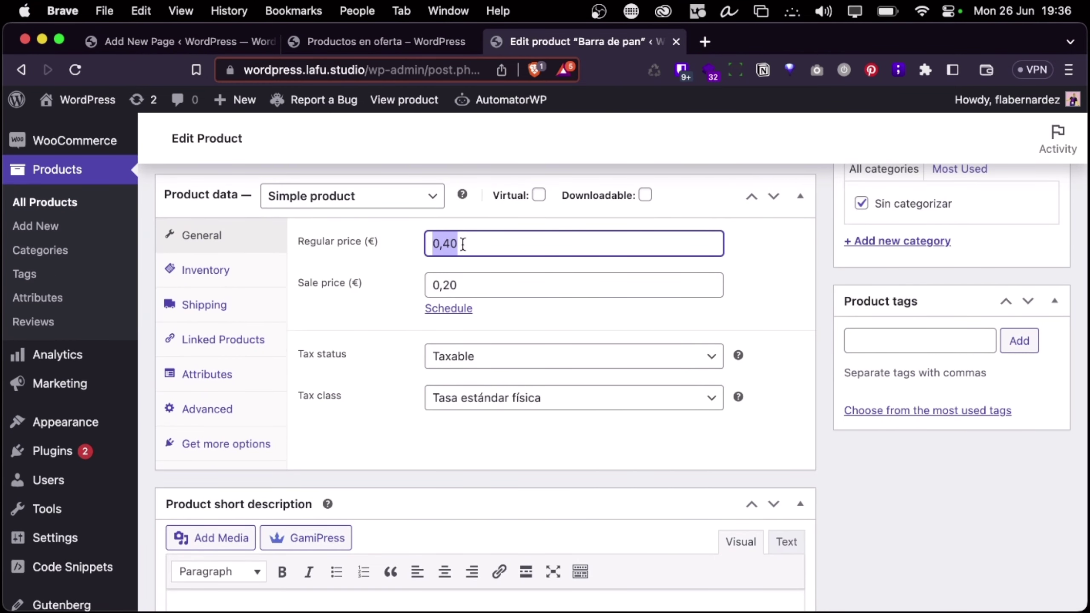
{"action": "type", "text": "1,2"}
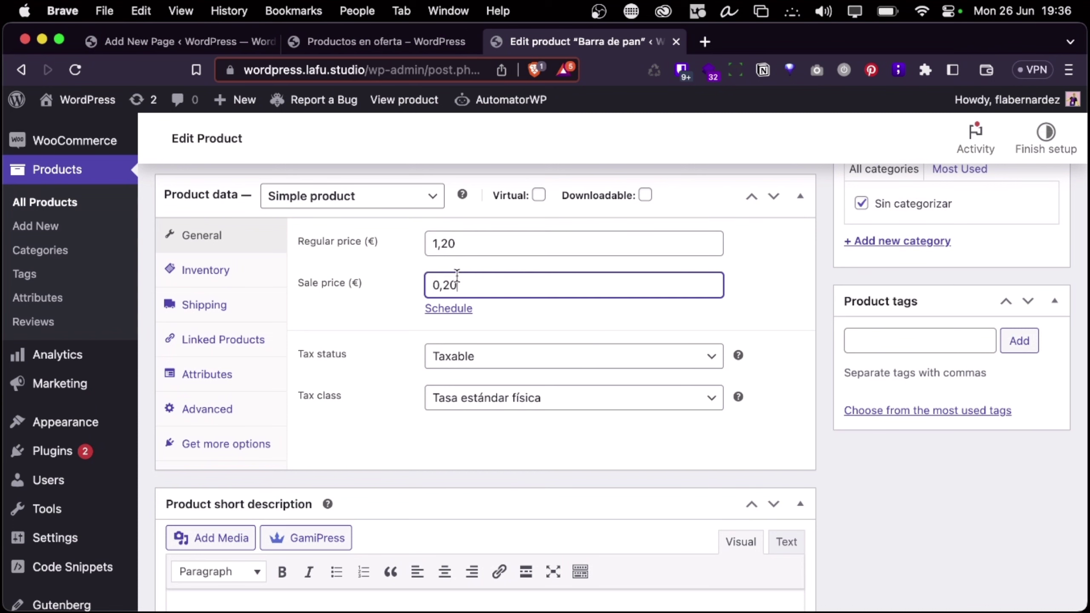
{"action": "double_click", "coordinate": [462, 276]}
{"action": "type", "text": "1"}
{"action": "left_click", "coordinate": [563, 330]}
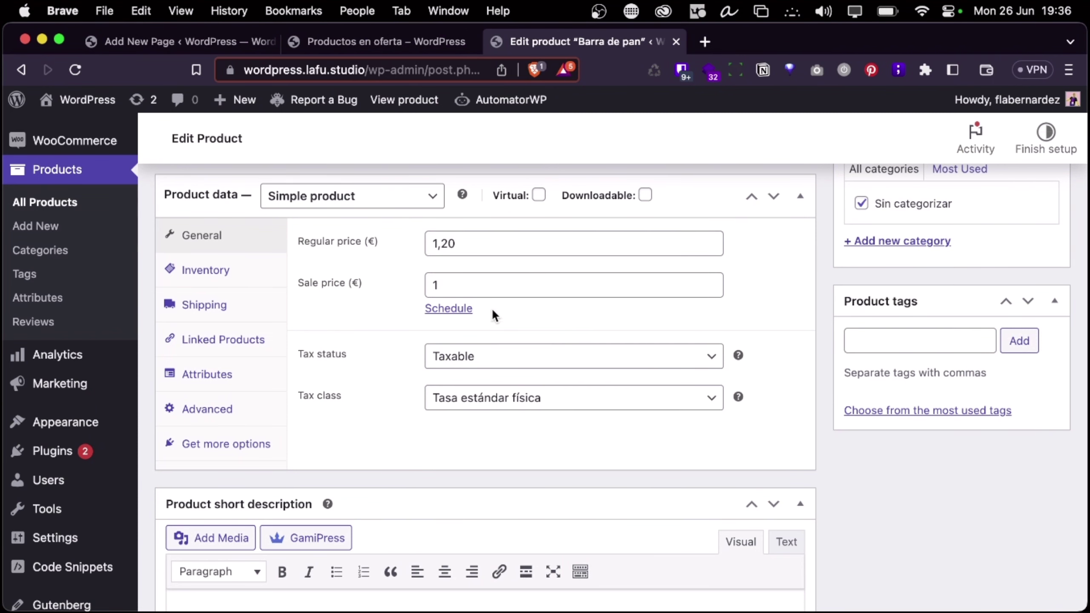
{"action": "left_click", "coordinate": [448, 308]}
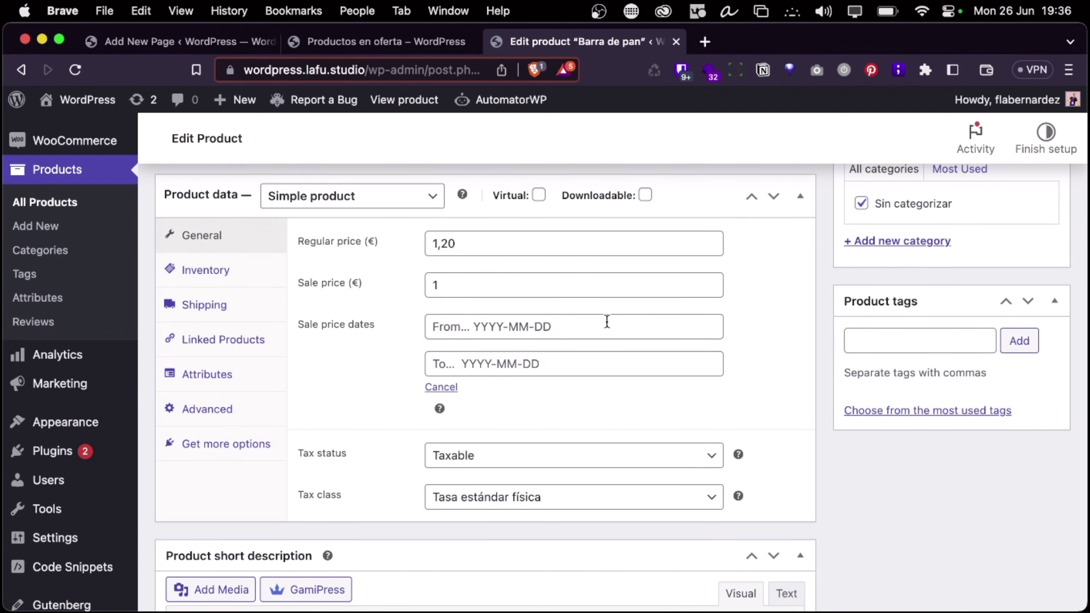
{"action": "scroll", "coordinate": [606, 321], "scroll_direction": "up", "scroll_amount": 10}
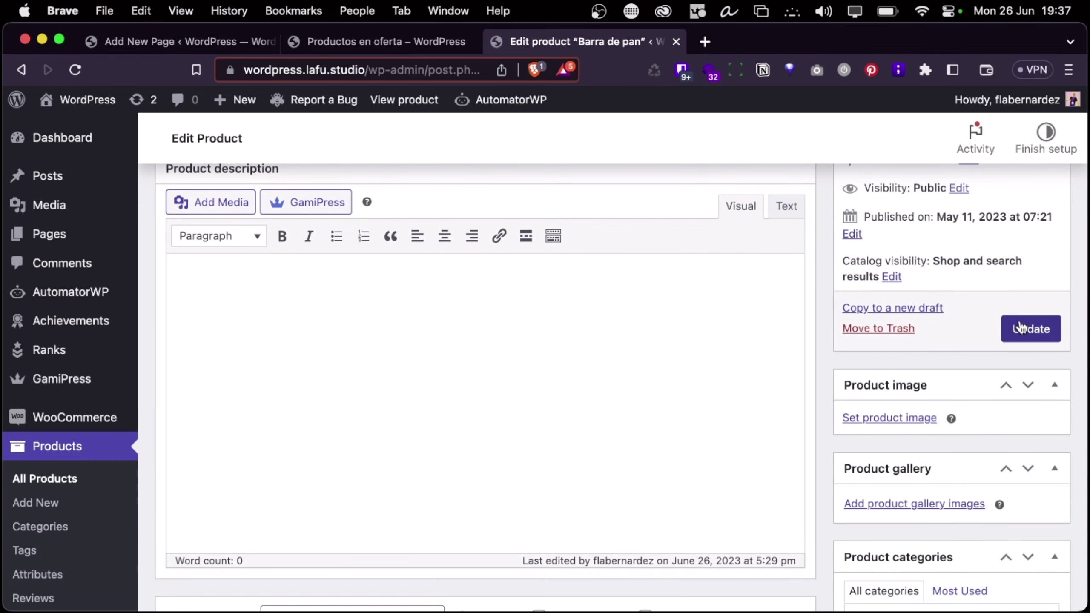
{"action": "left_click", "coordinate": [1020, 327]}
View Barra de pan's public product page, then return to its editor
{"action": "scroll", "coordinate": [757, 351], "scroll_direction": "up", "scroll_amount": 3}
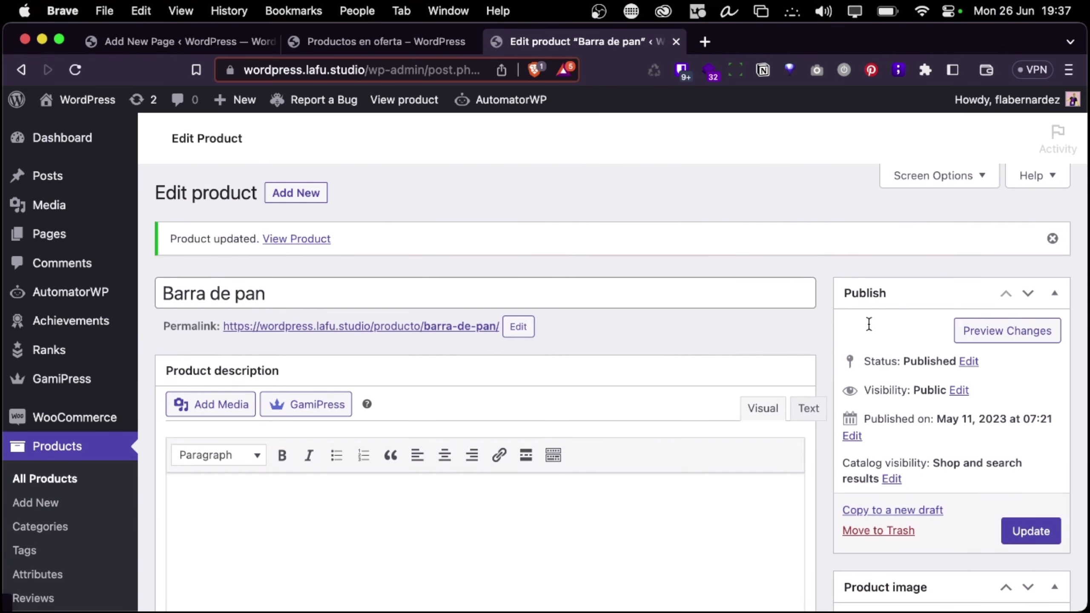
{"action": "left_click", "coordinate": [350, 326]}
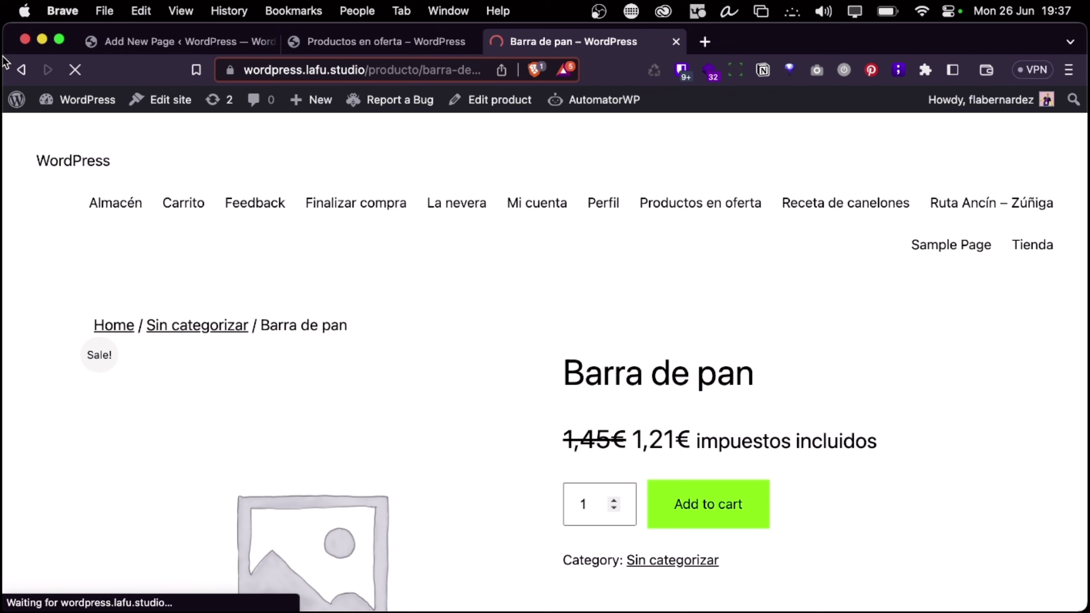
{"action": "key", "text": "super+bracketleft"}
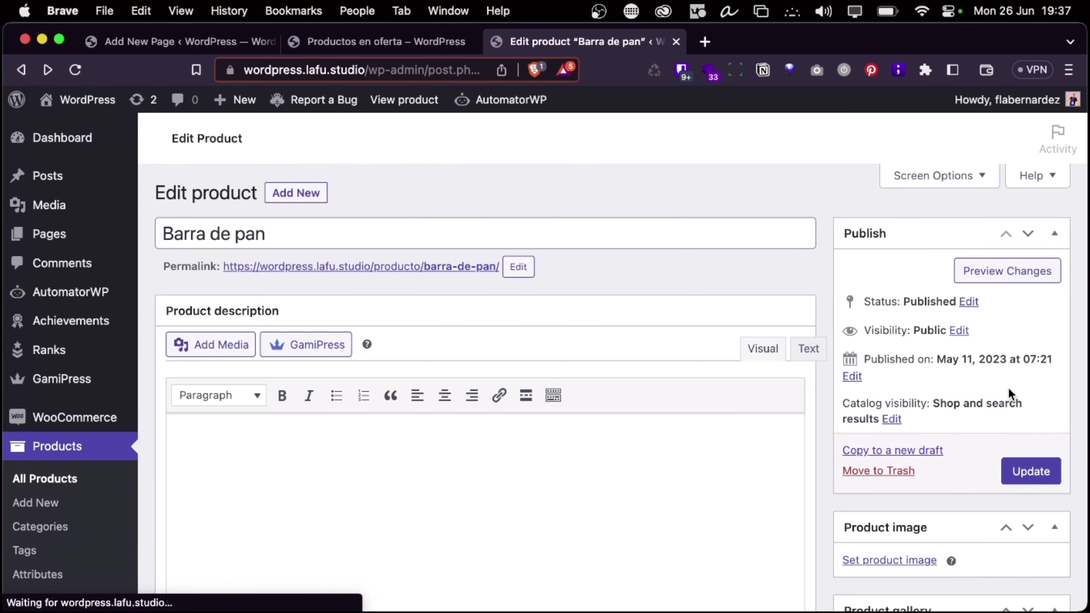
Check the catalog visibility options without changing them, then start a new product
{"action": "left_click", "coordinate": [890, 419]}
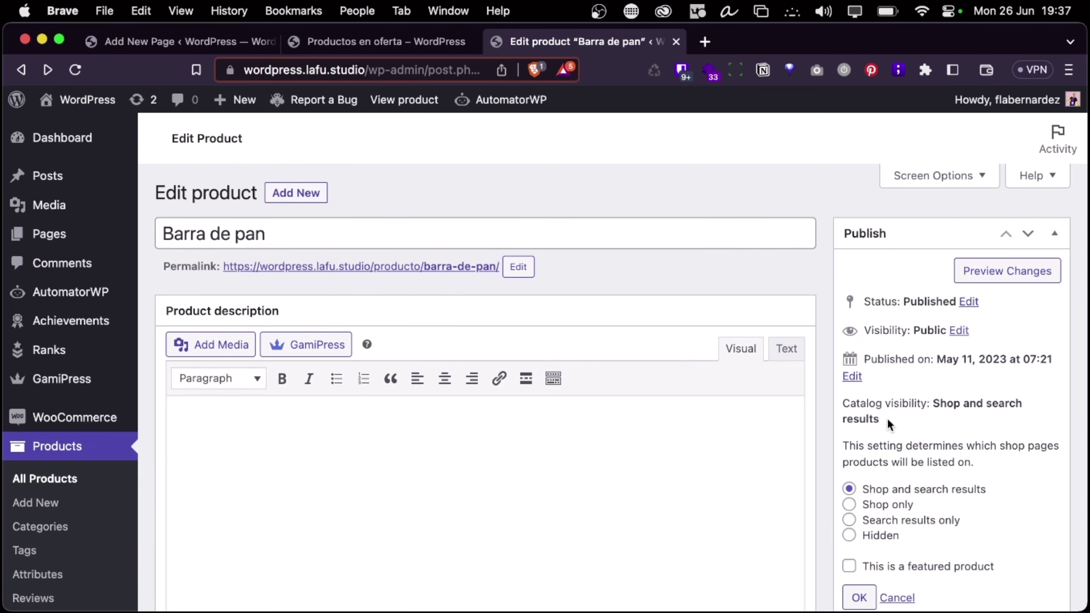
{"action": "scroll", "coordinate": [888, 418], "scroll_direction": "down", "scroll_amount": 4}
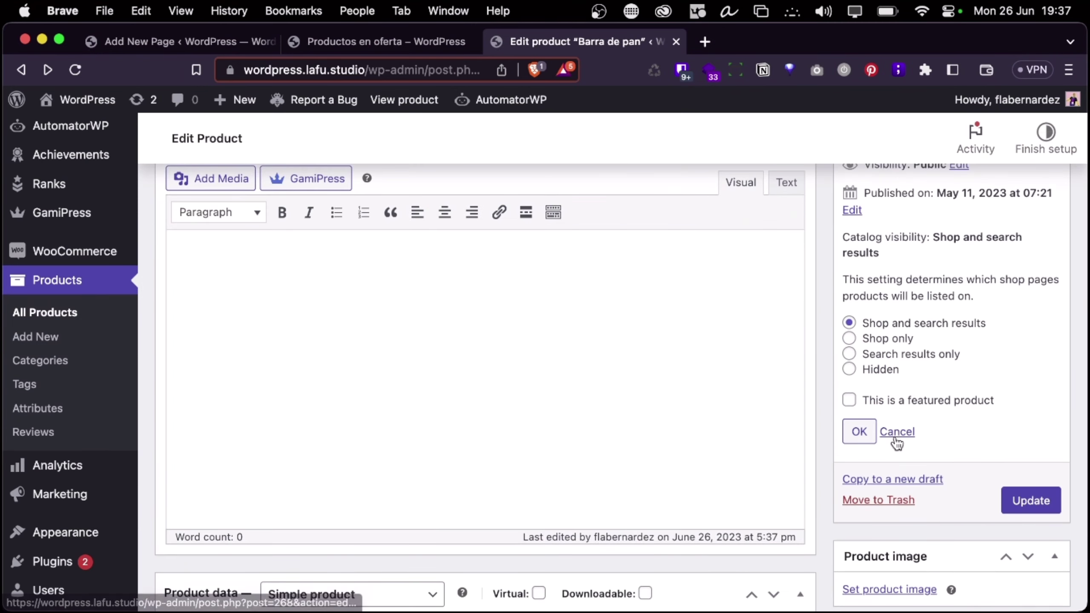
{"action": "left_click", "coordinate": [895, 433]}
{"action": "scroll", "coordinate": [483, 433], "scroll_direction": "down", "scroll_amount": 12}
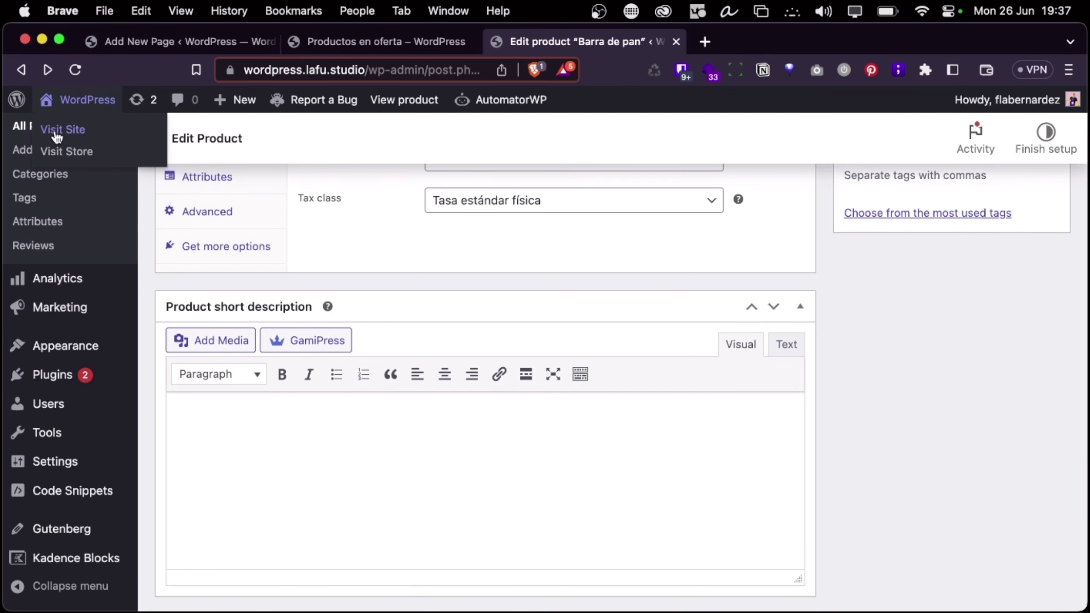
{"action": "scroll", "coordinate": [65, 248], "scroll_direction": "up", "scroll_amount": 6}
{"action": "left_click", "coordinate": [43, 412]}
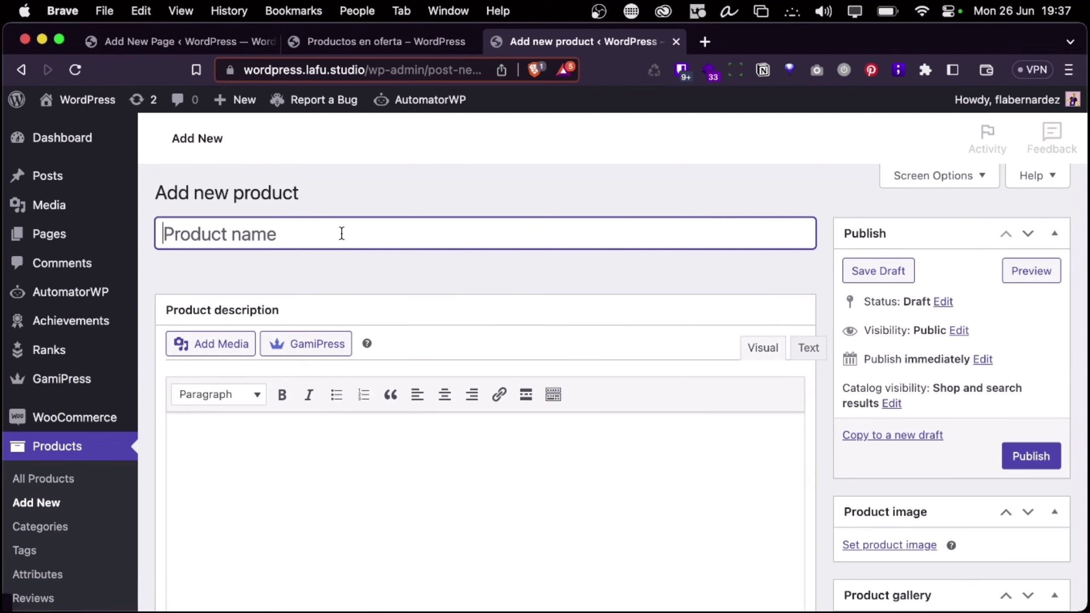
Name the new product 'Producto en oferta'
{"action": "type", "text": "Proeu"}
{"action": "key", "text": "BackSpace"}
{"action": "key", "text": "BackSpace"}
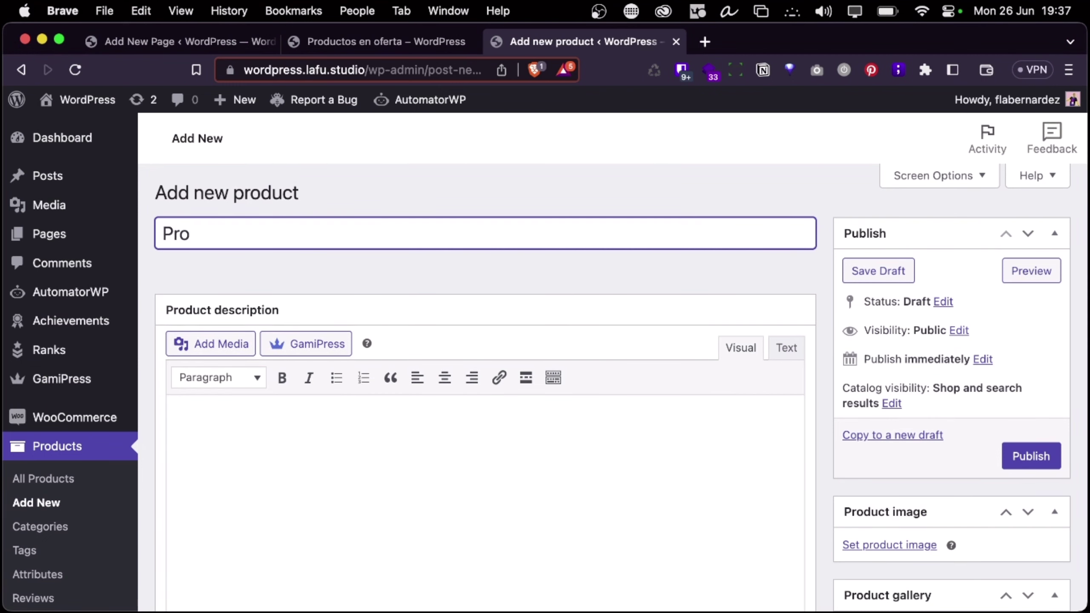
{"action": "type", "text": "ducto en oferta"}
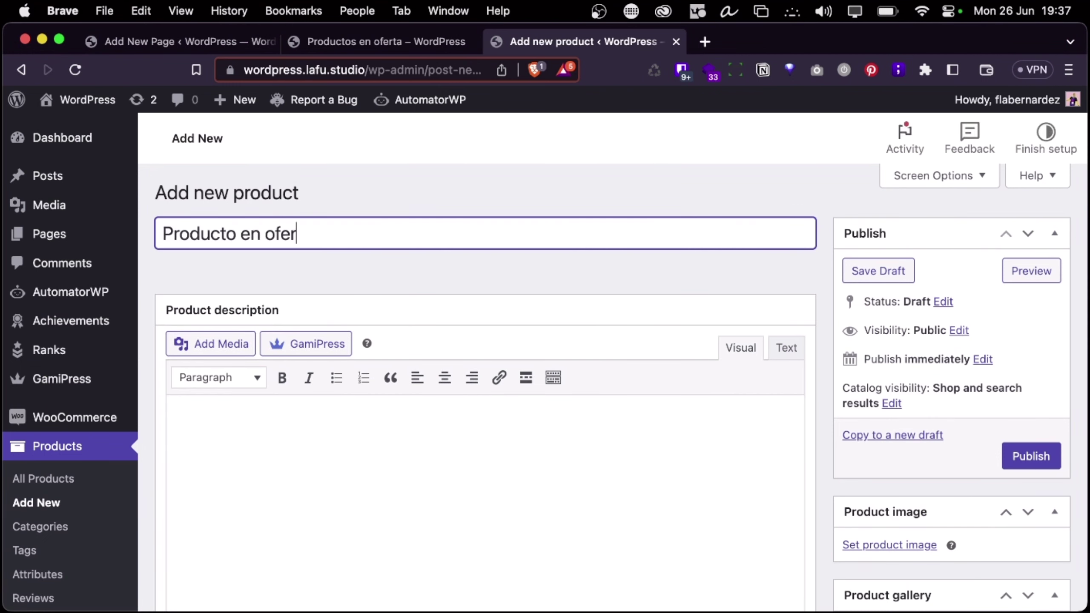
{"action": "left_click", "coordinate": [351, 463]}
{"action": "scroll", "coordinate": [352, 466], "scroll_direction": "down", "scroll_amount": 5}
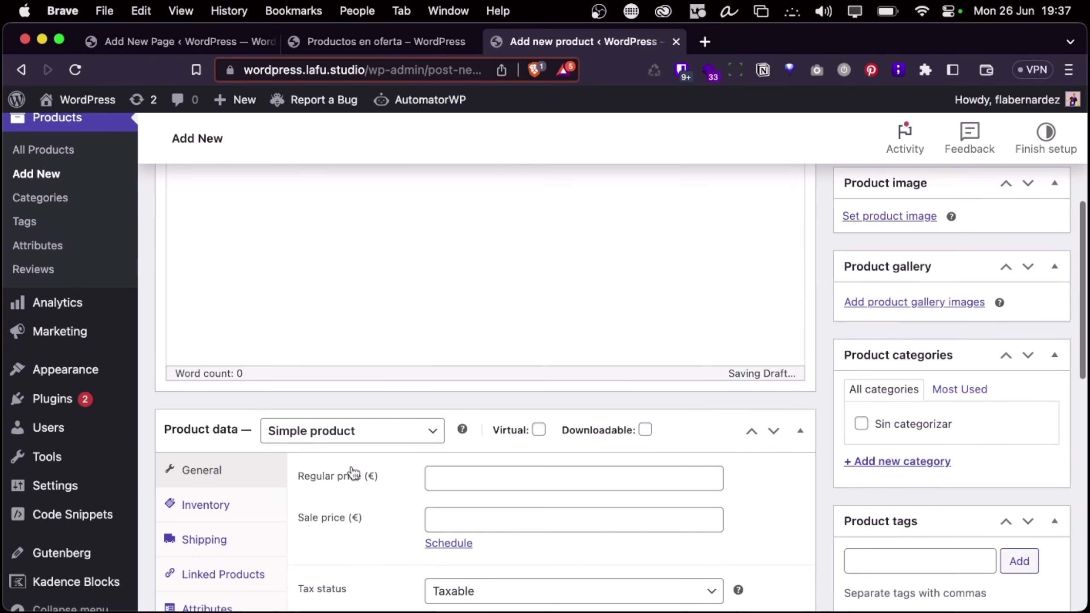
Give it a regular price of 100 and a sale price of 5, publish it, and go to the Productos en oferta page
{"action": "left_click", "coordinate": [492, 475]}
{"action": "type", "text": "100"}
{"action": "left_click", "coordinate": [463, 508]}
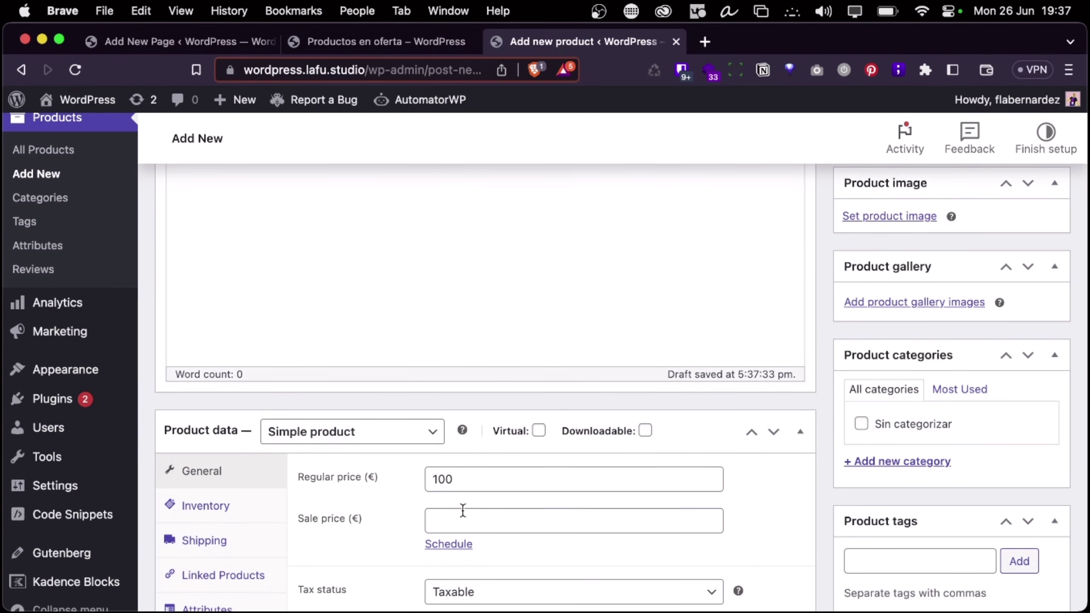
{"action": "left_click", "coordinate": [462, 511]}
{"action": "type", "text": "50"}
{"action": "scroll", "coordinate": [857, 273], "scroll_direction": "up", "scroll_amount": 10}
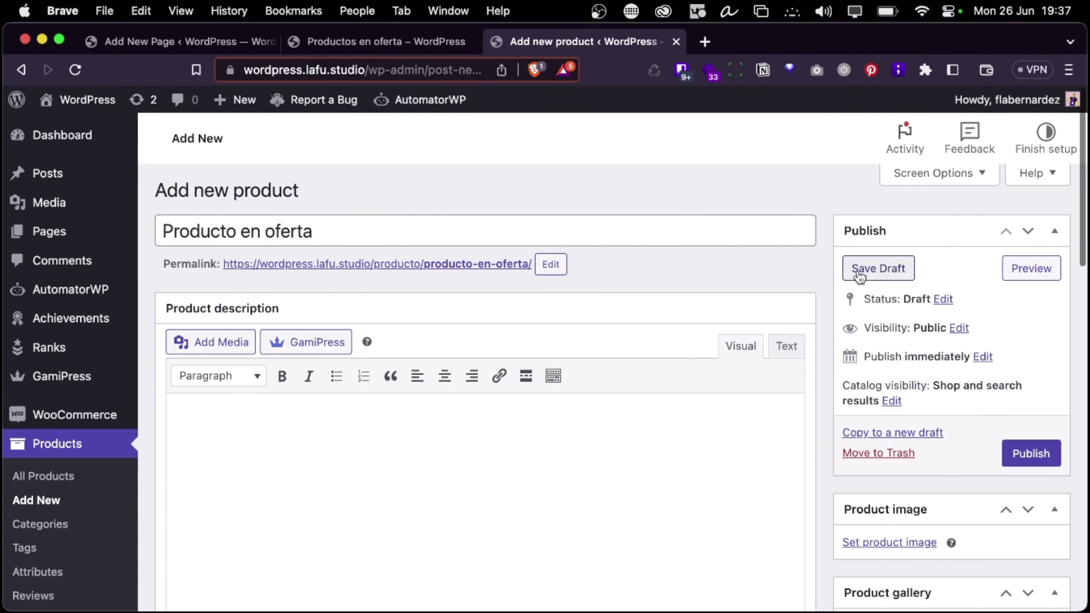
{"action": "left_click", "coordinate": [1023, 454]}
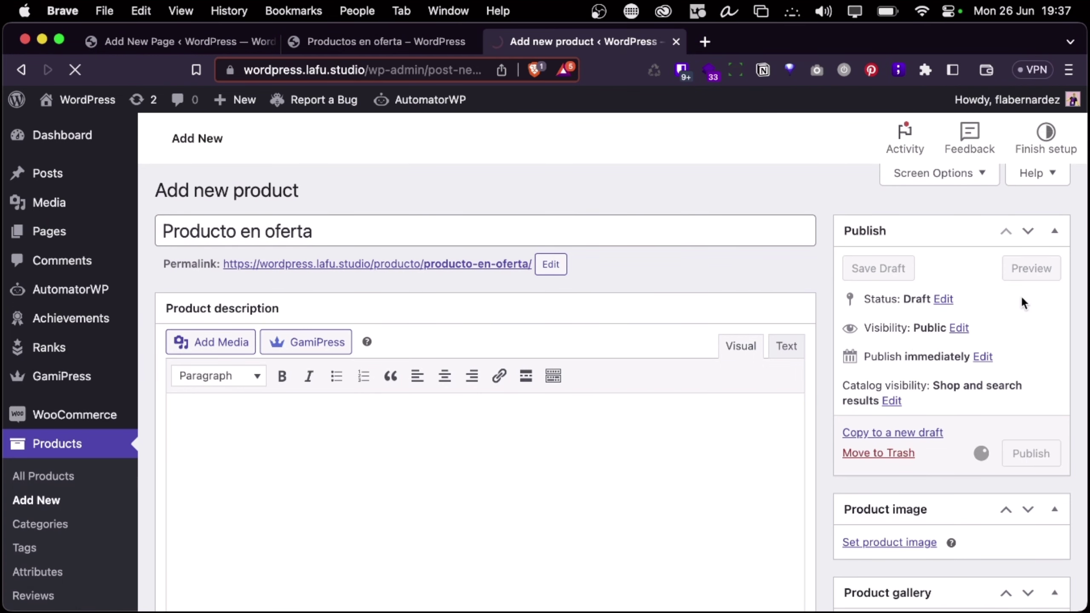
{"action": "left_click", "coordinate": [320, 41]}
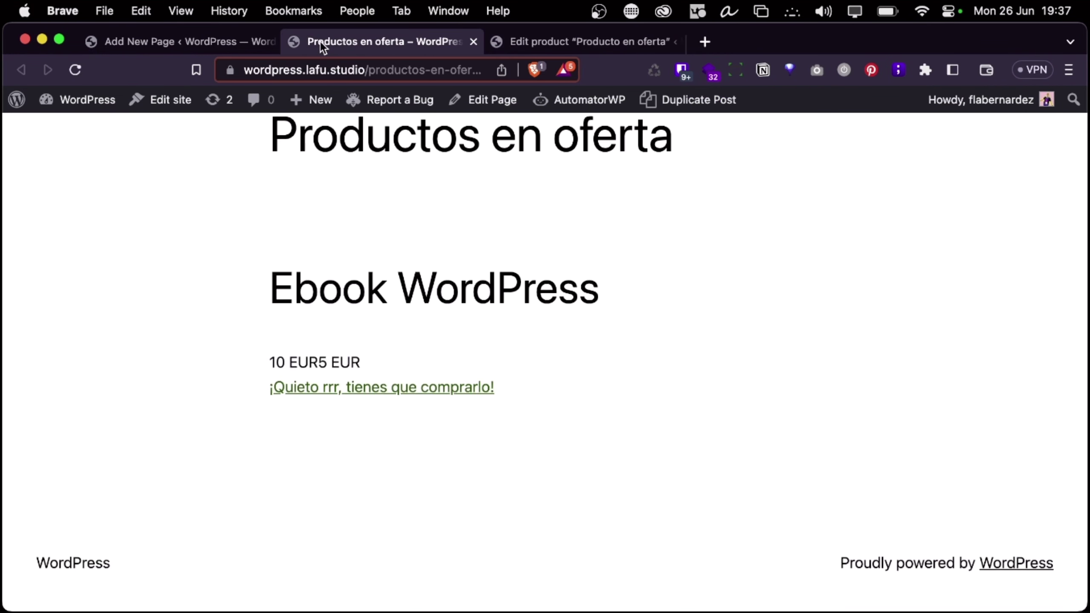
Reload the Productos en oferta page and scroll through its listed sale products
{"action": "left_click", "coordinate": [76, 73]}
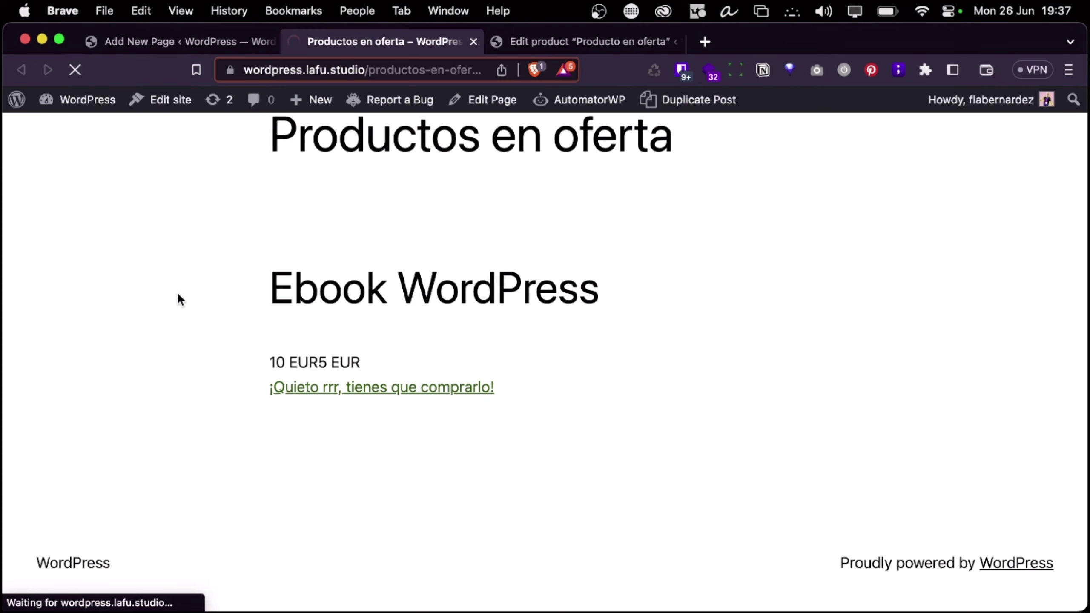
{"action": "scroll", "coordinate": [262, 284], "scroll_direction": "down", "scroll_amount": 5}
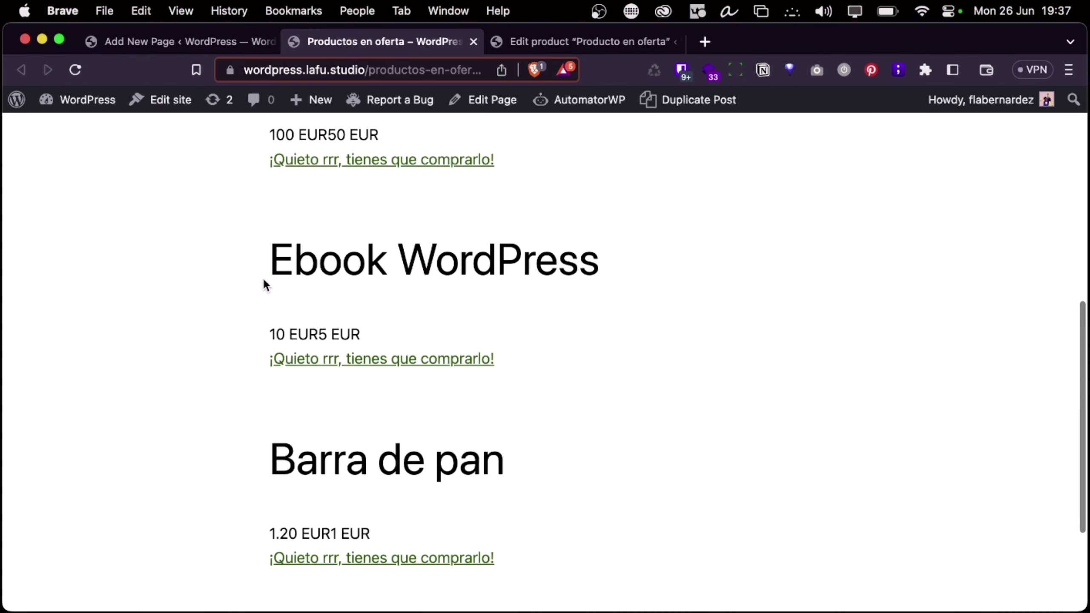
{"action": "scroll", "coordinate": [262, 278], "scroll_direction": "down", "scroll_amount": 3}
{"action": "scroll", "coordinate": [262, 277], "scroll_direction": "up", "scroll_amount": 10}
{"action": "scroll", "coordinate": [262, 277], "scroll_direction": "down", "scroll_amount": 10}
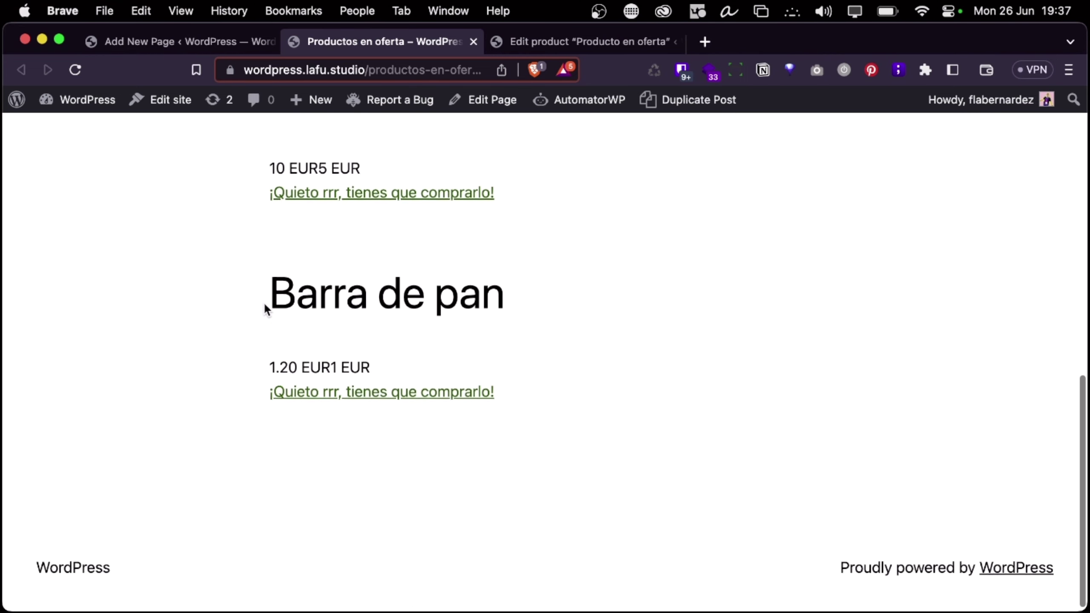
{"action": "scroll", "coordinate": [264, 304], "scroll_direction": "up", "scroll_amount": 10}
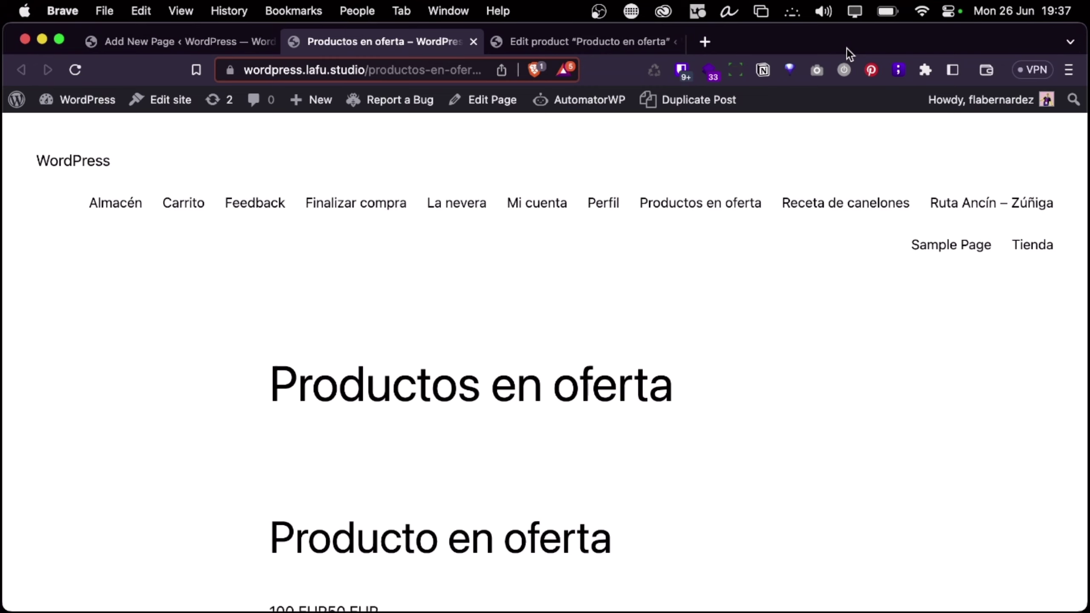
{"action": "scroll", "coordinate": [749, 262], "scroll_direction": "down", "scroll_amount": 10}
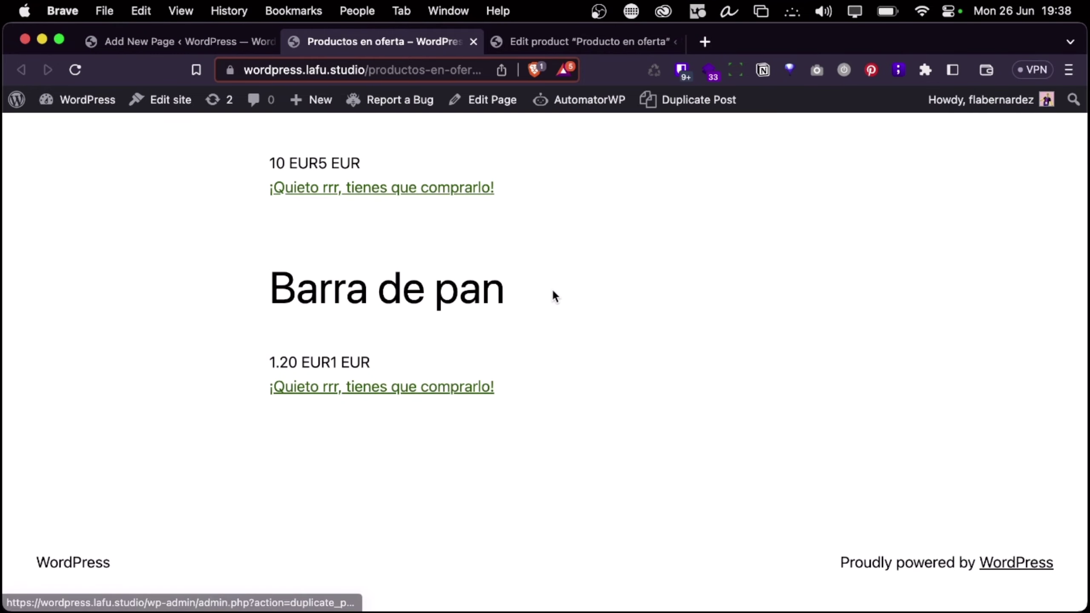
{"action": "key", "text": "ctrl+Right"}
{"action": "key", "text": "ctrl+Right"}
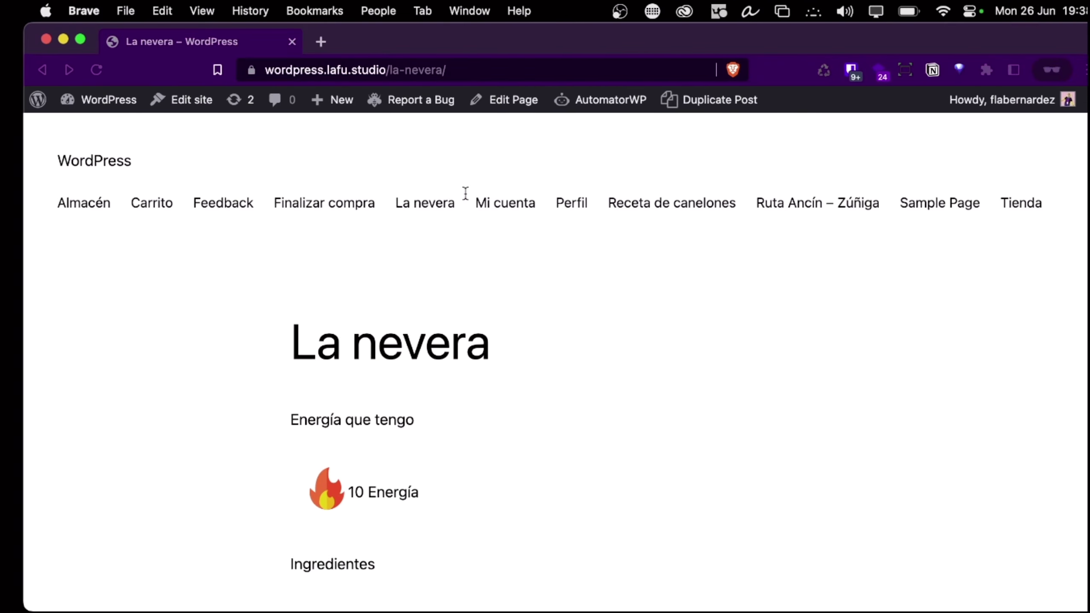
In the Bear note, select the 'Caso conditional blocks' bullet and follow its Conditional Blocks link
{"action": "key", "text": "ctrl+Right"}
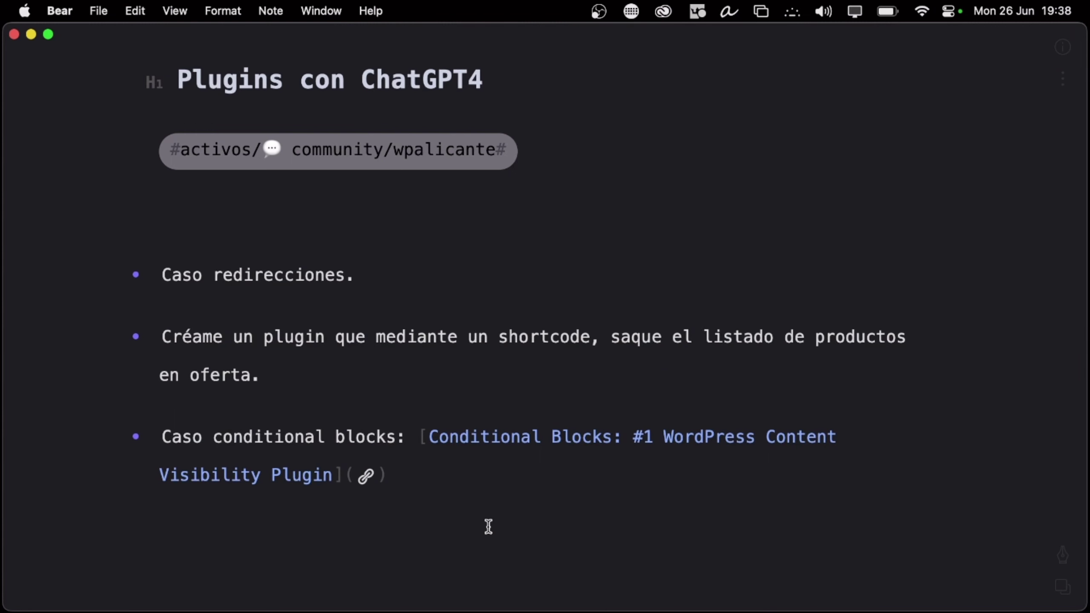
{"action": "left_click", "coordinate": [496, 473]}
{"action": "triple_click", "coordinate": [442, 467]}
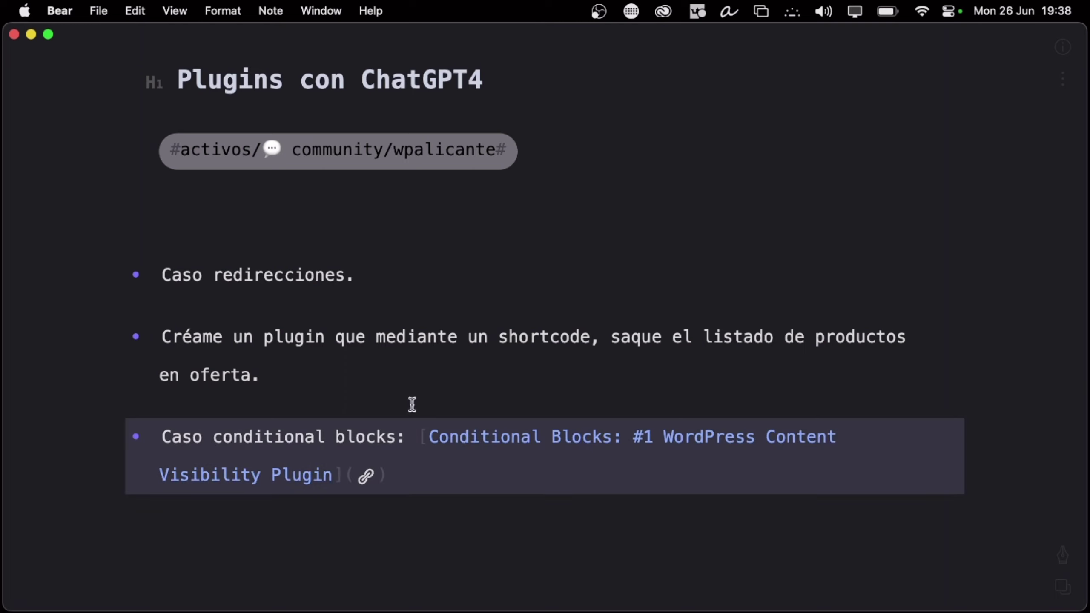
{"action": "left_click", "coordinate": [403, 382]}
{"action": "left_click", "coordinate": [546, 437]}
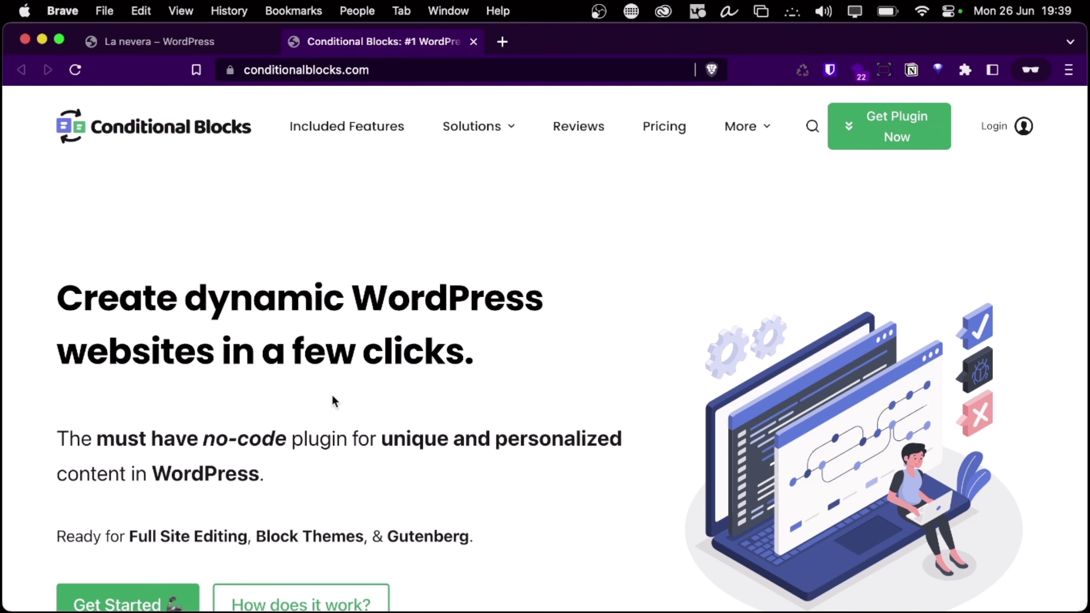
Browse the Conditional Blocks homepage and review its pricing plans
{"action": "scroll", "coordinate": [332, 401], "scroll_direction": "down", "scroll_amount": 1}
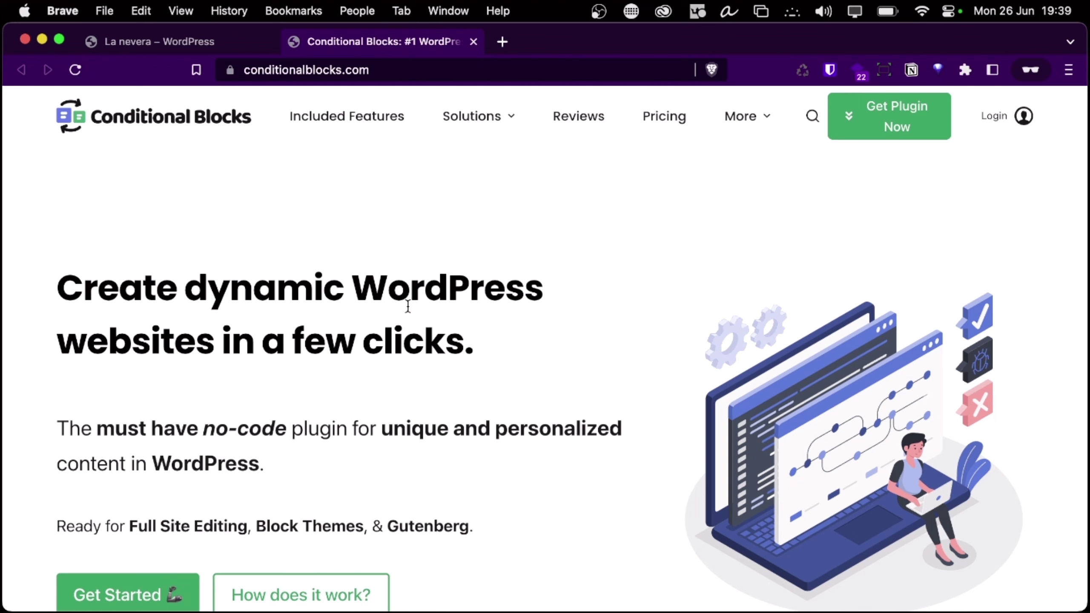
{"action": "scroll", "coordinate": [335, 236], "scroll_direction": "down", "scroll_amount": 5}
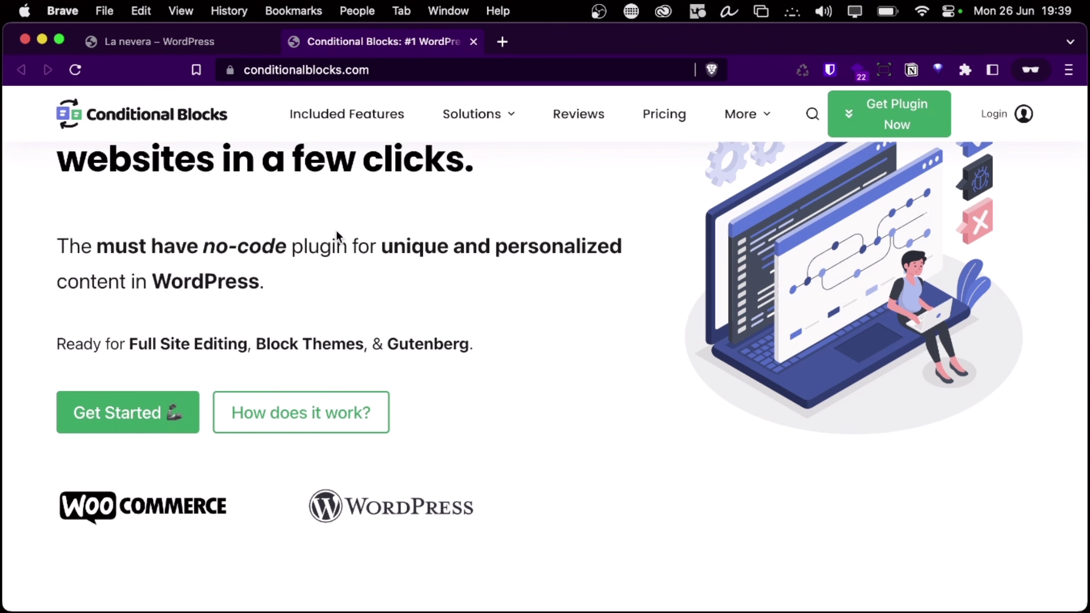
{"action": "scroll", "coordinate": [460, 368], "scroll_direction": "up", "scroll_amount": 5}
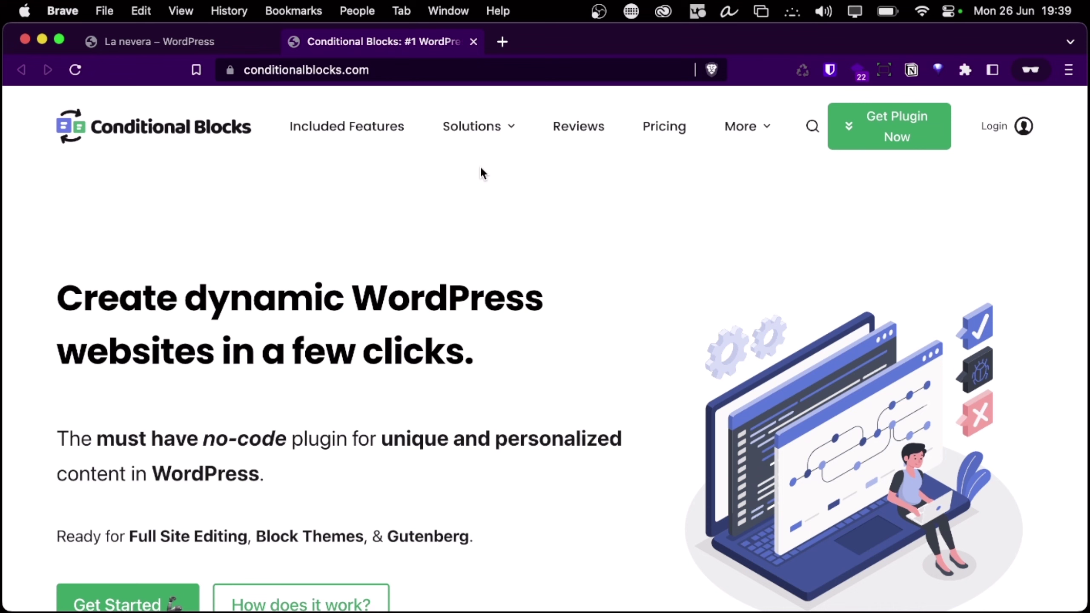
{"action": "left_click", "coordinate": [685, 120]}
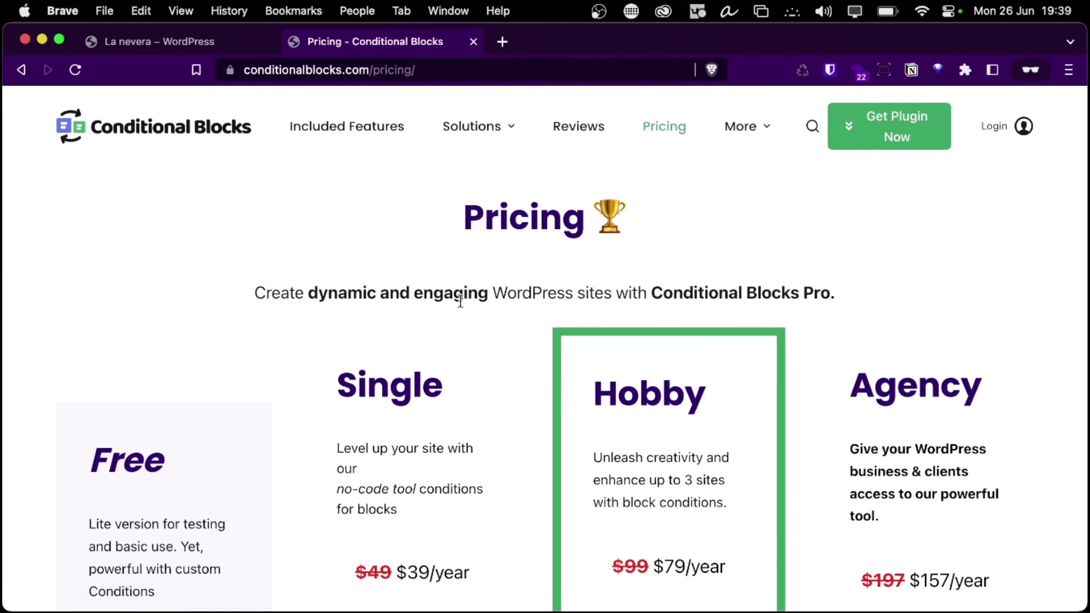
{"action": "scroll", "coordinate": [460, 296], "scroll_direction": "down", "scroll_amount": 5}
{"action": "scroll", "coordinate": [459, 300], "scroll_direction": "down", "scroll_amount": 10}
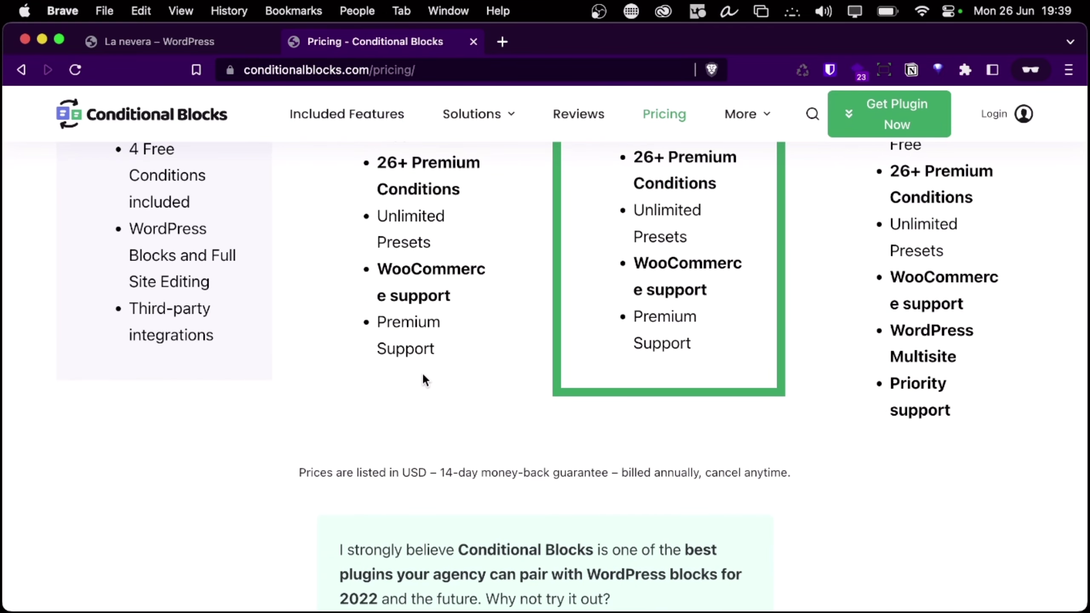
{"action": "scroll", "coordinate": [327, 299], "scroll_direction": "up", "scroll_amount": 15}
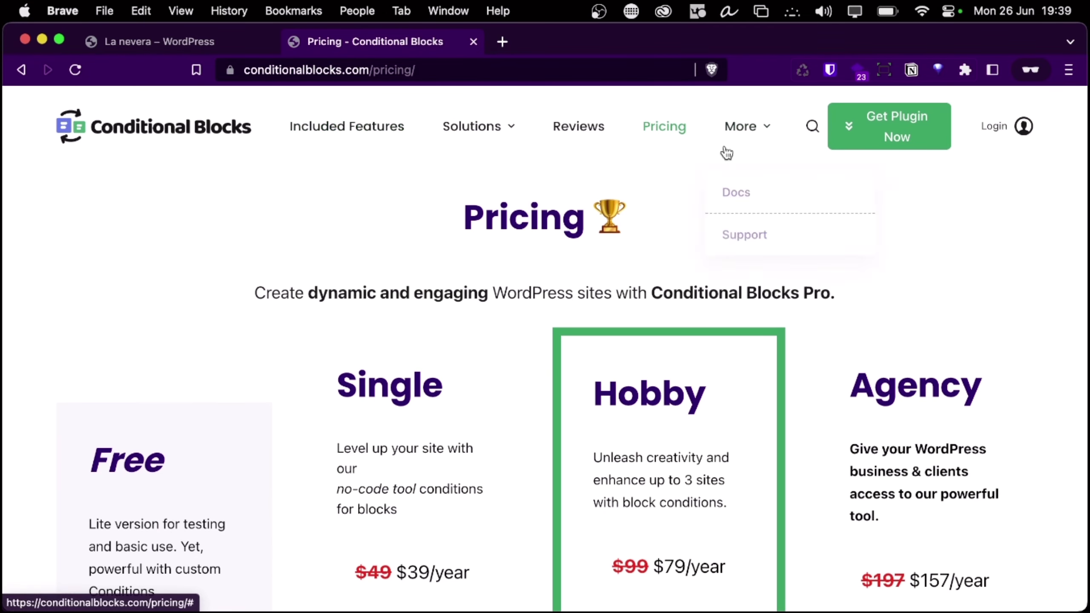
Open the Conditional Blocks documentation from the More menu, then return to ChatGPT
{"action": "mouse_move", "coordinate": [735, 113]}
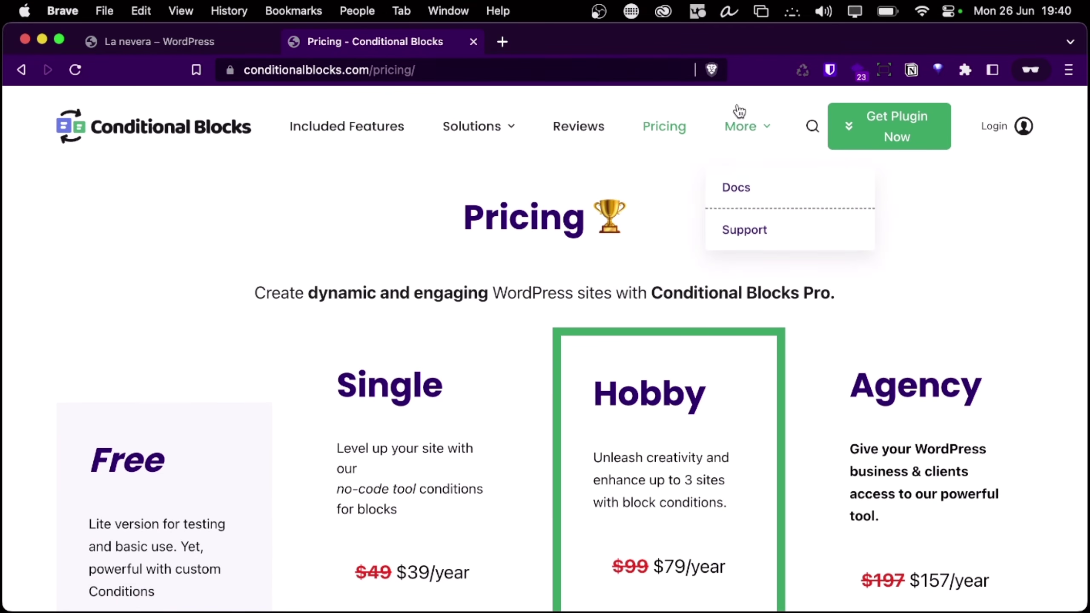
{"action": "left_click", "coordinate": [745, 189]}
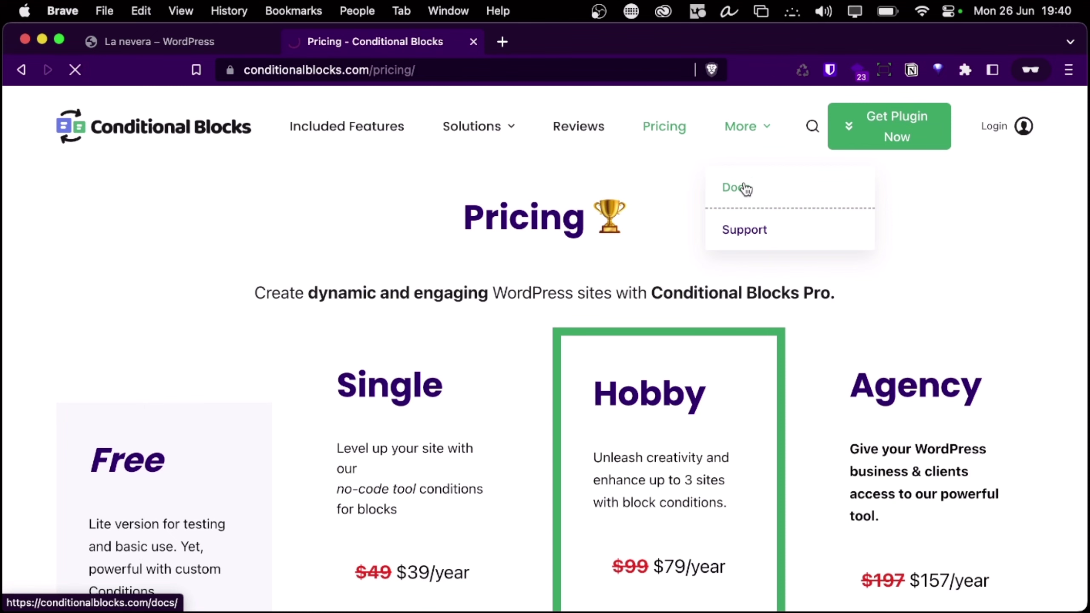
{"action": "key", "text": "ctrl+Left"}
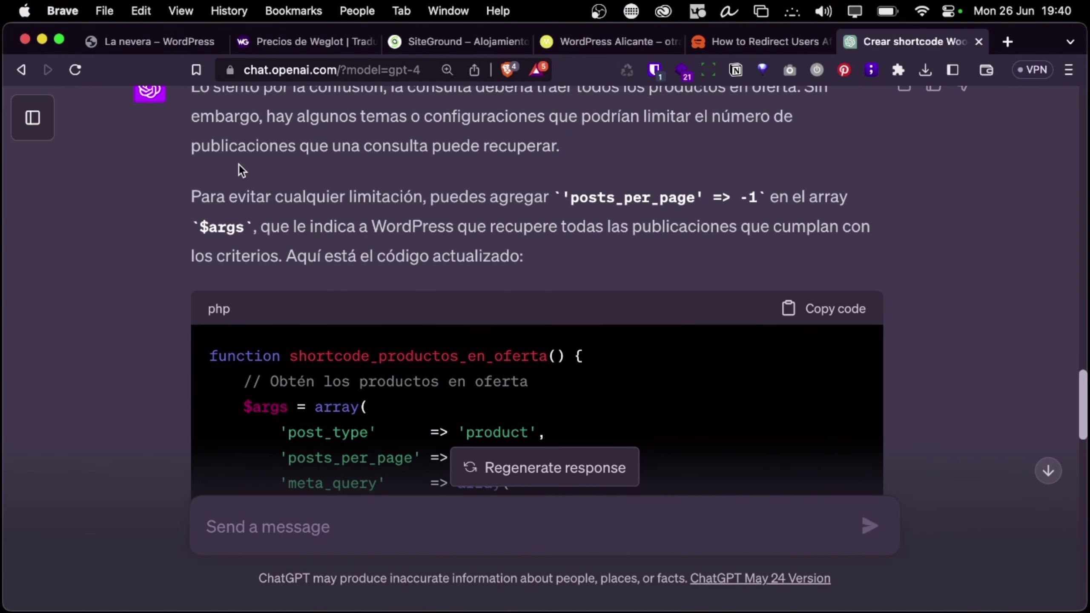
Go to the La nevera WordPress dashboard and open the installed plugins list
{"action": "left_click", "coordinate": [124, 43]}
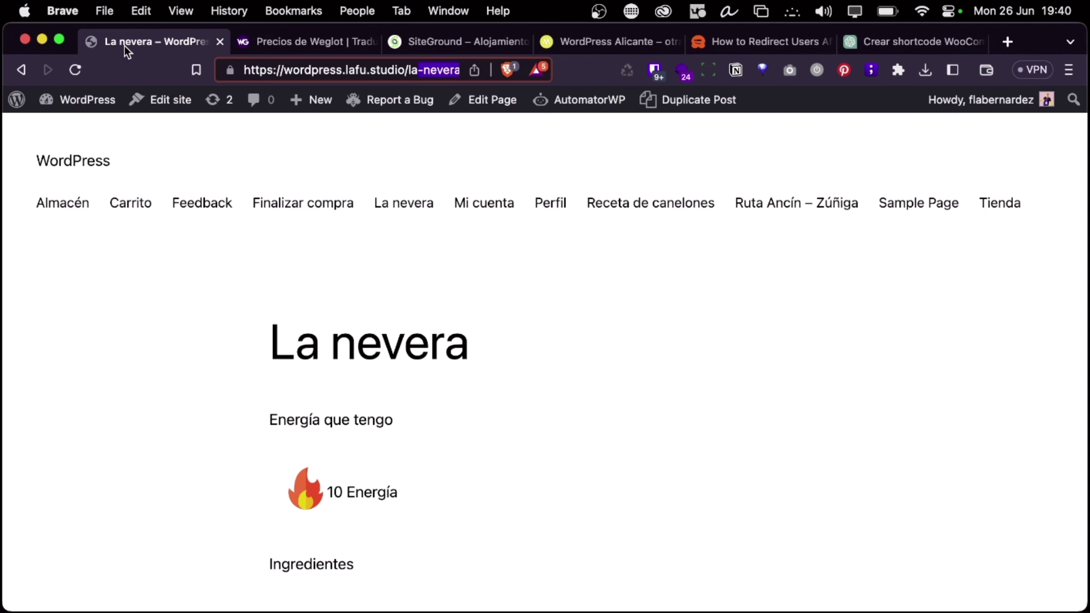
{"action": "left_click", "coordinate": [91, 104]}
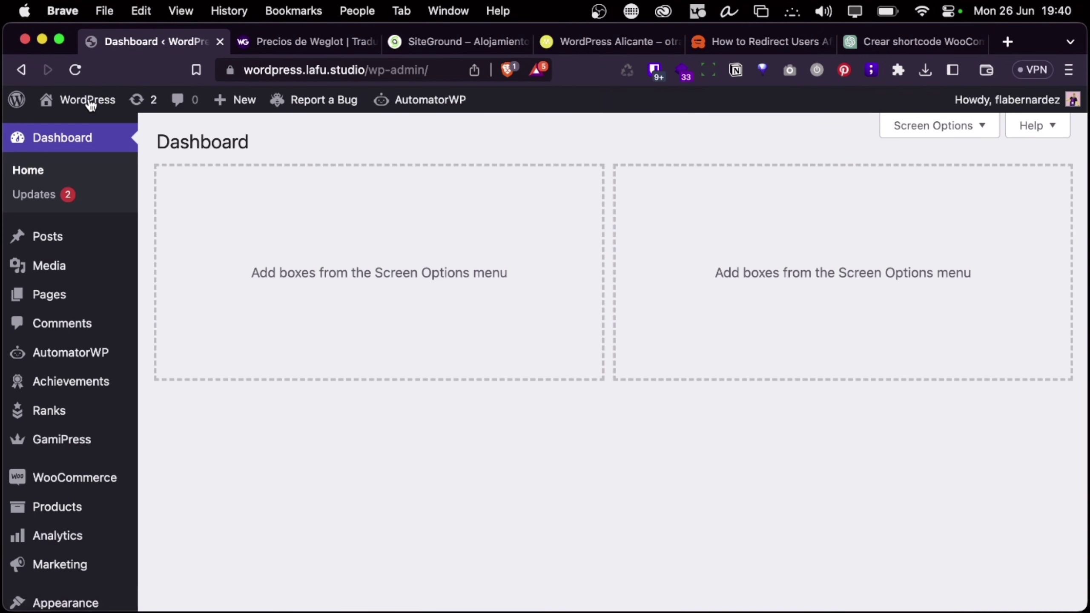
{"action": "mouse_move", "coordinate": [119, 250]}
{"action": "scroll", "coordinate": [292, 412], "scroll_direction": "down", "scroll_amount": 5}
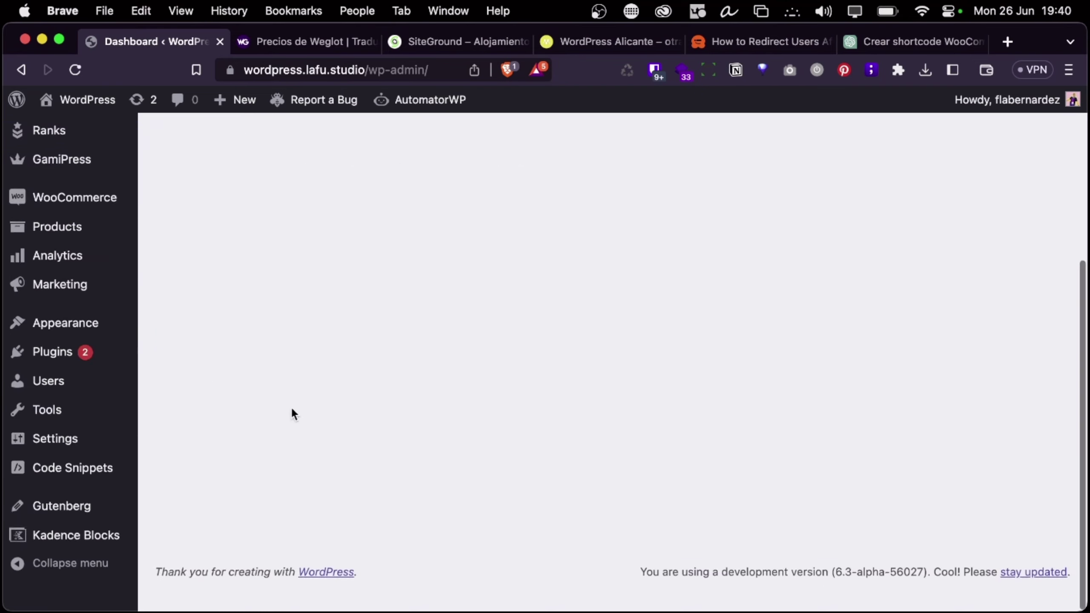
{"action": "left_click", "coordinate": [43, 376]}
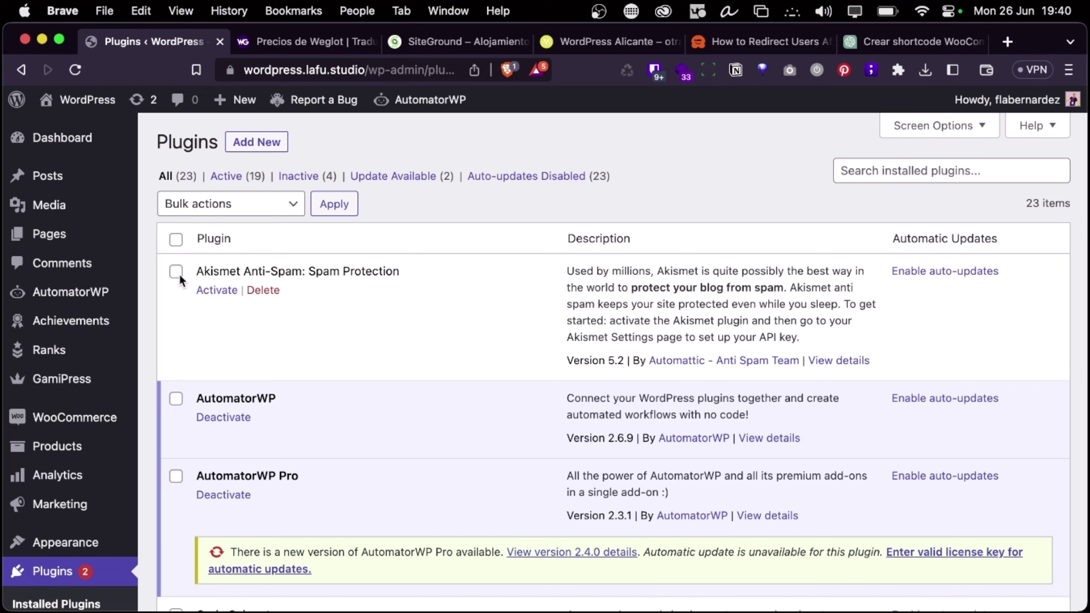
Scroll through the installed plugins, then go to the Add New plugins page
{"action": "scroll", "coordinate": [336, 364], "scroll_direction": "down", "scroll_amount": 15}
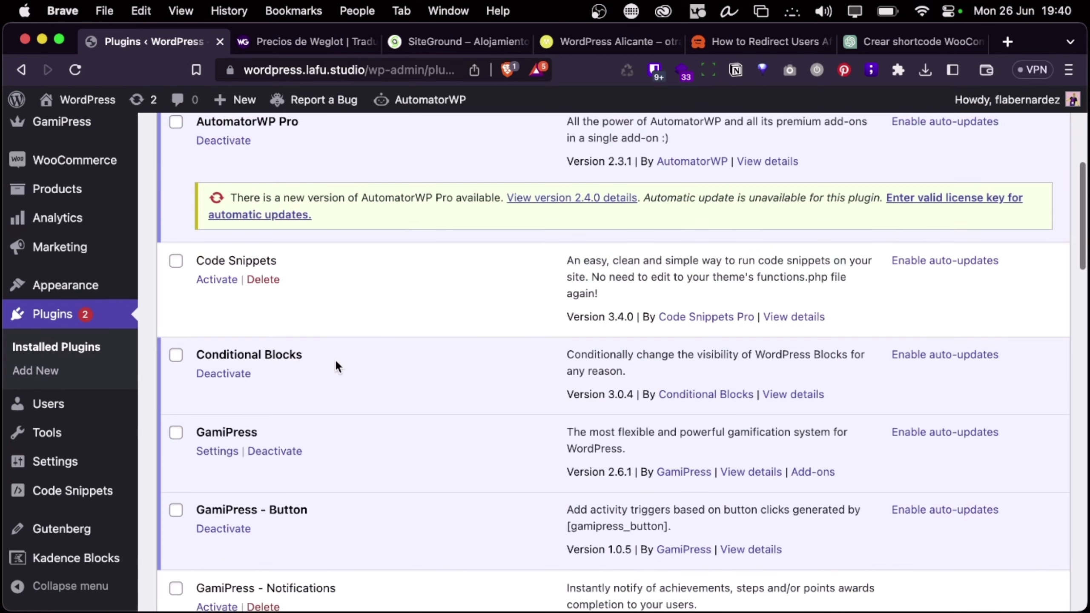
{"action": "scroll", "coordinate": [336, 362], "scroll_direction": "down", "scroll_amount": 15}
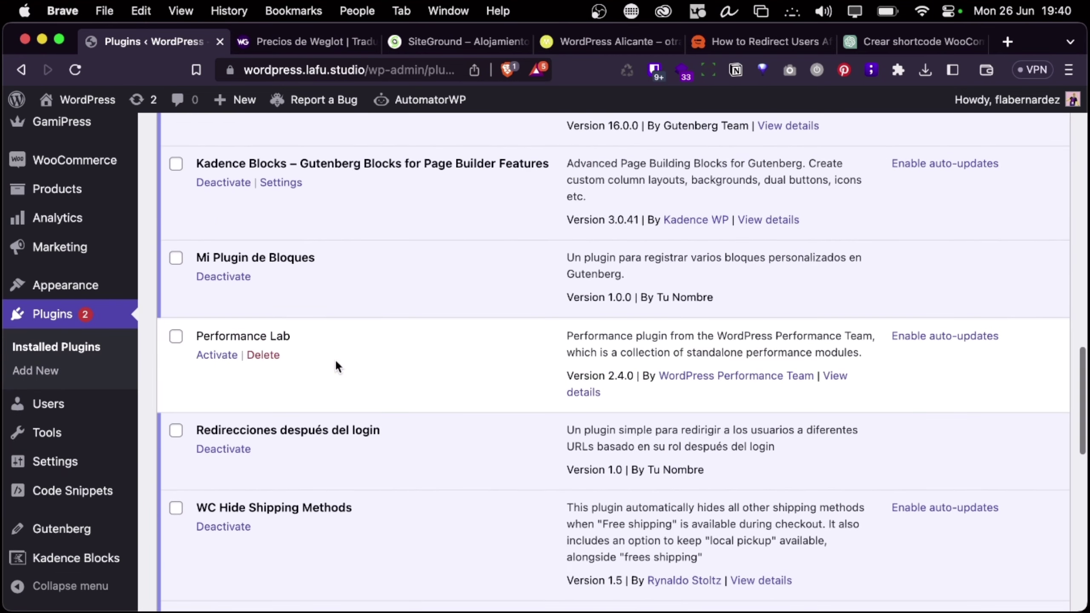
{"action": "scroll", "coordinate": [336, 362], "scroll_direction": "down", "scroll_amount": 12}
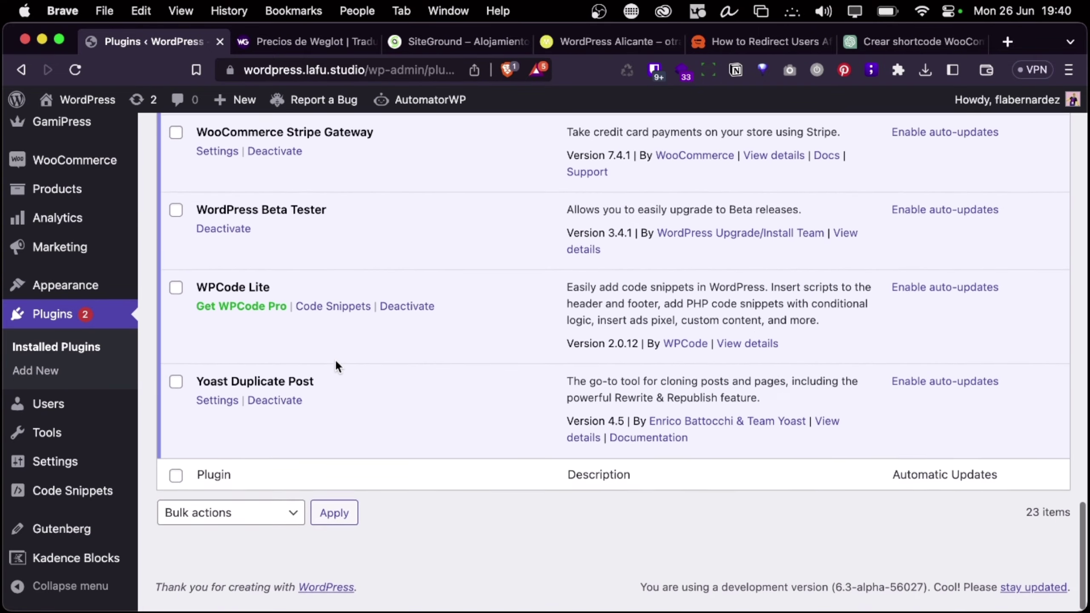
{"action": "scroll", "coordinate": [337, 366], "scroll_direction": "up", "scroll_amount": 8}
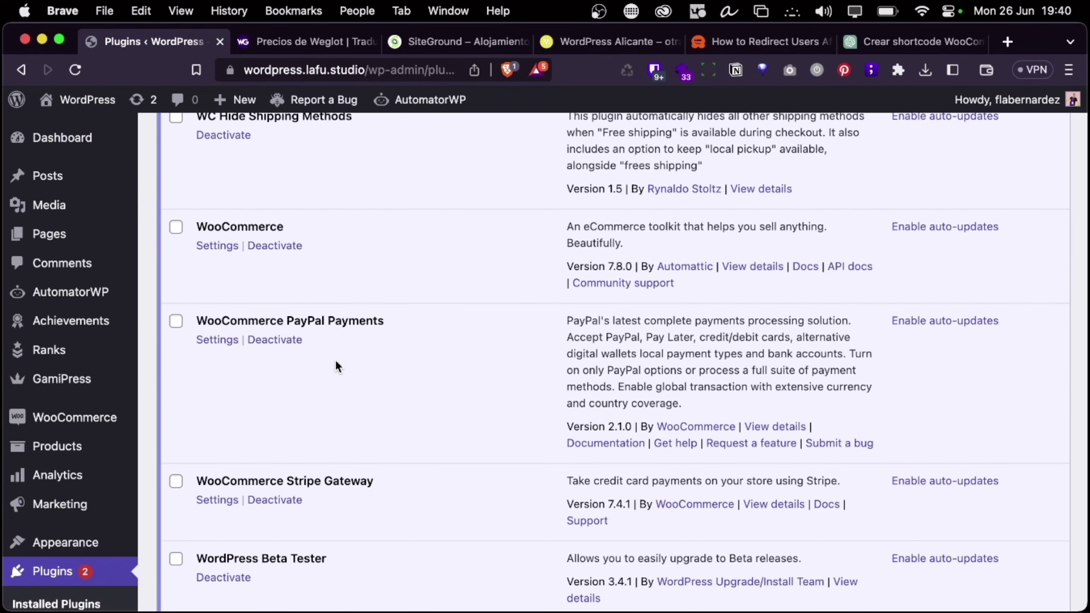
{"action": "scroll", "coordinate": [335, 365], "scroll_direction": "up", "scroll_amount": 20}
{"action": "left_click", "coordinate": [258, 143]}
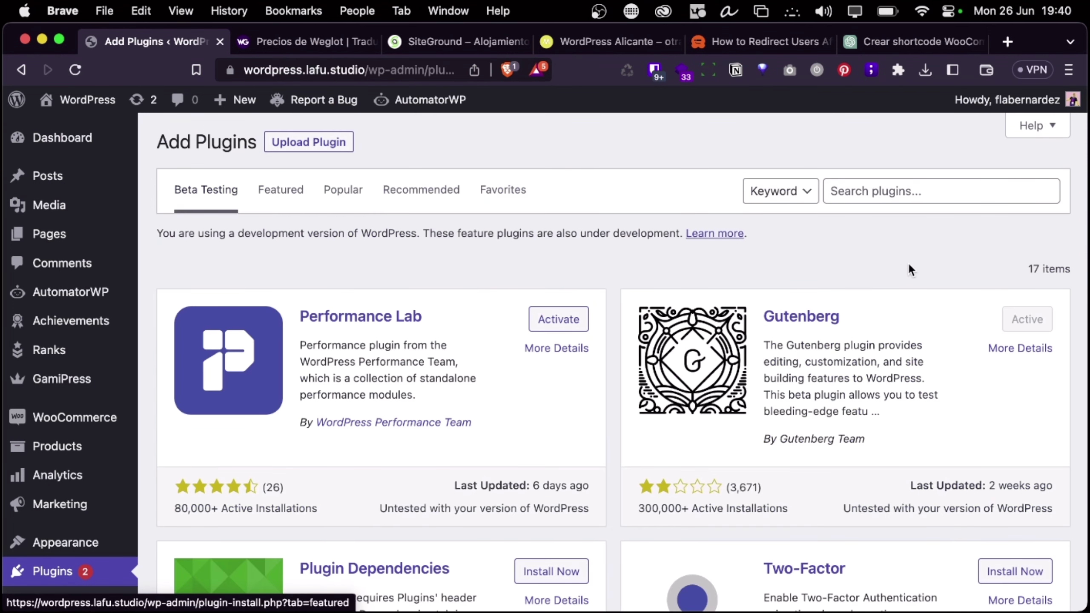
Search the plugin directory for Conditional Blocks to confirm it's active, then go to Pages
{"action": "left_click", "coordinate": [908, 192]}
{"action": "type", "text": "co"}
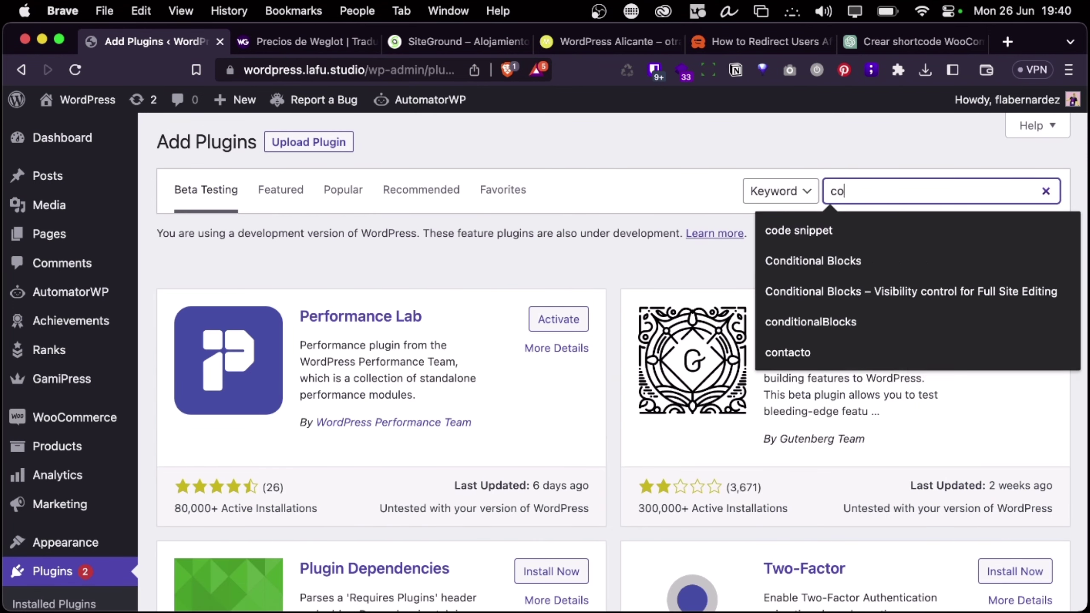
{"action": "type", "text": "ndi"}
{"action": "key", "text": "Down"}
{"action": "key", "text": "Return"}
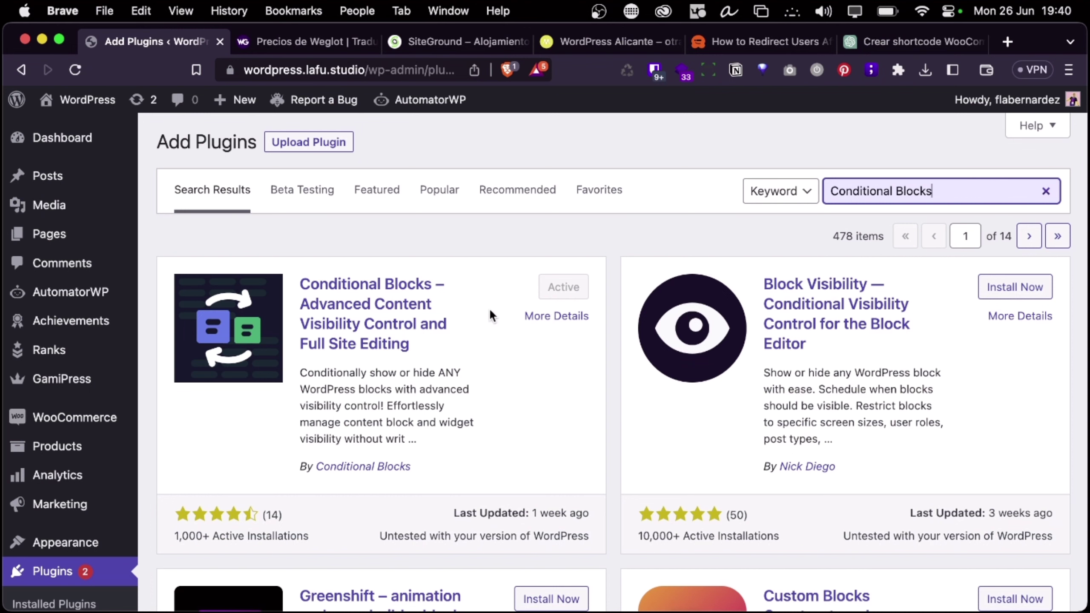
{"action": "left_click", "coordinate": [45, 246]}
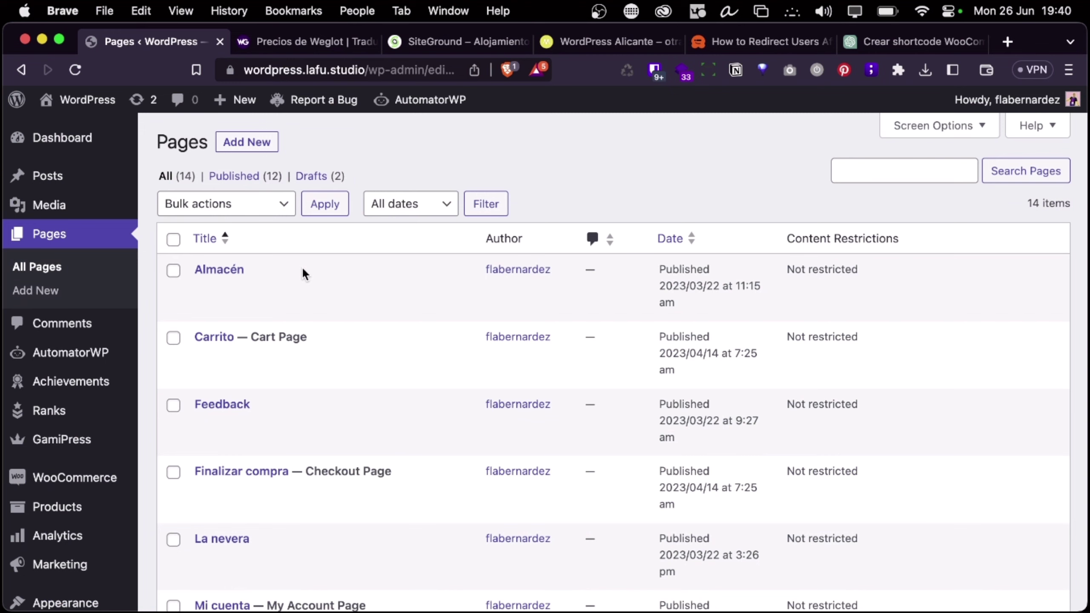
Reload All Pages, sort by date newest first, and open Productos en oferta for editing
{"action": "scroll", "coordinate": [372, 386], "scroll_direction": "down", "scroll_amount": 7}
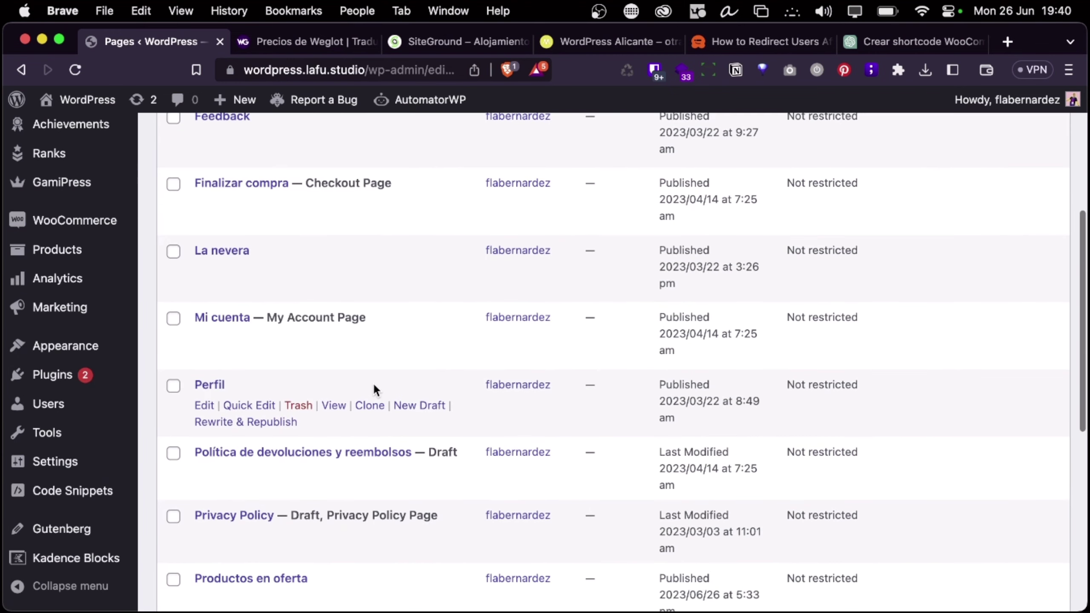
{"action": "scroll", "coordinate": [346, 302], "scroll_direction": "up", "scroll_amount": 3}
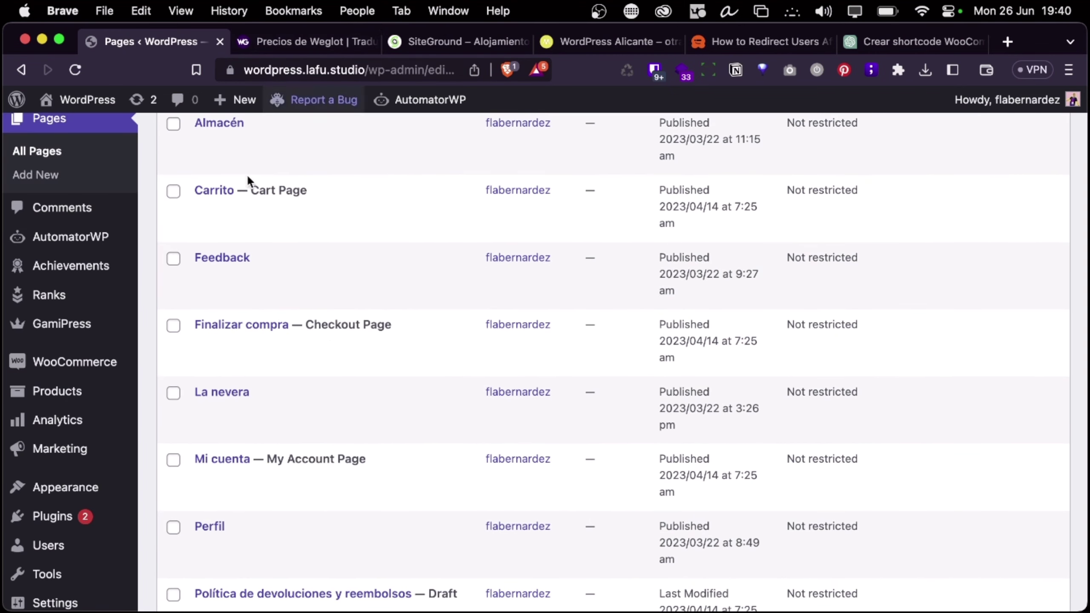
{"action": "scroll", "coordinate": [218, 326], "scroll_direction": "up", "scroll_amount": 3}
{"action": "scroll", "coordinate": [218, 326], "scroll_direction": "down", "scroll_amount": 1}
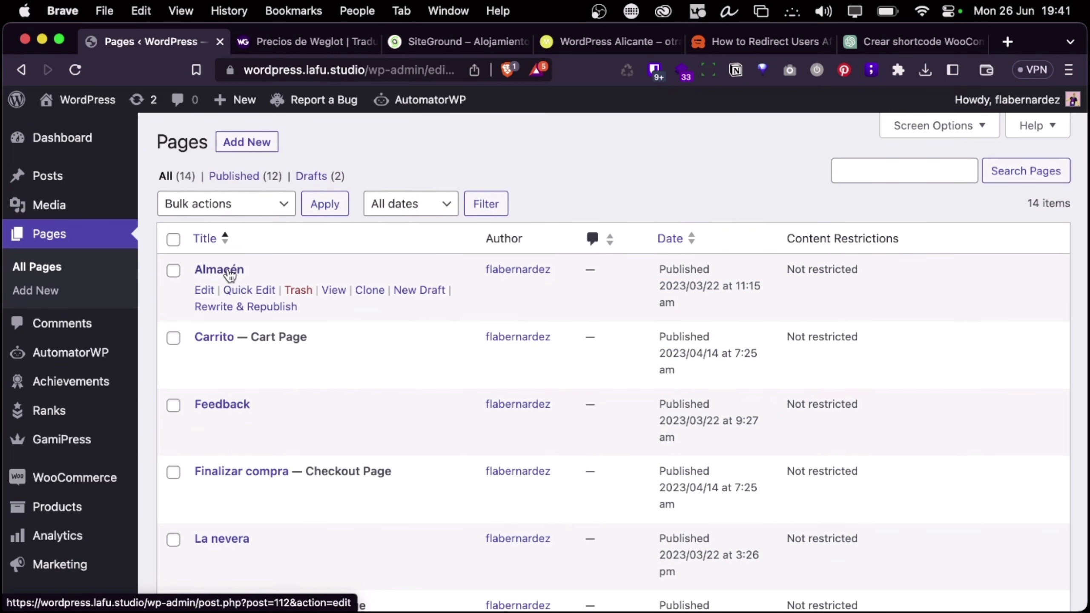
{"action": "left_click", "coordinate": [64, 234]}
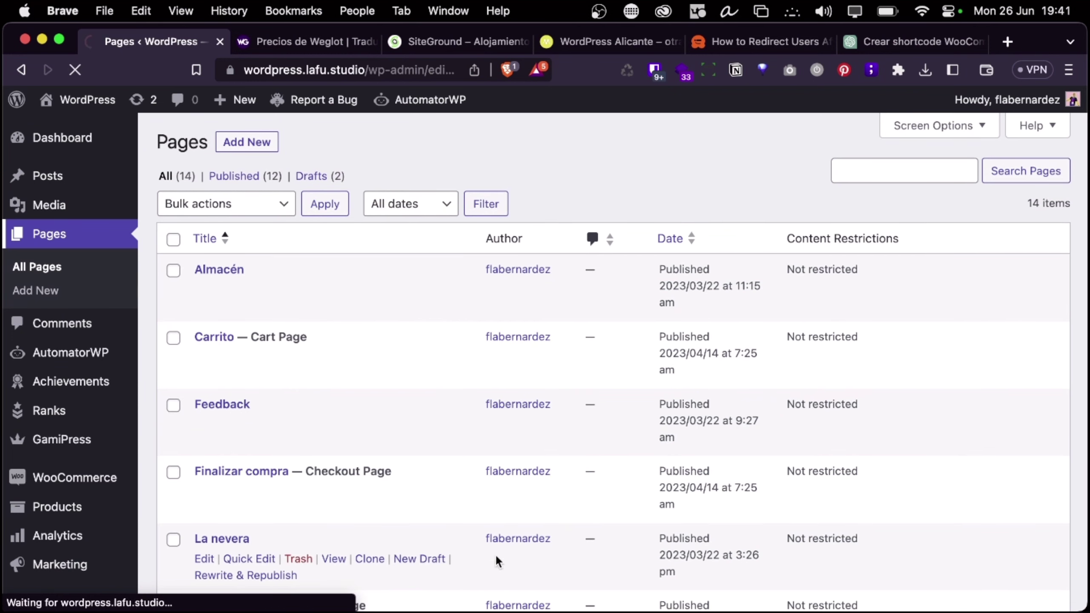
{"action": "scroll", "coordinate": [333, 288], "scroll_direction": "down", "scroll_amount": 10}
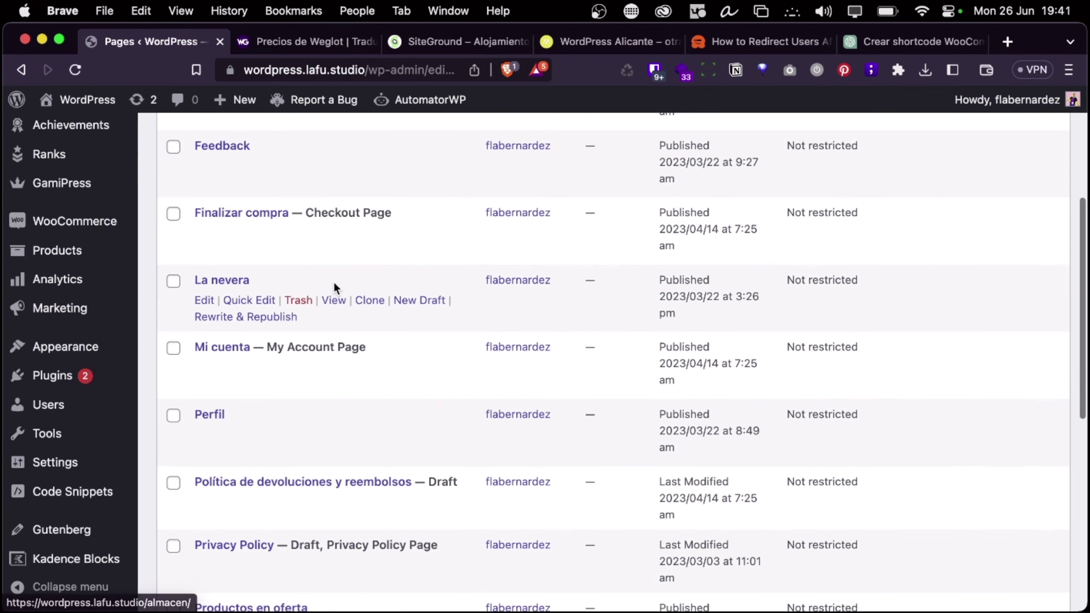
{"action": "scroll", "coordinate": [333, 284], "scroll_direction": "up", "scroll_amount": 10}
{"action": "left_click", "coordinate": [681, 248]}
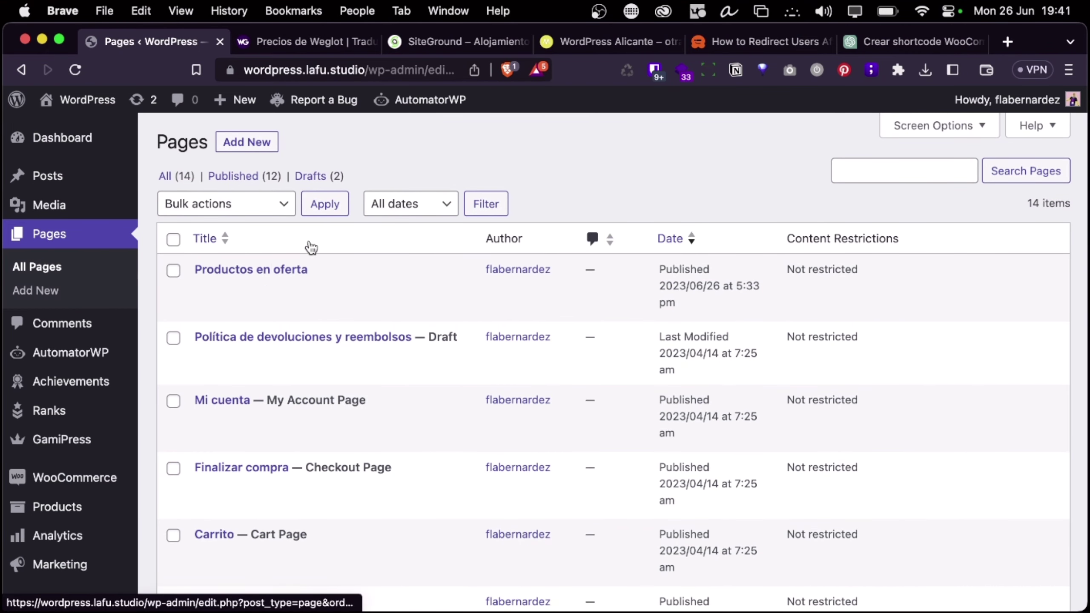
{"action": "left_click", "coordinate": [260, 270]}
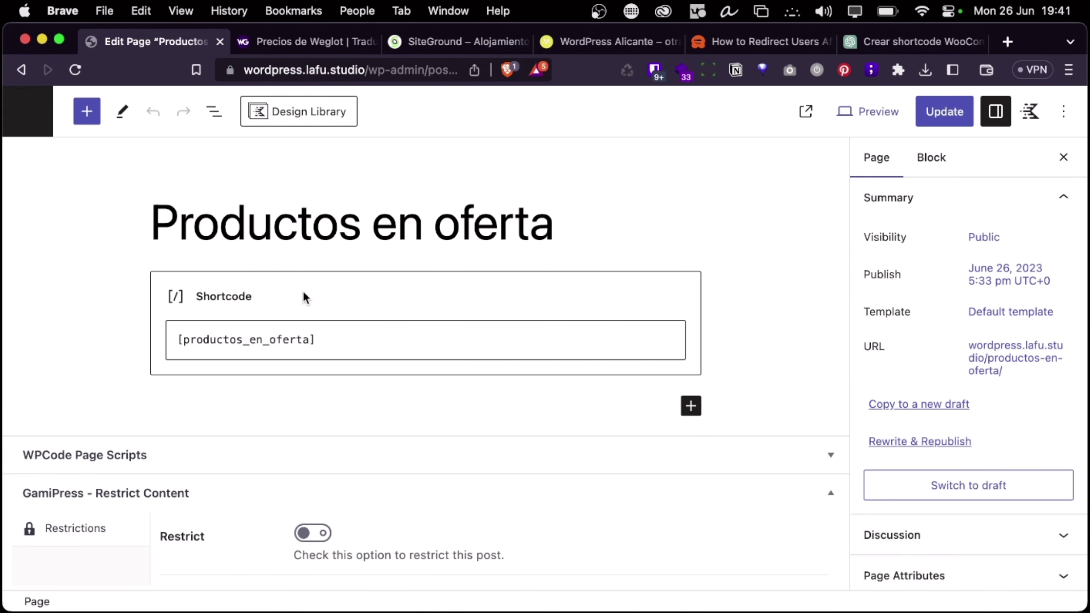
Add a User Logged In visibility condition to the [productos_en_oferta] shortcode block and update the page
{"action": "left_click", "coordinate": [303, 292]}
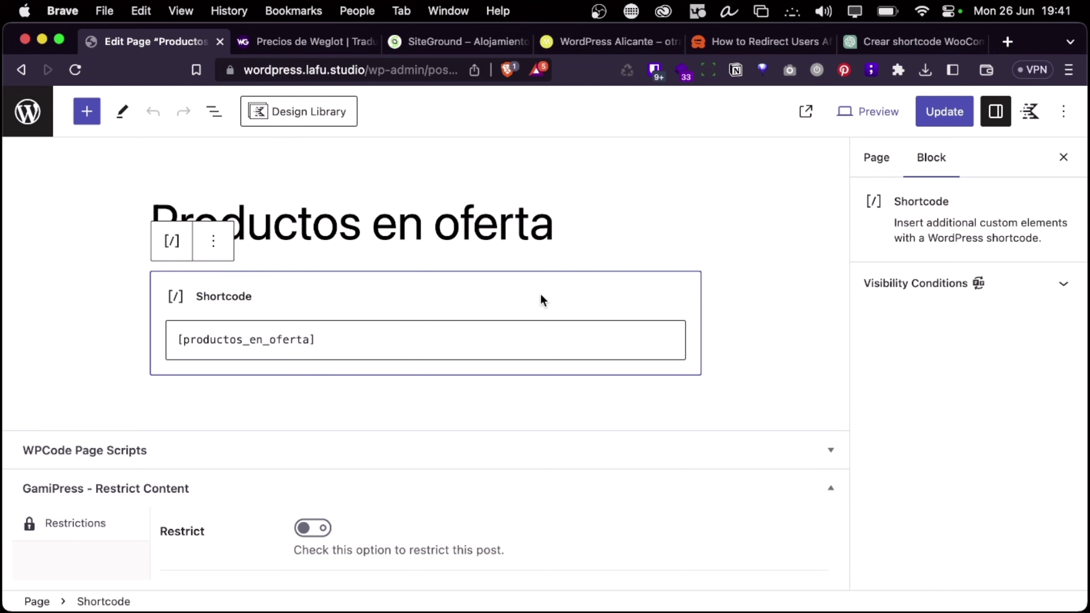
{"action": "left_click", "coordinate": [972, 295]}
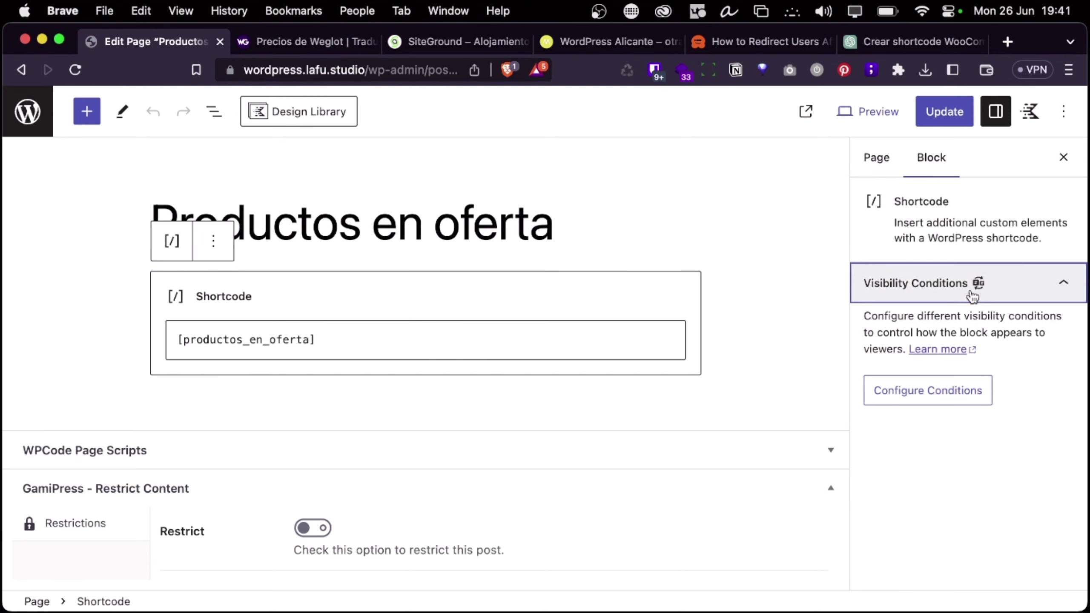
{"action": "left_click", "coordinate": [930, 391]}
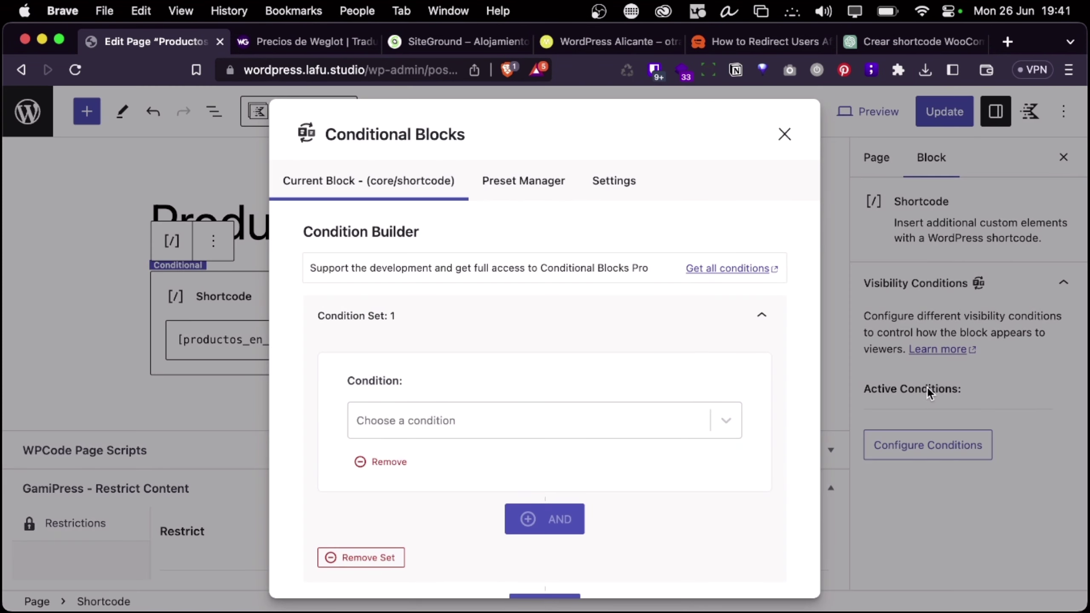
{"action": "left_click", "coordinate": [468, 422]}
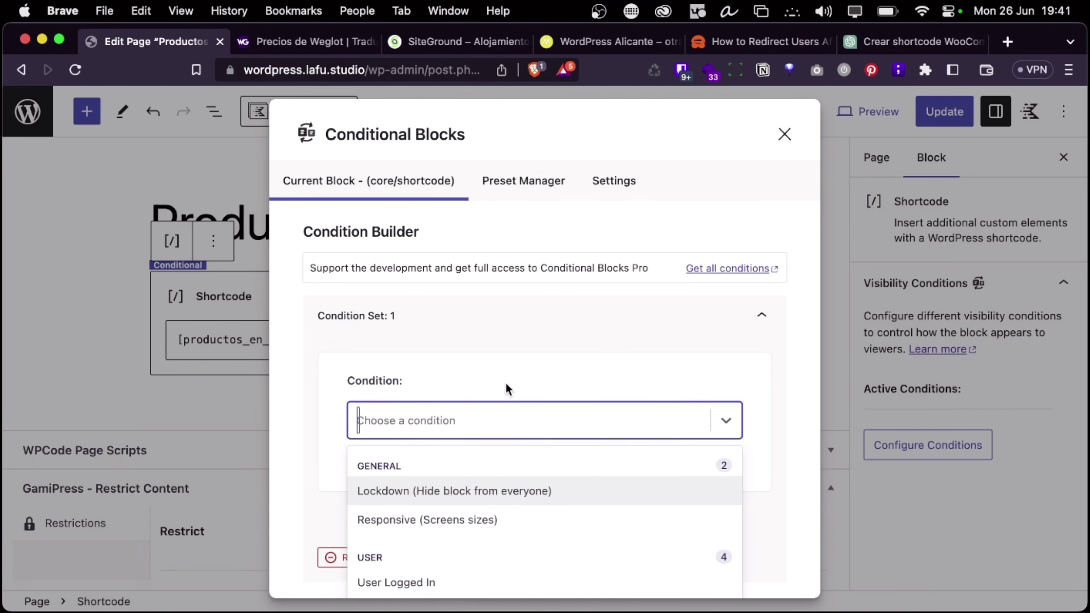
{"action": "scroll", "coordinate": [476, 408], "scroll_direction": "down", "scroll_amount": 3}
{"action": "left_click", "coordinate": [431, 466]}
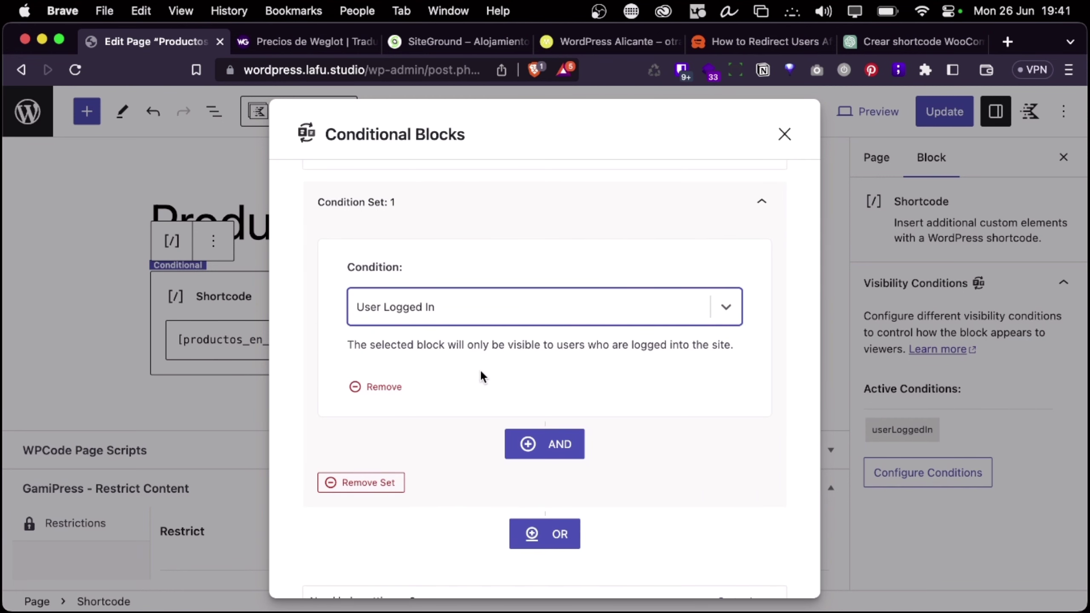
{"action": "left_click", "coordinate": [785, 137]}
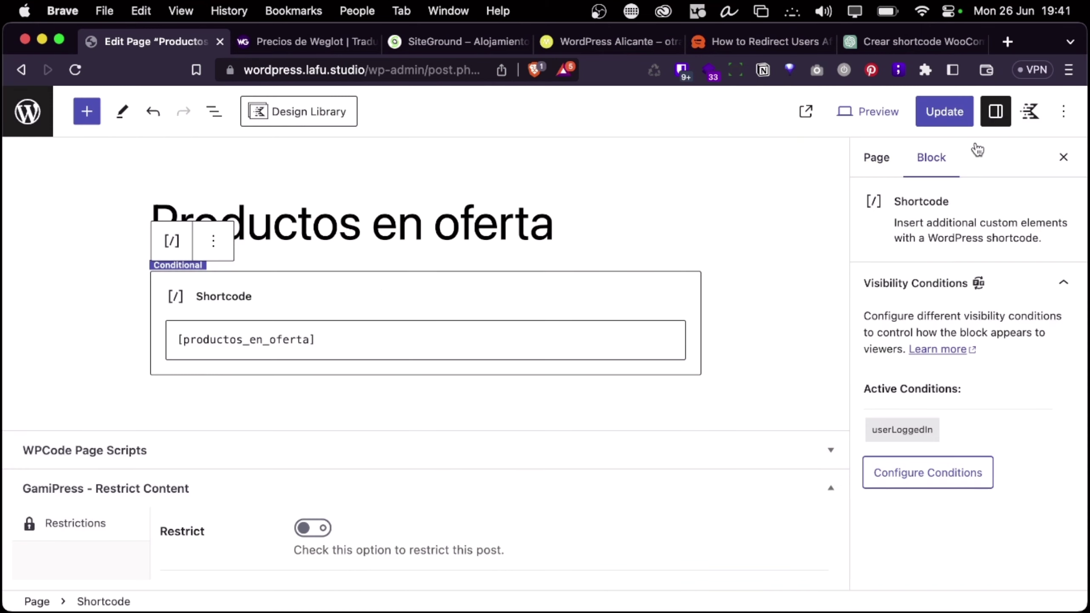
{"action": "left_click", "coordinate": [944, 112]}
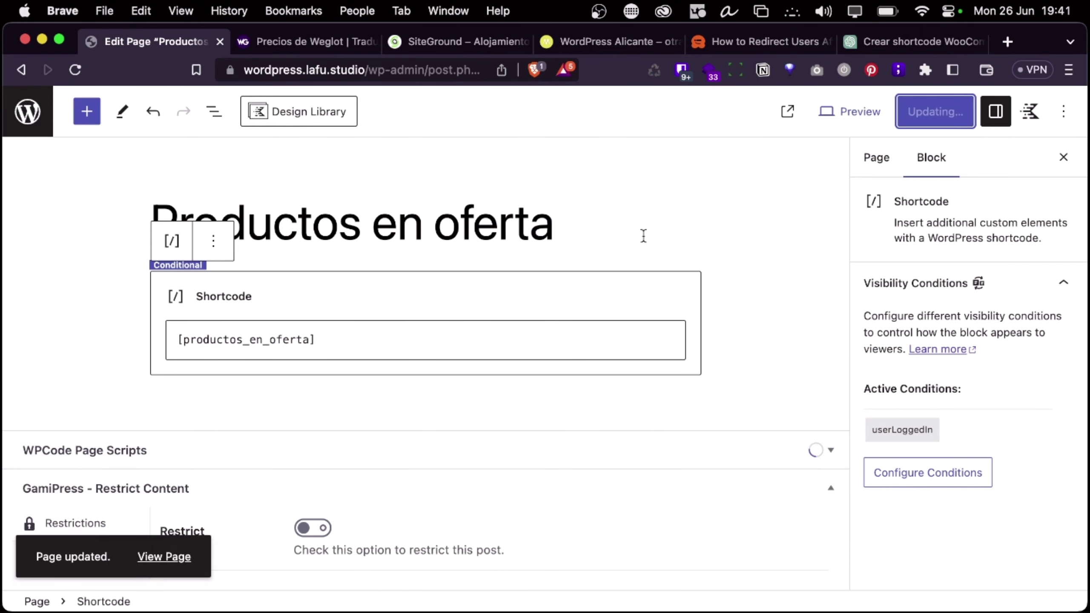
{"action": "left_click", "coordinate": [567, 225]}
Insert a Group block with the default layout below the page title using /group
{"action": "key", "text": "Return"}
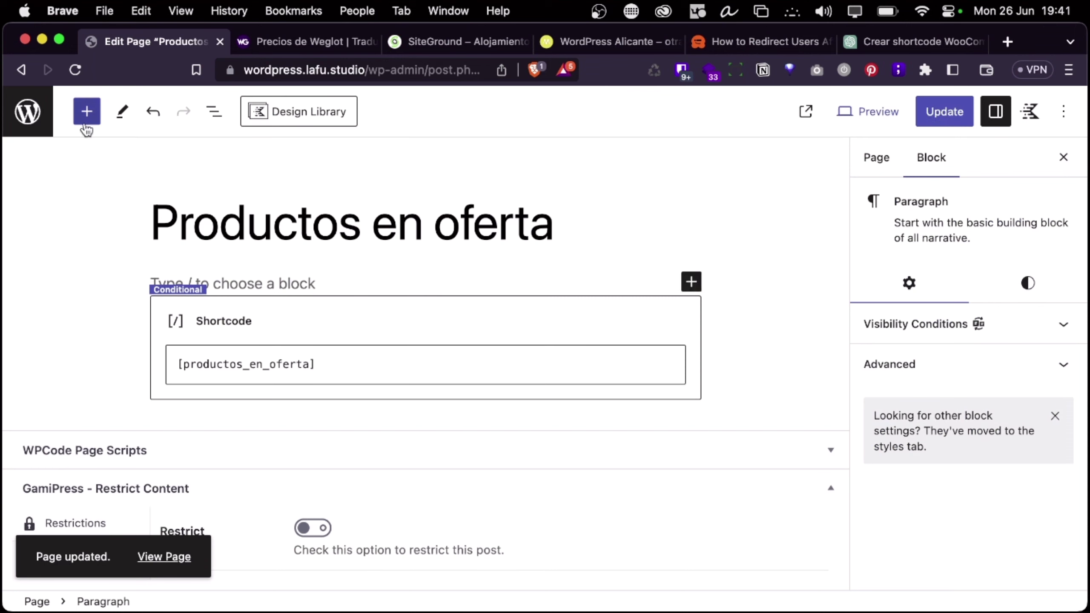
{"action": "type", "text": "/"}
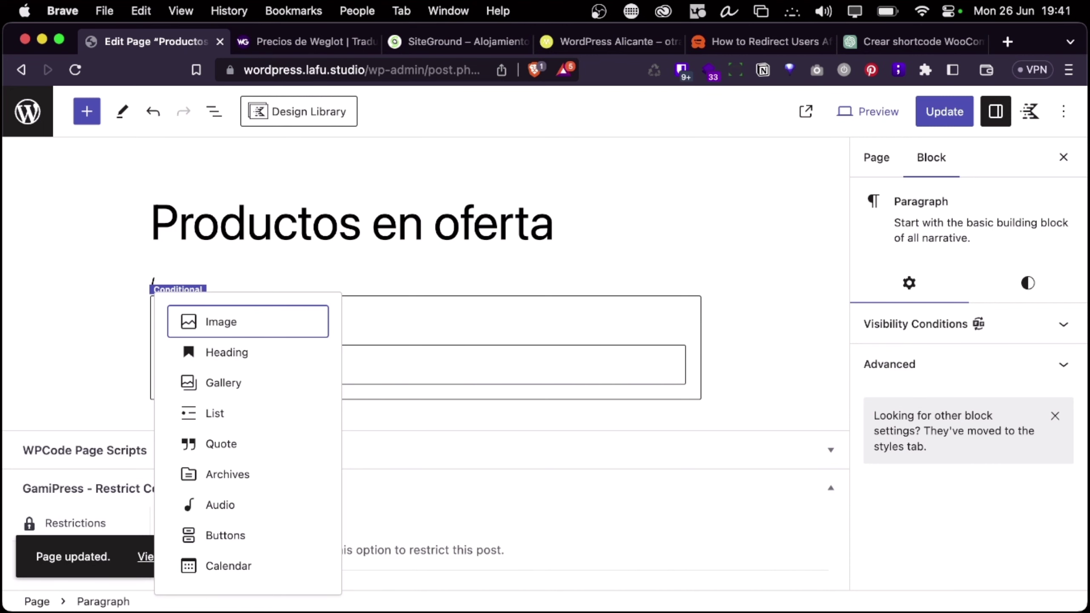
{"action": "type", "text": "group"}
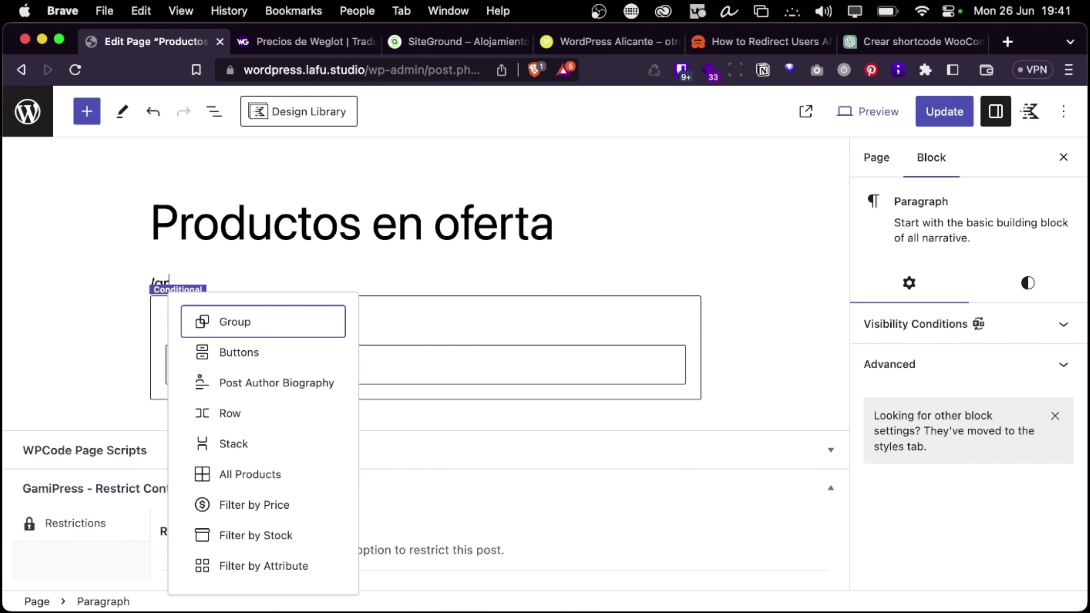
{"action": "key", "text": "Return"}
{"action": "left_click", "coordinate": [370, 337]}
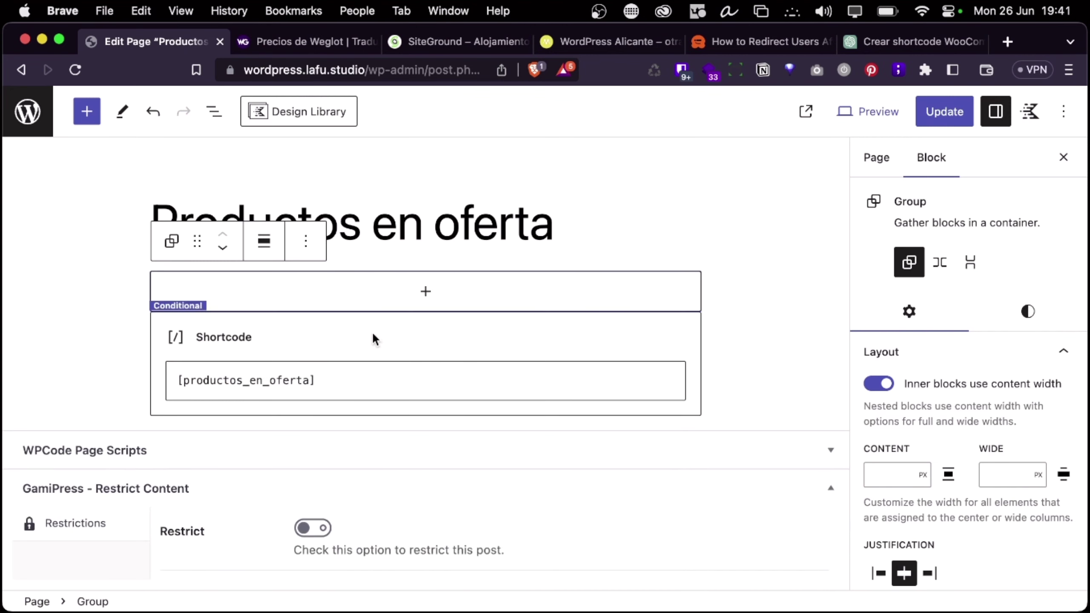
{"action": "left_click", "coordinate": [373, 338]}
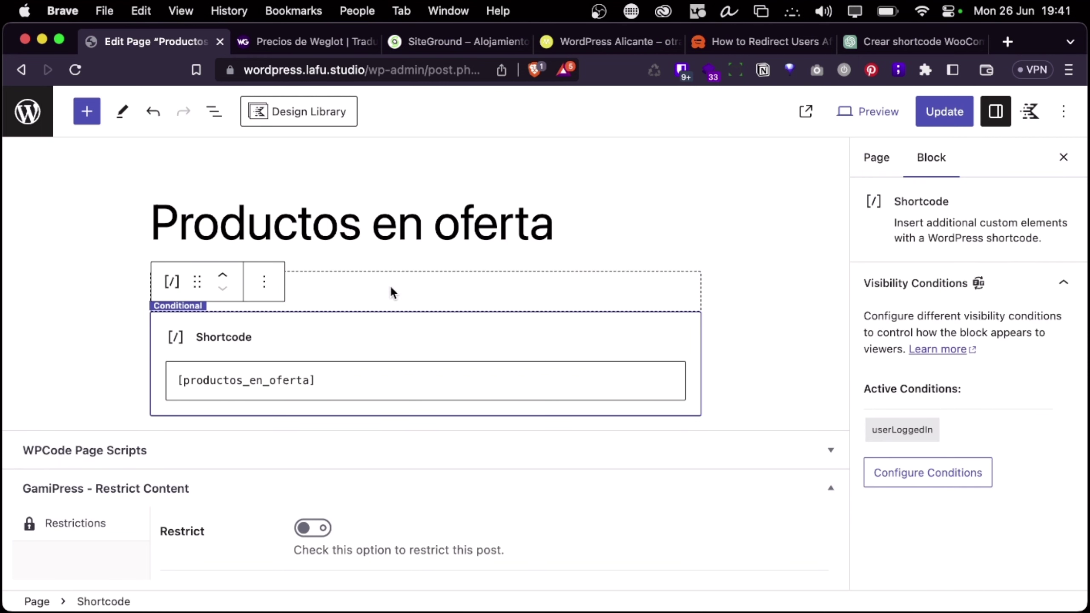
{"action": "left_click", "coordinate": [414, 269]}
{"action": "left_click", "coordinate": [372, 309]}
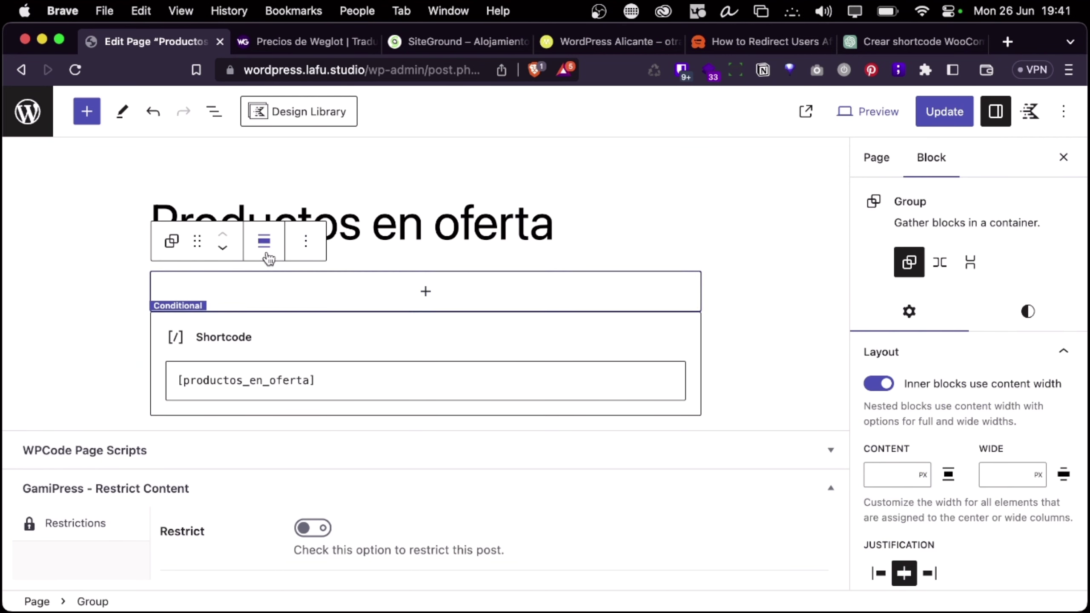
Add a paragraph 'No te has logueado' inside the group, then select the group in List View
{"action": "left_click", "coordinate": [426, 298]}
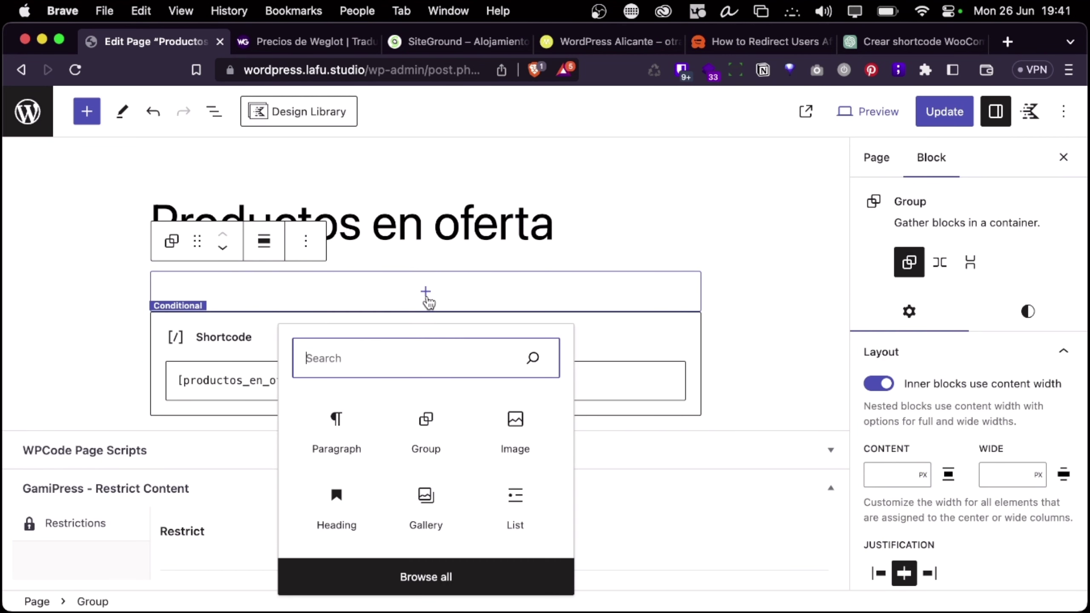
{"action": "left_click", "coordinate": [341, 422]}
{"action": "type", "text": "NO"}
{"action": "key", "text": "BackSpace"}
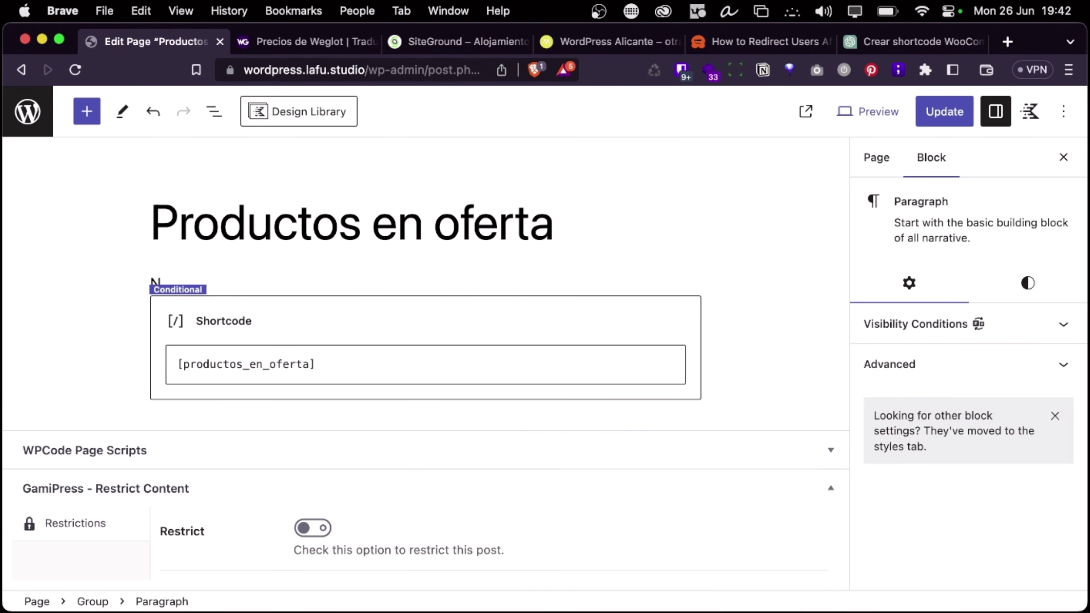
{"action": "type", "text": "o"}
{"action": "type", "text": " te"}
{"action": "type", "text": " p"}
{"action": "type", "text": "as lo"}
{"action": "type", "text": "gueado"}
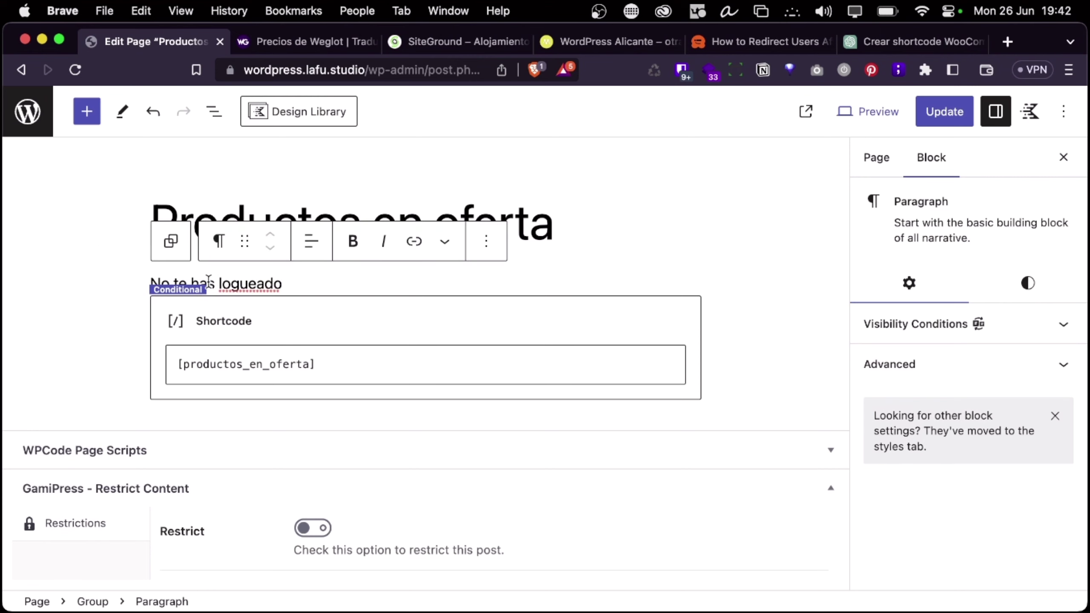
{"action": "left_click", "coordinate": [214, 111]}
{"action": "left_click", "coordinate": [72, 210]}
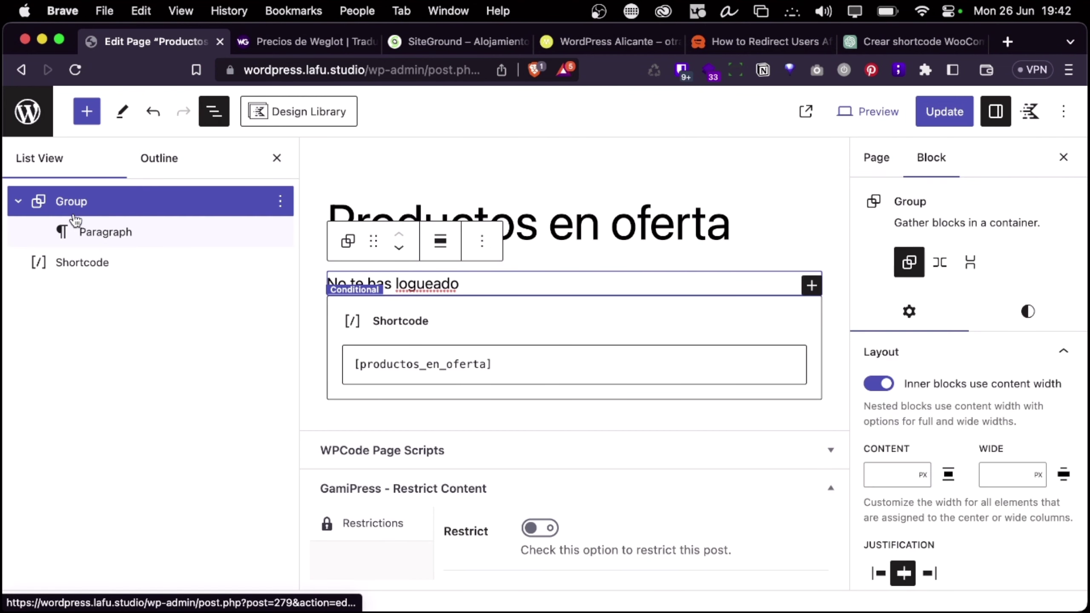
Give the 'No te has logueado' group a Cyan bluish gray (#ABB8C3) background and update the page
{"action": "left_click", "coordinate": [17, 201]}
{"action": "left_click", "coordinate": [17, 201]}
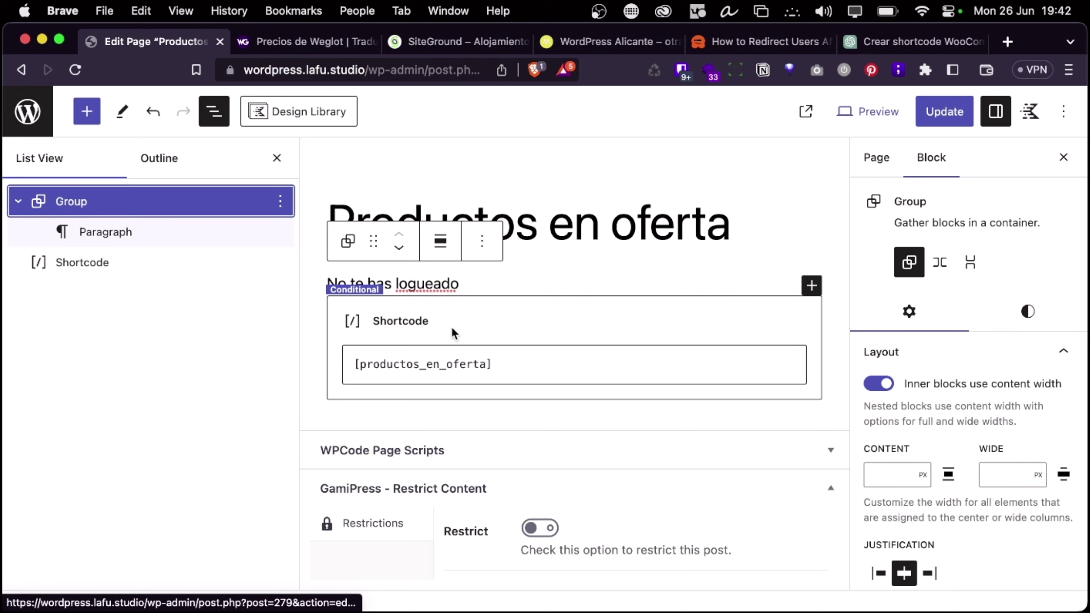
{"action": "left_click", "coordinate": [483, 243]}
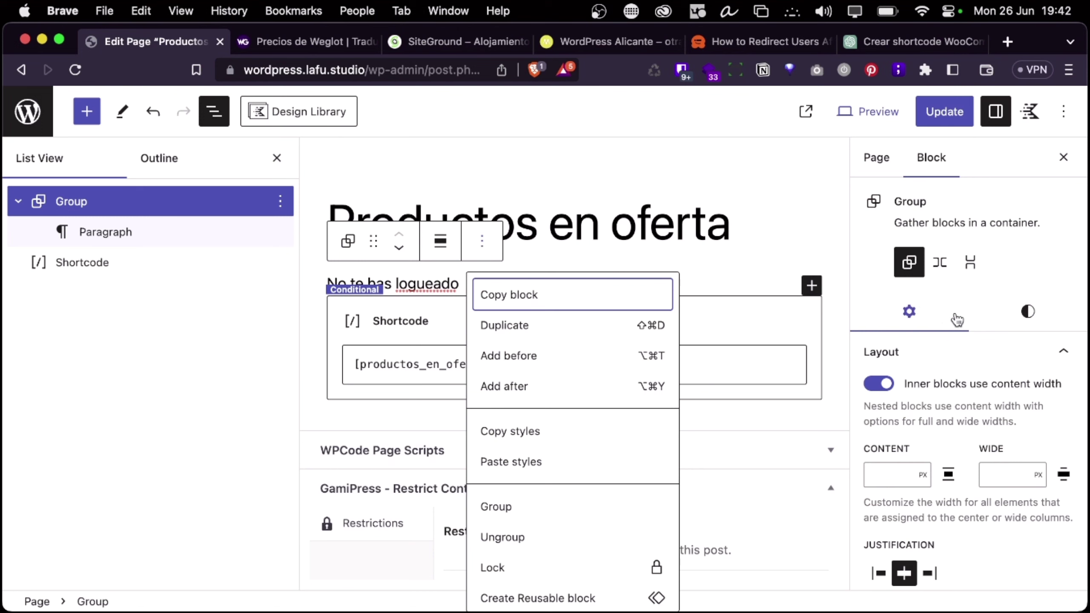
{"action": "left_click", "coordinate": [1023, 329]}
{"action": "left_click", "coordinate": [885, 427]}
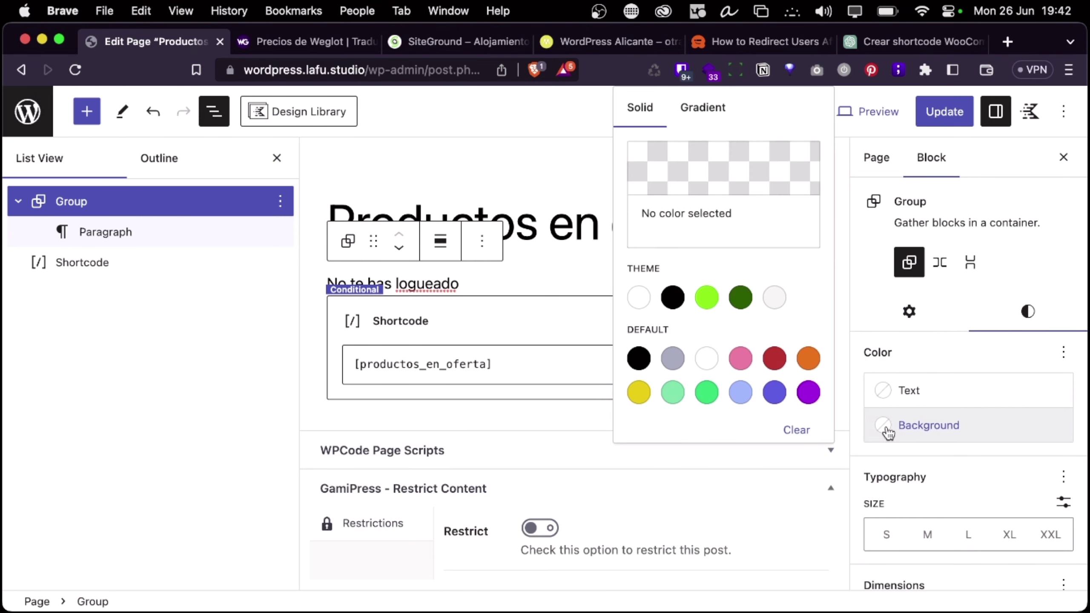
{"action": "left_click", "coordinate": [673, 359]}
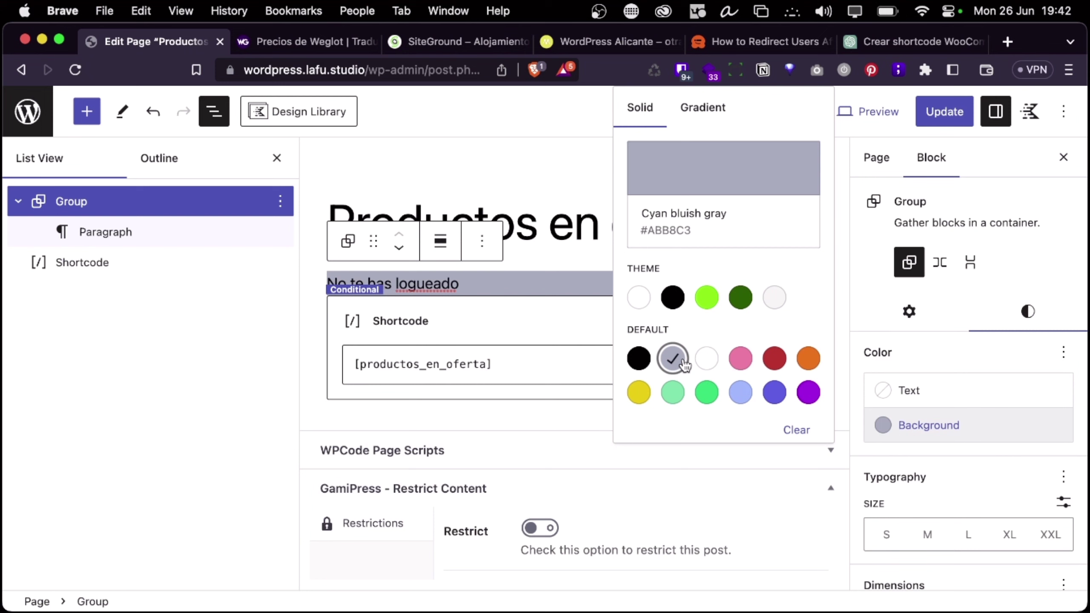
{"action": "left_click", "coordinate": [531, 224]}
{"action": "left_click", "coordinate": [938, 114]}
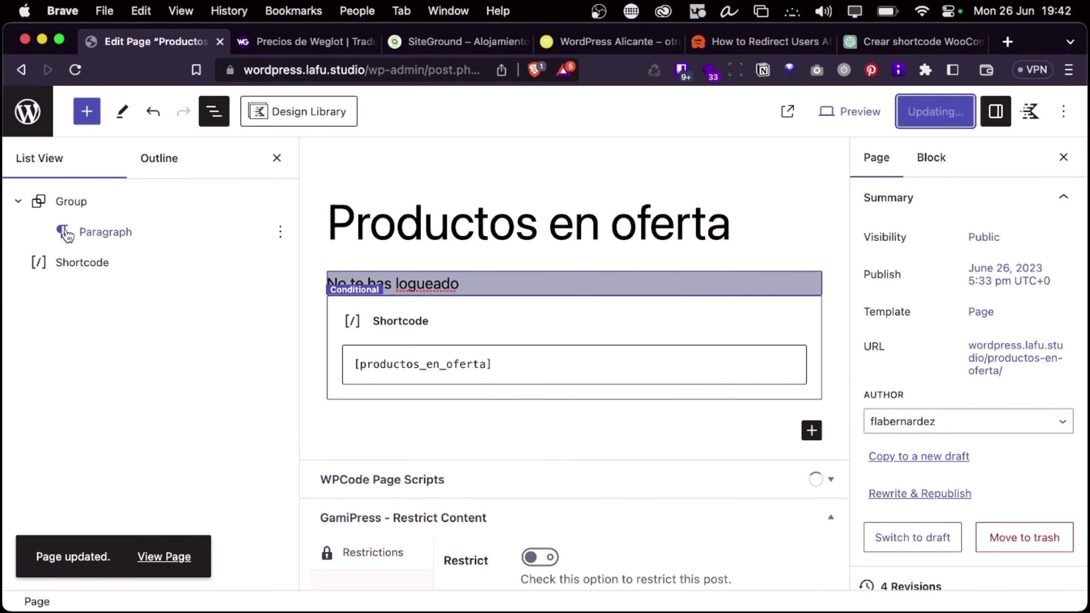
{"action": "left_click", "coordinate": [87, 203]}
{"action": "scroll", "coordinate": [968, 370], "scroll_direction": "down", "scroll_amount": 5}
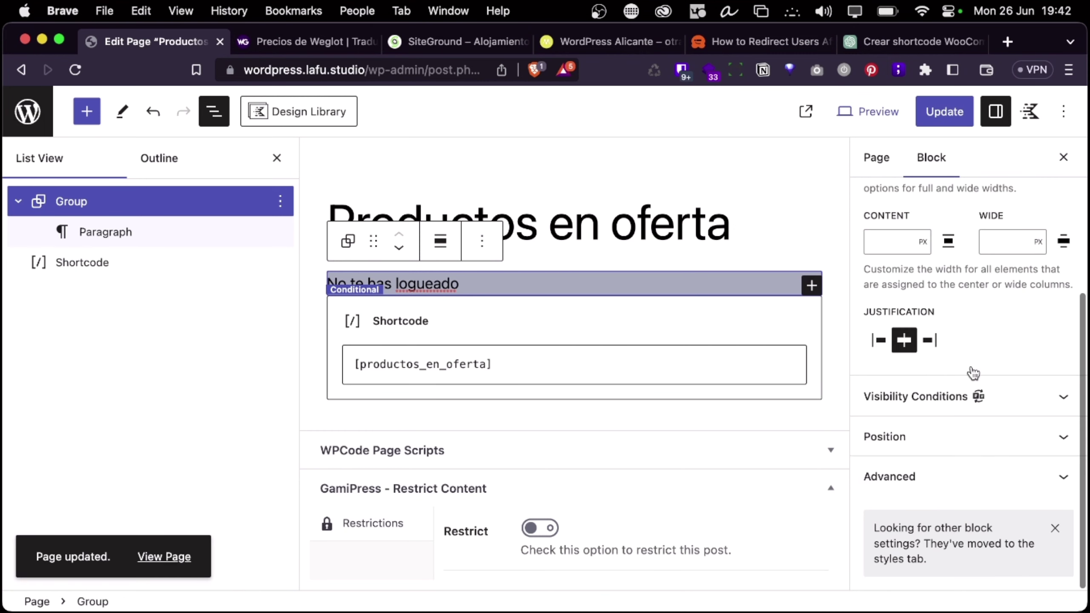
Add a User Logged Out visibility condition so the group shows only to logged-out visitors
{"action": "left_click", "coordinate": [936, 395]}
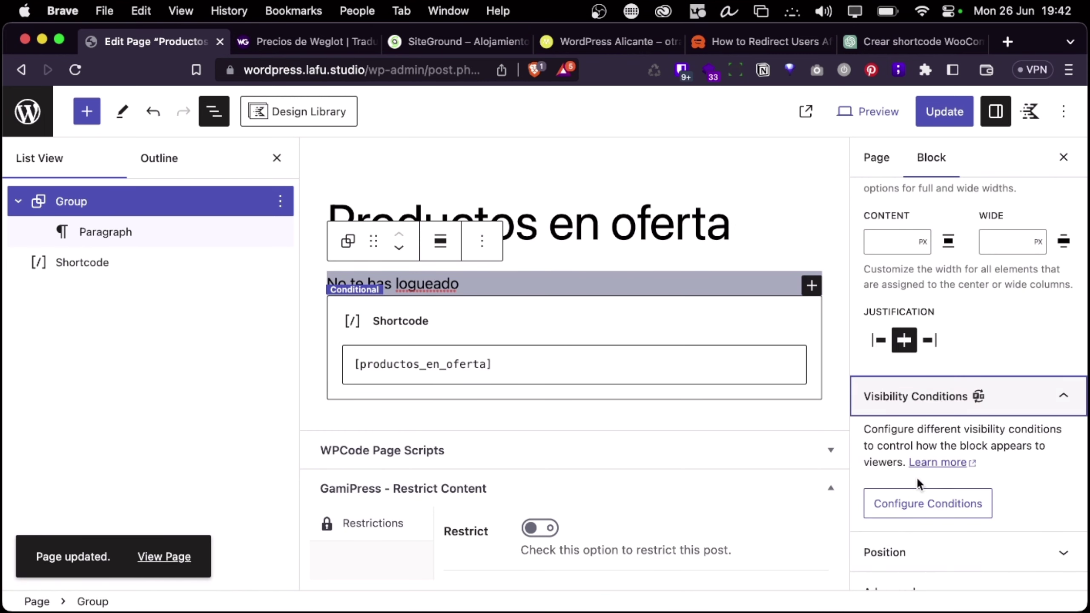
{"action": "left_click", "coordinate": [902, 511]}
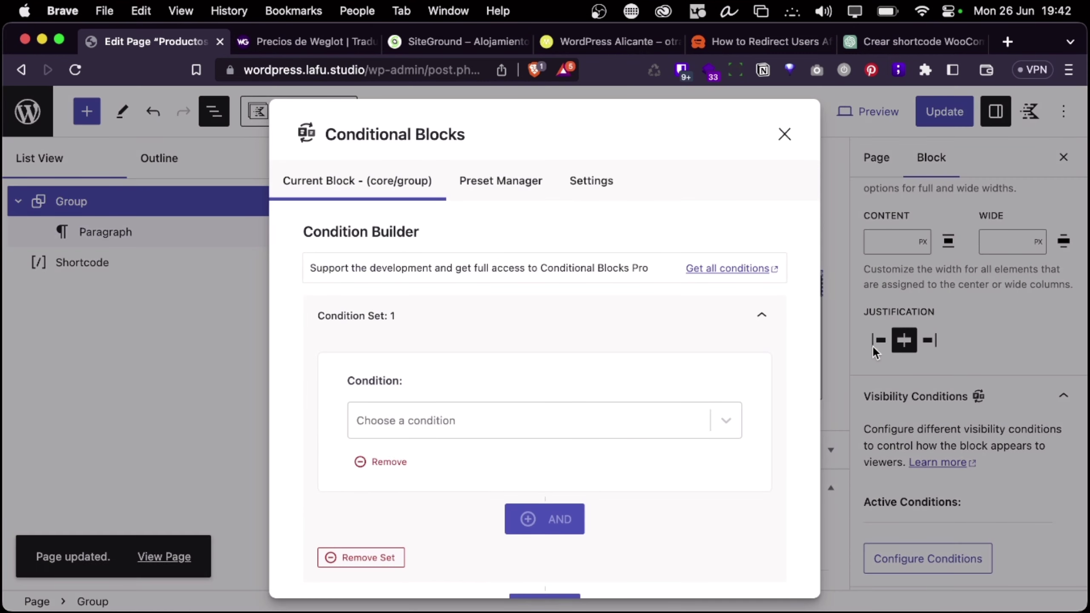
{"action": "left_click", "coordinate": [458, 421]}
{"action": "scroll", "coordinate": [458, 452], "scroll_direction": "down", "scroll_amount": 10}
{"action": "scroll", "coordinate": [433, 524], "scroll_direction": "up", "scroll_amount": 10}
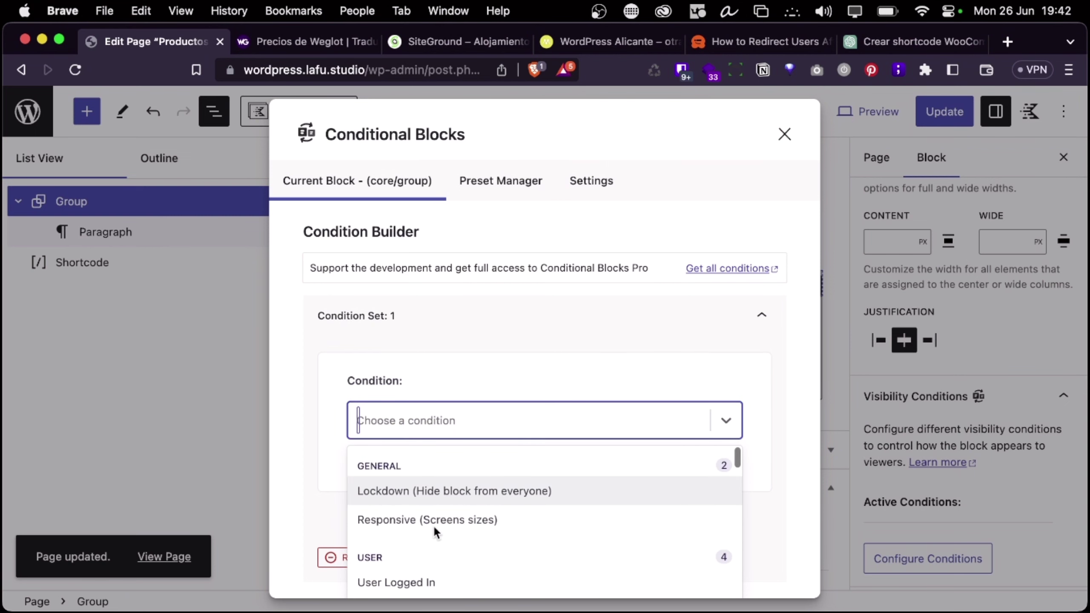
{"action": "left_click", "coordinate": [422, 580]}
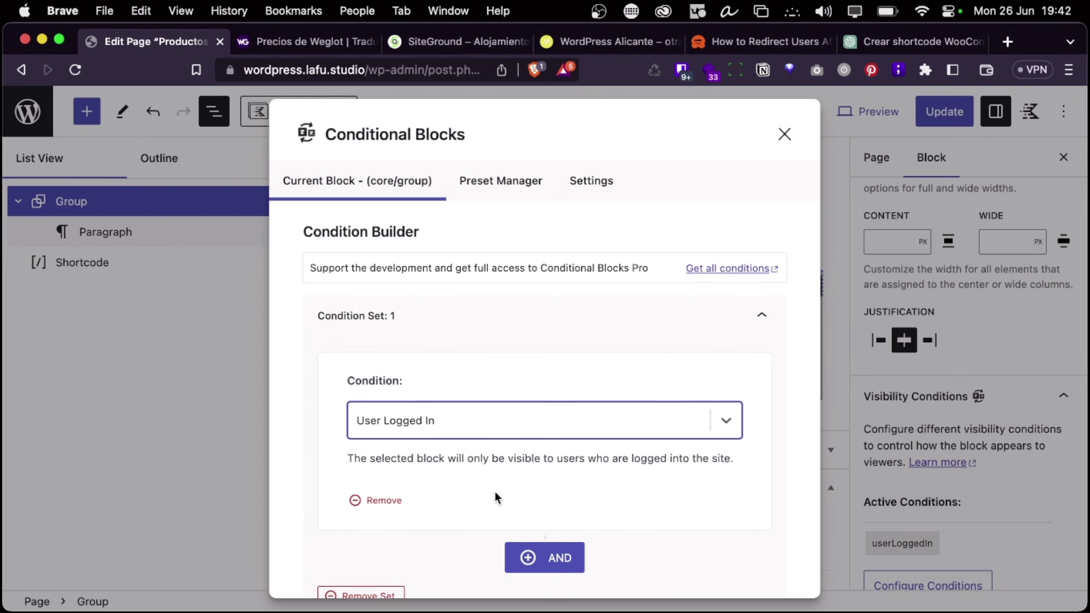
{"action": "scroll", "coordinate": [495, 498], "scroll_direction": "down", "scroll_amount": 2}
{"action": "left_click", "coordinate": [436, 338]}
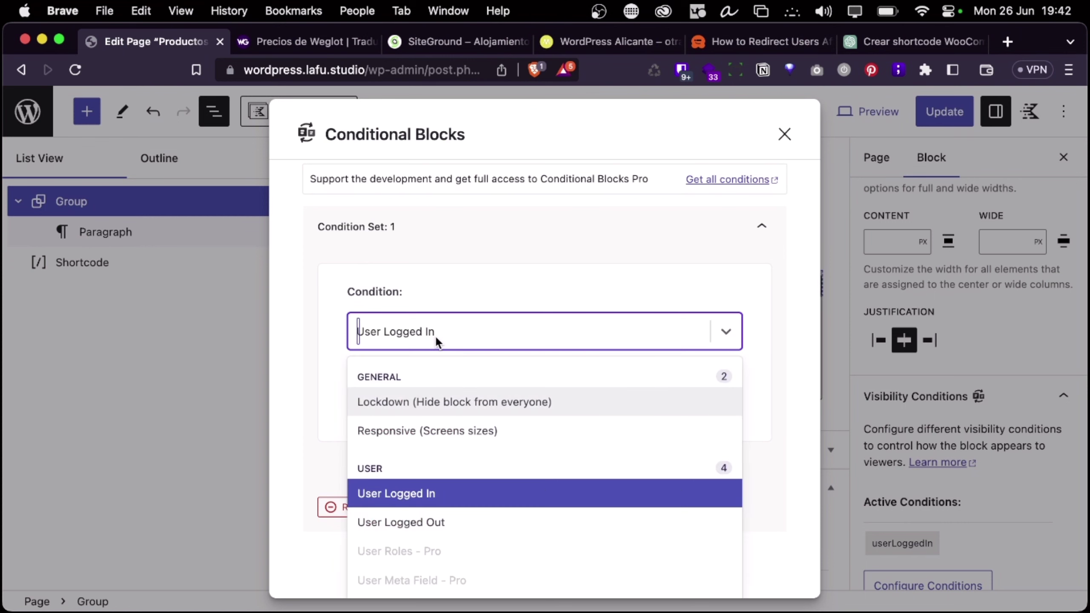
{"action": "scroll", "coordinate": [434, 408], "scroll_direction": "down", "scroll_amount": 1}
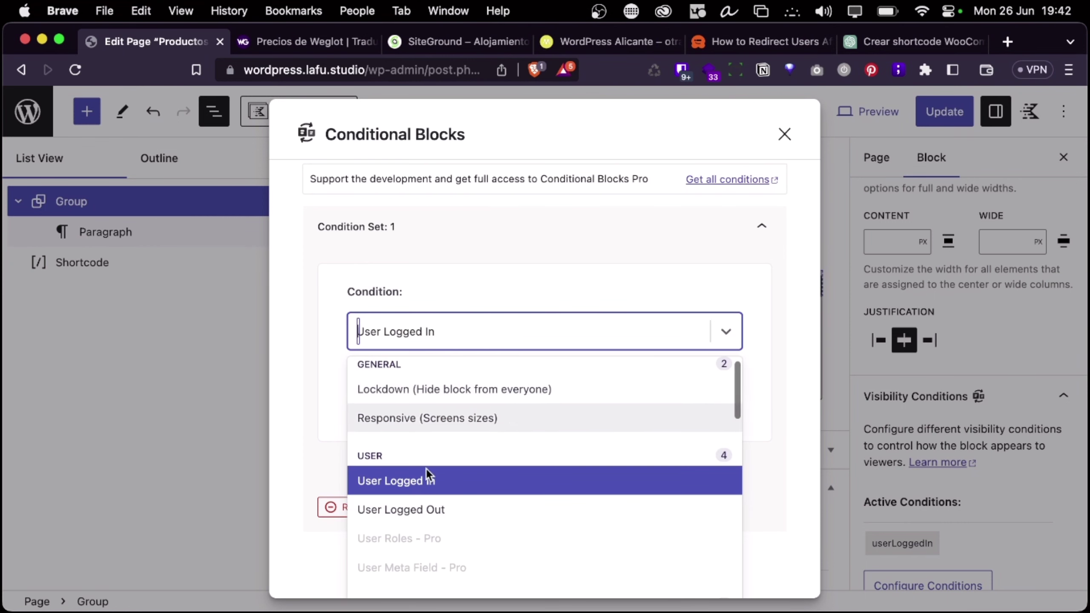
{"action": "left_click", "coordinate": [418, 511]}
{"action": "scroll", "coordinate": [615, 279], "scroll_direction": "up", "scroll_amount": 2}
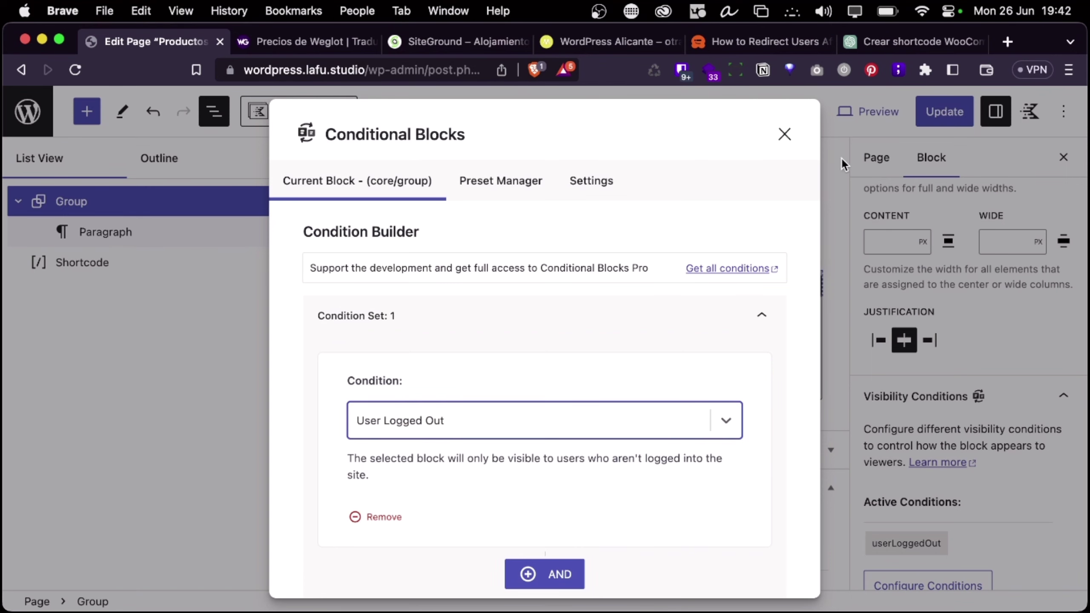
{"action": "left_click", "coordinate": [784, 134]}
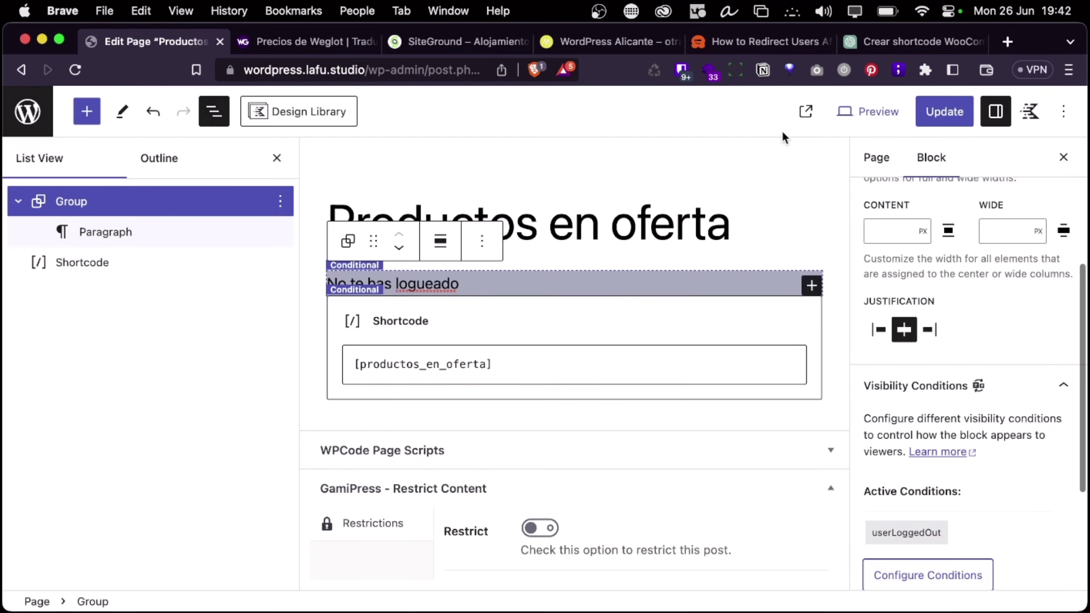
Append ' pixín' so the message reads 'No te has logueado pixín', then update the page
{"action": "double_click", "coordinate": [434, 285]}
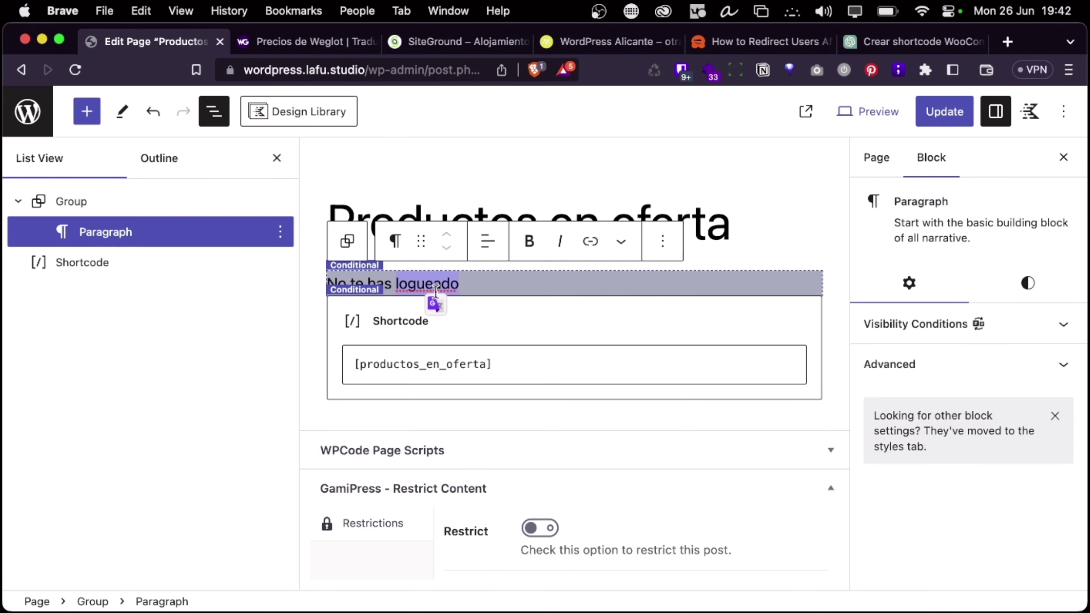
{"action": "left_click", "coordinate": [482, 277]}
{"action": "type", "text": "pixín"}
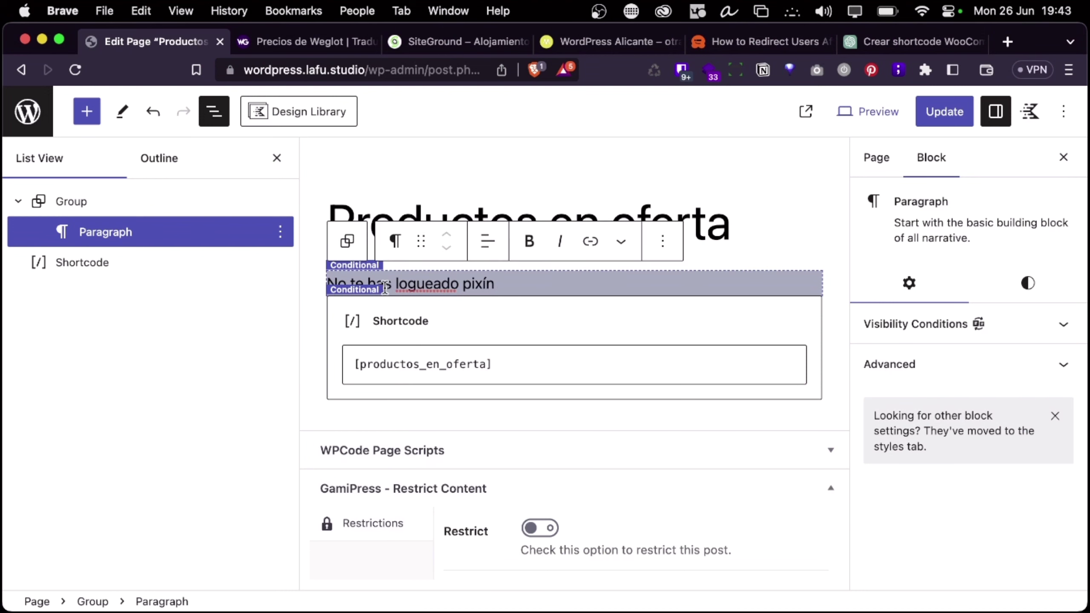
{"action": "left_click", "coordinate": [944, 112]}
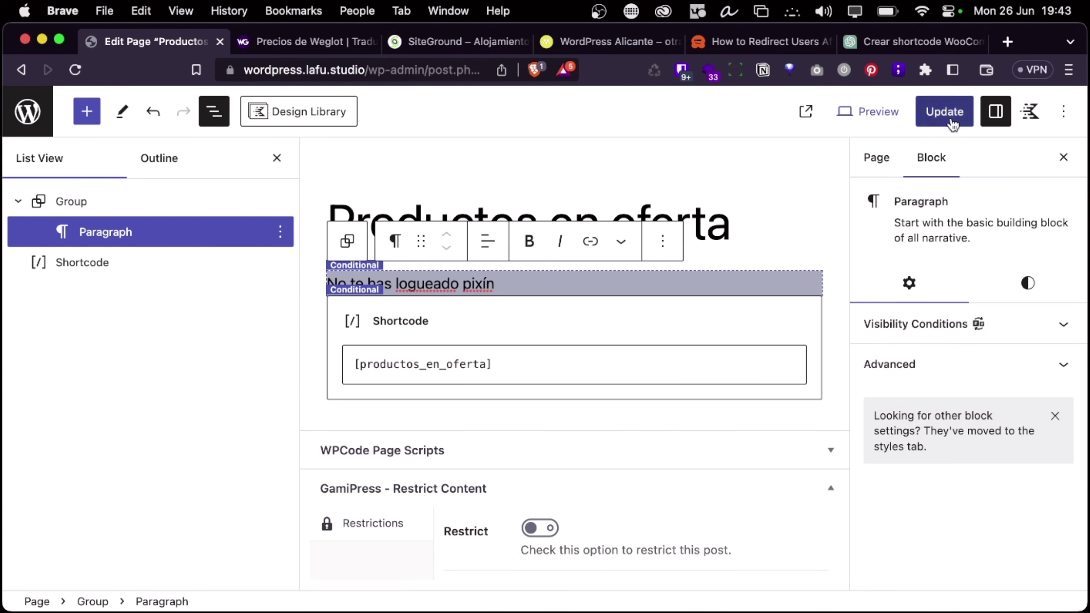
{"action": "key", "text": "super+grave"}
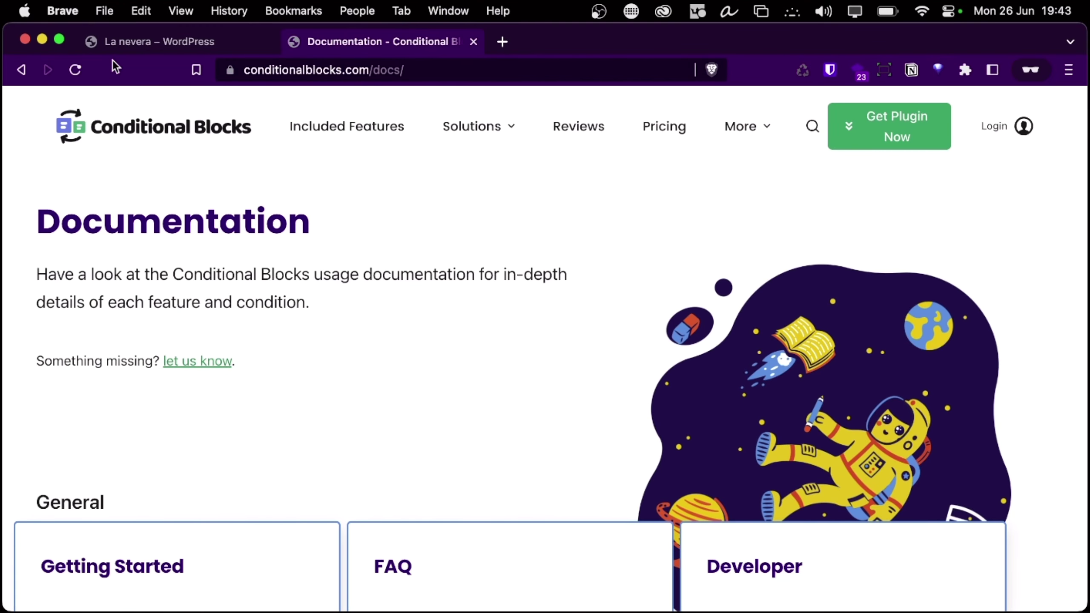
View the live /productos-en-oferta page on La nevera, then log out via the Howdy menu
{"action": "left_click", "coordinate": [194, 41]}
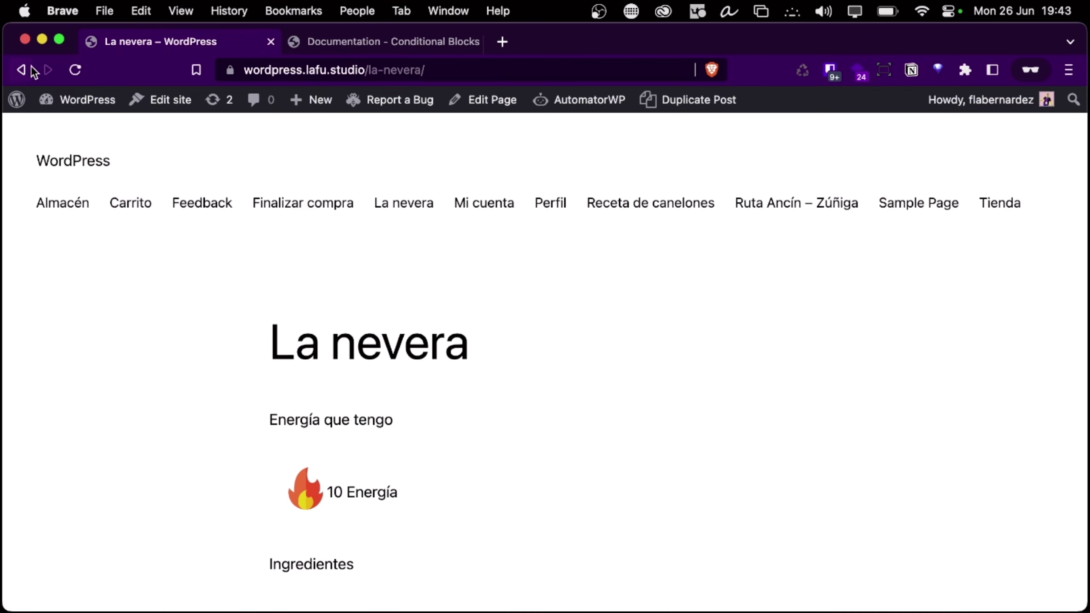
{"action": "left_click_drag", "start_coordinate": [368, 70], "coordinate": [507, 69]}
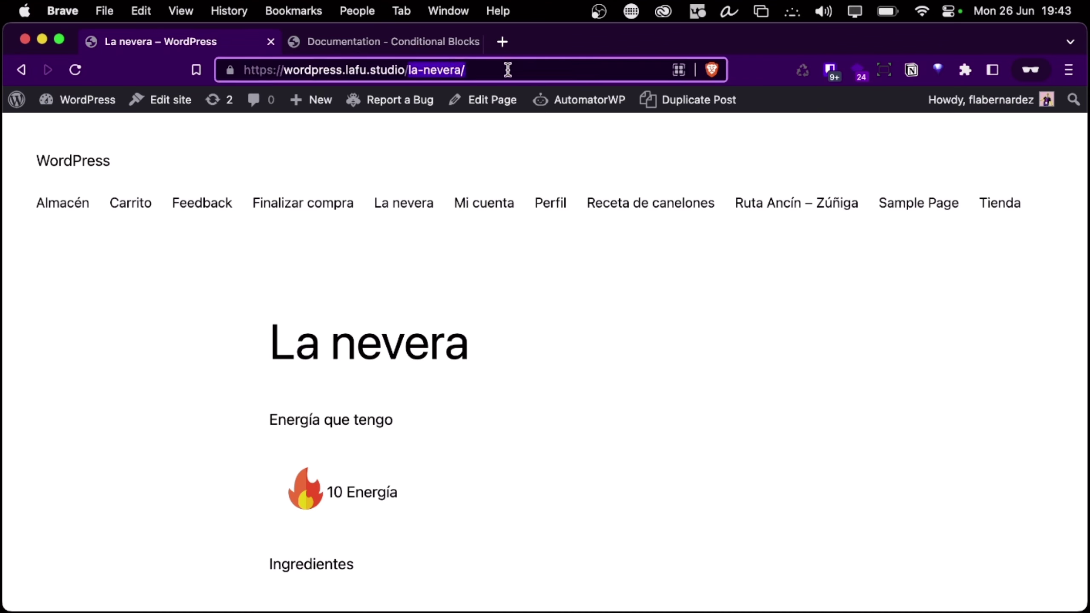
{"action": "type", "text": "productos-e"}
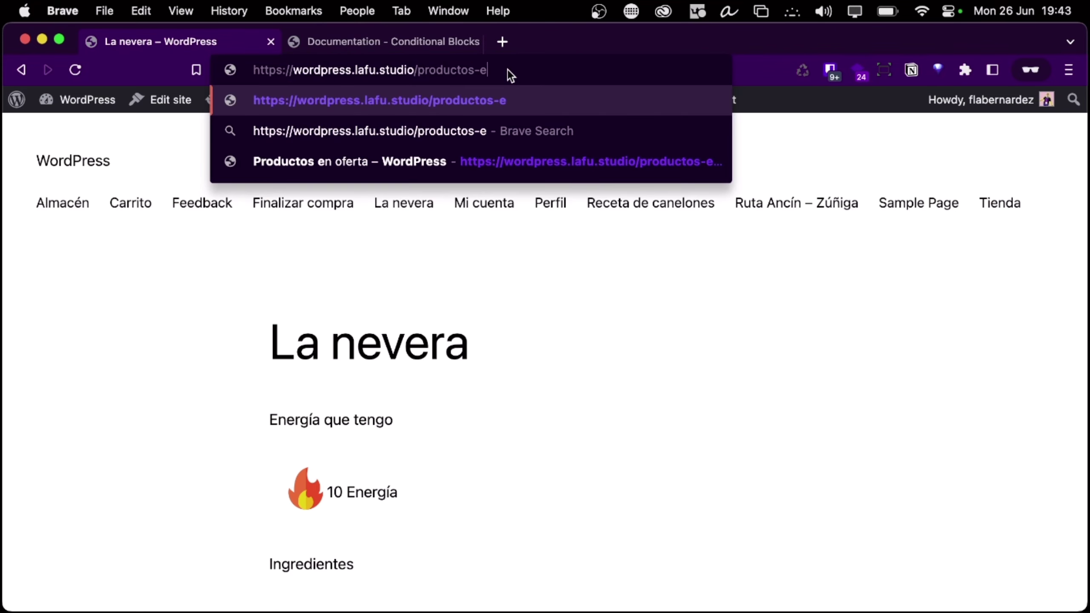
{"action": "type", "text": "n-oferta"}
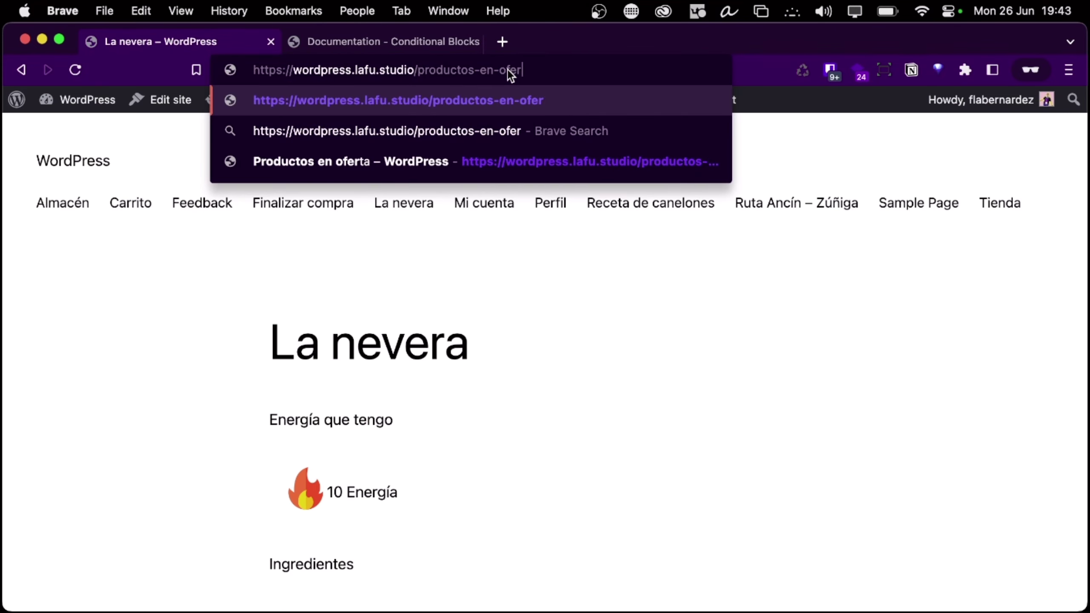
{"action": "key", "text": "Return"}
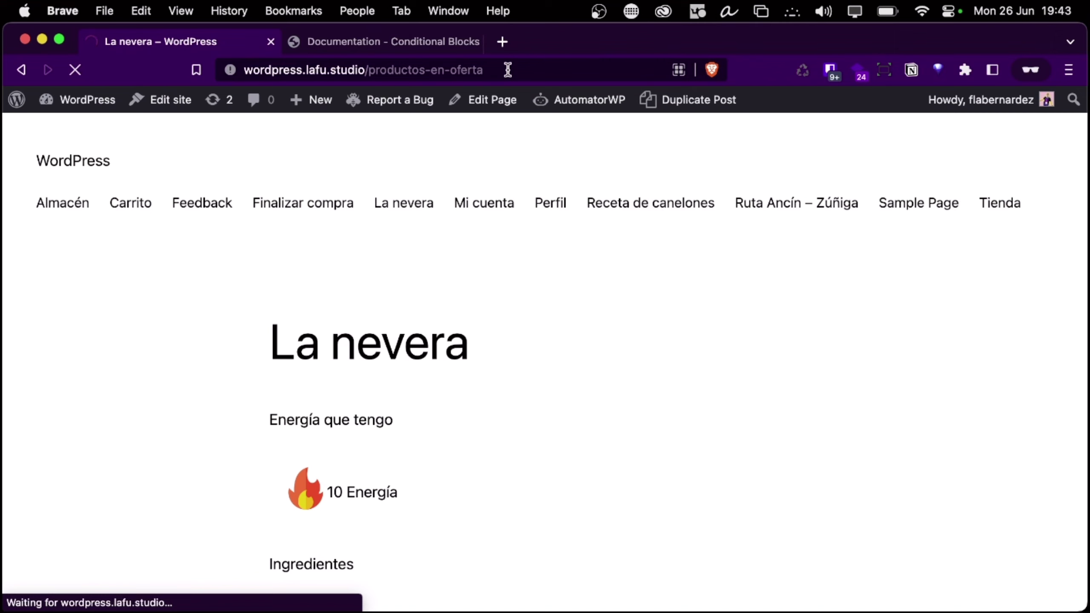
{"action": "scroll", "coordinate": [489, 306], "scroll_direction": "down", "scroll_amount": 4}
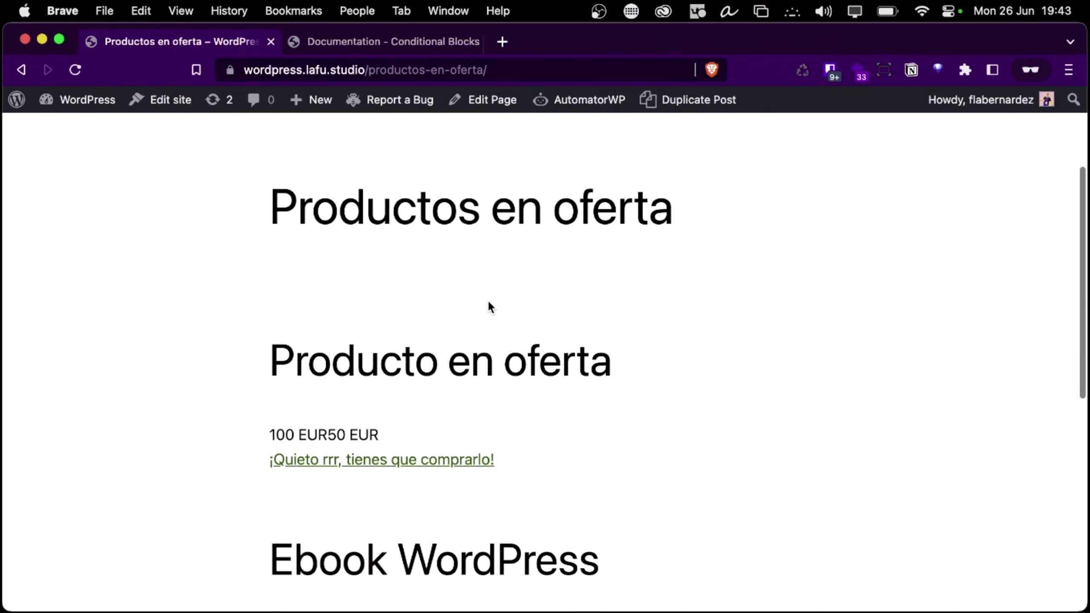
{"action": "scroll", "coordinate": [487, 300], "scroll_direction": "down", "scroll_amount": 10}
{"action": "scroll", "coordinate": [842, 302], "scroll_direction": "up", "scroll_amount": 15}
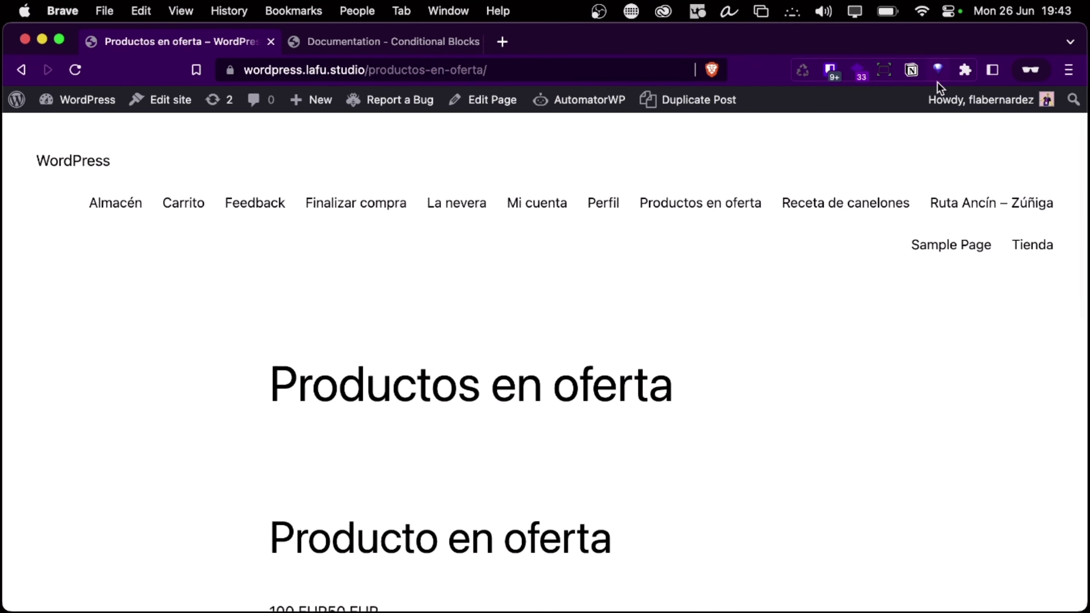
{"action": "mouse_move", "coordinate": [940, 98]}
{"action": "left_click", "coordinate": [945, 184]}
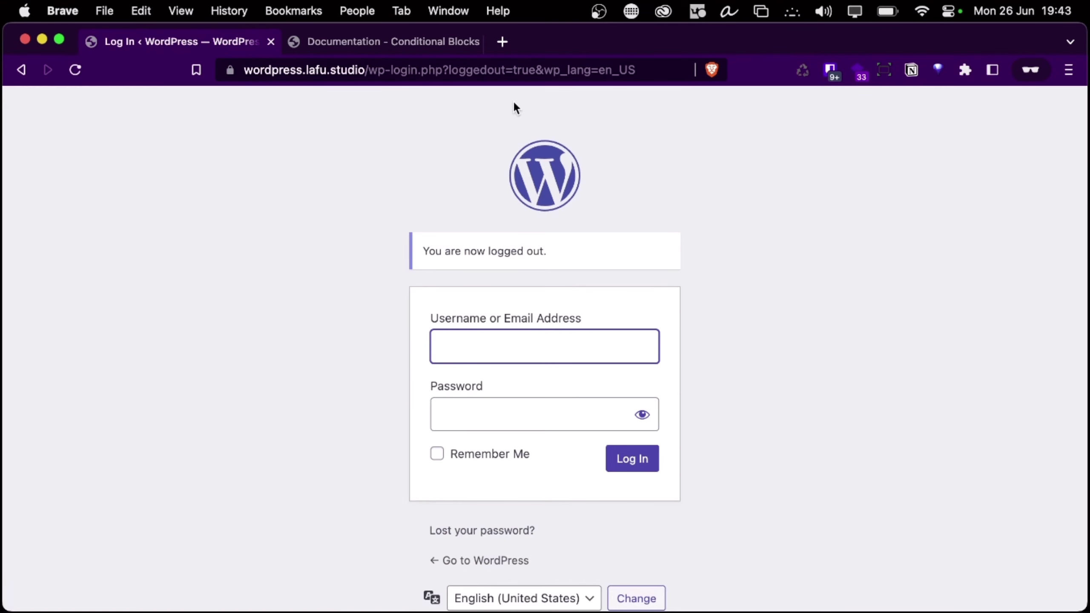
Reload Productos en oferta as a logged-out visitor, seeing only 'No te has logueado pixín'
{"action": "left_click", "coordinate": [22, 69]}
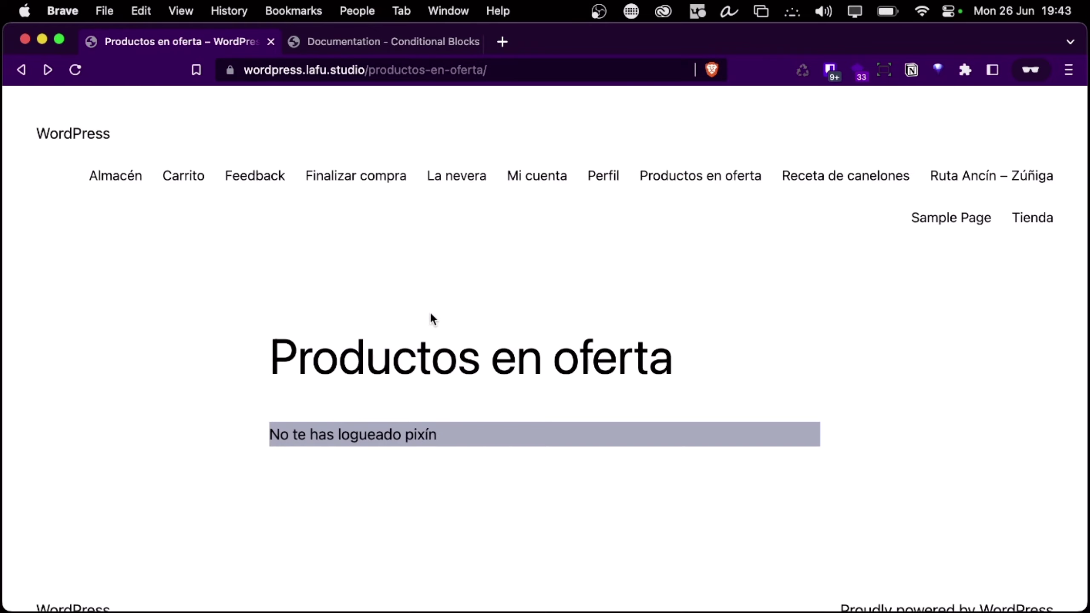
{"action": "key", "text": "ctrl+Left"}
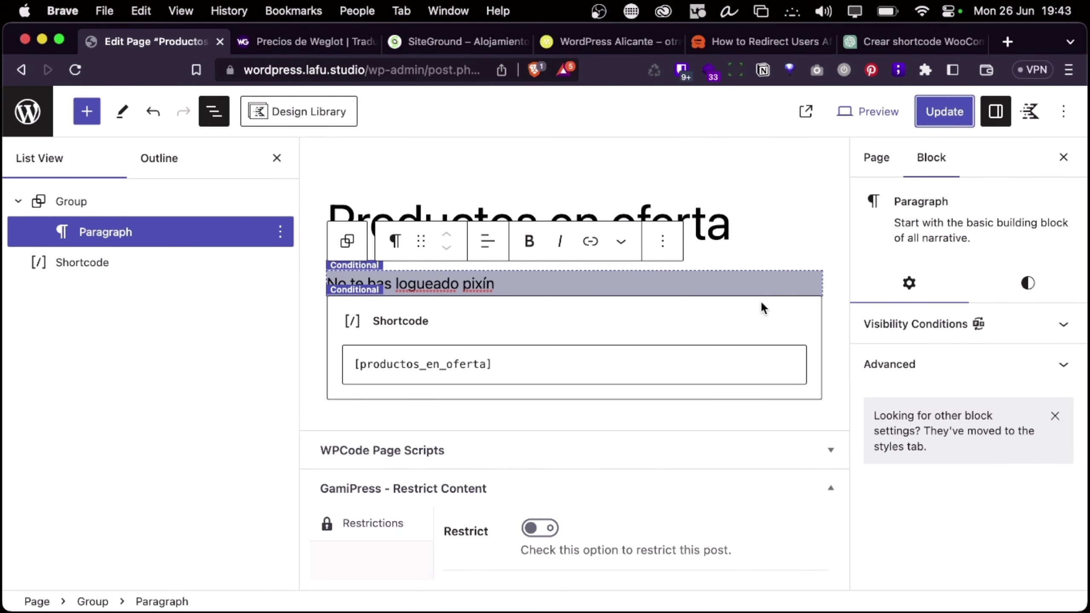
{"action": "key", "text": "ctrl+Right"}
{"action": "key", "text": "ctrl+Right"}
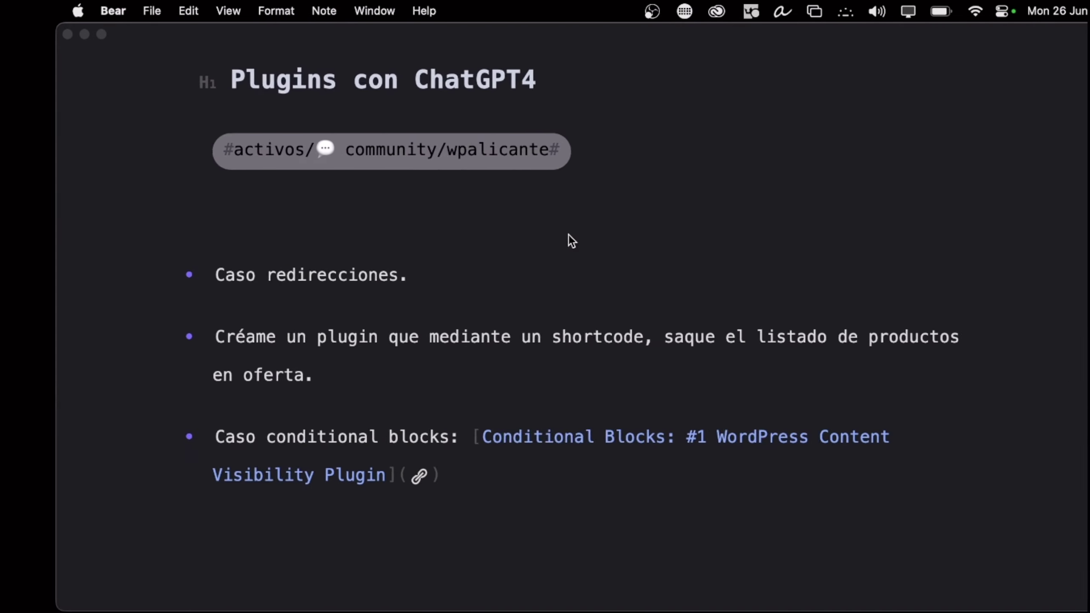
{"action": "key", "text": "ctrl+Left"}
{"action": "key", "text": "ctrl+Right"}
{"action": "key", "text": "ctrl+Left"}
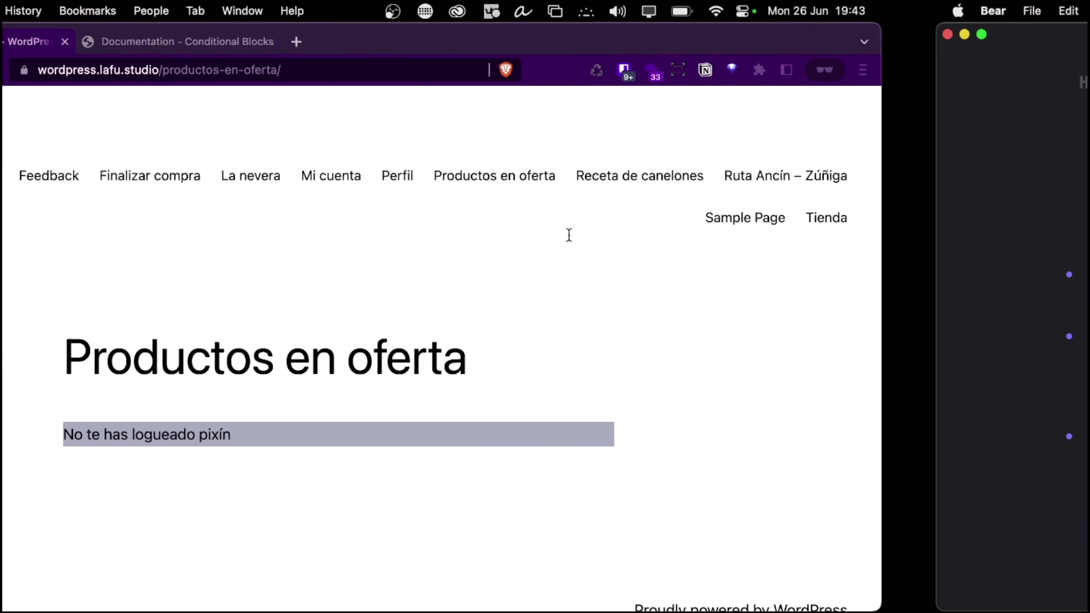
{"action": "key", "text": "ctrl+Left"}
{"action": "key", "text": "ctrl+Up"}
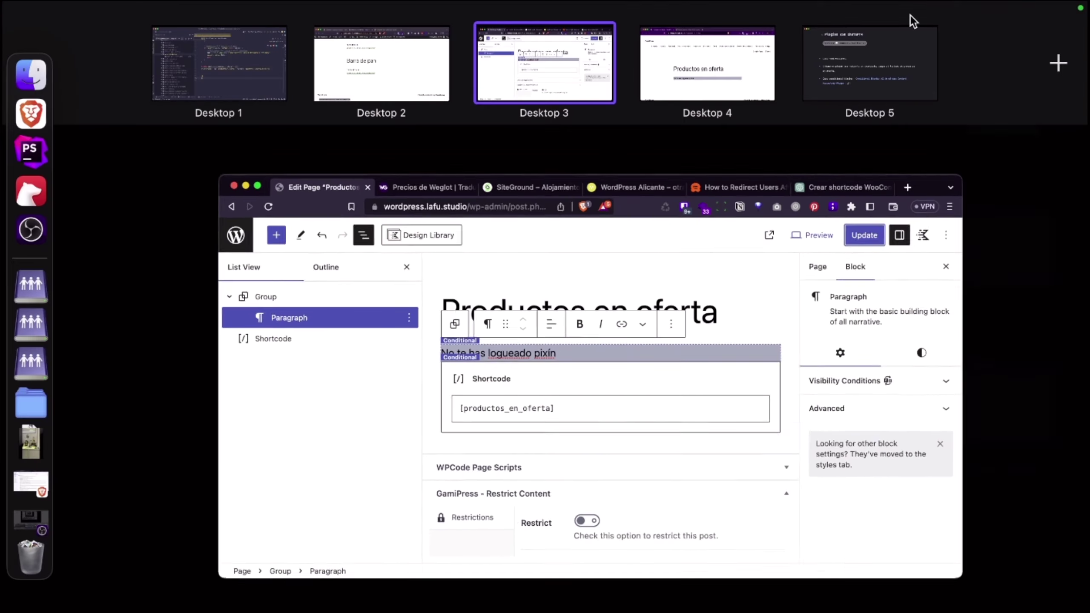
{"action": "left_click", "coordinate": [393, 79]}
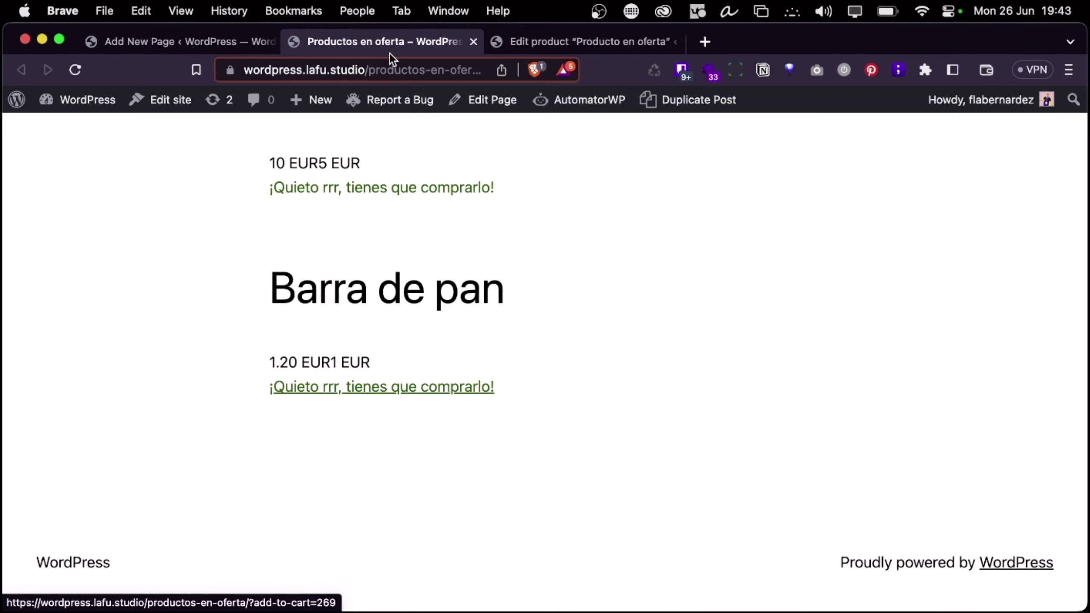
{"action": "key", "text": "ctrl+Right"}
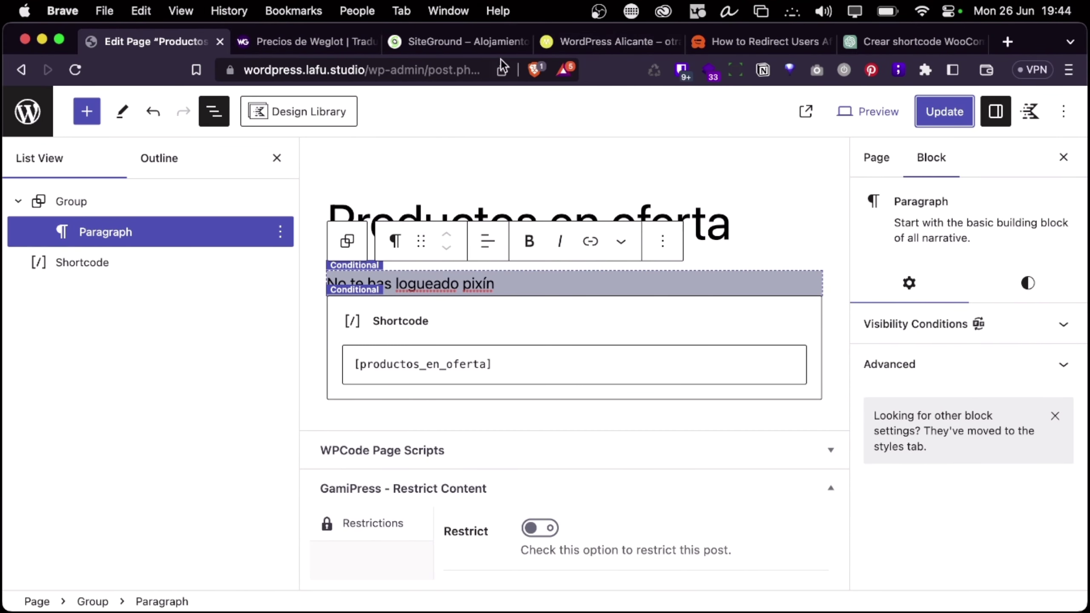
{"action": "key", "text": "ctrl+Right"}
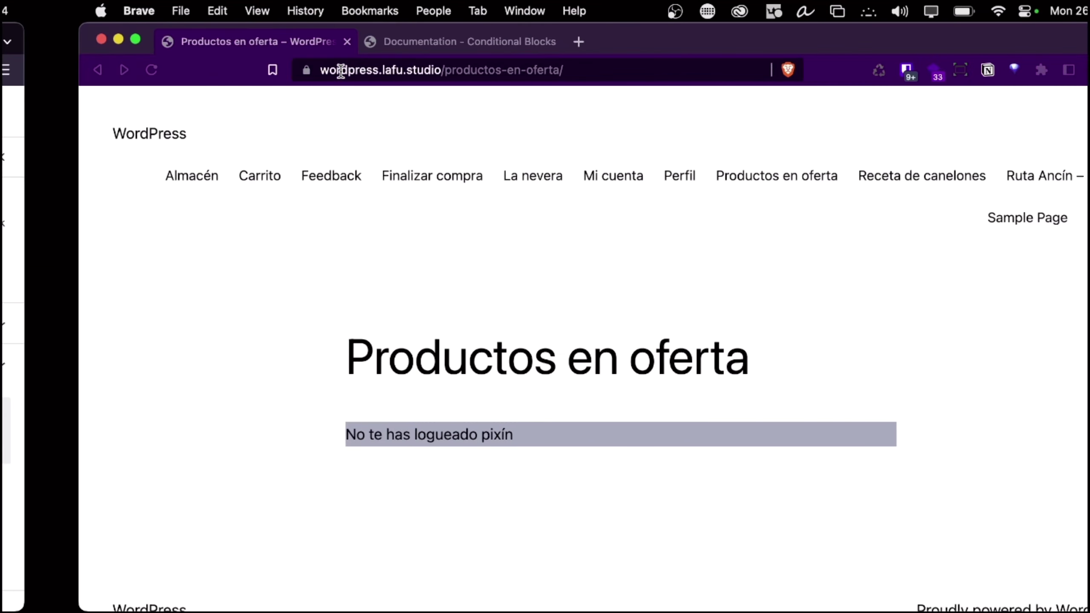
Browse the Conditional Blocks documentation and open the Developer guide 'Create & Register Custom Conditions'
{"action": "left_click", "coordinate": [348, 43]}
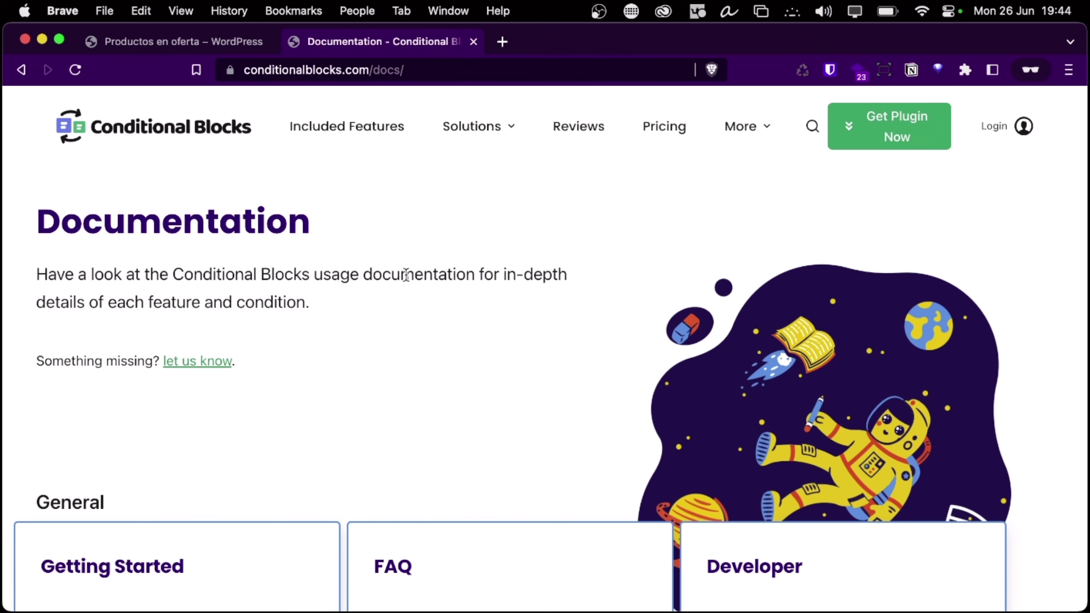
{"action": "scroll", "coordinate": [405, 275], "scroll_direction": "down", "scroll_amount": 7}
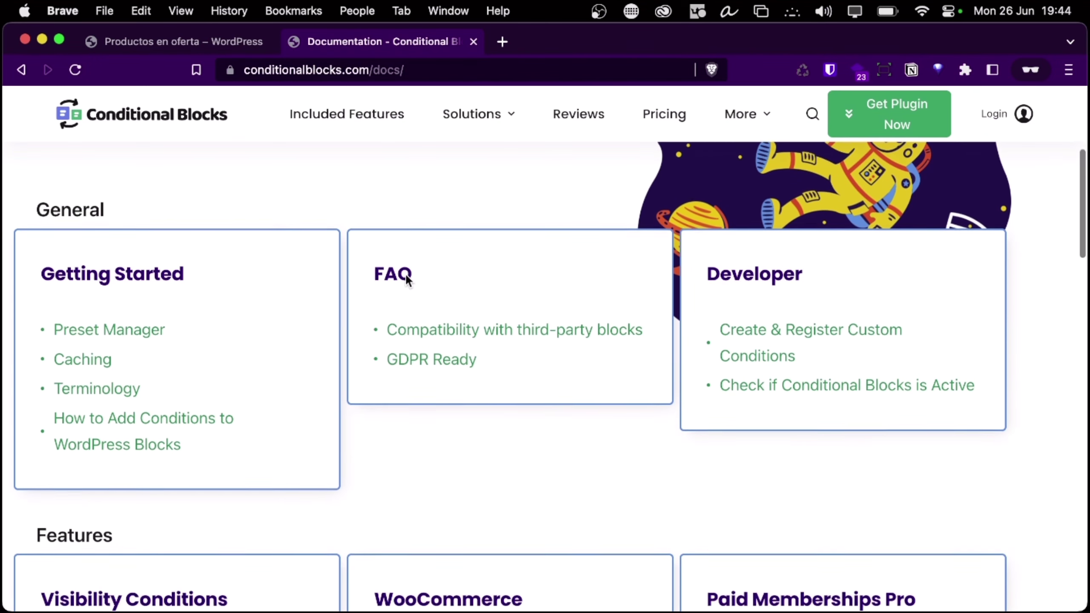
{"action": "scroll", "coordinate": [405, 284], "scroll_direction": "down", "scroll_amount": 14}
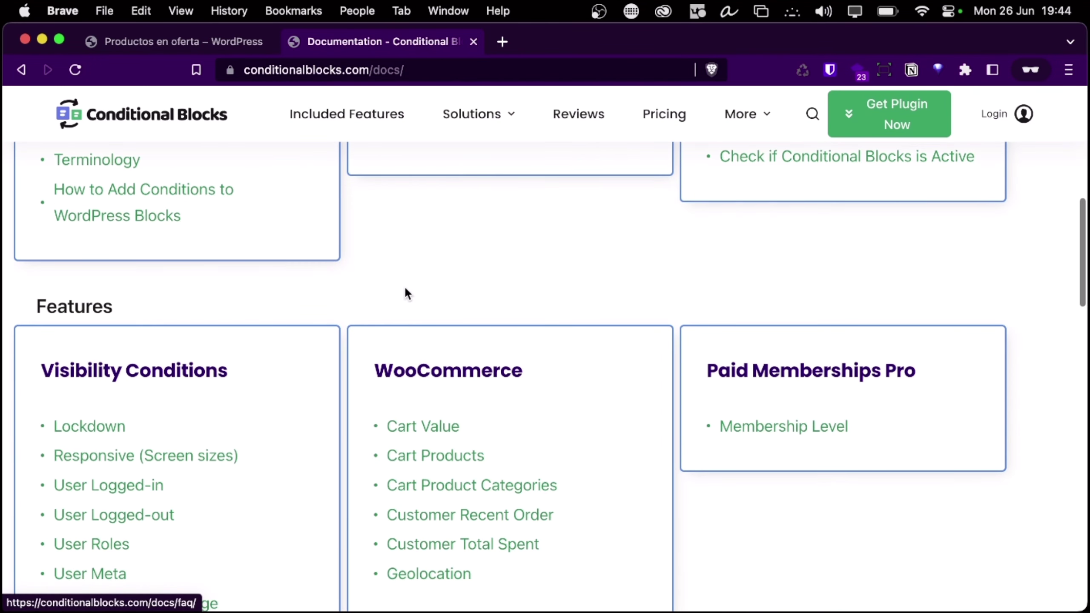
{"action": "scroll", "coordinate": [405, 290], "scroll_direction": "down", "scroll_amount": 15}
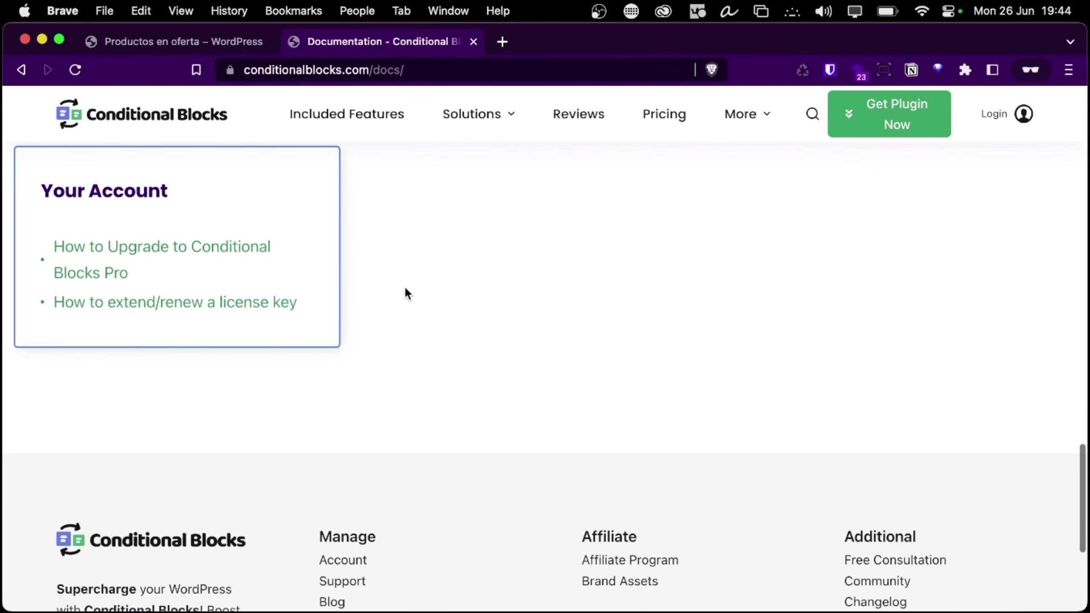
{"action": "key", "text": "super+minus"}
{"action": "key", "text": "super+minus"}
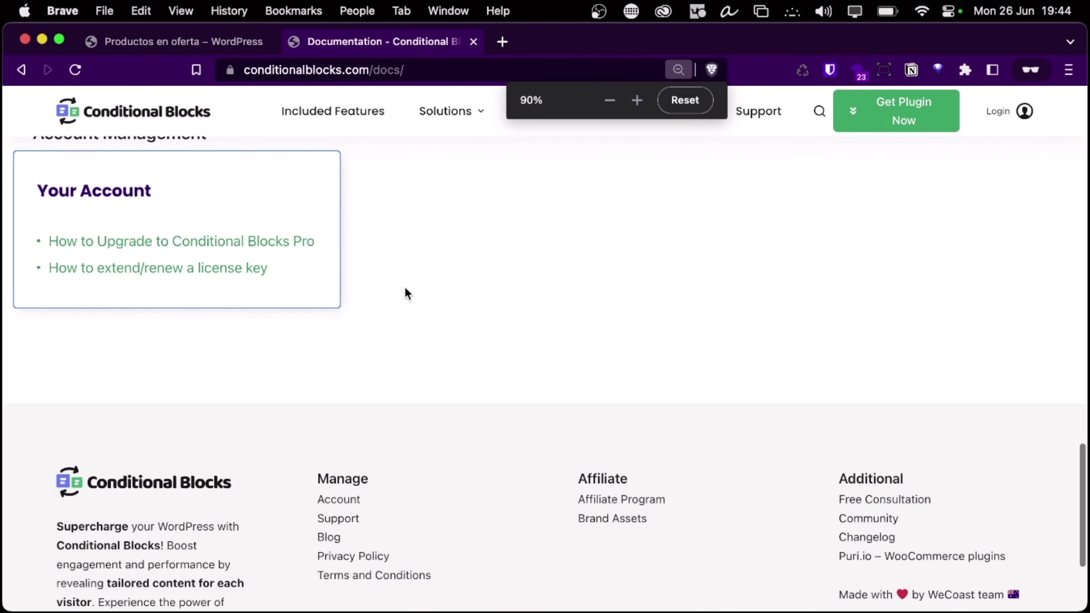
{"action": "key", "text": "super+equal"}
{"action": "scroll", "coordinate": [366, 346], "scroll_direction": "up", "scroll_amount": 12}
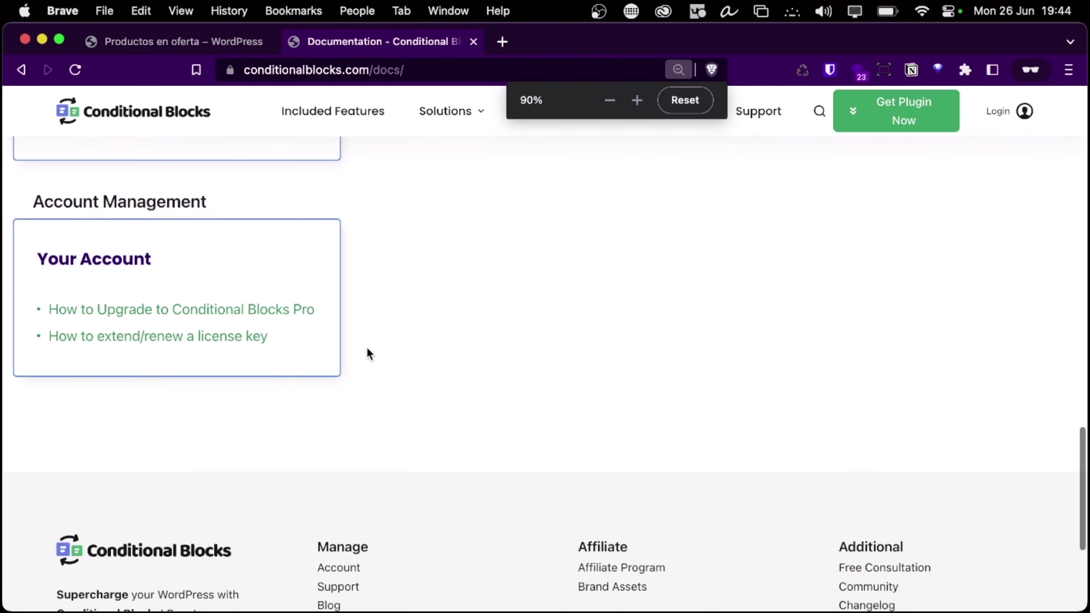
{"action": "scroll", "coordinate": [368, 355], "scroll_direction": "up", "scroll_amount": 15}
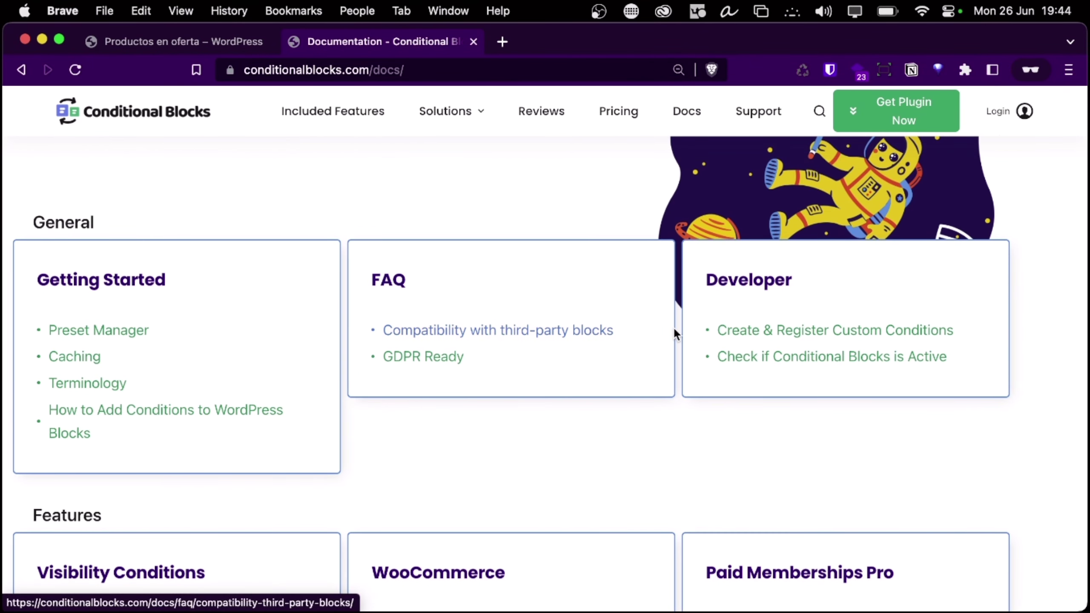
{"action": "left_click", "coordinate": [798, 340]}
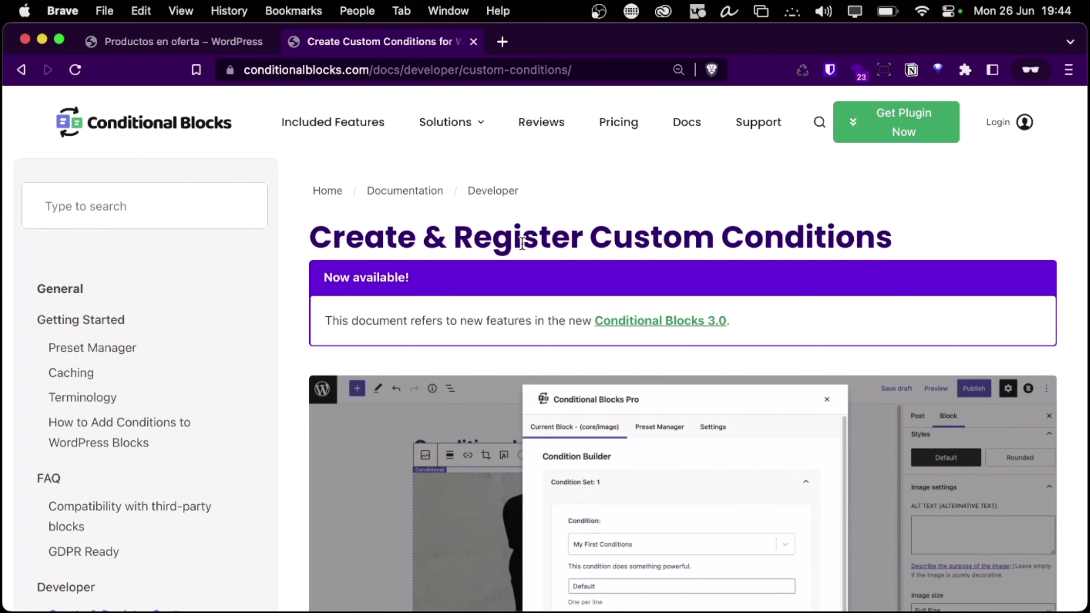
Open a new private tab and load janoacademy.com
{"action": "left_click", "coordinate": [509, 44]}
{"action": "type", "text": "janoc"}
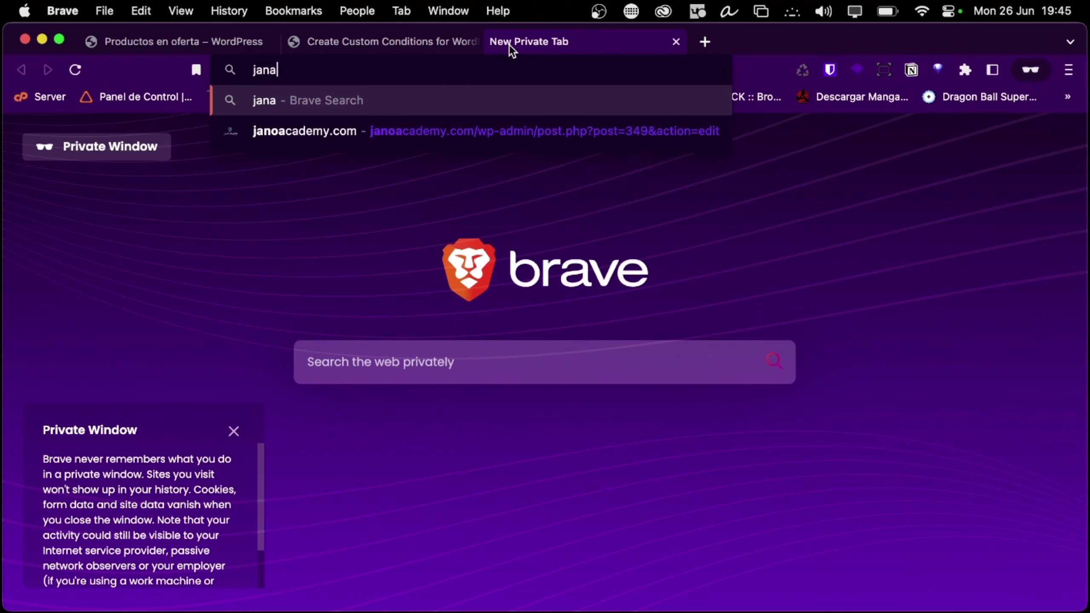
{"action": "key", "text": "BackSpace"}
{"action": "type", "text": "academy.com"}
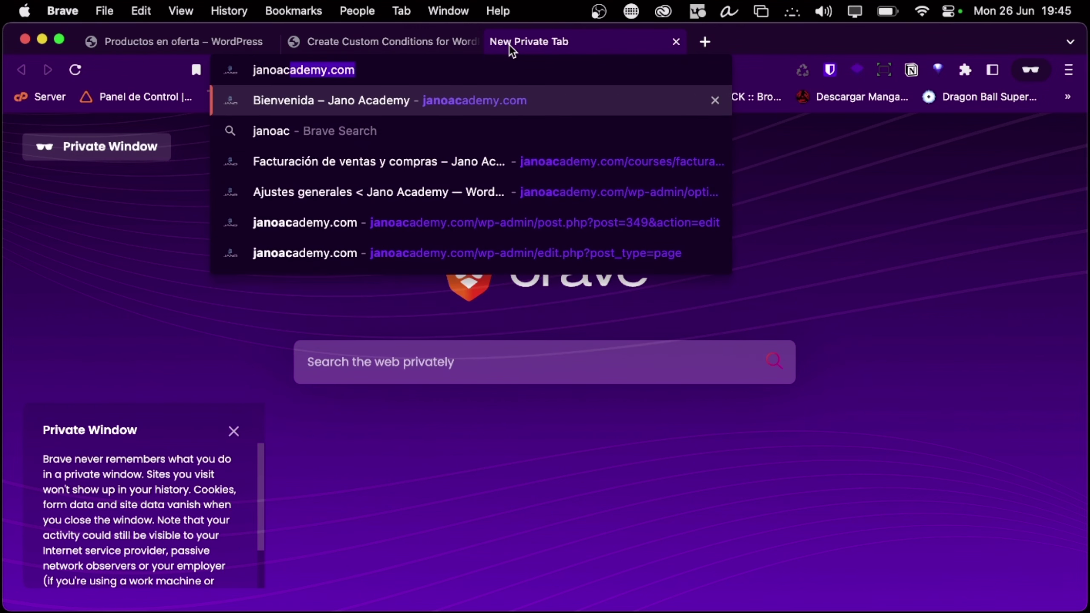
{"action": "key", "text": "Return"}
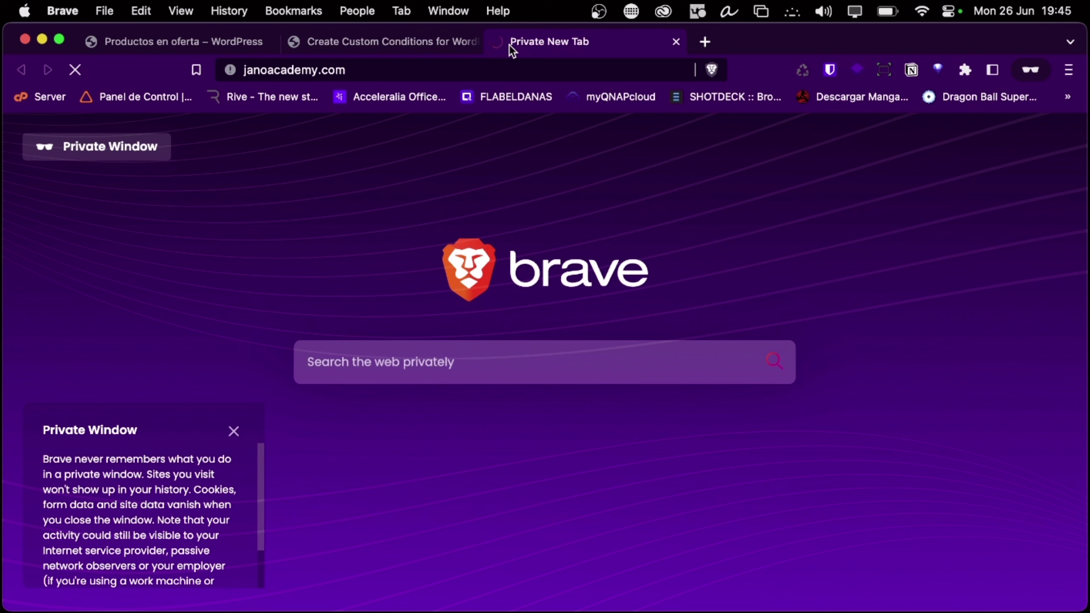
{"action": "left_click", "coordinate": [405, 71]}
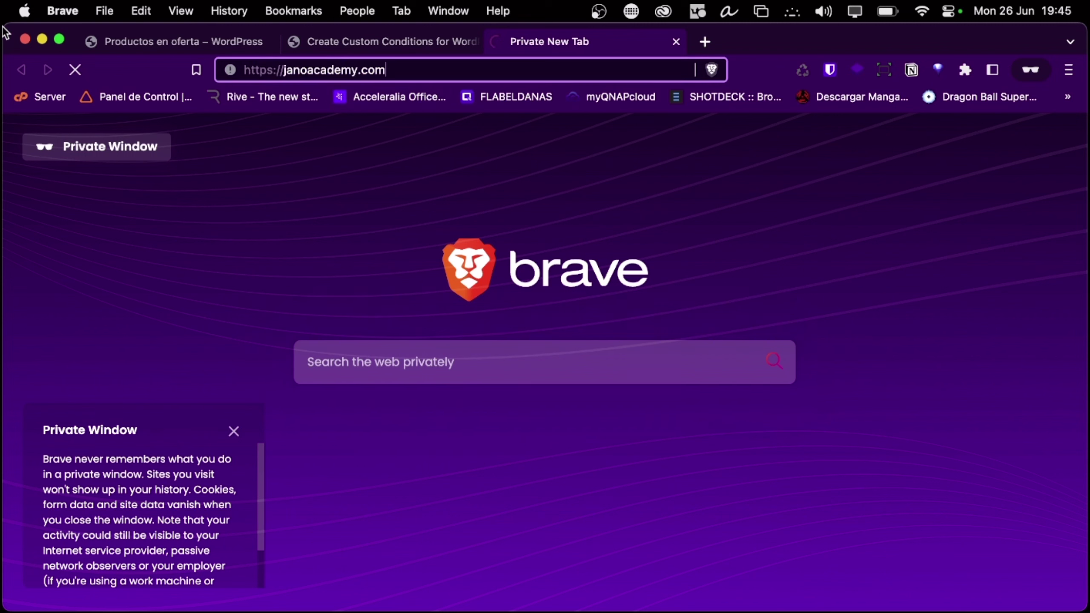
Close the private janoacademy.com tab to return to the custom conditions guide
{"action": "left_click", "coordinate": [672, 40]}
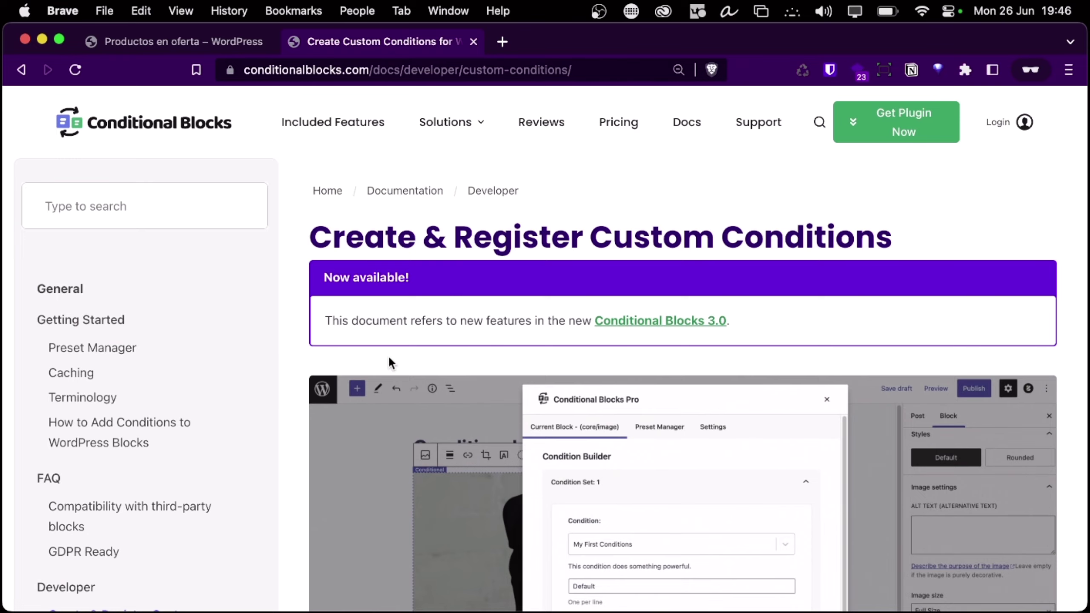
Scroll through the custom conditions guide down to the final check snippet and 'Share your conditions!'
{"action": "scroll", "coordinate": [388, 355], "scroll_direction": "down", "scroll_amount": 10}
{"action": "scroll", "coordinate": [388, 354], "scroll_direction": "down", "scroll_amount": 15}
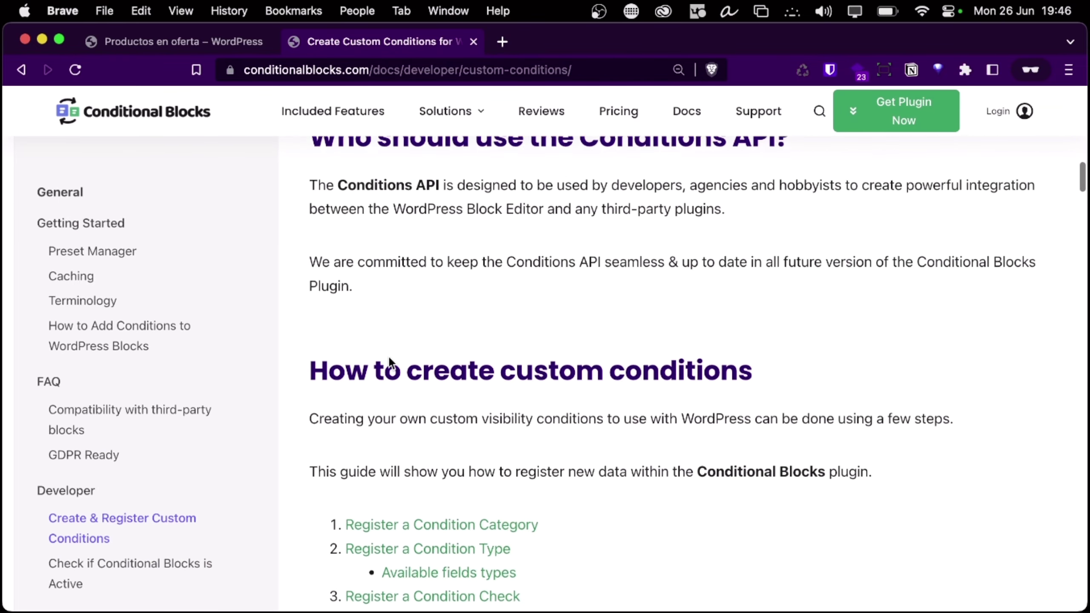
{"action": "scroll", "coordinate": [388, 354], "scroll_direction": "down", "scroll_amount": 10}
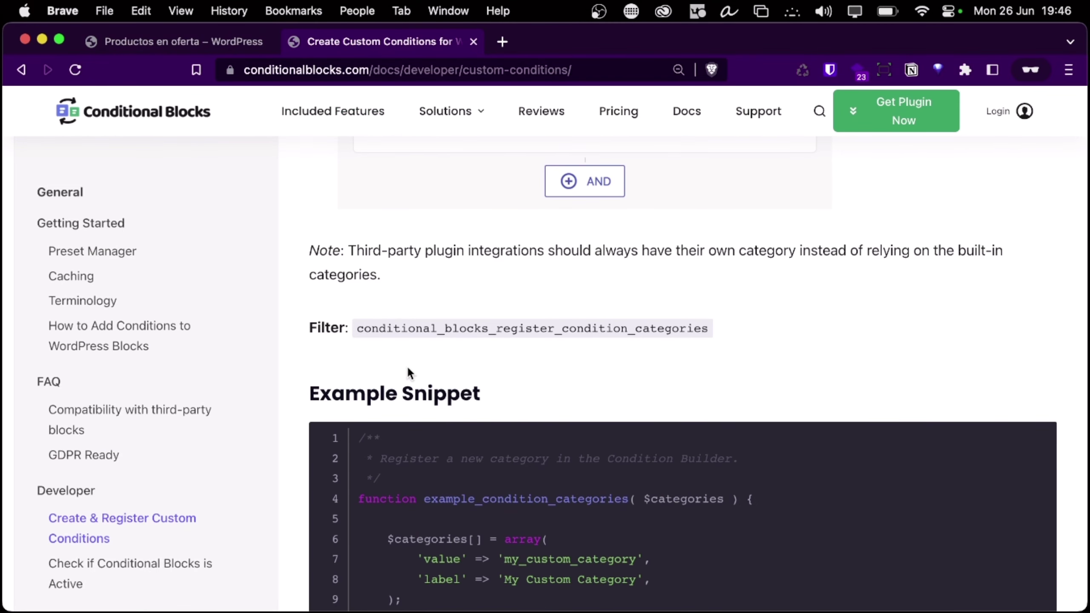
{"action": "scroll", "coordinate": [407, 368], "scroll_direction": "down", "scroll_amount": 3}
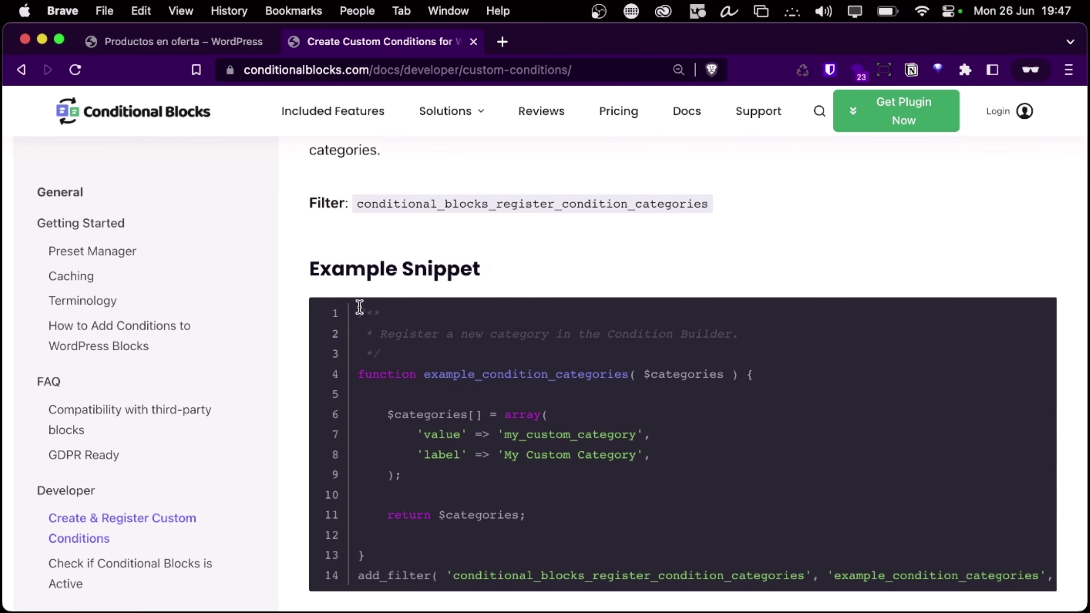
{"action": "scroll", "coordinate": [378, 364], "scroll_direction": "down", "scroll_amount": 3}
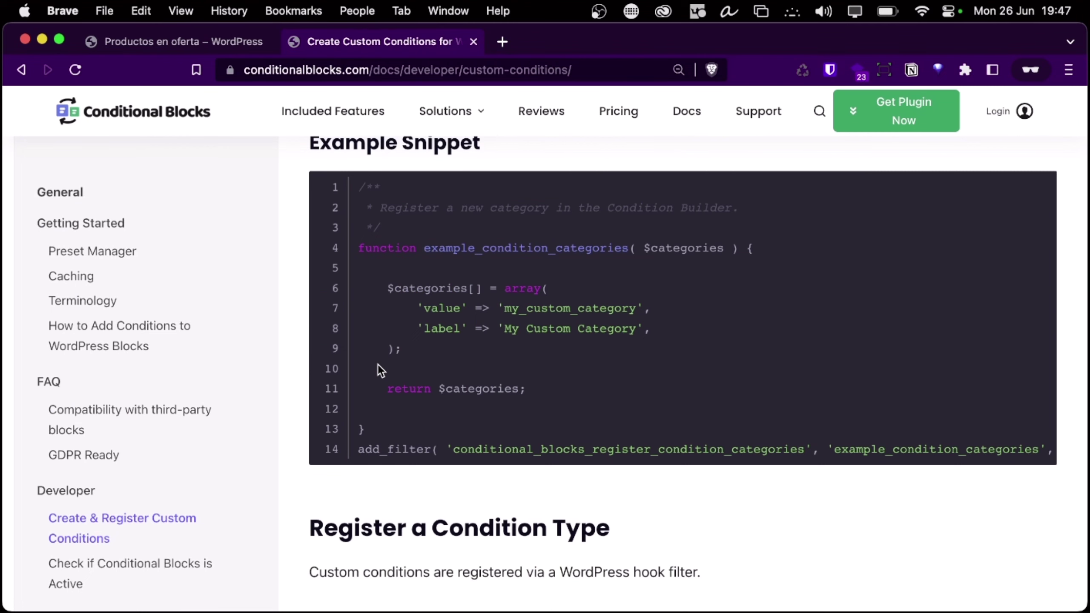
{"action": "scroll", "coordinate": [392, 415], "scroll_direction": "down", "scroll_amount": 13}
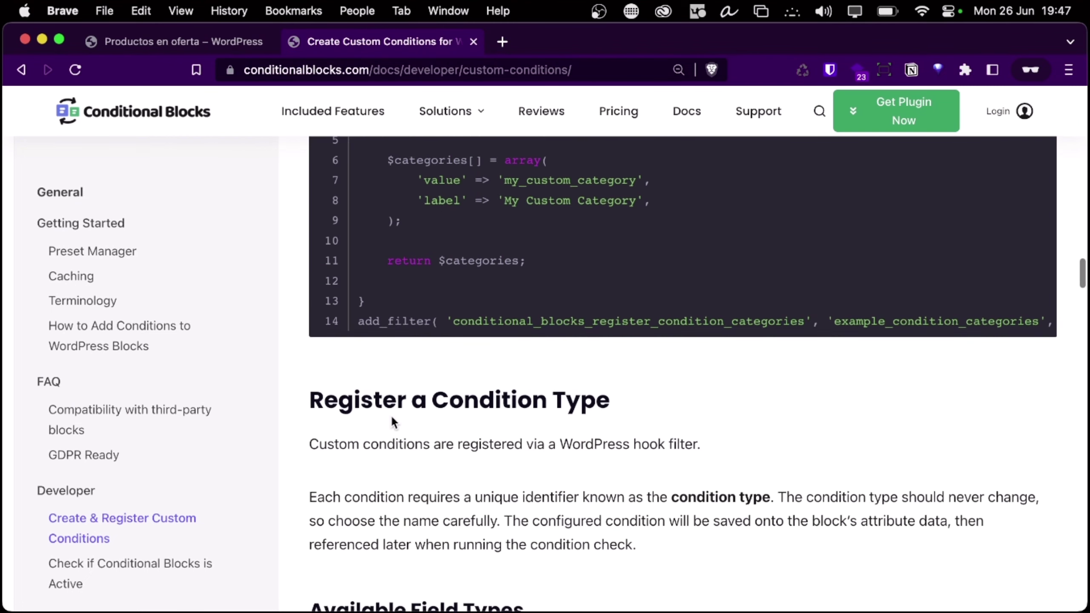
{"action": "scroll", "coordinate": [392, 415], "scroll_direction": "down", "scroll_amount": 15}
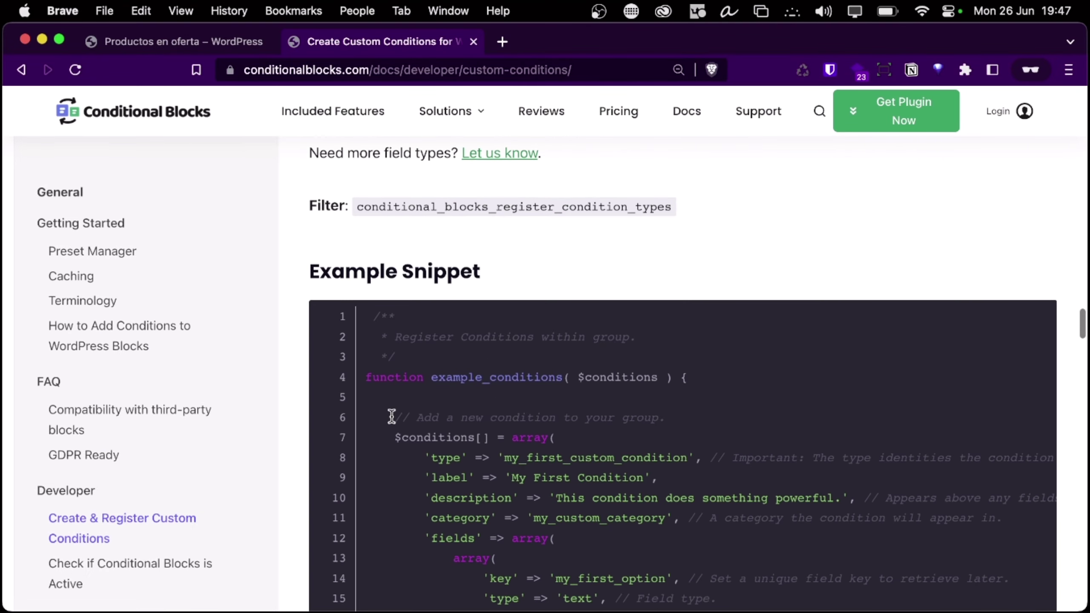
{"action": "scroll", "coordinate": [560, 339], "scroll_direction": "down", "scroll_amount": 10}
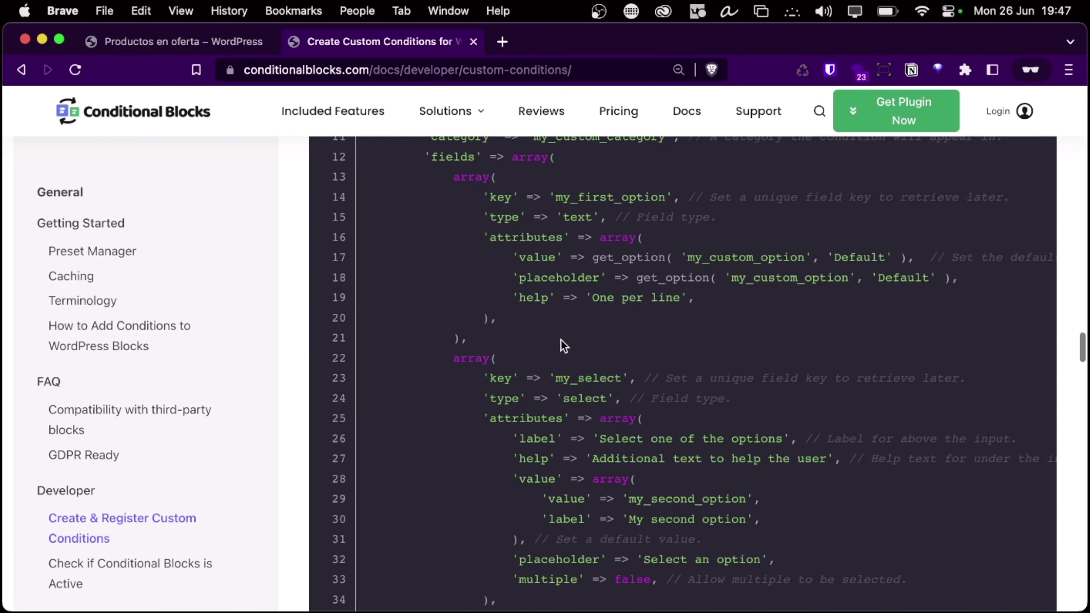
{"action": "scroll", "coordinate": [561, 339], "scroll_direction": "down", "scroll_amount": 20}
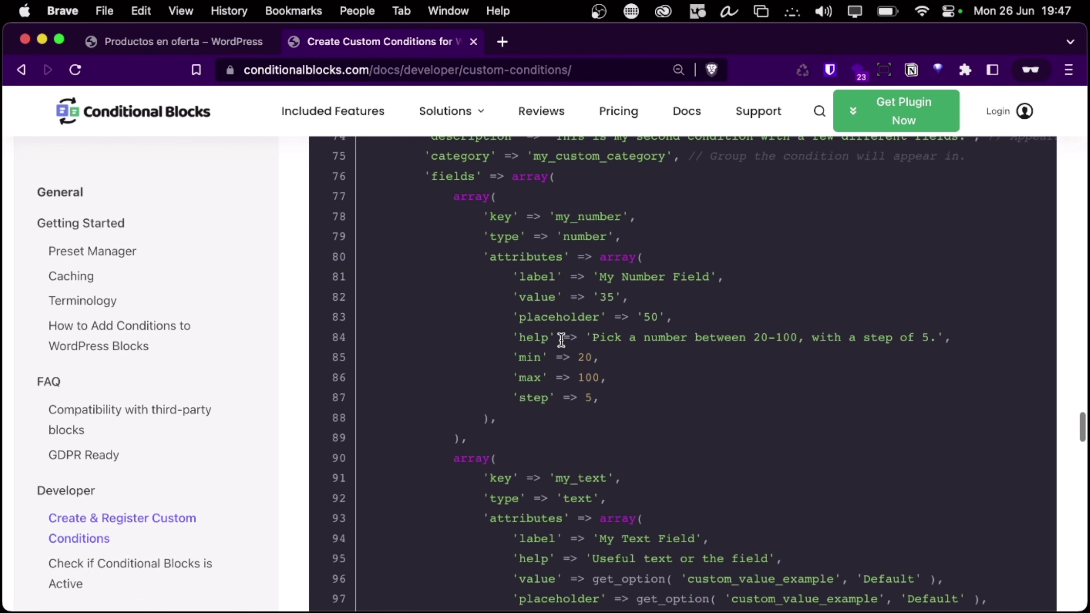
{"action": "scroll", "coordinate": [560, 339], "scroll_direction": "down", "scroll_amount": 5}
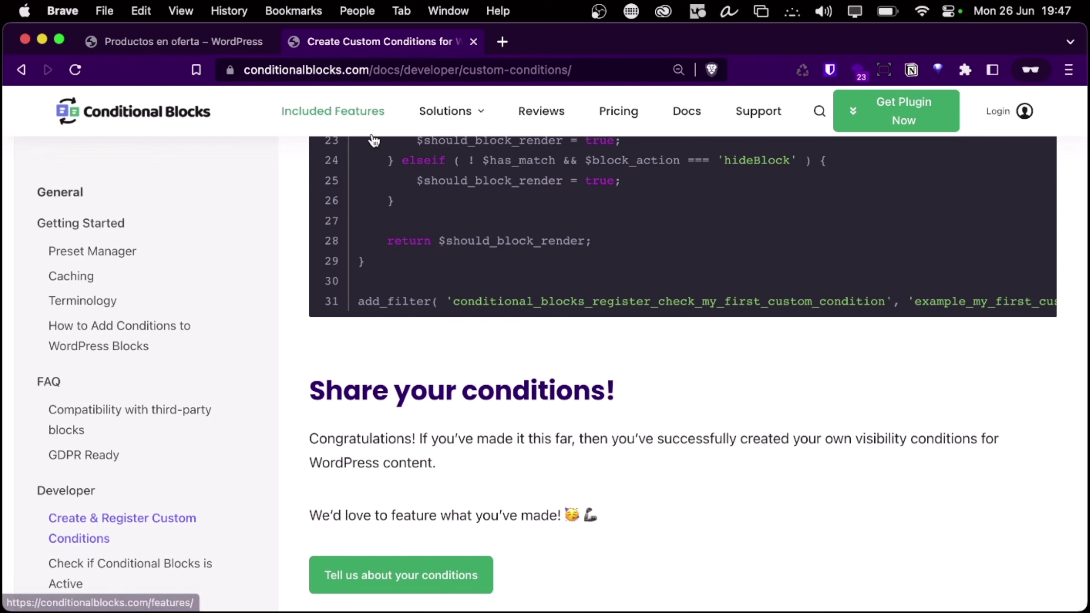
{"action": "left_click", "coordinate": [439, 65]}
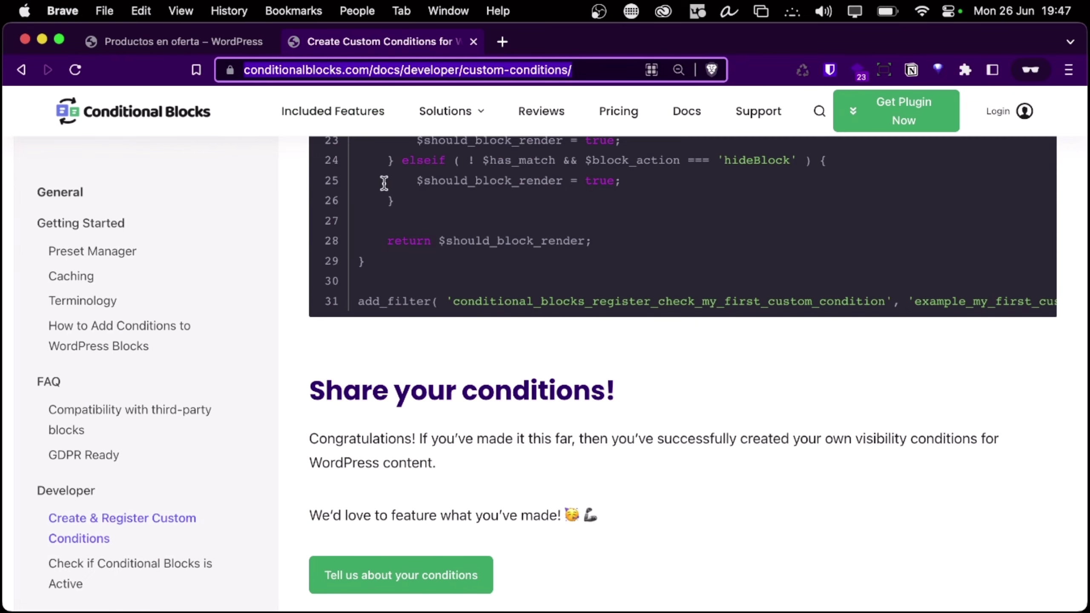
{"action": "key", "text": "super+Tab"}
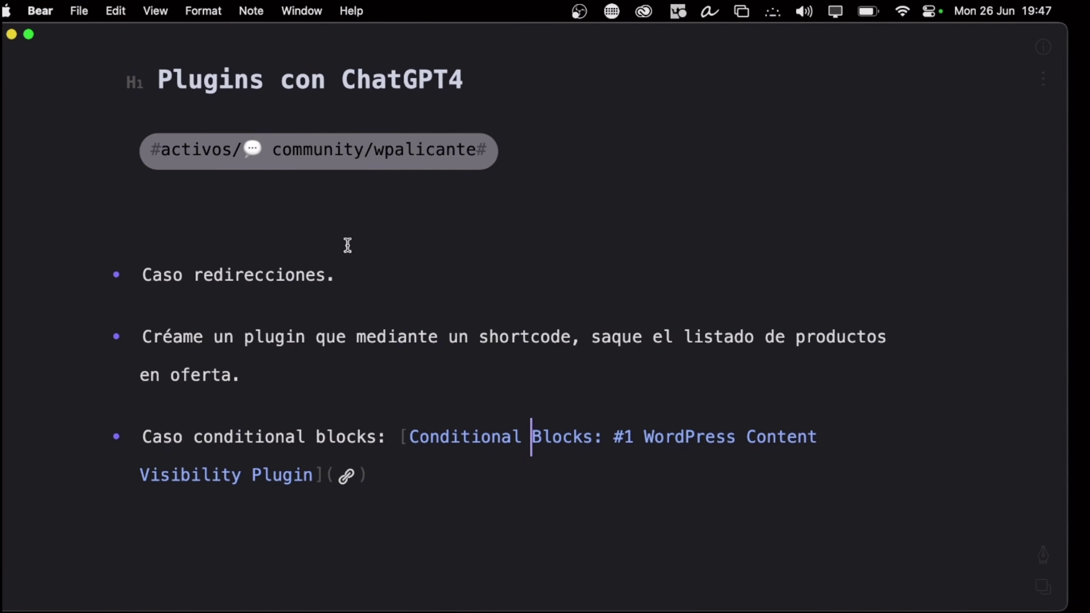
{"action": "key", "text": "ctrl+Left"}
{"action": "key", "text": "ctrl+Left"}
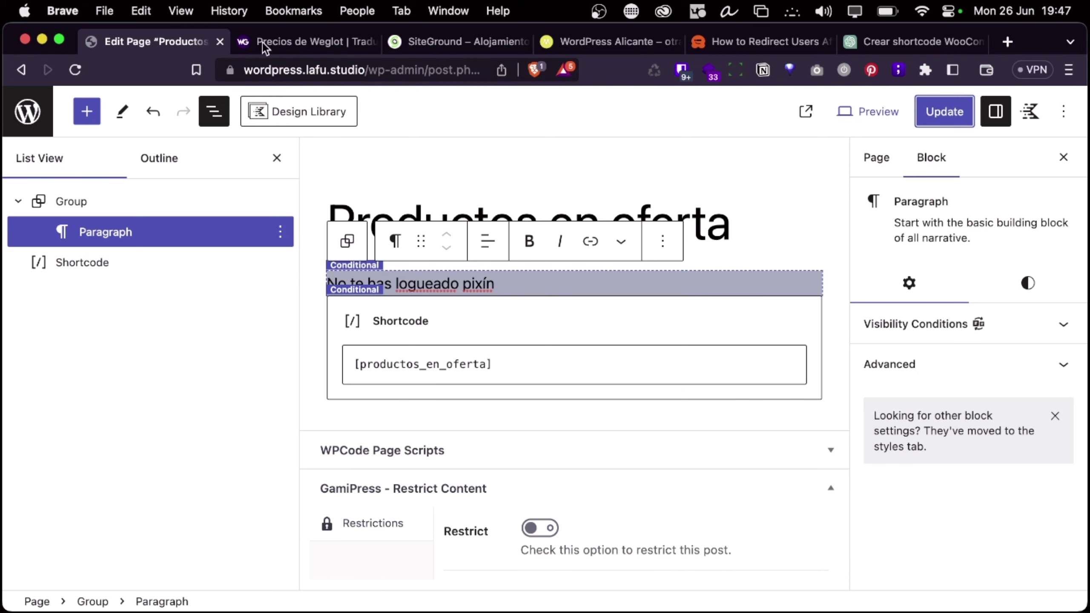
{"action": "left_click", "coordinate": [307, 40]}
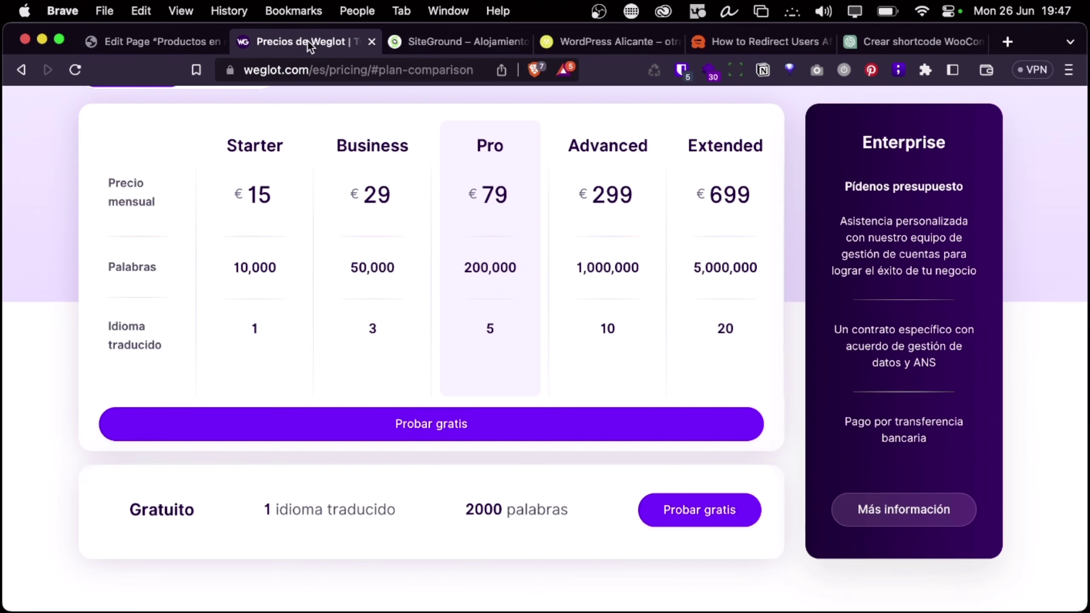
{"action": "left_click", "coordinate": [437, 44]}
{"action": "left_click", "coordinate": [661, 38]}
{"action": "left_click", "coordinate": [772, 43]}
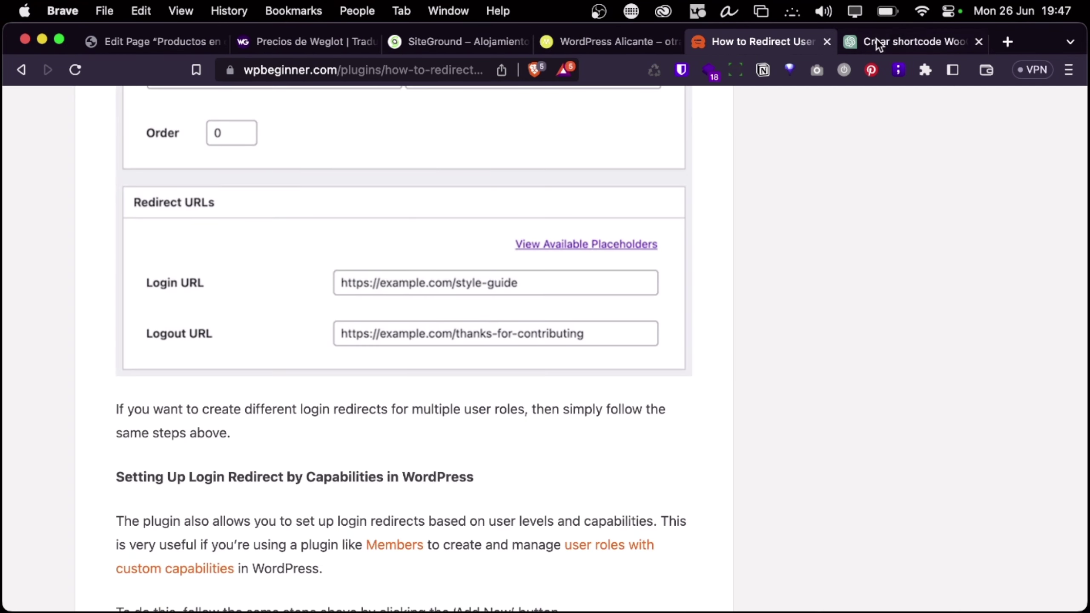
{"action": "left_click", "coordinate": [879, 43]}
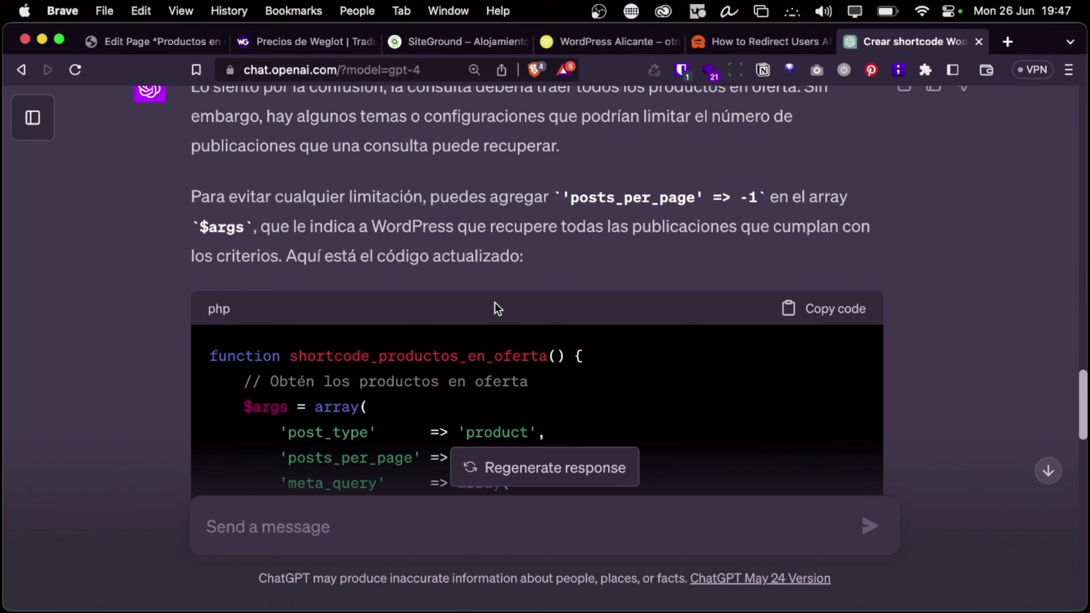
{"action": "key", "text": "ctrl+Right"}
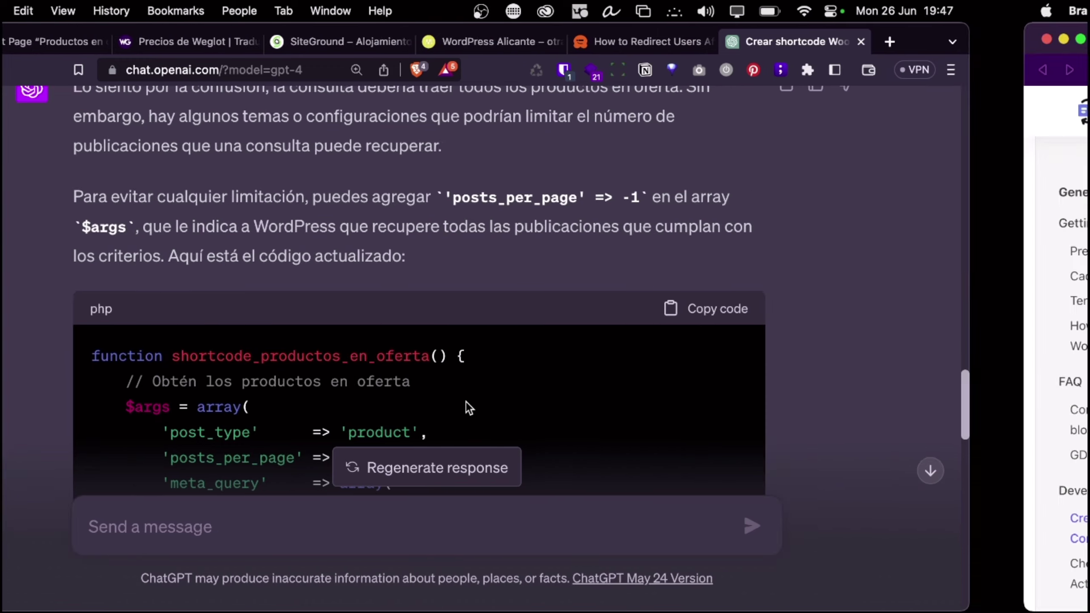
{"action": "scroll", "coordinate": [571, 380], "scroll_direction": "up", "scroll_amount": 15}
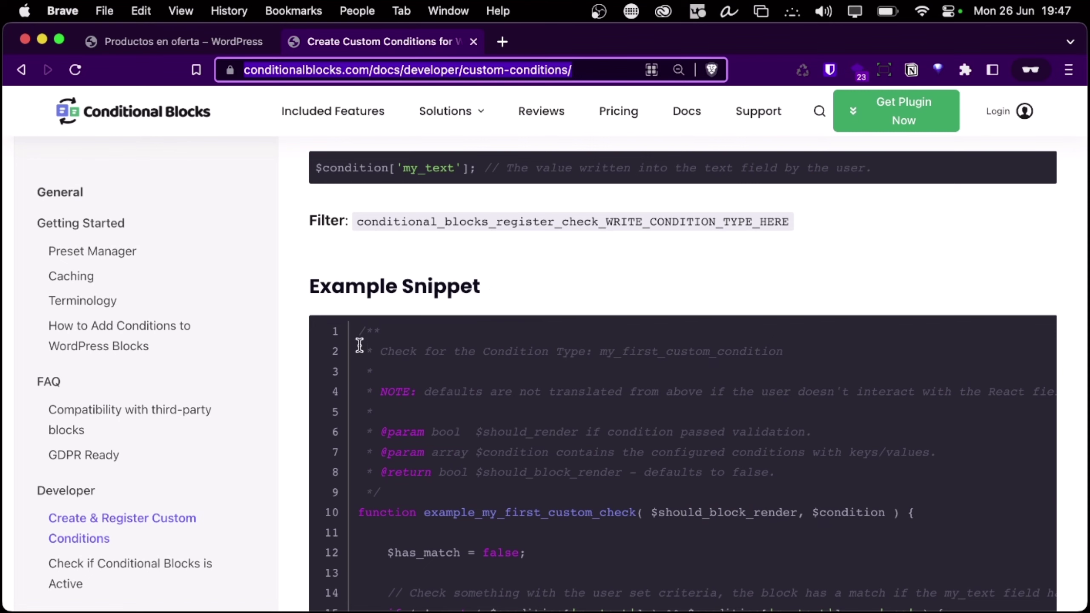
Select the whole 31-line Example Snippet code in the docs and bring ChatGPT back to front
{"action": "left_click_drag", "start_coordinate": [359, 330], "coordinate": [1028, 179]}
{"action": "scroll", "coordinate": [500, 562], "scroll_direction": "down", "scroll_amount": 5}
{"action": "scroll", "coordinate": [500, 562], "scroll_direction": "down", "scroll_amount": 10}
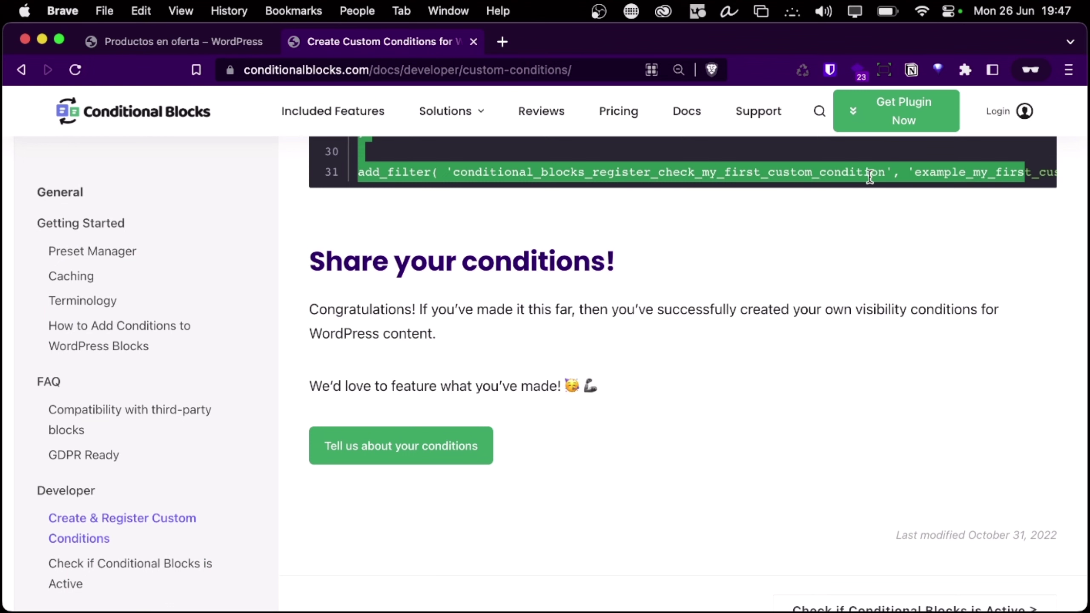
{"action": "scroll", "coordinate": [858, 175], "scroll_direction": "up", "scroll_amount": 1}
{"action": "triple_click", "coordinate": [852, 196]}
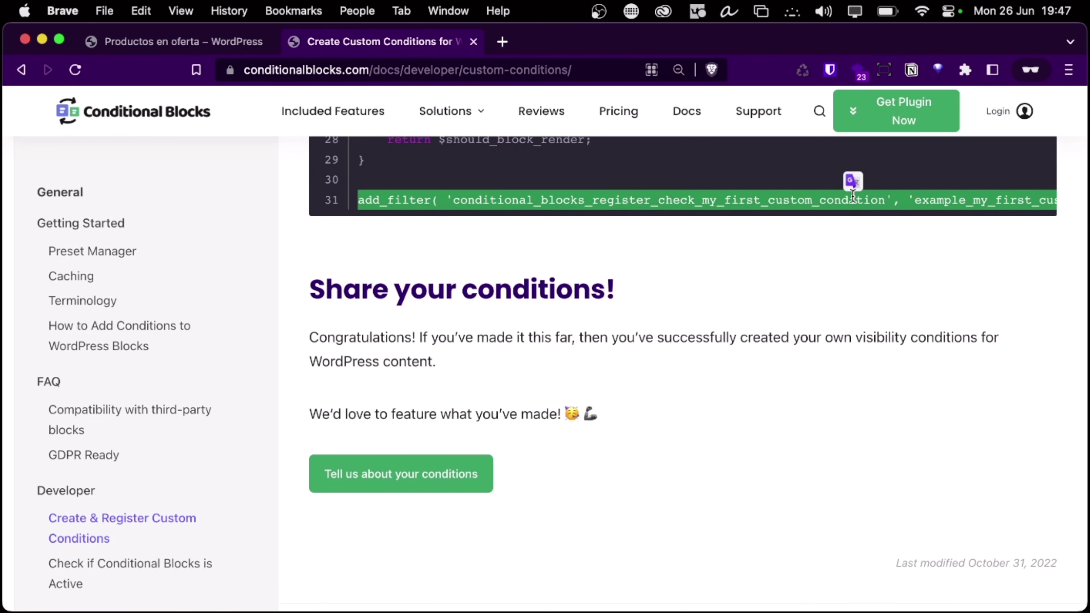
{"action": "key", "text": "super+a"}
{"action": "scroll", "coordinate": [733, 298], "scroll_direction": "up", "scroll_amount": 6}
{"action": "left_click", "coordinate": [719, 344]}
{"action": "scroll", "coordinate": [719, 344], "scroll_direction": "up", "scroll_amount": 12}
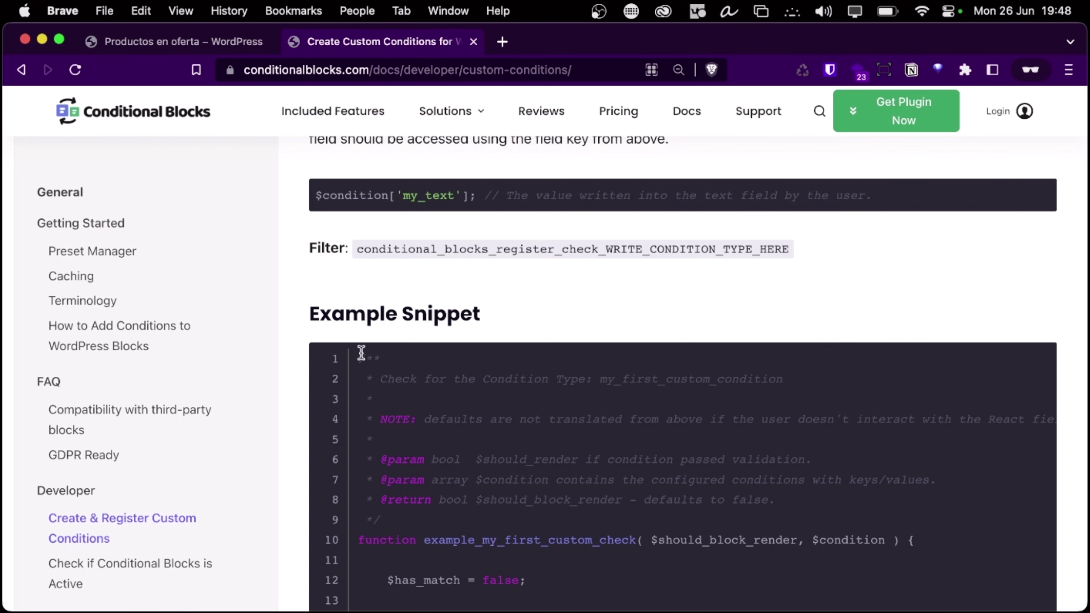
{"action": "left_click_drag", "start_coordinate": [360, 352], "coordinate": [1085, 554]}
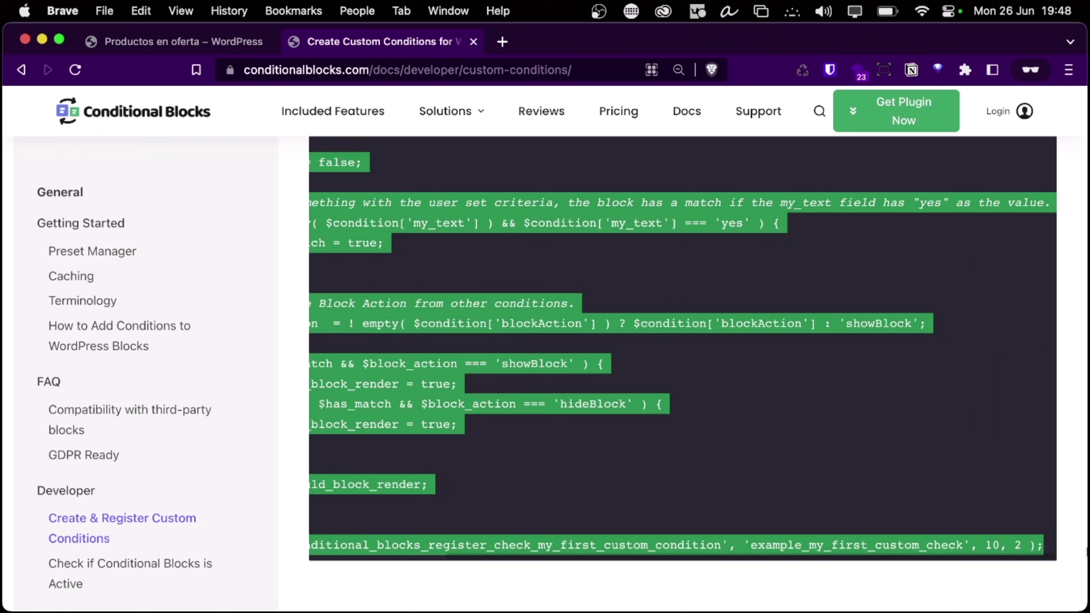
{"action": "scroll", "coordinate": [731, 411], "scroll_direction": "left", "scroll_amount": 5}
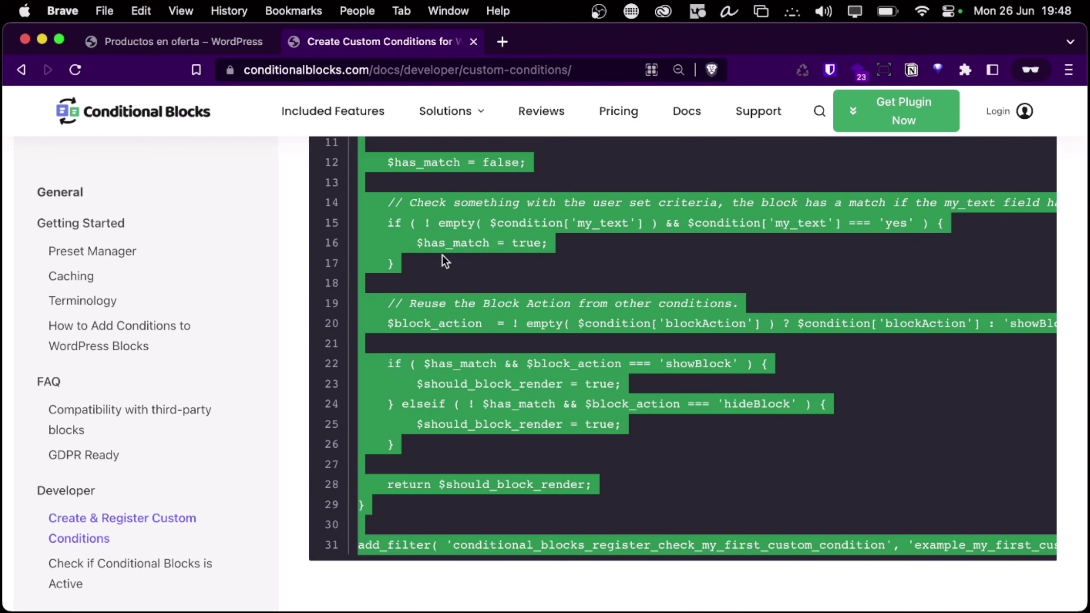
{"action": "key", "text": "ctrl+Left"}
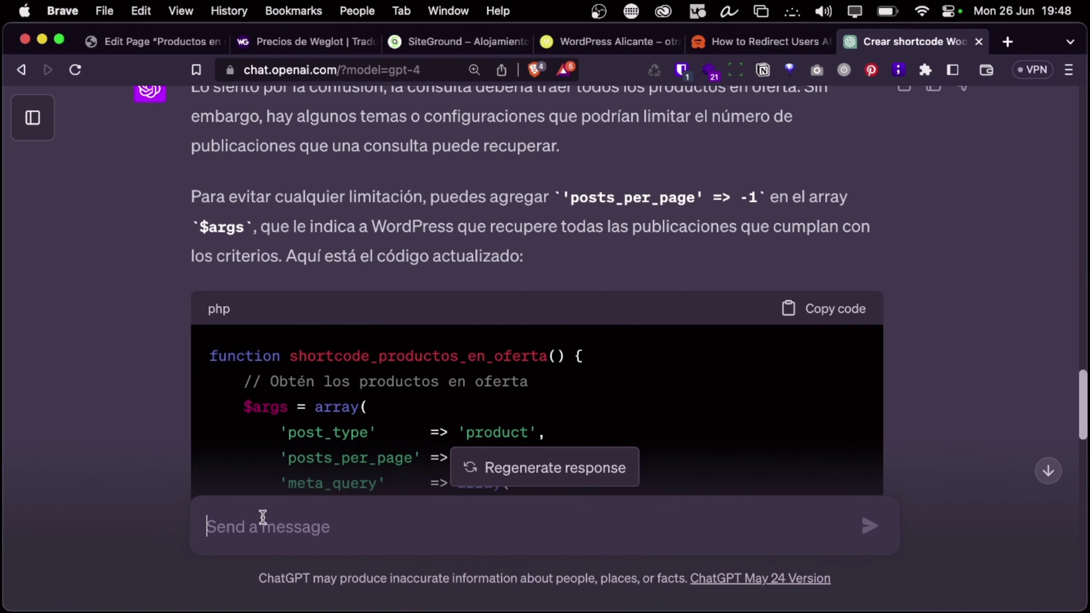
Write a request for a custom Conditional Blocks Pro condition following the example, pasting the snippet below
{"action": "type", "text": "Ok"}
{"action": "key", "text": "BackSpace"}
{"action": "key", "text": "BackSpace"}
{"action": "type", "text": "OJ"}
{"action": "key", "text": "BackSpace"}
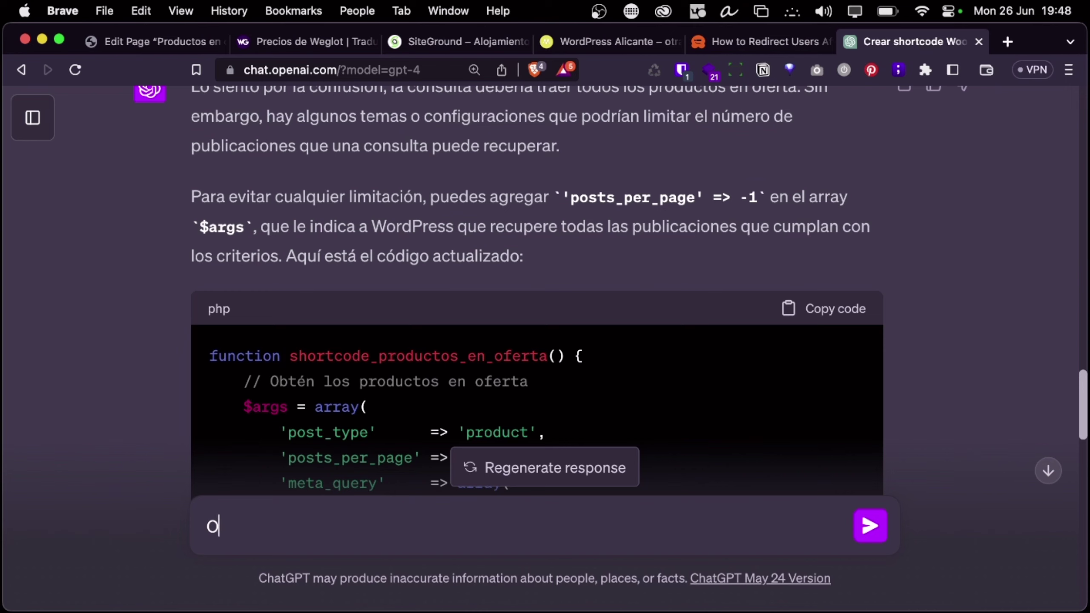
{"action": "type", "text": "k, quiero que co"}
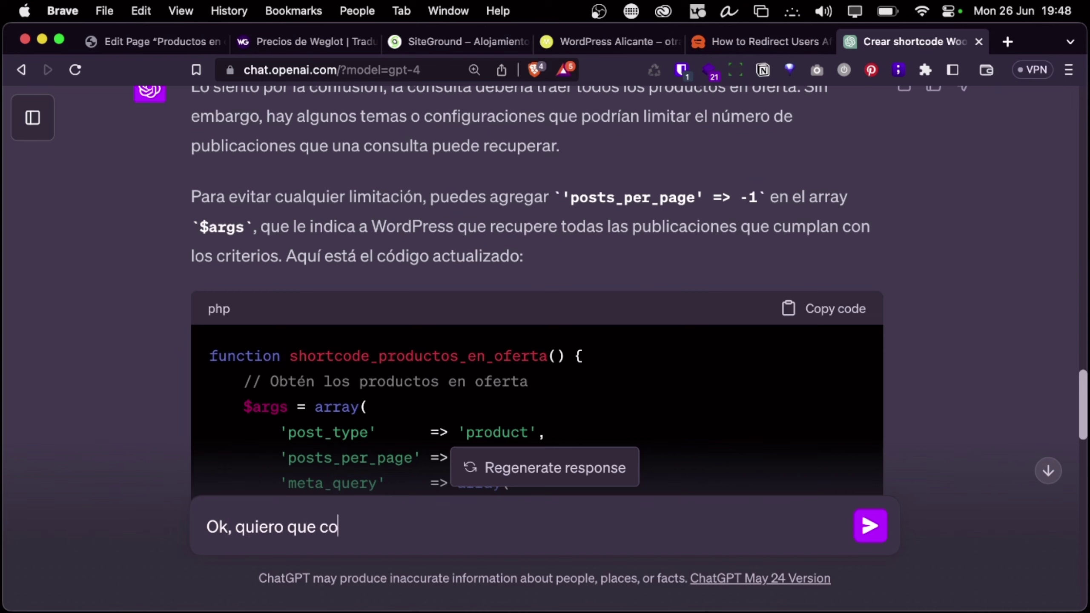
{"action": "key", "text": "BackSpace"}
{"action": "key", "text": "BackSpace"}
{"action": "type", "text": "me hagas"}
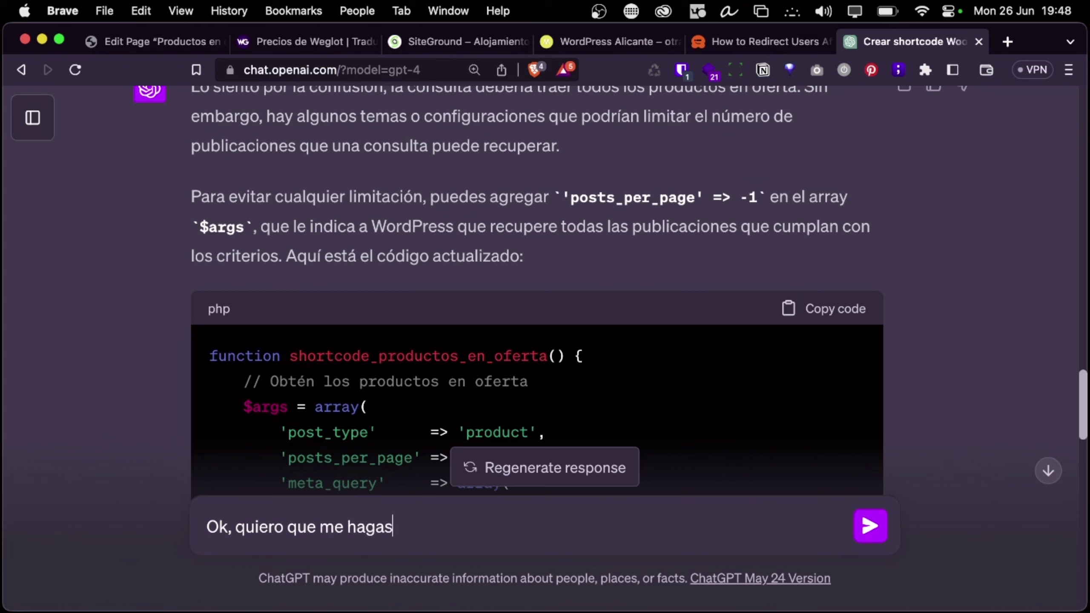
{"action": "type", "text": " una condició"}
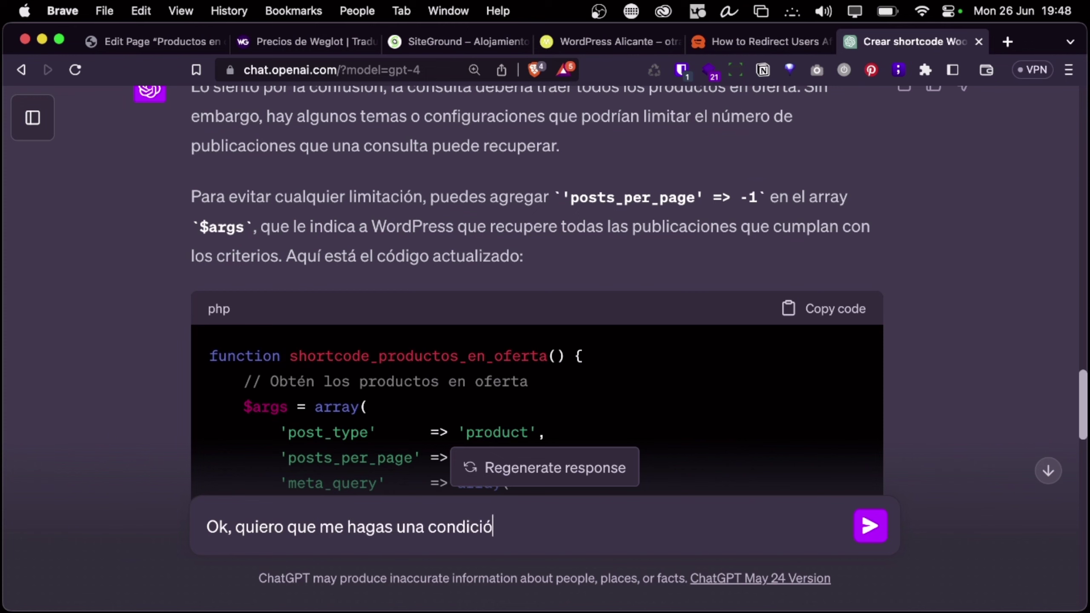
{"action": "type", "text": "n propia par"}
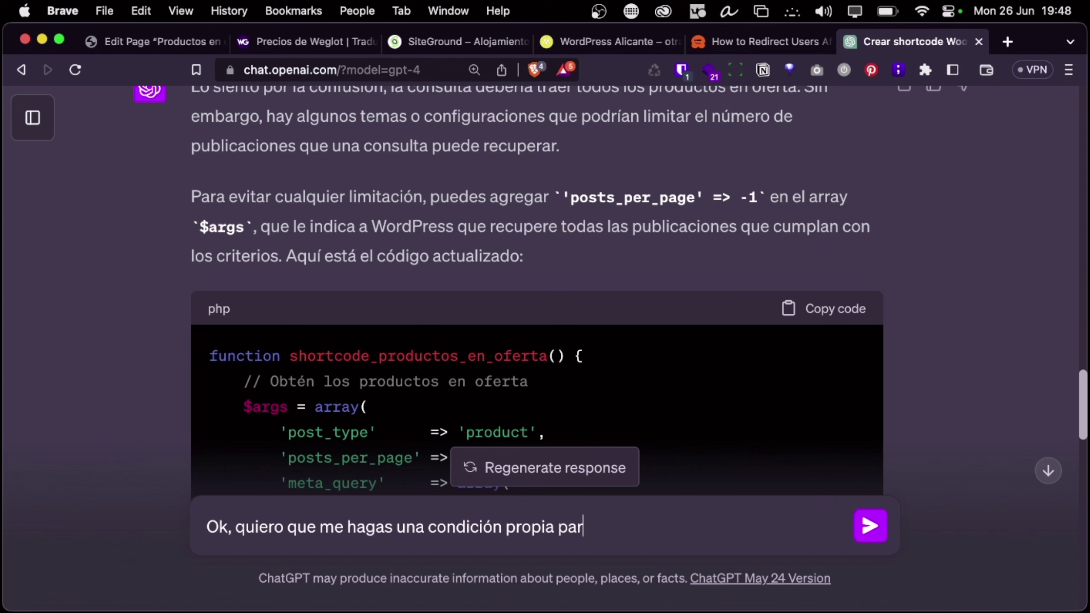
{"action": "type", "text": "a el plugin Con"}
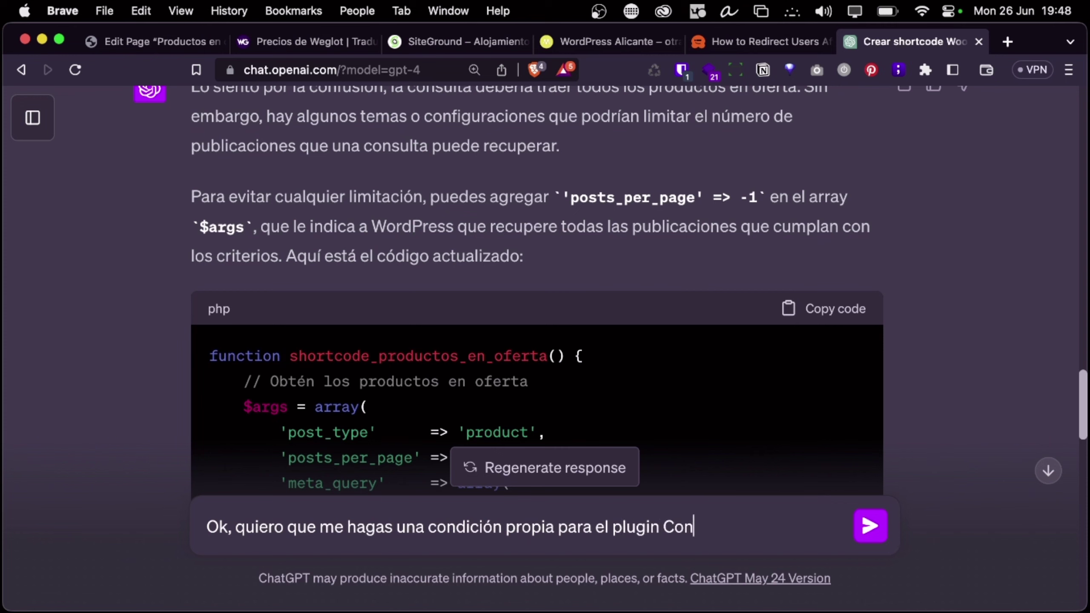
{"action": "type", "text": "ditional Block"}
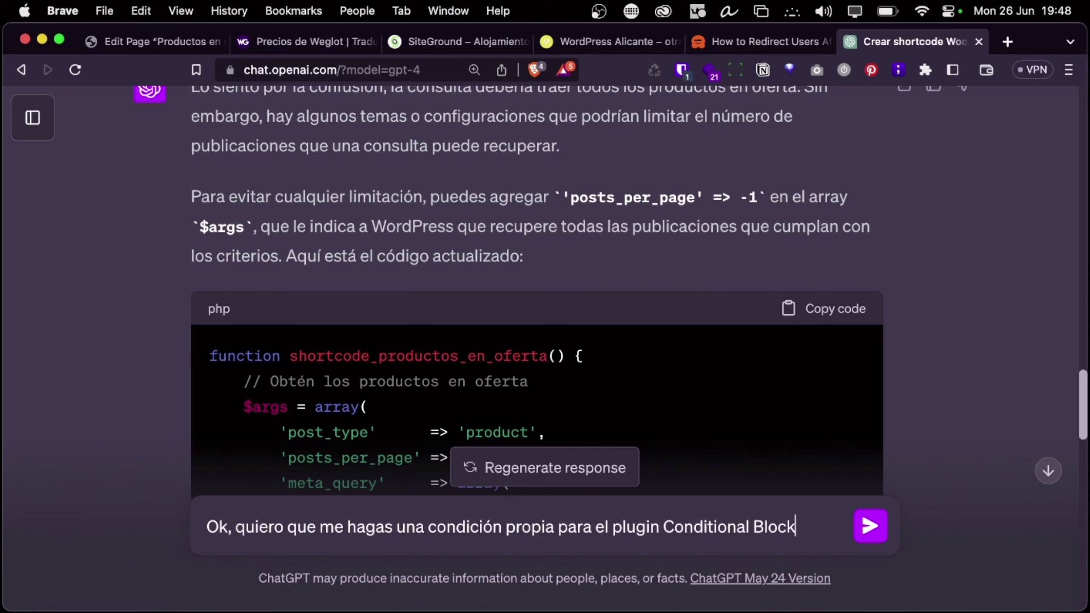
{"action": "type", "text": "s Pro, siguiendo ene"}
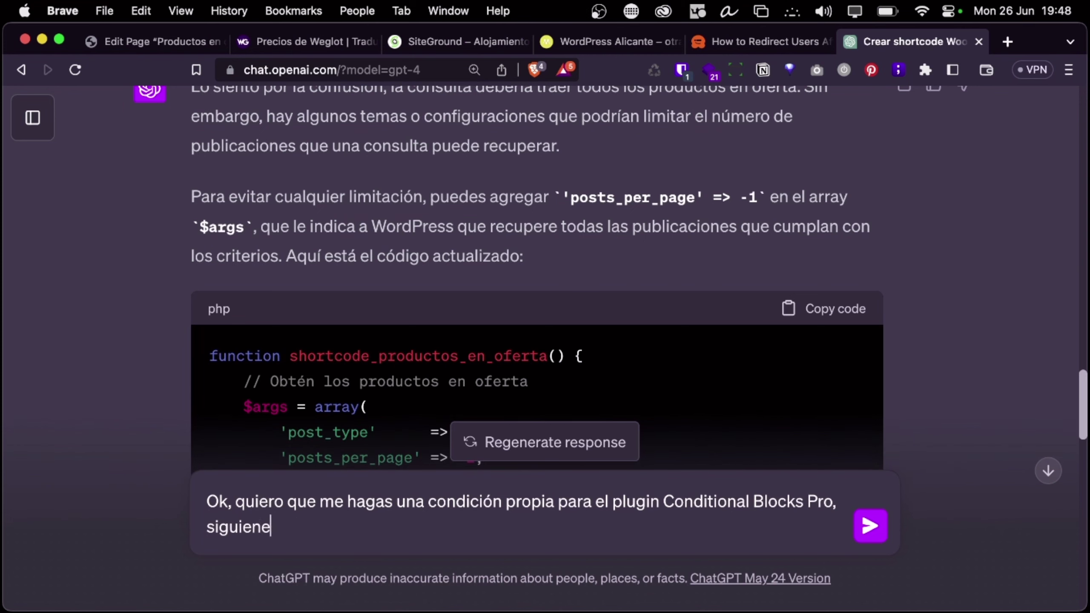
{"action": "key", "text": "BackSpace"}
{"action": "type", "text": "do el siguiente ejemplo:"}
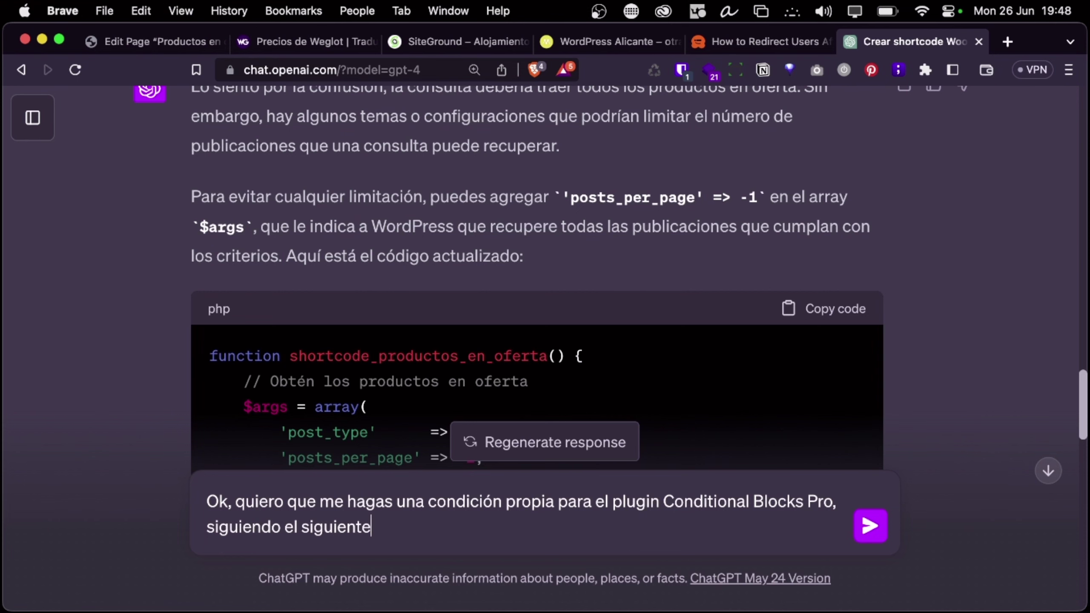
{"action": "key", "text": "shift+Return"}
{"action": "key", "text": "shift+Return"}
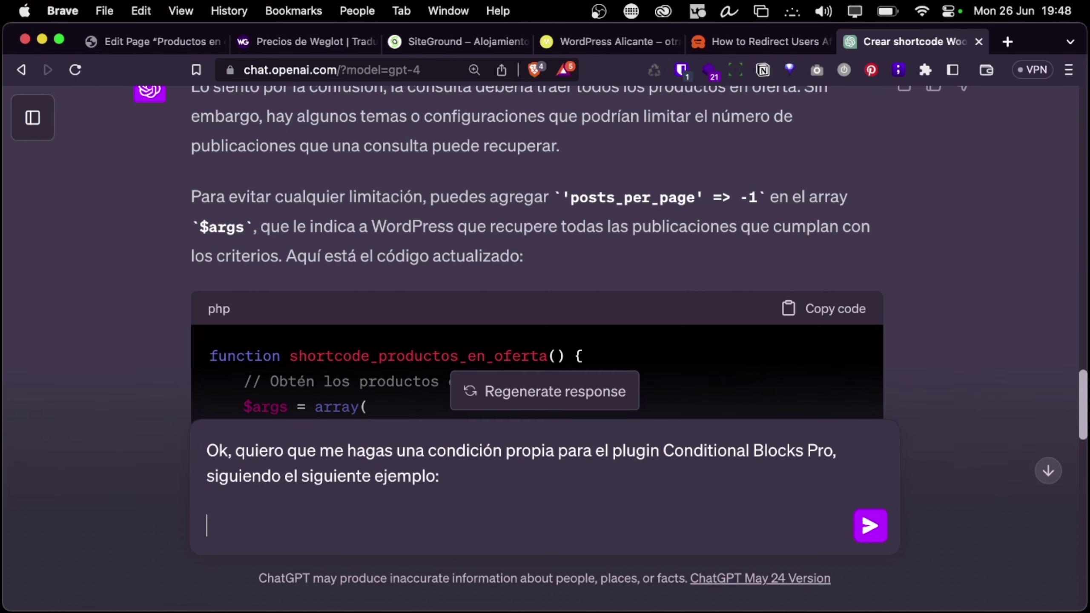
{"action": "key", "text": "super+v"}
Add 'que muestre el bloque solo si hay productos en oferta' to the request and send it
{"action": "scroll", "coordinate": [263, 428], "scroll_direction": "up", "scroll_amount": 5}
{"action": "scroll", "coordinate": [262, 428], "scroll_direction": "up", "scroll_amount": 10}
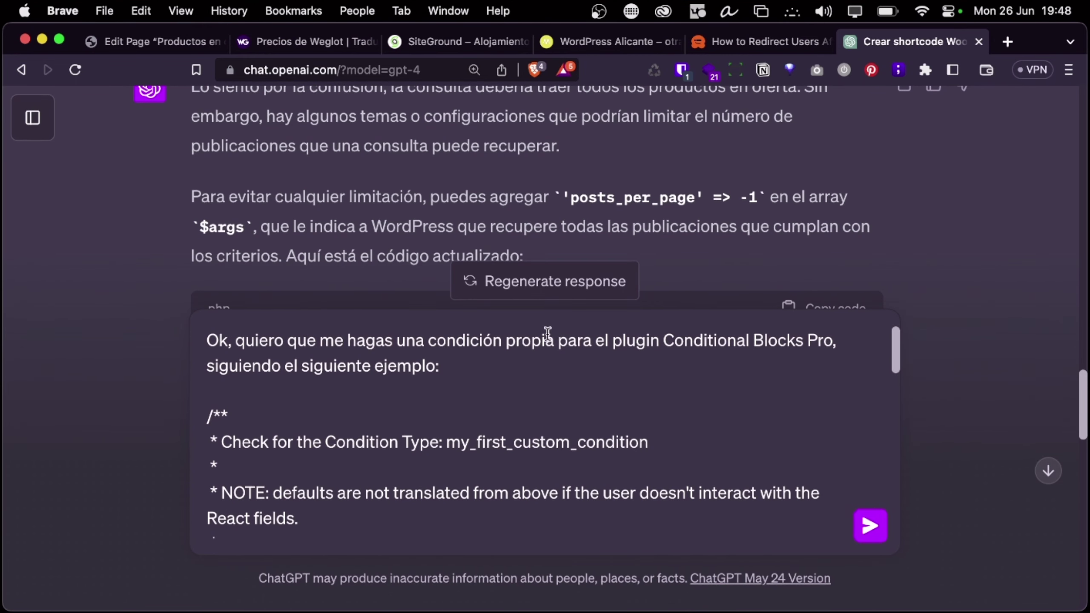
{"action": "left_click", "coordinate": [552, 340]}
{"action": "type", "text": "de"}
{"action": "key", "text": "BackSpace"}
{"action": "key", "text": "BackSpace"}
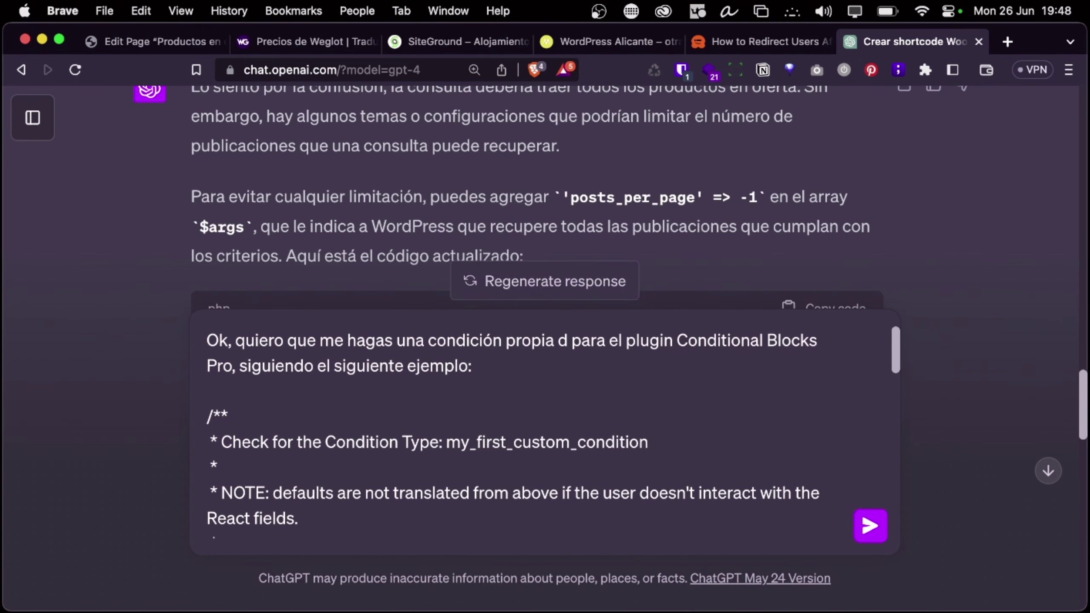
{"action": "left_click", "coordinate": [436, 366]}
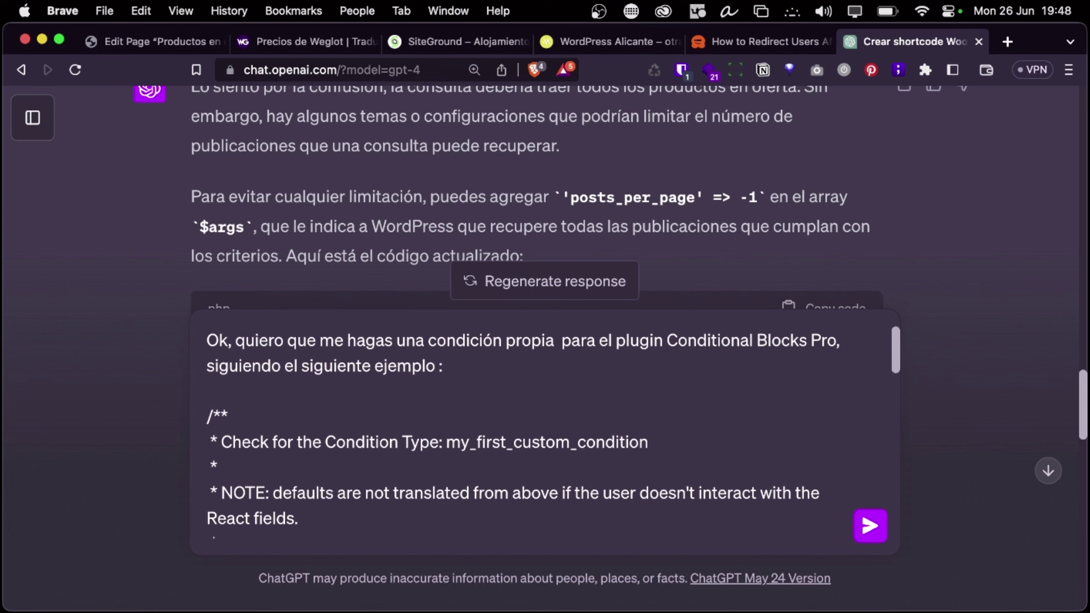
{"action": "type", "text": "que m"}
{"action": "type", "text": "uestre el bloque"}
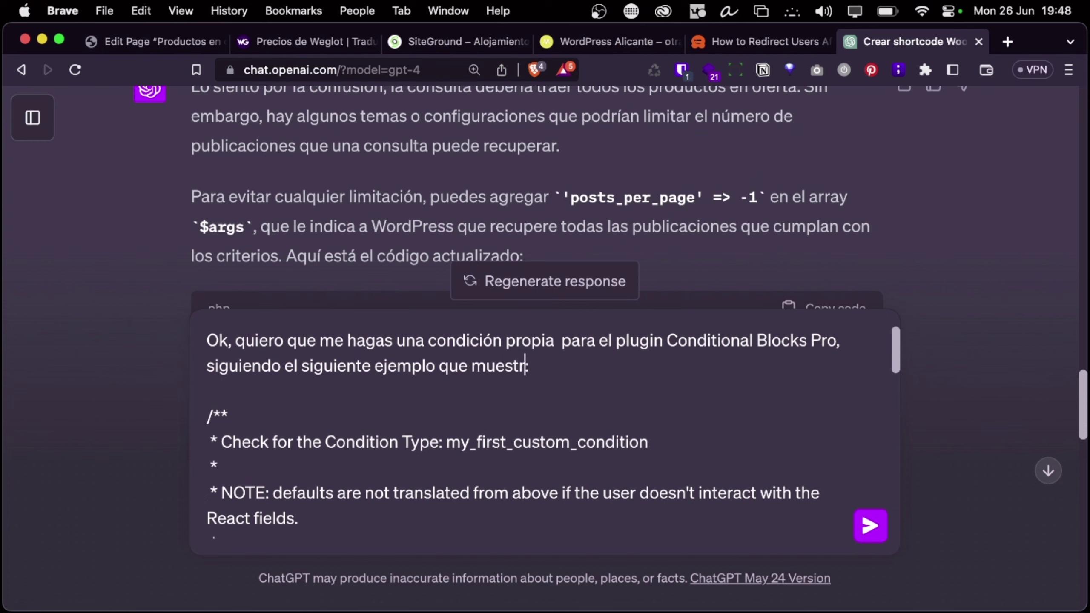
{"action": "type", "text": " solo si "}
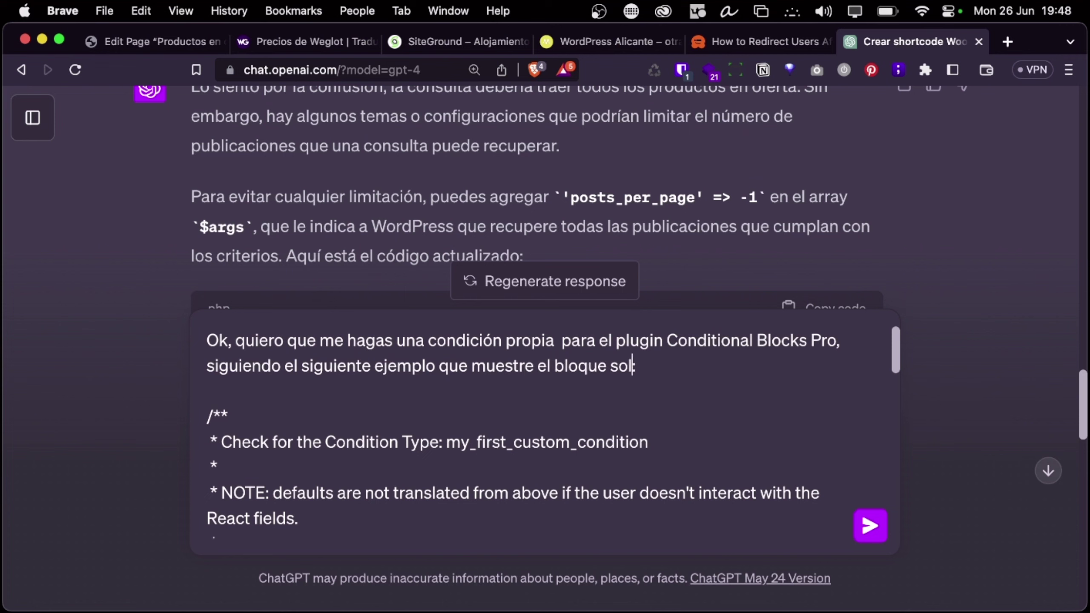
{"action": "type", "text": "hay product"}
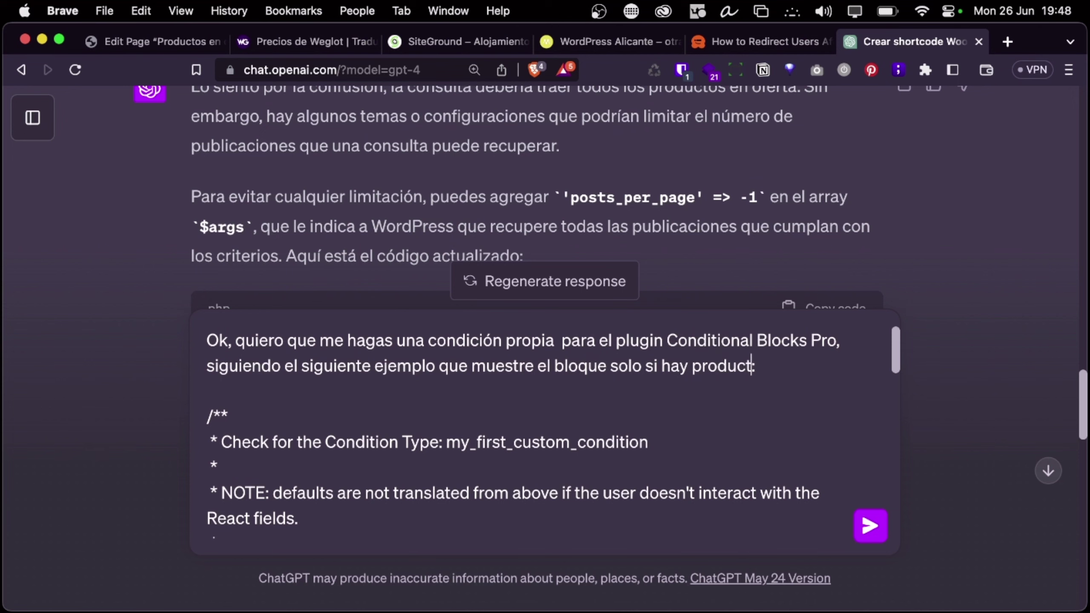
{"action": "type", "text": "os en ofertas:"}
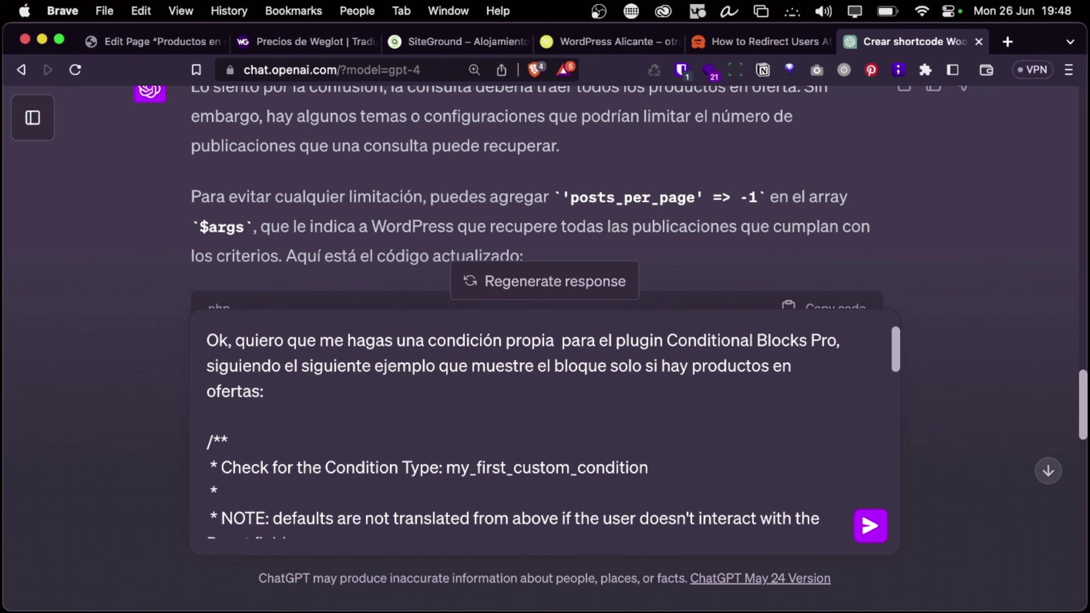
{"action": "key", "text": "BackSpace"}
{"action": "scroll", "coordinate": [217, 470], "scroll_direction": "down", "scroll_amount": 3}
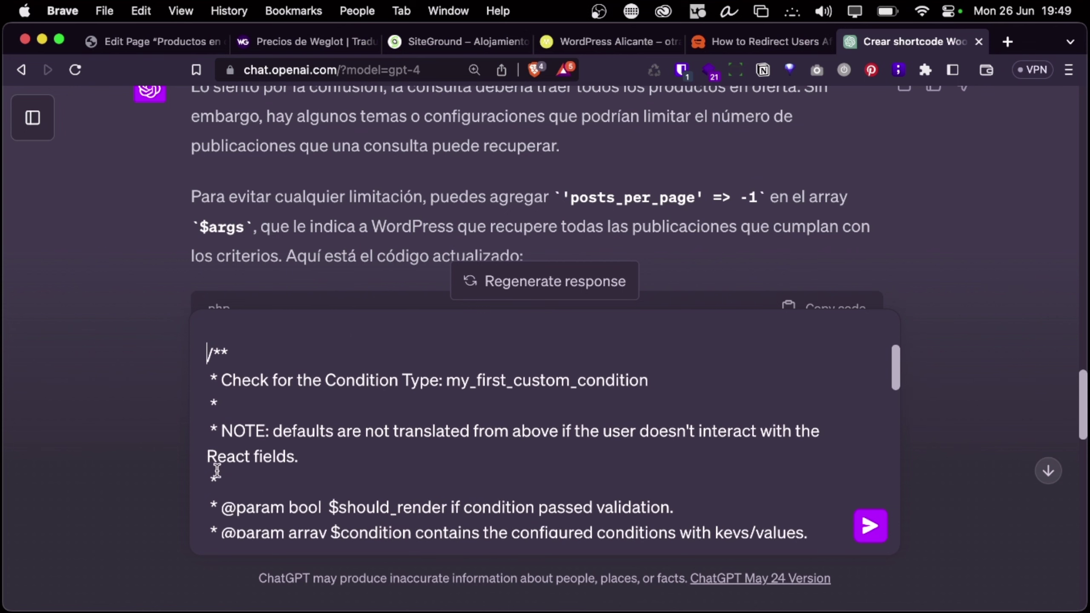
{"action": "scroll", "coordinate": [218, 429], "scroll_direction": "up", "scroll_amount": 3}
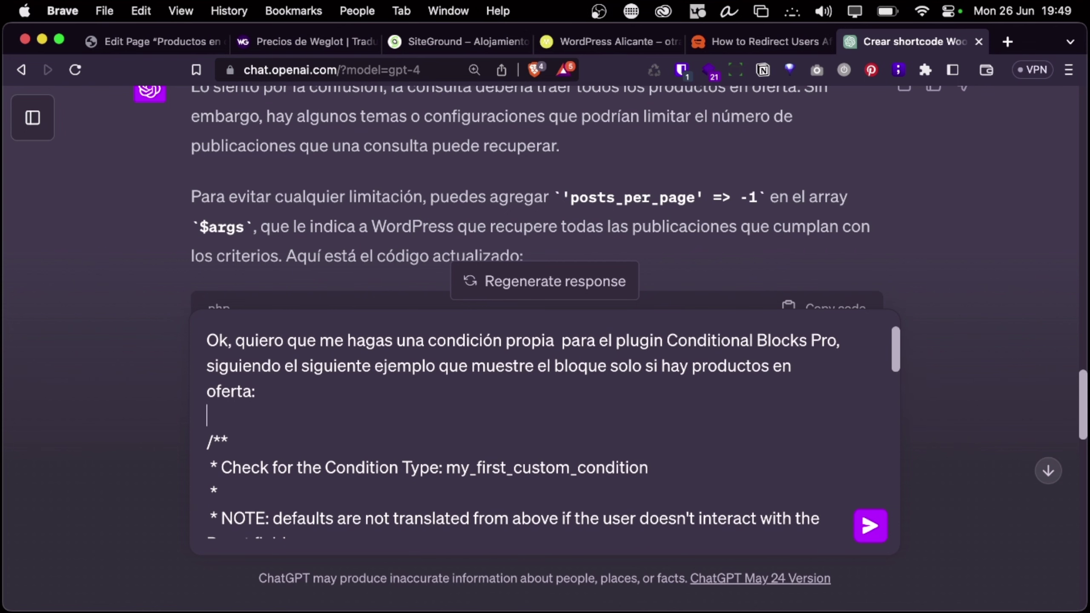
{"action": "key", "text": "Return"}
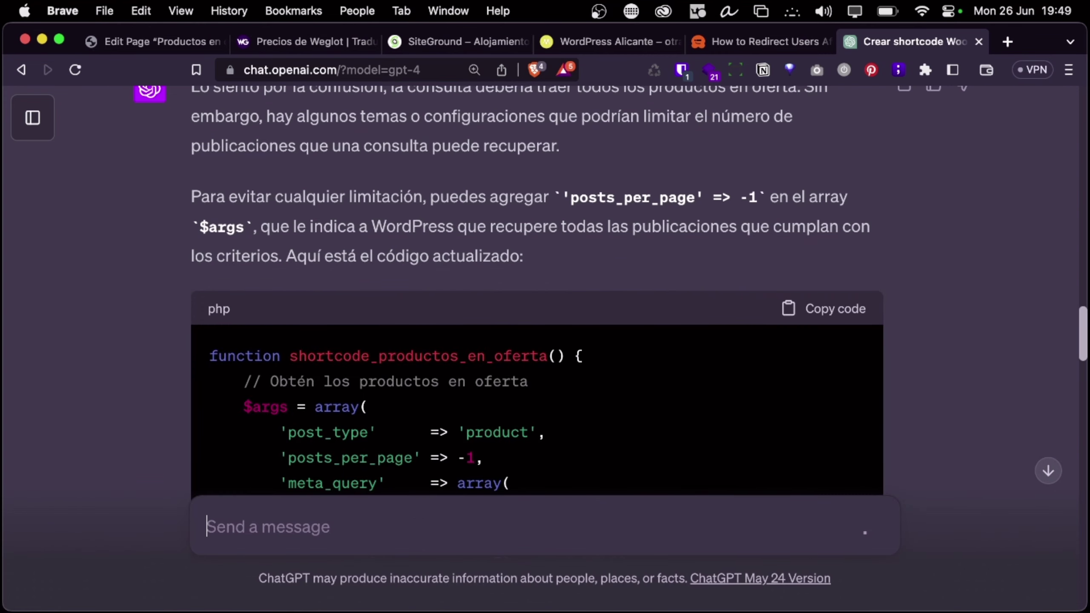
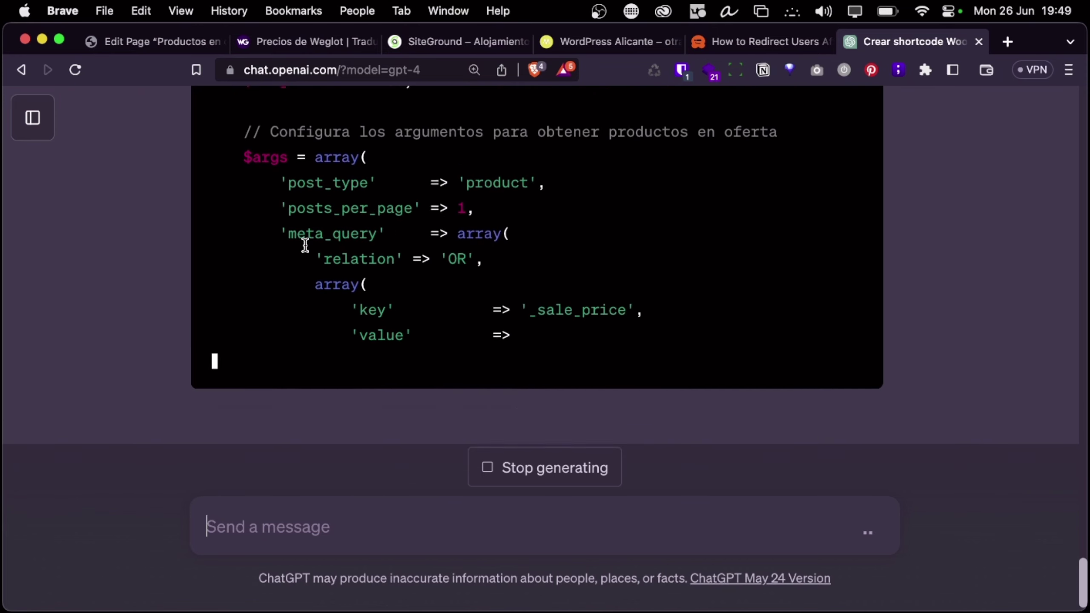
Scroll through ChatGPT's productos_en_oferta PHP code and select the add_filter registration line
{"action": "scroll", "coordinate": [421, 275], "scroll_direction": "up", "scroll_amount": 5}
{"action": "scroll", "coordinate": [427, 240], "scroll_direction": "up", "scroll_amount": 2}
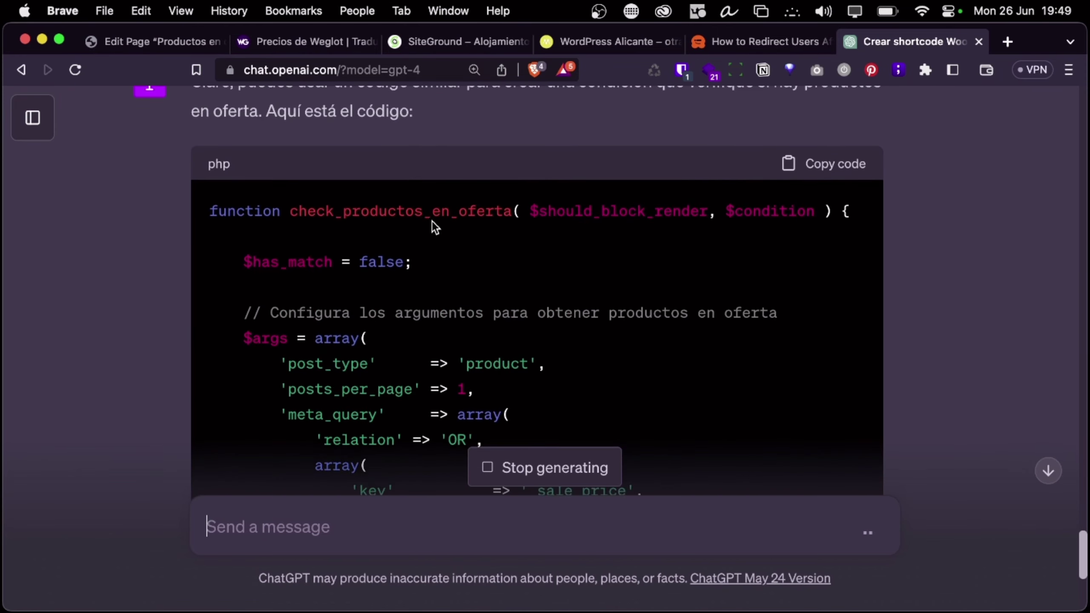
{"action": "scroll", "coordinate": [432, 221], "scroll_direction": "up", "scroll_amount": 6}
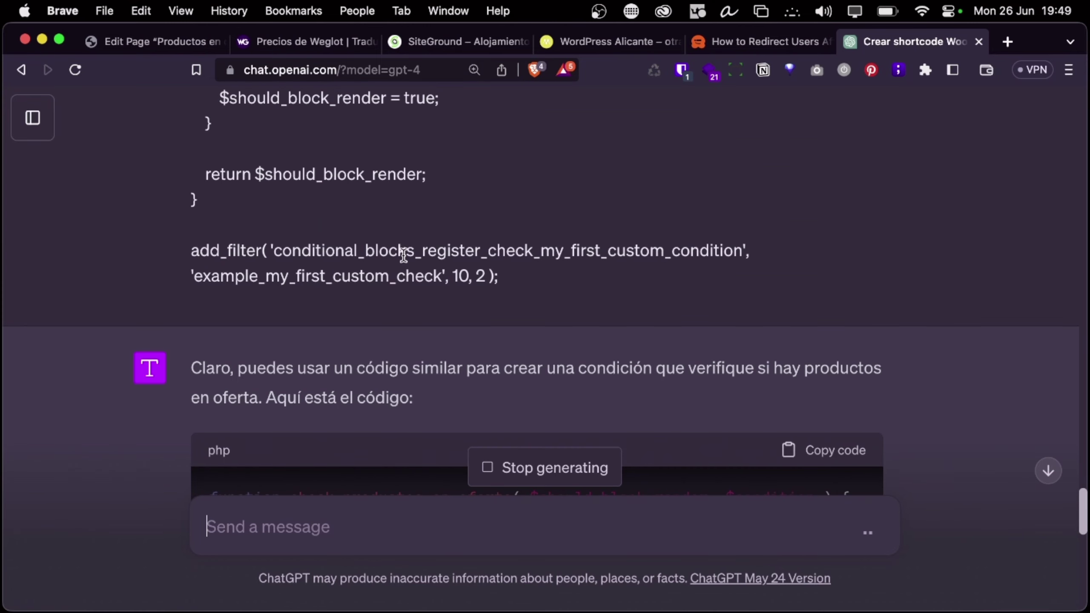
{"action": "scroll", "coordinate": [404, 346], "scroll_direction": "down", "scroll_amount": 3}
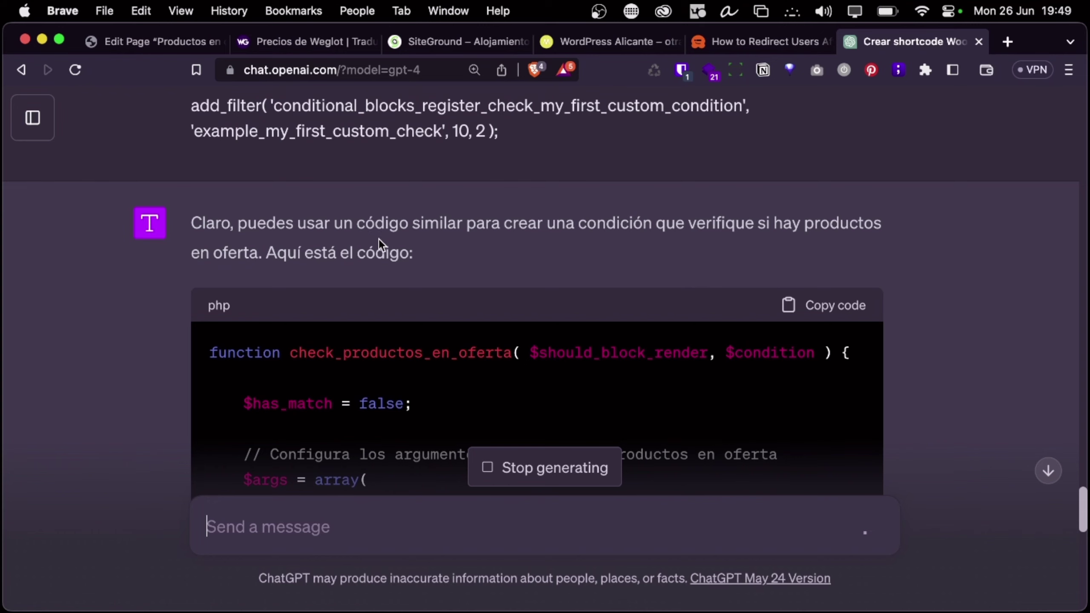
{"action": "scroll", "coordinate": [361, 270], "scroll_direction": "down", "scroll_amount": 1}
{"action": "scroll", "coordinate": [361, 270], "scroll_direction": "down", "scroll_amount": 15}
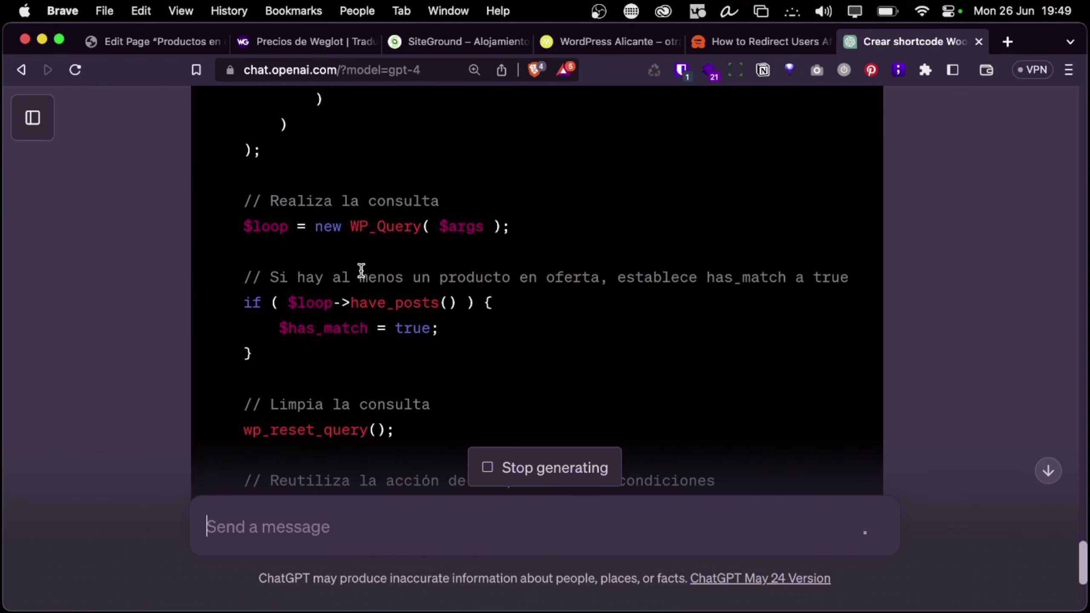
{"action": "scroll", "coordinate": [361, 270], "scroll_direction": "down", "scroll_amount": 7}
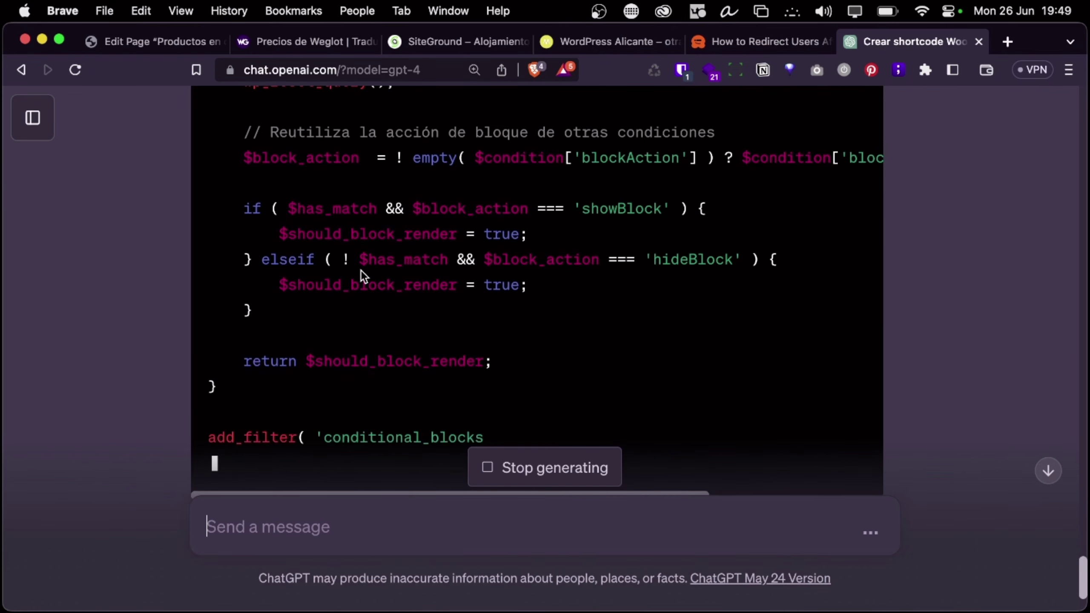
{"action": "scroll", "coordinate": [361, 269], "scroll_direction": "down", "scroll_amount": 1}
{"action": "scroll", "coordinate": [361, 269], "scroll_direction": "down", "scroll_amount": 3}
{"action": "triple_click", "coordinate": [475, 297]}
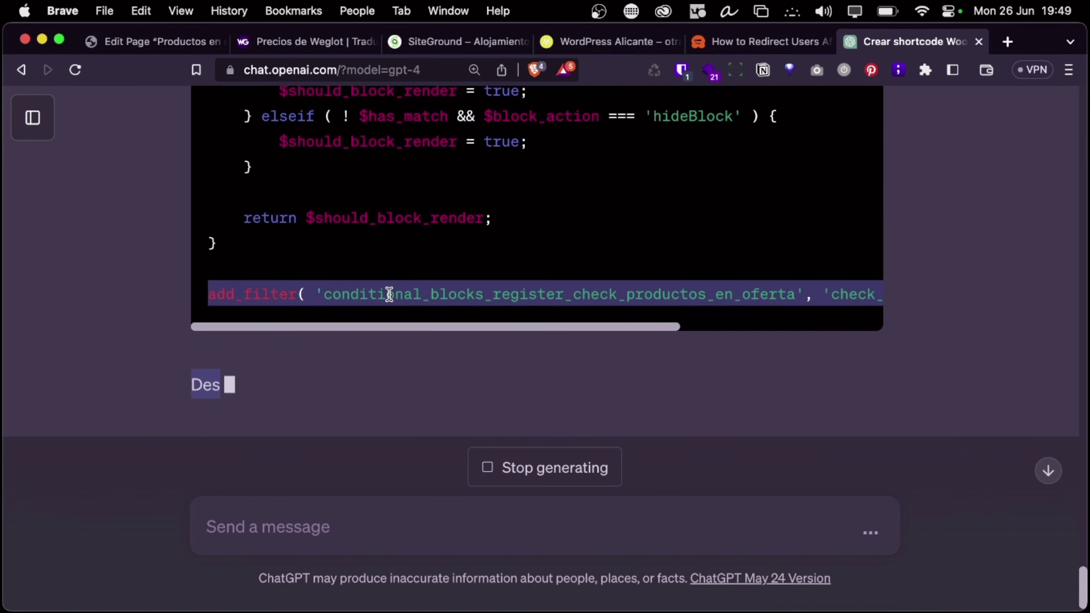
{"action": "left_click_drag", "start_coordinate": [420, 322], "coordinate": [351, 339]}
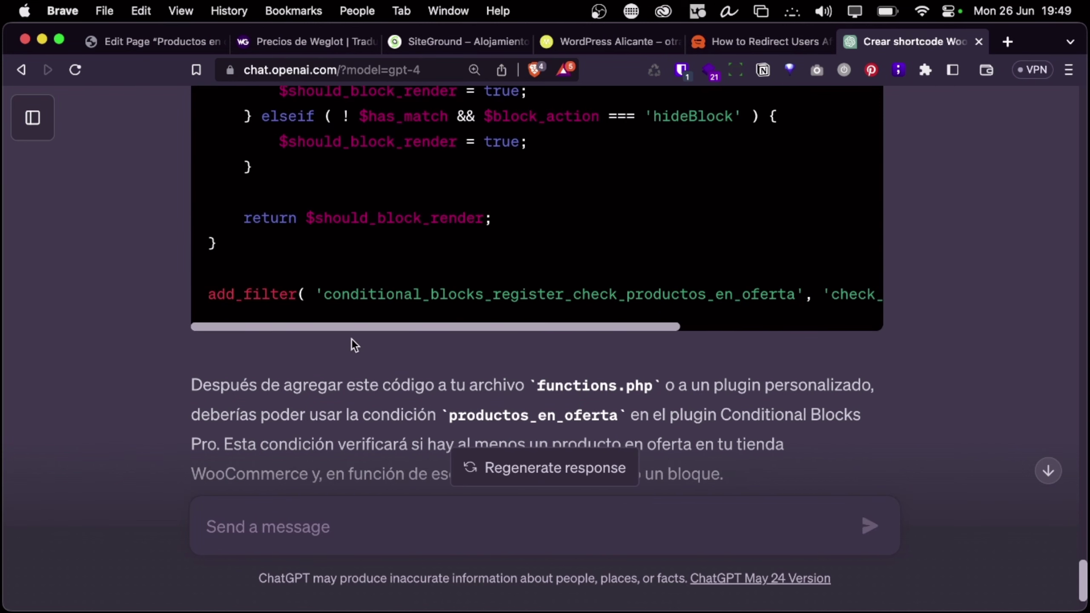
Select the productos_en_oferta and conditional_blocks_register_check_productos_en_oferta hook names to compare
{"action": "double_click", "coordinate": [389, 294]}
{"action": "scroll", "coordinate": [389, 286], "scroll_direction": "up", "scroll_amount": 7}
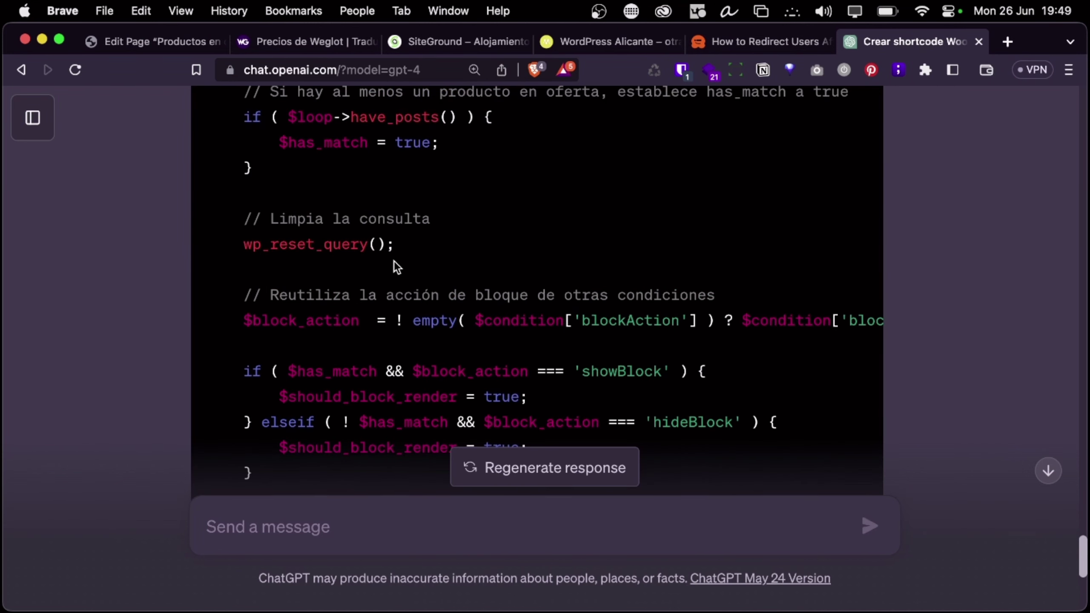
{"action": "scroll", "coordinate": [406, 221], "scroll_direction": "up", "scroll_amount": 5}
{"action": "scroll", "coordinate": [406, 219], "scroll_direction": "up", "scroll_amount": 3}
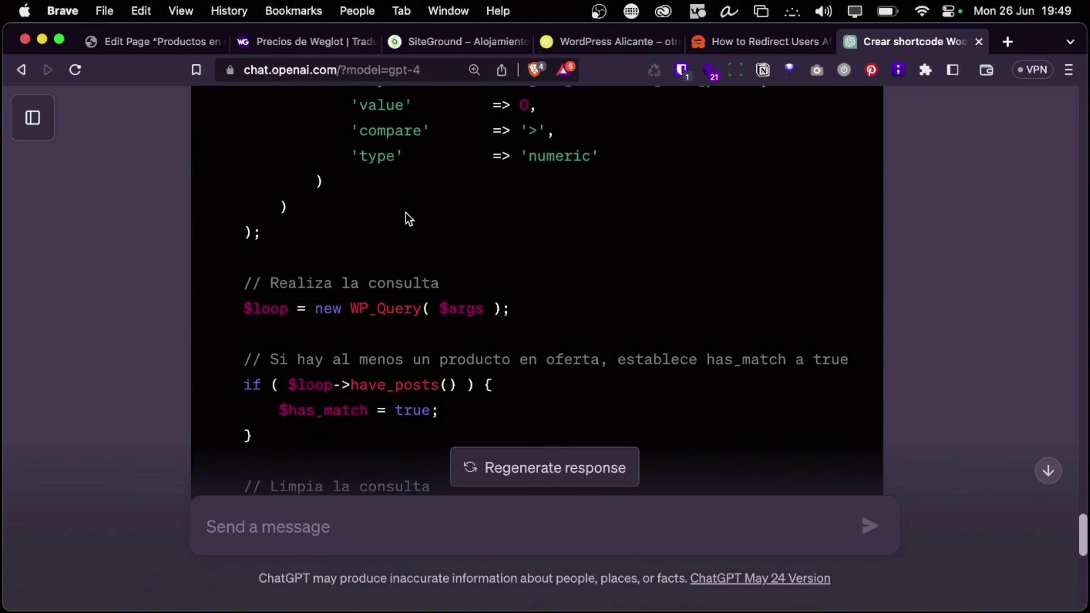
{"action": "scroll", "coordinate": [425, 173], "scroll_direction": "down", "scroll_amount": 6}
{"action": "scroll", "coordinate": [426, 174], "scroll_direction": "down", "scroll_amount": 10}
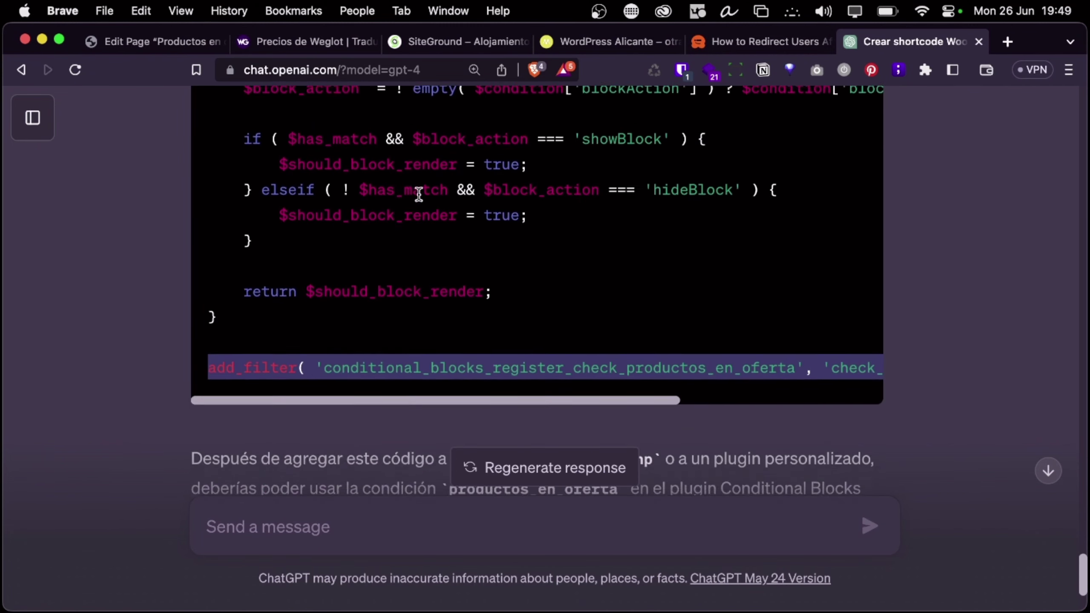
{"action": "left_click", "coordinate": [387, 223]}
{"action": "double_click", "coordinate": [390, 251]}
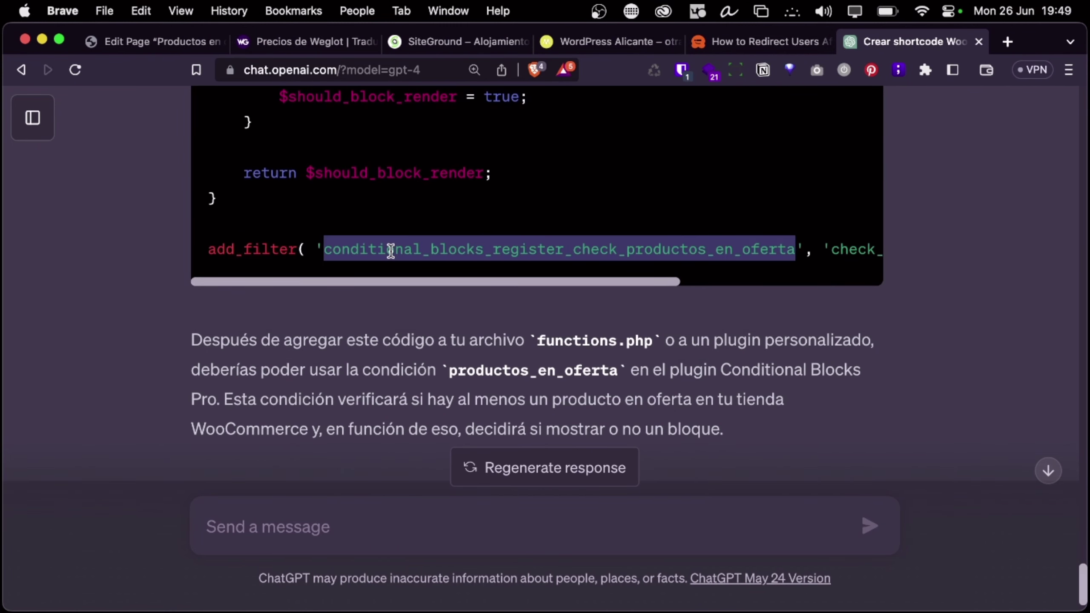
{"action": "scroll", "coordinate": [636, 372], "scroll_direction": "up", "scroll_amount": 15}
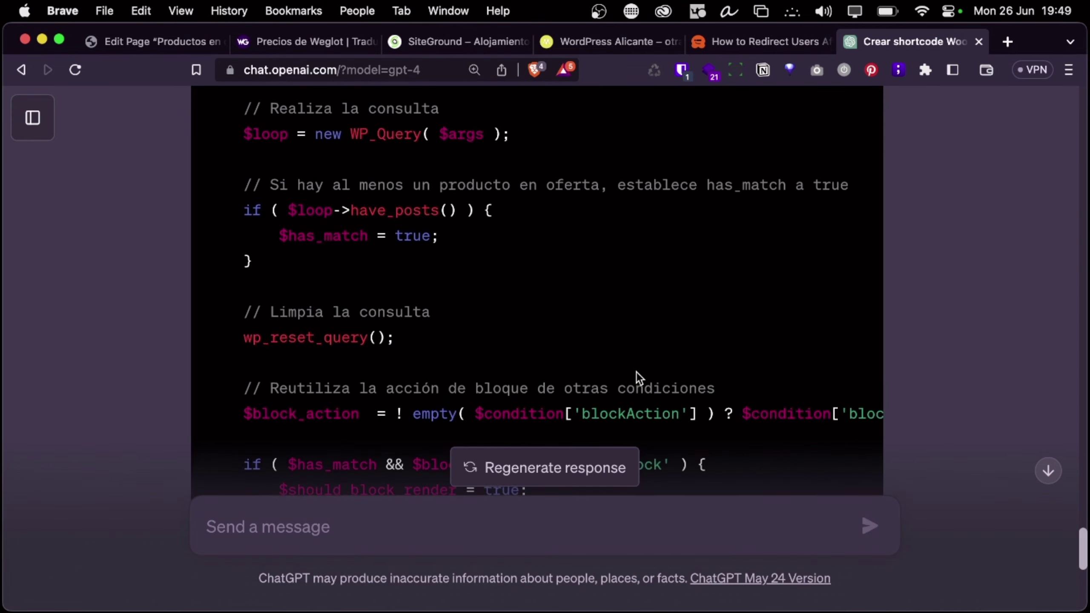
{"action": "scroll", "coordinate": [638, 370], "scroll_direction": "up", "scroll_amount": 10}
{"action": "scroll", "coordinate": [635, 372], "scroll_direction": "down", "scroll_amount": 20}
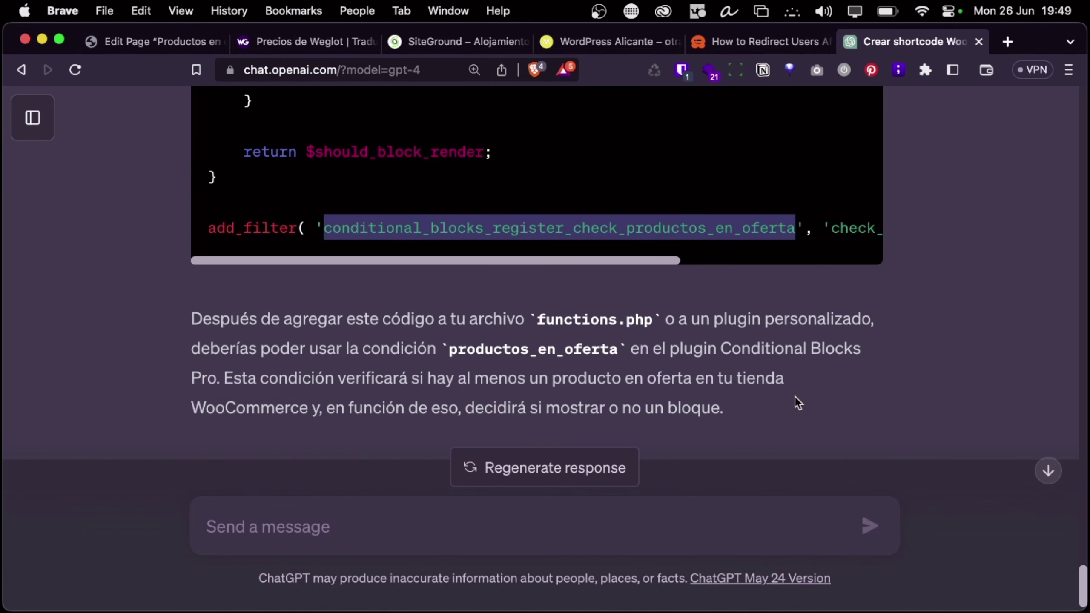
{"action": "scroll", "coordinate": [699, 387], "scroll_direction": "up", "scroll_amount": 5}
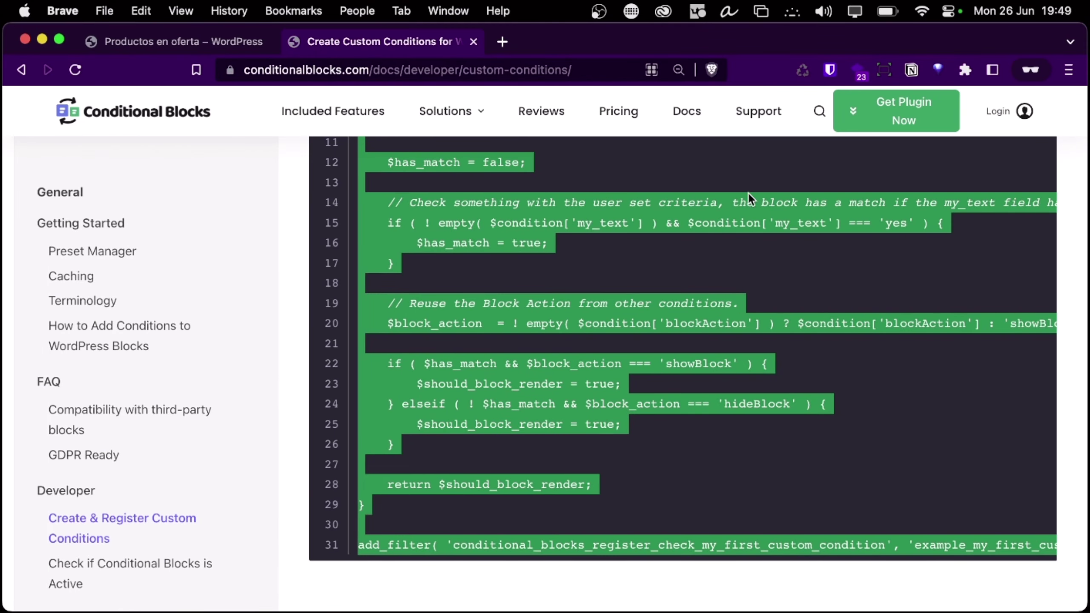
Look for a saved Conditional Blocks login in the password manager, then close the login tab
{"action": "left_click", "coordinate": [1015, 109]}
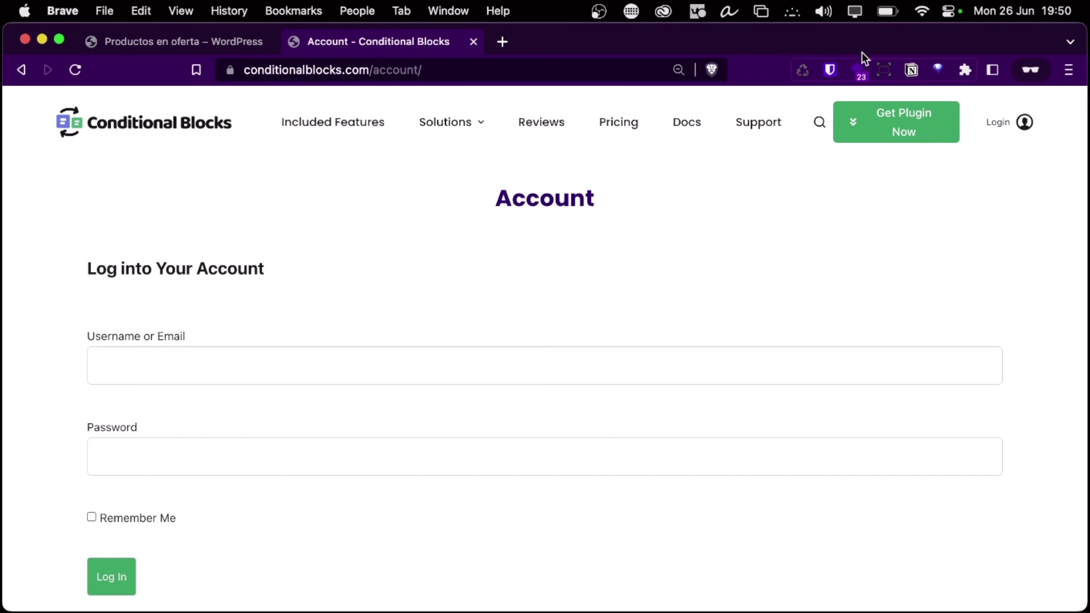
{"action": "left_click", "coordinate": [829, 70]}
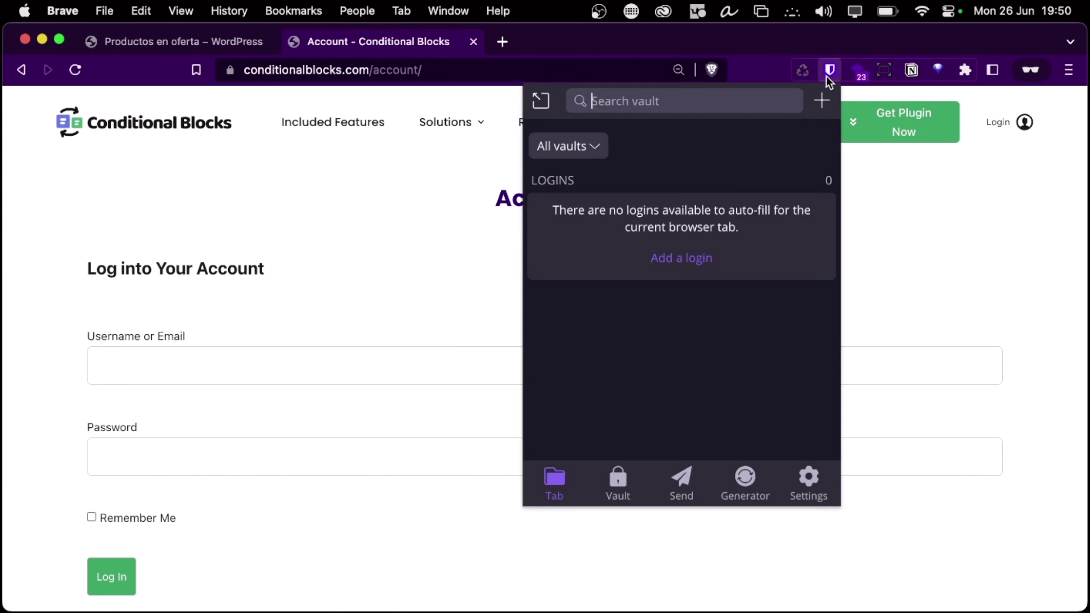
{"action": "left_click", "coordinate": [372, 249]}
{"action": "left_click", "coordinate": [473, 41]}
{"action": "key", "text": "ctrl+Left"}
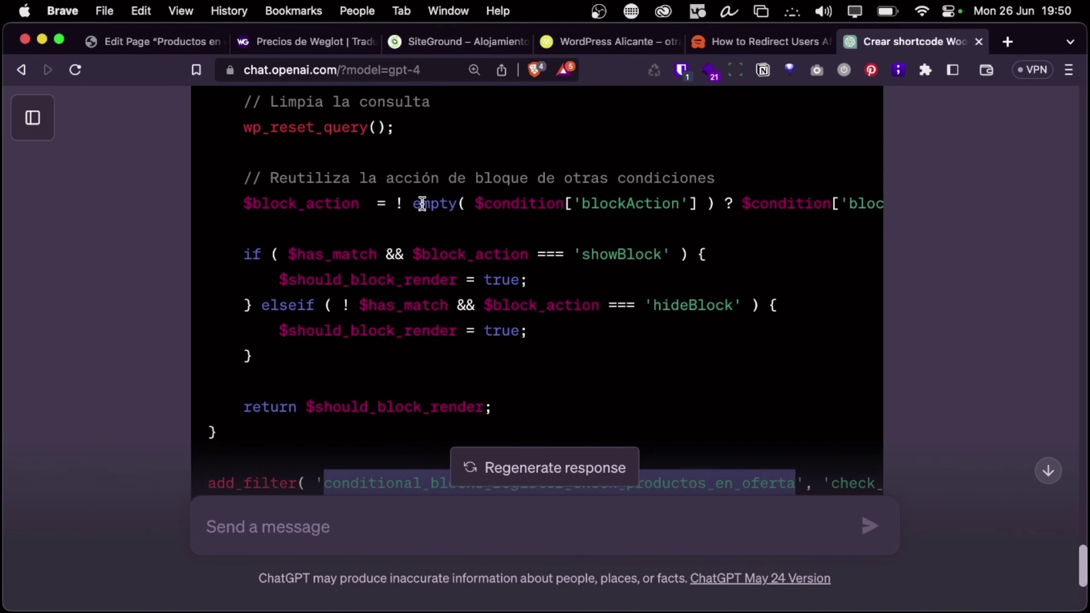
Open the conditionalblocks.com account login page and search saved logins for 'condition'
{"action": "left_click", "coordinate": [1006, 43]}
{"action": "type", "text": "condi"}
{"action": "key", "text": "Return"}
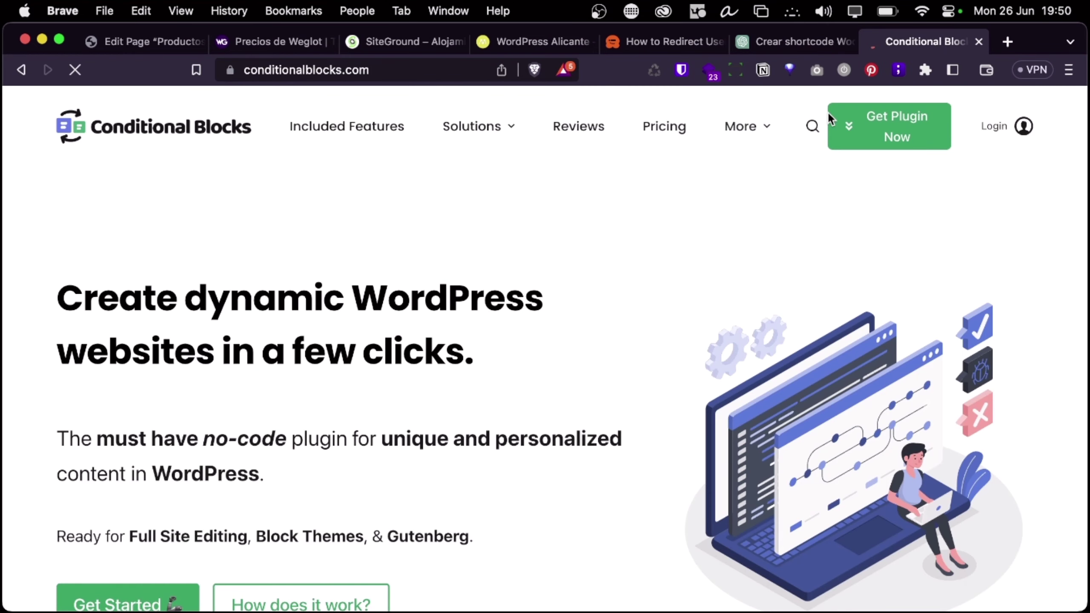
{"action": "left_click", "coordinate": [1008, 127]}
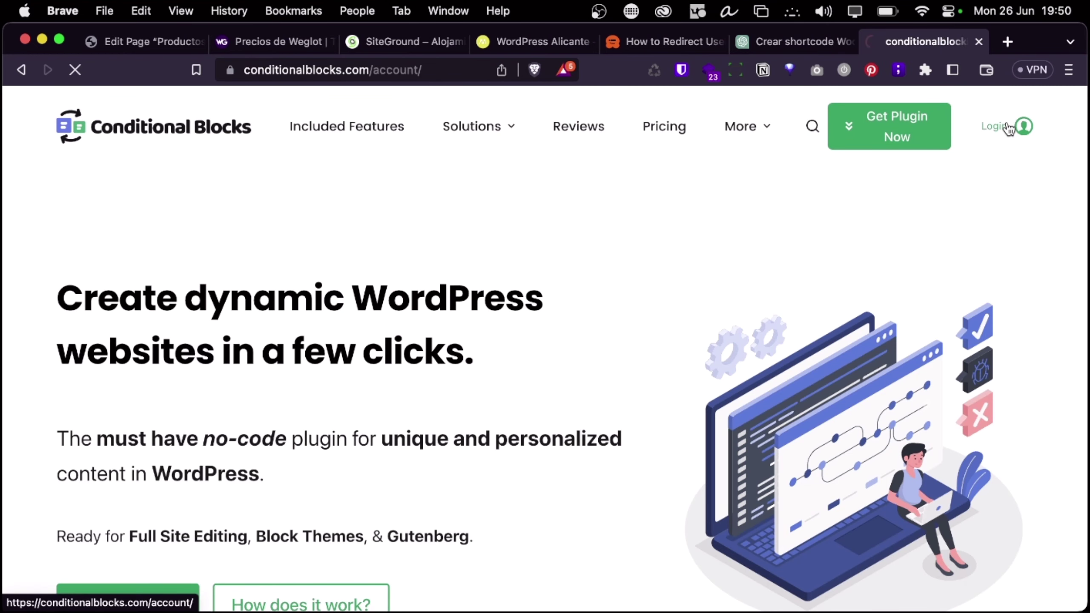
{"action": "left_click", "coordinate": [680, 70]}
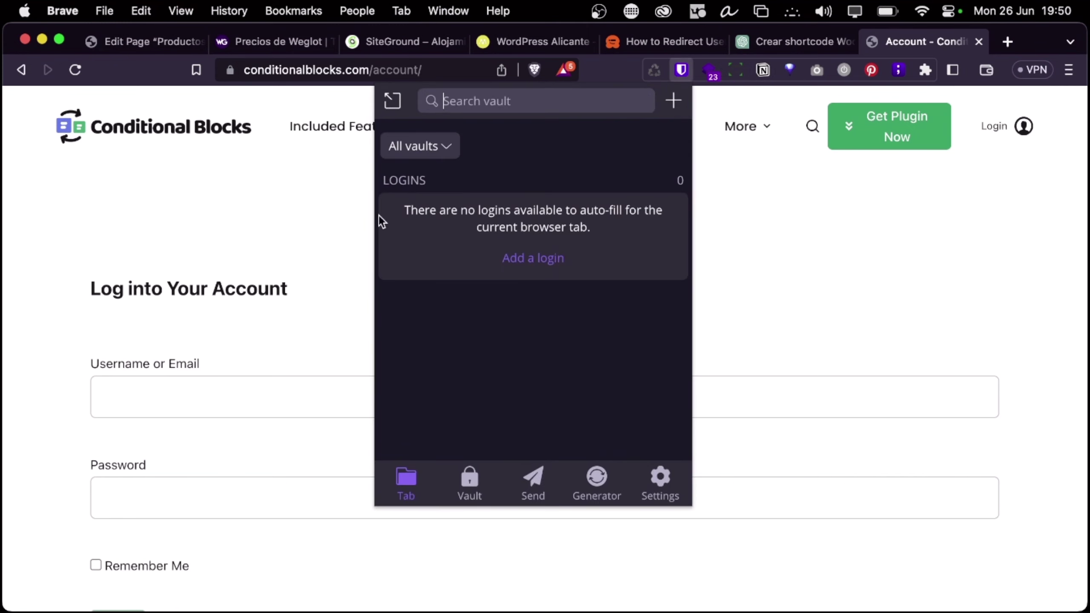
{"action": "type", "text": "conditional"}
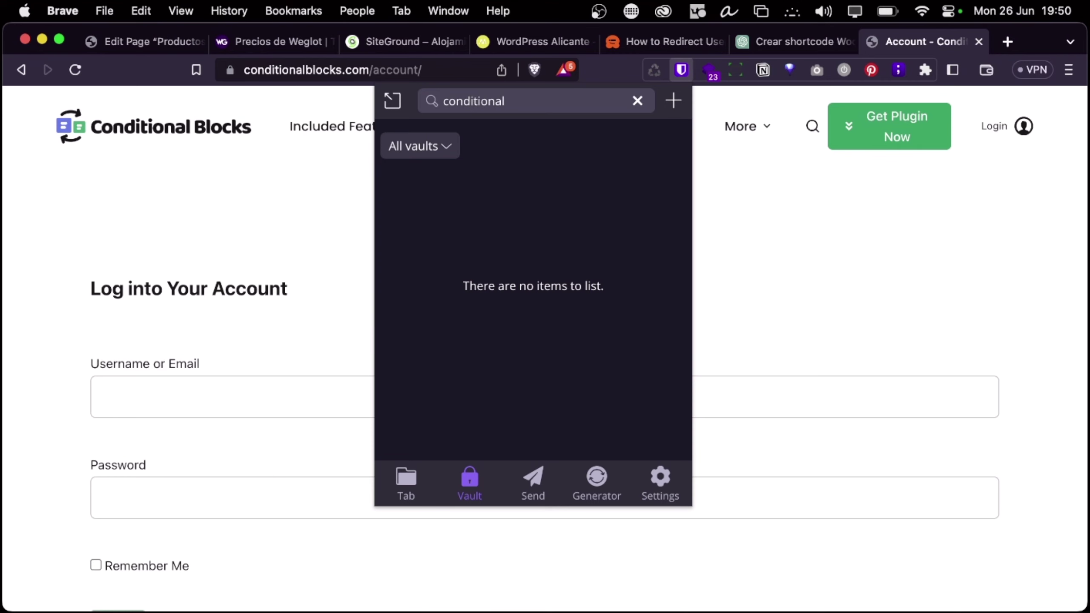
{"action": "left_click", "coordinate": [885, 194]}
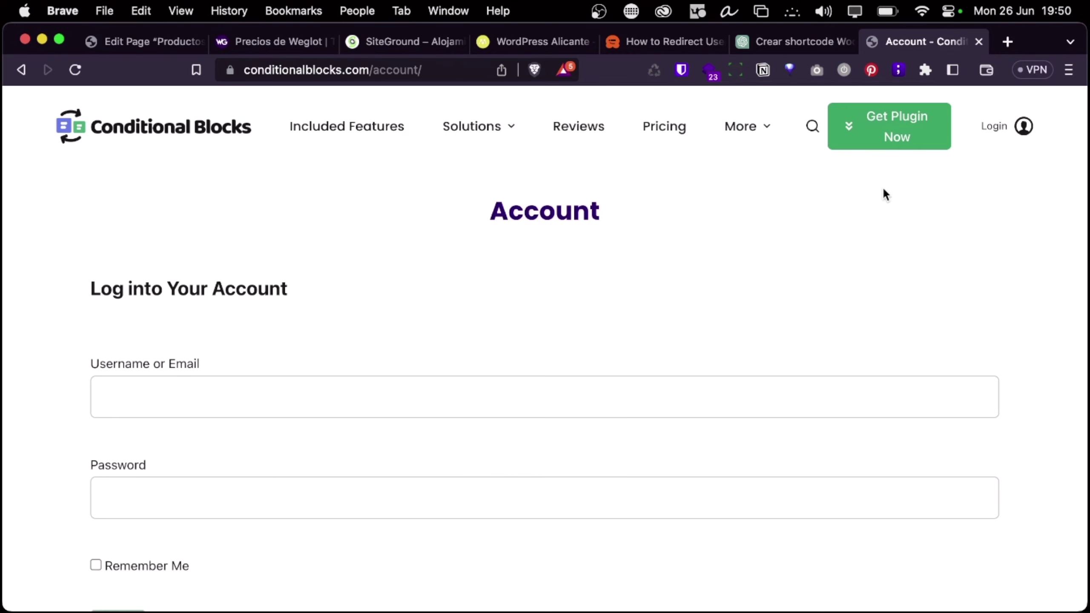
Reload the login page and search the password manager again for 'condi'
{"action": "scroll", "coordinate": [584, 355], "scroll_direction": "down", "scroll_amount": 5}
{"action": "scroll", "coordinate": [584, 355], "scroll_direction": "up", "scroll_amount": 5}
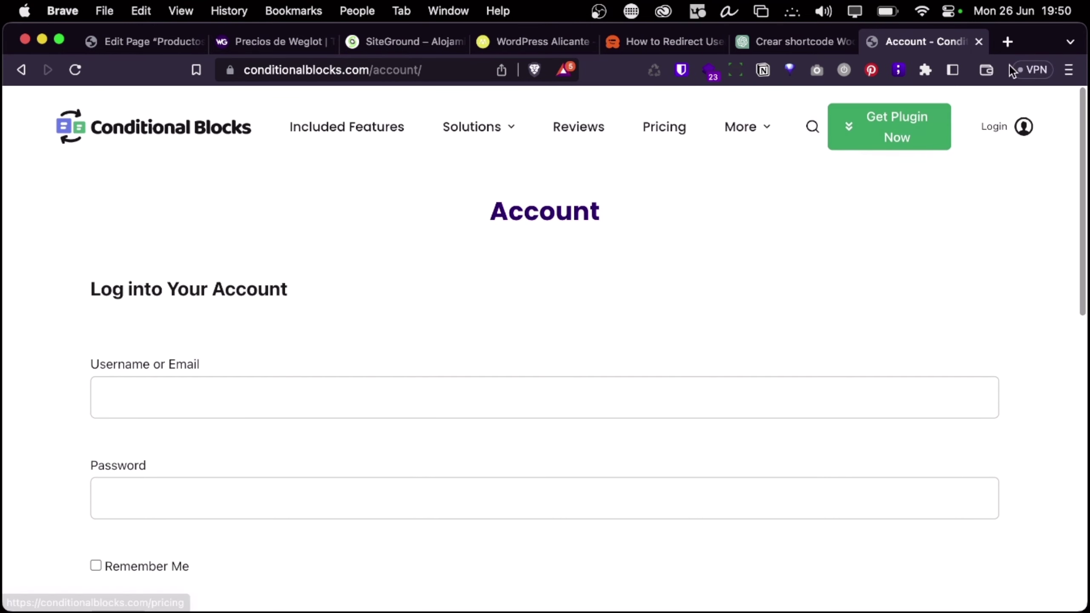
{"action": "left_click", "coordinate": [1003, 128]}
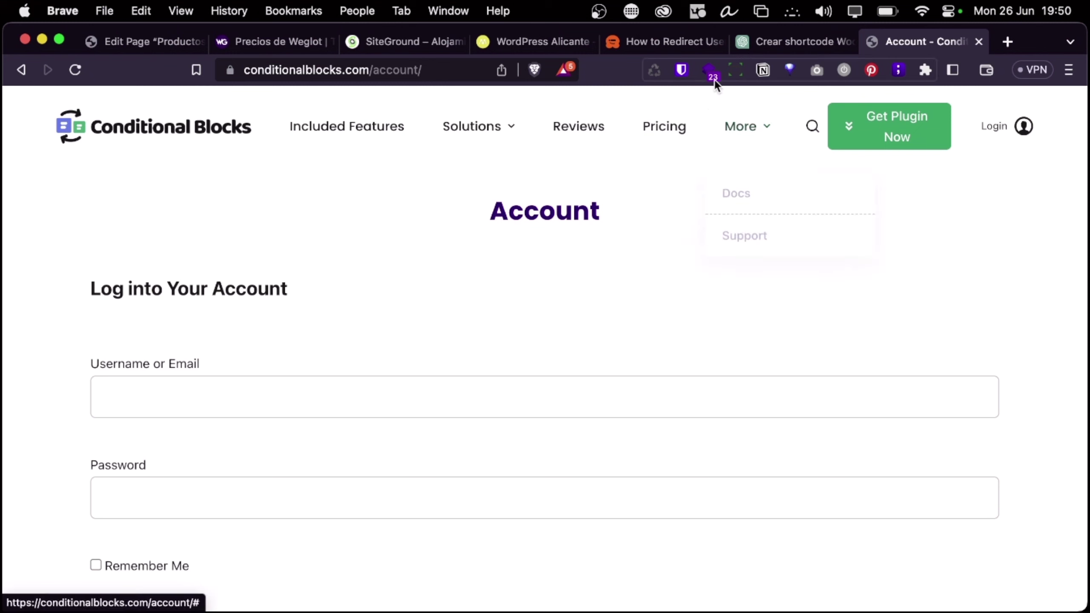
{"action": "left_click", "coordinate": [682, 69]}
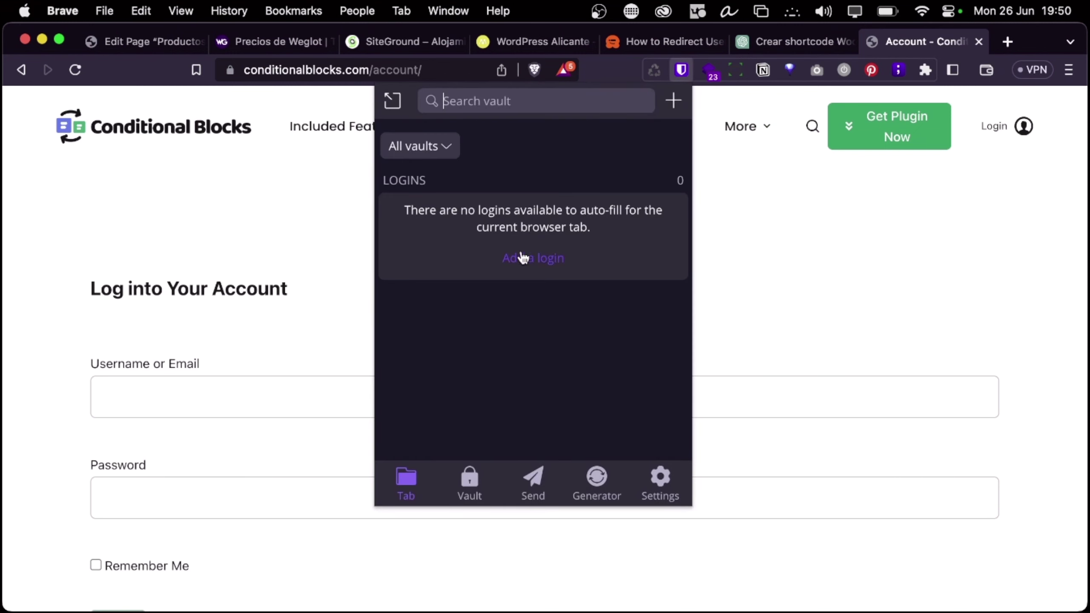
{"action": "type", "text": "conditional"}
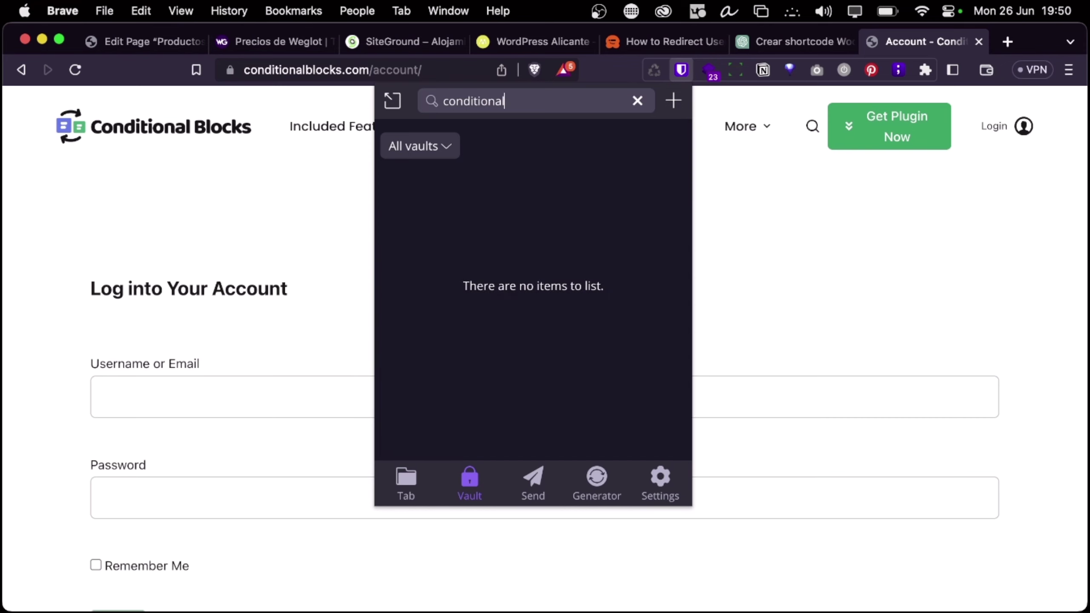
{"action": "left_click", "coordinate": [827, 259]}
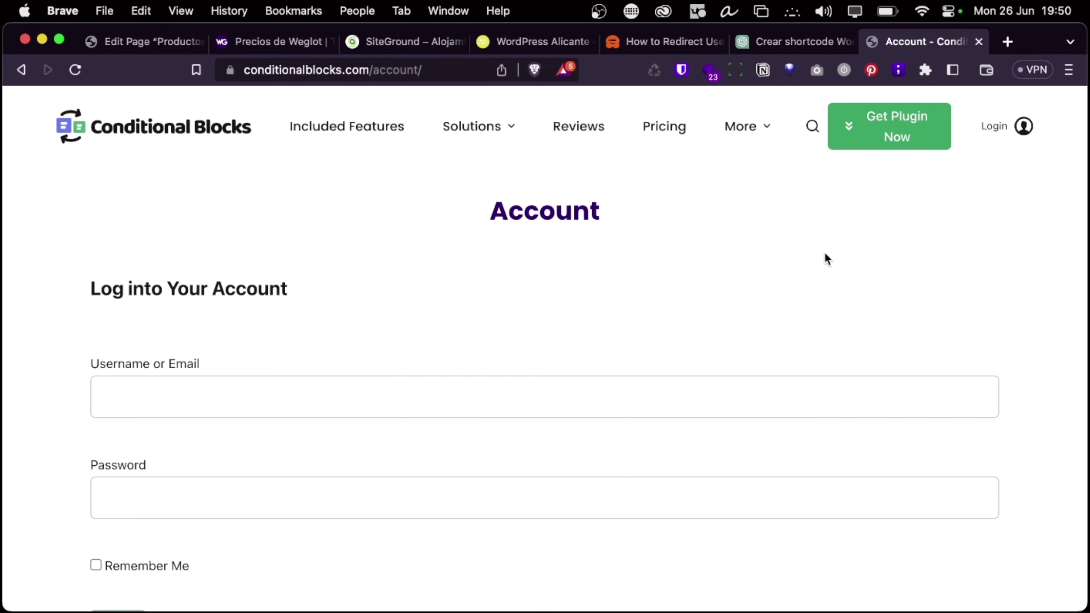
Fill in the account e-mail from the saved suggestion and follow the Lost Password link
{"action": "left_click", "coordinate": [177, 398]}
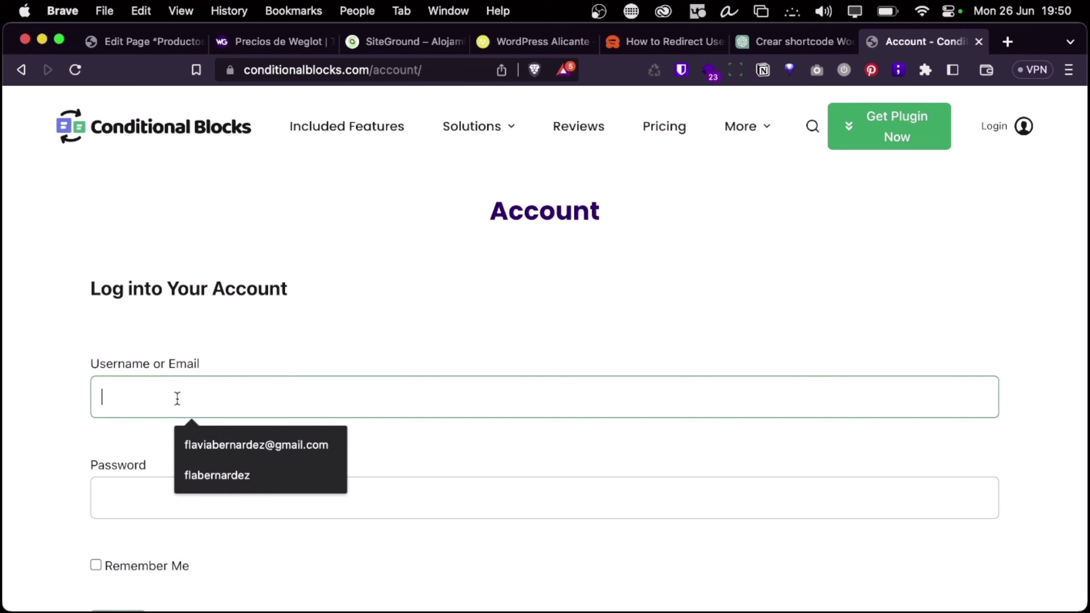
{"action": "left_click", "coordinate": [187, 457]}
{"action": "left_click", "coordinate": [153, 510]}
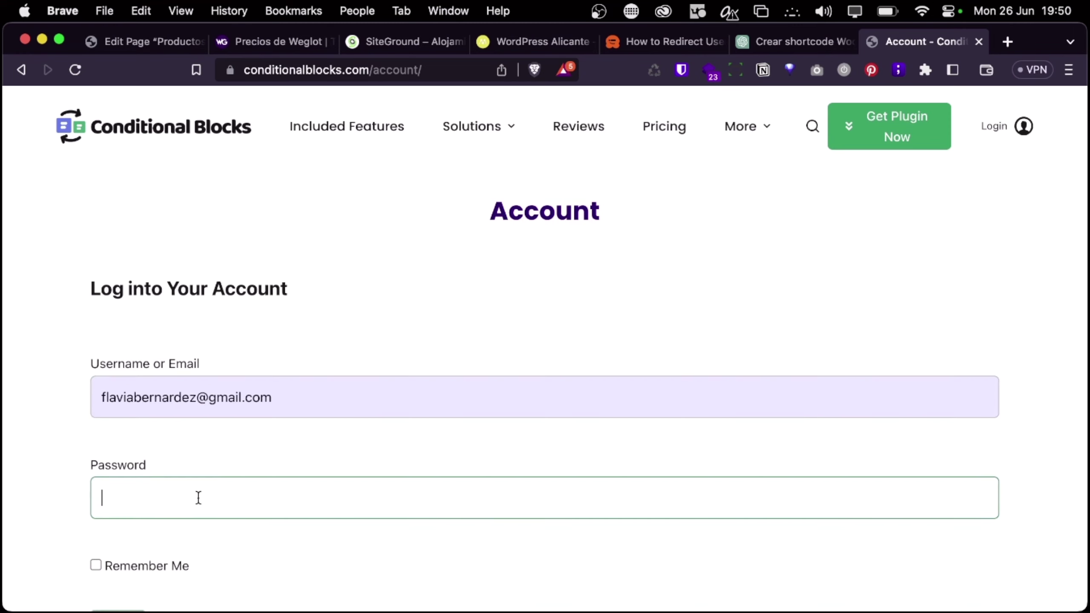
{"action": "left_click", "coordinate": [684, 71]}
{"action": "left_click", "coordinate": [849, 372]}
{"action": "scroll", "coordinate": [612, 455], "scroll_direction": "down", "scroll_amount": 10}
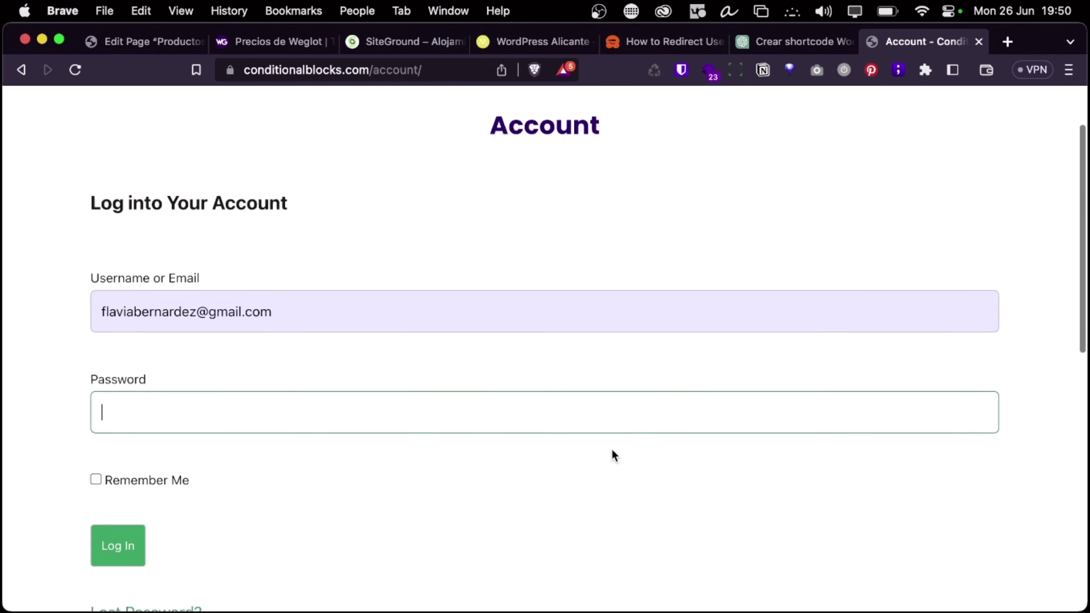
{"action": "left_click", "coordinate": [153, 221]}
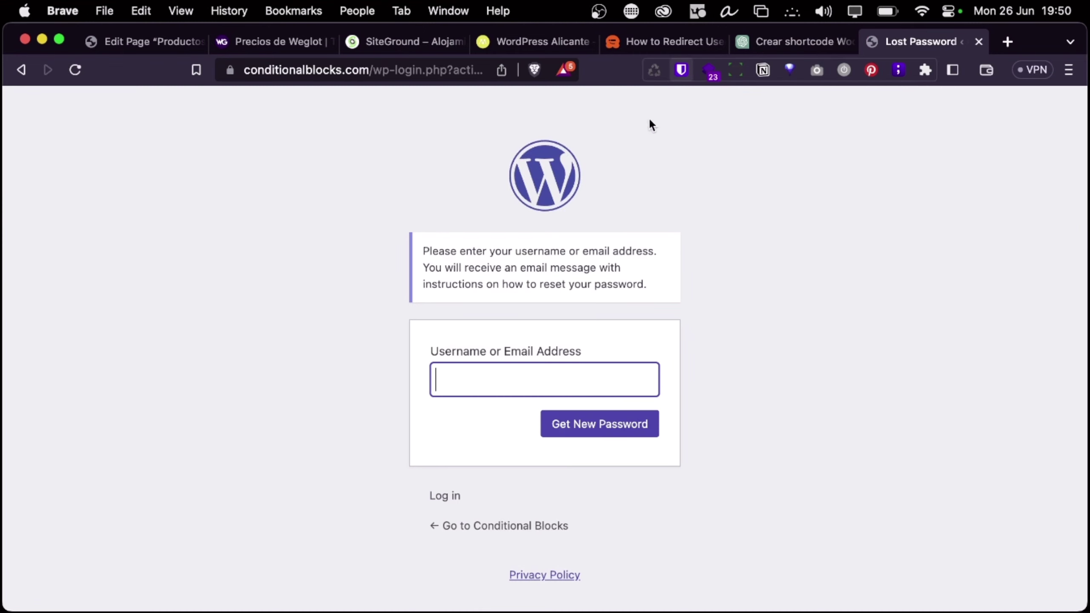
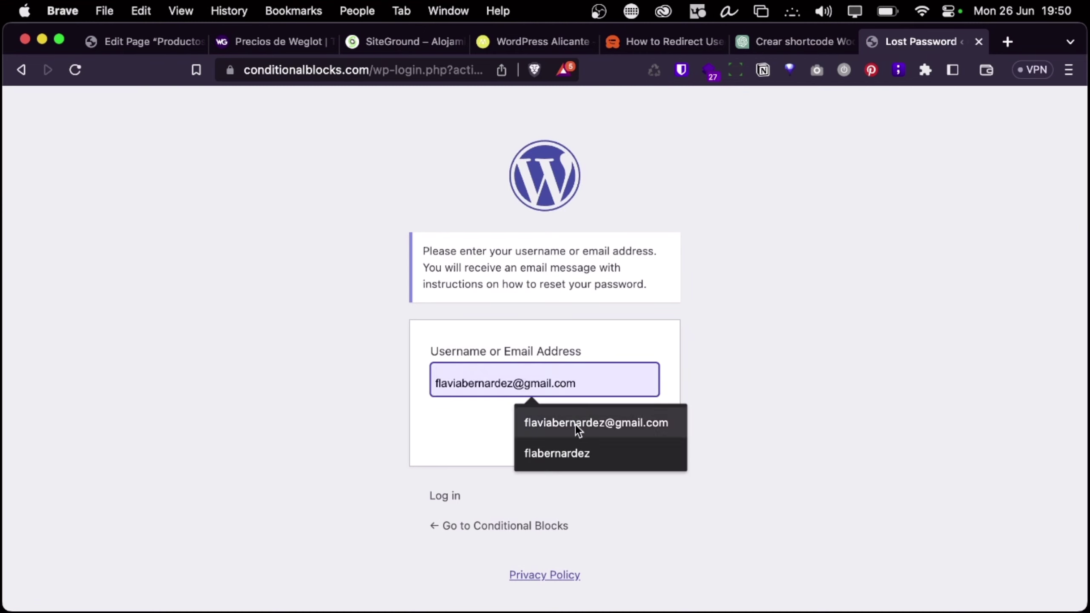
Request a password reset e-mail for the Conditional Blocks account
{"action": "left_click", "coordinate": [575, 424]}
{"action": "left_click", "coordinate": [575, 432]}
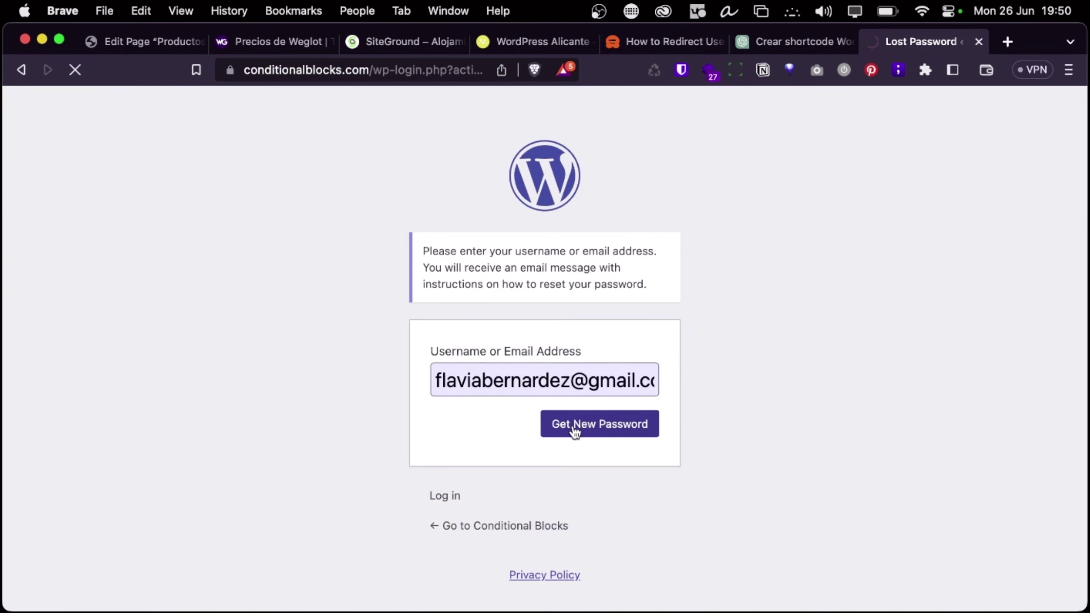
{"action": "left_click", "coordinate": [506, 337]}
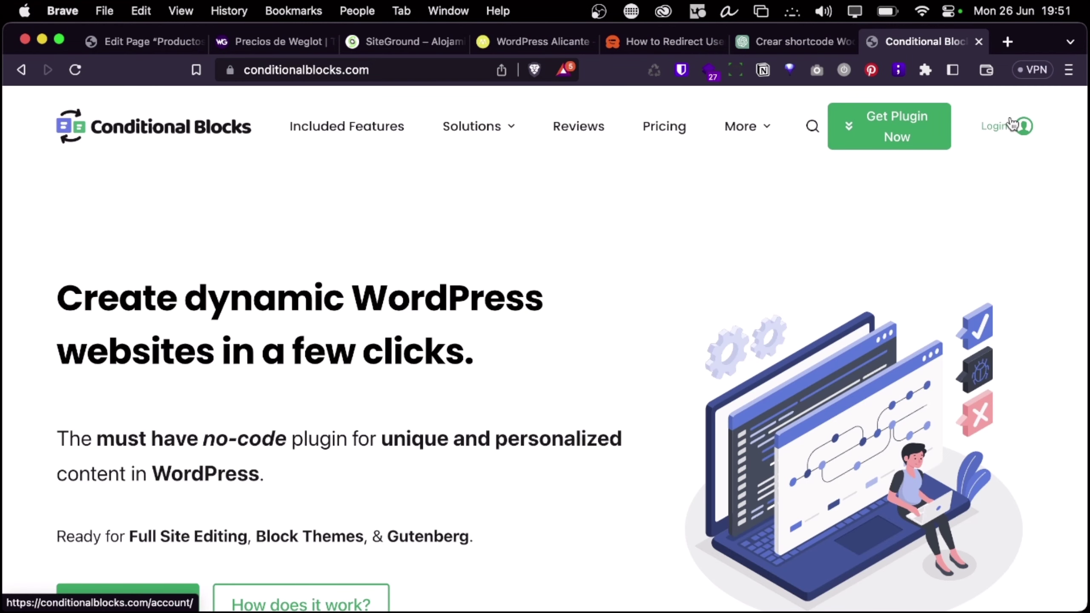
{"action": "left_click", "coordinate": [1011, 125]}
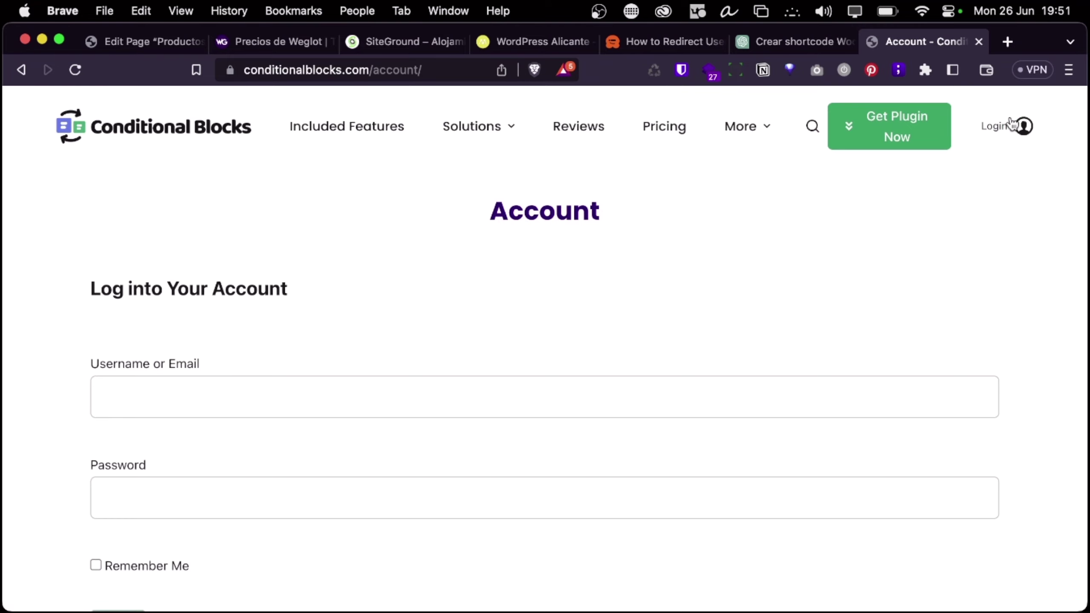
Open the reset e-mail in Gmail and follow its password reset link
{"action": "left_click", "coordinate": [1004, 40]}
{"action": "type", "text": "gmail.com"}
{"action": "key", "text": "Return"}
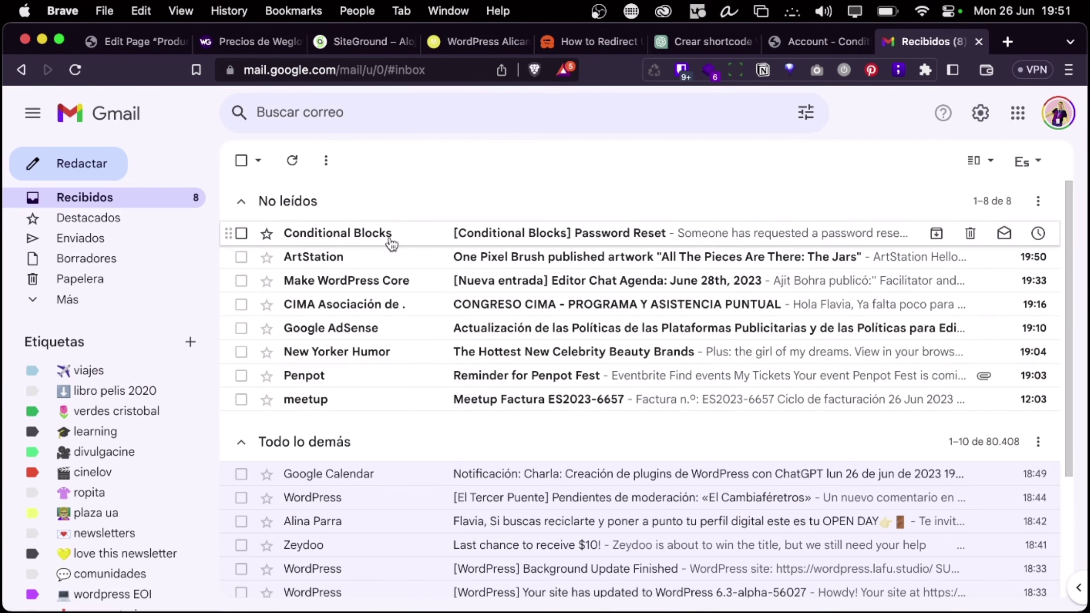
{"action": "left_click", "coordinate": [390, 235]}
{"action": "left_click", "coordinate": [382, 458]}
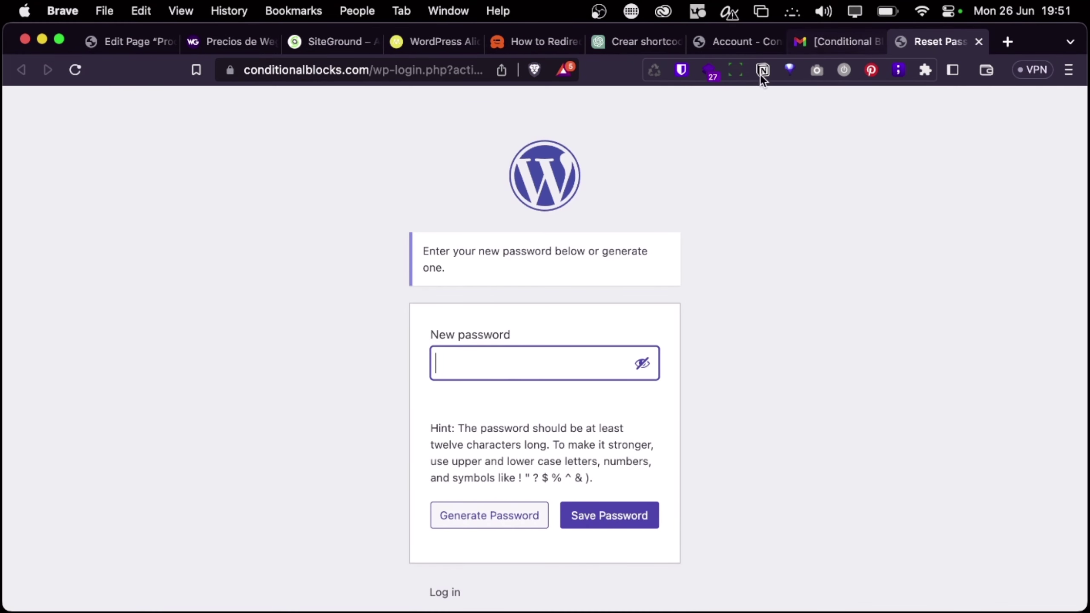
Save the suggested new password and store it in the password manager
{"action": "triple_click", "coordinate": [567, 380]}
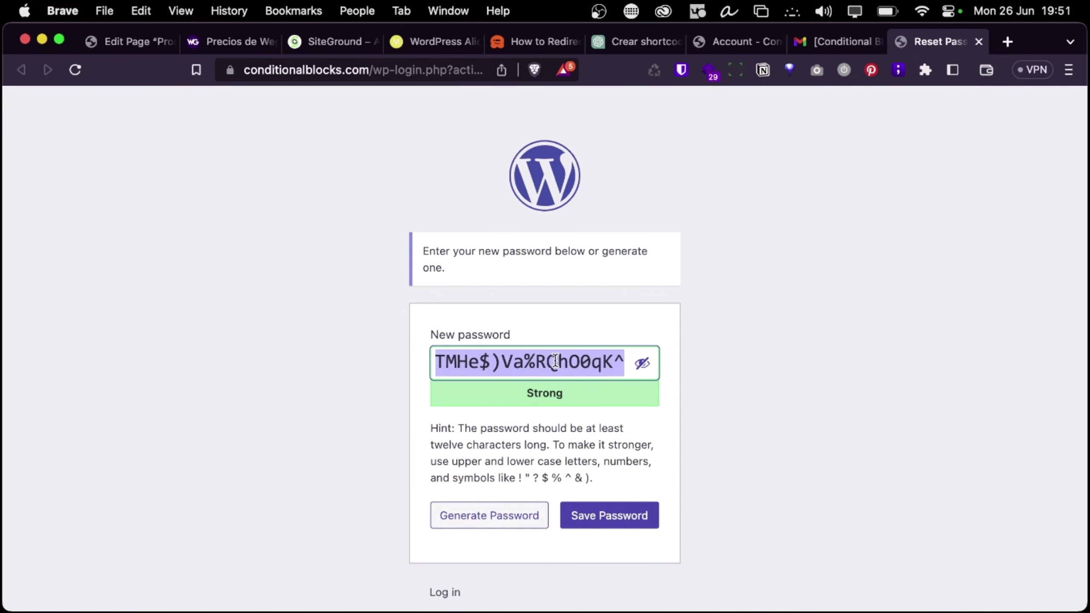
{"action": "left_click", "coordinate": [581, 516]}
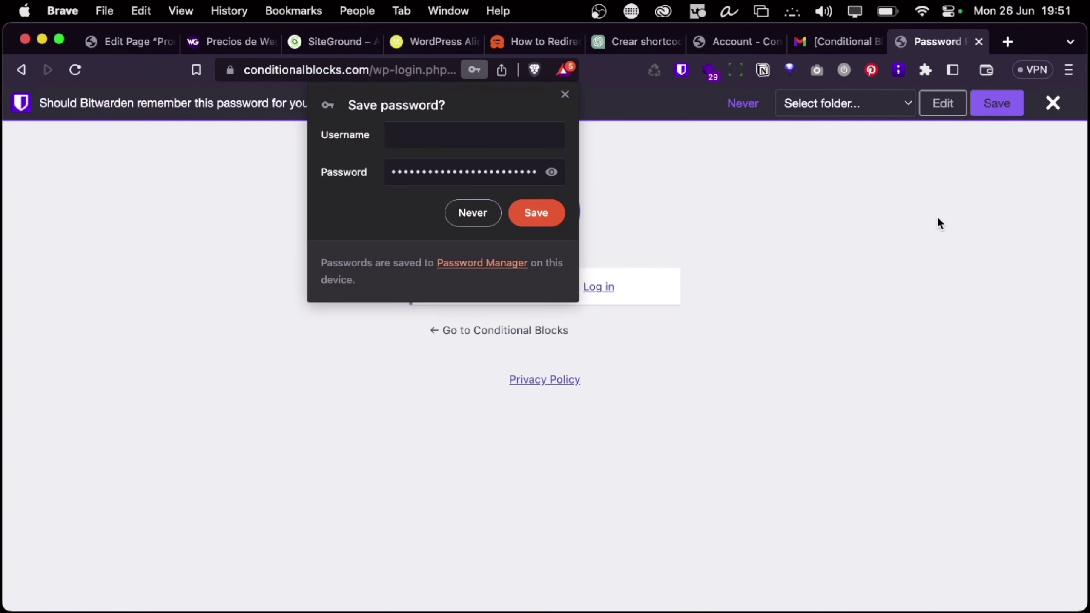
{"action": "left_click", "coordinate": [565, 93]}
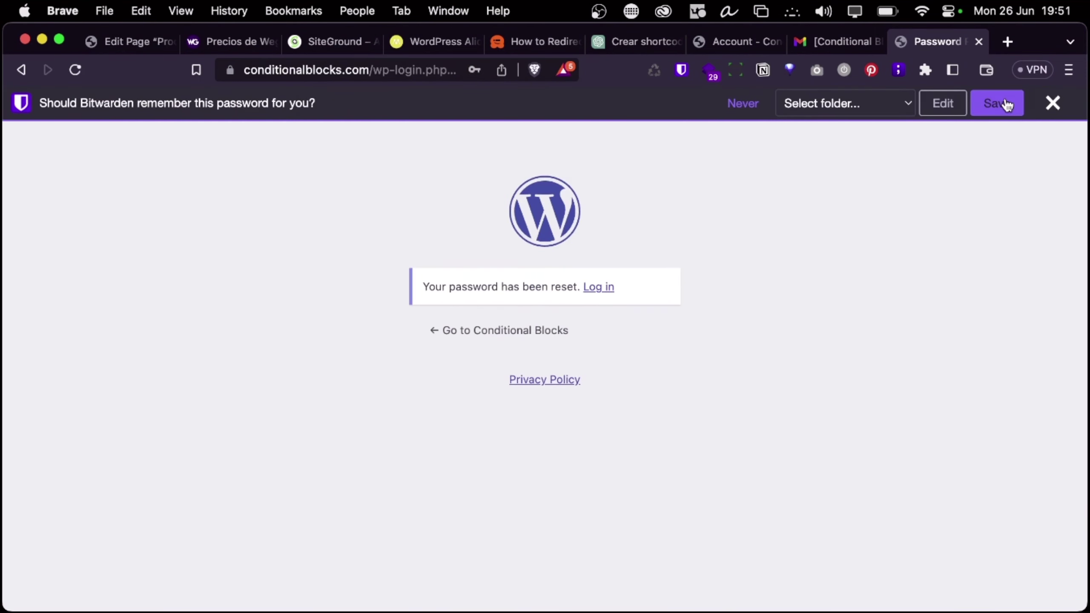
{"action": "left_click", "coordinate": [996, 103]}
{"action": "left_click", "coordinate": [598, 252]}
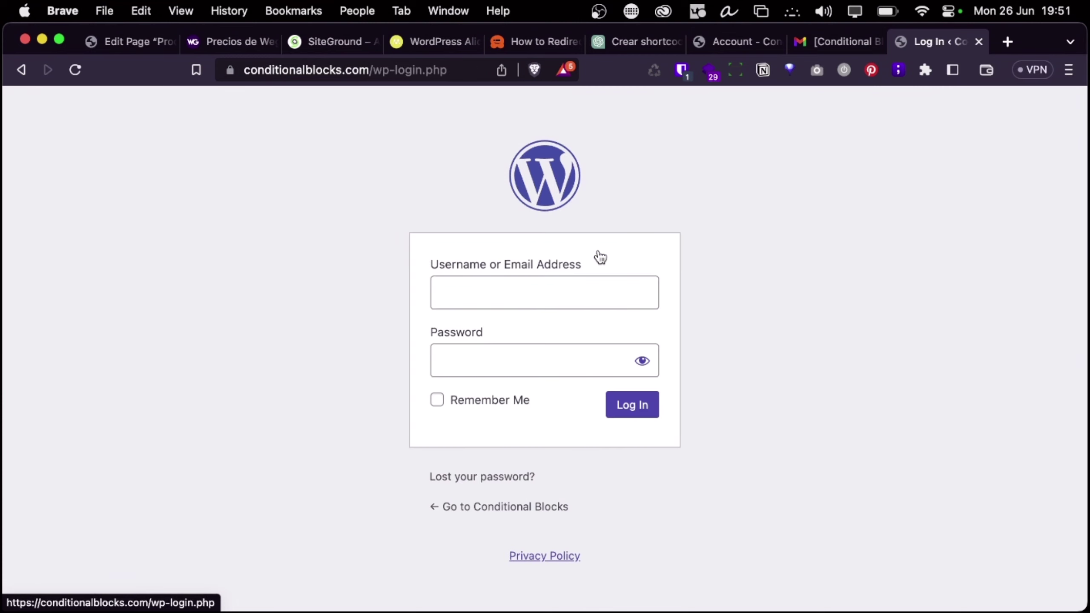
Log in with the corrected account username and the new password, saving the login
{"action": "left_click", "coordinate": [676, 71]}
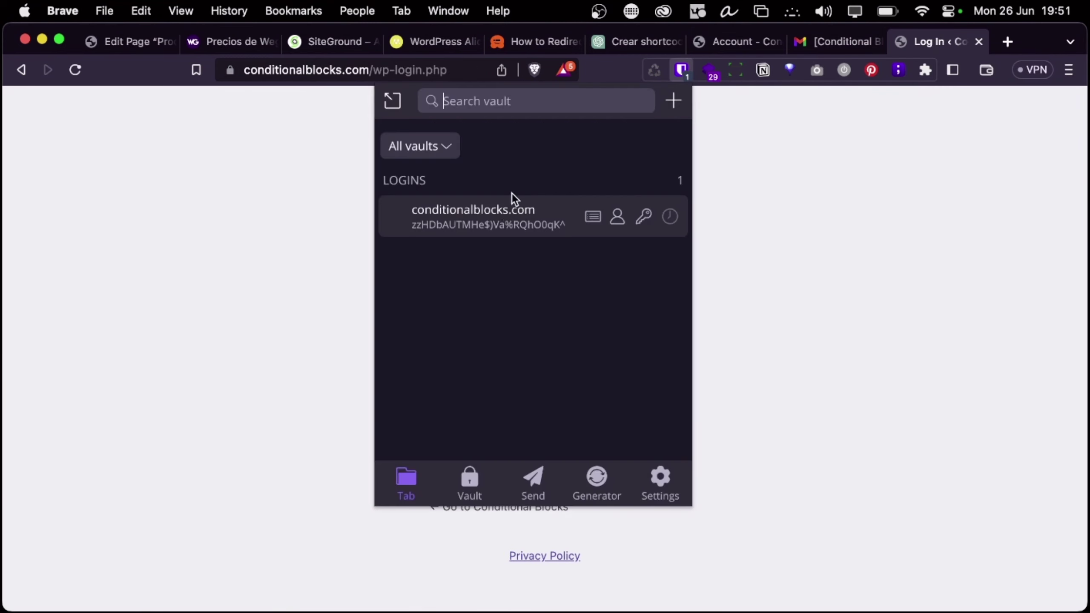
{"action": "left_click", "coordinate": [487, 221]}
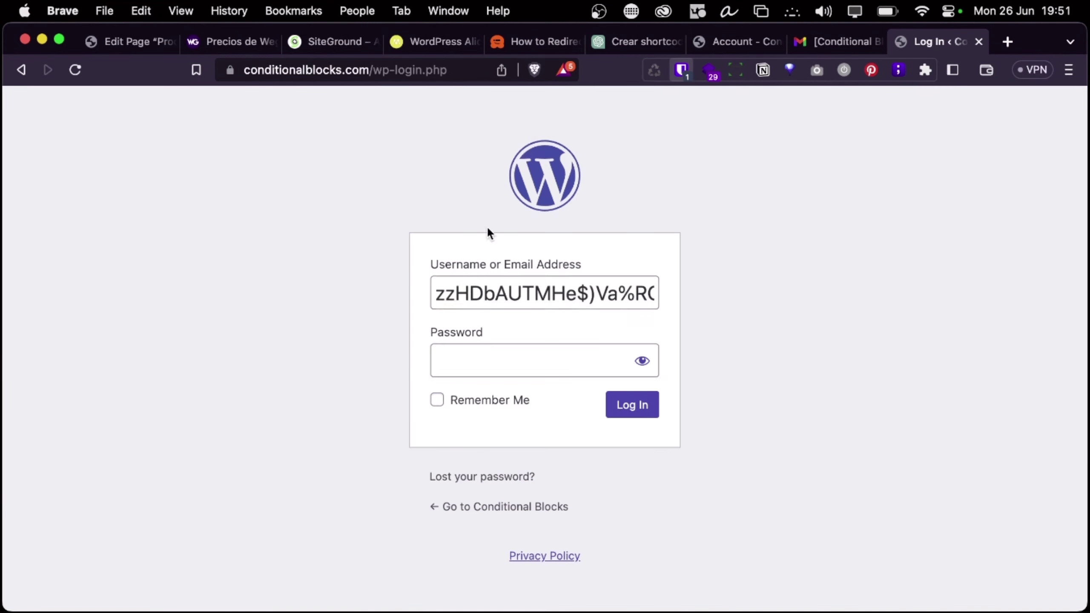
{"action": "double_click", "coordinate": [569, 287]}
{"action": "double_click", "coordinate": [567, 287]}
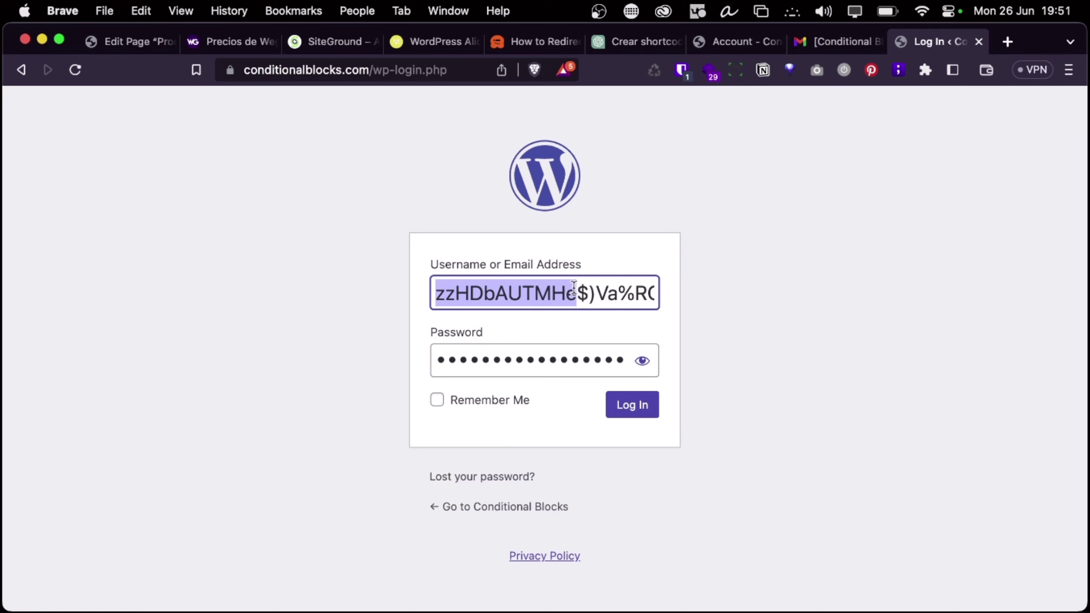
{"action": "triple_click", "coordinate": [574, 286]}
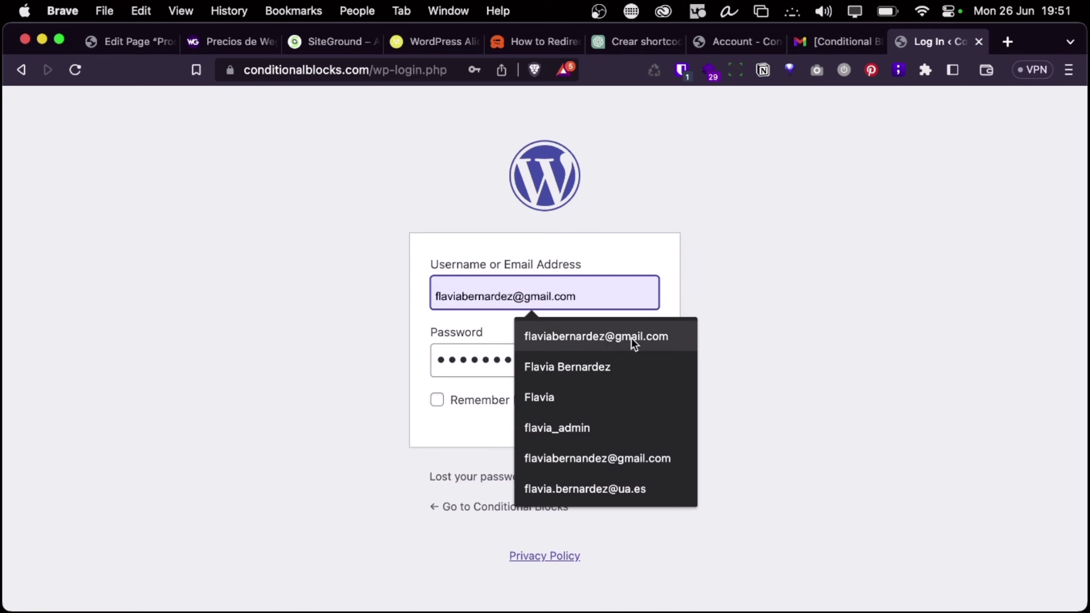
{"action": "left_click", "coordinate": [631, 337]}
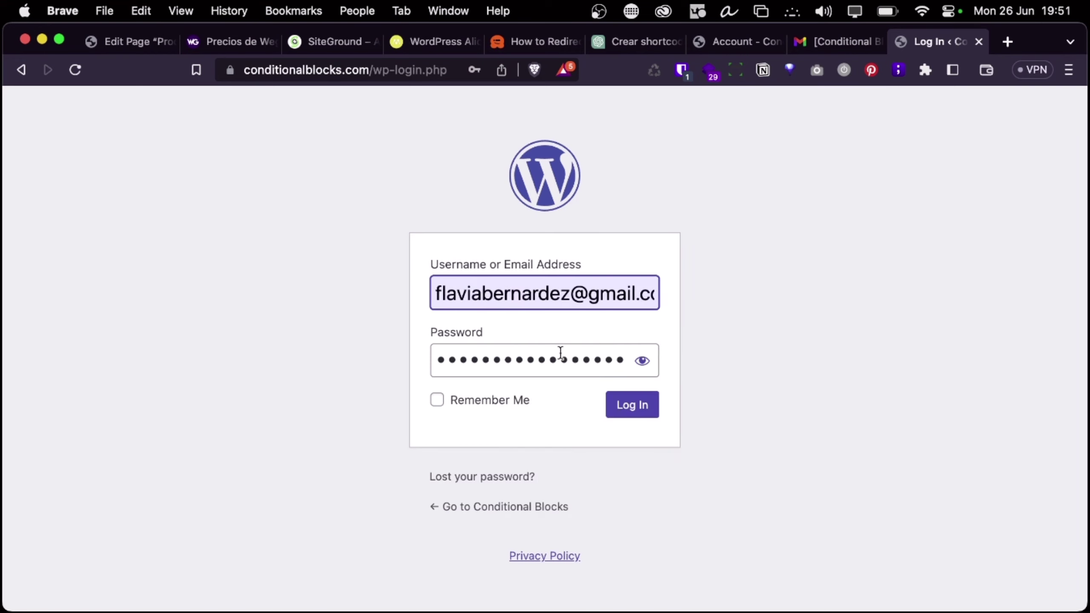
{"action": "left_click", "coordinate": [624, 409]}
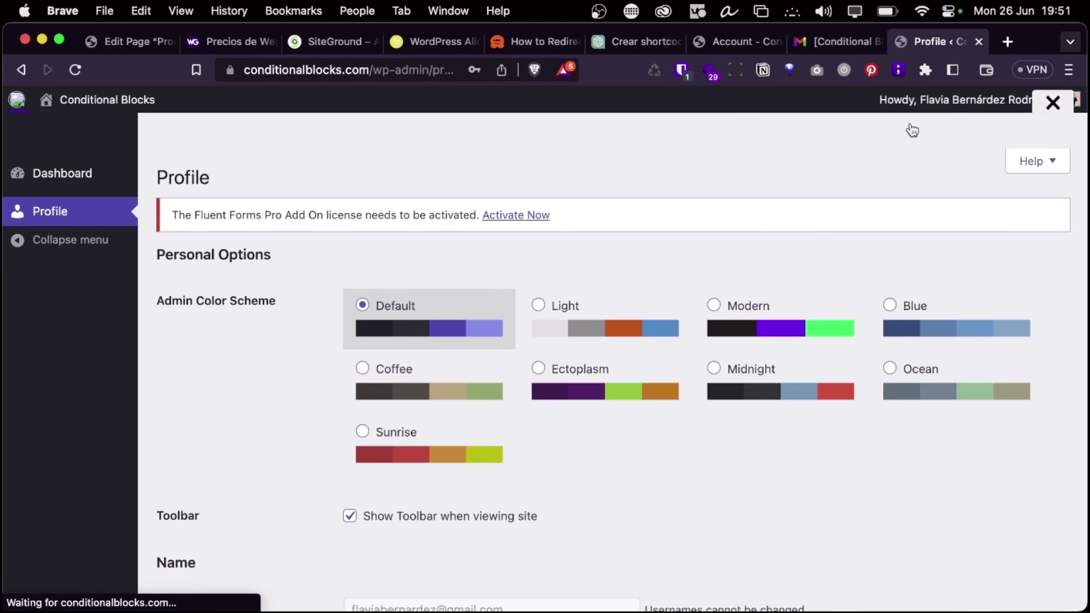
{"action": "left_click", "coordinate": [998, 104]}
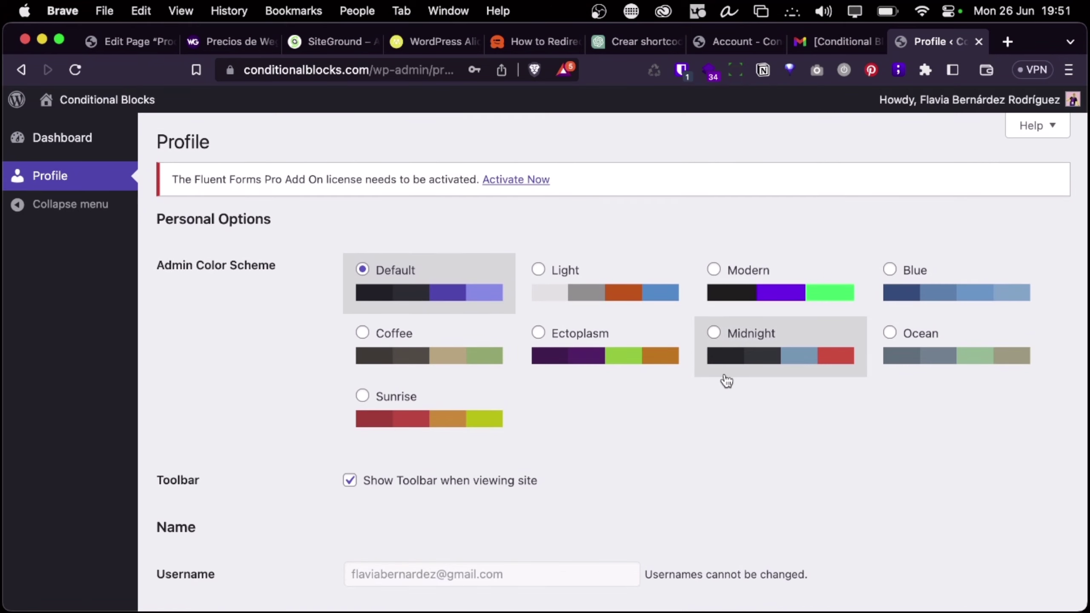
Save conditional-blocks-pro-3.0.4.zip from Account > Download History to the Desktop, then return to the page editor
{"action": "left_click", "coordinate": [84, 105]}
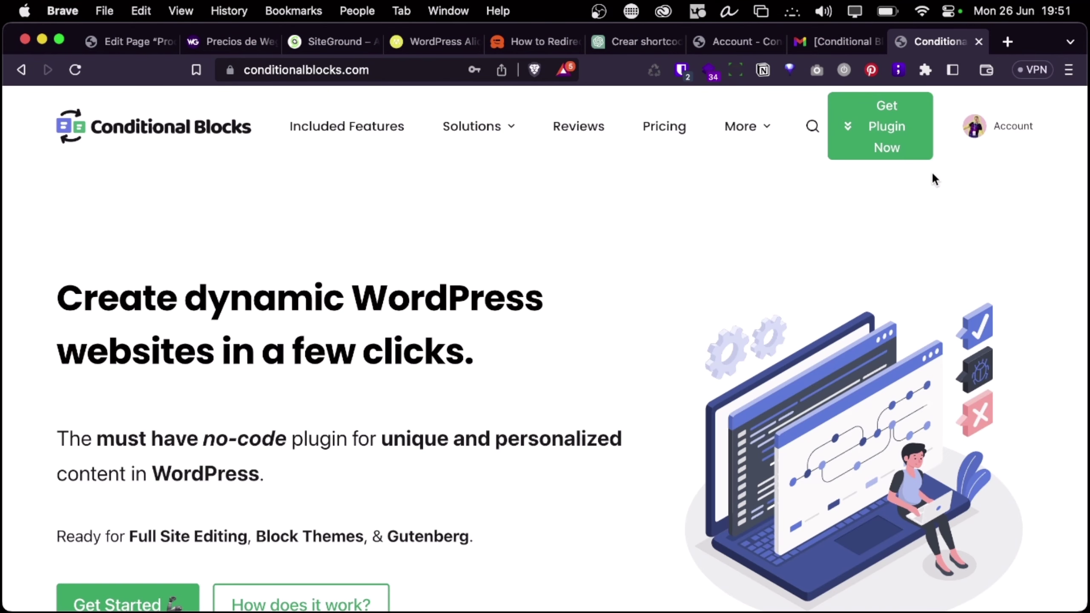
{"action": "left_click", "coordinate": [1015, 120]}
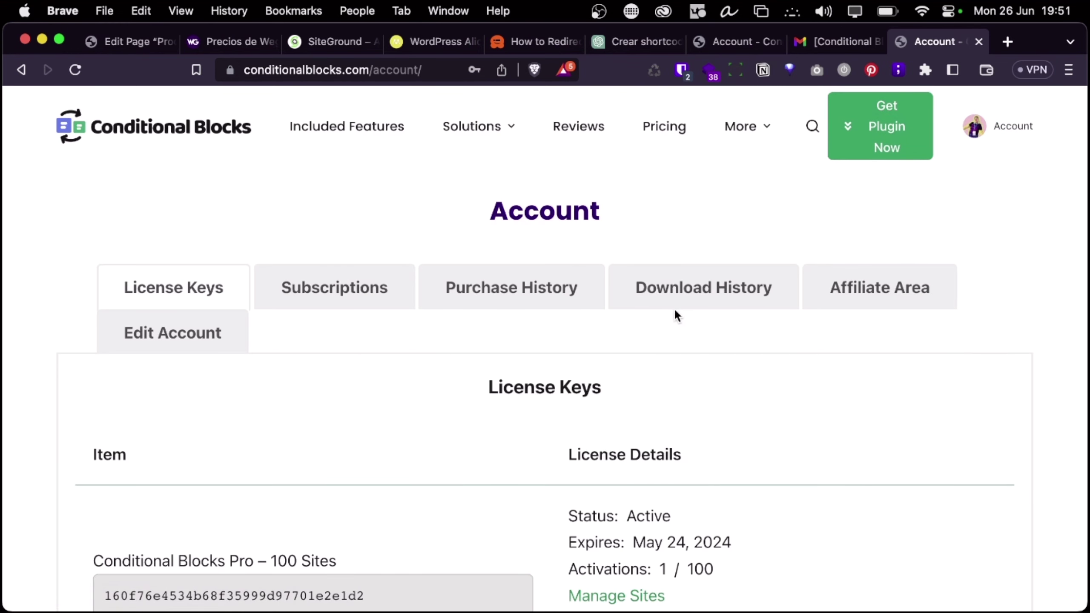
{"action": "scroll", "coordinate": [363, 416], "scroll_direction": "down", "scroll_amount": 6}
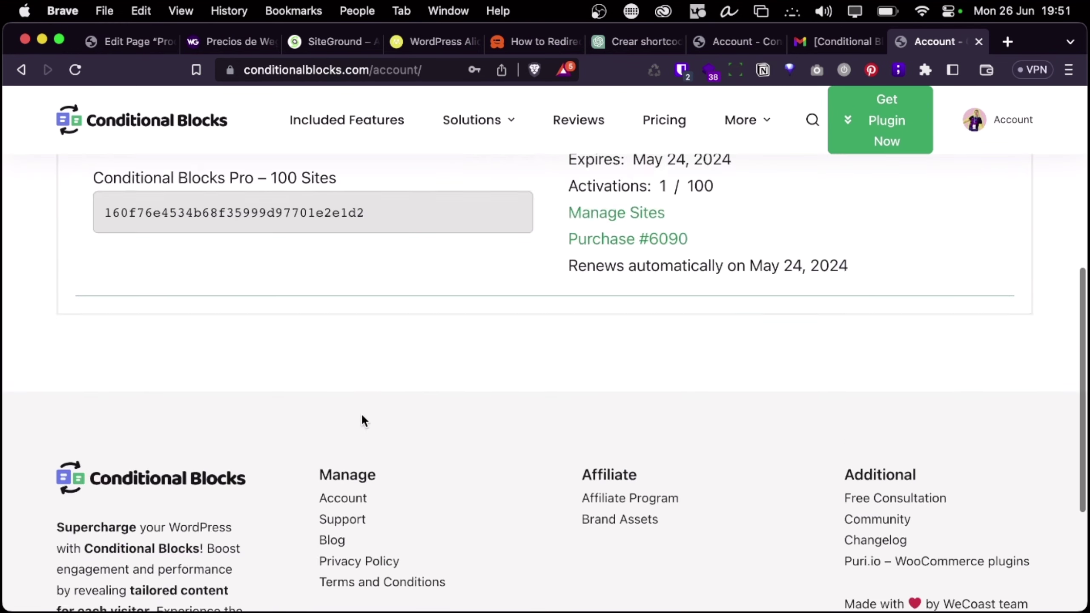
{"action": "scroll", "coordinate": [363, 421], "scroll_direction": "up", "scroll_amount": 5}
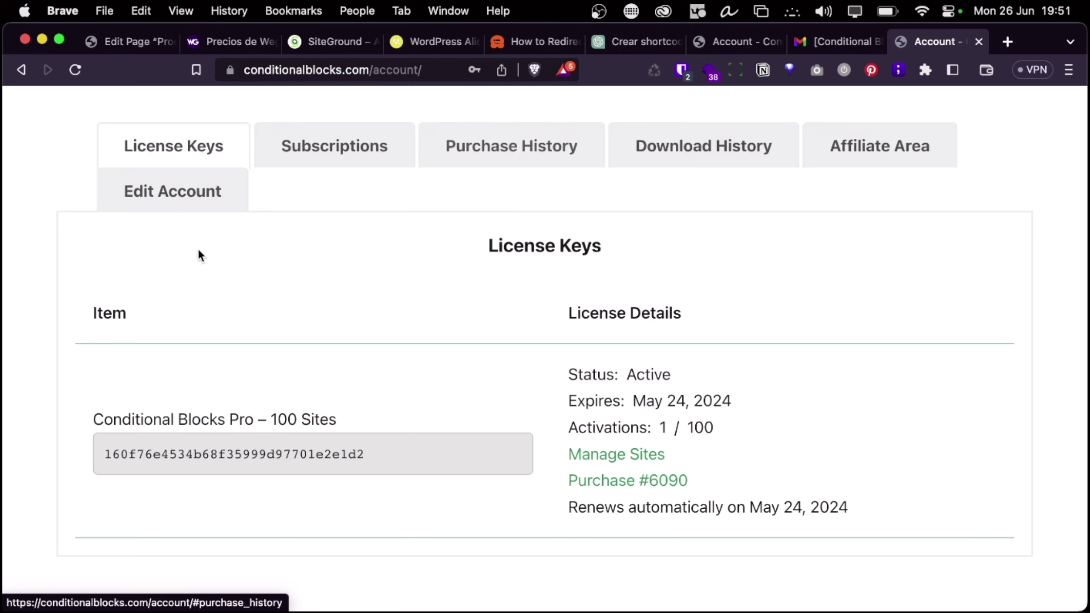
{"action": "scroll", "coordinate": [506, 412], "scroll_direction": "down", "scroll_amount": 10}
{"action": "scroll", "coordinate": [536, 365], "scroll_direction": "up", "scroll_amount": 15}
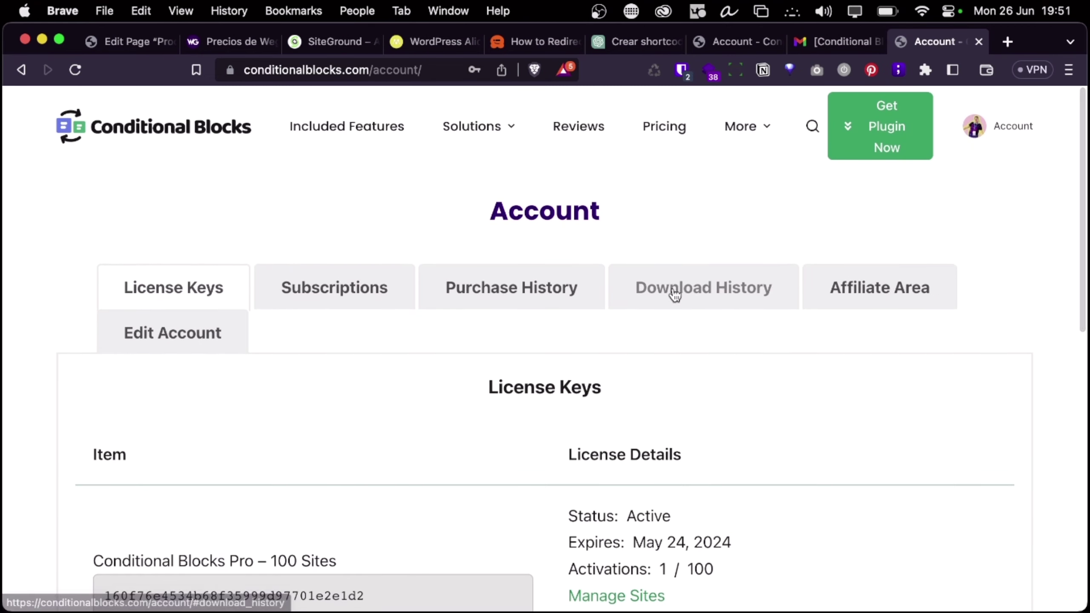
{"action": "left_click", "coordinate": [674, 292]}
{"action": "left_click", "coordinate": [652, 471]}
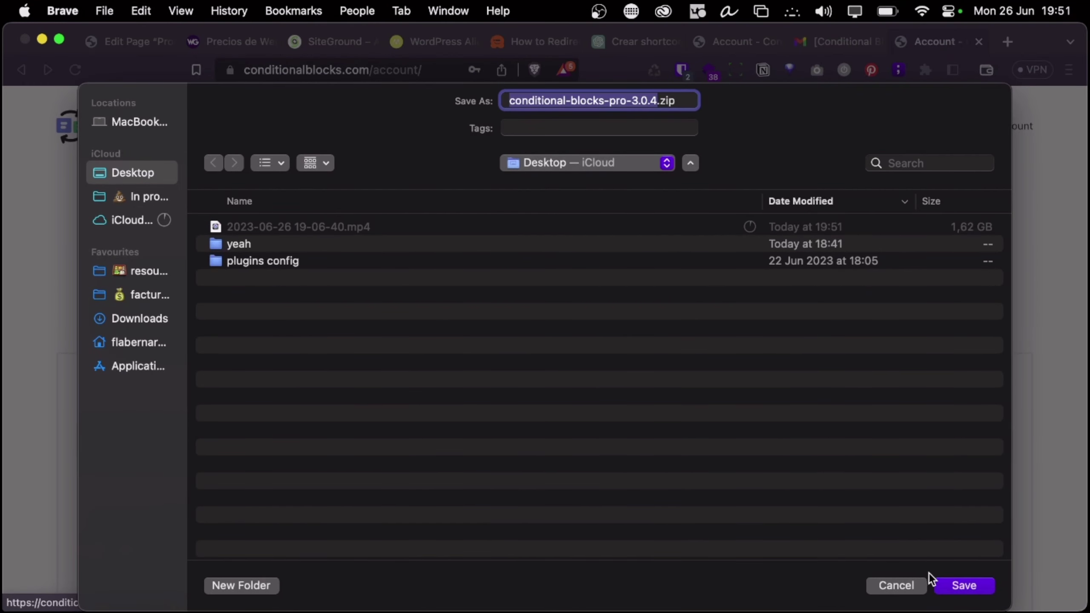
{"action": "left_click", "coordinate": [947, 584]}
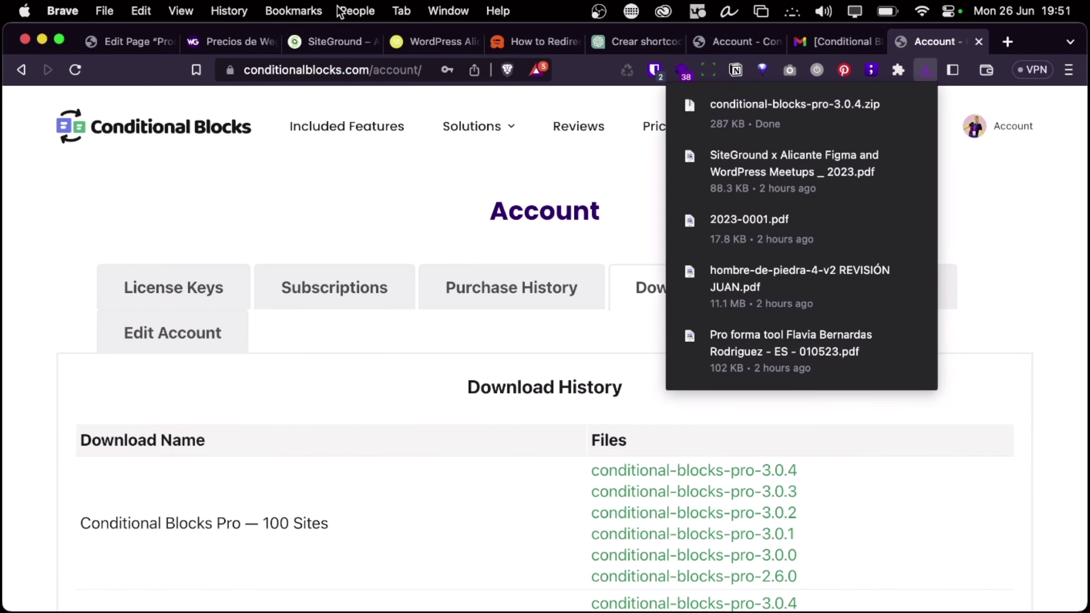
{"action": "left_click", "coordinate": [107, 46]}
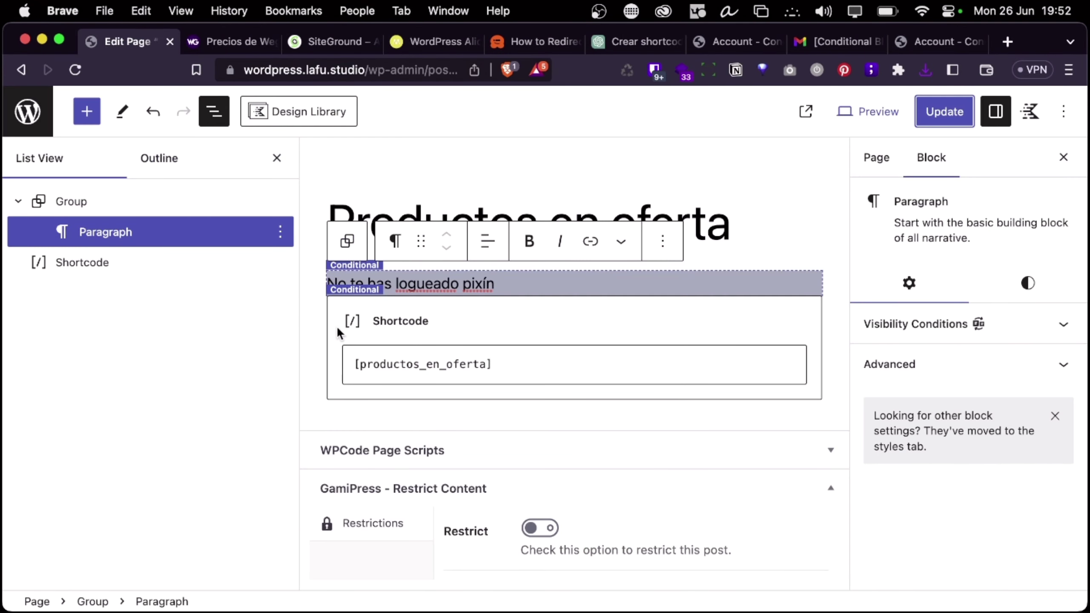
Open the WordPress admin in a new tab and go to the Plugins list
{"action": "left_click", "coordinate": [321, 269]}
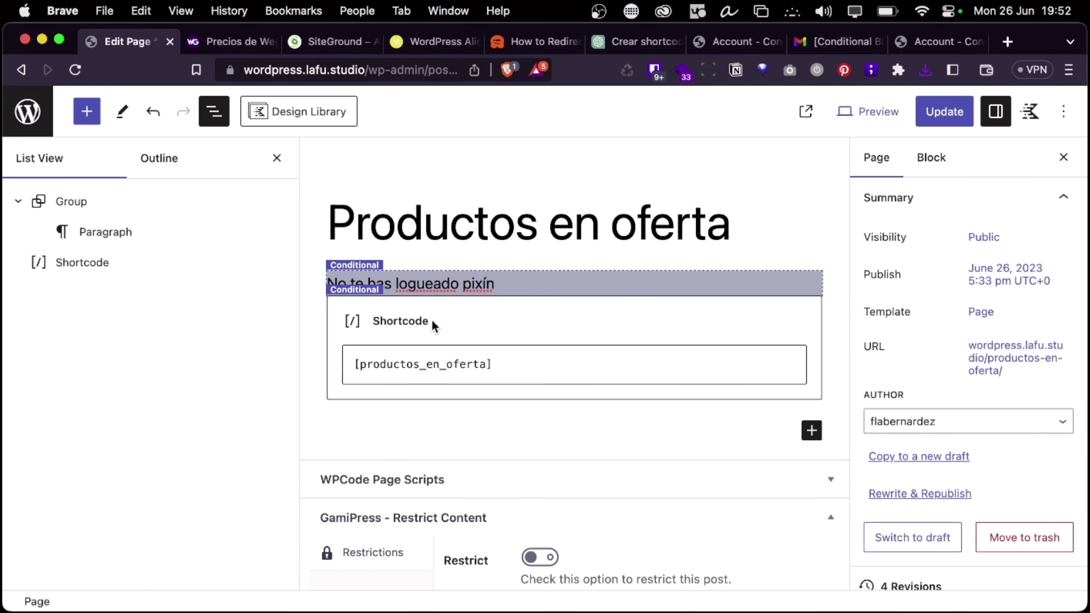
{"action": "right_click", "coordinate": [19, 116]}
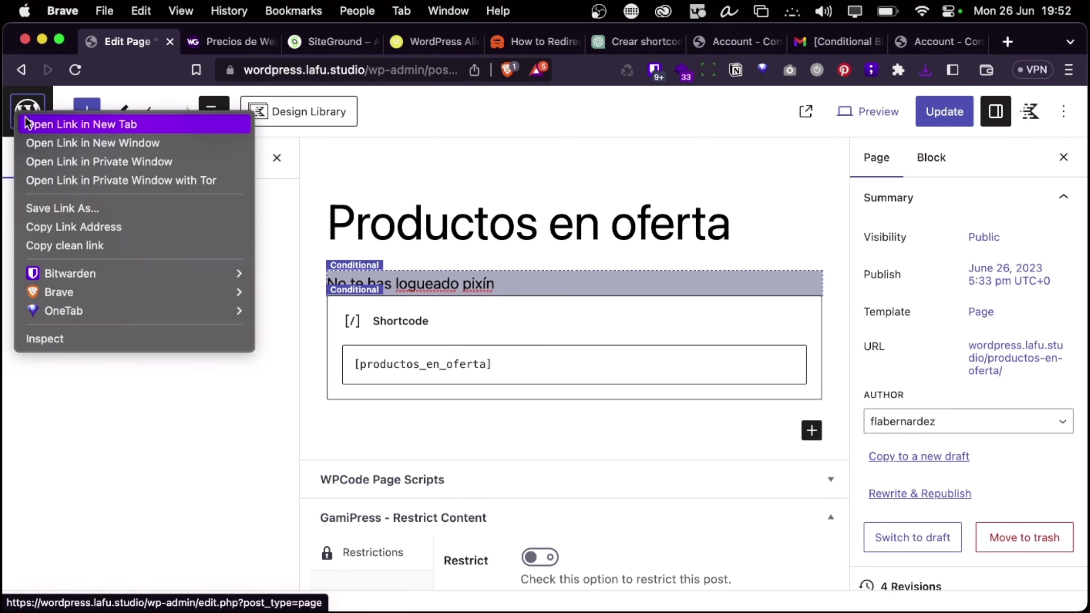
{"action": "left_click", "coordinate": [228, 43]}
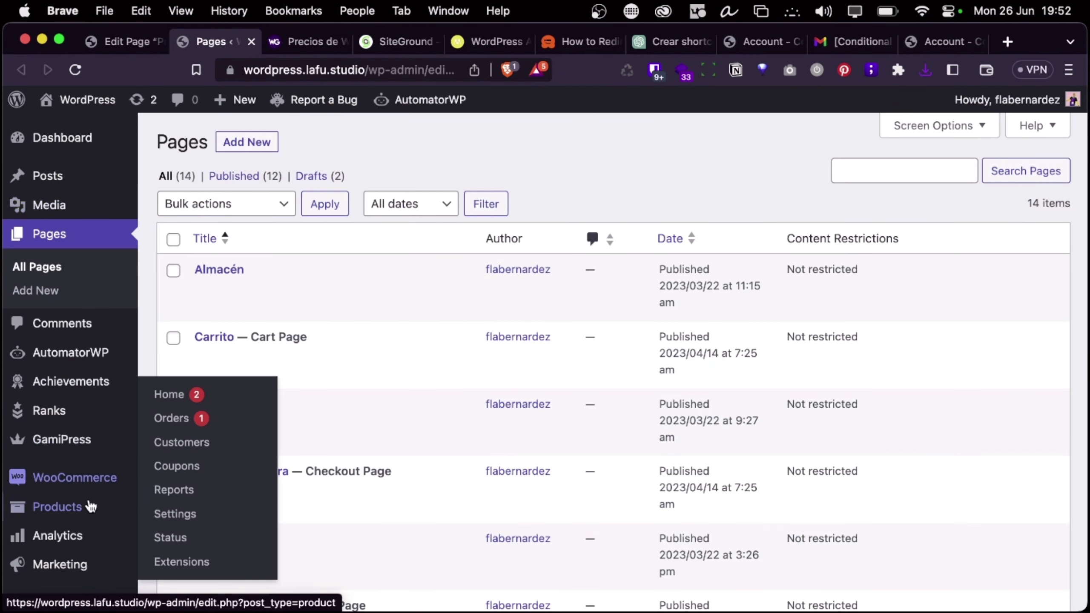
{"action": "scroll", "coordinate": [62, 476], "scroll_direction": "down", "scroll_amount": 3}
{"action": "left_click", "coordinate": [52, 541]}
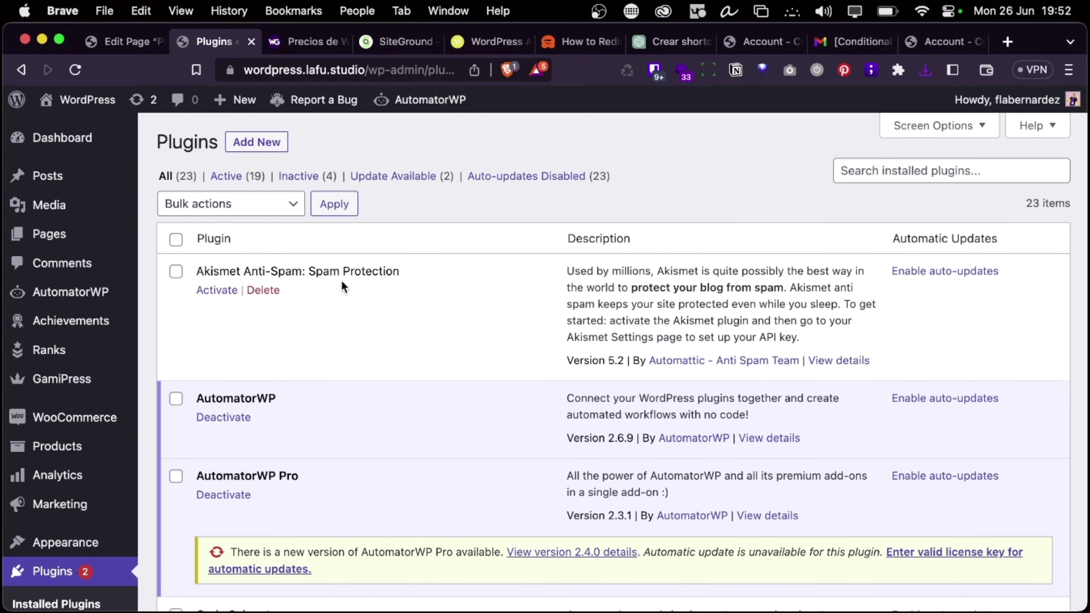
Upload and install conditional-blocks-pro-3.0.4.zip, then activate the plugin
{"action": "left_click", "coordinate": [259, 144]}
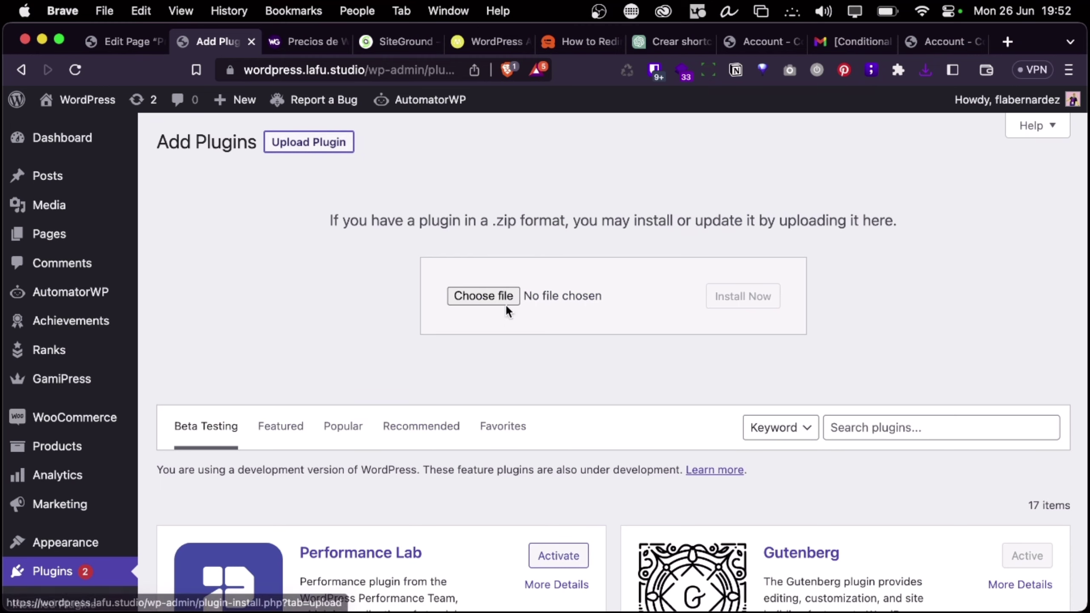
{"action": "left_click", "coordinate": [499, 293]}
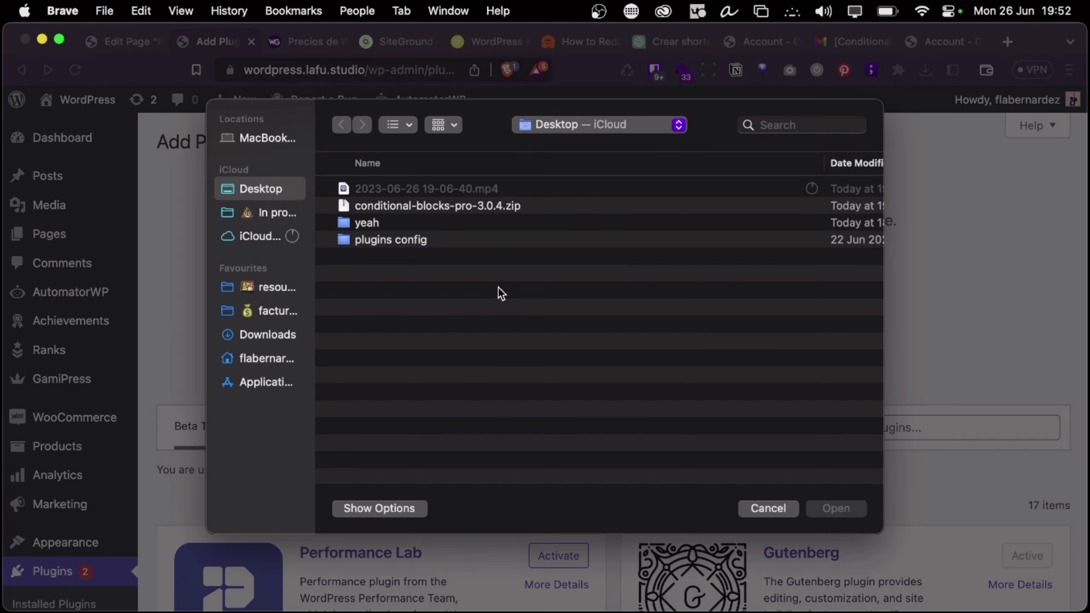
{"action": "left_click", "coordinate": [458, 208]}
{"action": "left_click", "coordinate": [834, 507]}
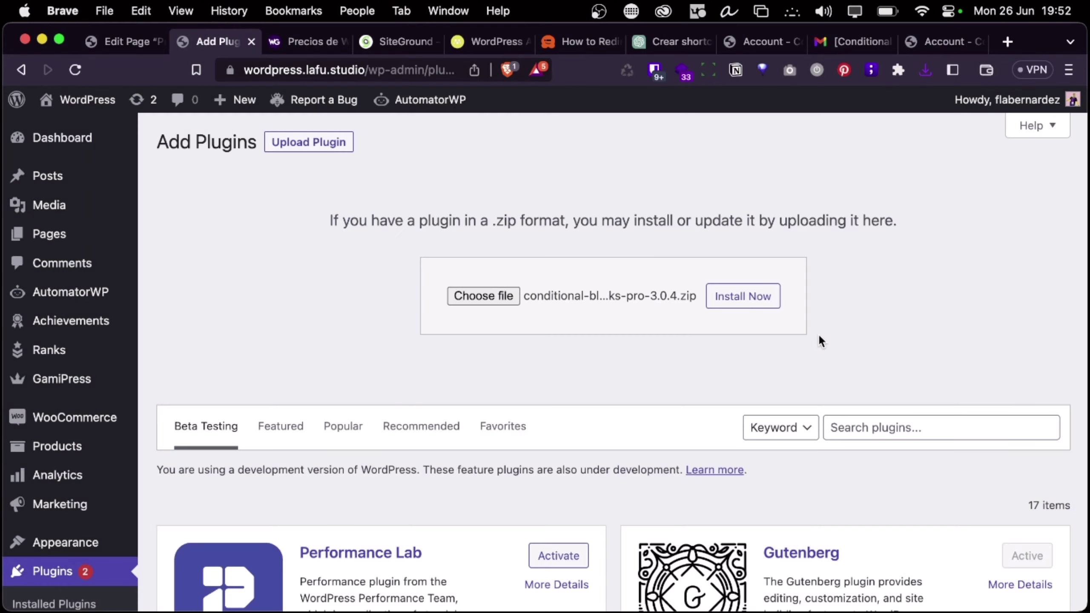
{"action": "left_click", "coordinate": [762, 306]}
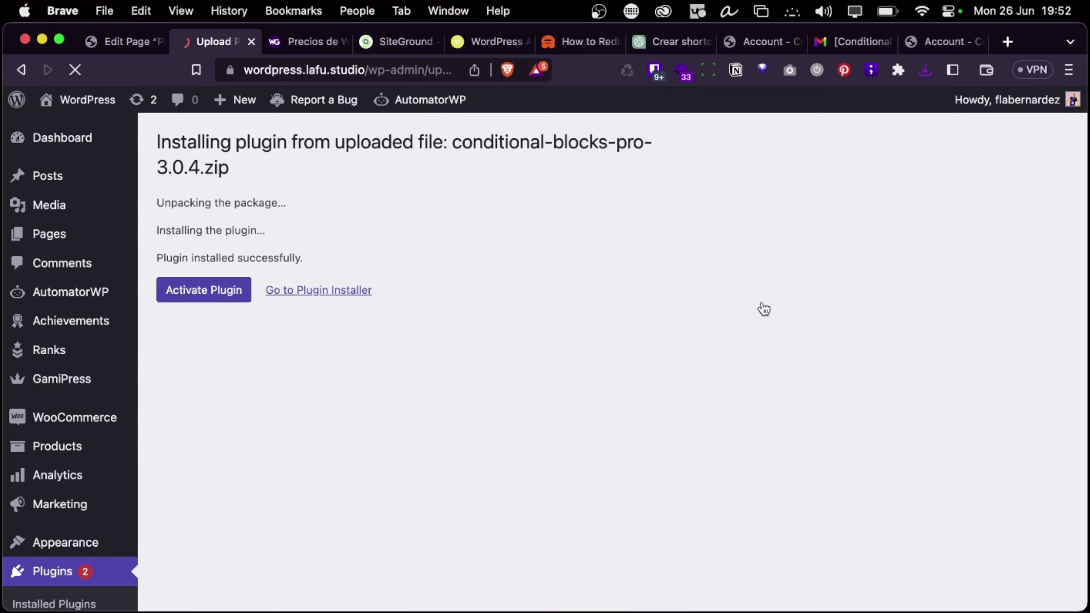
{"action": "left_click", "coordinate": [231, 298]}
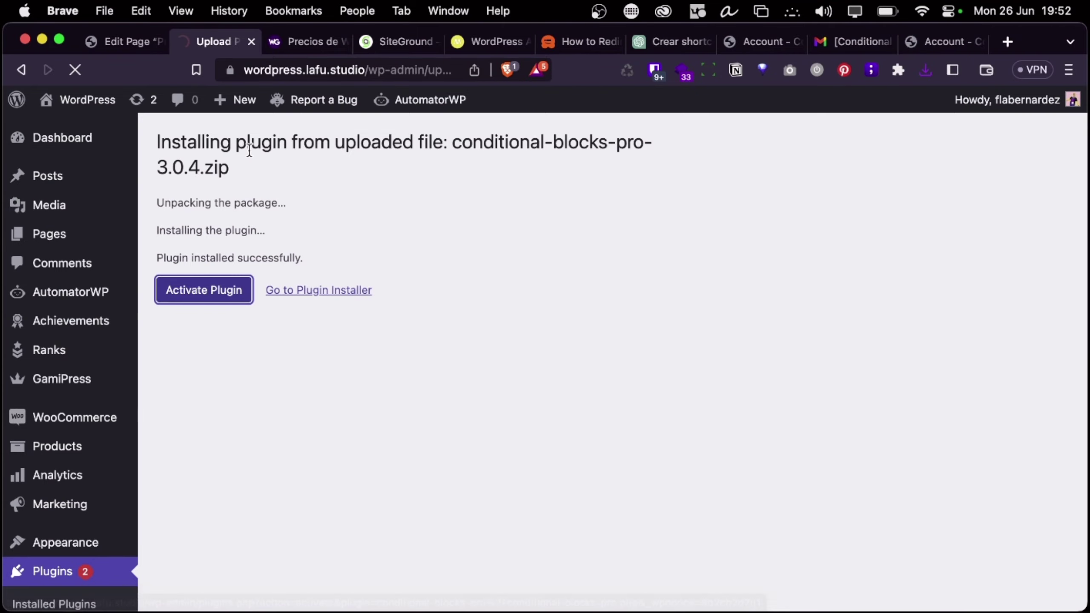
{"action": "key", "text": "ctrl+Left"}
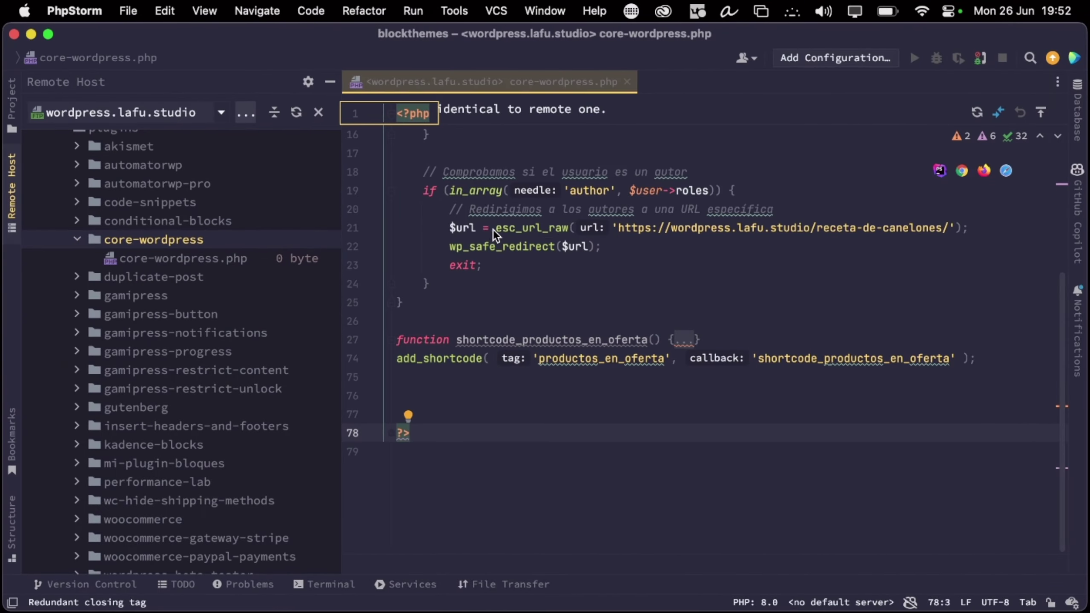
Copy the sale-products condition code from the ChatGPT conversation
{"action": "key", "text": "ctrl+Right"}
{"action": "key", "text": "ctrl+Right"}
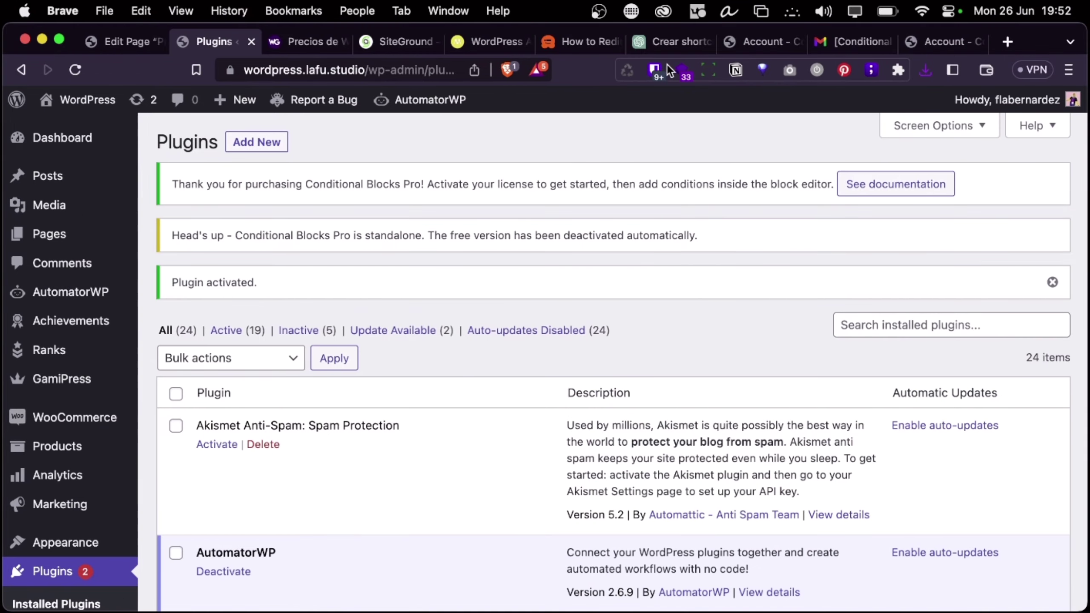
{"action": "left_click", "coordinate": [670, 39]}
{"action": "scroll", "coordinate": [782, 212], "scroll_direction": "up", "scroll_amount": 5}
{"action": "scroll", "coordinate": [782, 210], "scroll_direction": "up", "scroll_amount": 10}
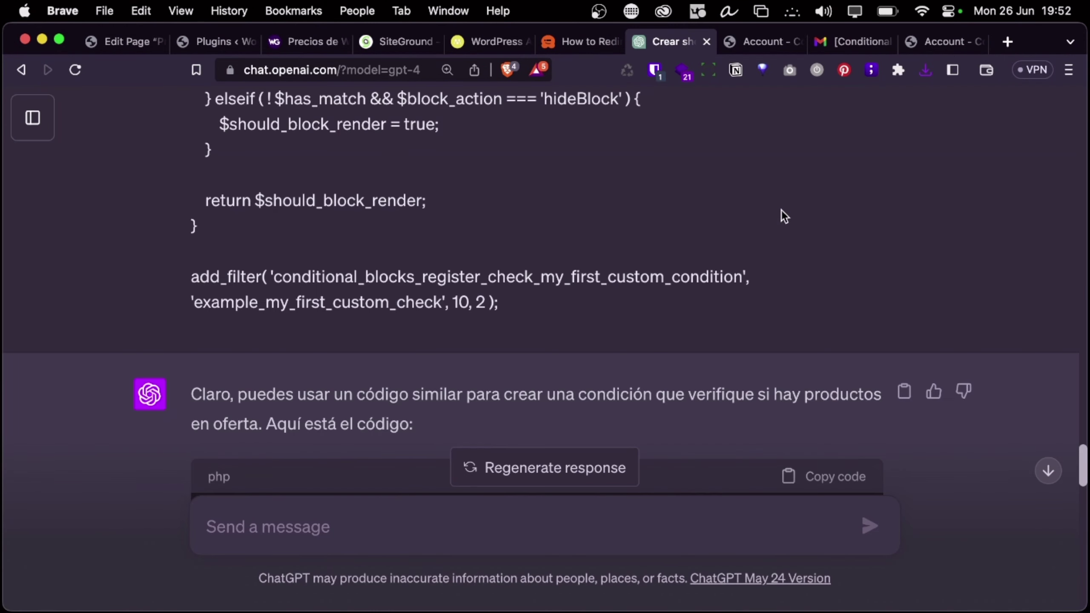
{"action": "scroll", "coordinate": [807, 318], "scroll_direction": "down", "scroll_amount": 3}
{"action": "left_click", "coordinate": [821, 342]}
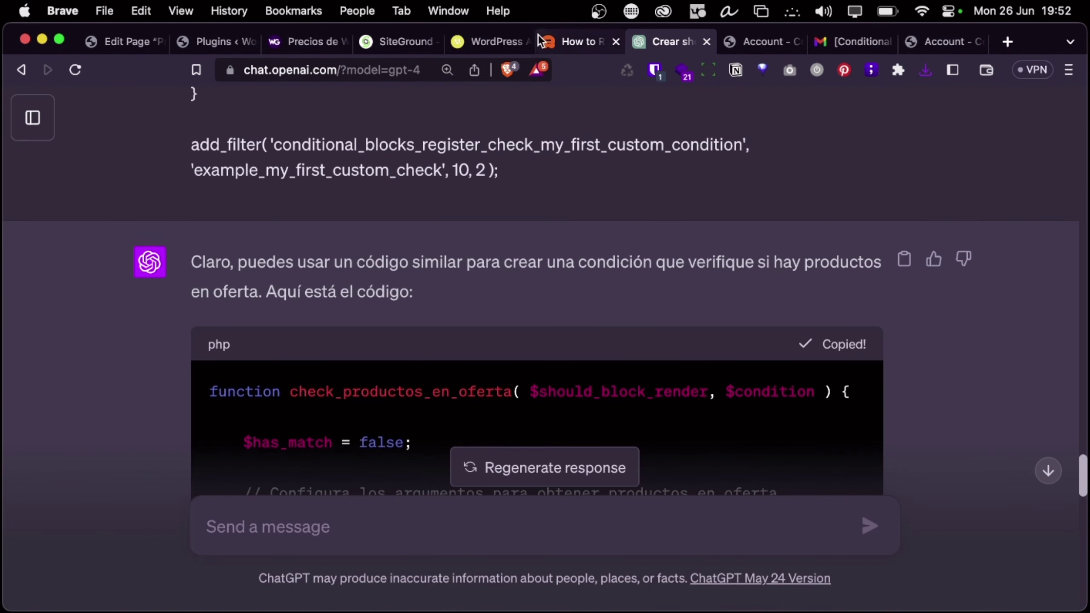
Paste the copied code onto empty line 77 of core-wordpress.php in PhpStorm
{"action": "key", "text": "ctrl+Left"}
{"action": "left_click", "coordinate": [139, 43]}
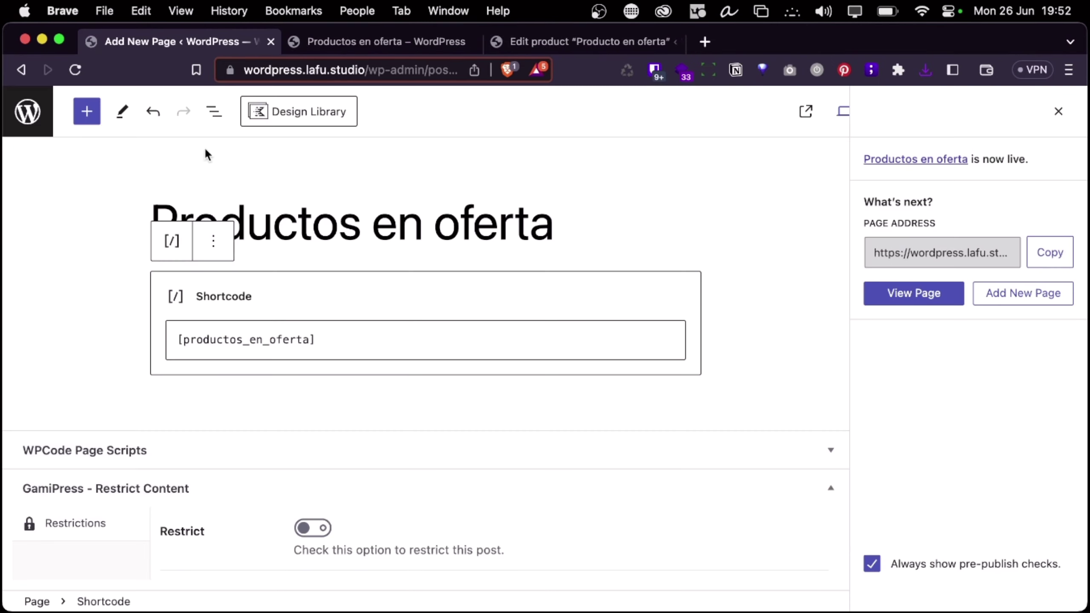
{"action": "key", "text": "ctrl+Right"}
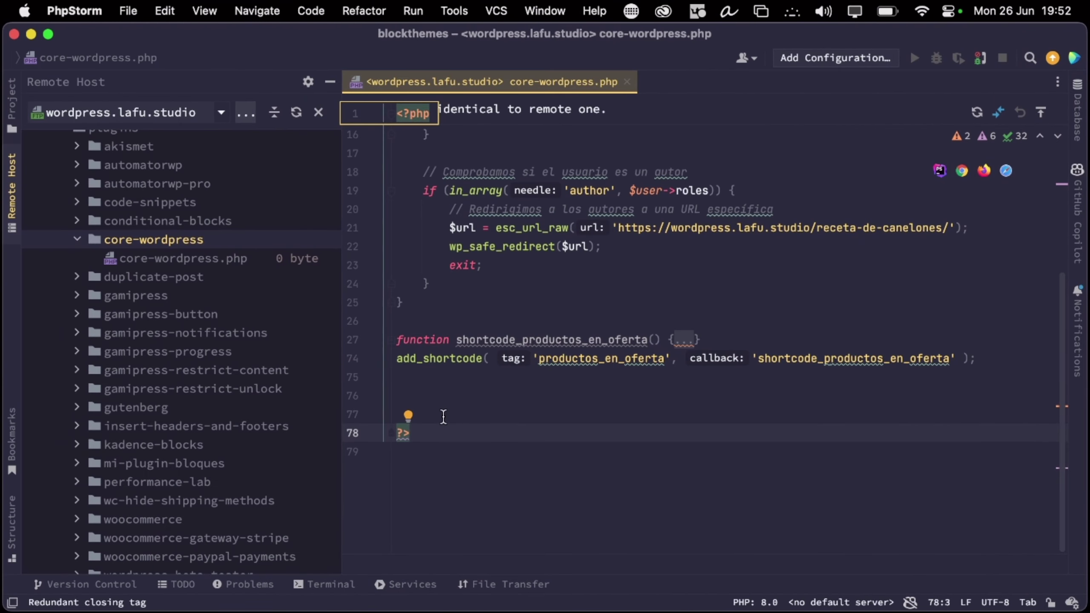
{"action": "left_click", "coordinate": [443, 415]}
{"action": "key", "text": "cmd+v"}
{"action": "scroll", "coordinate": [485, 420], "scroll_direction": "up", "scroll_amount": 2}
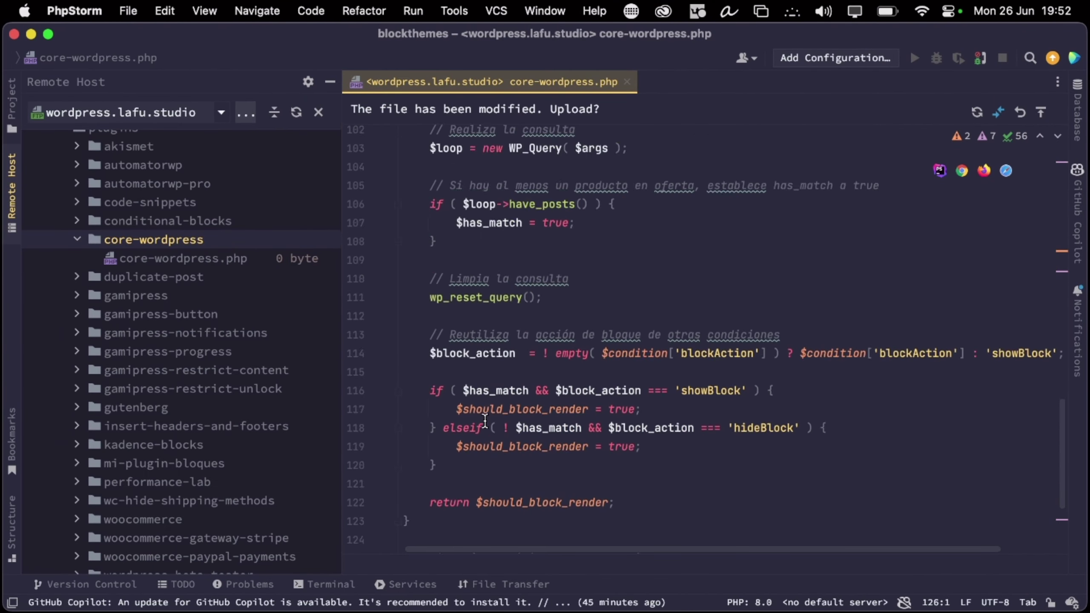
{"action": "scroll", "coordinate": [485, 421], "scroll_direction": "up", "scroll_amount": 5}
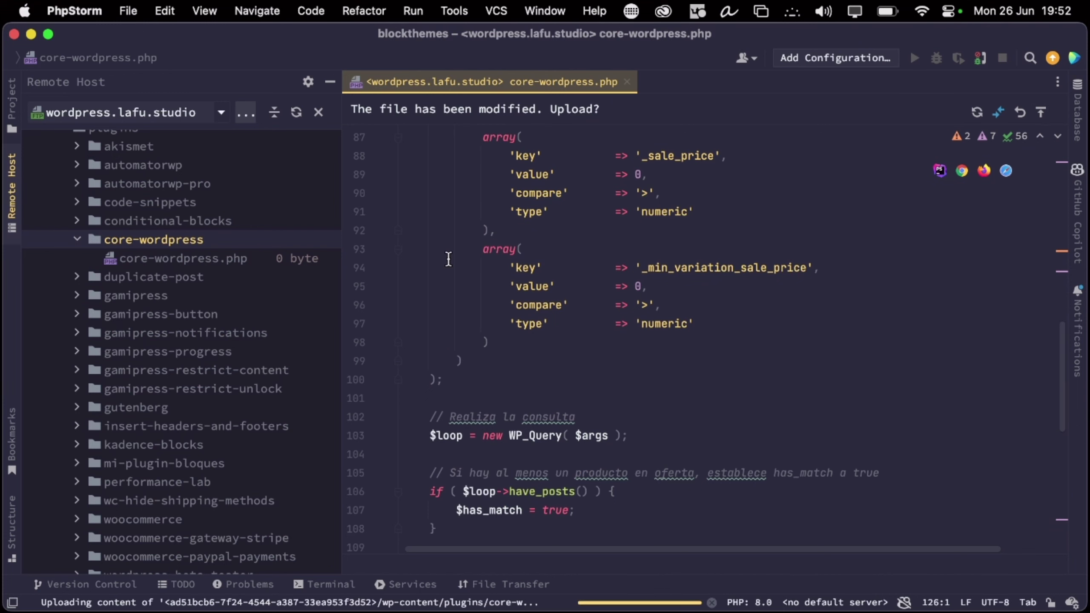
{"action": "key", "text": "ctrl+Right"}
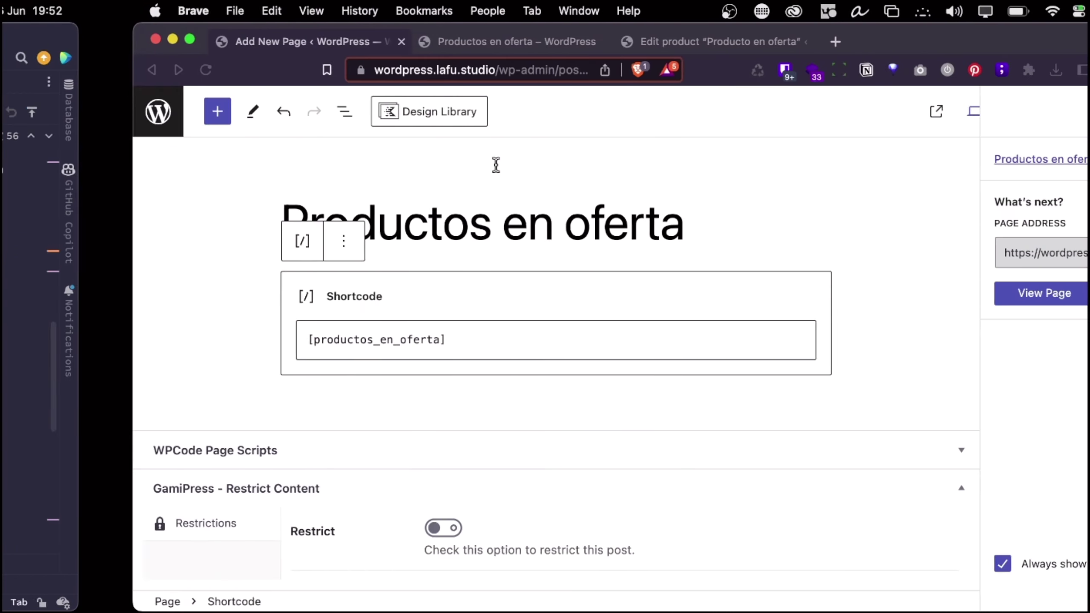
{"action": "key", "text": "ctrl+Right"}
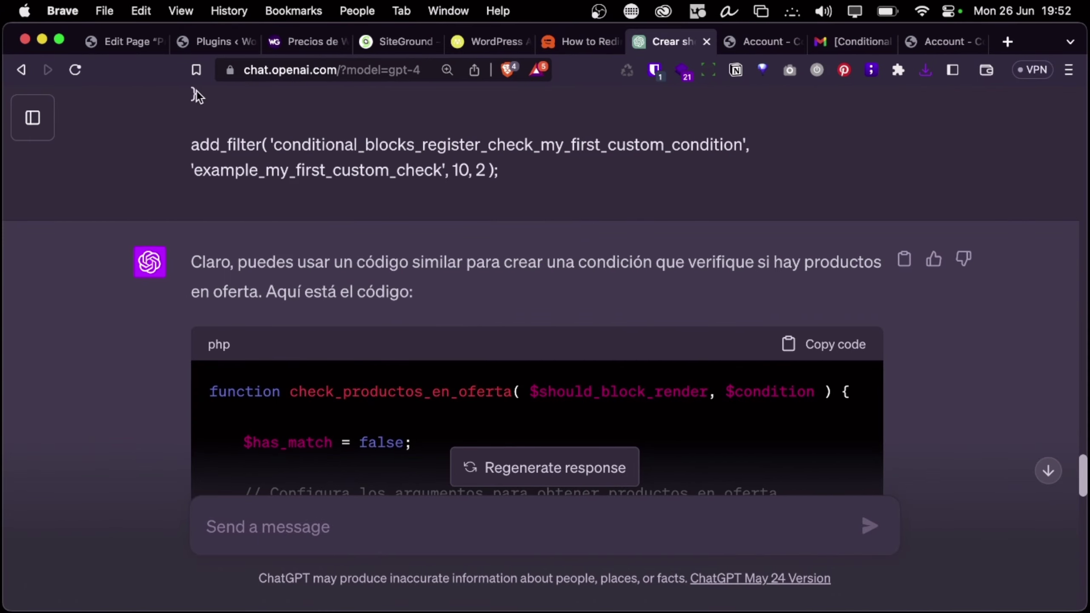
{"action": "left_click", "coordinate": [130, 43]}
Find 'conditional blocks' in the Plugins list to confirm Pro is active, then return to the page editor
{"action": "left_click", "coordinate": [213, 43]}
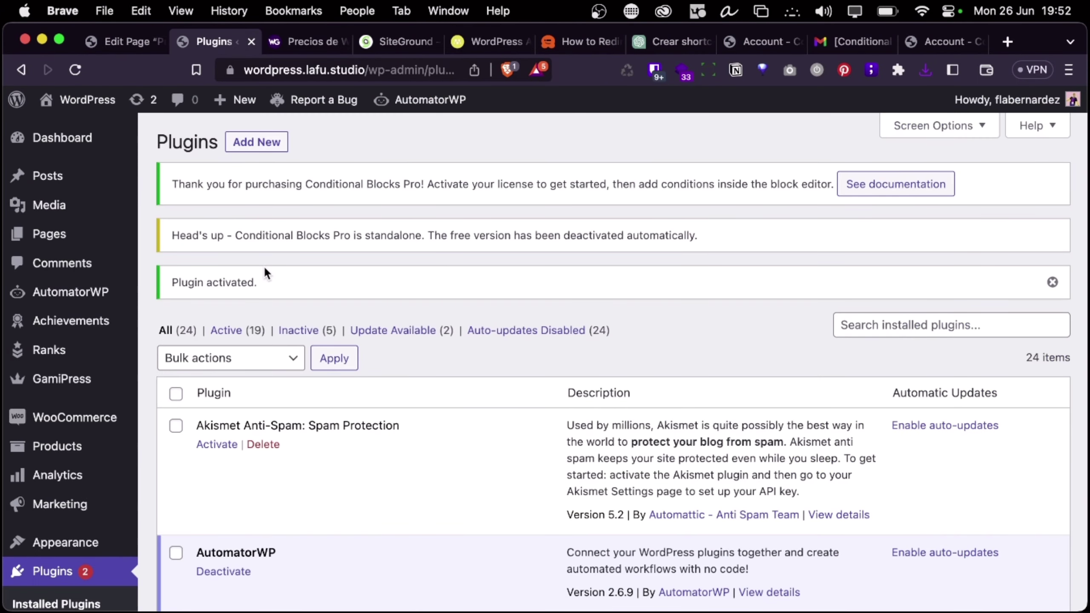
{"action": "scroll", "coordinate": [264, 266], "scroll_direction": "down", "scroll_amount": 15}
{"action": "scroll", "coordinate": [263, 265], "scroll_direction": "up", "scroll_amount": 6}
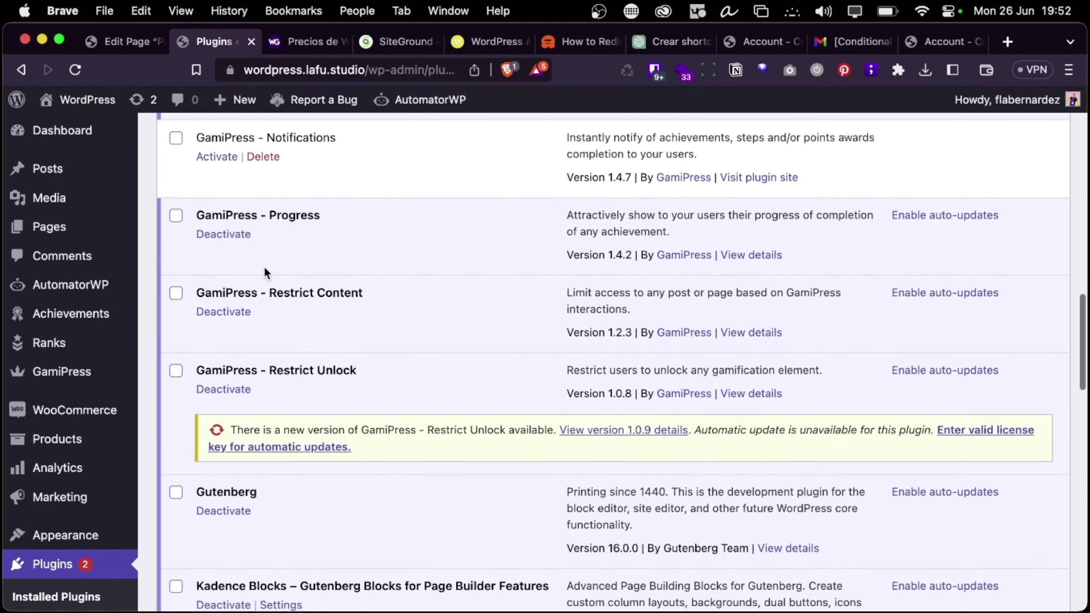
{"action": "scroll", "coordinate": [263, 265], "scroll_direction": "down", "scroll_amount": 3}
{"action": "scroll", "coordinate": [264, 266], "scroll_direction": "up", "scroll_amount": 1}
{"action": "key", "text": "super+f"}
{"action": "type", "text": "co"}
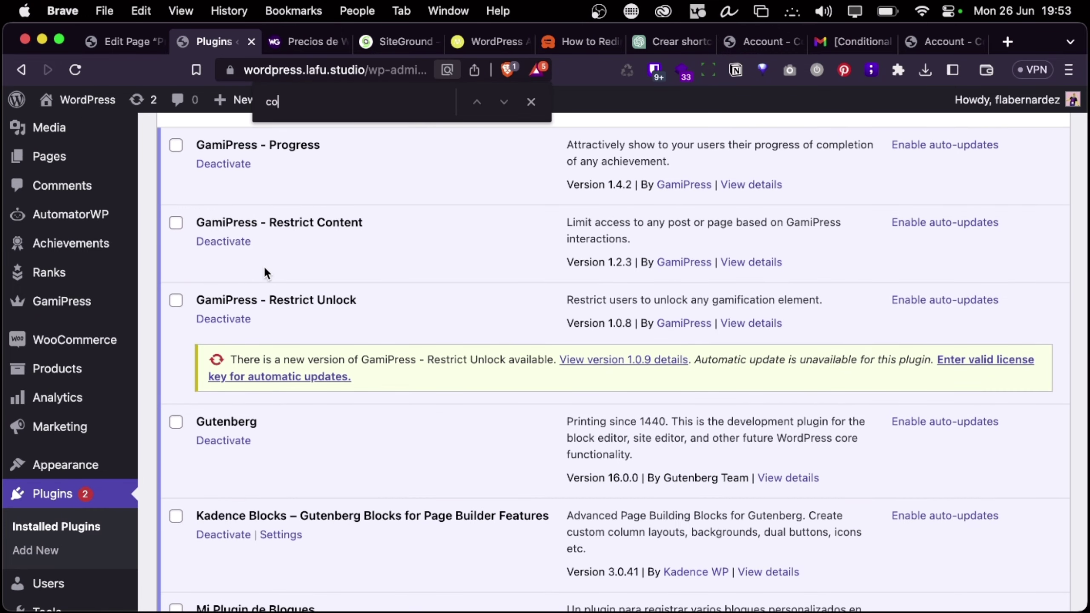
{"action": "type", "text": "nditional blocks"}
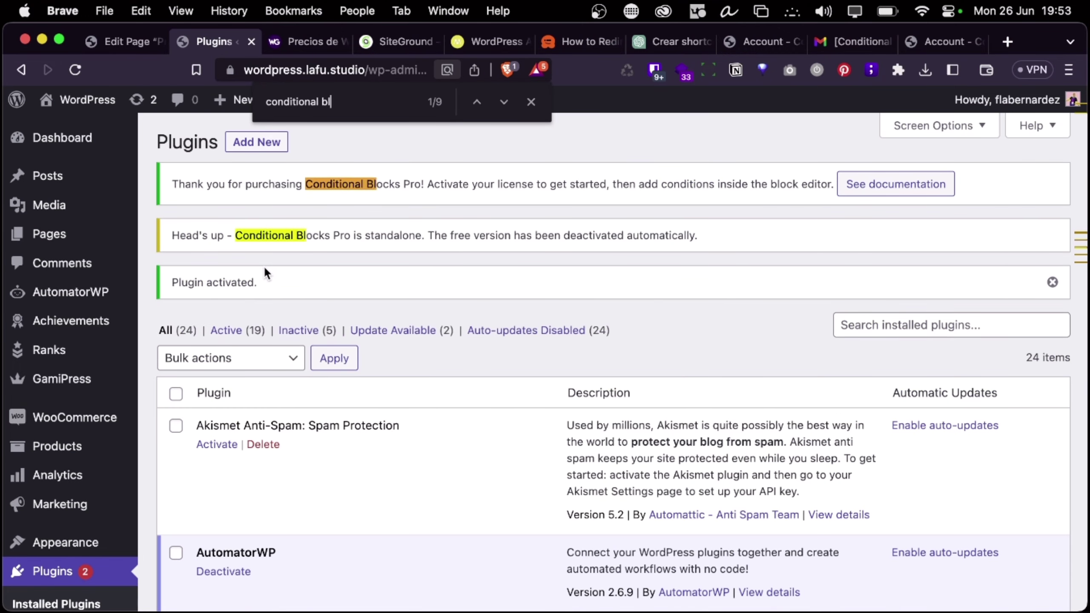
{"action": "key", "text": "Return"}
{"action": "key", "text": "Return"}
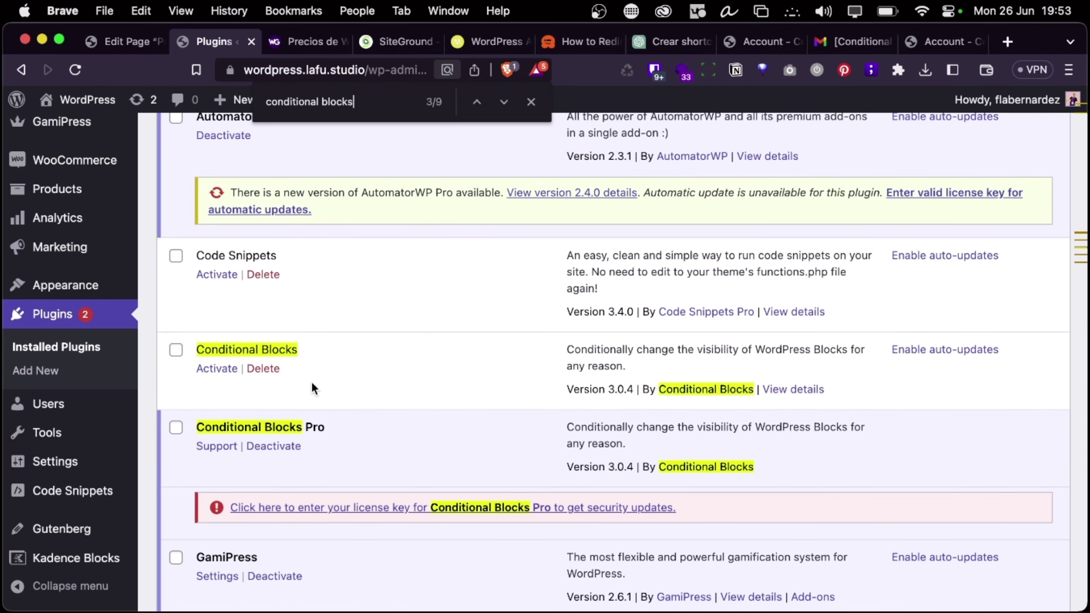
{"action": "scroll", "coordinate": [291, 470], "scroll_direction": "down", "scroll_amount": 2}
{"action": "scroll", "coordinate": [408, 409], "scroll_direction": "up", "scroll_amount": 1}
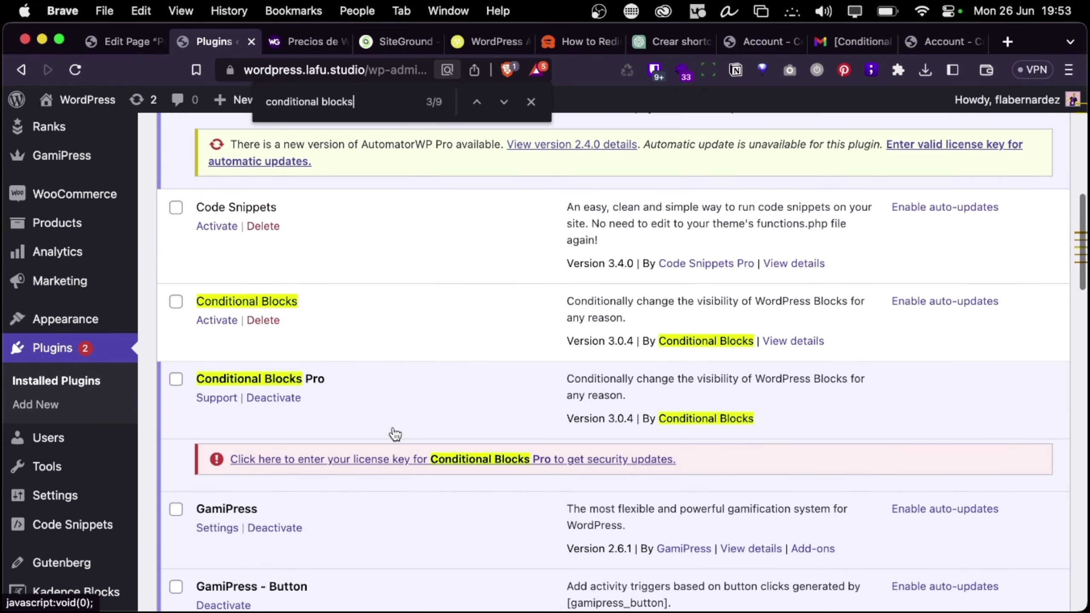
{"action": "scroll", "coordinate": [391, 433], "scroll_direction": "down", "scroll_amount": 5}
{"action": "scroll", "coordinate": [394, 433], "scroll_direction": "up", "scroll_amount": 1}
{"action": "scroll", "coordinate": [395, 434], "scroll_direction": "up", "scroll_amount": 2}
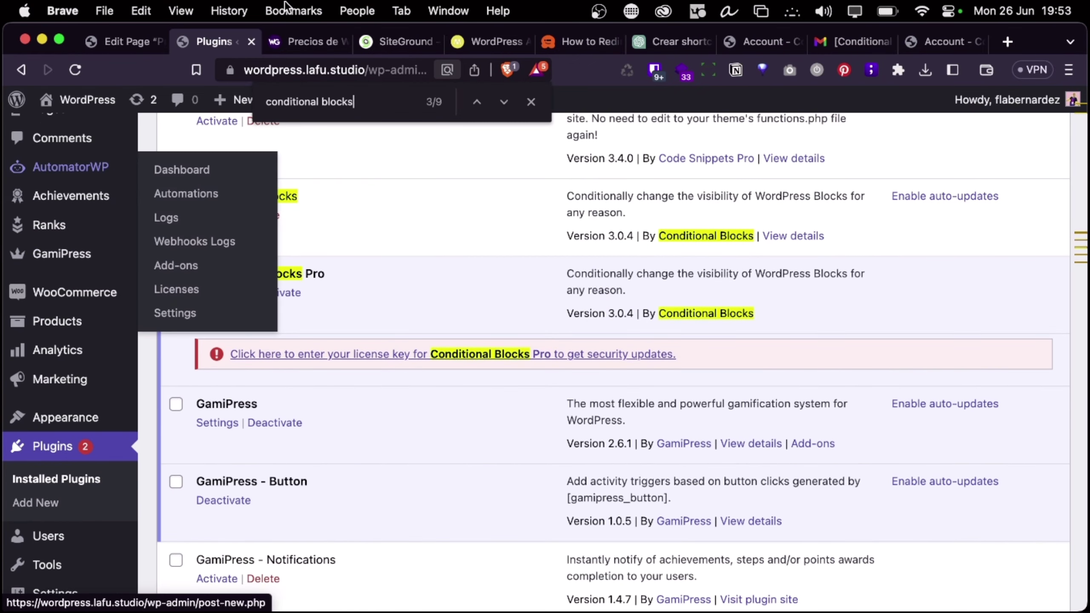
{"action": "left_click", "coordinate": [115, 39]}
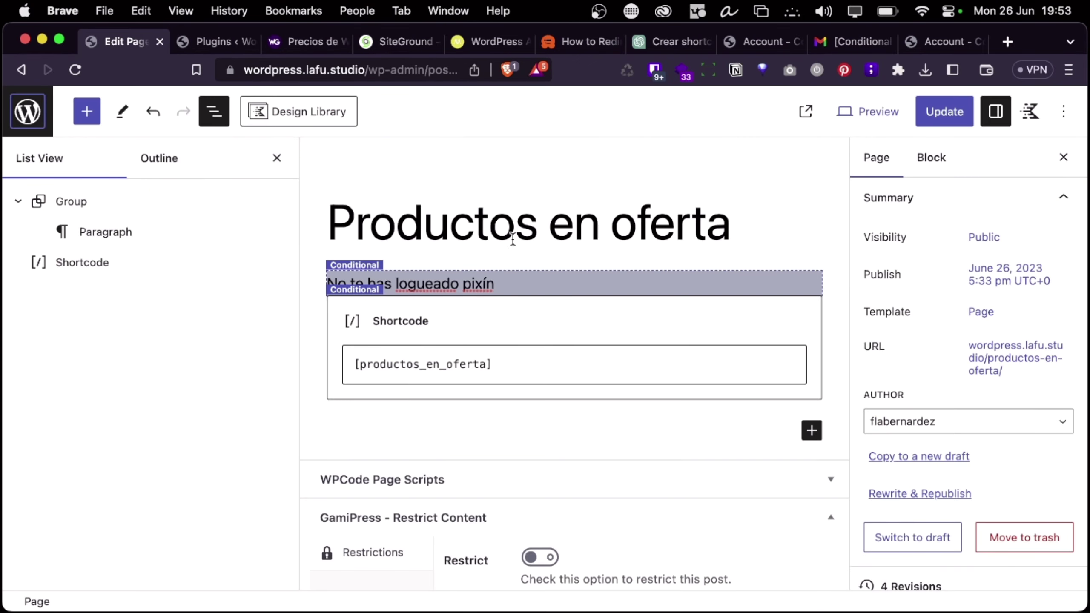
Save and reload the page, then open the condition builder for the 'No te has logueado pixín' paragraph
{"action": "left_click", "coordinate": [944, 111]}
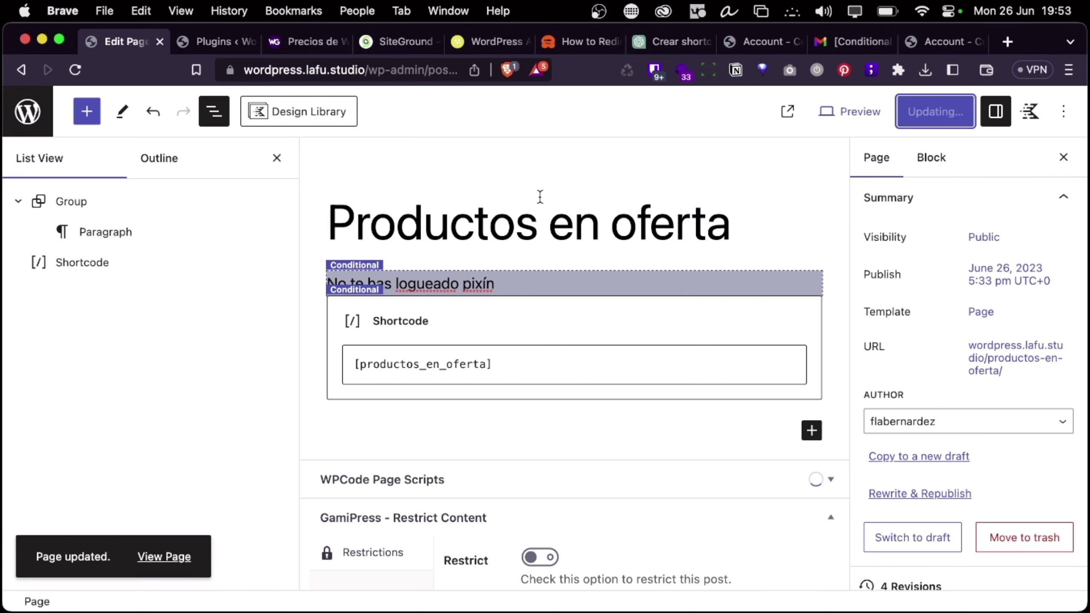
{"action": "left_click", "coordinate": [79, 72]}
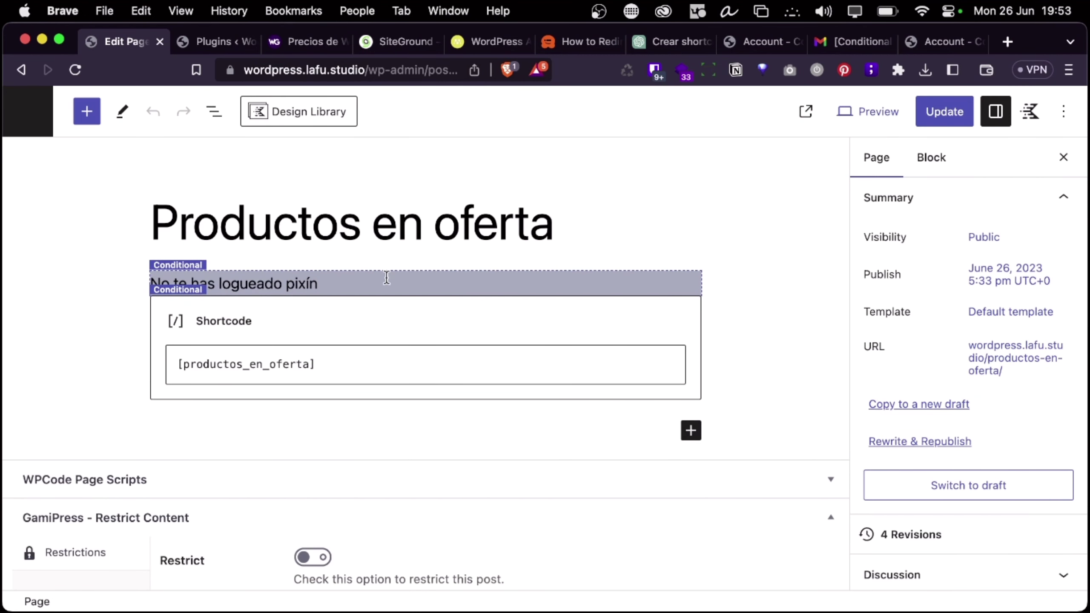
{"action": "left_click", "coordinate": [386, 277]}
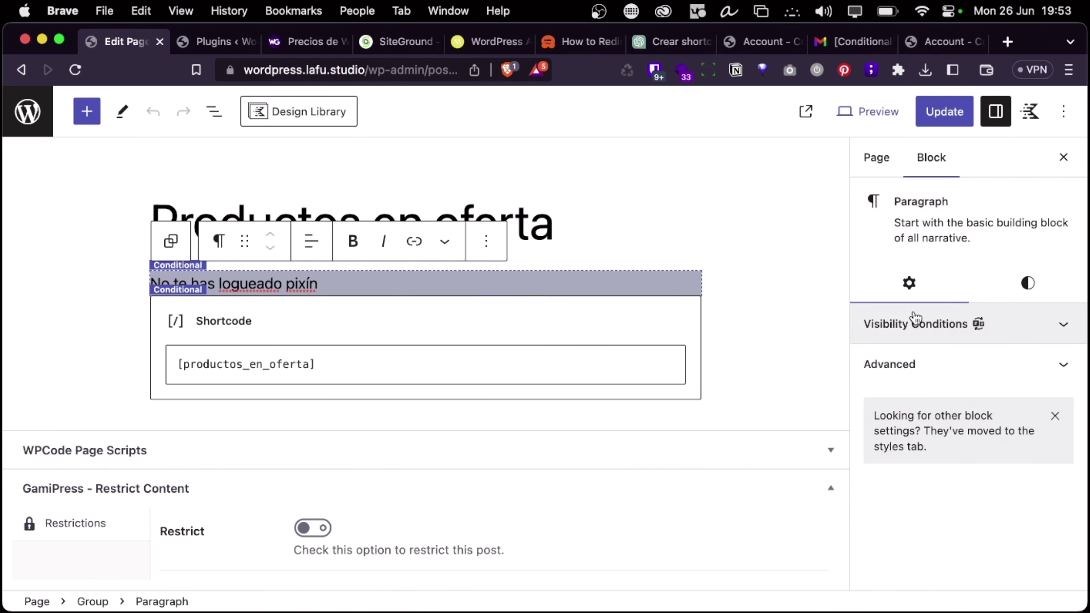
{"action": "left_click", "coordinate": [1047, 327]}
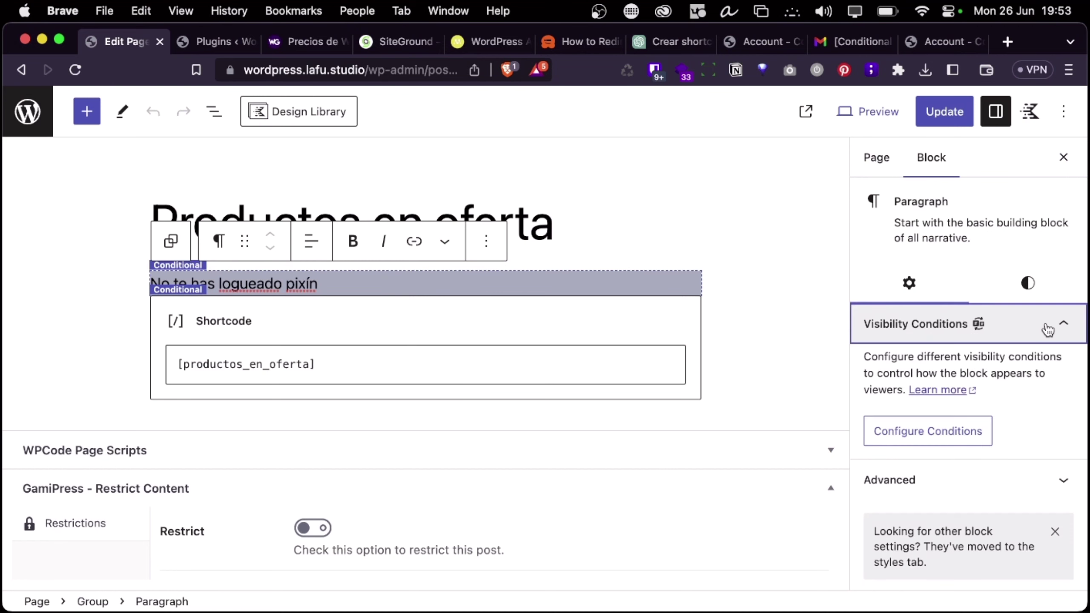
{"action": "left_click", "coordinate": [957, 430]}
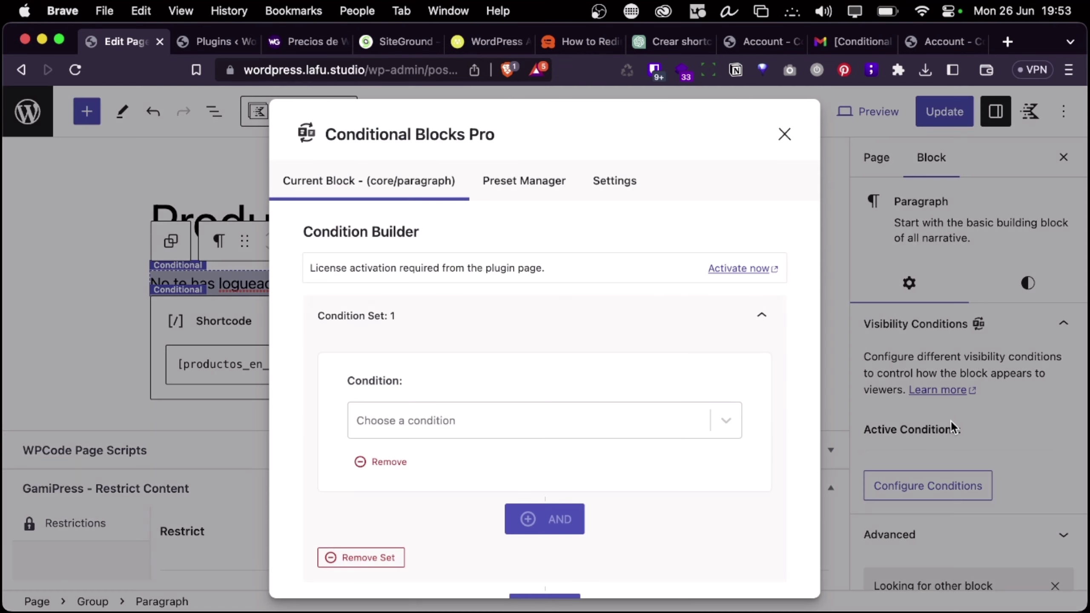
Browse the Choose a condition list, then follow the license notice's 'Activate now' link
{"action": "left_click", "coordinate": [553, 409]}
{"action": "scroll", "coordinate": [591, 397], "scroll_direction": "down", "scroll_amount": 5}
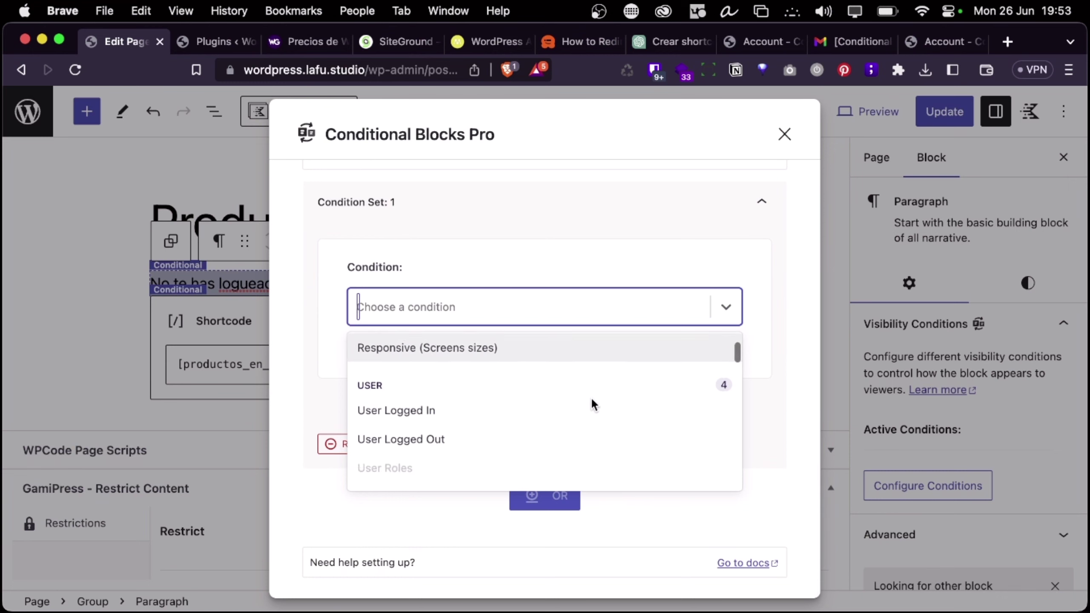
{"action": "scroll", "coordinate": [590, 397], "scroll_direction": "up", "scroll_amount": 5}
{"action": "left_click", "coordinate": [814, 294]}
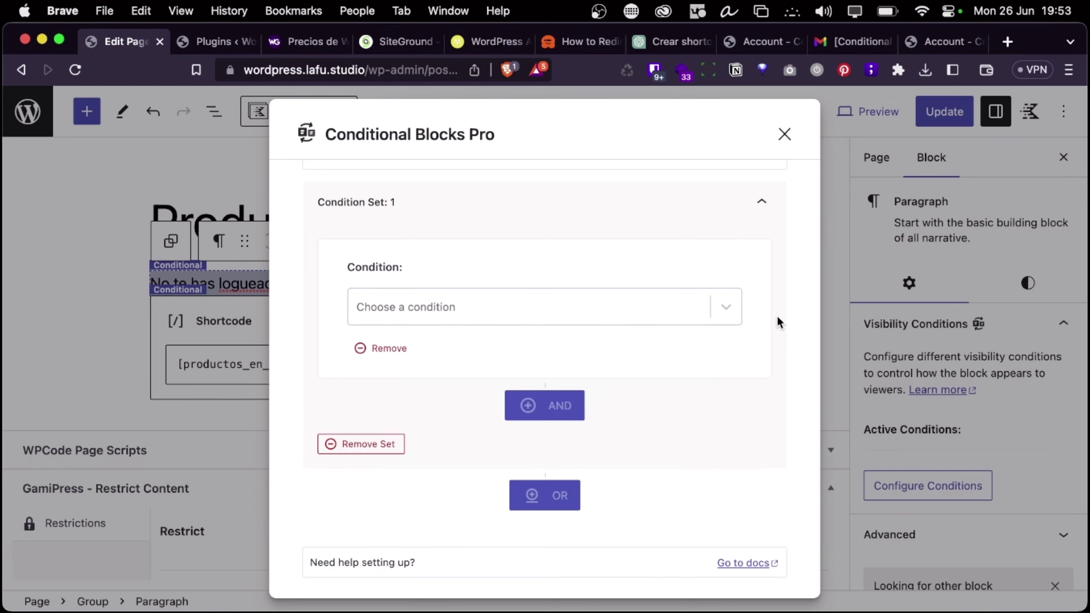
{"action": "scroll", "coordinate": [580, 275], "scroll_direction": "up", "scroll_amount": 3}
{"action": "left_click", "coordinate": [743, 269]}
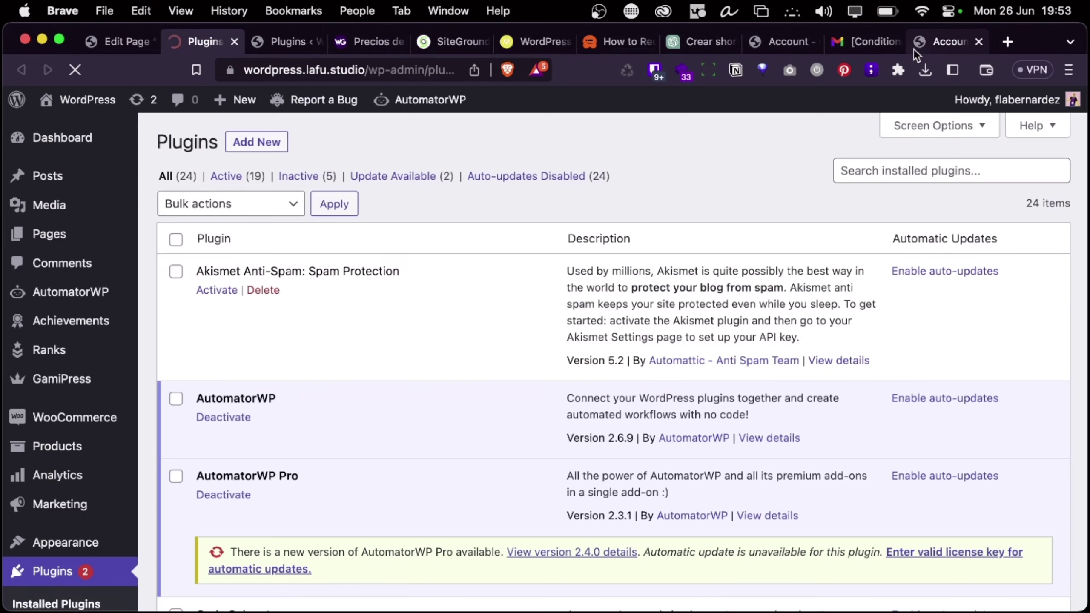
Select the Conditional Blocks Pro license key from the account's License Keys, then return to WordPress Plugins
{"action": "left_click", "coordinate": [925, 42]}
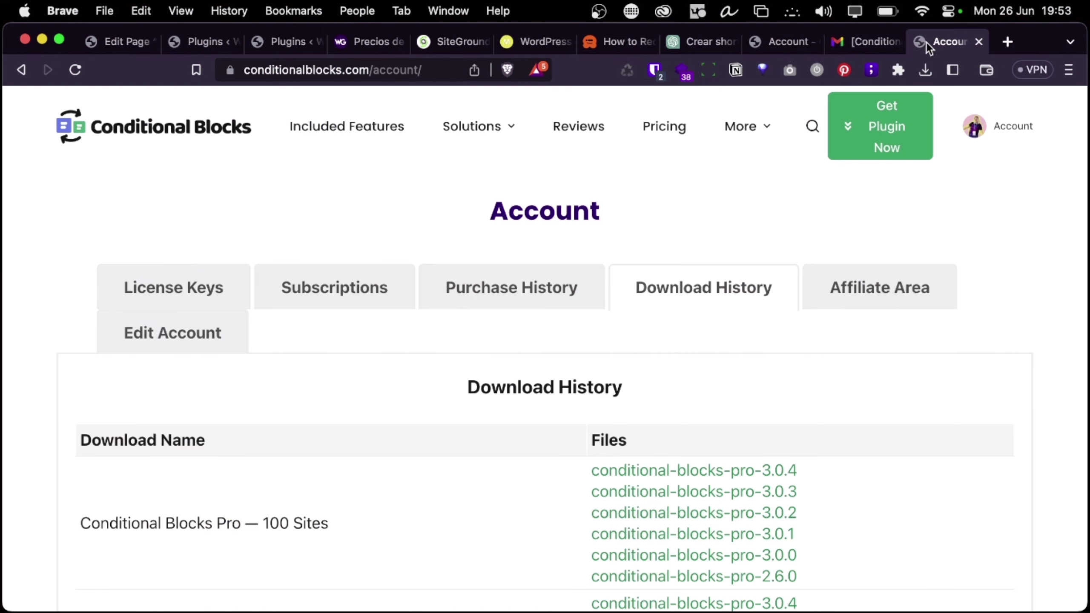
{"action": "left_click", "coordinate": [216, 290]}
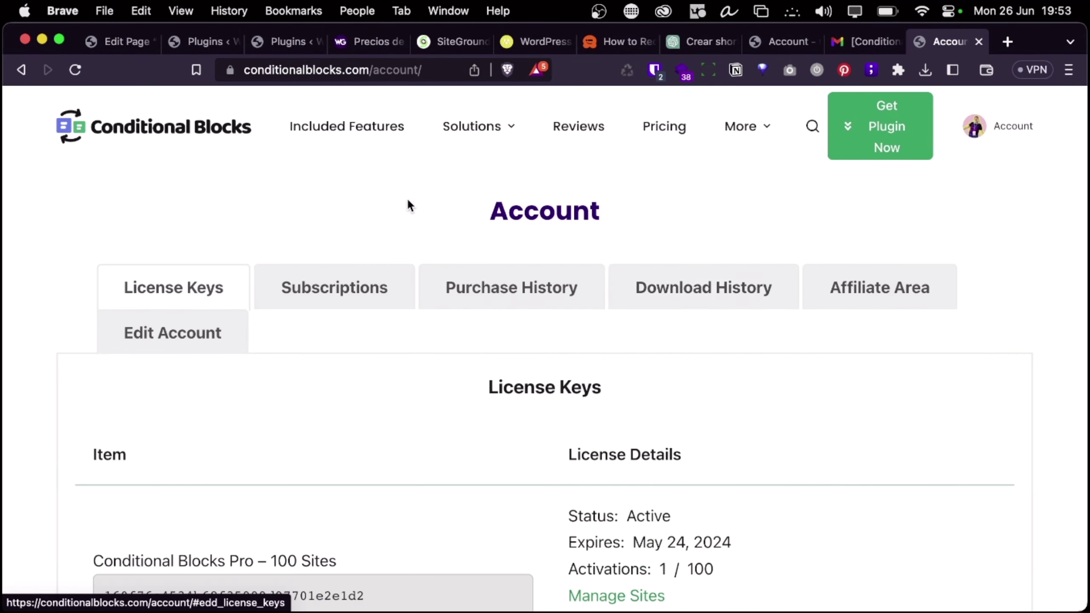
{"action": "scroll", "coordinate": [407, 391], "scroll_direction": "down", "scroll_amount": 5}
{"action": "double_click", "coordinate": [321, 393]}
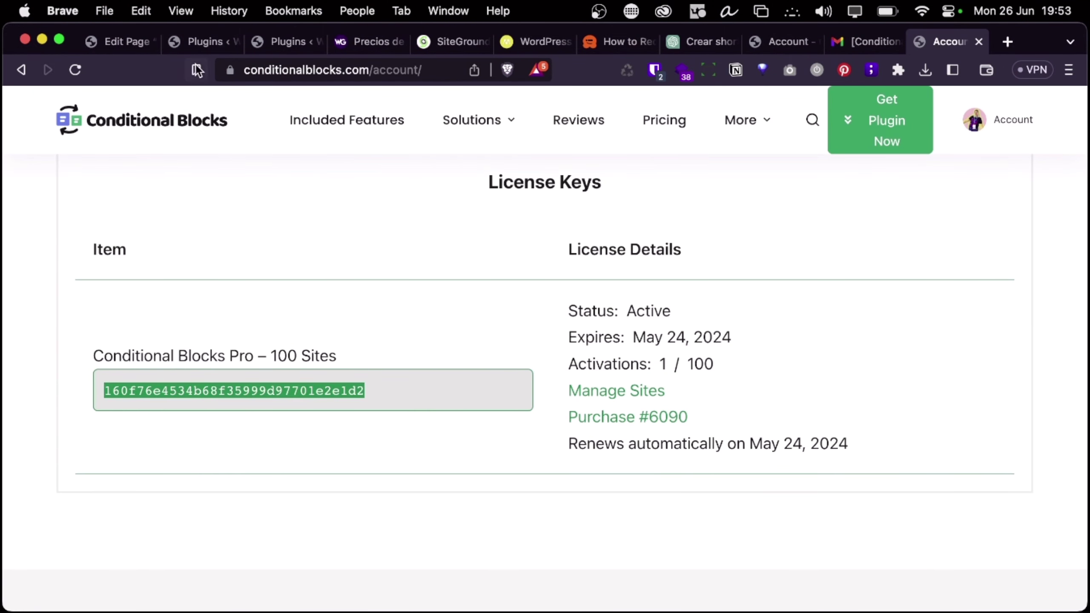
{"action": "left_click", "coordinate": [194, 50]}
{"action": "scroll", "coordinate": [280, 307], "scroll_direction": "down", "scroll_amount": 2}
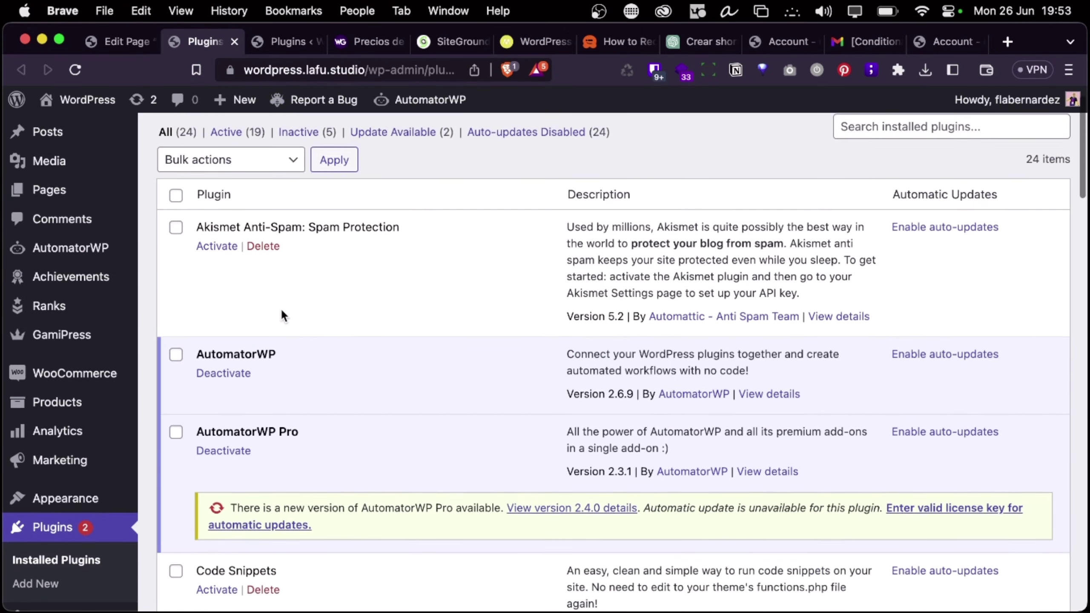
Paste the copied key into Conditional Blocks Pro's license field and activate the license
{"action": "scroll", "coordinate": [280, 307], "scroll_direction": "down", "scroll_amount": 10}
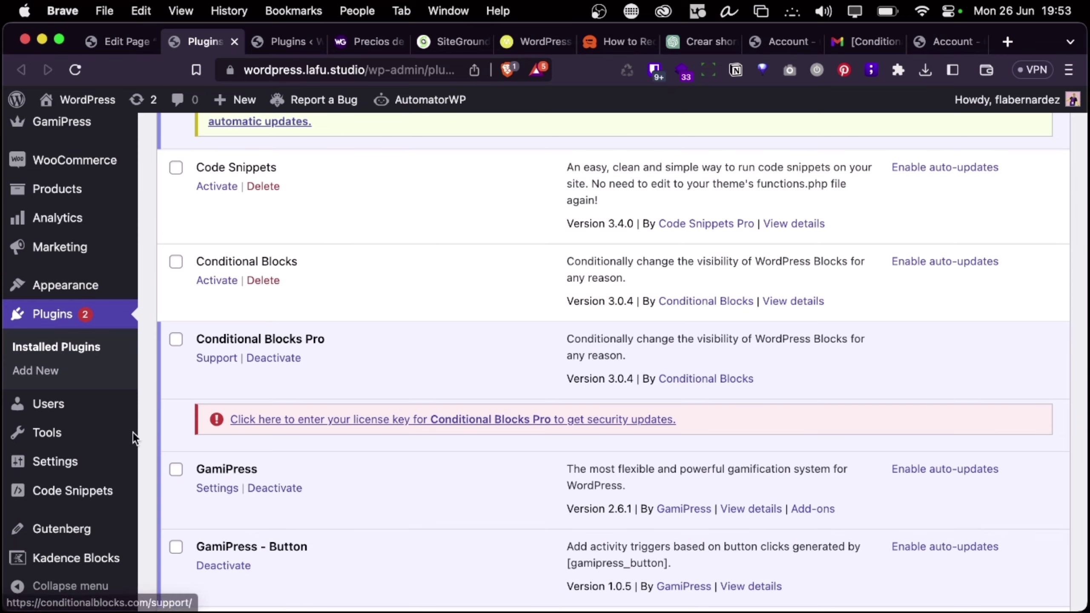
{"action": "scroll", "coordinate": [47, 460], "scroll_direction": "down", "scroll_amount": 3}
{"action": "mouse_move", "coordinate": [60, 499]}
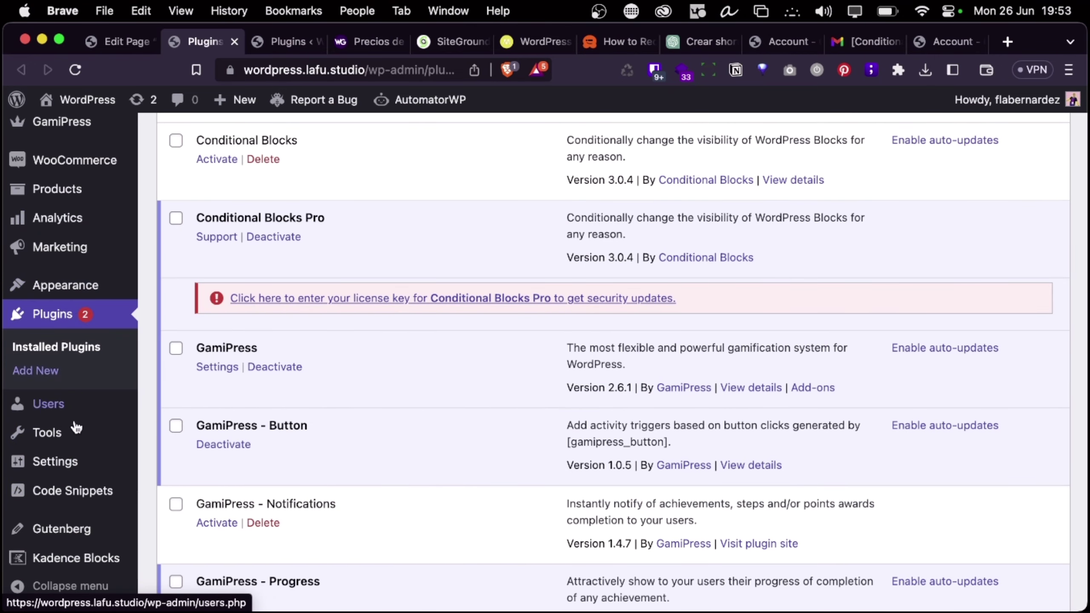
{"action": "mouse_move", "coordinate": [87, 466]}
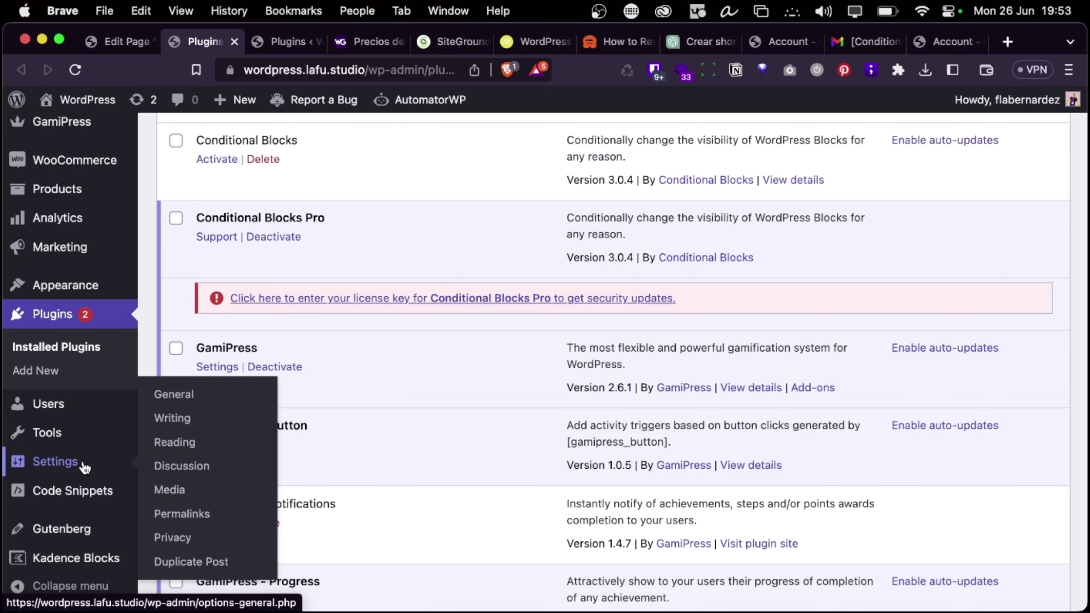
{"action": "mouse_move", "coordinate": [55, 432]}
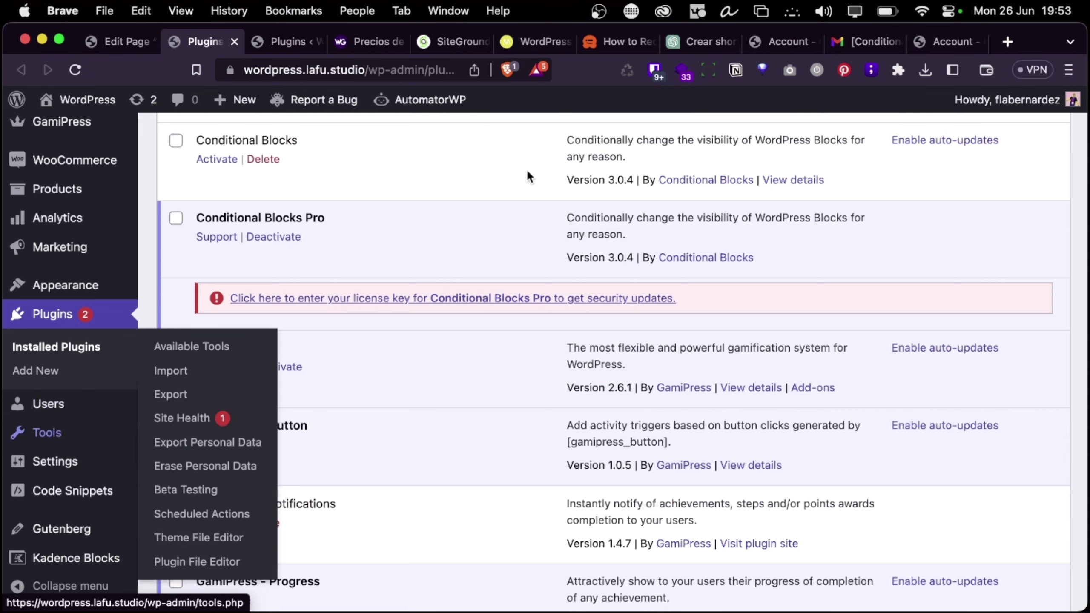
{"action": "left_click", "coordinate": [288, 40]}
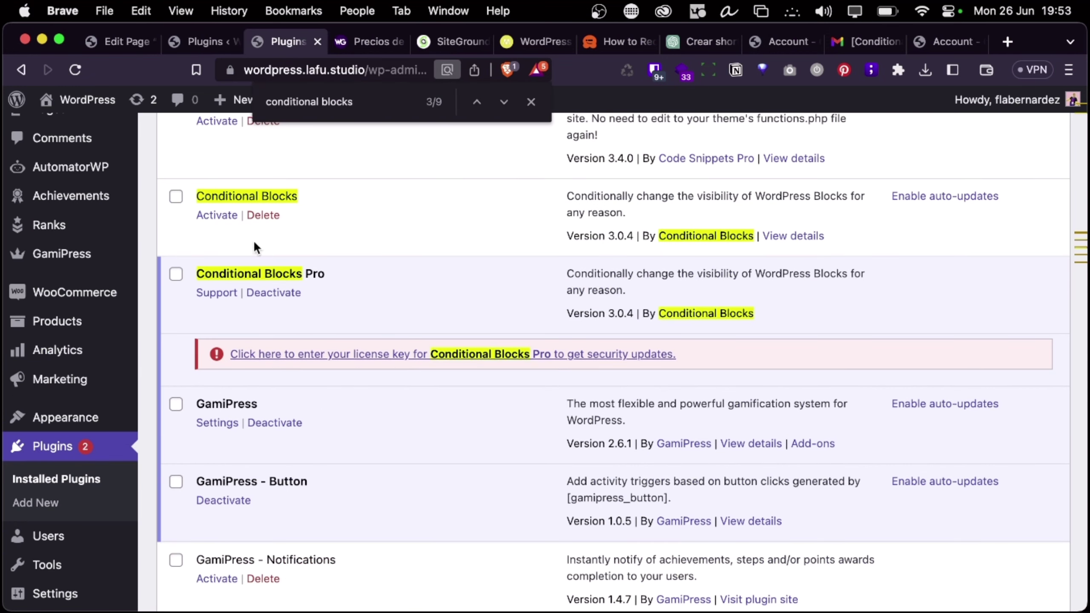
{"action": "left_click", "coordinate": [463, 355]}
{"action": "left_click", "coordinate": [369, 388]}
{"action": "key", "text": "super+v"}
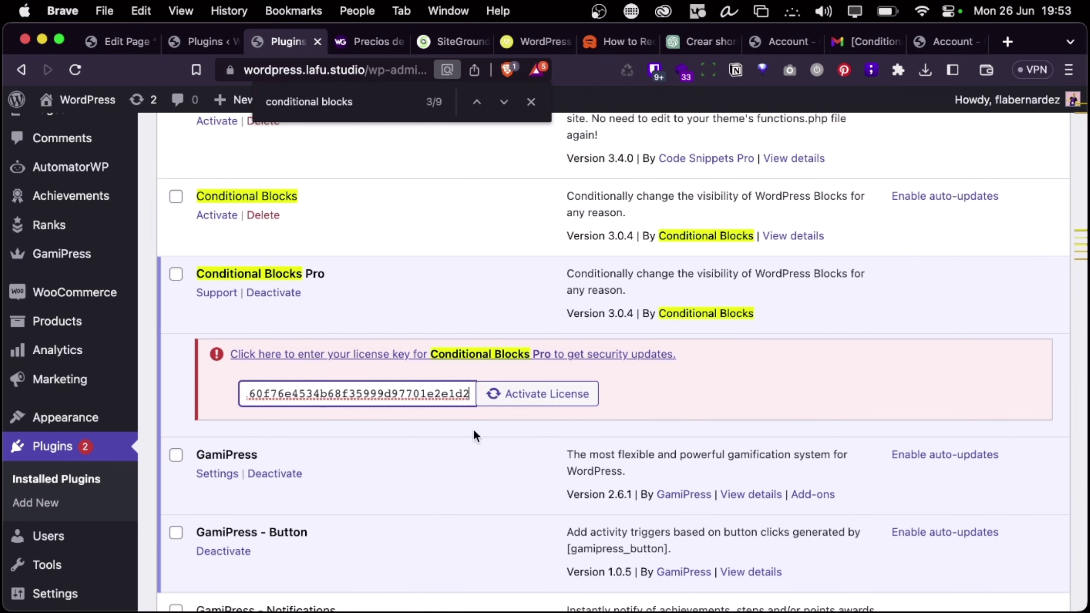
{"action": "left_click", "coordinate": [509, 397]}
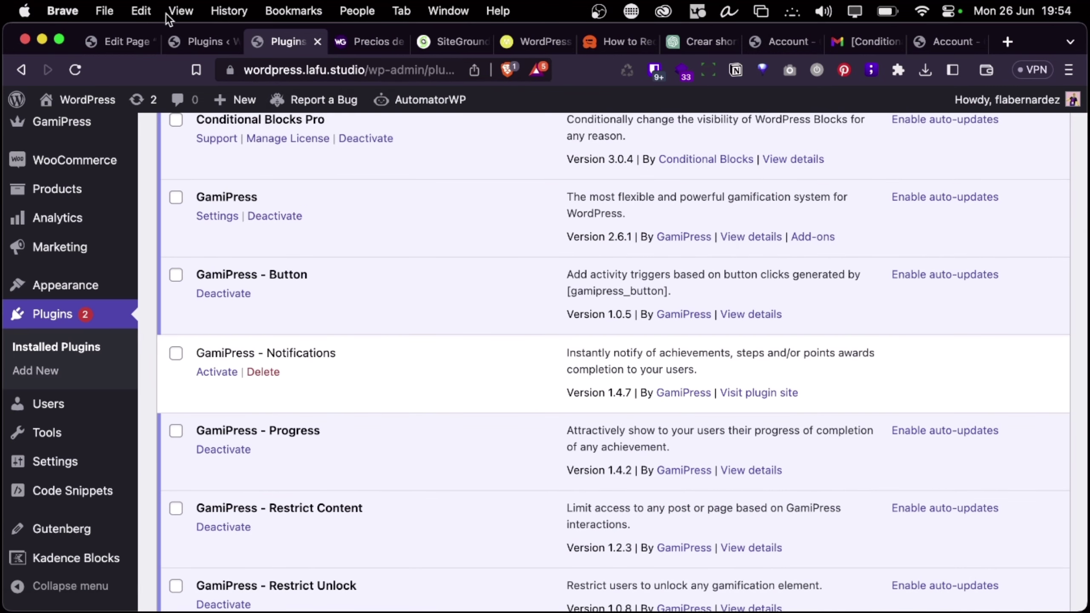
{"action": "left_click", "coordinate": [122, 32]}
Reload the editor, dismiss the backup notice, and open the 'No te has logueado pixín' paragraph's conditions builder
{"action": "left_click", "coordinate": [76, 69]}
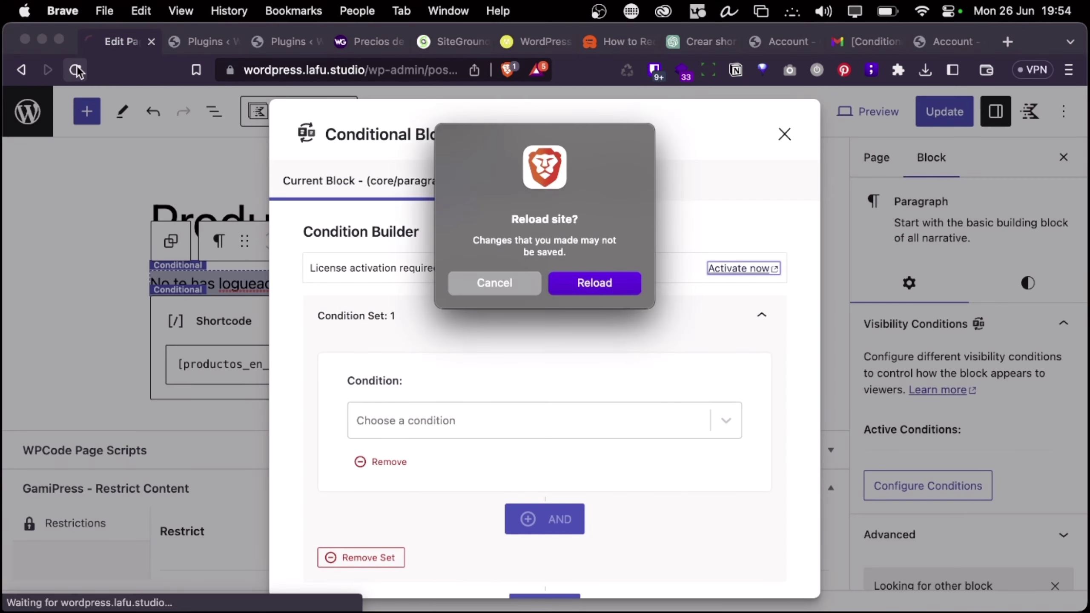
{"action": "left_click", "coordinate": [596, 282]}
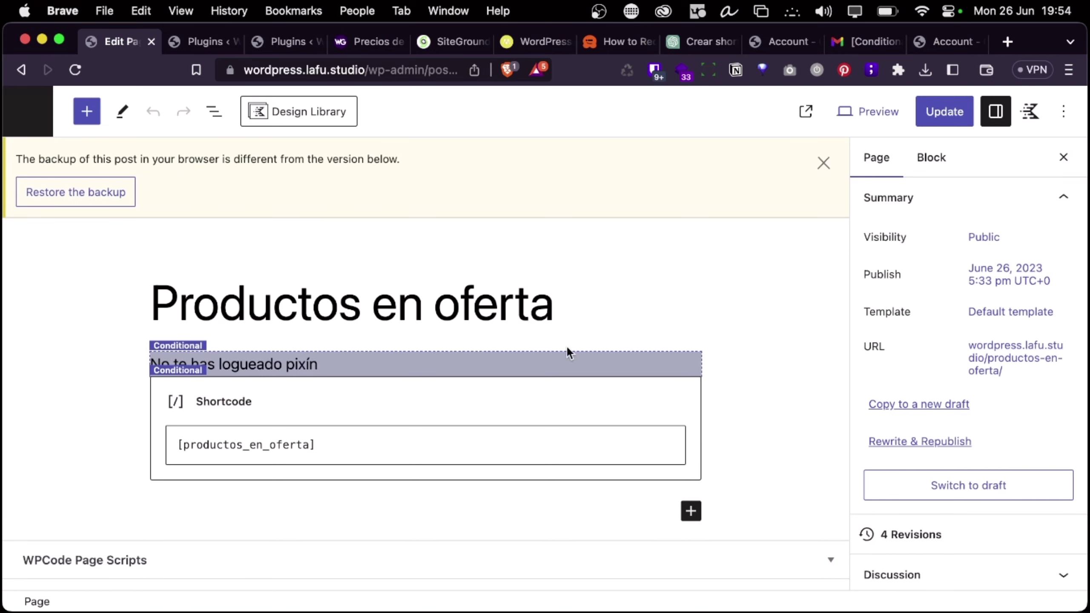
{"action": "left_click", "coordinate": [824, 163]}
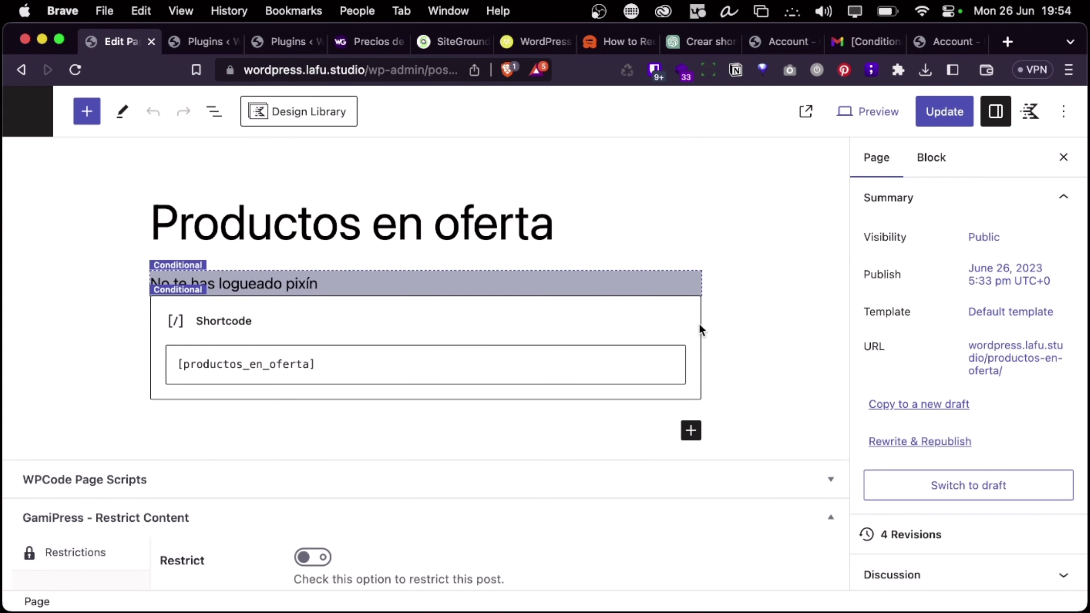
{"action": "left_click", "coordinate": [549, 280]}
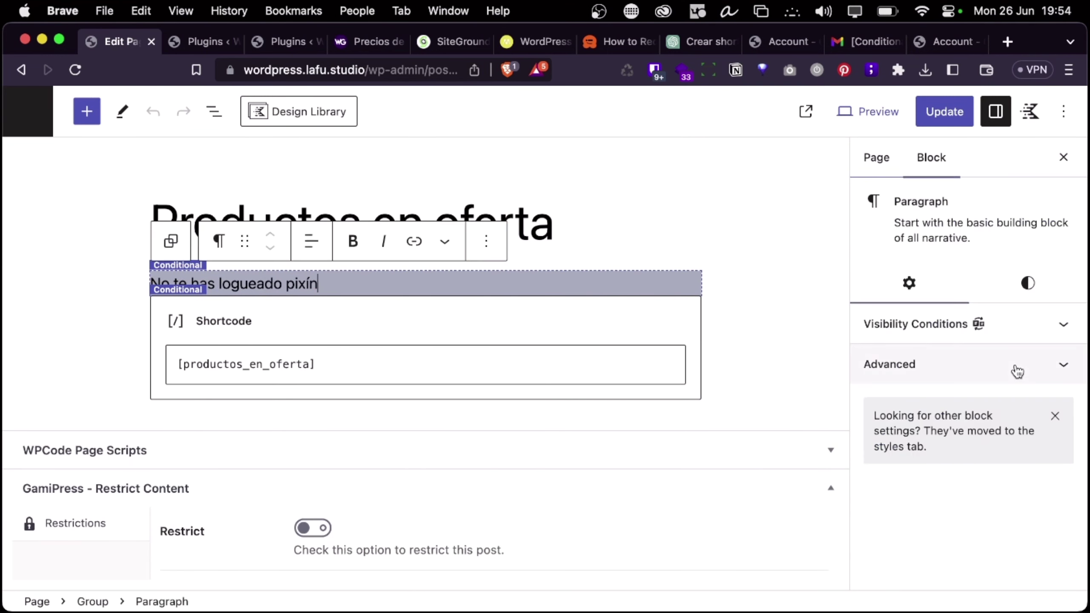
{"action": "left_click", "coordinate": [978, 336]}
{"action": "left_click", "coordinate": [902, 430]}
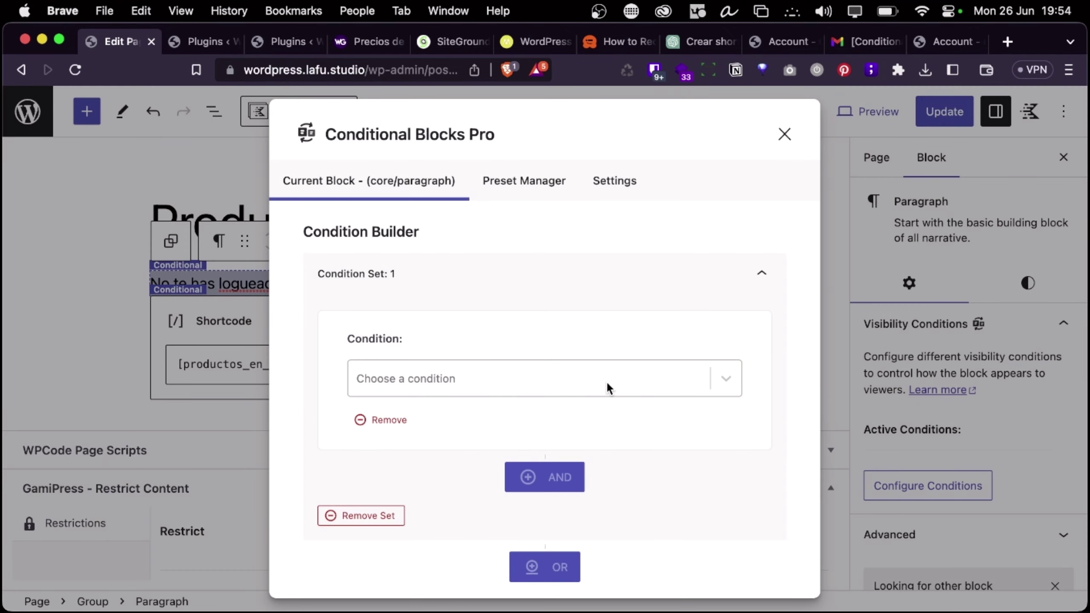
Add a PHP Logic condition to the paragraph's visibility rules
{"action": "scroll", "coordinate": [600, 369], "scroll_direction": "down", "scroll_amount": 1}
{"action": "left_click", "coordinate": [589, 352]}
{"action": "scroll", "coordinate": [609, 301], "scroll_direction": "down", "scroll_amount": 2}
{"action": "scroll", "coordinate": [545, 461], "scroll_direction": "down", "scroll_amount": 3}
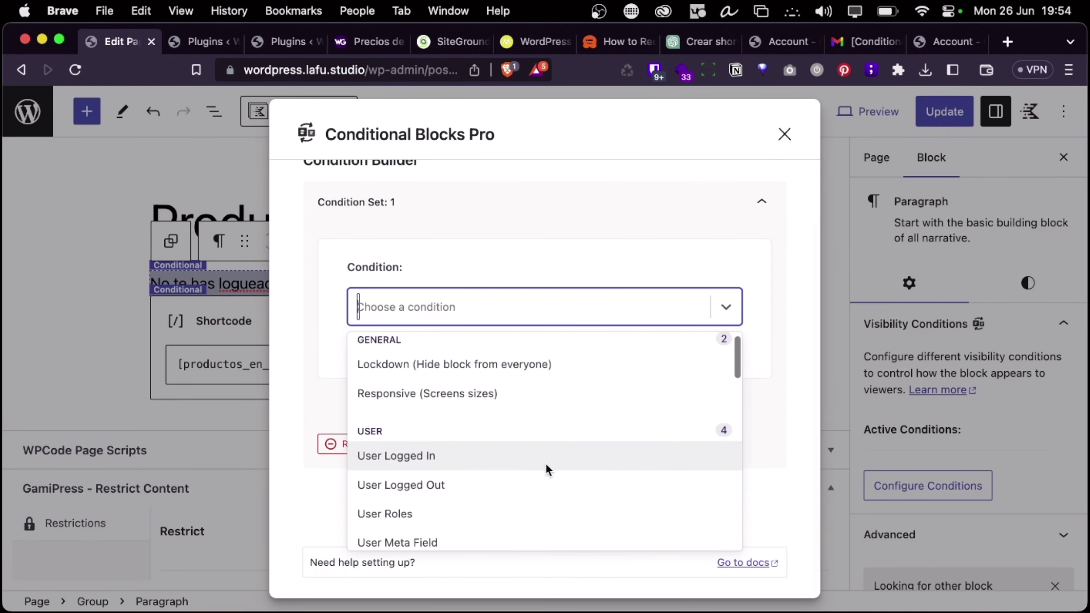
{"action": "scroll", "coordinate": [545, 461], "scroll_direction": "down", "scroll_amount": 5}
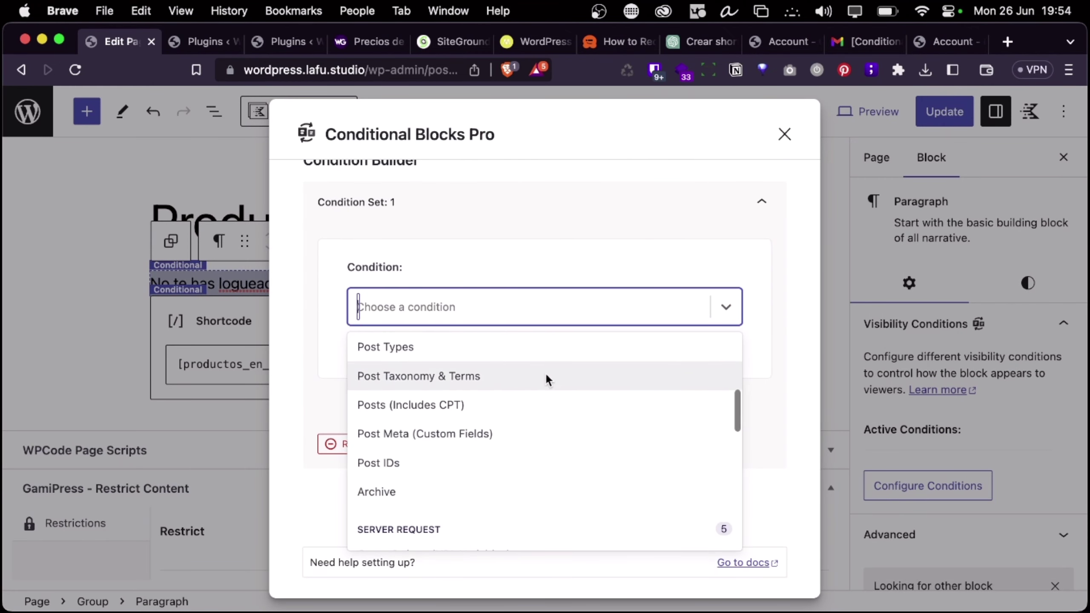
{"action": "scroll", "coordinate": [546, 377], "scroll_direction": "down", "scroll_amount": 1}
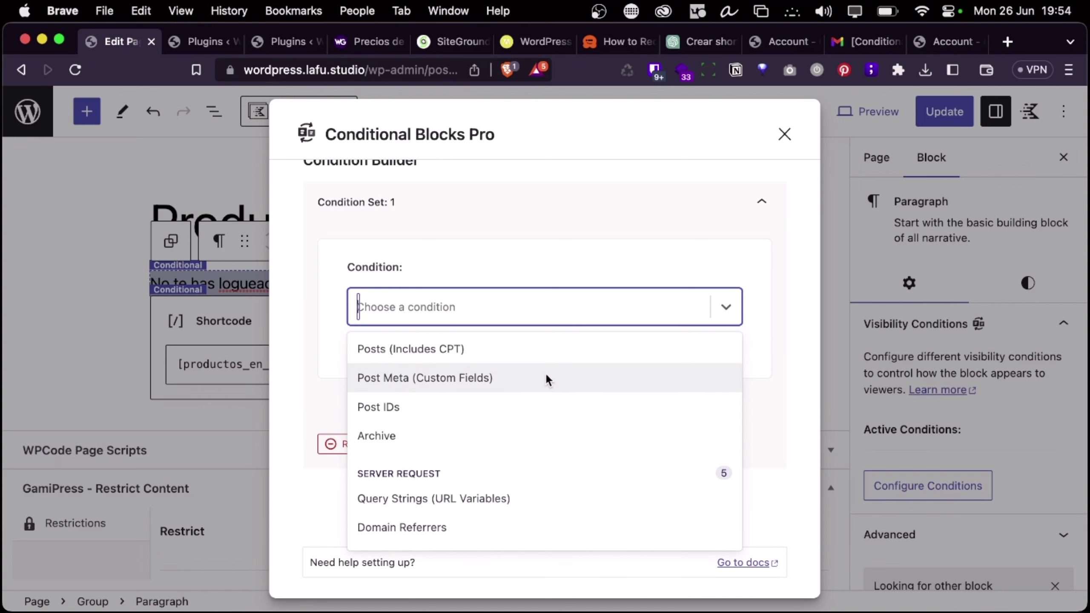
{"action": "scroll", "coordinate": [546, 376], "scroll_direction": "down", "scroll_amount": 6}
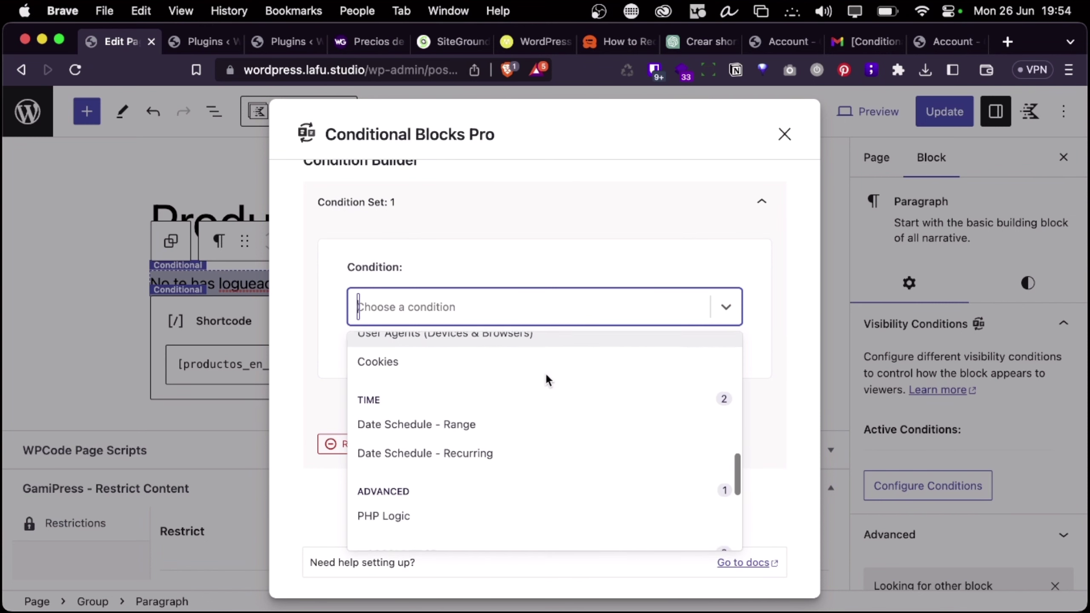
{"action": "scroll", "coordinate": [546, 376], "scroll_direction": "down", "scroll_amount": 4}
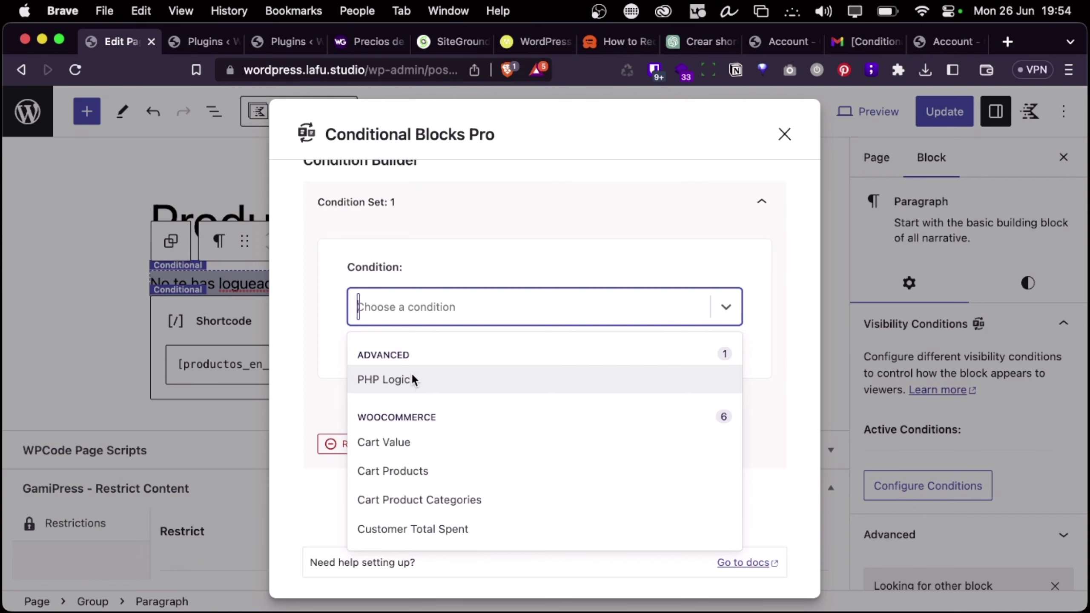
{"action": "left_click", "coordinate": [400, 377]}
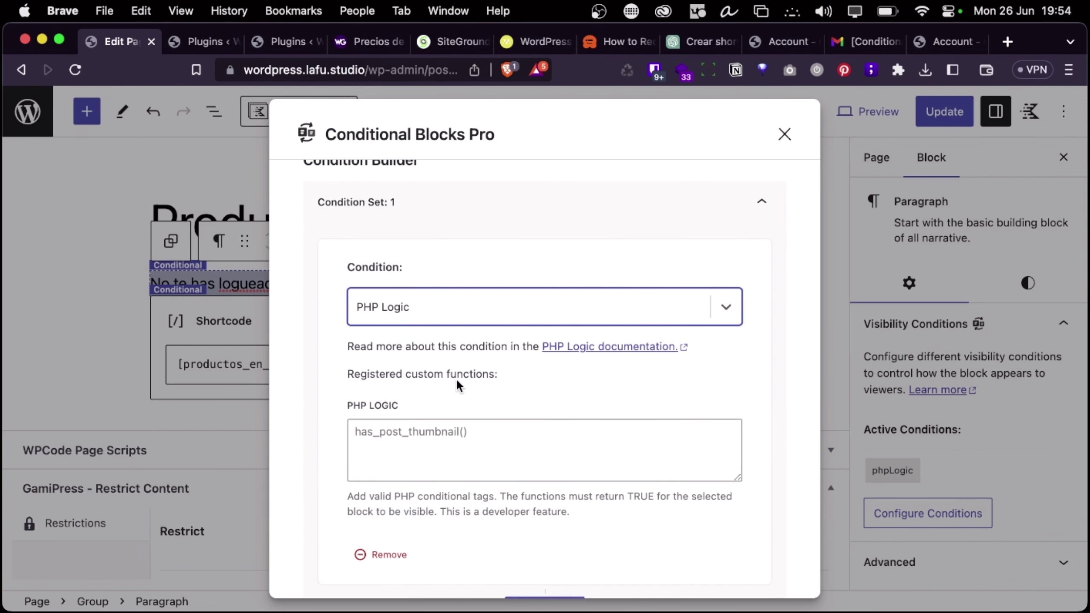
{"action": "scroll", "coordinate": [456, 378], "scroll_direction": "down", "scroll_amount": 3}
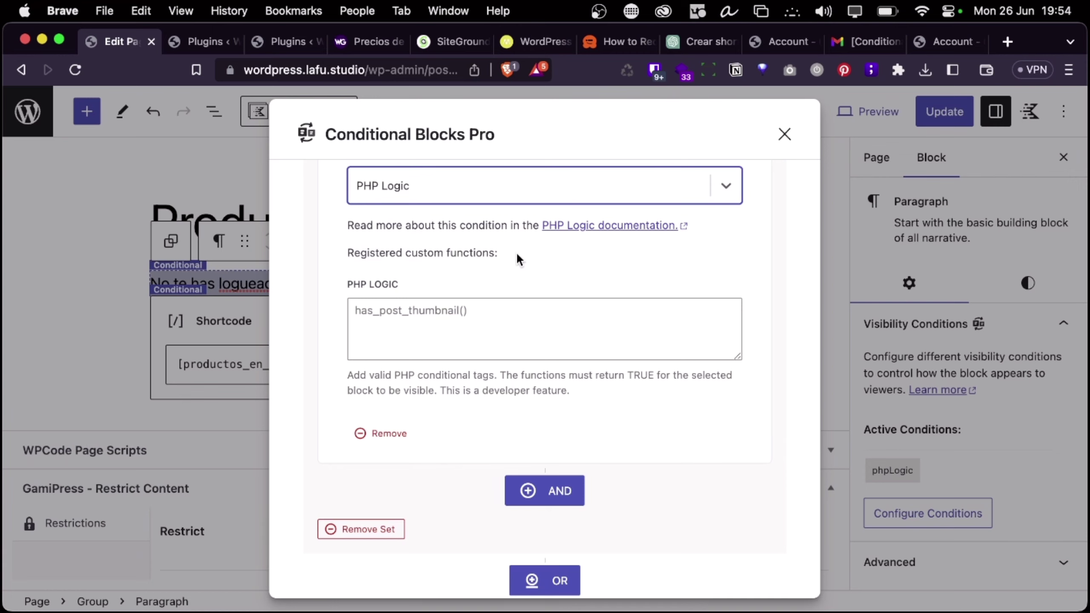
{"action": "scroll", "coordinate": [561, 262], "scroll_direction": "up", "scroll_amount": 2}
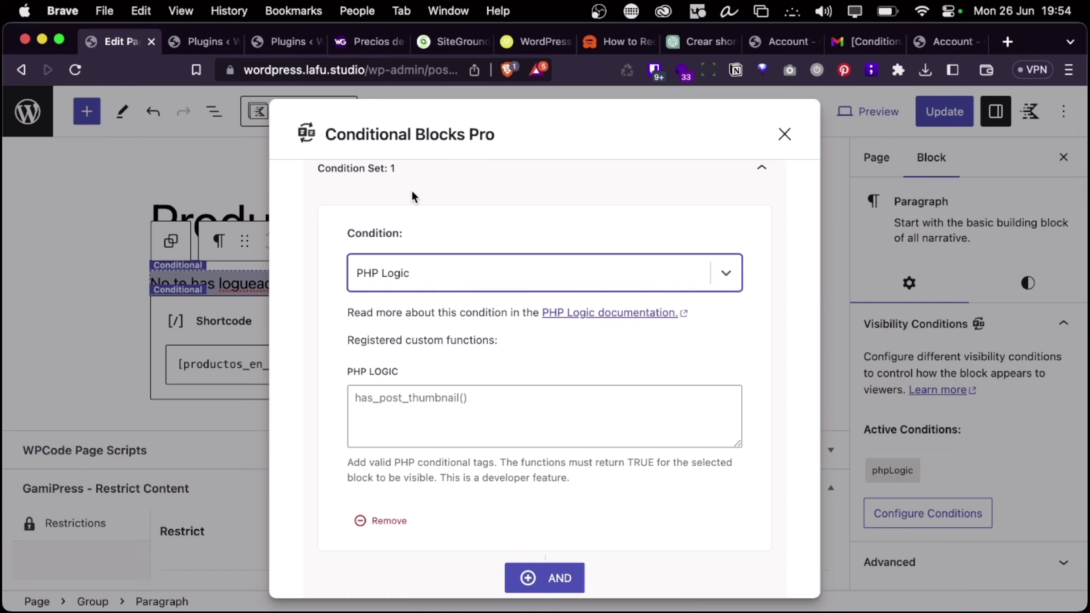
{"action": "key", "text": "ctrl+Left"}
{"action": "key", "text": "ctrl+Left"}
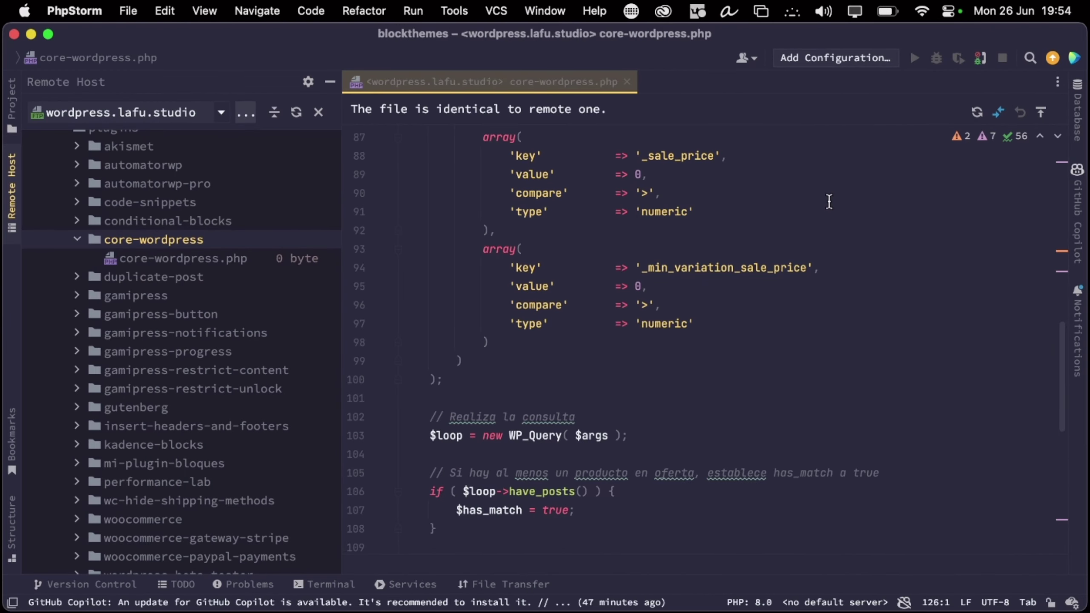
Place the caret on line 99 of core-wordpress.php, then return to the browser's condition builder
{"action": "left_click", "coordinate": [637, 361]}
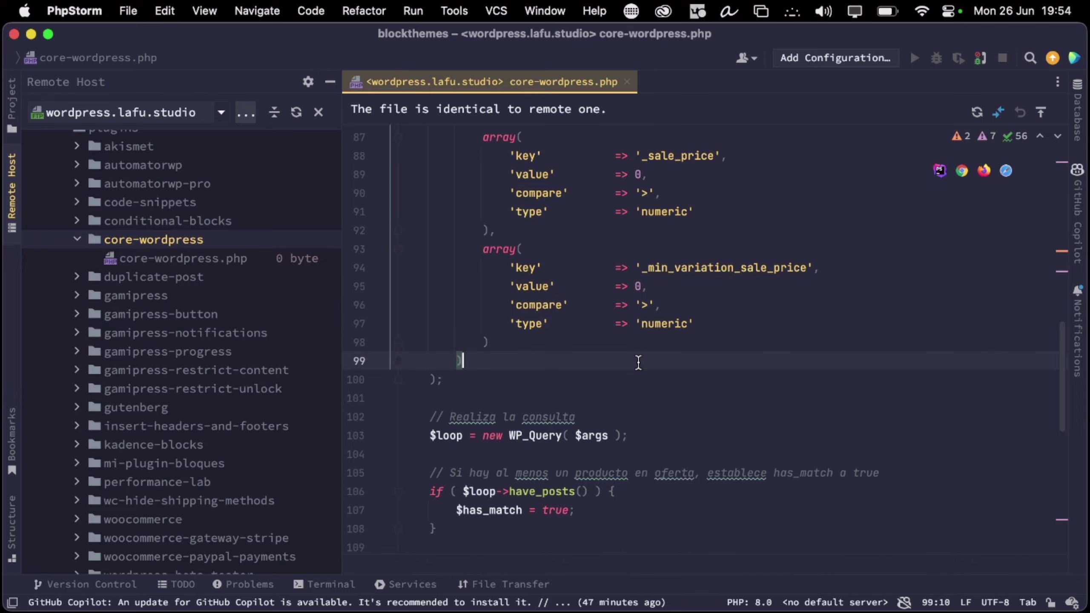
{"action": "key", "text": "ctrl+Right"}
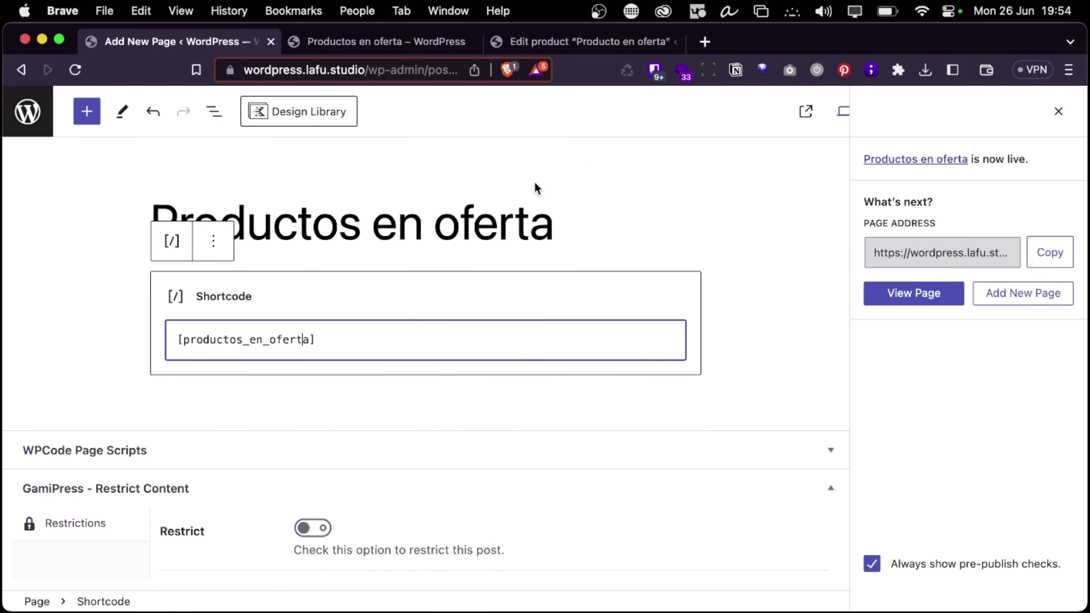
{"action": "key", "text": "ctrl+Right"}
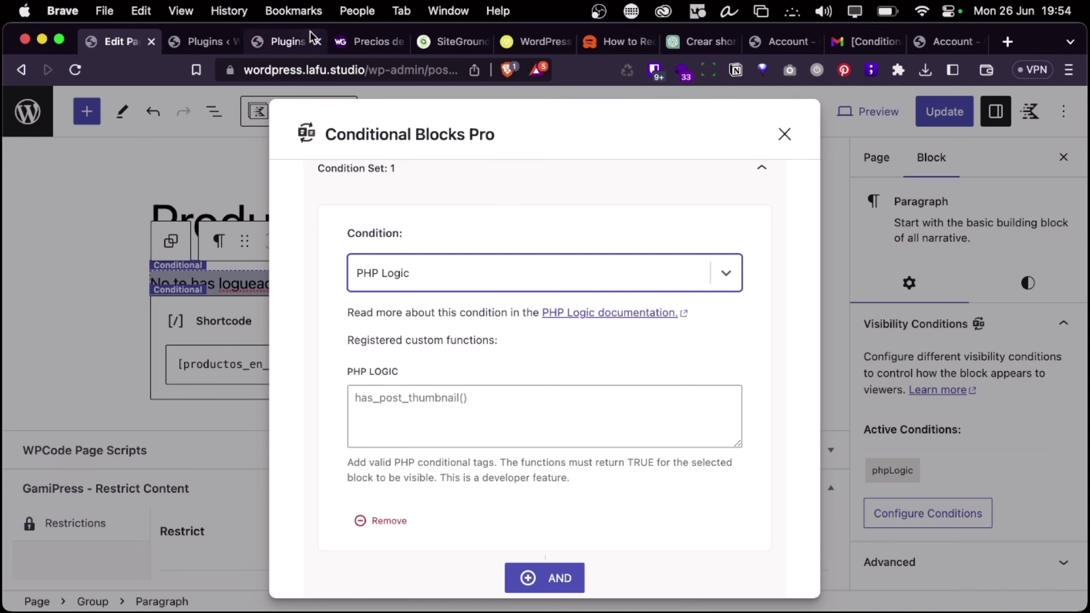
Ask ChatGPT to retry because the condition isn't registered, then stop the generated answer
{"action": "left_click", "coordinate": [712, 40]}
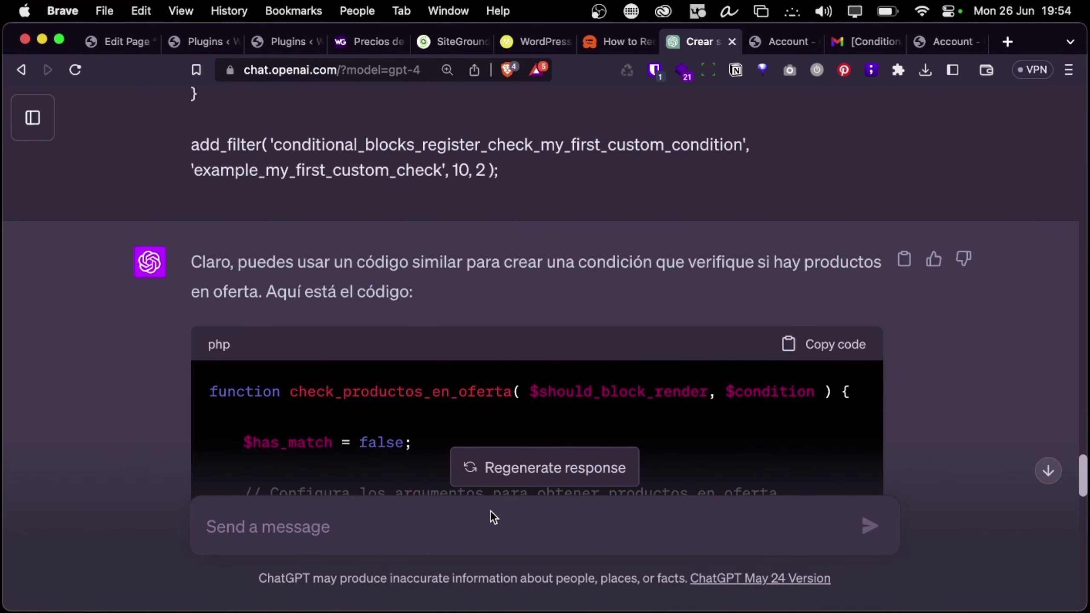
{"action": "left_click", "coordinate": [457, 525]}
{"action": "type", "text": "oyem,"}
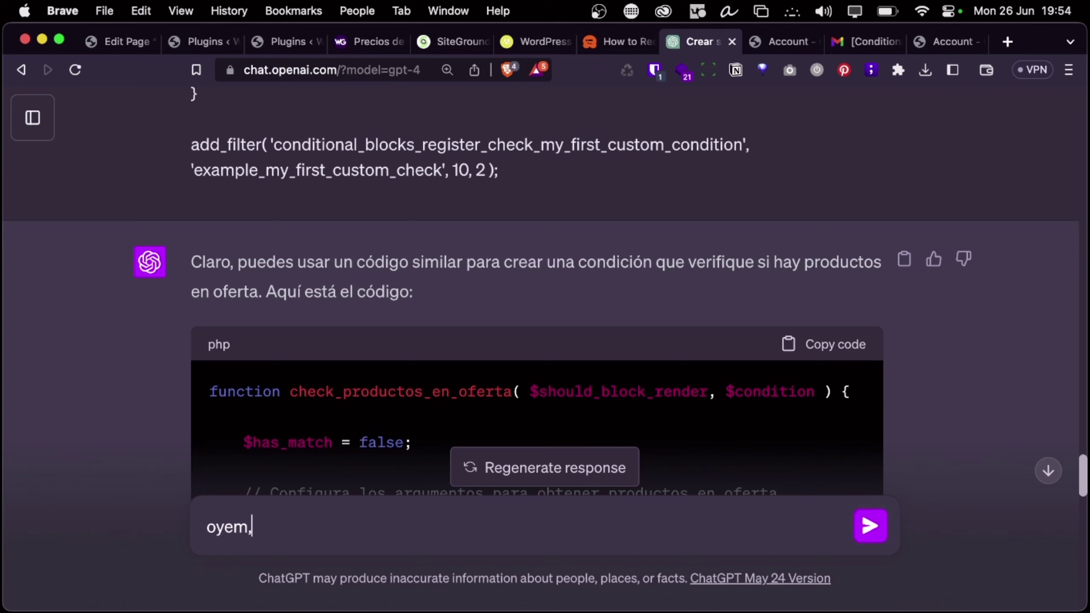
{"action": "type", "text": "que la condi"}
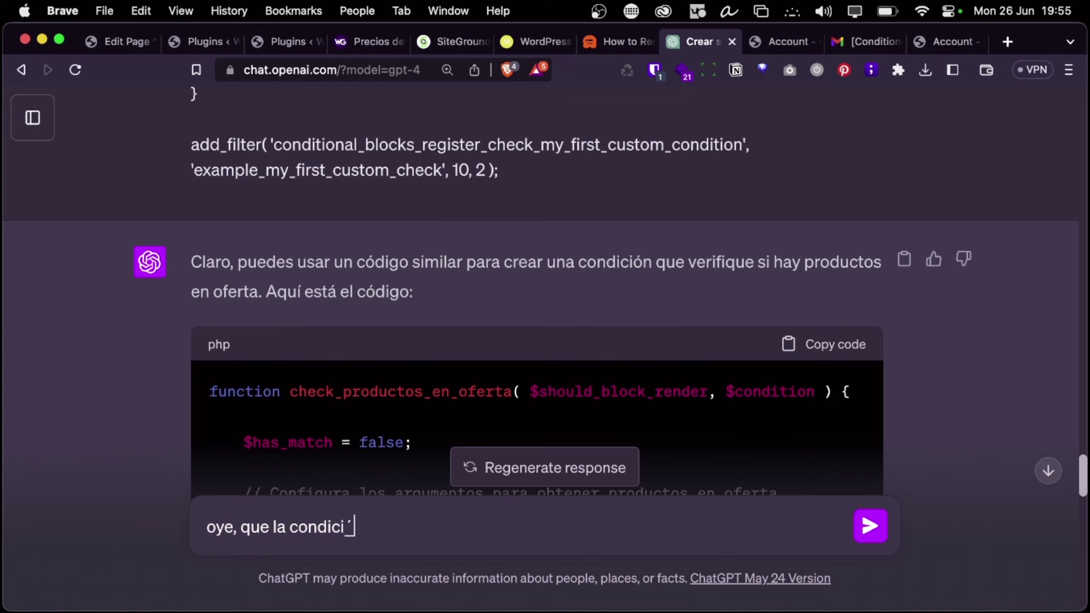
{"action": "type", "text": "ción no me sale re"}
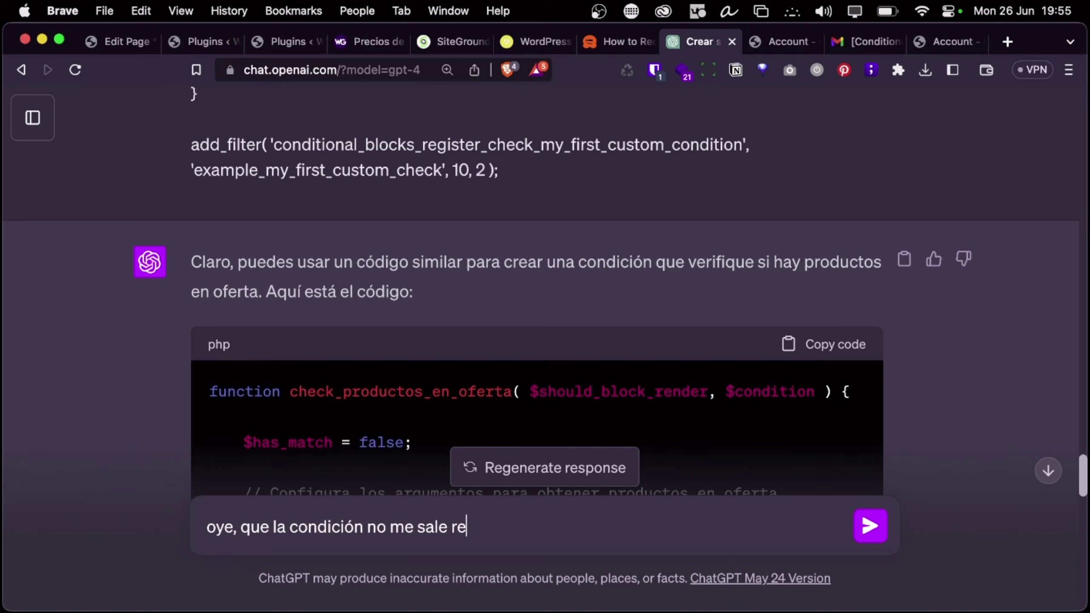
{"action": "type", "text": "gistrada, podrías volver a"}
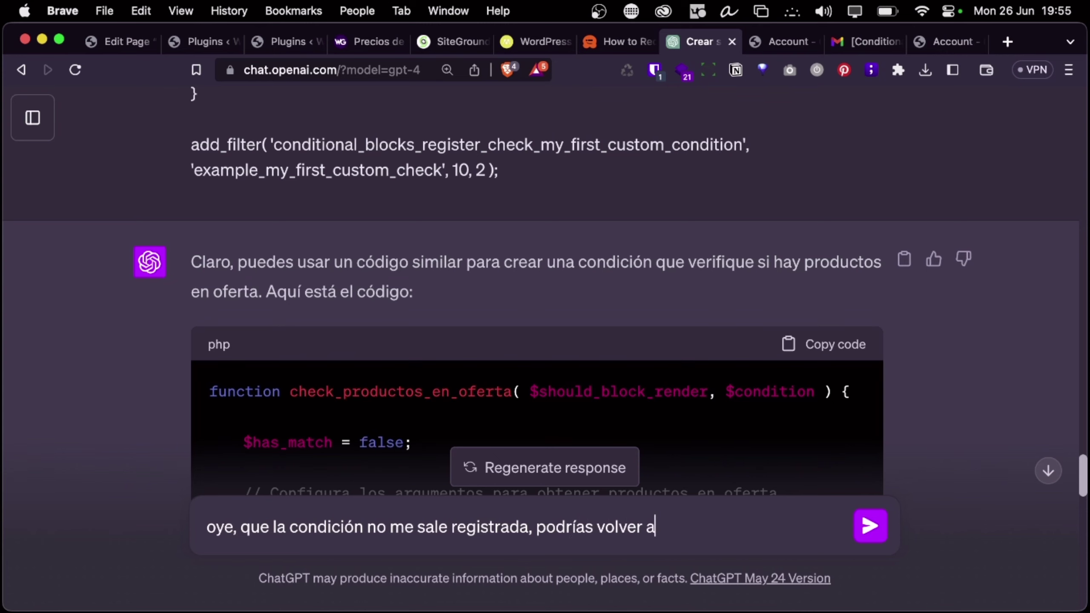
{"action": "type", "text": " probar!"}
{"action": "key", "text": "Return"}
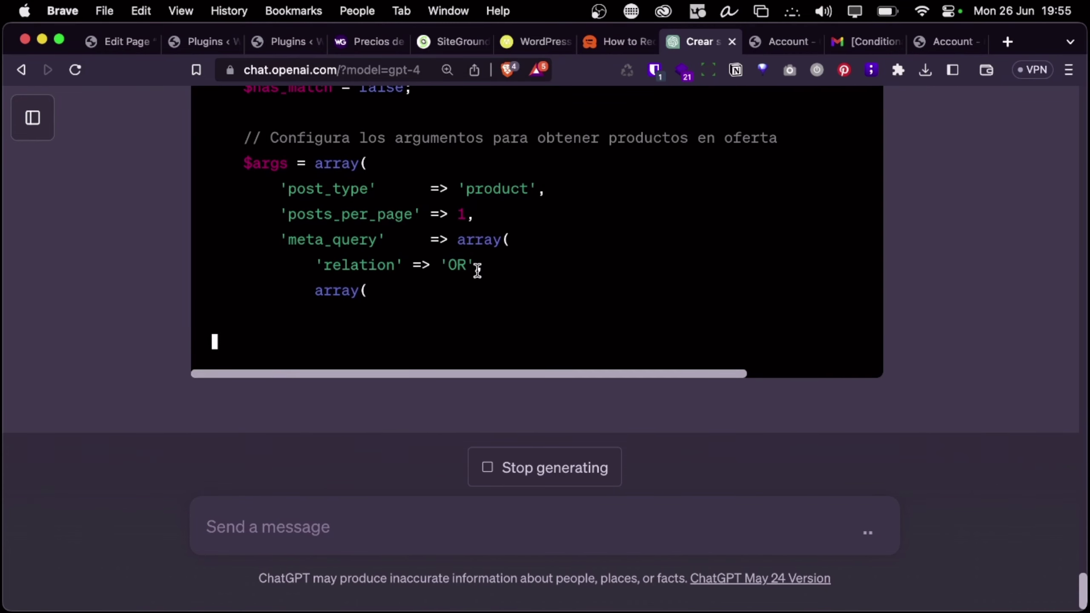
{"action": "scroll", "coordinate": [505, 219], "scroll_direction": "up", "scroll_amount": 5}
{"action": "scroll", "coordinate": [505, 221], "scroll_direction": "up", "scroll_amount": 7}
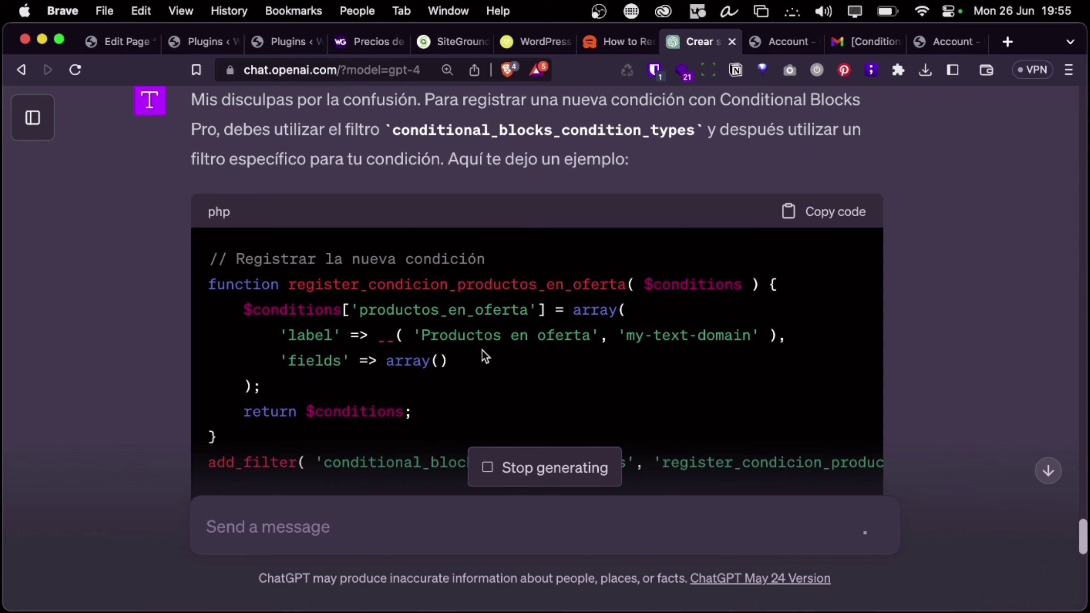
{"action": "triple_click", "coordinate": [450, 315]}
{"action": "double_click", "coordinate": [434, 312]}
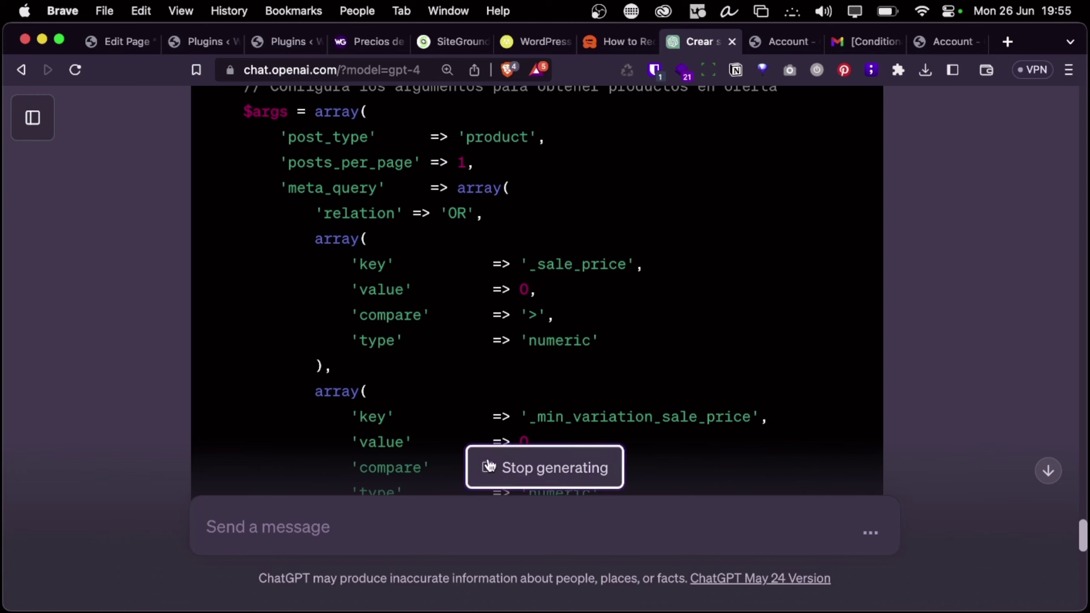
{"action": "left_click", "coordinate": [515, 467]}
Send a prompt to register a Conditional Blocks Pro condition returning true if WooCommerce products are on sale, else false
{"action": "left_click", "coordinate": [400, 527]}
{"action": "type", "text": "Re"}
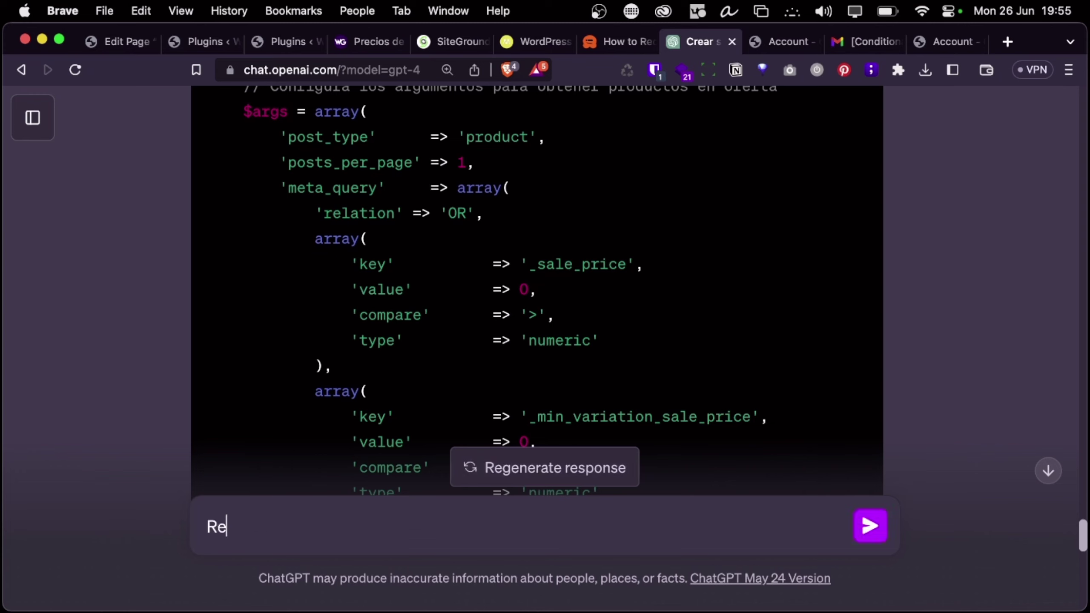
{"action": "type", "text": "gistra una condici"}
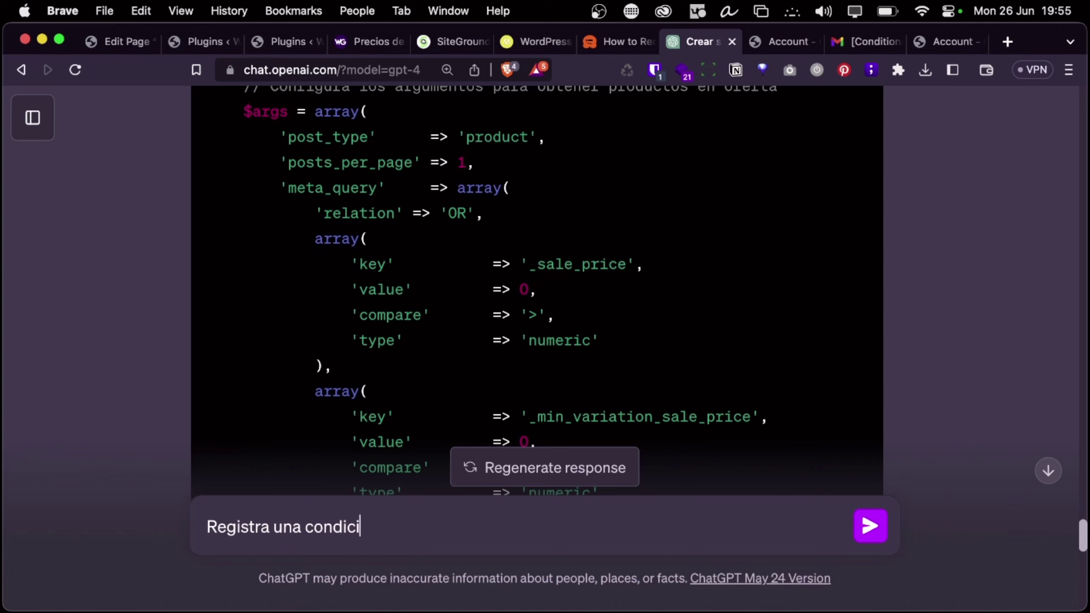
{"action": "type", "text": "ón para co"}
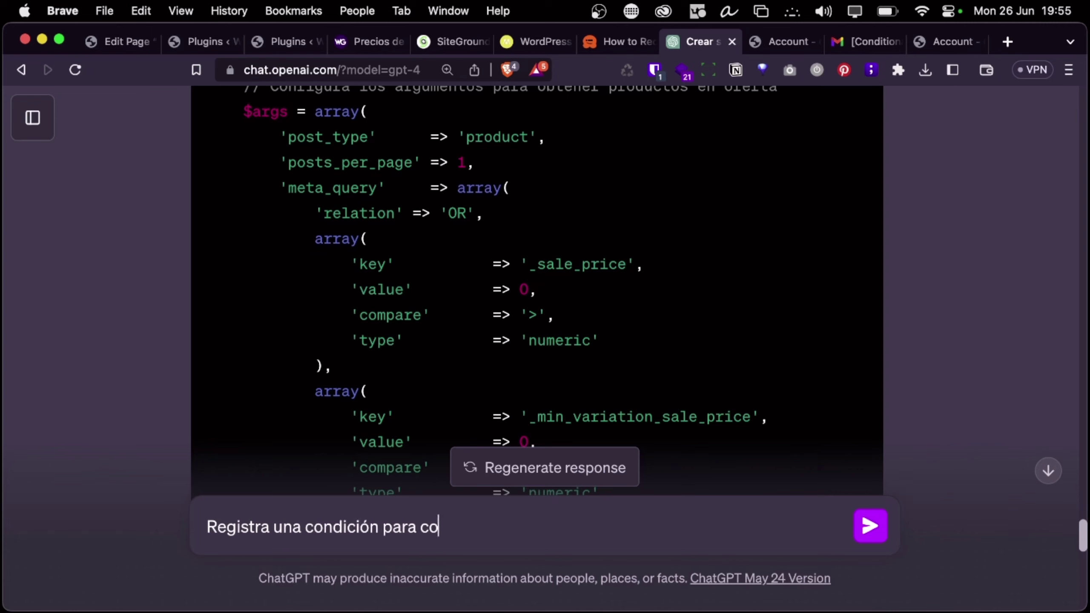
{"action": "type", "text": "nditional blocks"}
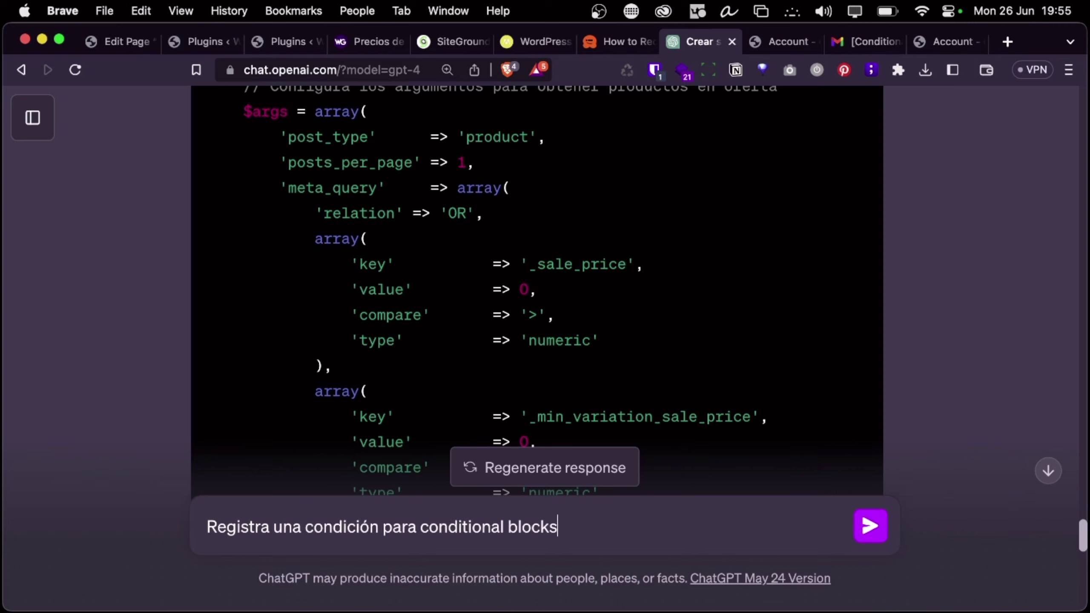
{"action": "type", "text": " pro que vea si hay "}
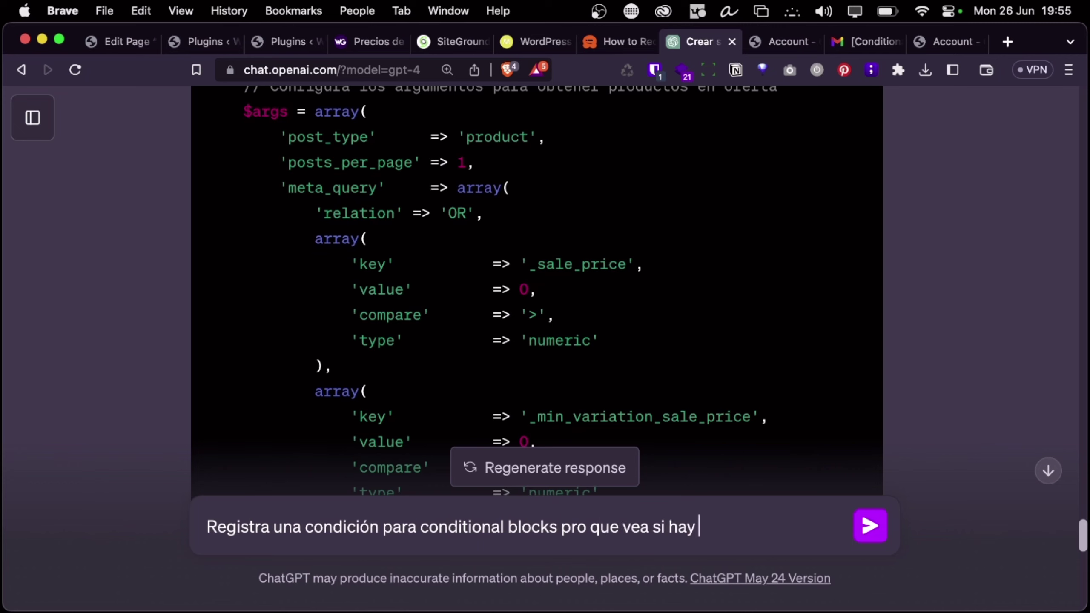
{"action": "type", "text": "produc"}
{"action": "key", "text": "BackSpace"}
{"action": "key", "text": "BackSpace"}
{"action": "key", "text": "BackSpace"}
{"action": "type", "text": "ductos"}
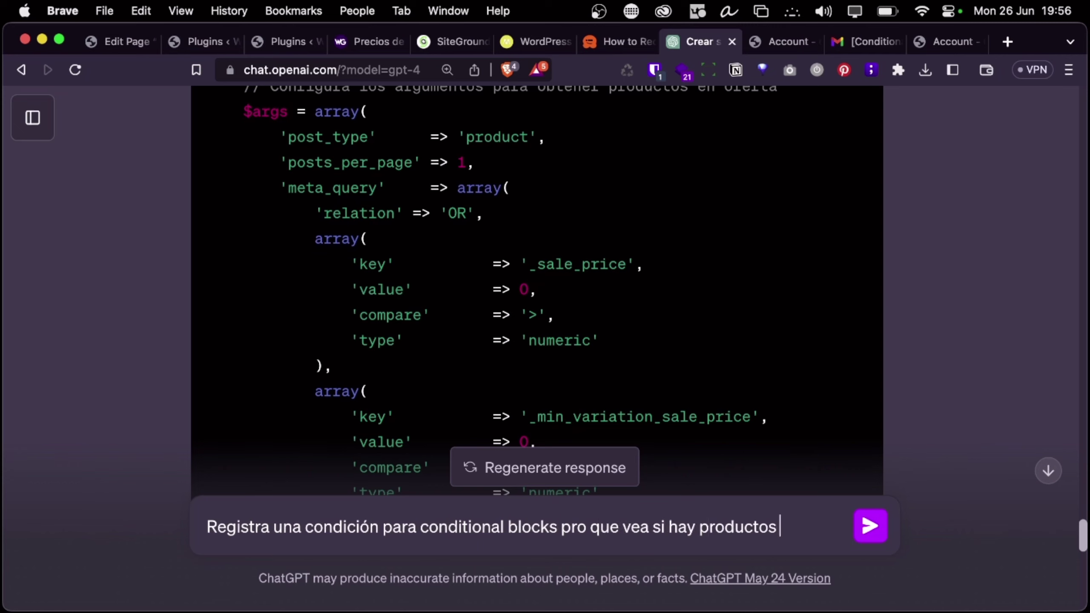
{"action": "type", "text": " en oferta de Woo"}
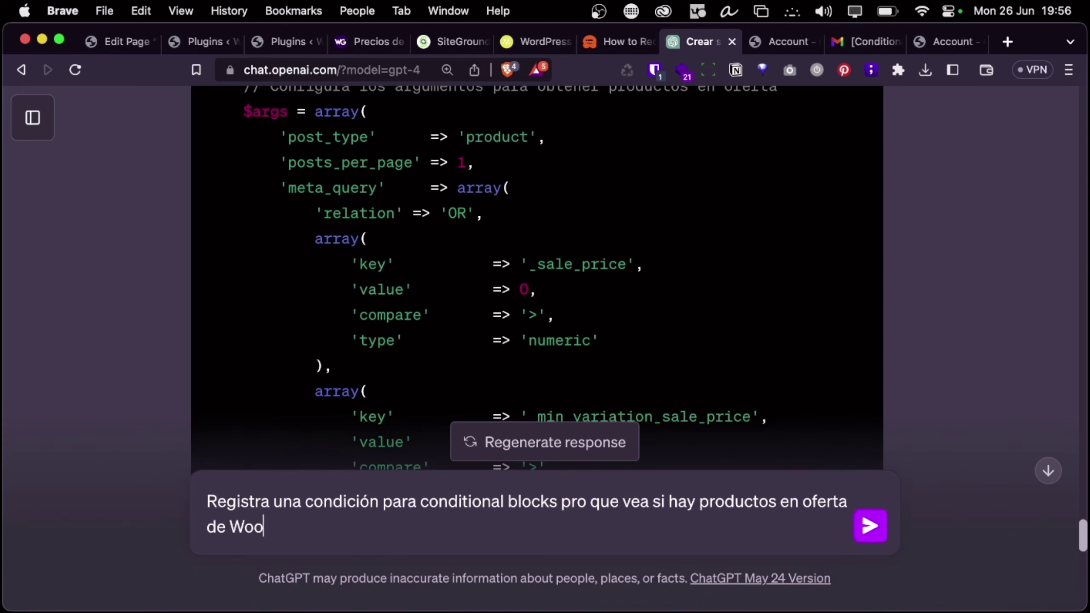
{"action": "type", "text": "Commerce"}
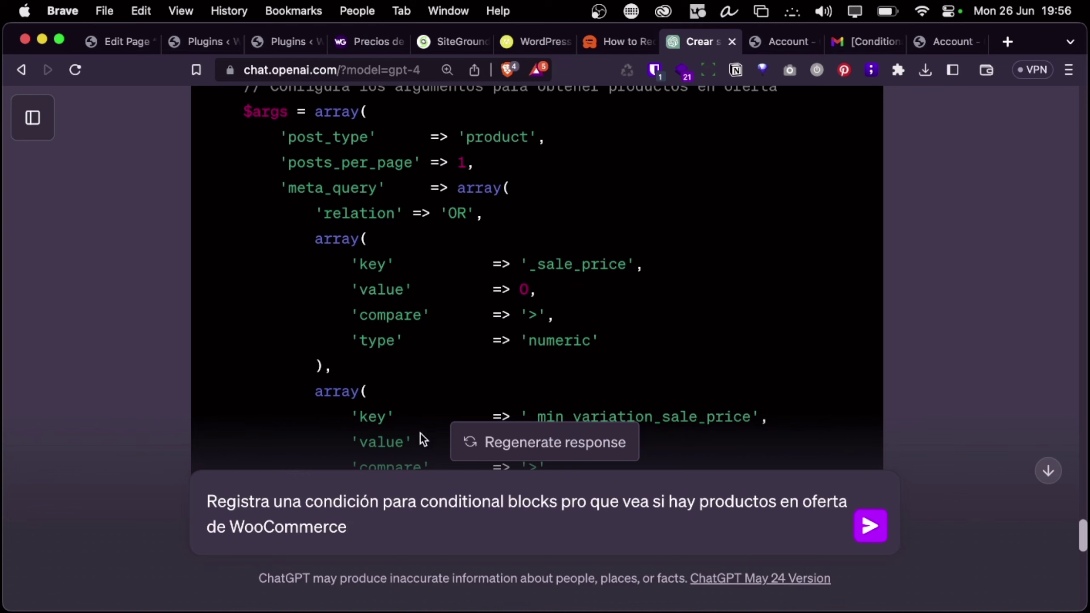
{"action": "type", "text": ", que"}
{"action": "type", "text": "devuelva true,"}
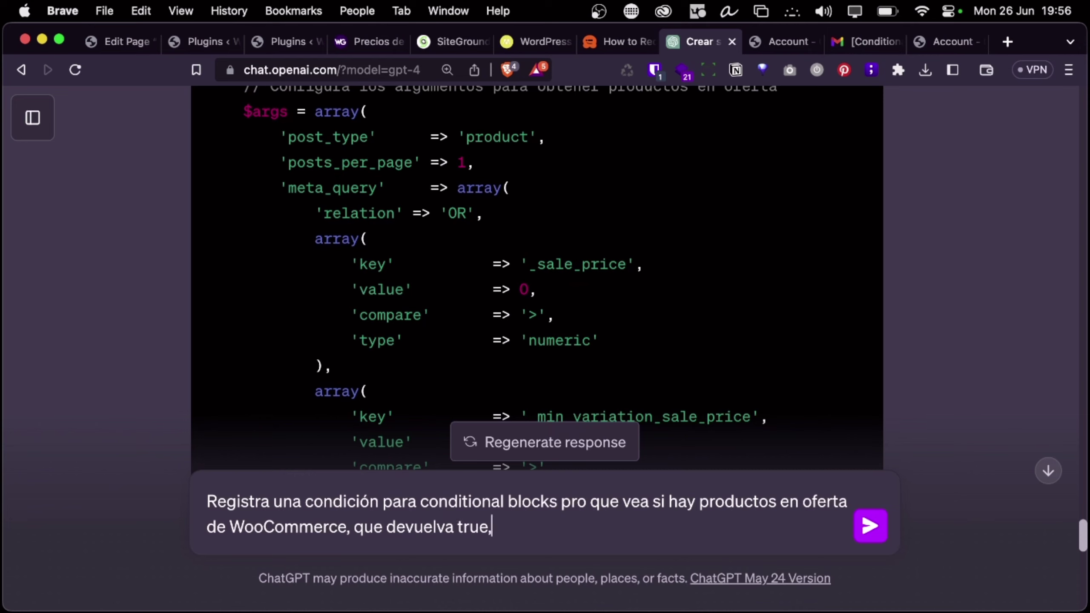
{"action": "type", "text": " si no hay produ"}
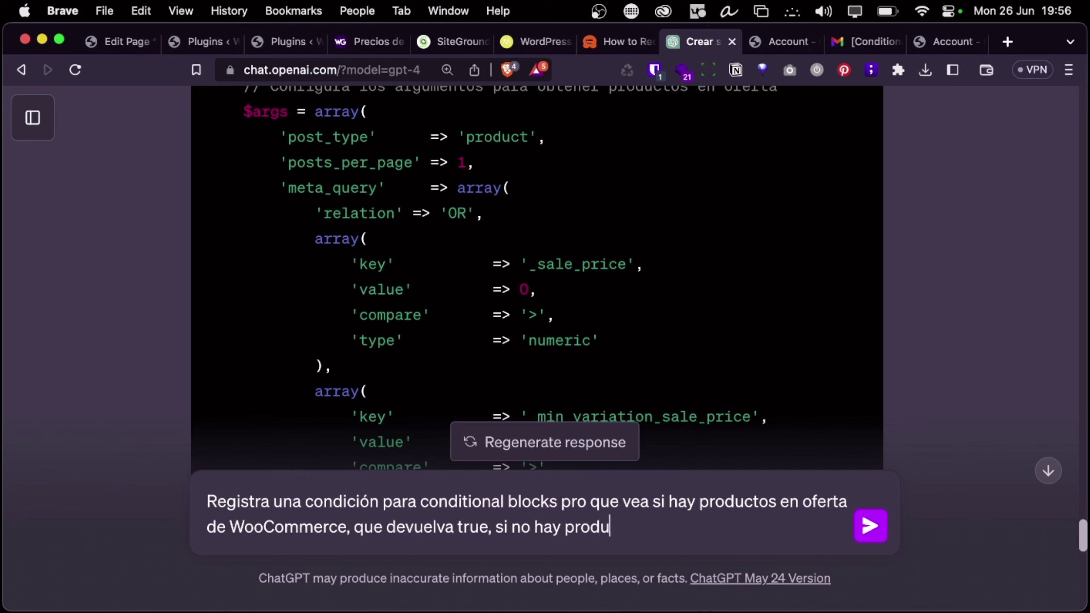
{"action": "type", "text": "ctos en oferta,"}
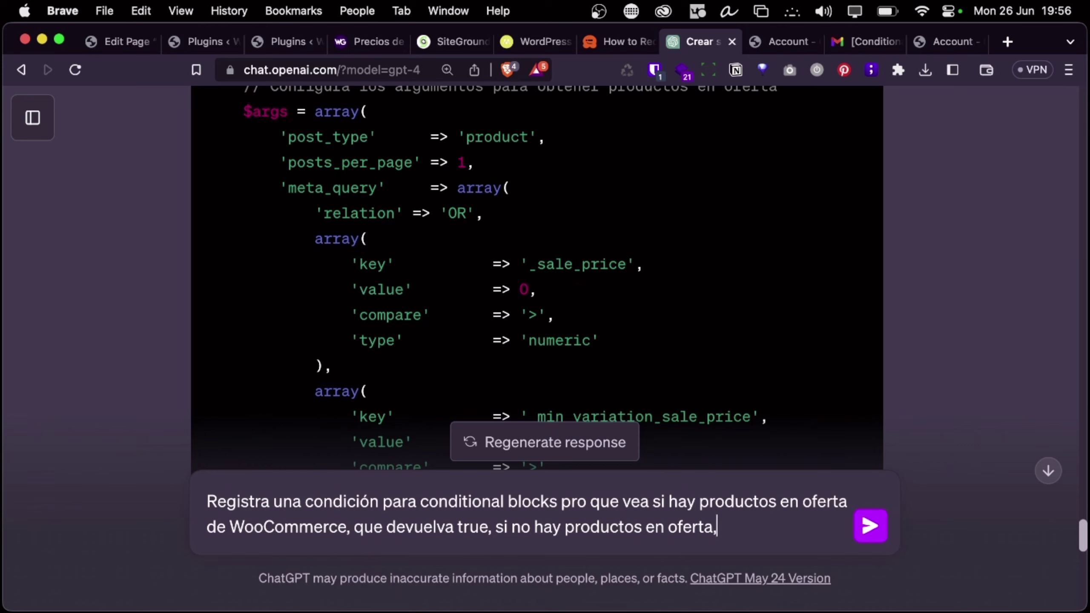
{"action": "type", "text": " que devuelva "}
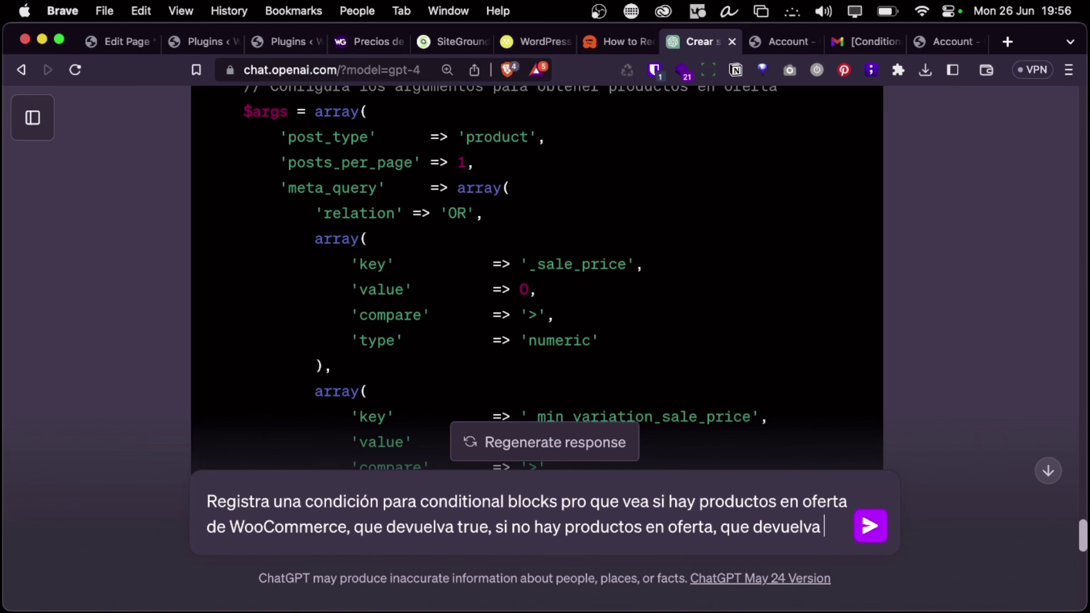
{"action": "type", "text": "false"}
{"action": "key", "text": "Return"}
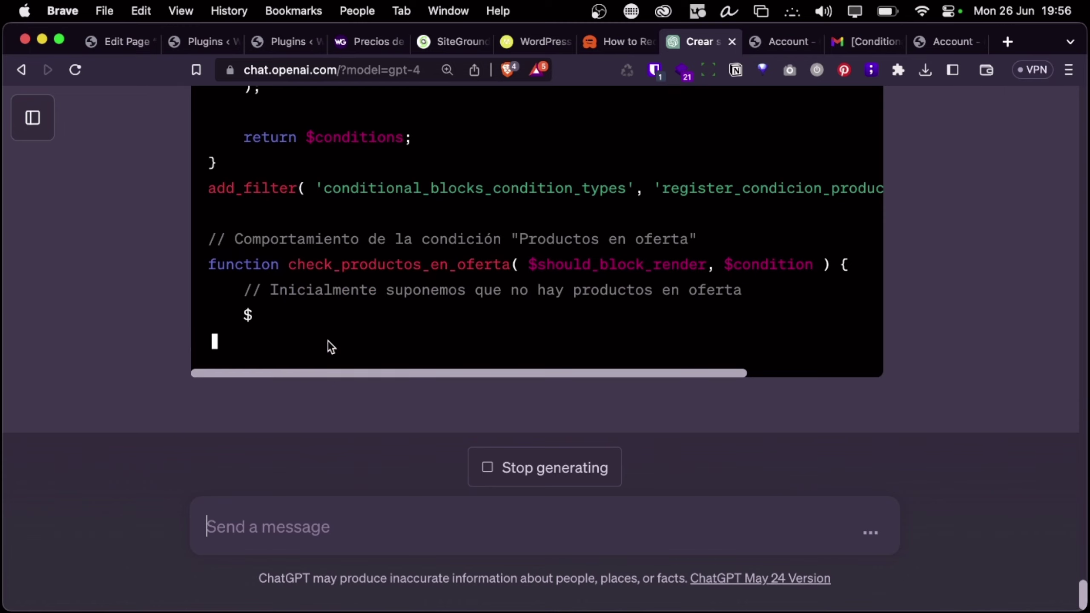
Scroll through the streaming productos_en_oferta reply and open the chat history sidebar
{"action": "scroll", "coordinate": [328, 344], "scroll_direction": "up", "scroll_amount": 5}
{"action": "scroll", "coordinate": [328, 344], "scroll_direction": "down", "scroll_amount": 8}
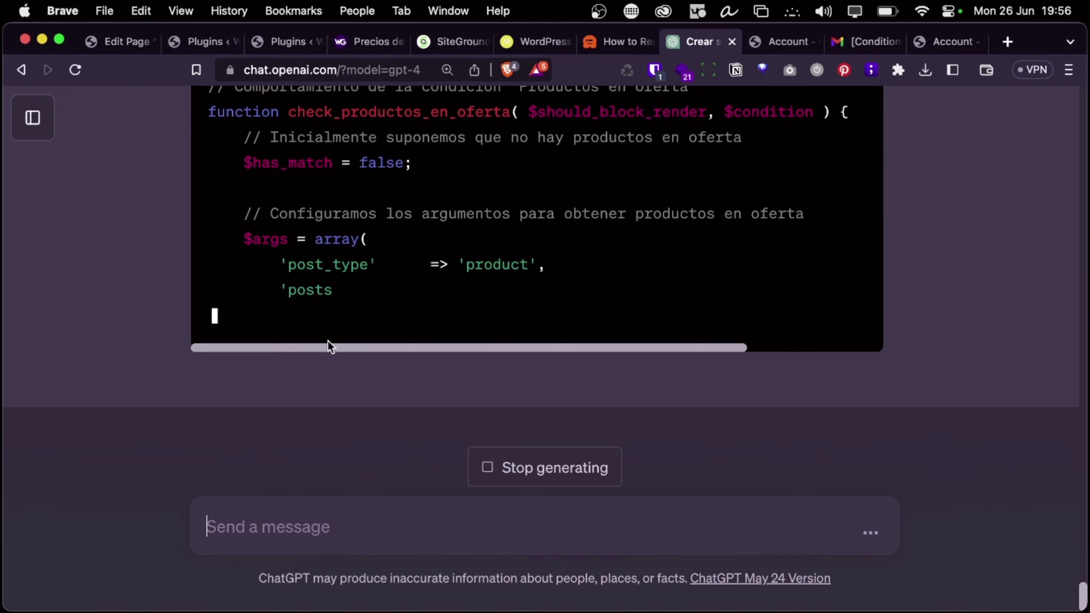
{"action": "scroll", "coordinate": [327, 341], "scroll_direction": "up", "scroll_amount": 10}
{"action": "scroll", "coordinate": [327, 341], "scroll_direction": "down", "scroll_amount": 12}
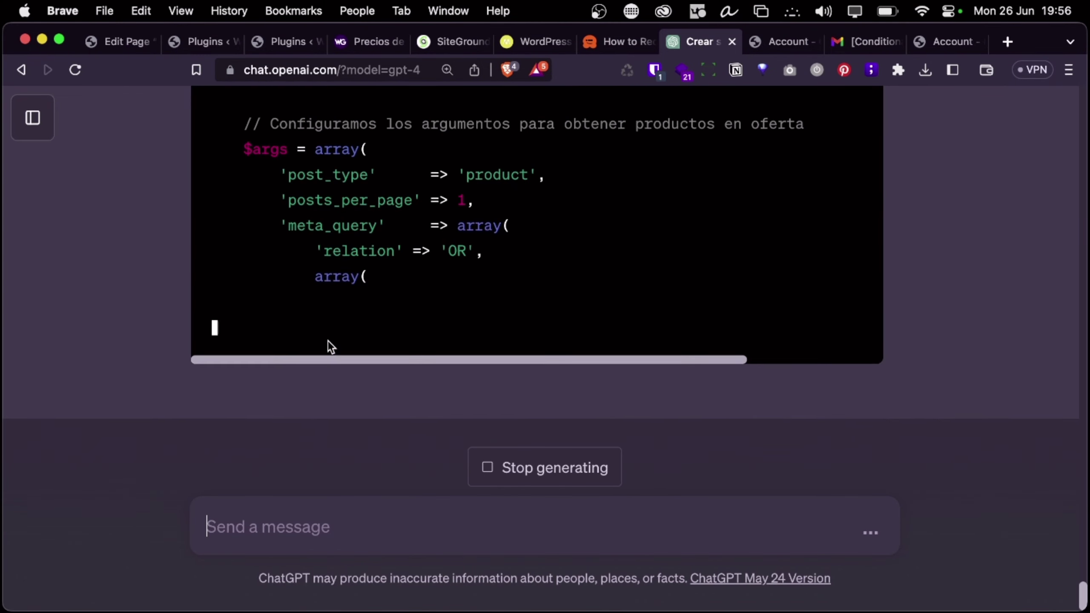
{"action": "scroll", "coordinate": [327, 344], "scroll_direction": "up", "scroll_amount": 3}
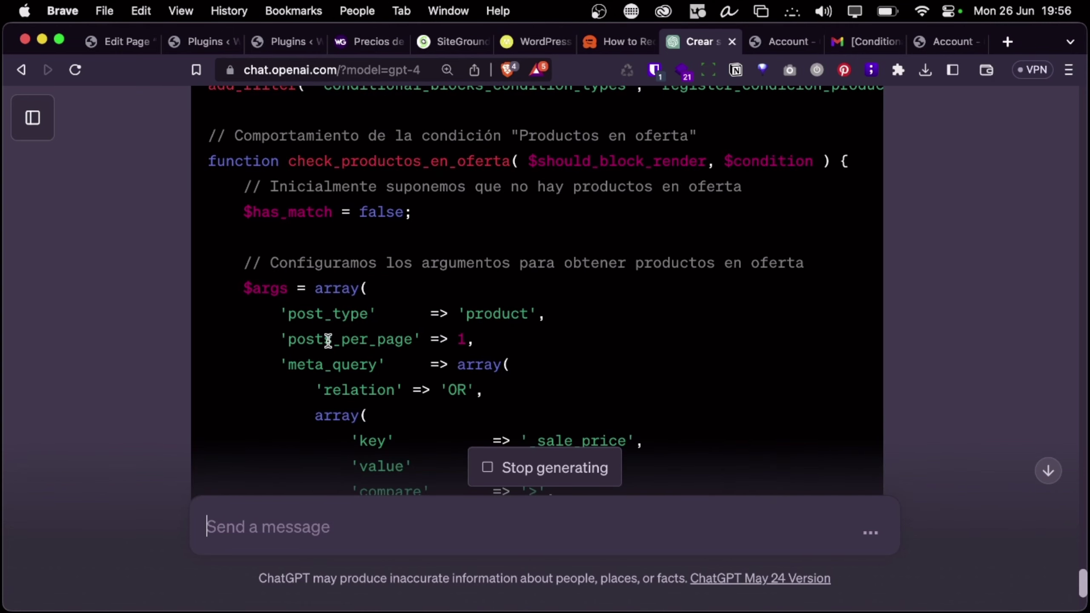
{"action": "scroll", "coordinate": [327, 341], "scroll_direction": "up", "scroll_amount": 10}
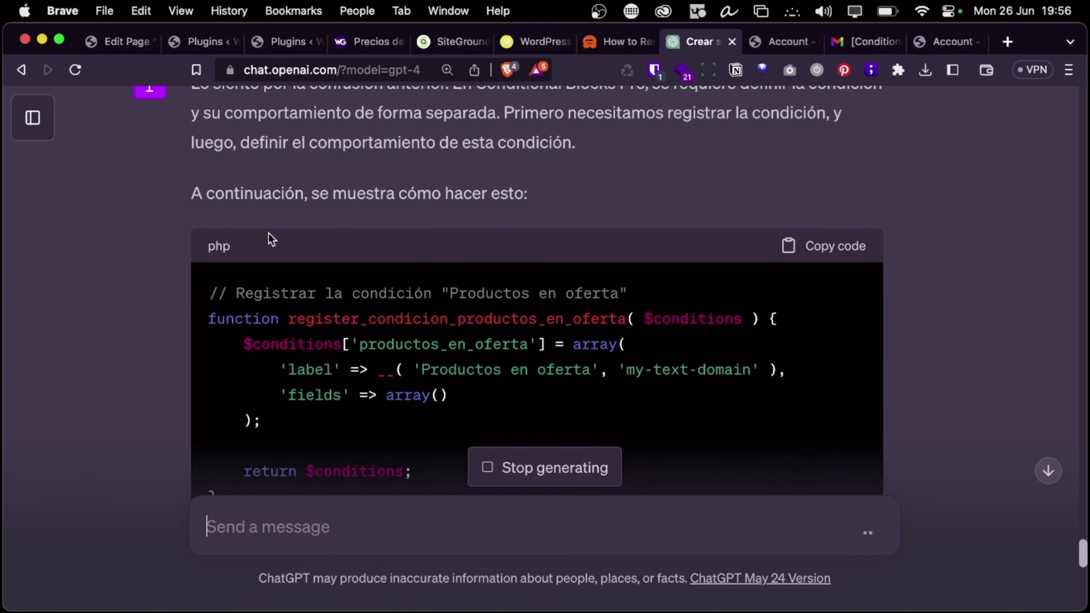
{"action": "left_click", "coordinate": [33, 117]}
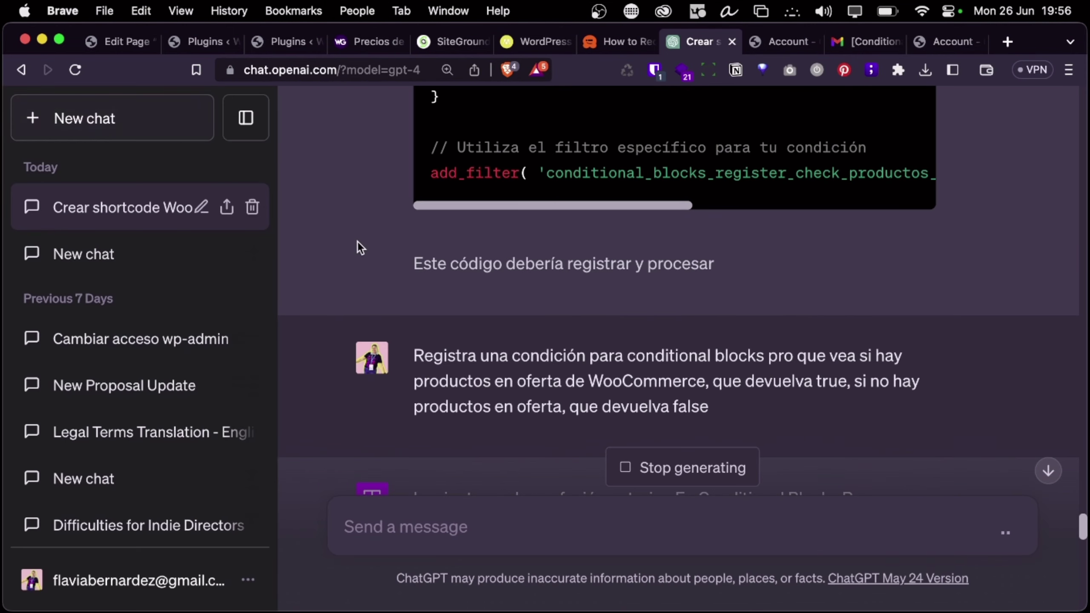
Start a new ChatGPT chat using GPT-4
{"action": "left_click", "coordinate": [155, 120]}
{"action": "left_click", "coordinate": [751, 148]}
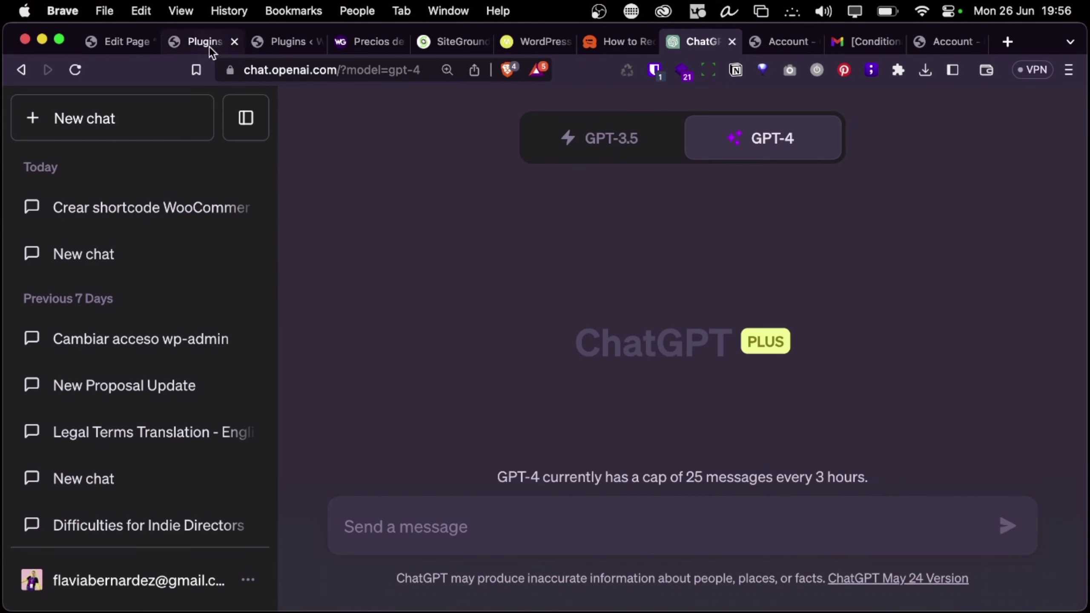
{"action": "left_click", "coordinate": [359, 44]}
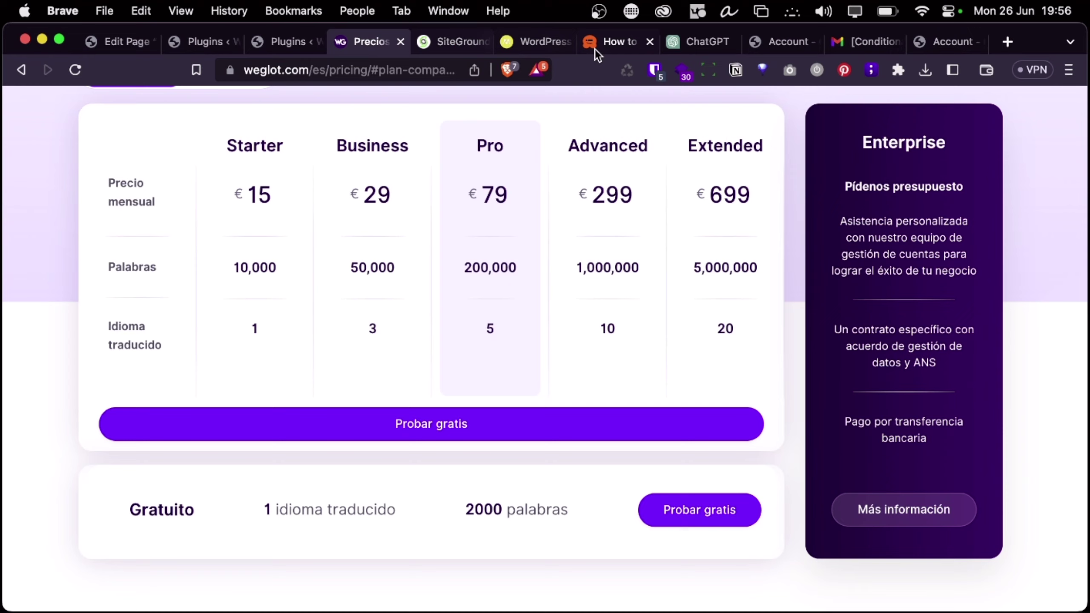
{"action": "left_click", "coordinate": [862, 43]}
{"action": "left_click", "coordinate": [768, 43]}
{"action": "left_click", "coordinate": [715, 43]}
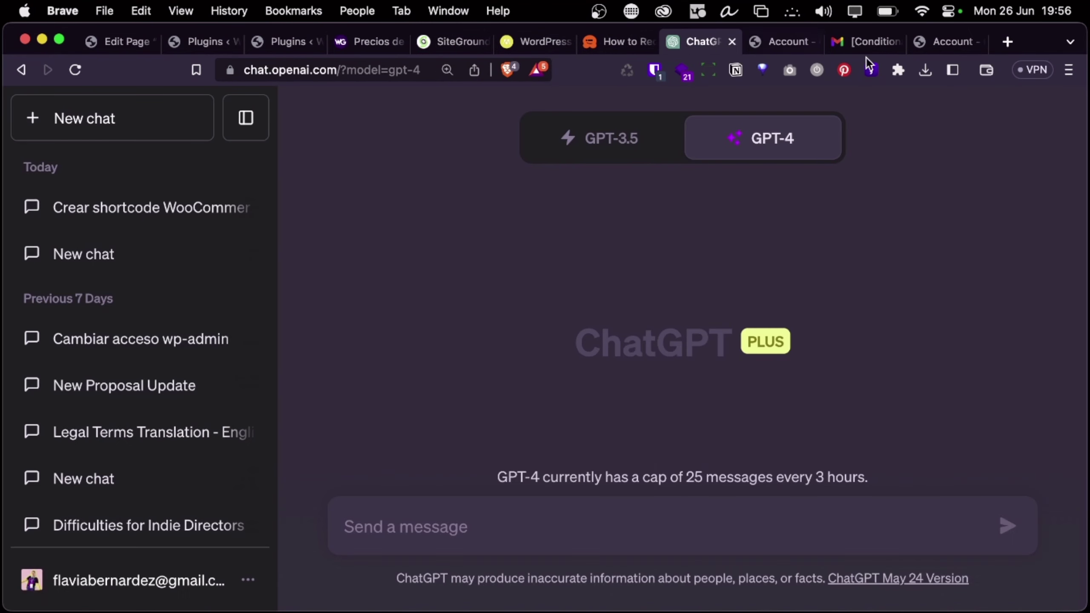
Open the Conditional Blocks documentation from the account page's More > Docs menu
{"action": "left_click", "coordinate": [930, 39]}
{"action": "scroll", "coordinate": [323, 353], "scroll_direction": "up", "scroll_amount": 5}
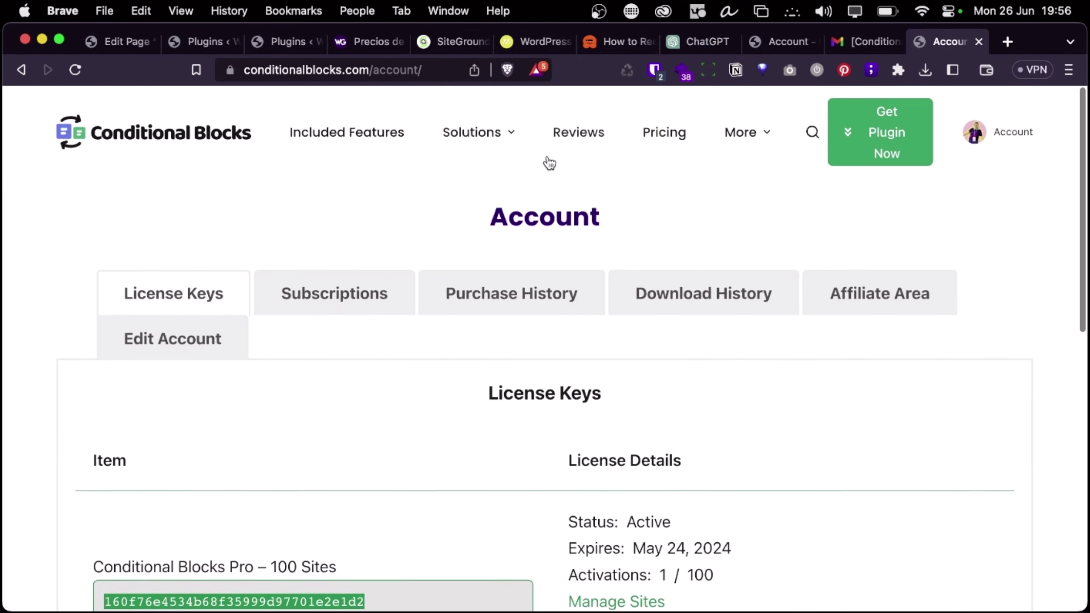
{"action": "mouse_move", "coordinate": [767, 126]}
{"action": "left_click", "coordinate": [731, 184]}
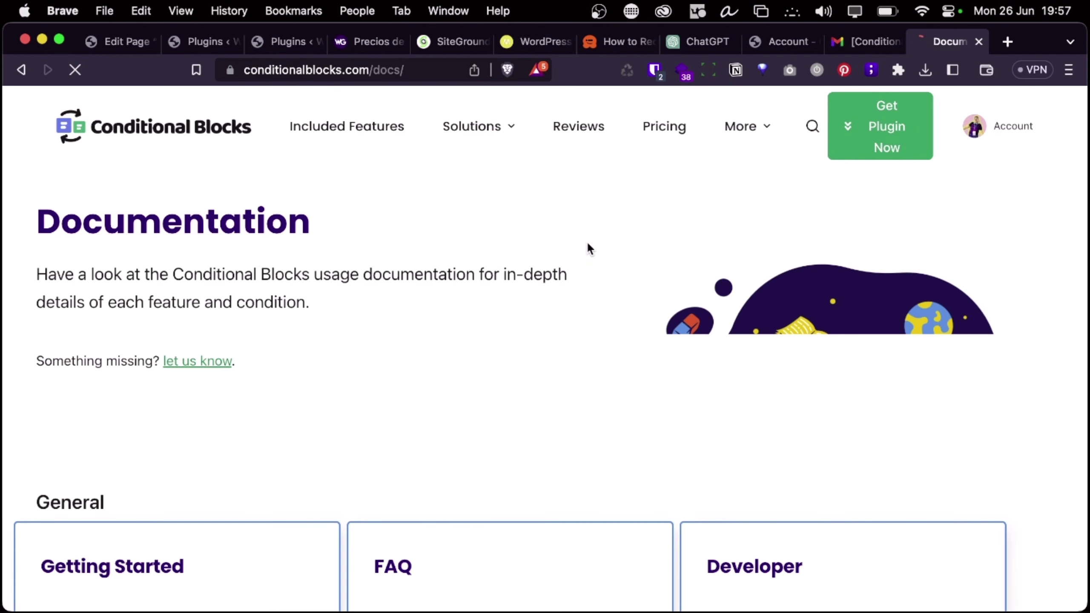
Open the 'Create & Register Custom Conditions' developer guide and select its example snippet
{"action": "scroll", "coordinate": [277, 377], "scroll_direction": "down", "scroll_amount": 10}
{"action": "scroll", "coordinate": [292, 342], "scroll_direction": "up", "scroll_amount": 4}
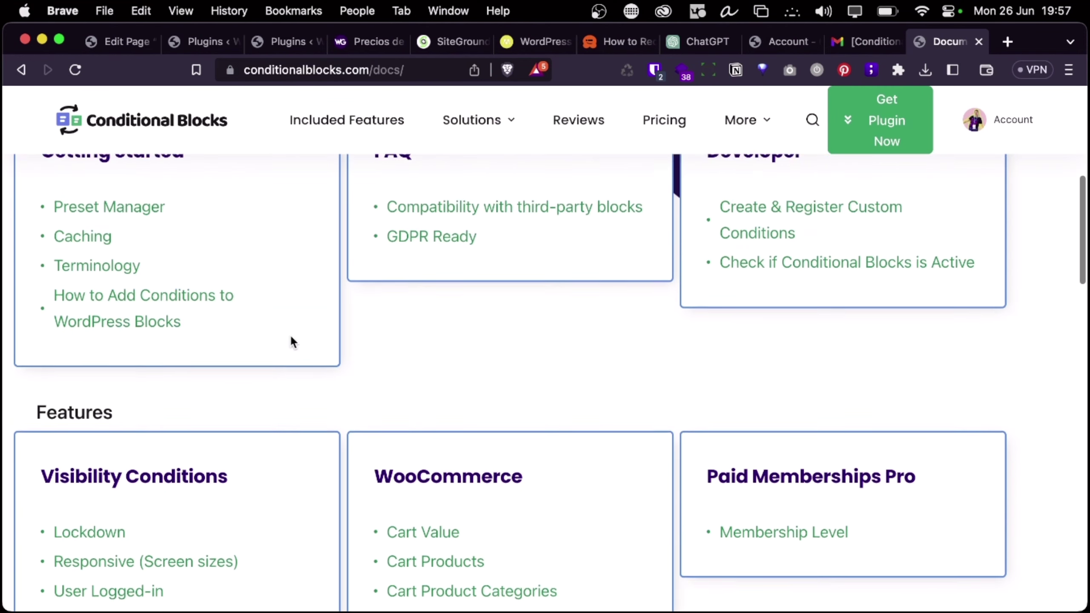
{"action": "left_click", "coordinate": [754, 254]}
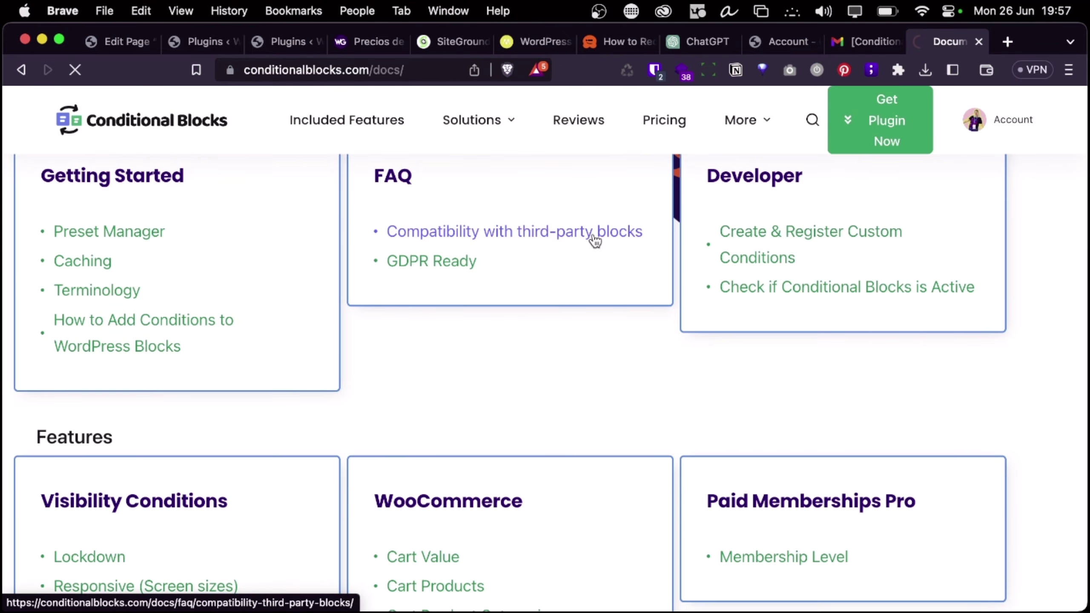
{"action": "scroll", "coordinate": [537, 358], "scroll_direction": "down", "scroll_amount": 20}
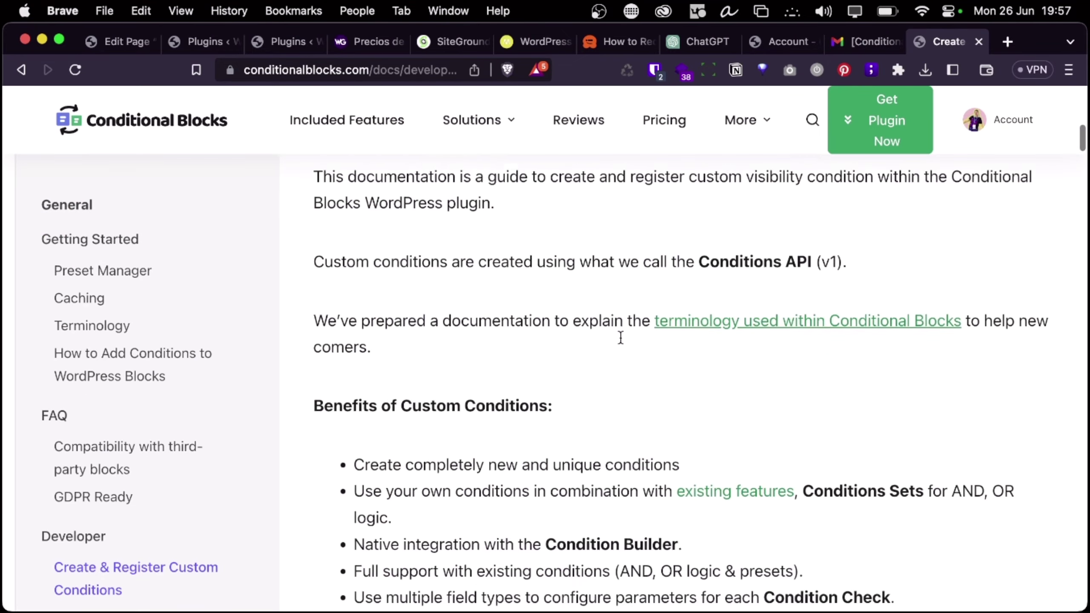
{"action": "scroll", "coordinate": [620, 337], "scroll_direction": "down", "scroll_amount": 20}
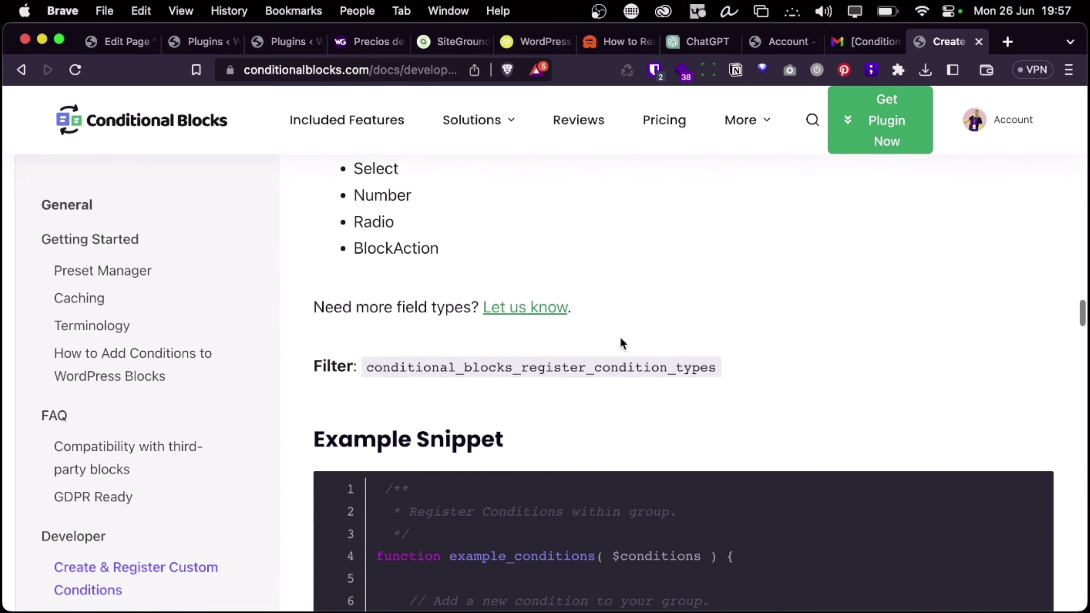
{"action": "scroll", "coordinate": [388, 189], "scroll_direction": "up", "scroll_amount": 2}
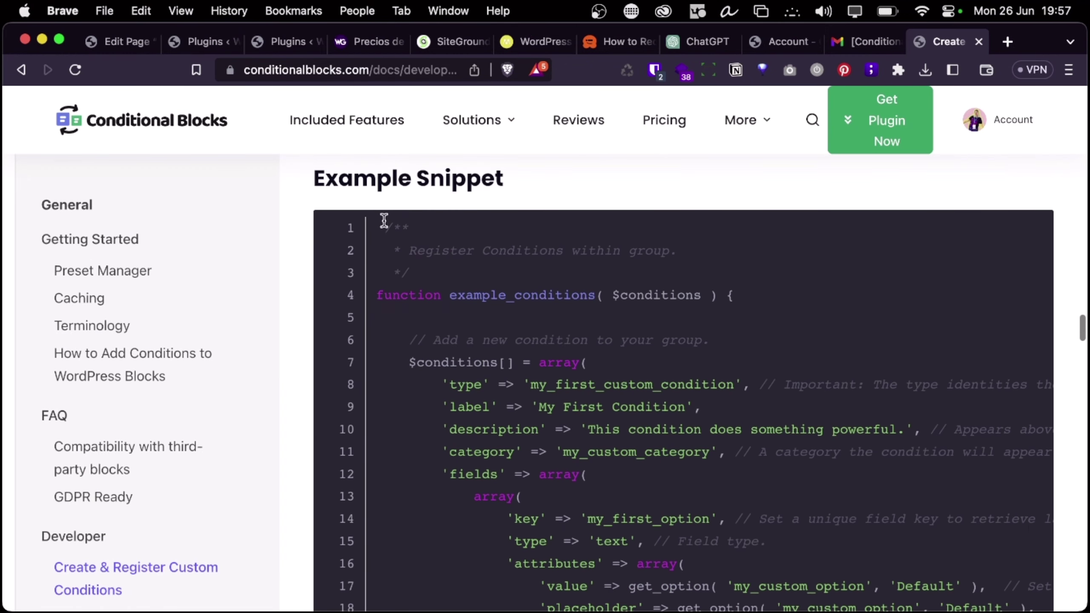
{"action": "left_click_drag", "start_coordinate": [384, 221], "coordinate": [521, 451]}
Copy the guide page's web address
{"action": "scroll", "coordinate": [510, 438], "scroll_direction": "up", "scroll_amount": 20}
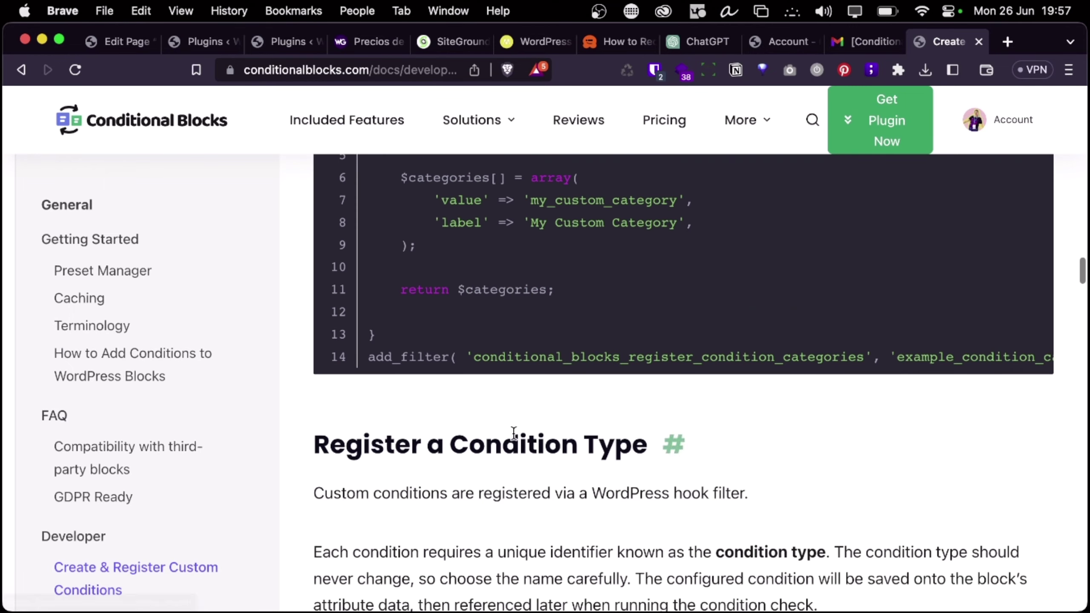
{"action": "scroll", "coordinate": [513, 433], "scroll_direction": "up", "scroll_amount": 8}
{"action": "scroll", "coordinate": [513, 438], "scroll_direction": "down", "scroll_amount": 5}
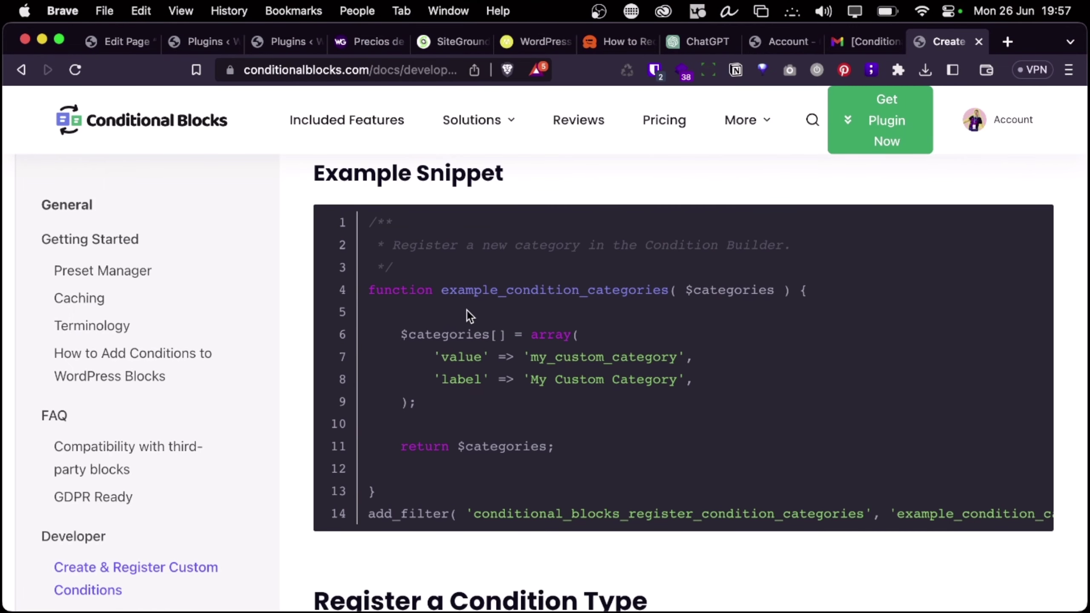
{"action": "left_click", "coordinate": [417, 65]}
{"action": "key", "text": "super+c"}
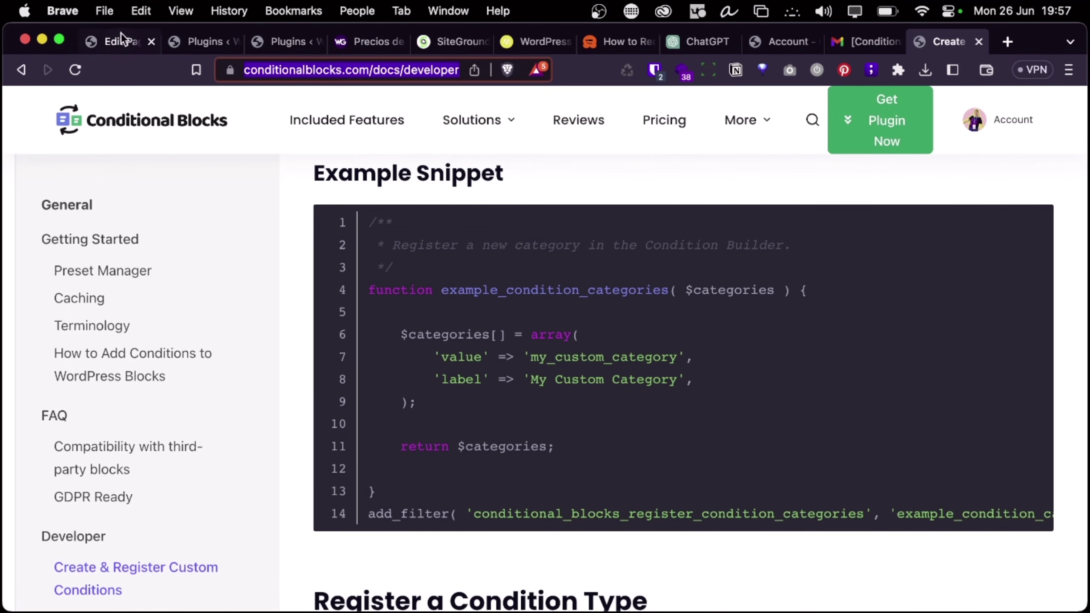
Set the ChatGPT GPT-4 mode to Browse with Bing after trying Plugins and closing the Plugin store
{"action": "left_click", "coordinate": [698, 44]}
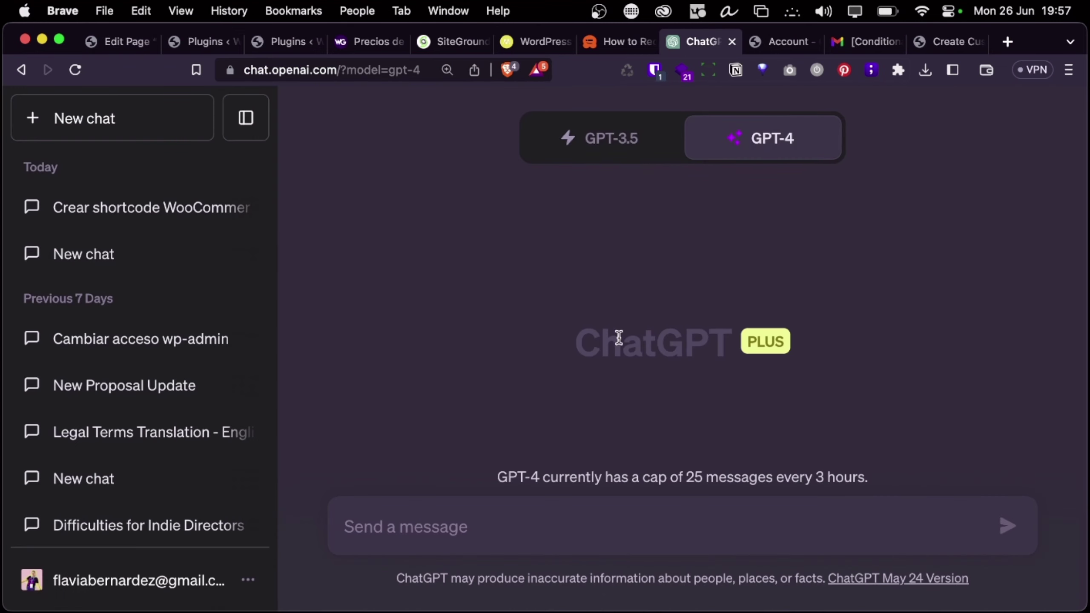
{"action": "mouse_move", "coordinate": [745, 135]}
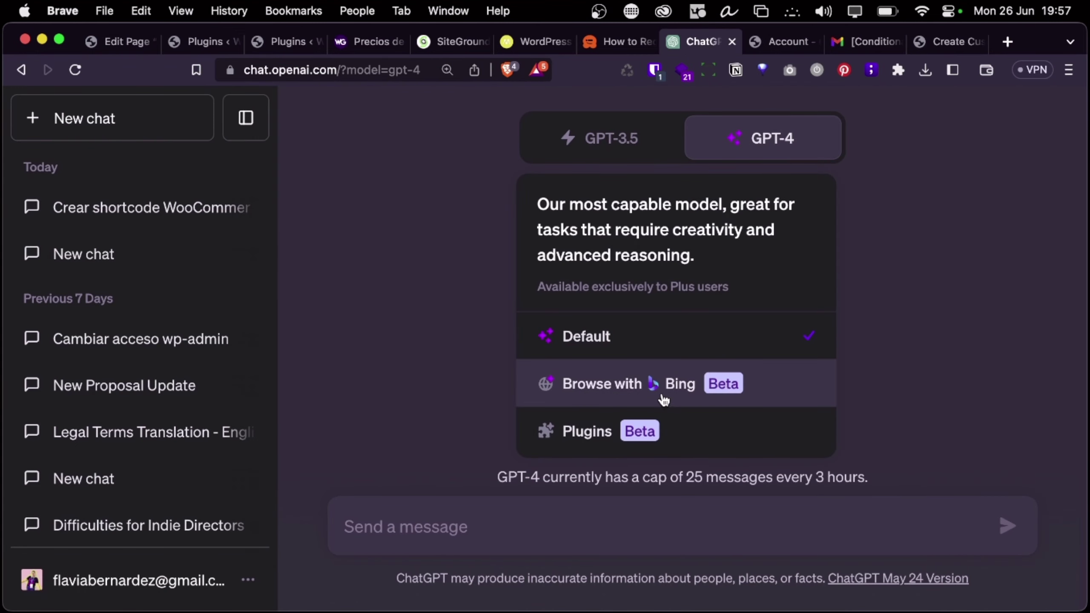
{"action": "left_click", "coordinate": [660, 432]}
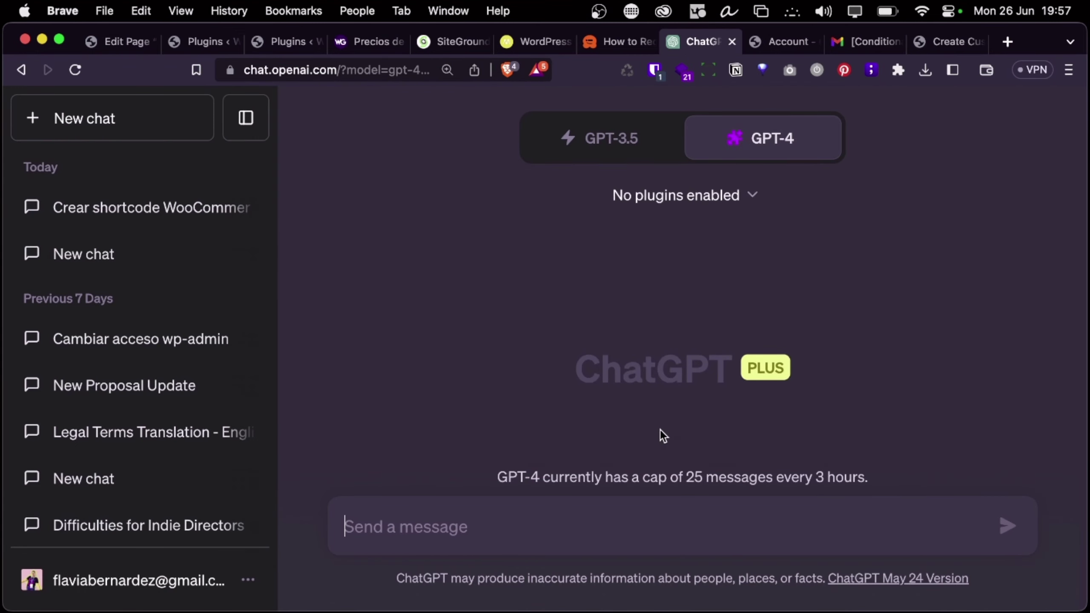
{"action": "left_click", "coordinate": [752, 196]}
{"action": "left_click", "coordinate": [752, 255]}
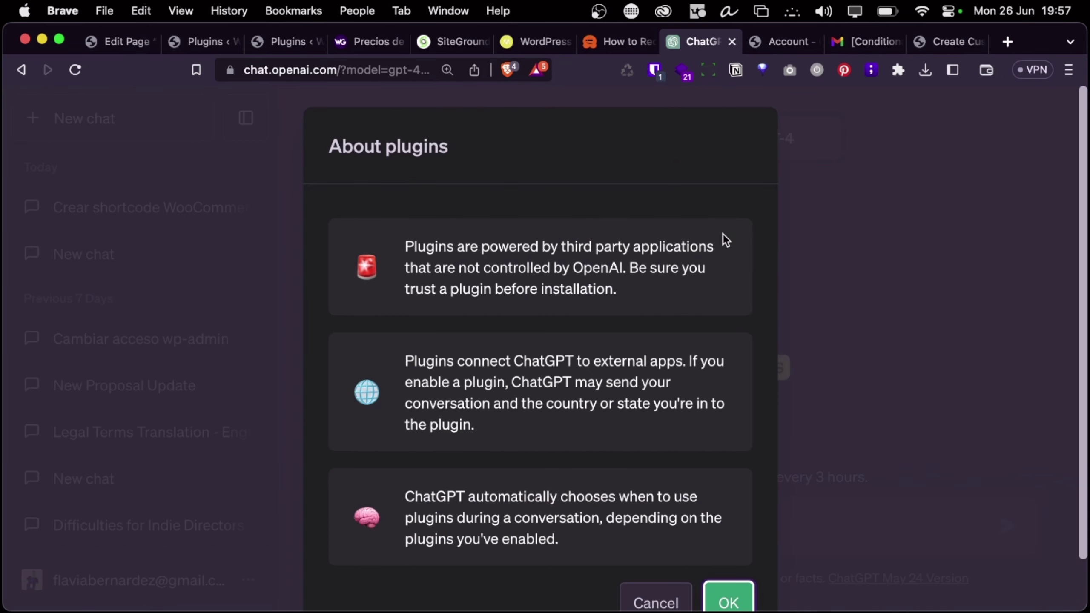
{"action": "scroll", "coordinate": [746, 491], "scroll_direction": "down", "scroll_amount": 2}
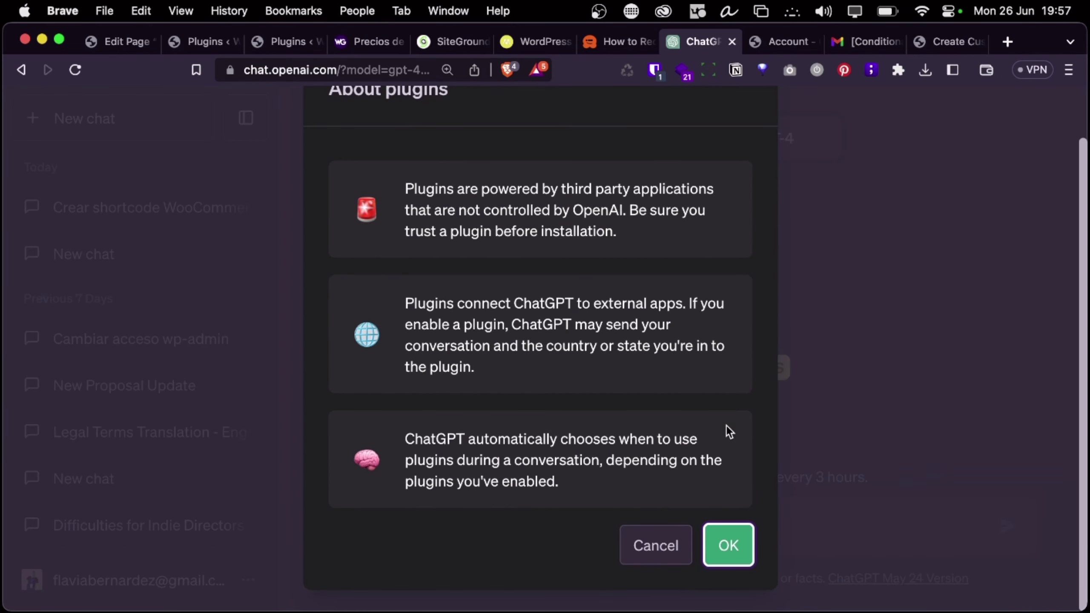
{"action": "left_click", "coordinate": [738, 566]}
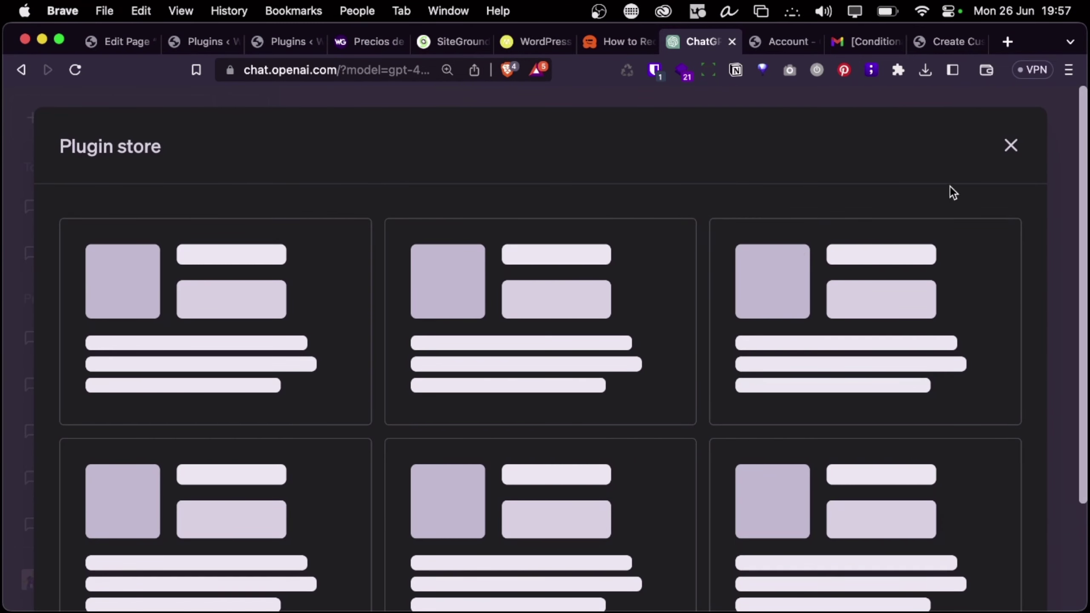
{"action": "left_click", "coordinate": [1012, 147]}
{"action": "mouse_move", "coordinate": [798, 151]}
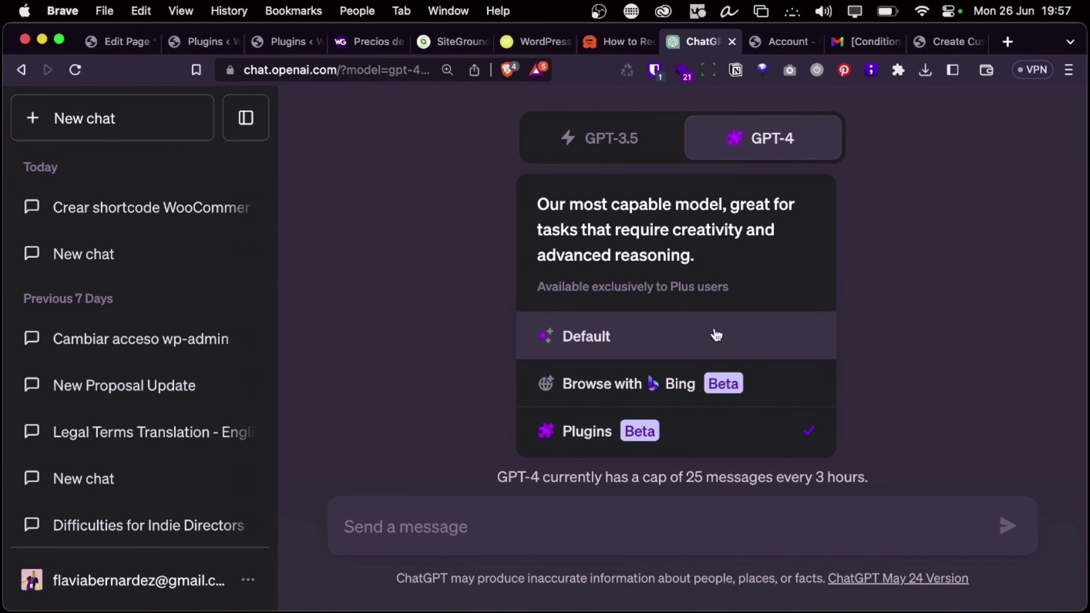
{"action": "left_click", "coordinate": [692, 387]}
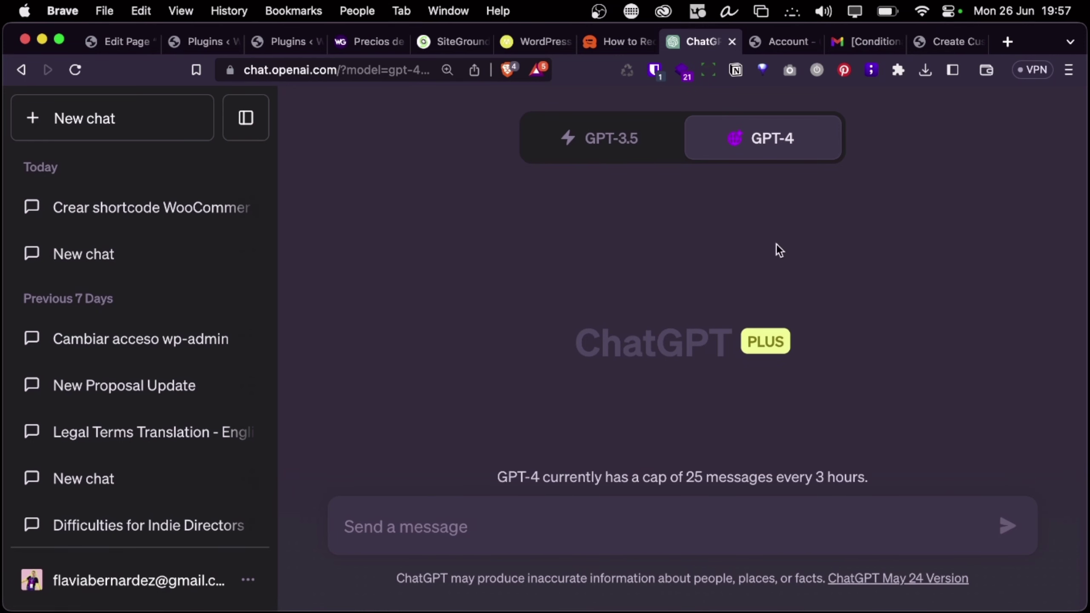
Select all text on the Create & Register Custom Conditions docs page
{"action": "left_click", "coordinate": [782, 43]}
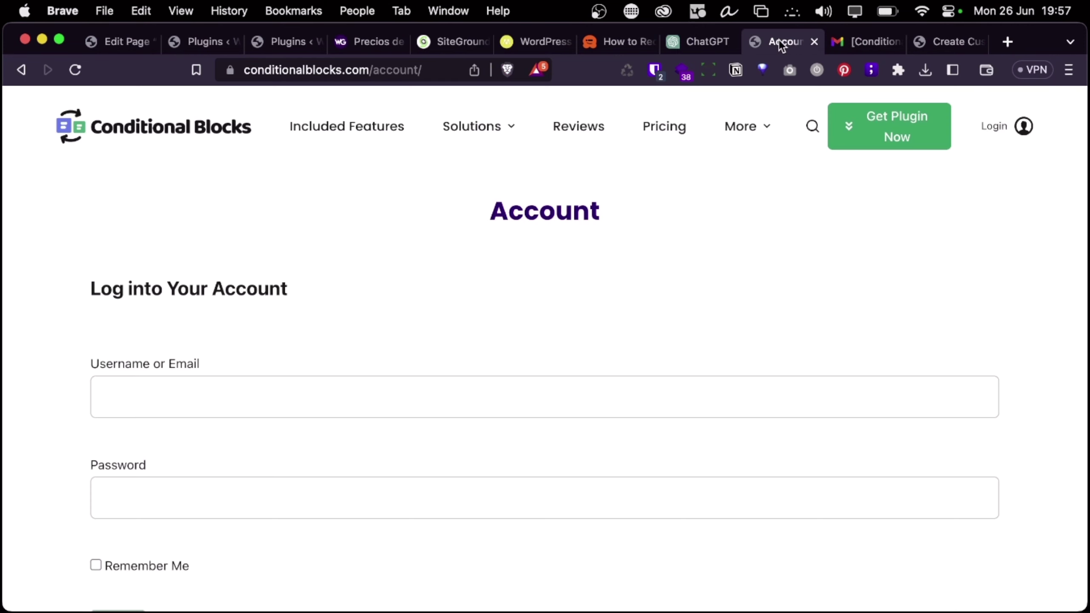
{"action": "left_click", "coordinate": [933, 46]}
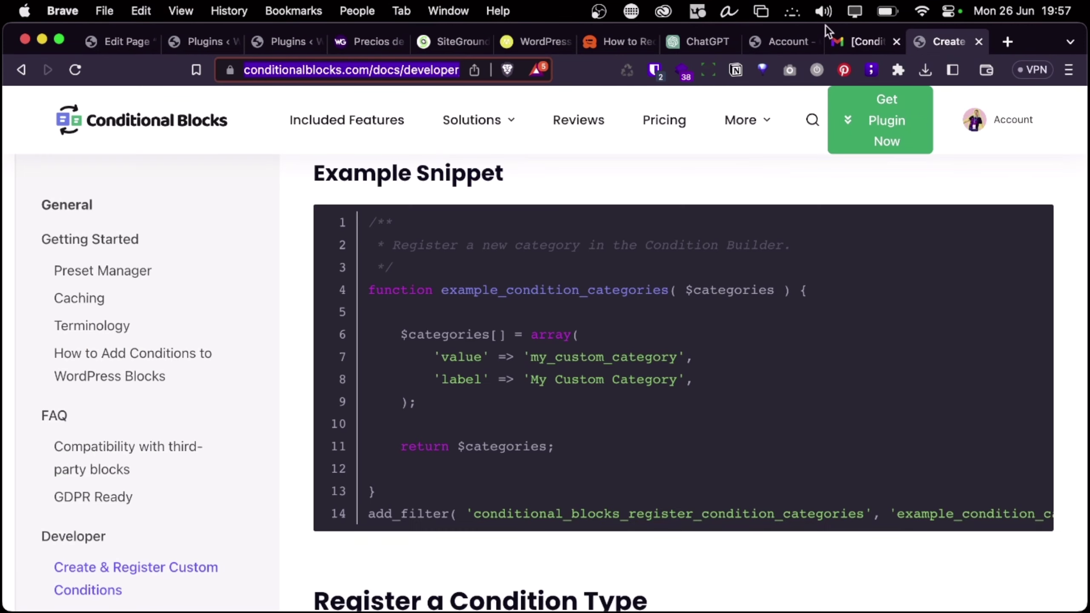
{"action": "left_click", "coordinate": [603, 174]}
{"action": "key", "text": "super+a"}
Start a ChatGPT message 'Básandote en esta página' with the docs page text pasted below
{"action": "scroll", "coordinate": [453, 330], "scroll_direction": "up", "scroll_amount": 15}
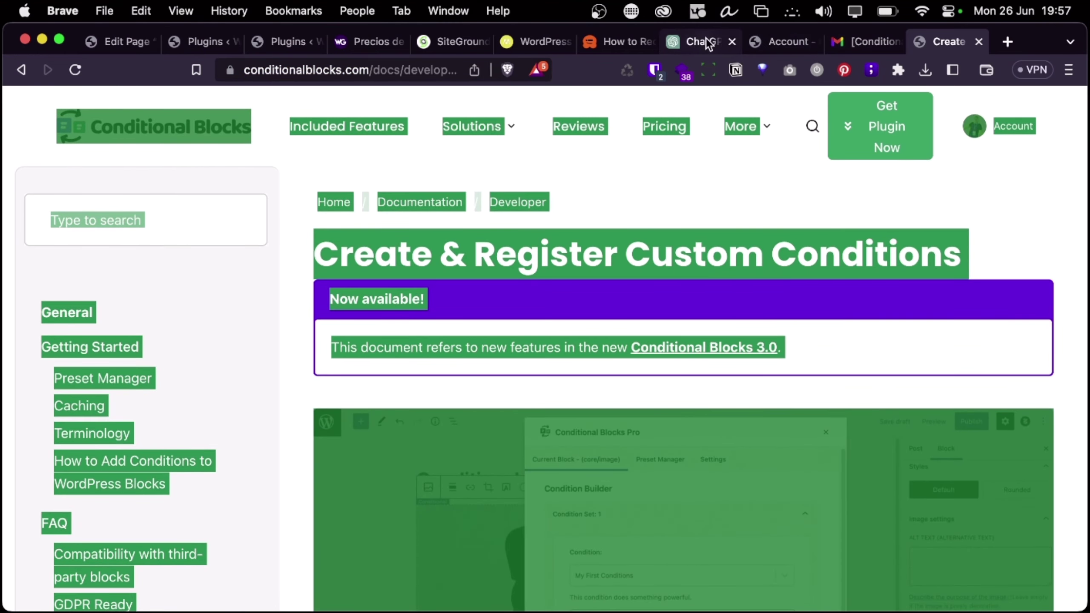
{"action": "left_click", "coordinate": [707, 41]}
{"action": "left_click", "coordinate": [486, 534]}
{"action": "type", "text": "Bá"}
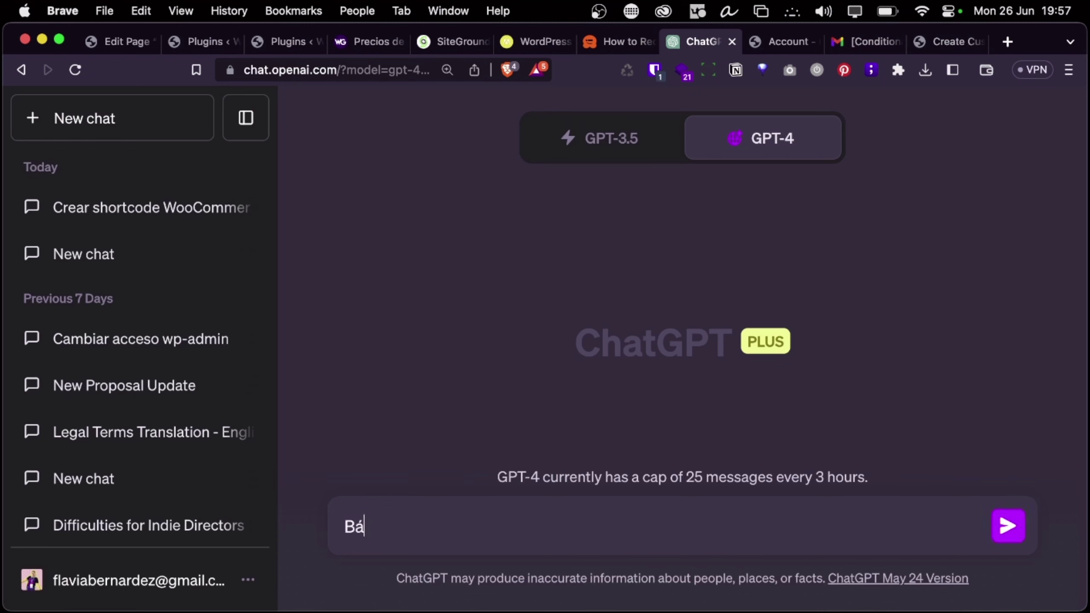
{"action": "type", "text": "sandote "}
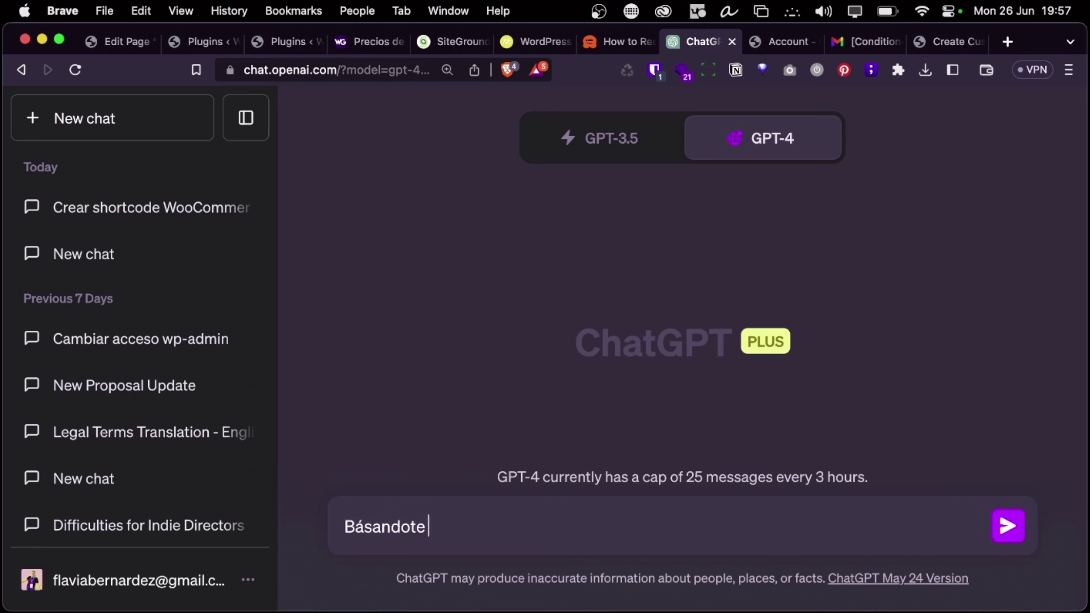
{"action": "type", "text": "en esta página"}
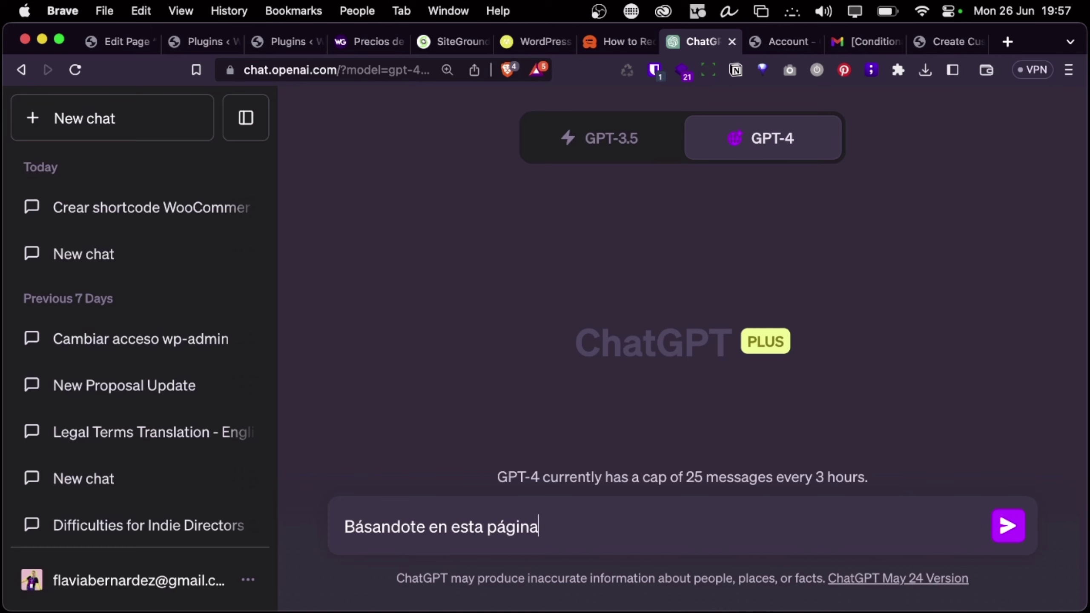
{"action": "key", "text": "shift+Return"}
{"action": "key", "text": "shift+Return"}
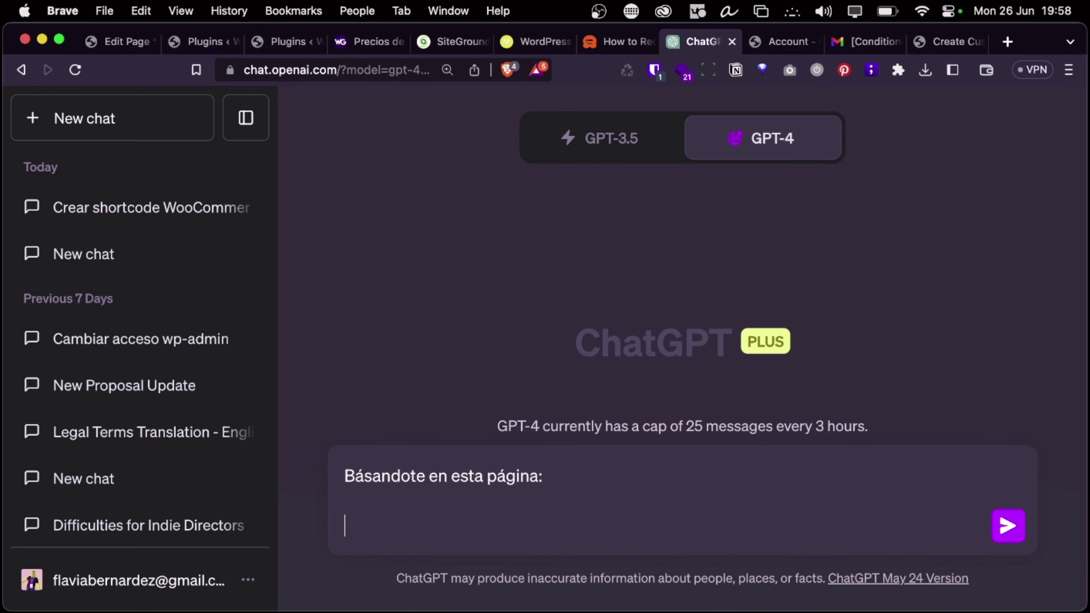
{"action": "key", "text": "super+v"}
{"action": "key", "text": "shift+Return"}
{"action": "key", "text": "shift+Return"}
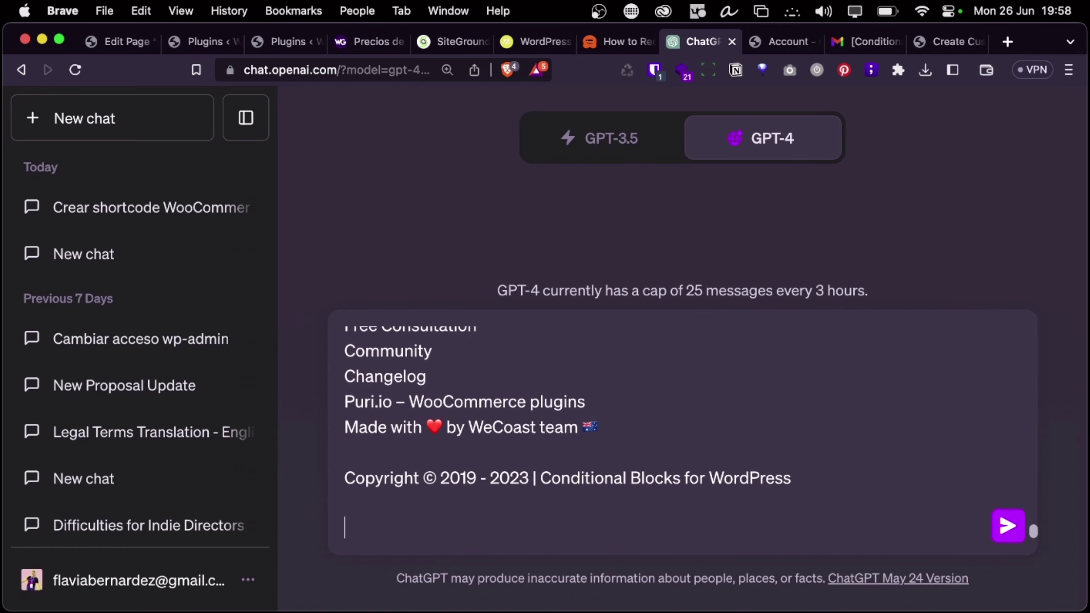
Request a plugin condition returning true when WooCommerce products are on sale, and send it
{"action": "type", "text": "quiero que"}
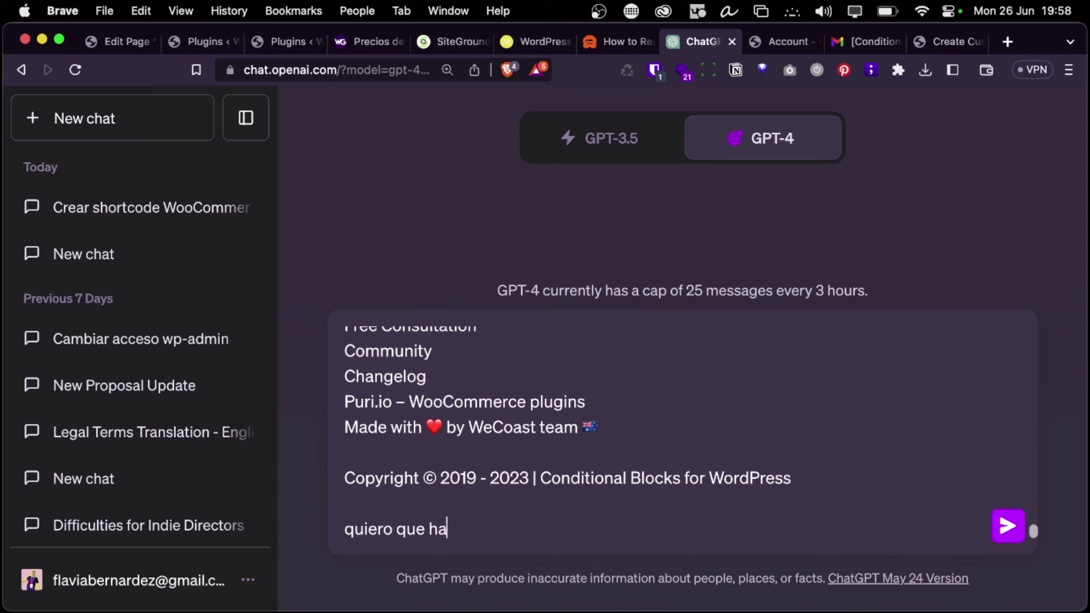
{"action": "type", "text": " ha"}
{"action": "key", "text": "BackSpace"}
{"action": "type", "text": "gas"}
{"action": "key", "text": "BackSpace"}
{"action": "key", "text": "BackSpace"}
{"action": "key", "text": "BackSpace"}
{"action": "type", "text": "agas"}
{"action": "key", "text": "BackSpace"}
{"action": "key", "text": "BackSpace"}
{"action": "key", "text": "BackSpace"}
{"action": "key", "text": "BackSpace"}
{"action": "type", "text": "registres una condici"}
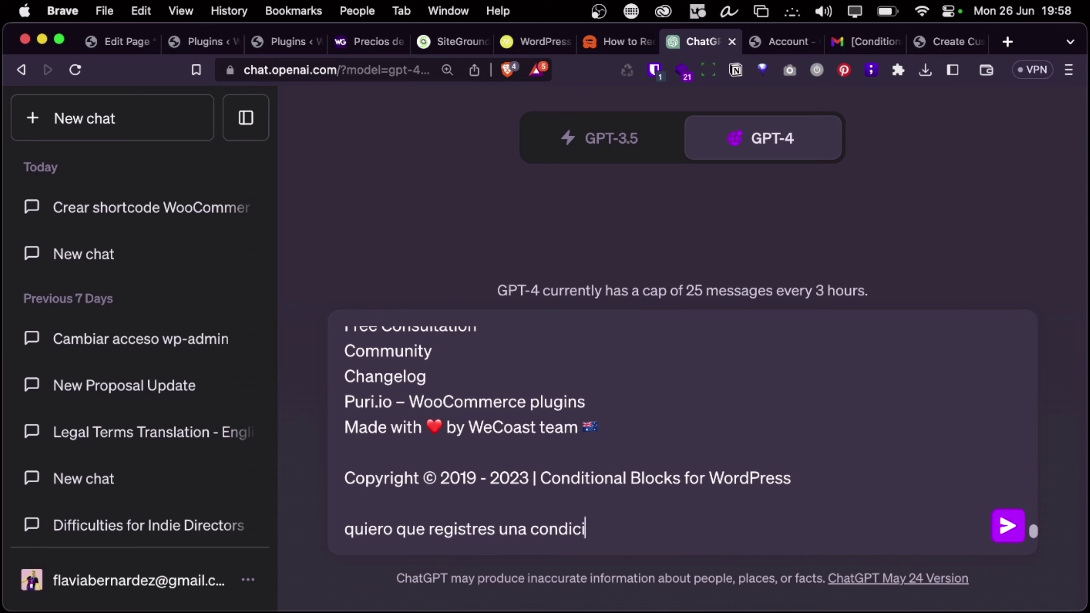
{"action": "type", "text": "ón para este"}
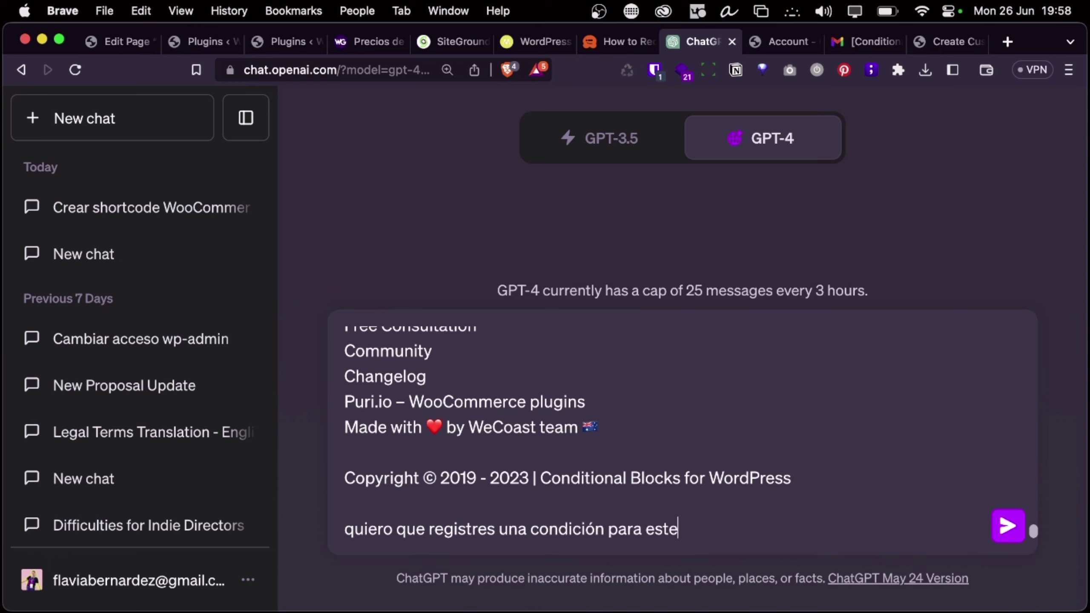
{"action": "type", "text": " plugin que"}
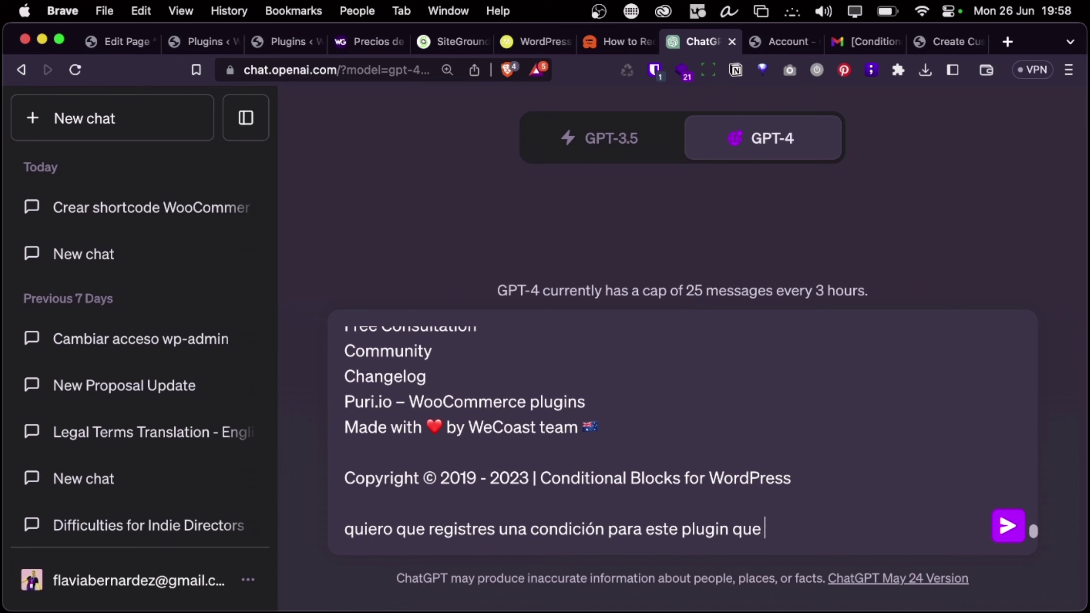
{"action": "type", "text": " devuelva true "}
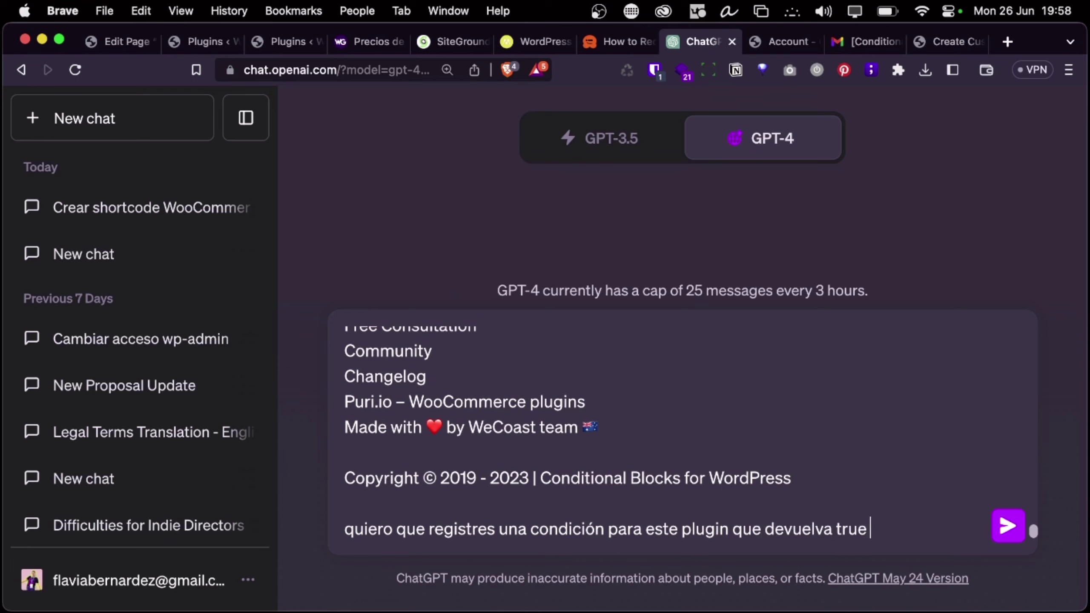
{"action": "type", "text": "si hay producto"}
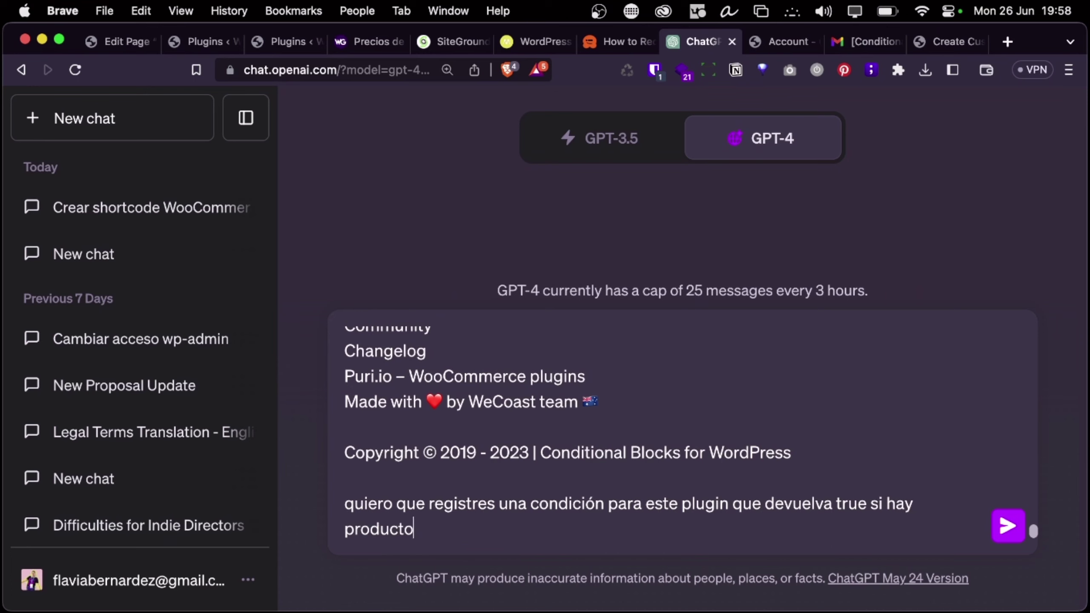
{"action": "type", "text": "s de WooCommerce ne"}
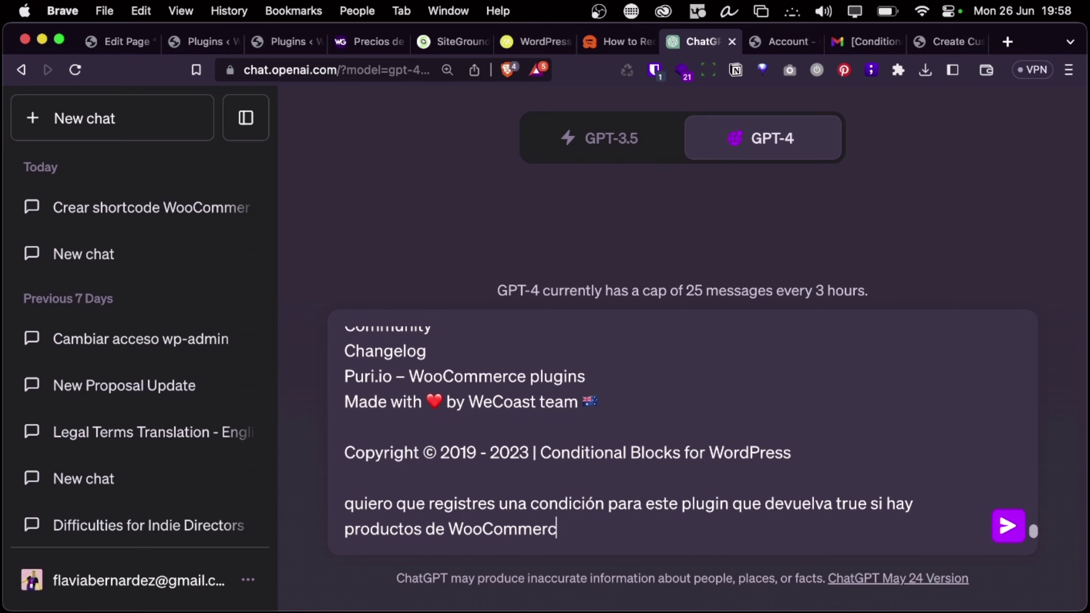
{"action": "key", "text": "BackSpace"}
{"action": "key", "text": "BackSpace"}
{"action": "type", "text": "en ofert"}
{"action": "key", "text": "Return"}
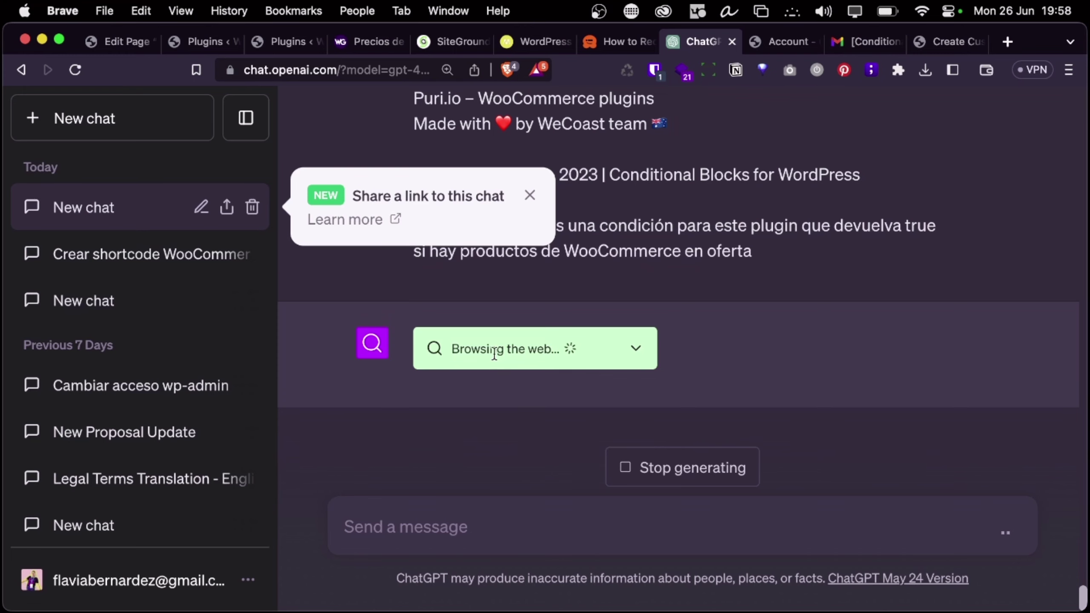
Inspect the 'Reading content failed' details and dismiss the share-link notice
{"action": "left_click", "coordinate": [656, 346]}
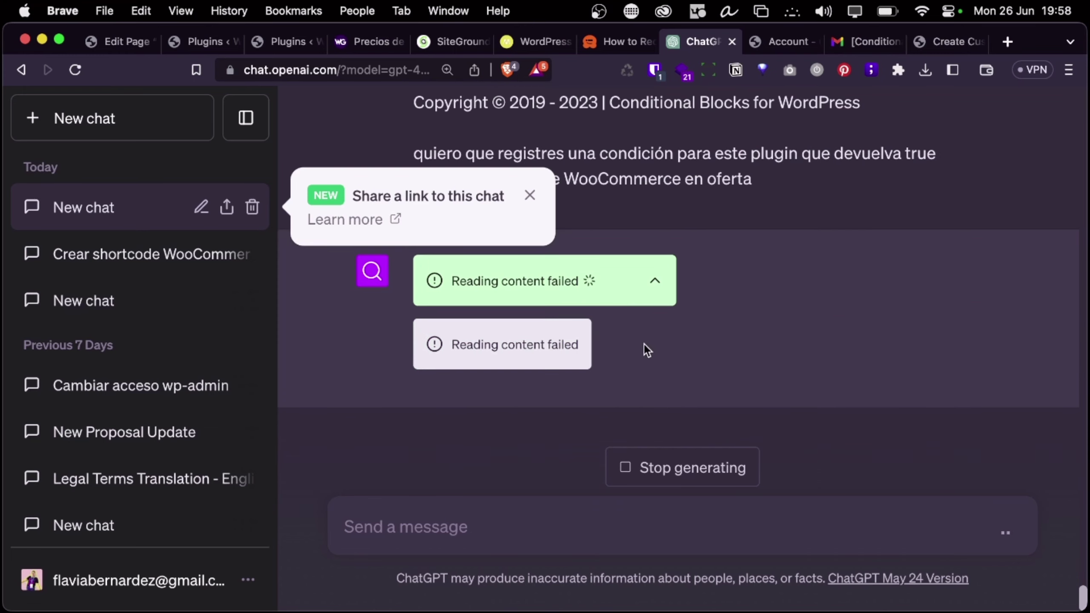
{"action": "left_click", "coordinate": [531, 197]}
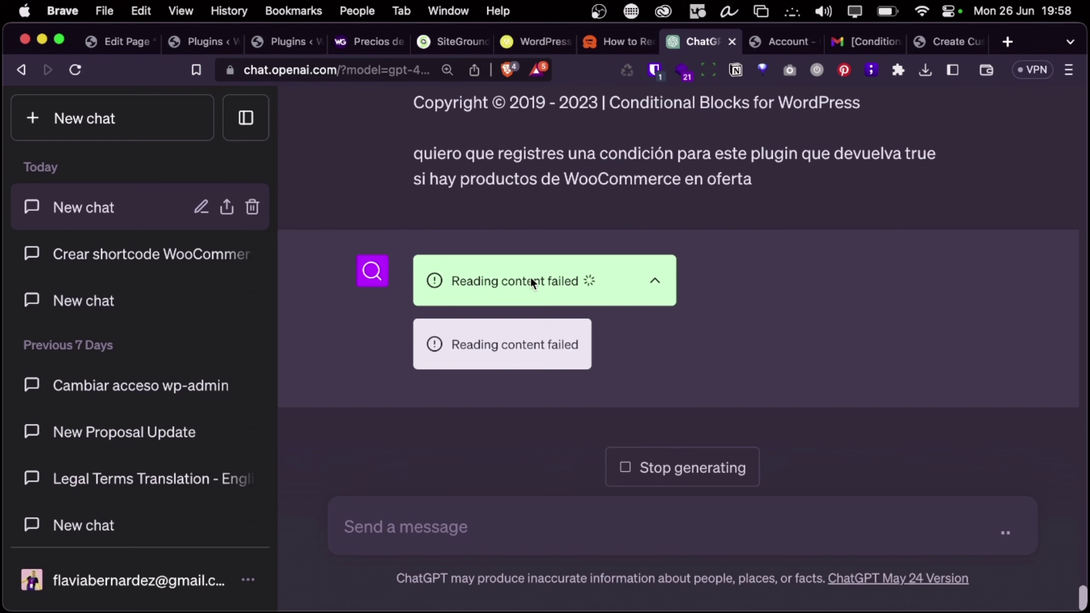
{"action": "scroll", "coordinate": [601, 290], "scroll_direction": "up", "scroll_amount": 15}
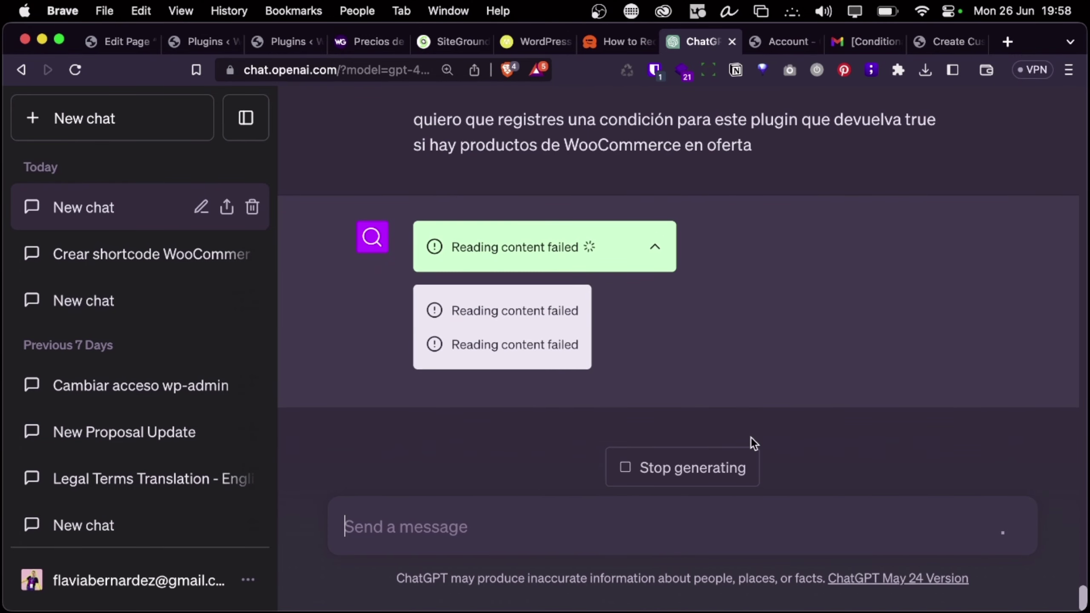
{"action": "left_click", "coordinate": [654, 252]}
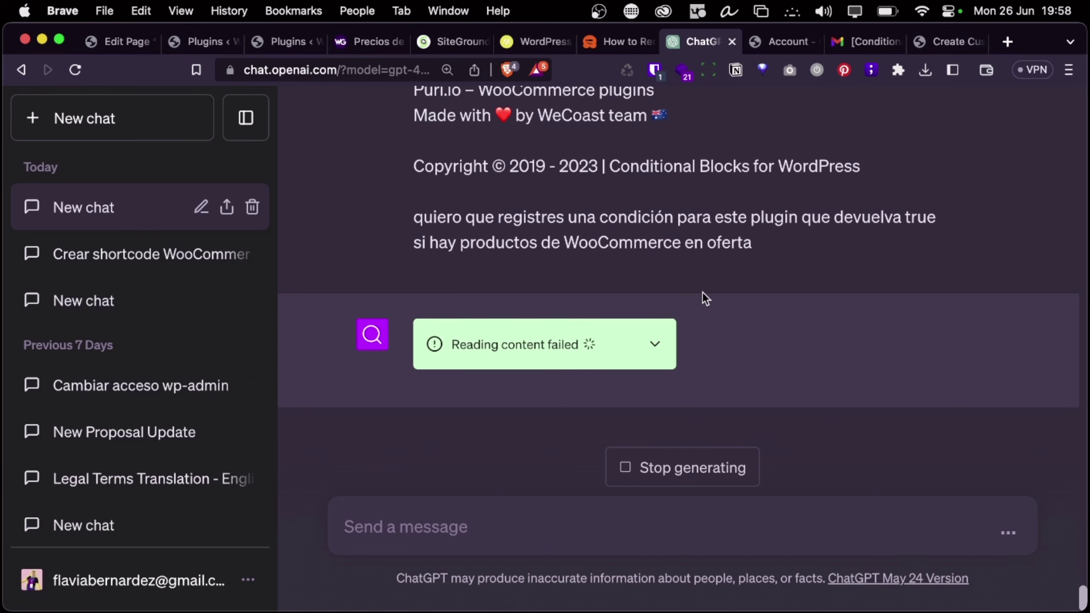
{"action": "scroll", "coordinate": [702, 293], "scroll_direction": "up", "scroll_amount": 15}
{"action": "scroll", "coordinate": [702, 292], "scroll_direction": "down", "scroll_amount": 10}
{"action": "scroll", "coordinate": [703, 292], "scroll_direction": "down", "scroll_amount": 3}
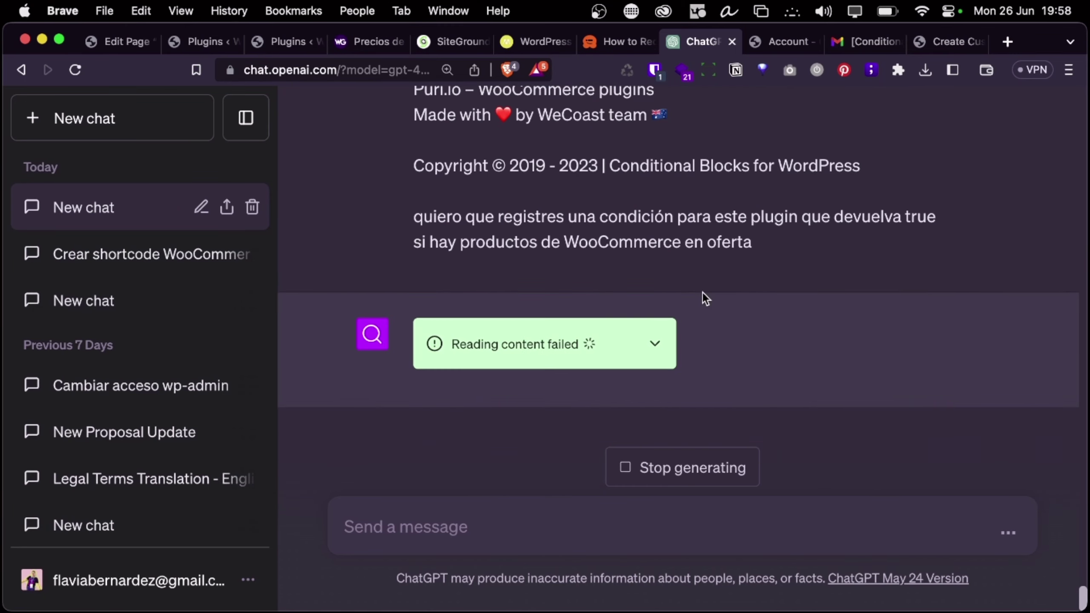
Stop the browsing reply and select the whole sent docs prompt for copying
{"action": "left_click", "coordinate": [661, 476]}
{"action": "scroll", "coordinate": [928, 341], "scroll_direction": "up", "scroll_amount": 20}
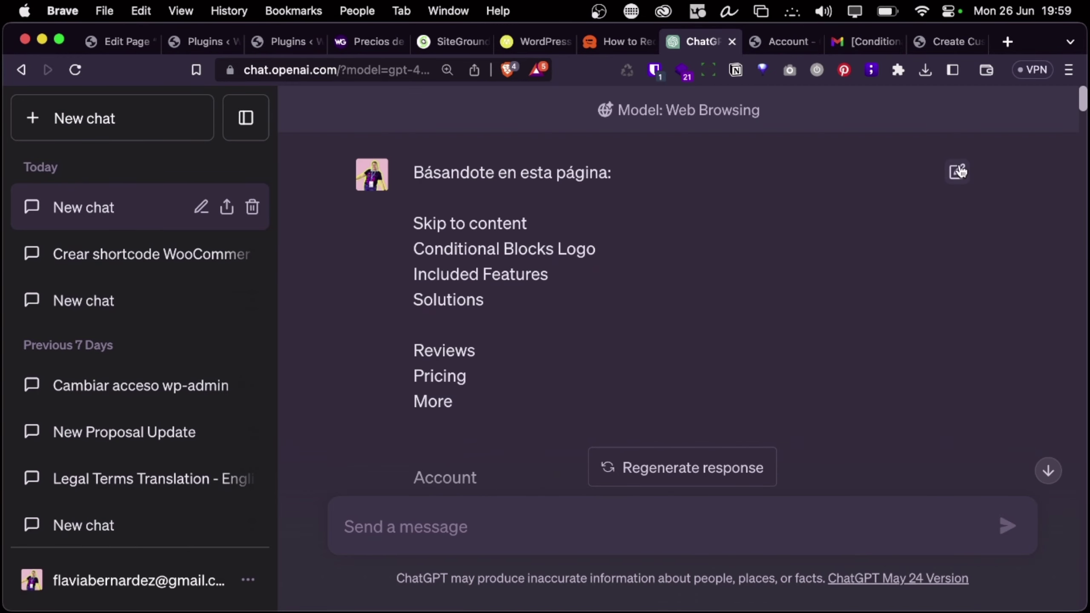
{"action": "triple_click", "coordinate": [741, 343]}
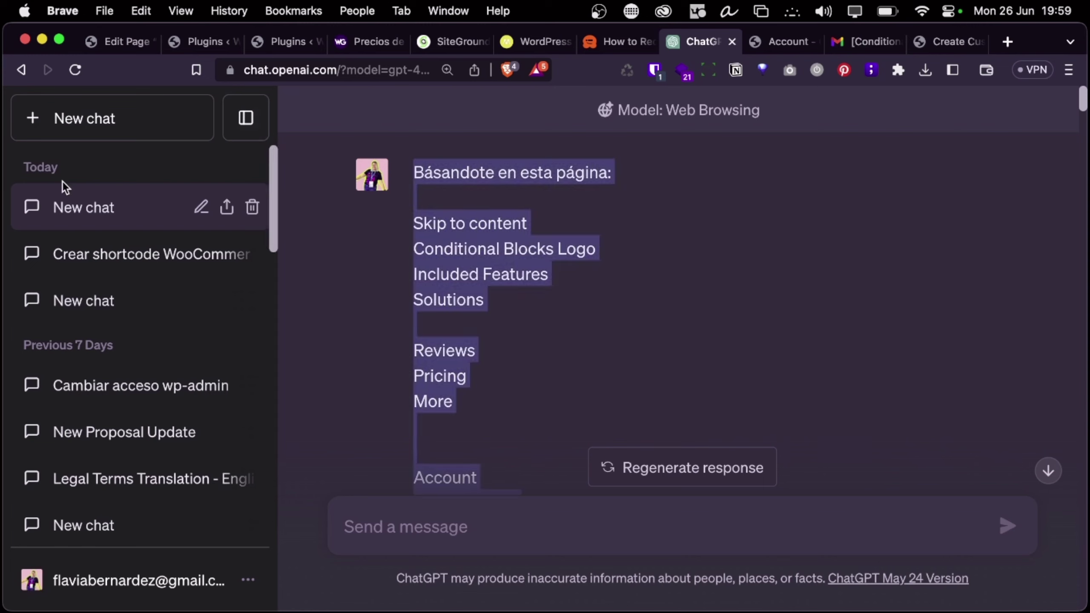
Start a new GPT-4 chat and send the copied docs prompt
{"action": "left_click", "coordinate": [41, 121]}
{"action": "left_click", "coordinate": [744, 136]}
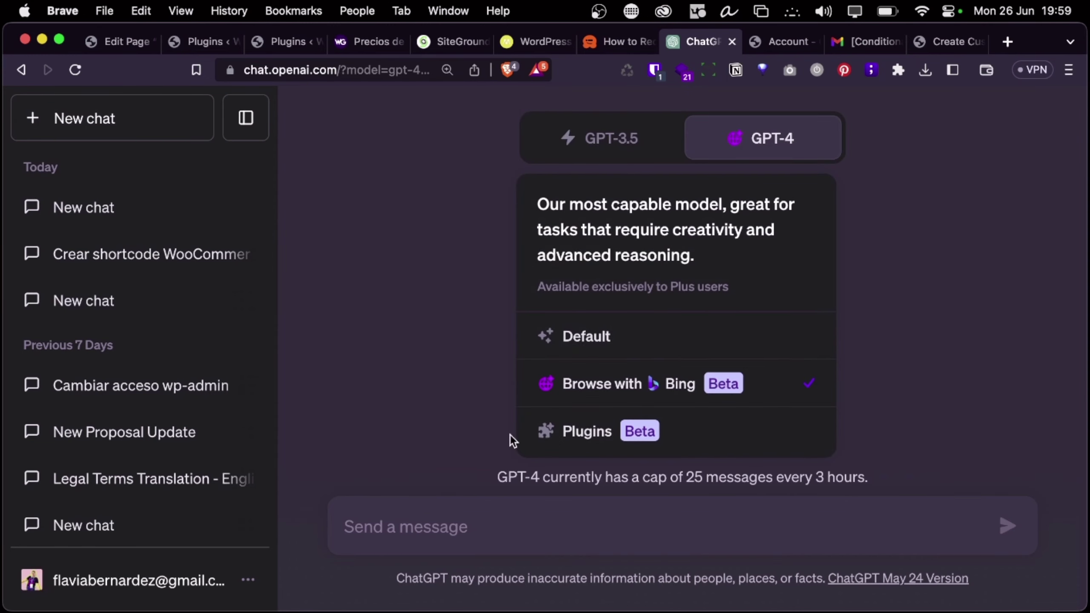
{"action": "key", "text": "super+v"}
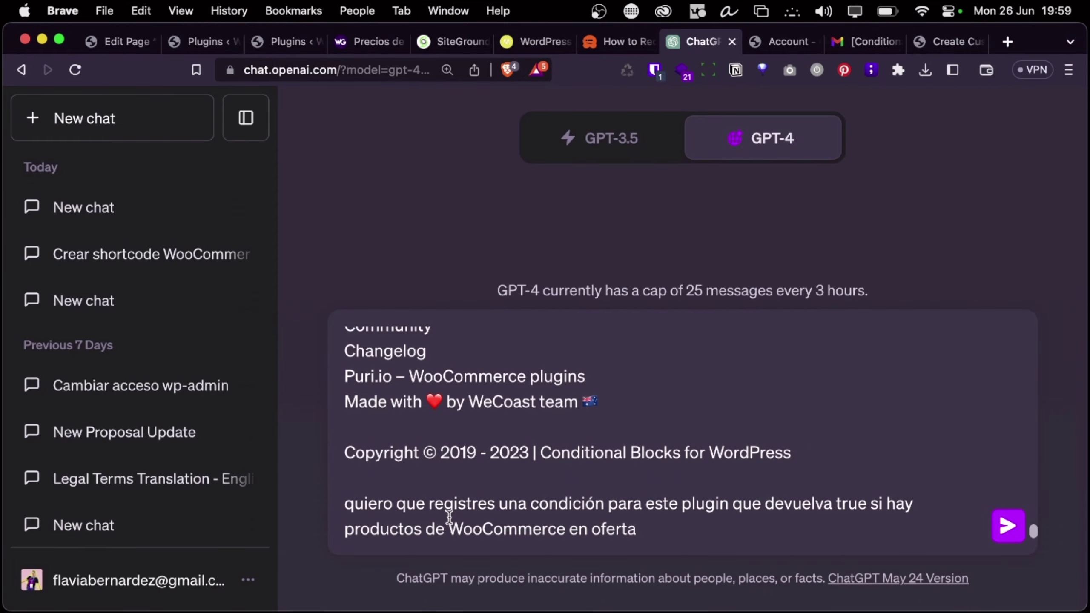
{"action": "key", "text": "Return"}
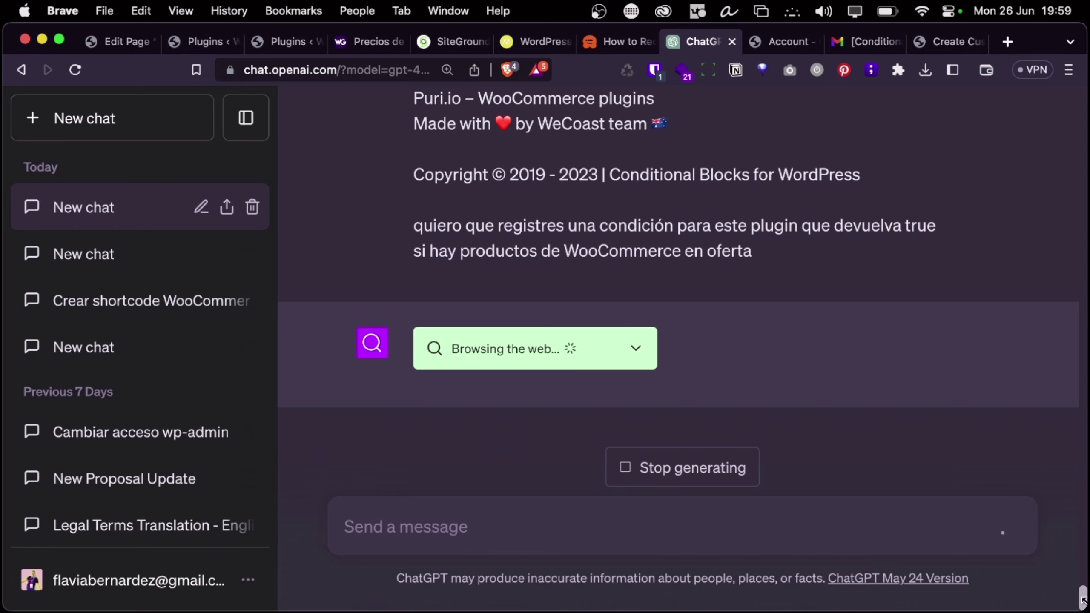
Delete the earlier Web Browsing chat from the sidebar
{"action": "left_click_drag", "start_coordinate": [1082, 597], "coordinate": [1082, 99]}
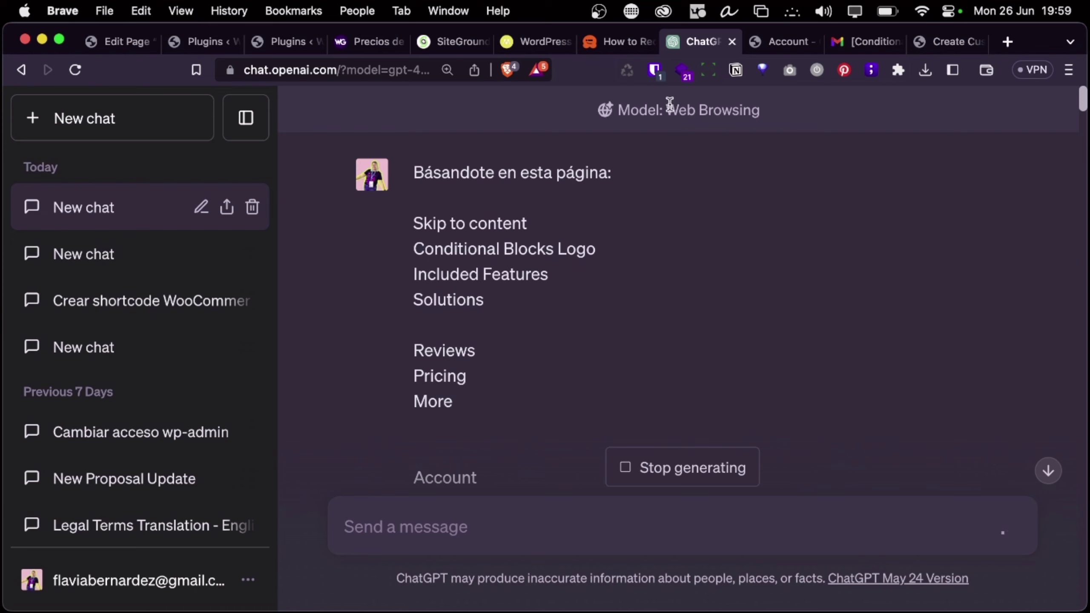
{"action": "left_click", "coordinate": [252, 208]}
{"action": "left_click", "coordinate": [226, 208]}
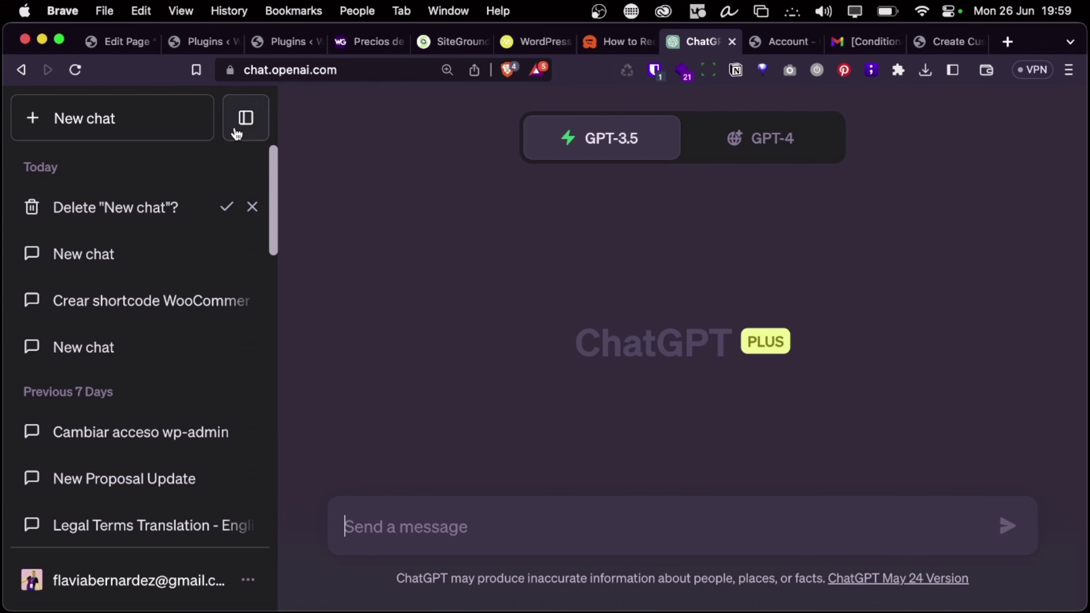
Resend the docs prompt to GPT-4 in Default mode without web browsing
{"action": "left_click", "coordinate": [774, 139]}
{"action": "left_click", "coordinate": [700, 339]}
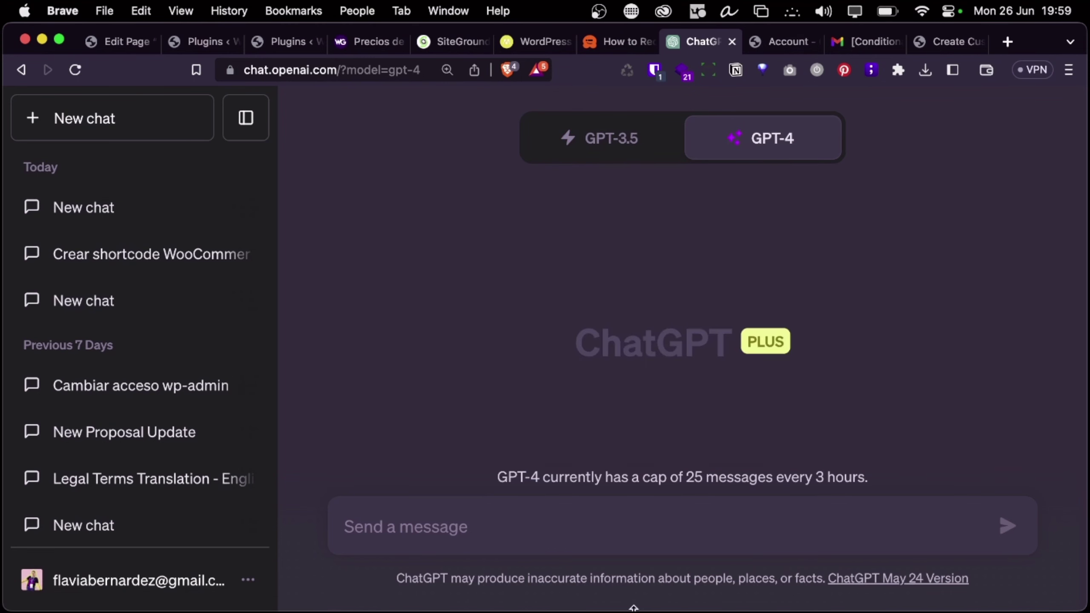
{"action": "key", "text": "super+v"}
{"action": "key", "text": "Return"}
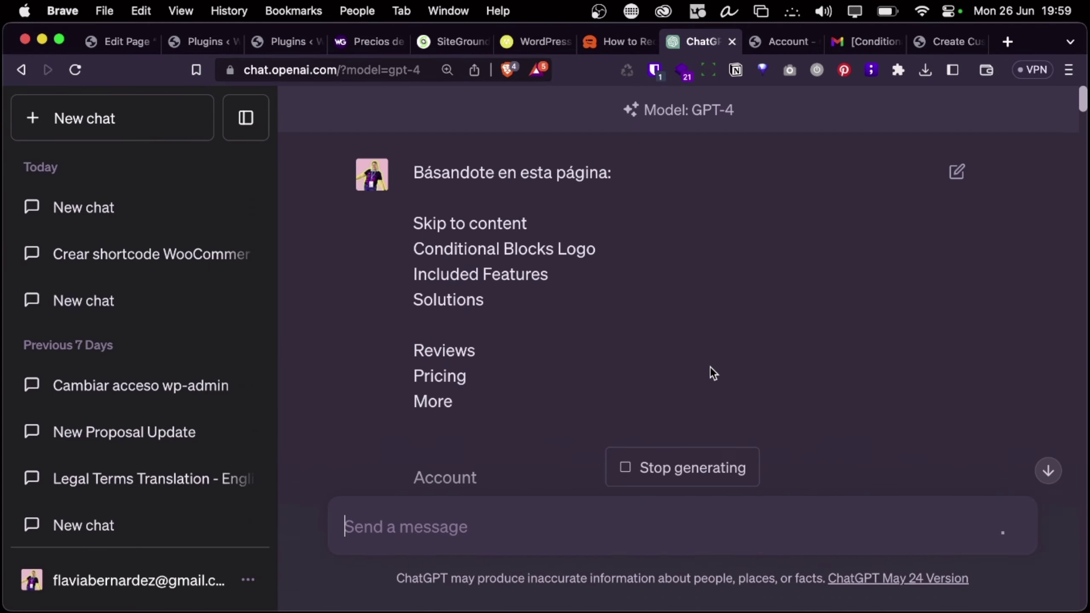
Follow the generating reply and copy the Paso 1 category registration code
{"action": "scroll", "coordinate": [720, 349], "scroll_direction": "down", "scroll_amount": 10}
{"action": "scroll", "coordinate": [720, 349], "scroll_direction": "down", "scroll_amount": 15}
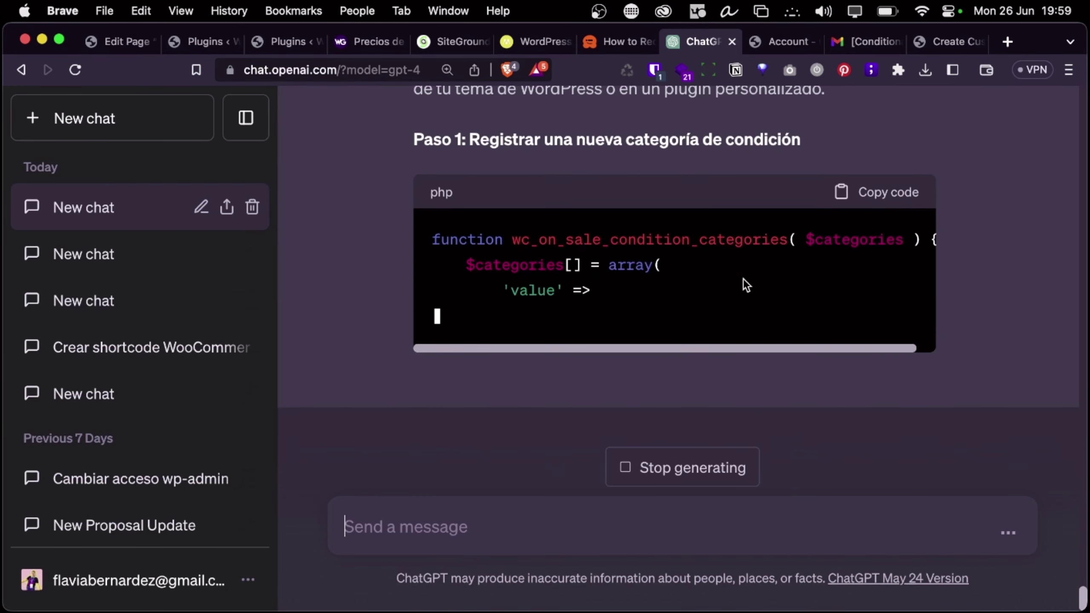
{"action": "scroll", "coordinate": [742, 279], "scroll_direction": "up", "scroll_amount": 5}
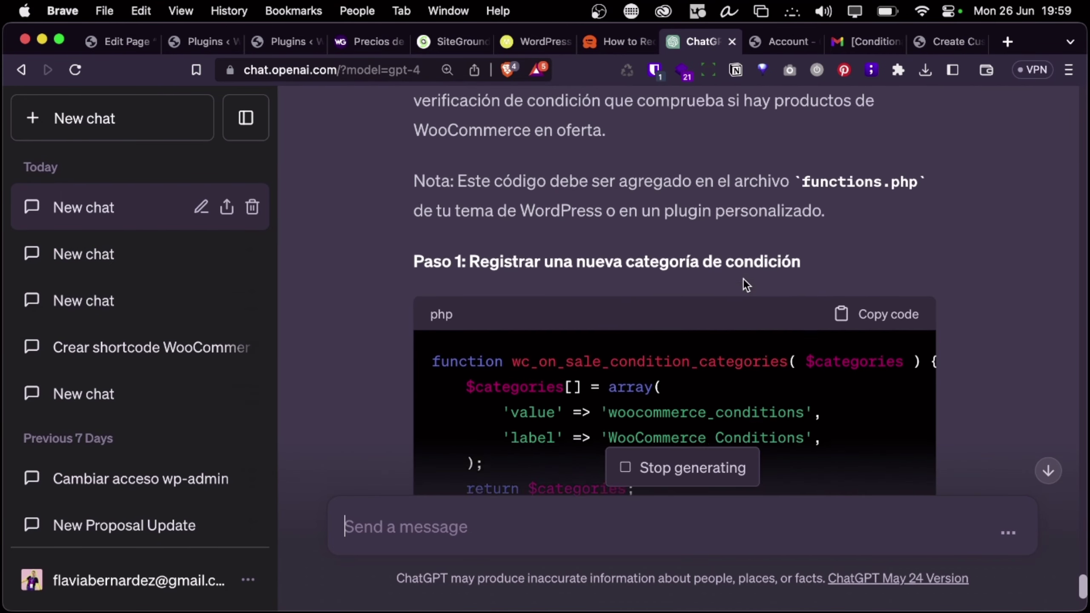
{"action": "scroll", "coordinate": [744, 278], "scroll_direction": "down", "scroll_amount": 4}
{"action": "scroll", "coordinate": [744, 278], "scroll_direction": "down", "scroll_amount": 4}
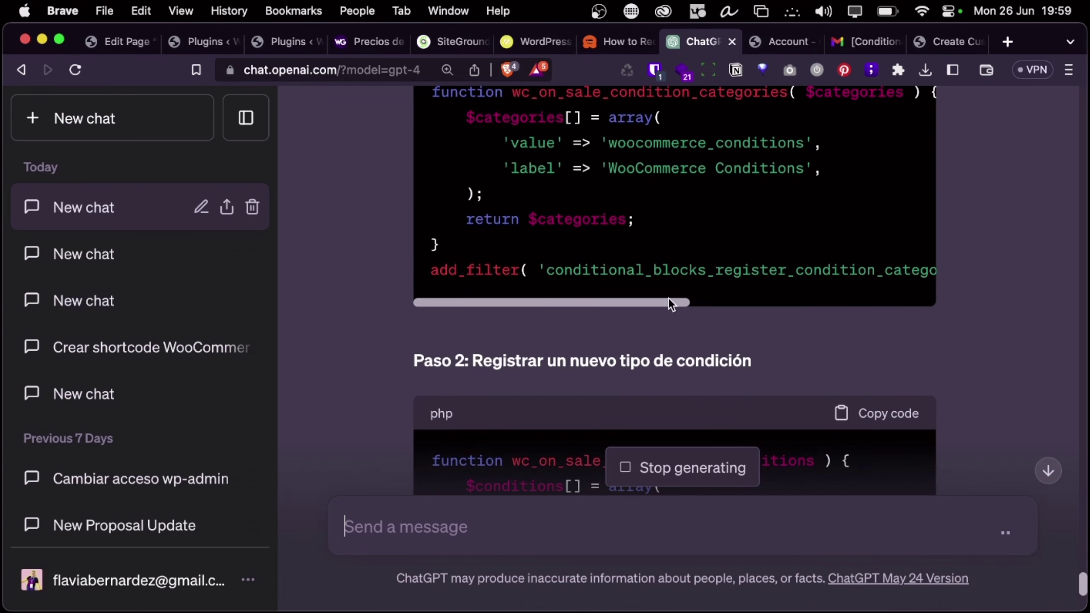
{"action": "left_click_drag", "start_coordinate": [668, 300], "coordinate": [418, 287]}
{"action": "scroll", "coordinate": [420, 286], "scroll_direction": "up", "scroll_amount": 5}
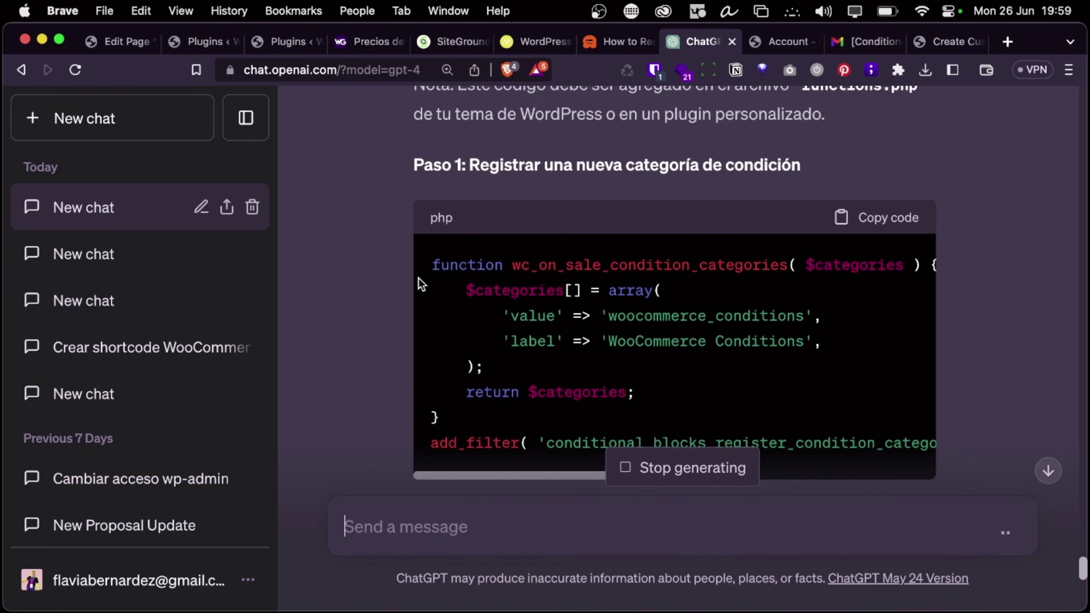
{"action": "left_click", "coordinate": [856, 222]}
Read through the rest of the reply down to the complete Paso 3 check_wc_on_sale function
{"action": "scroll", "coordinate": [649, 301], "scroll_direction": "down", "scroll_amount": 10}
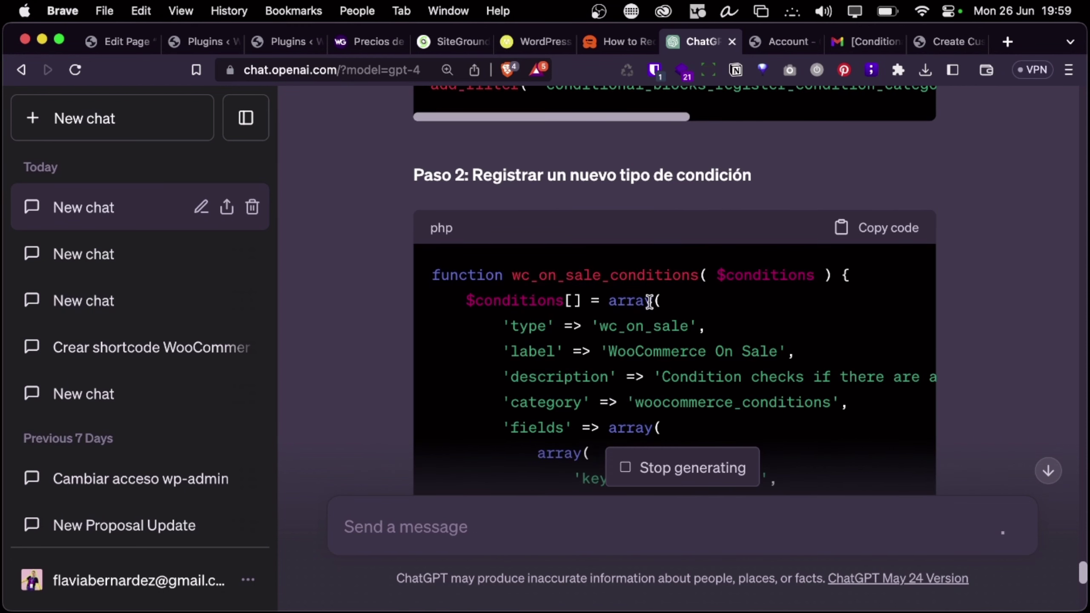
{"action": "scroll", "coordinate": [649, 301], "scroll_direction": "down", "scroll_amount": 10}
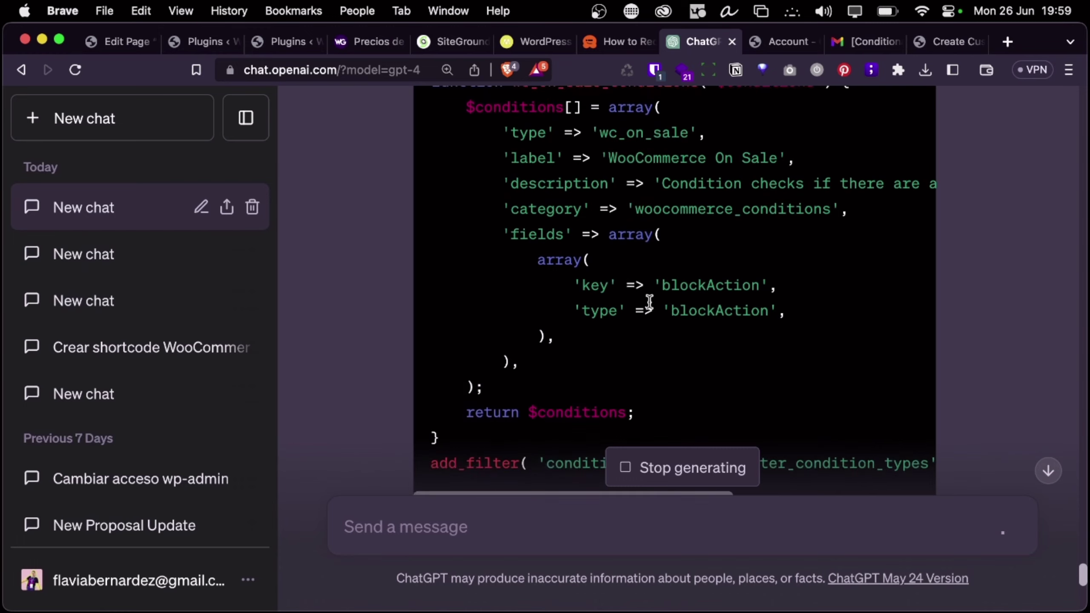
{"action": "scroll", "coordinate": [648, 301], "scroll_direction": "down", "scroll_amount": 1}
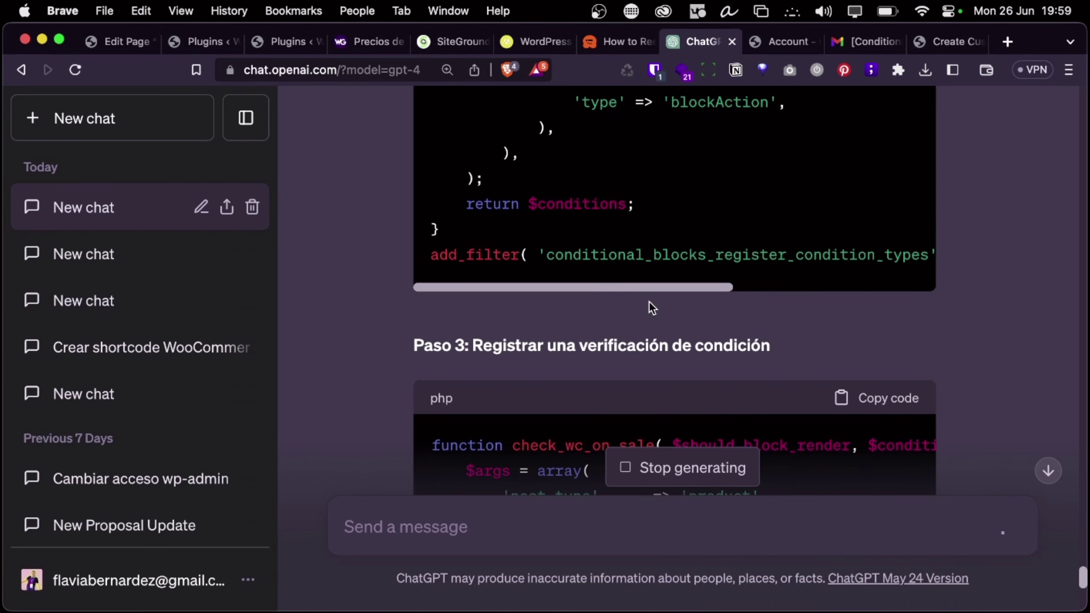
{"action": "scroll", "coordinate": [649, 301], "scroll_direction": "down", "scroll_amount": 15}
{"action": "scroll", "coordinate": [648, 302], "scroll_direction": "down", "scroll_amount": 3}
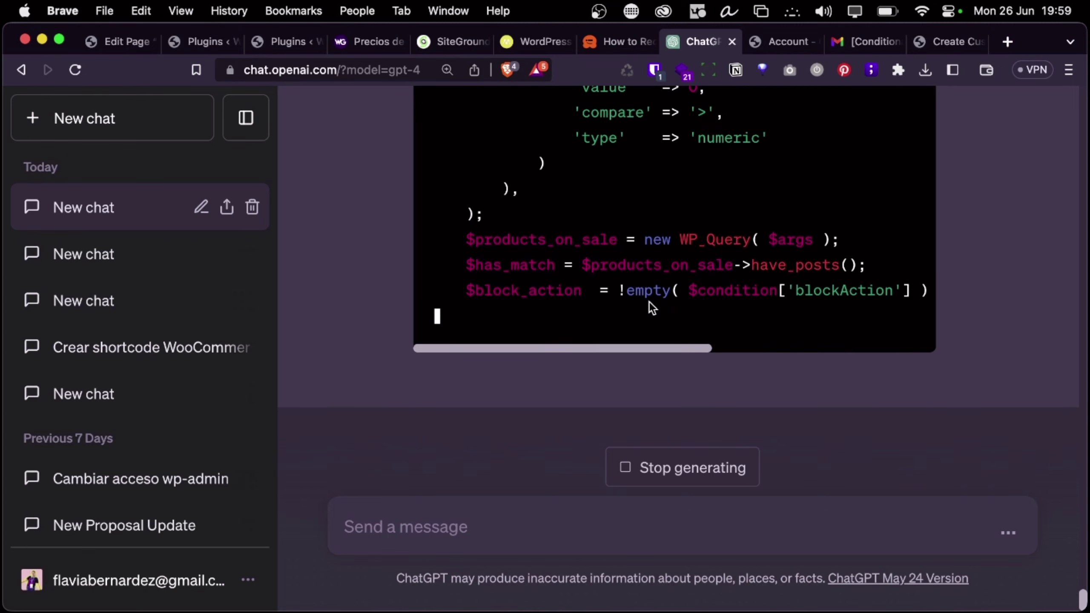
{"action": "scroll", "coordinate": [649, 301], "scroll_direction": "down", "scroll_amount": 1}
{"action": "scroll", "coordinate": [672, 222], "scroll_direction": "down", "scroll_amount": 2}
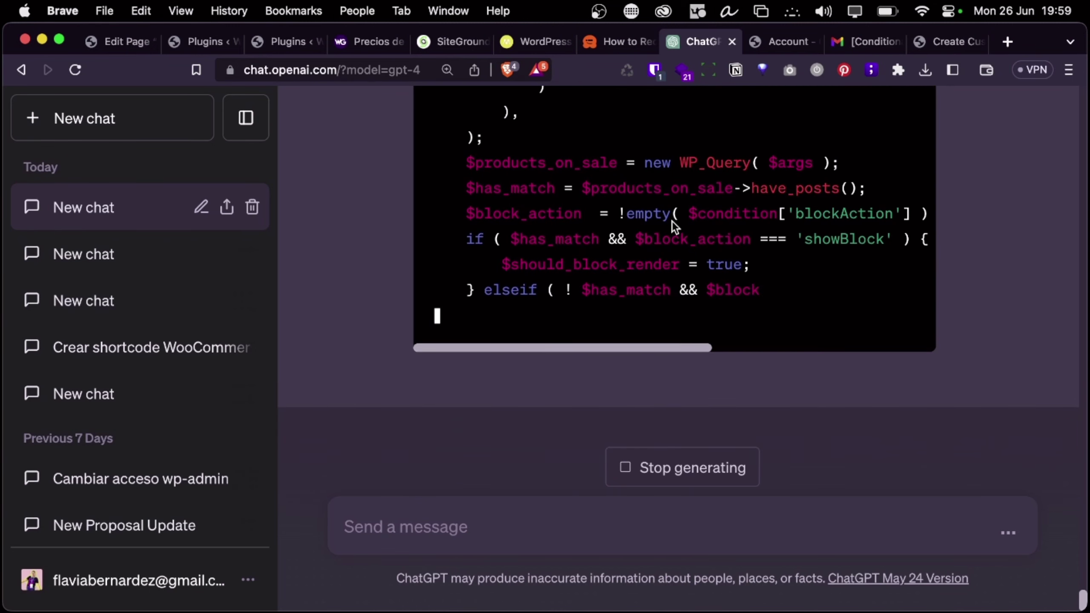
{"action": "scroll", "coordinate": [672, 222], "scroll_direction": "down", "scroll_amount": 1}
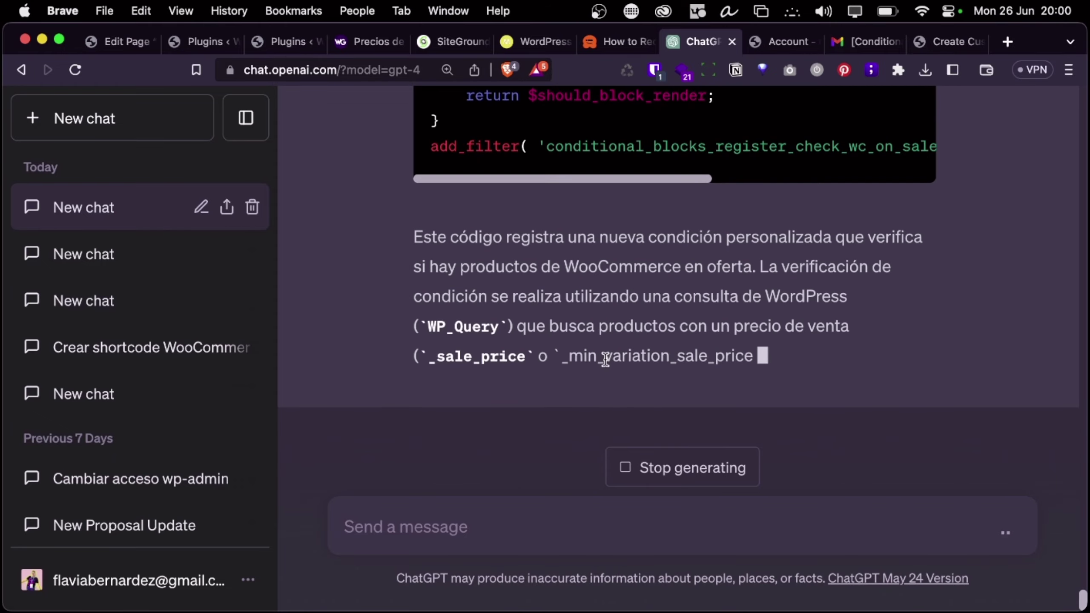
{"action": "key", "text": "ctrl+Left"}
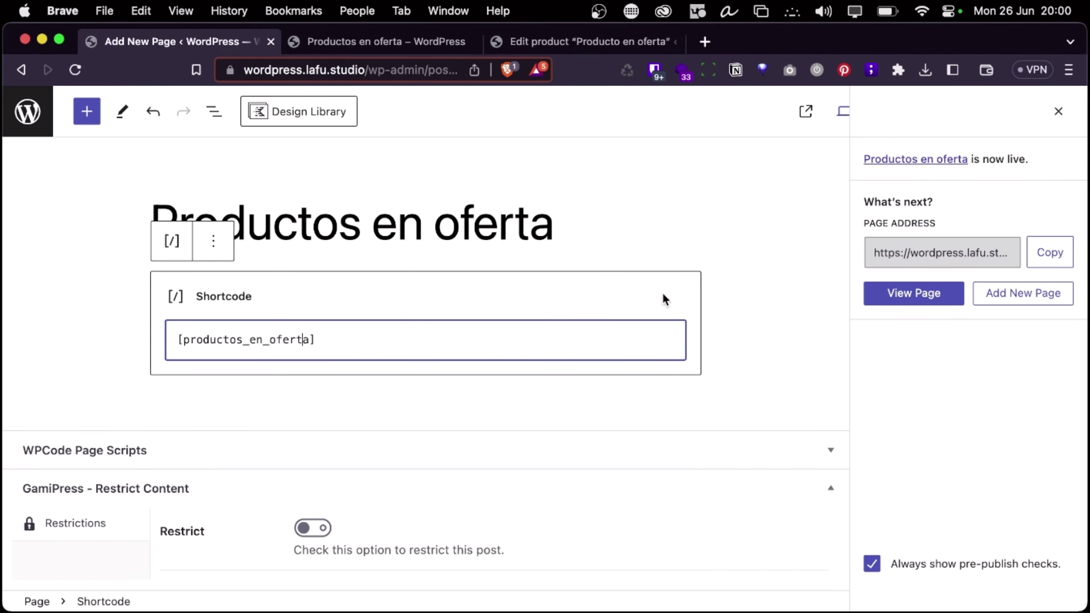
Select the old check_productos_en_oferta function in core-wordpress.php from its end up to line 77
{"action": "key", "text": "ctrl+Right"}
{"action": "key", "text": "ctrl+Left"}
{"action": "key", "text": "ctrl+Left"}
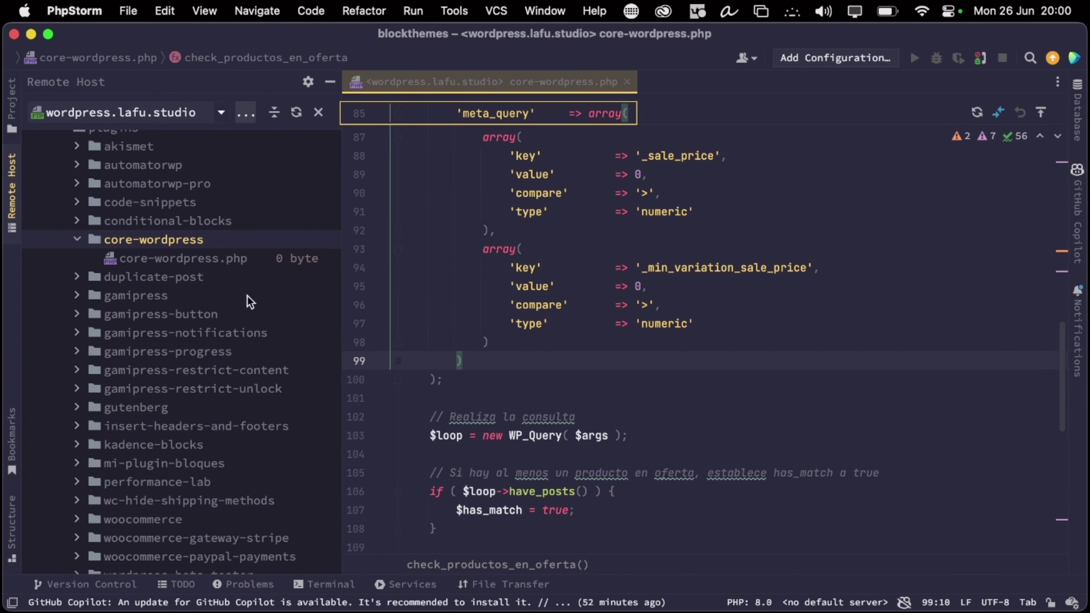
{"action": "scroll", "coordinate": [520, 397], "scroll_direction": "down", "scroll_amount": 4}
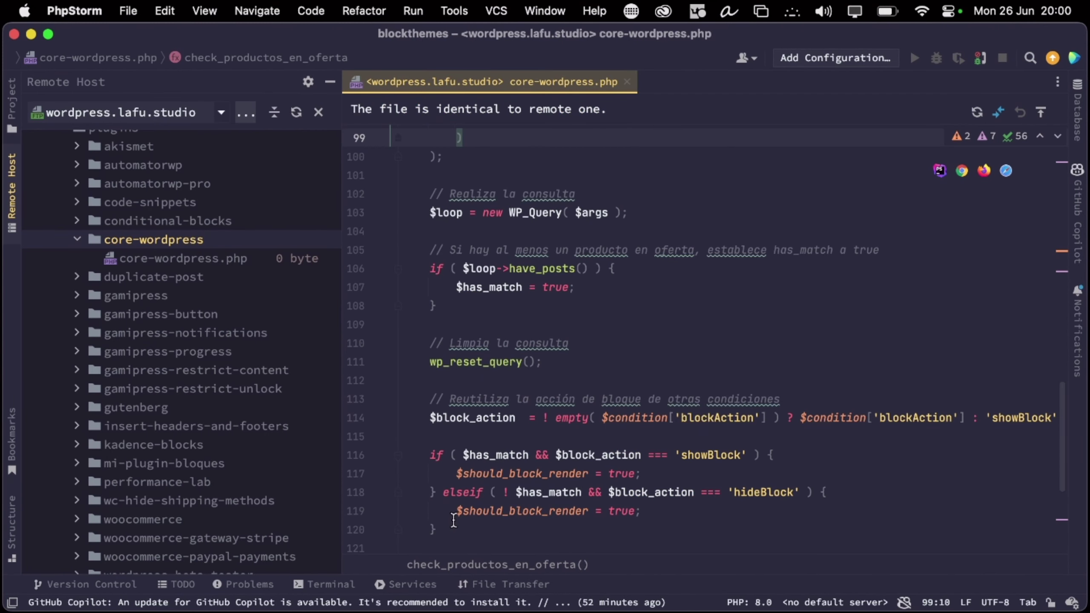
{"action": "scroll", "coordinate": [452, 520], "scroll_direction": "down", "scroll_amount": 4}
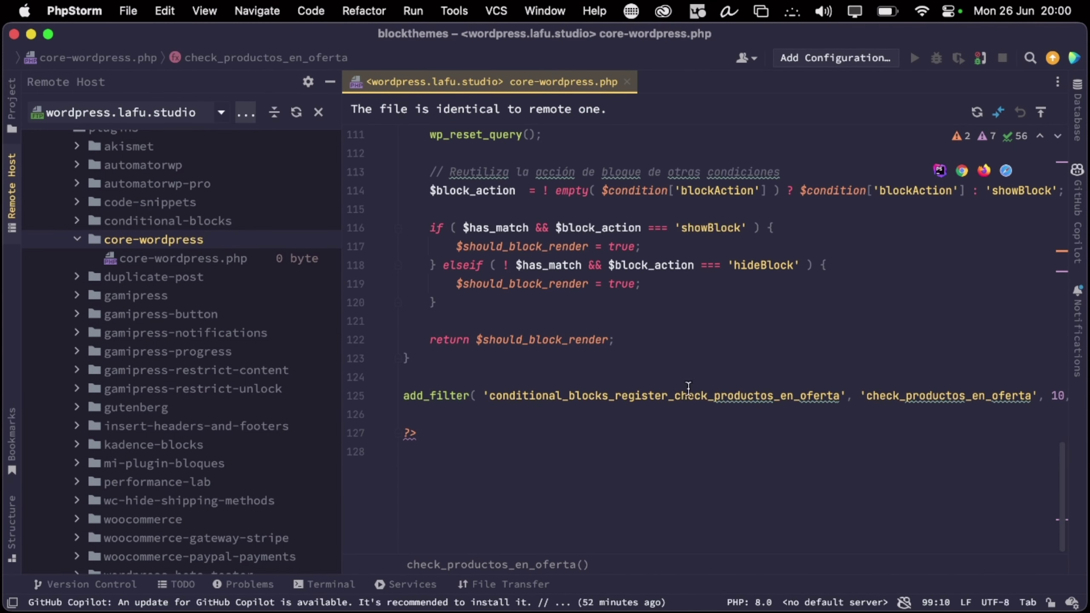
{"action": "left_click_drag", "start_coordinate": [376, 413], "coordinate": [402, 300]}
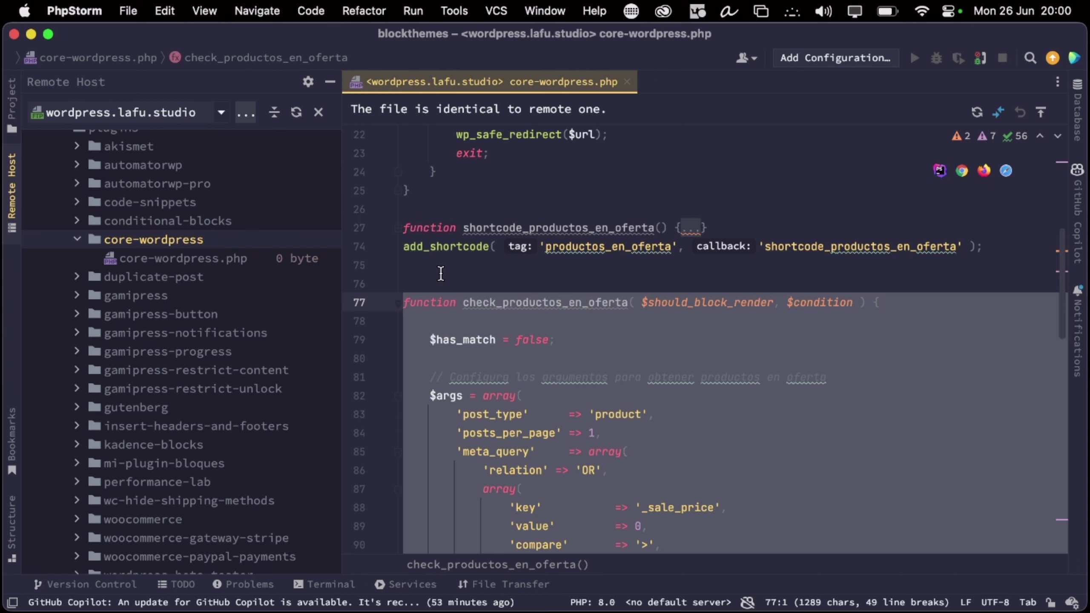
Replace the old function with the Paso 1 registration code and copy the Paso 2 code from ChatGPT
{"action": "key", "text": "BackSpace"}
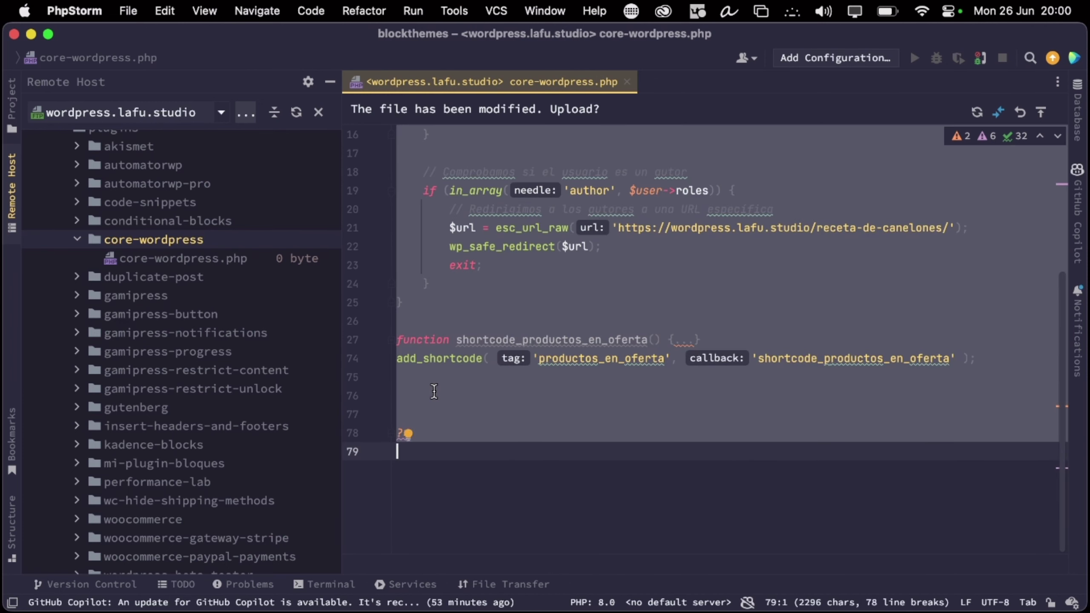
{"action": "key", "text": "cmd+v"}
{"action": "key", "text": "ctrl+Right"}
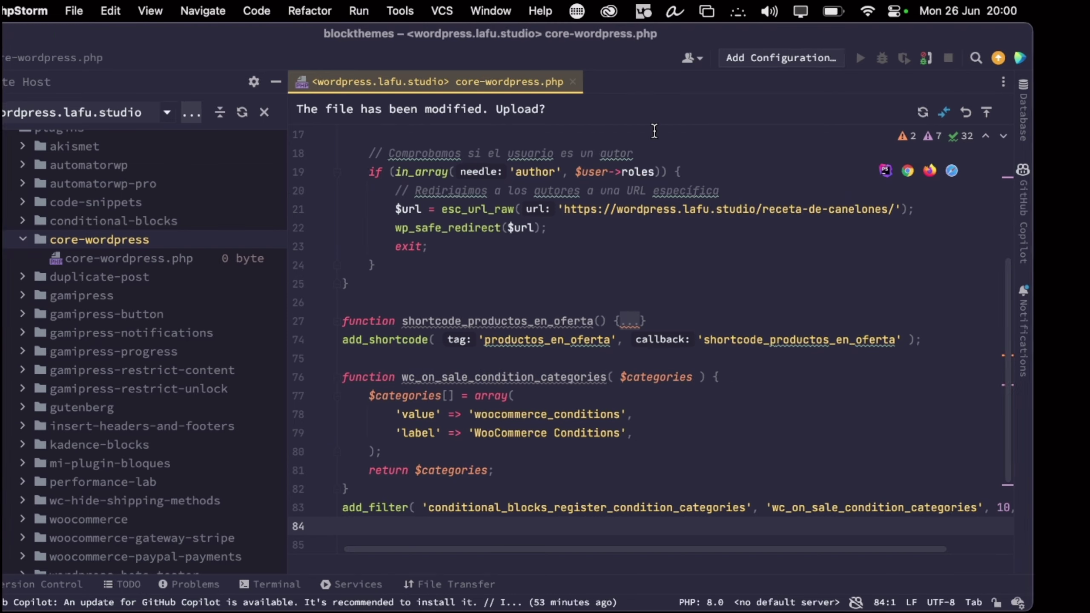
{"action": "key", "text": "ctrl+Right"}
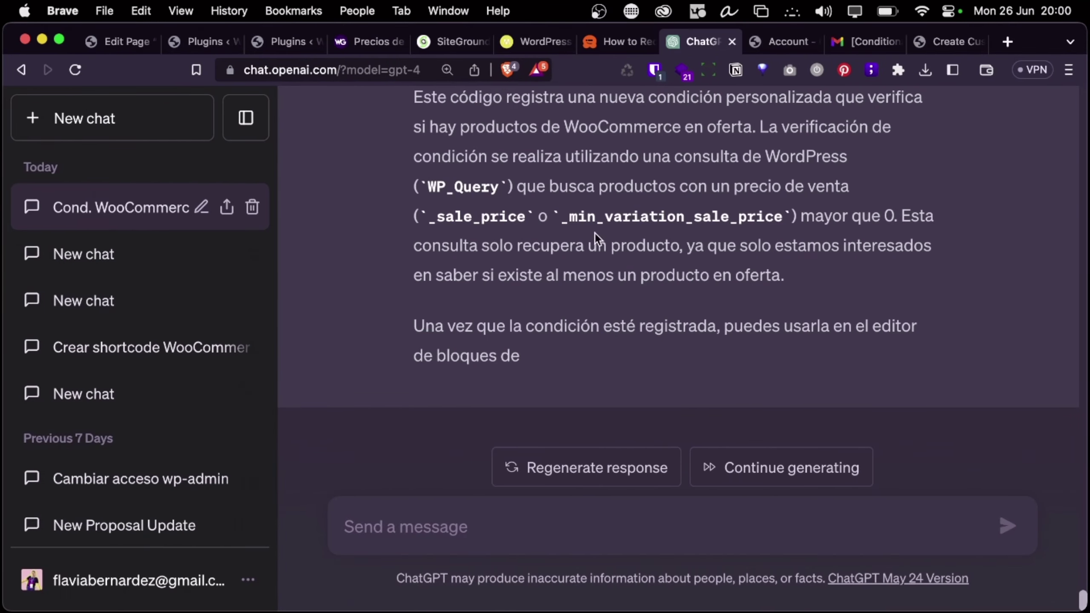
{"action": "scroll", "coordinate": [606, 284], "scroll_direction": "up", "scroll_amount": 15}
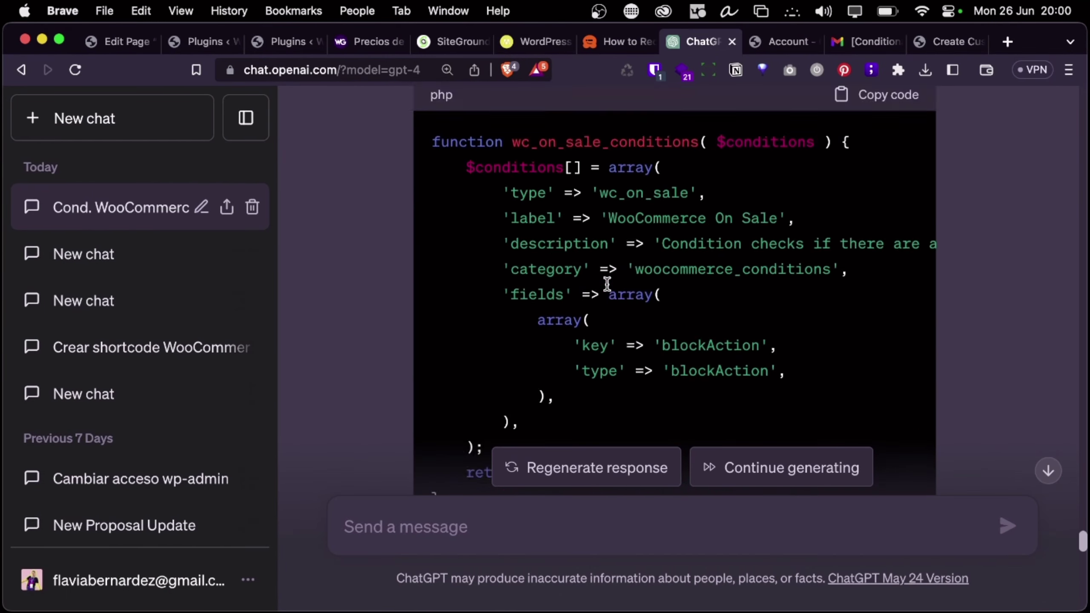
{"action": "scroll", "coordinate": [607, 284], "scroll_direction": "down", "scroll_amount": 7}
{"action": "left_click", "coordinate": [887, 261]}
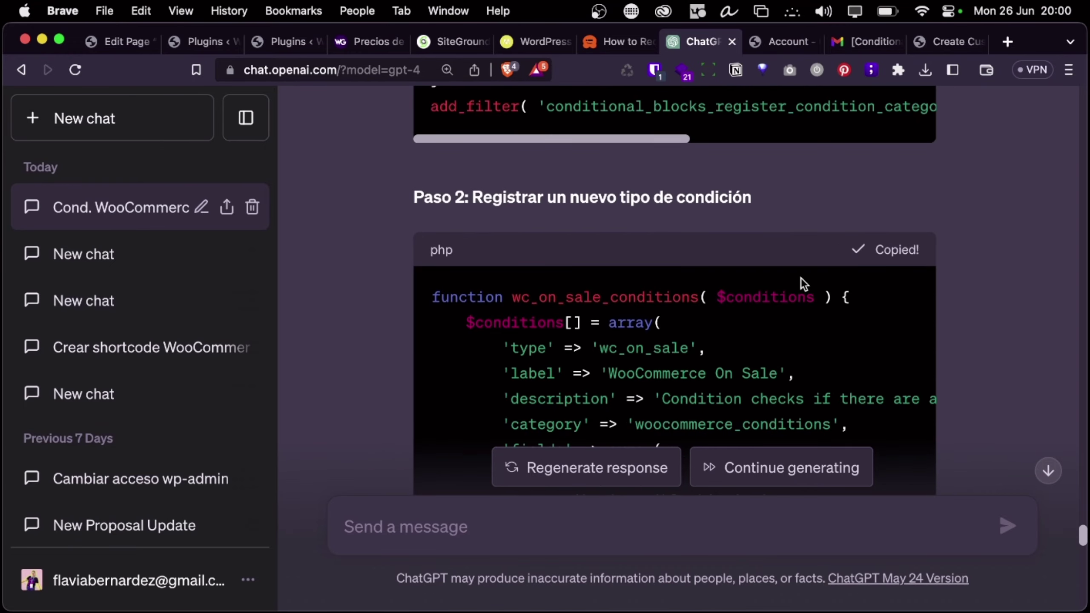
Paste the Paso 2 wc_on_sale_conditions function below the categories filter
{"action": "key", "text": "ctrl+Left"}
{"action": "key", "text": "ctrl+Left"}
{"action": "key", "text": "ctrl+Left"}
{"action": "scroll", "coordinate": [531, 494], "scroll_direction": "down", "scroll_amount": 3}
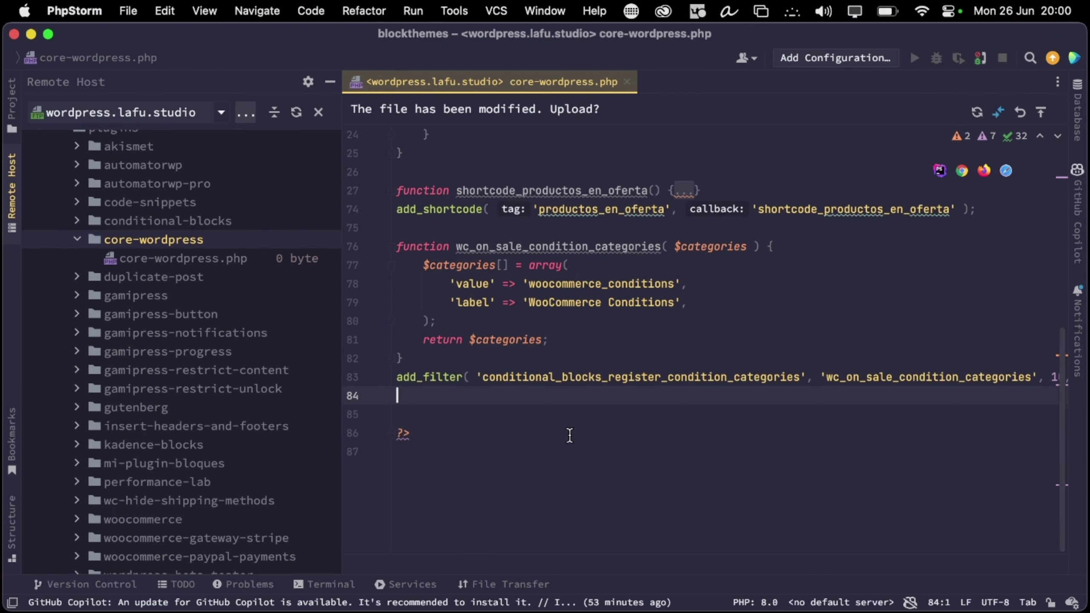
{"action": "key", "text": "Return"}
{"action": "key", "text": "Return"}
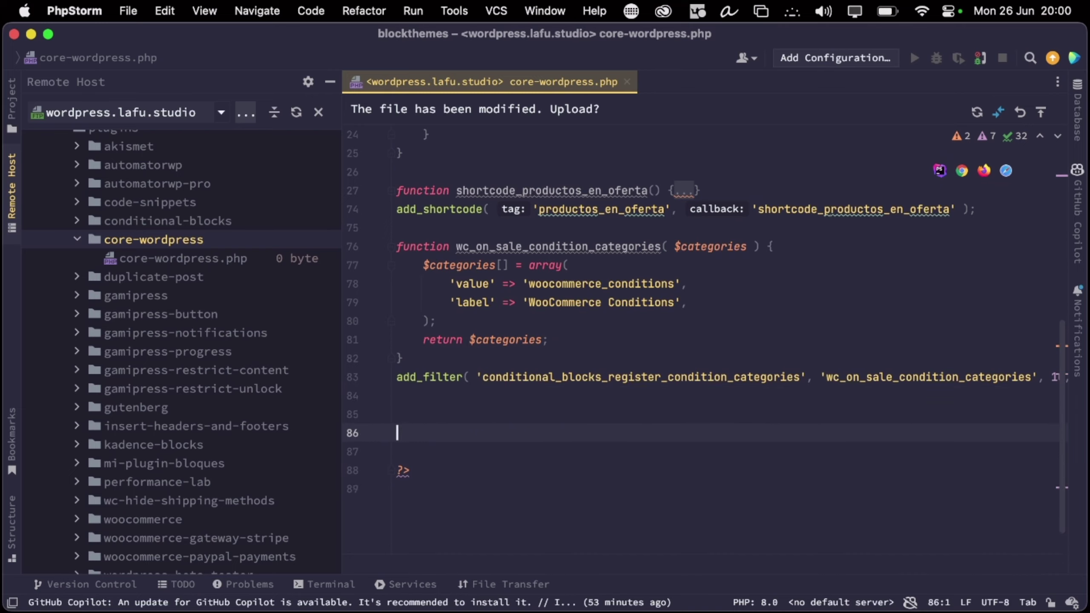
{"action": "key", "text": "BackSpace"}
{"action": "key", "text": "super+v"}
Copy the Paso 3 code from ChatGPT and paste the check_wc_on_sale function into the file
{"action": "key", "text": "ctrl+Right"}
{"action": "key", "text": "ctrl+Right"}
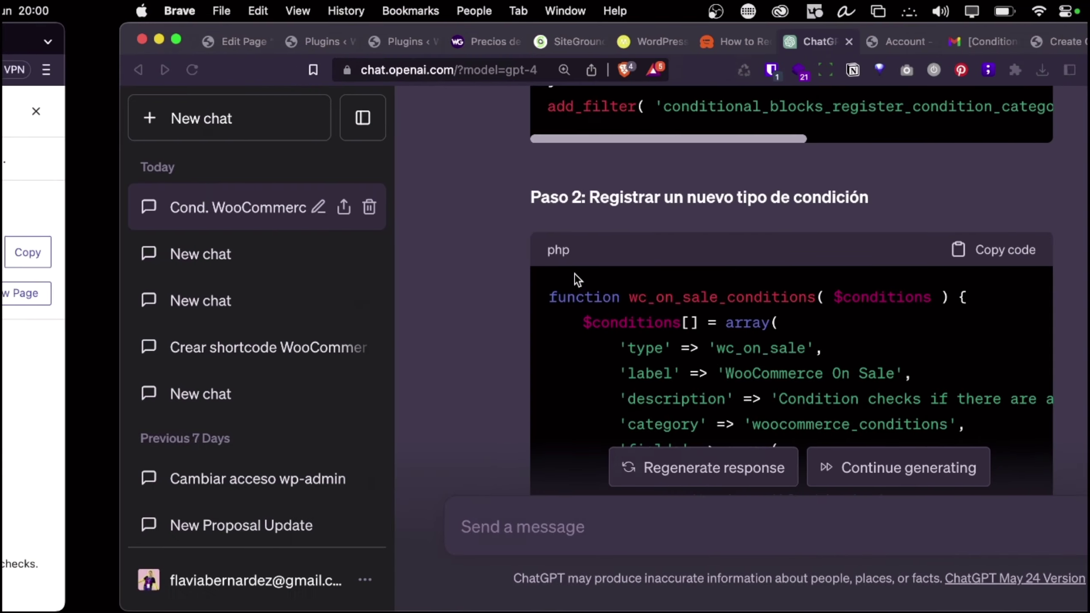
{"action": "scroll", "coordinate": [751, 360], "scroll_direction": "up", "scroll_amount": 5}
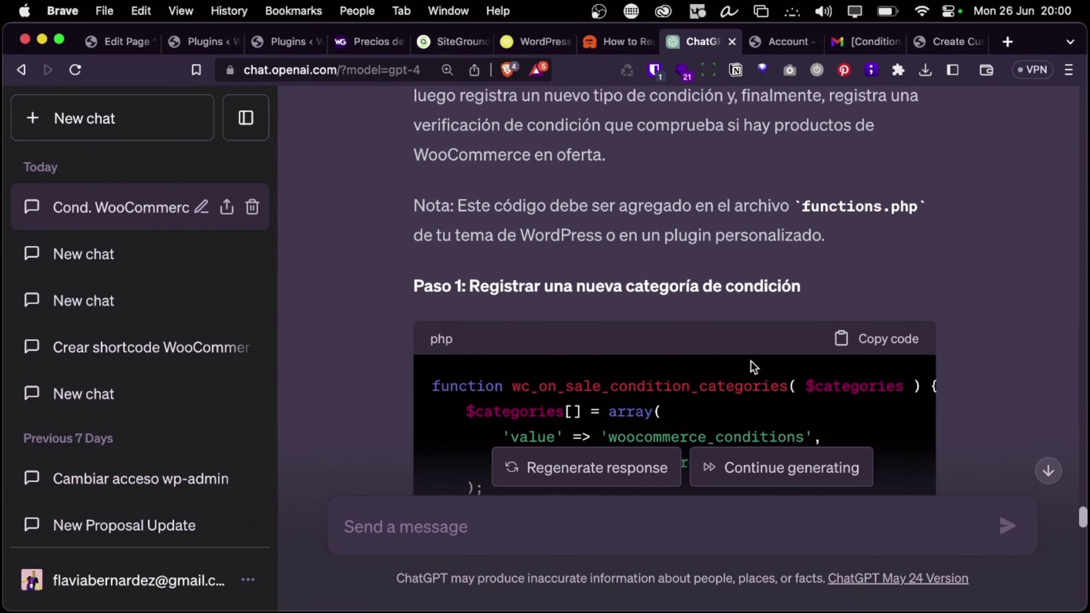
{"action": "scroll", "coordinate": [751, 361], "scroll_direction": "down", "scroll_amount": 10}
{"action": "left_click", "coordinate": [901, 368]}
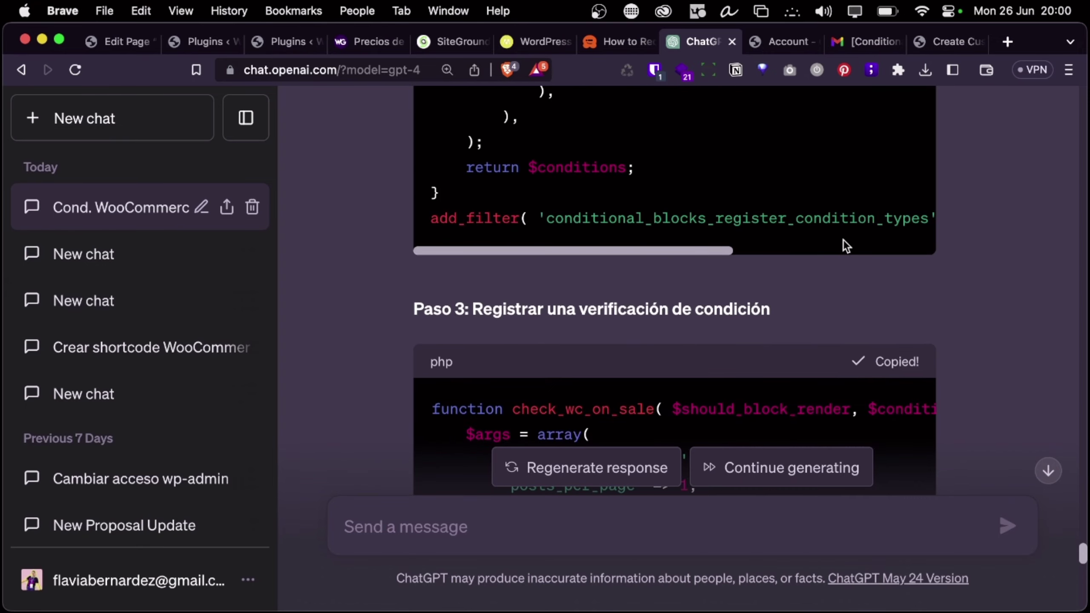
{"action": "key", "text": "ctrl+Left"}
{"action": "key", "text": "ctrl+Left"}
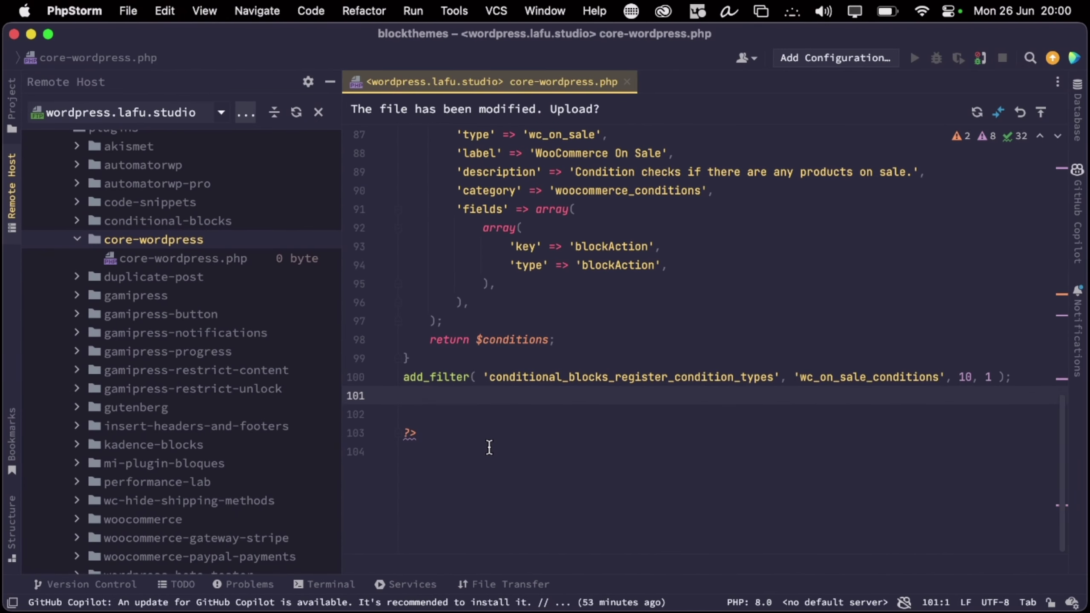
{"action": "key", "text": "super+v"}
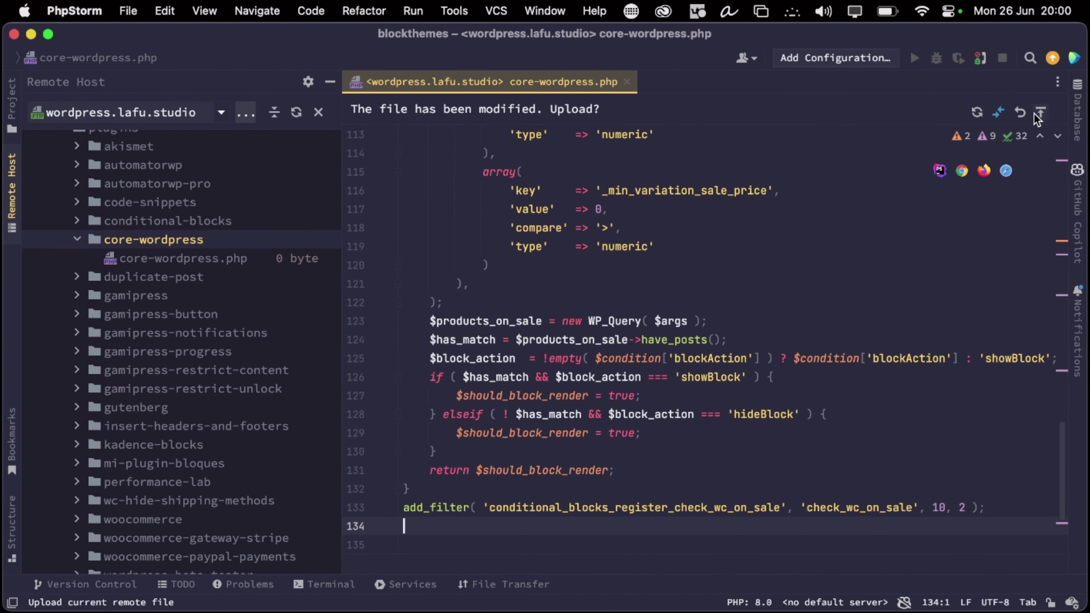
Upload core-wordpress.php to the server and return to the WordPress page editor
{"action": "left_click", "coordinate": [1040, 112]}
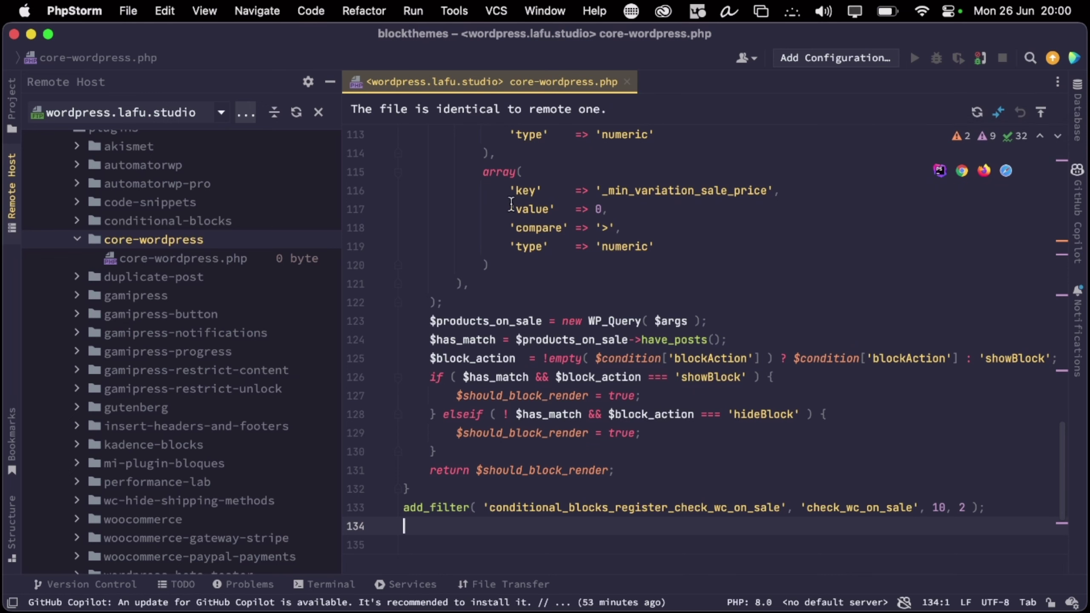
{"action": "key", "text": "ctrl+Right"}
{"action": "left_click", "coordinate": [374, 41]}
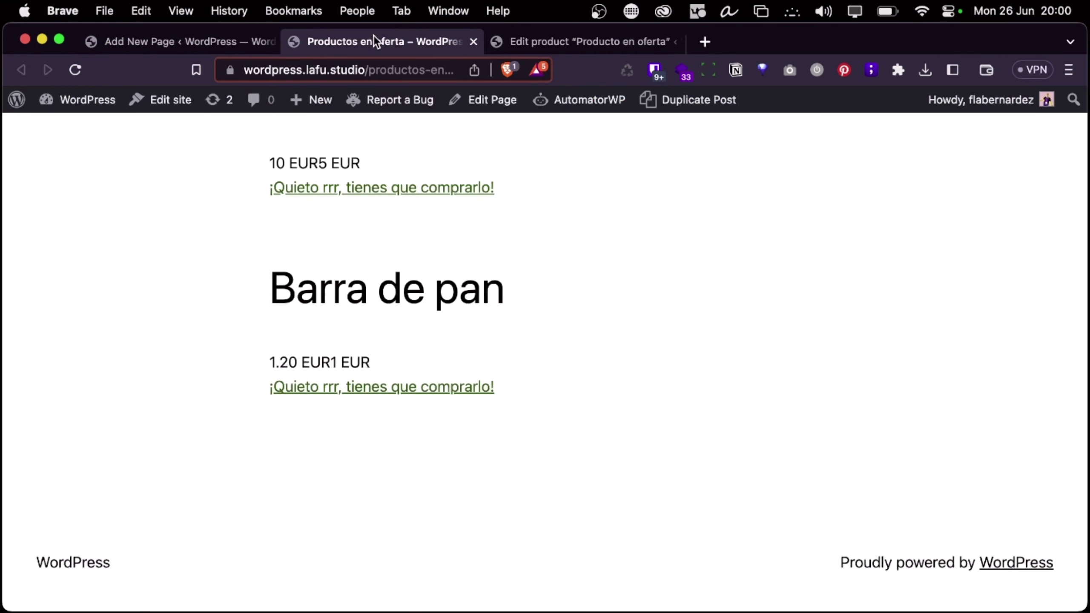
{"action": "left_click", "coordinate": [566, 39]}
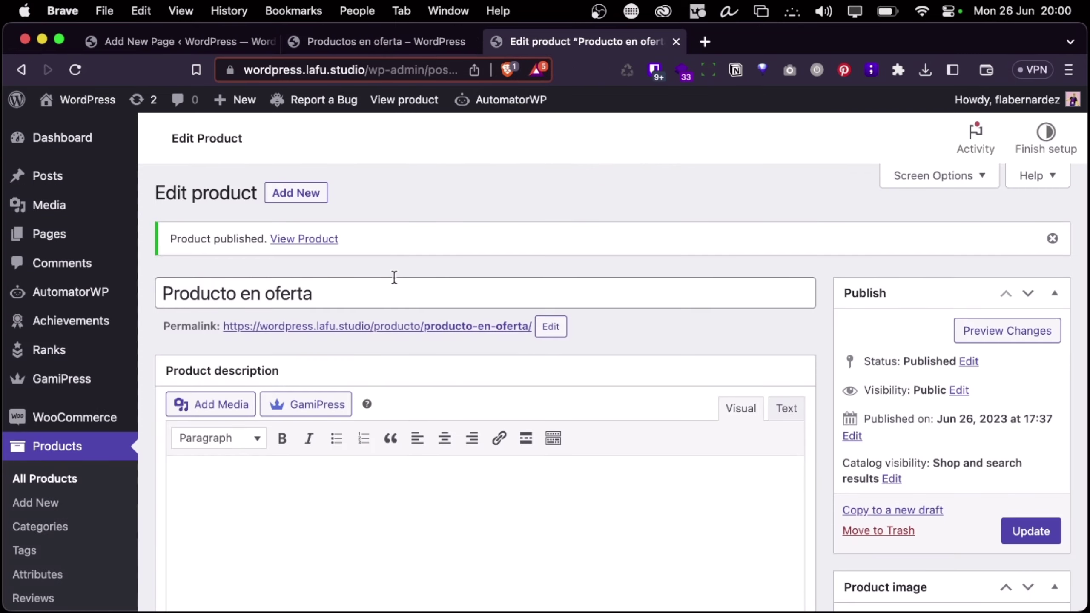
{"action": "key", "text": "ctrl+Right"}
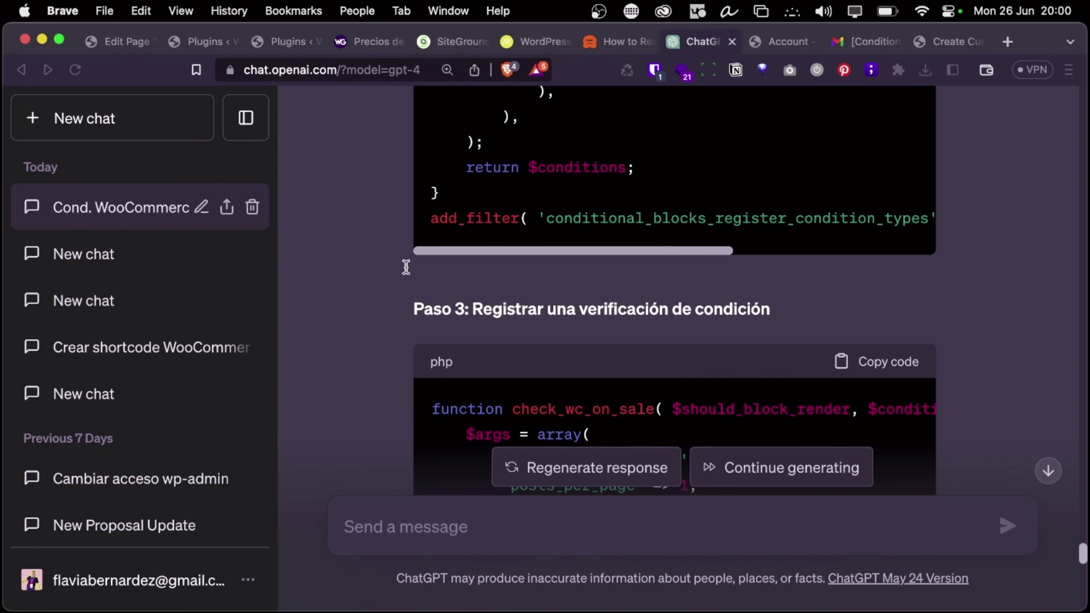
{"action": "left_click", "coordinate": [126, 43]}
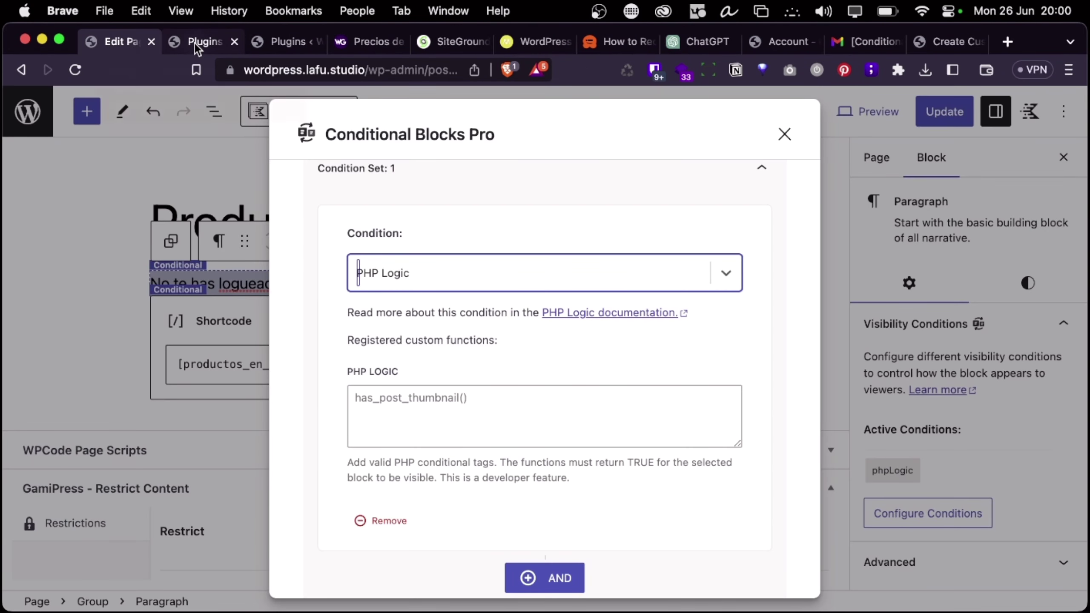
Reload the page editor and open the Conditional Blocks Pro builder for the paragraph block
{"action": "left_click", "coordinate": [75, 69]}
{"action": "left_click", "coordinate": [571, 288]}
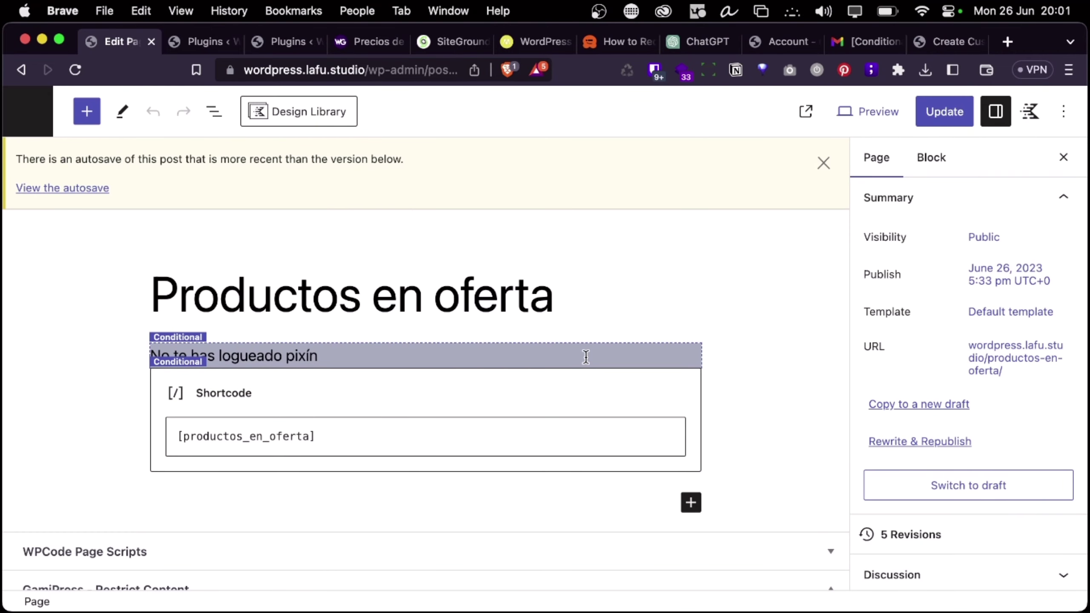
{"action": "left_click", "coordinate": [586, 357]}
{"action": "left_click", "coordinate": [978, 323]}
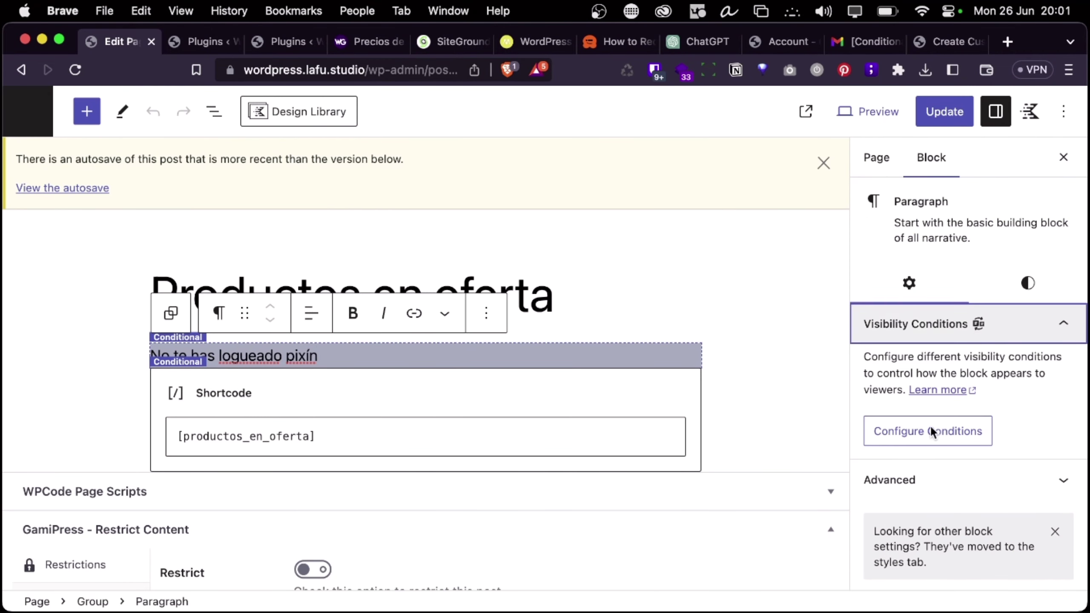
{"action": "left_click", "coordinate": [931, 431]}
Choose WooCommerce On Sale from the WooCommerce Conditions in the condition list
{"action": "scroll", "coordinate": [563, 306], "scroll_direction": "down", "scroll_amount": 2}
{"action": "scroll", "coordinate": [547, 391], "scroll_direction": "up", "scroll_amount": 2}
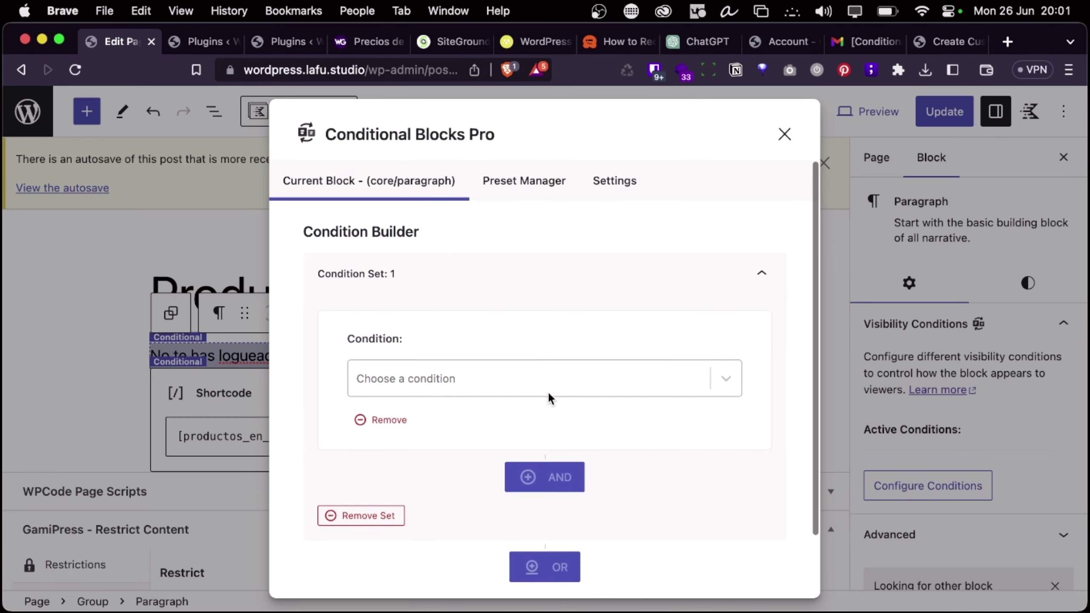
{"action": "left_click", "coordinate": [557, 381]}
{"action": "scroll", "coordinate": [558, 381], "scroll_direction": "down", "scroll_amount": 10}
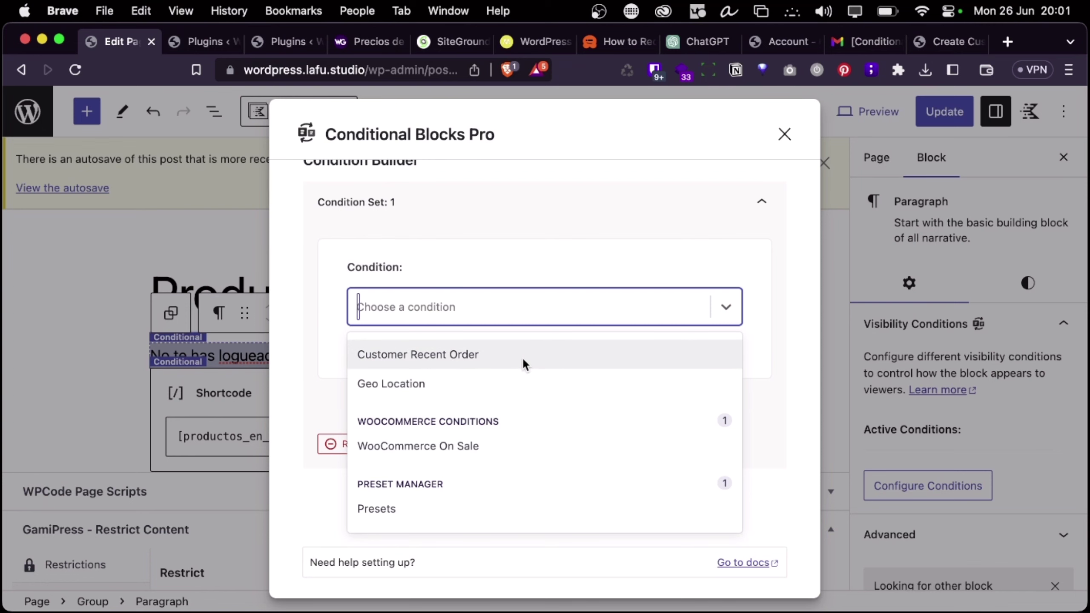
{"action": "scroll", "coordinate": [516, 450], "scroll_direction": "up", "scroll_amount": 5}
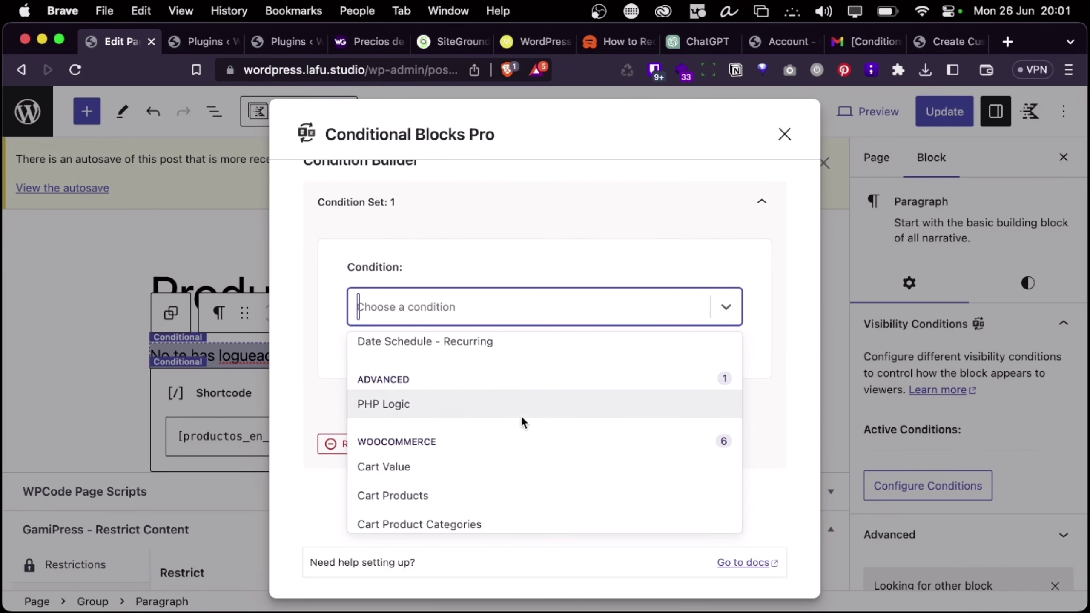
{"action": "scroll", "coordinate": [520, 414], "scroll_direction": "down", "scroll_amount": 5}
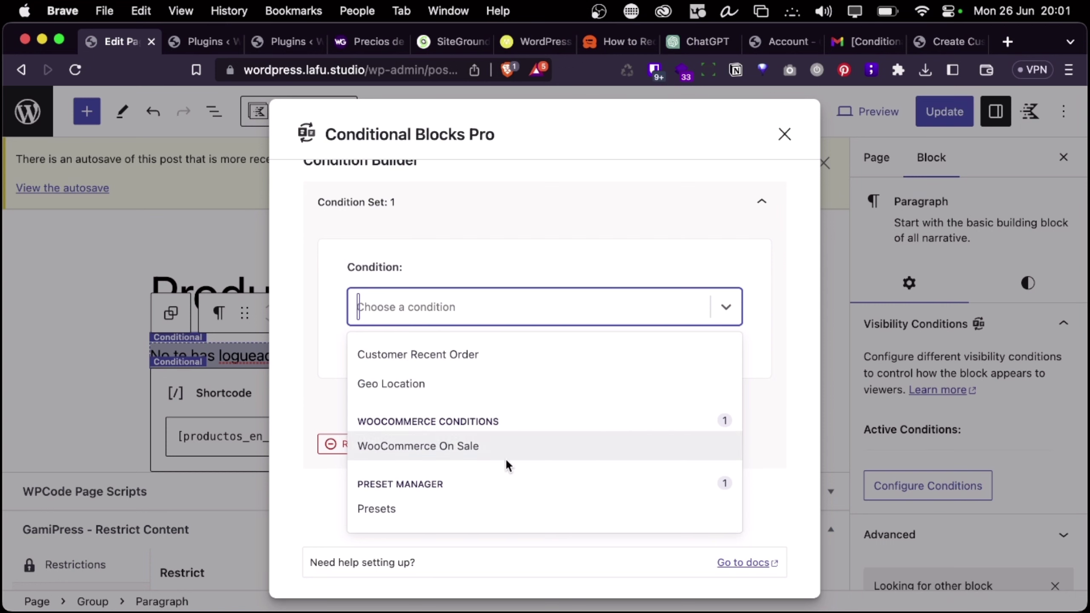
{"action": "scroll", "coordinate": [498, 401], "scroll_direction": "up", "scroll_amount": 5}
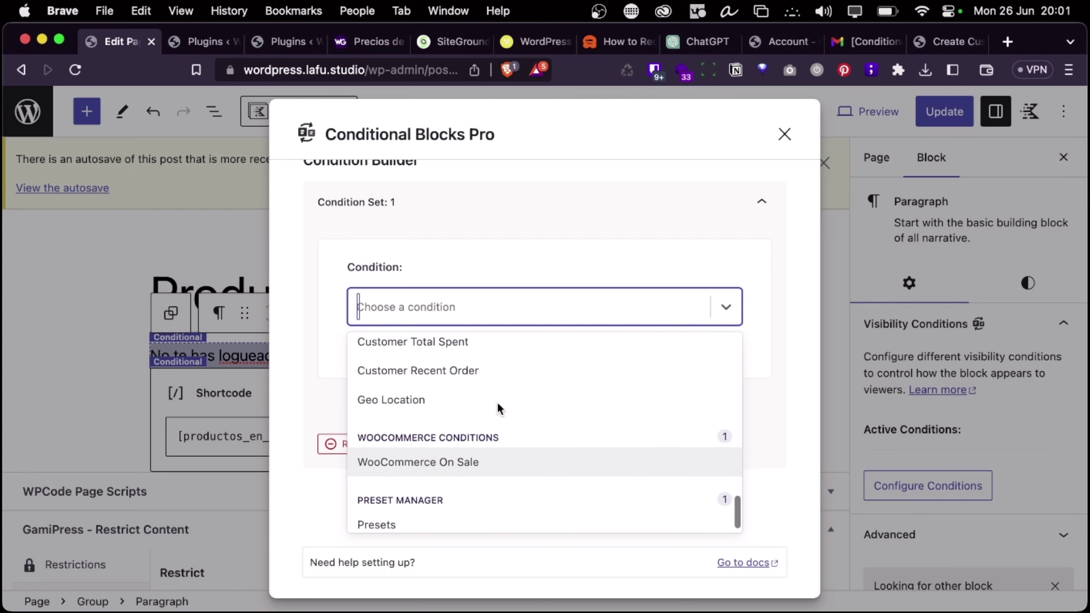
{"action": "scroll", "coordinate": [497, 402], "scroll_direction": "down", "scroll_amount": 5}
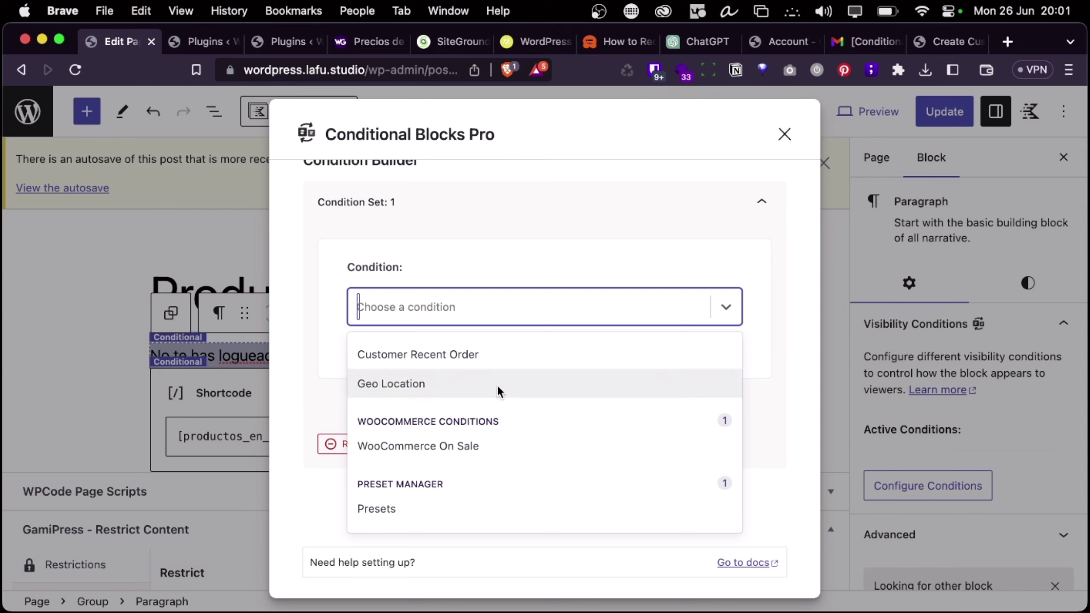
{"action": "scroll", "coordinate": [494, 399], "scroll_direction": "up", "scroll_amount": 4}
{"action": "scroll", "coordinate": [498, 395], "scroll_direction": "up", "scroll_amount": 3}
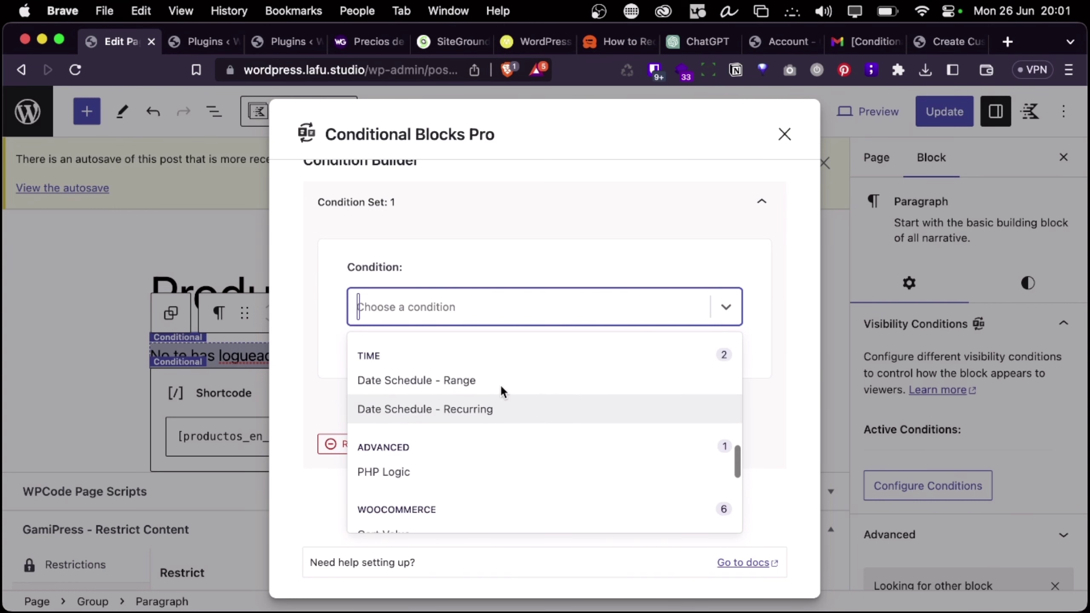
{"action": "scroll", "coordinate": [504, 375], "scroll_direction": "down", "scroll_amount": 6}
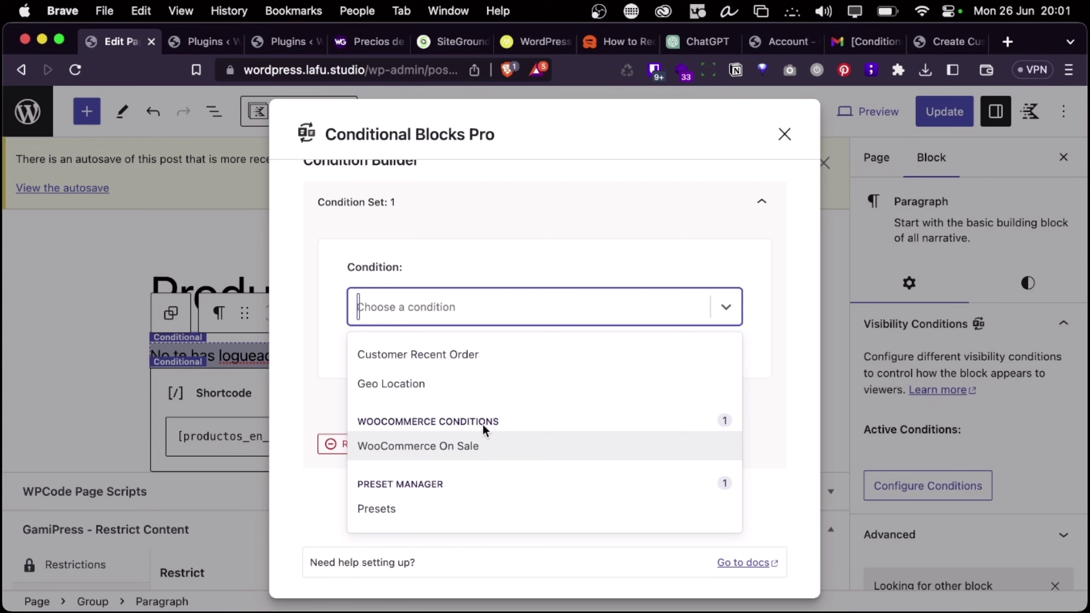
{"action": "left_click", "coordinate": [432, 444]}
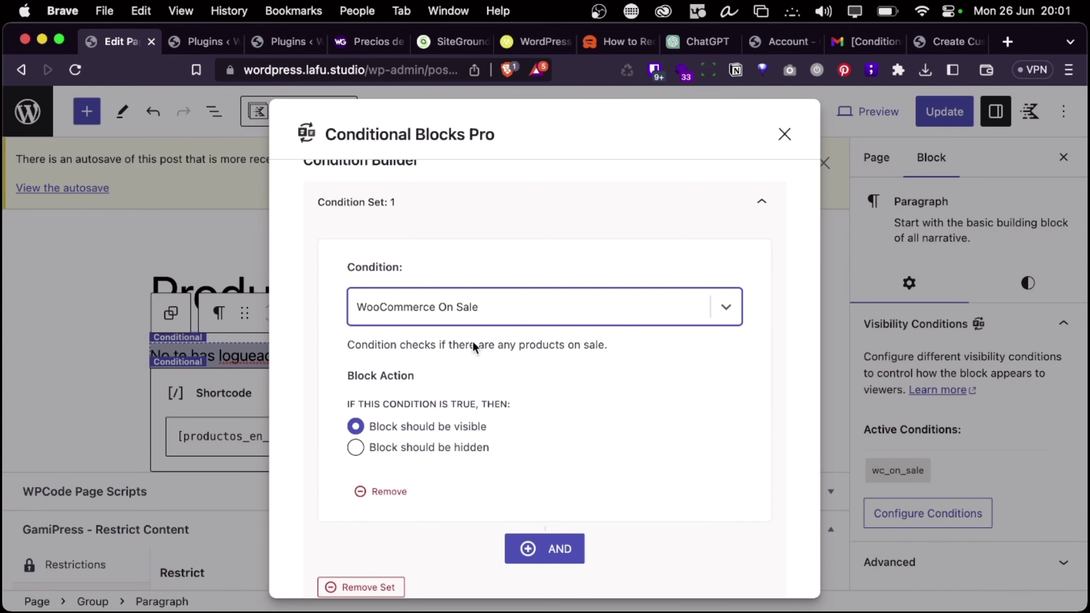
Change the block's condition to PHP Logic under Advanced
{"action": "left_click", "coordinate": [461, 310]}
{"action": "scroll", "coordinate": [461, 494], "scroll_direction": "down", "scroll_amount": 10}
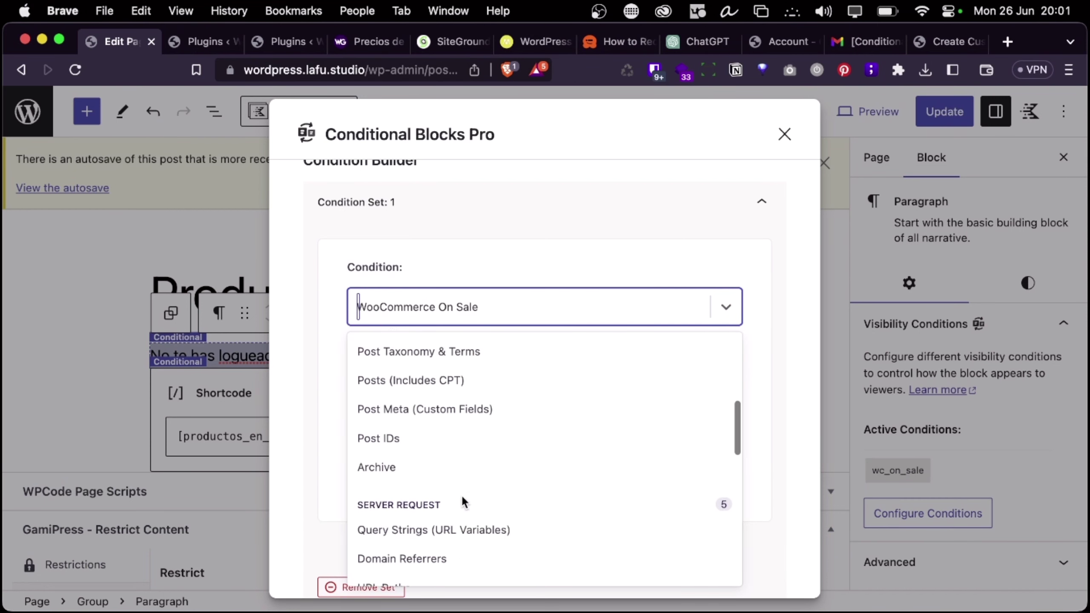
{"action": "scroll", "coordinate": [461, 495], "scroll_direction": "up", "scroll_amount": 5}
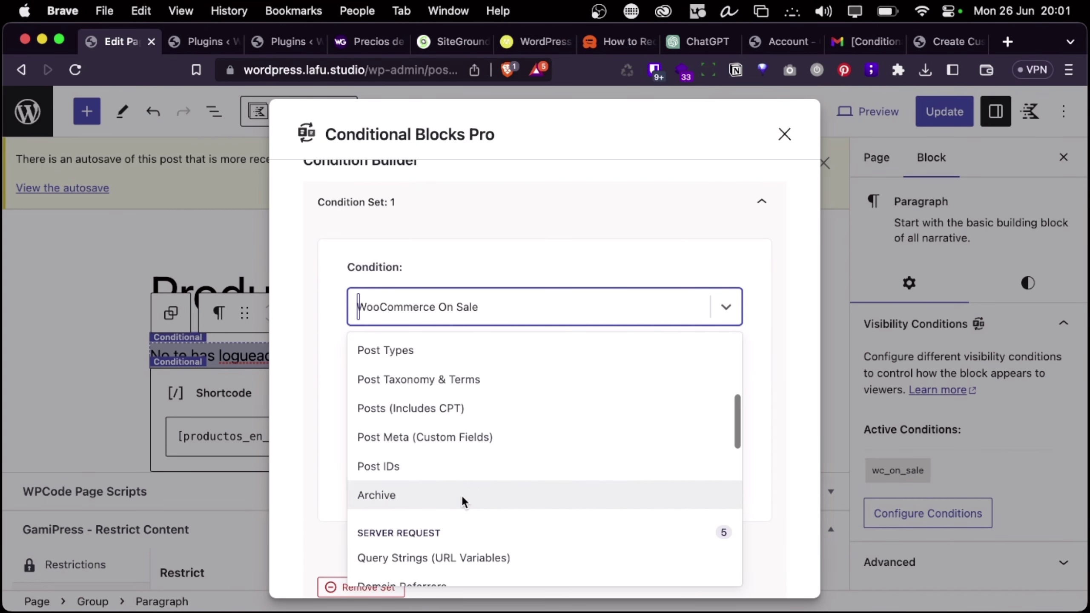
{"action": "scroll", "coordinate": [461, 494], "scroll_direction": "down", "scroll_amount": 3}
{"action": "scroll", "coordinate": [461, 470], "scroll_direction": "down", "scroll_amount": 4}
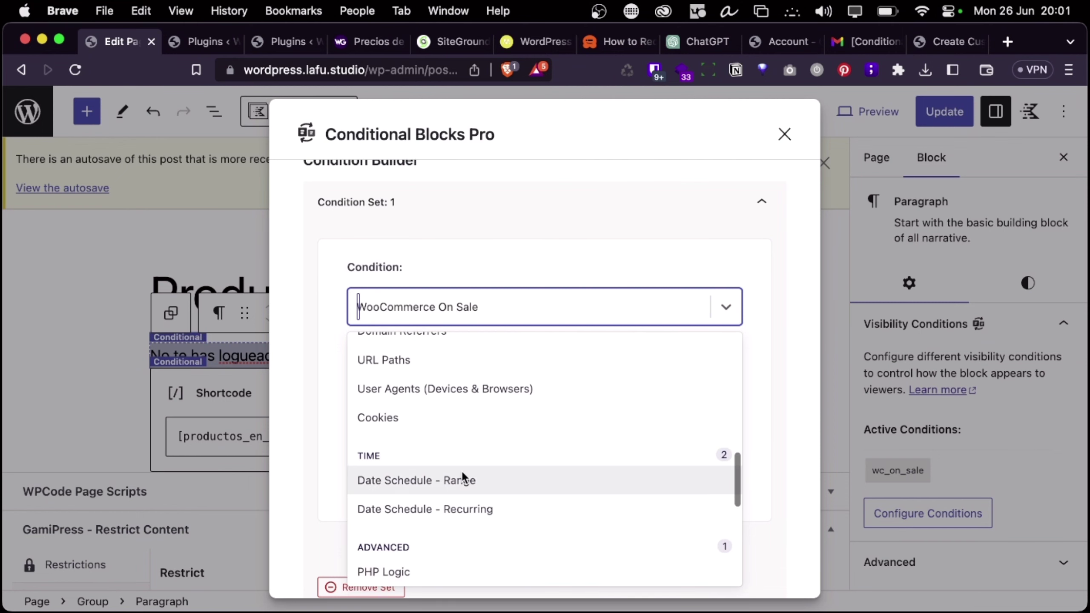
{"action": "scroll", "coordinate": [461, 470], "scroll_direction": "down", "scroll_amount": 5}
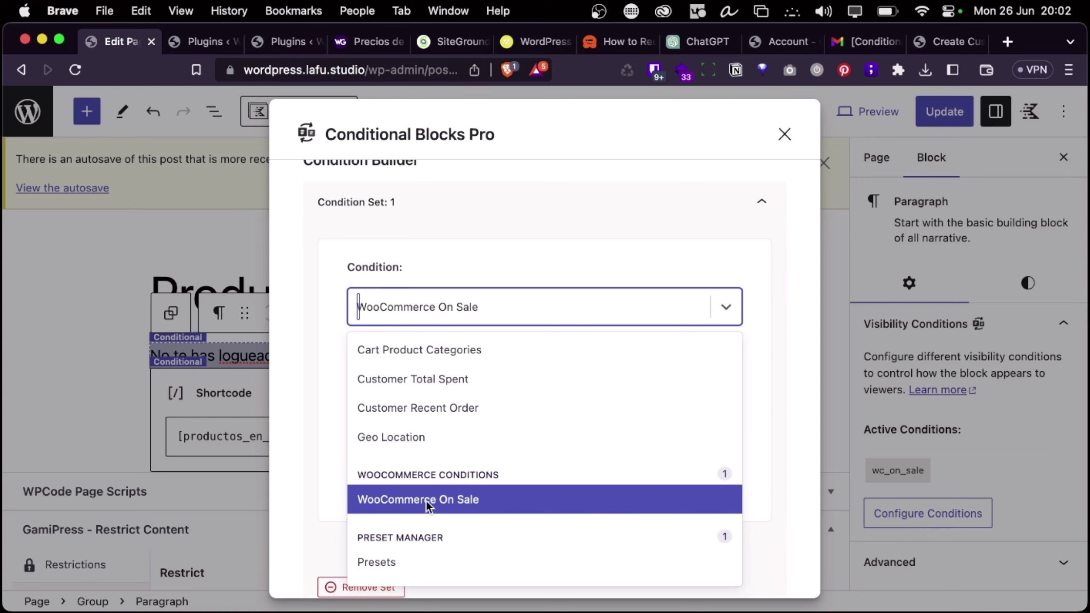
{"action": "scroll", "coordinate": [446, 519], "scroll_direction": "up", "scroll_amount": 5}
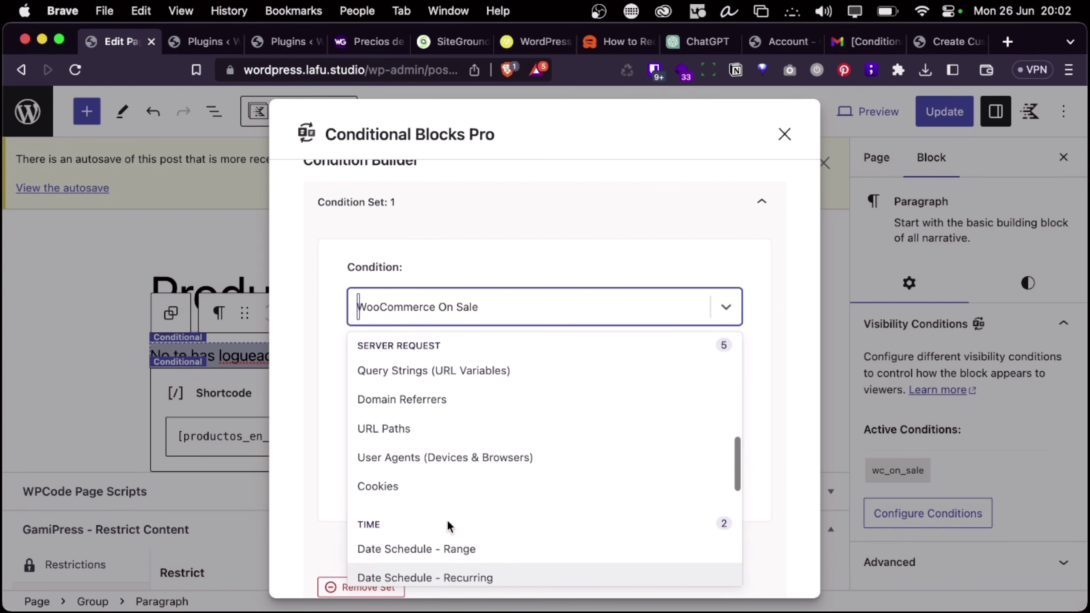
{"action": "scroll", "coordinate": [446, 518], "scroll_direction": "up", "scroll_amount": 5}
{"action": "scroll", "coordinate": [446, 519], "scroll_direction": "down", "scroll_amount": 4}
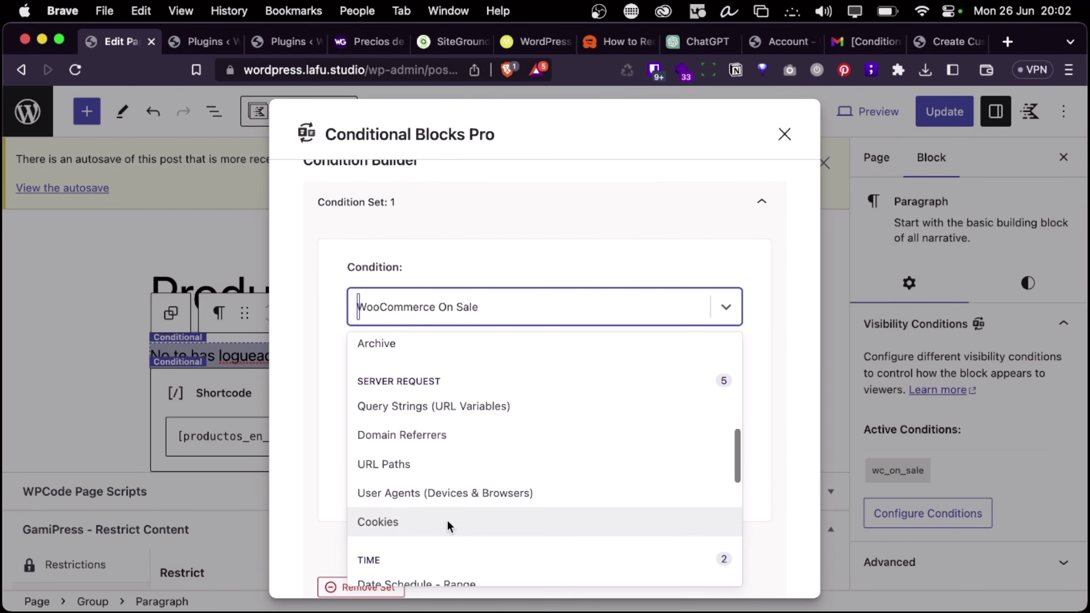
{"action": "scroll", "coordinate": [446, 519], "scroll_direction": "down", "scroll_amount": 3}
{"action": "left_click", "coordinate": [433, 487]}
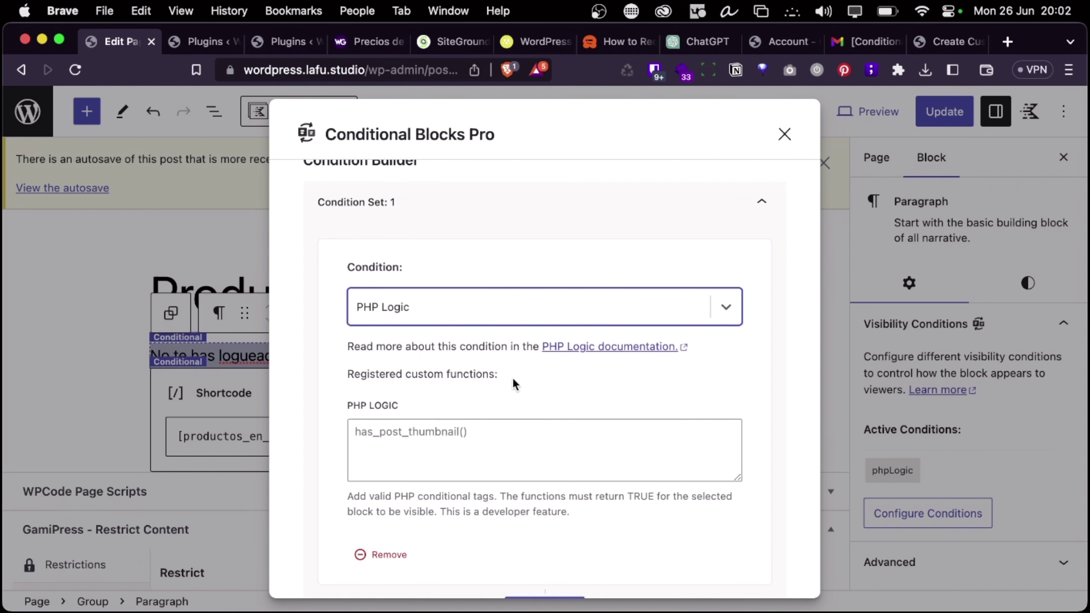
Review the conditions list again, close the Conditional Blocks Pro settings, and open a new browser tab
{"action": "left_click", "coordinate": [477, 441]}
{"action": "left_click", "coordinate": [421, 301]}
{"action": "scroll", "coordinate": [429, 408], "scroll_direction": "down", "scroll_amount": 10}
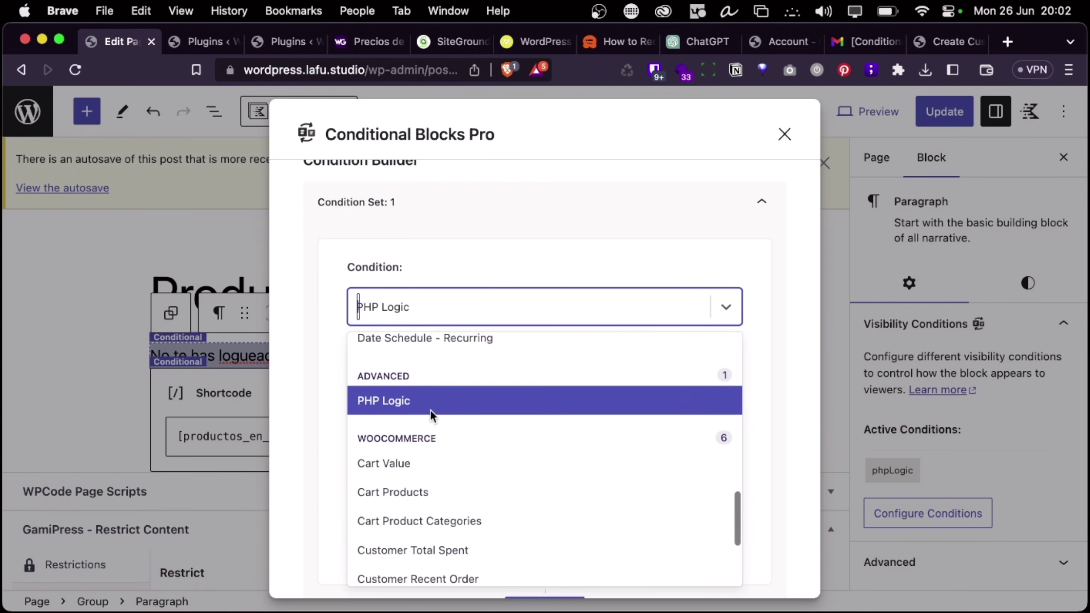
{"action": "scroll", "coordinate": [430, 423], "scroll_direction": "up", "scroll_amount": 3}
{"action": "scroll", "coordinate": [429, 423], "scroll_direction": "down", "scroll_amount": 3}
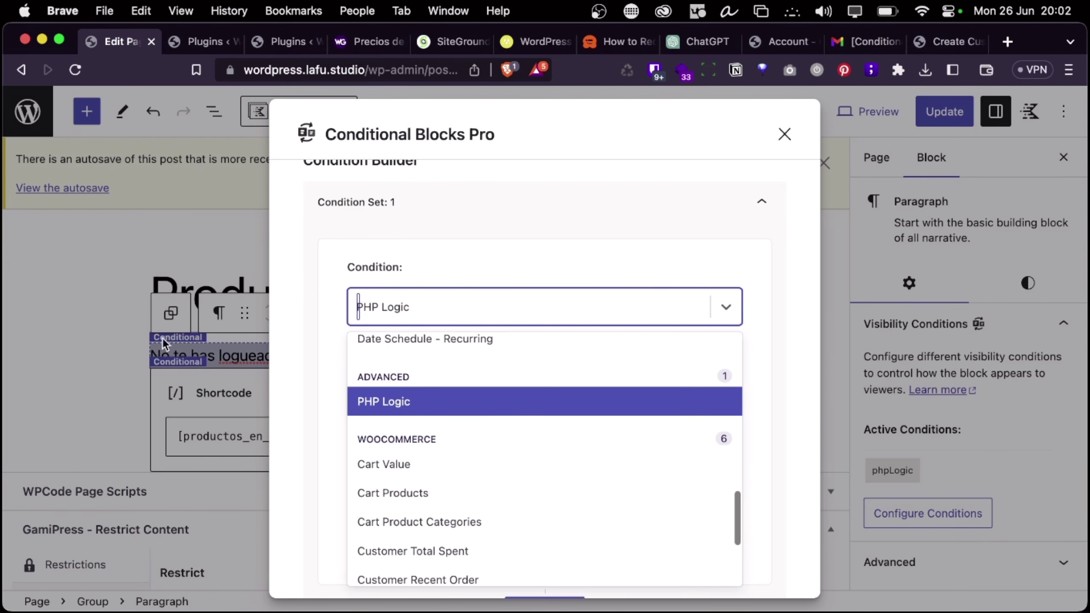
{"action": "left_click", "coordinate": [89, 314]}
{"action": "left_click", "coordinate": [1008, 42]}
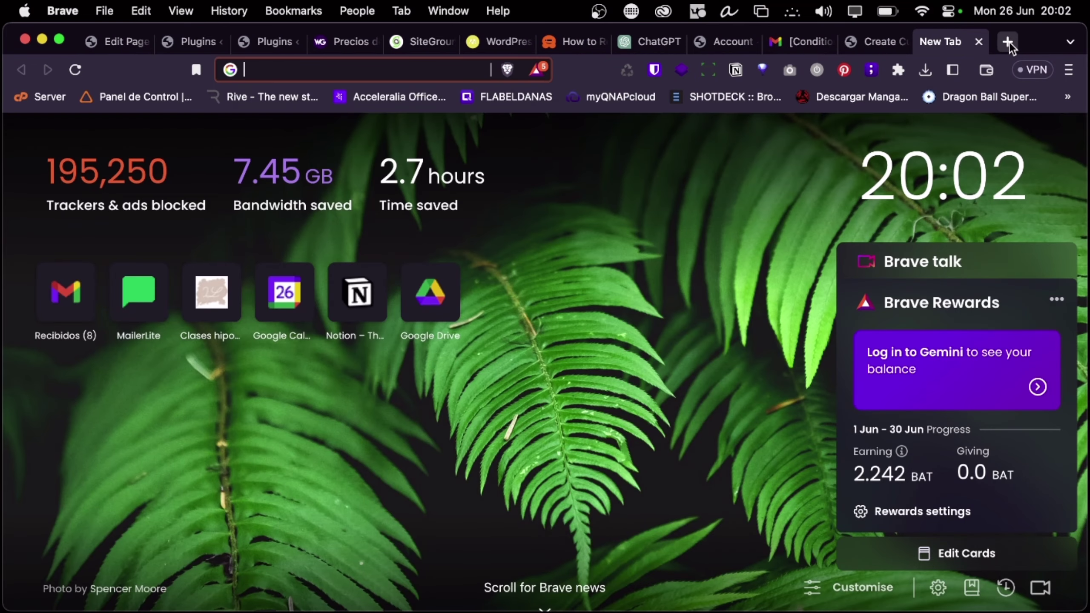
Load janoacademy.com in the new tab from the 'jano' address-bar suggestion
{"action": "type", "text": "jano.lafu.studio"}
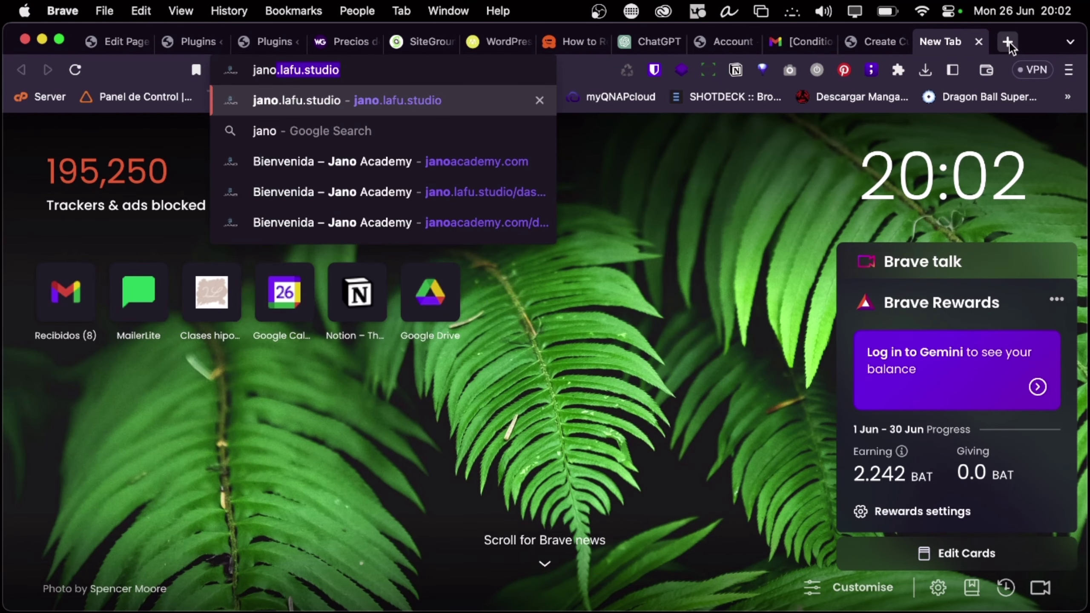
{"action": "key", "text": "Down"}
{"action": "key", "text": "Down"}
{"action": "key", "text": "Return"}
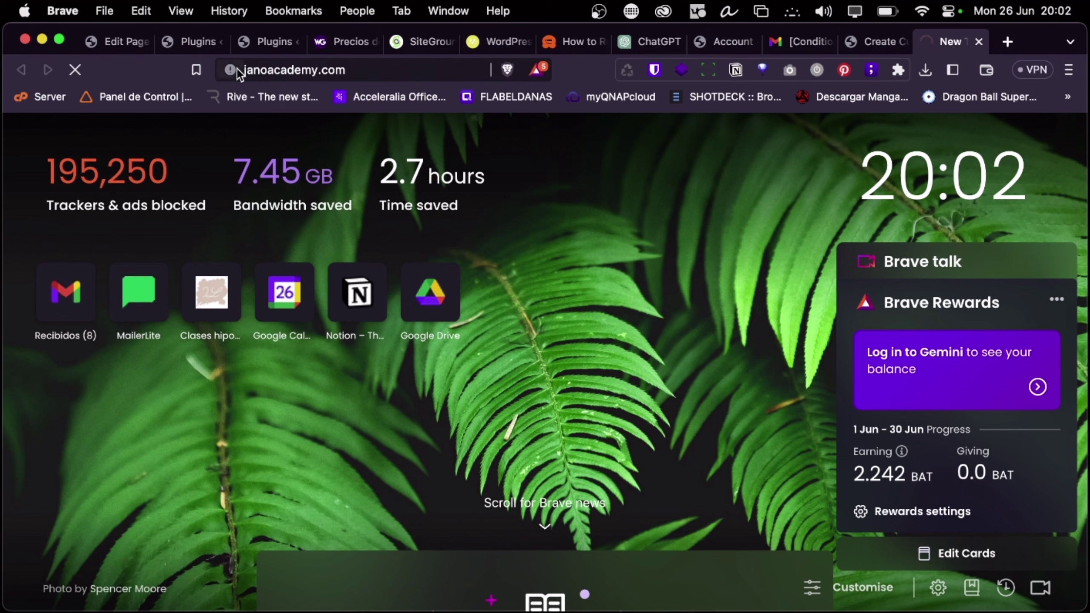
Check the site's connection details and the Wi-Fi menu, then return to WordPress
{"action": "left_click", "coordinate": [231, 70]}
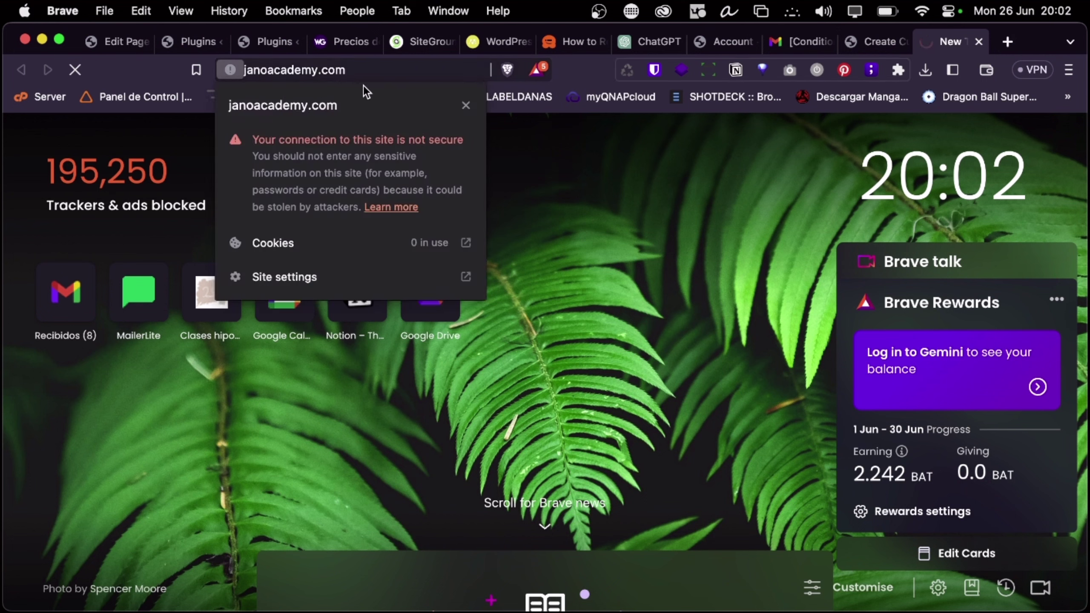
{"action": "left_click", "coordinate": [355, 68]}
{"action": "left_click", "coordinate": [364, 70]}
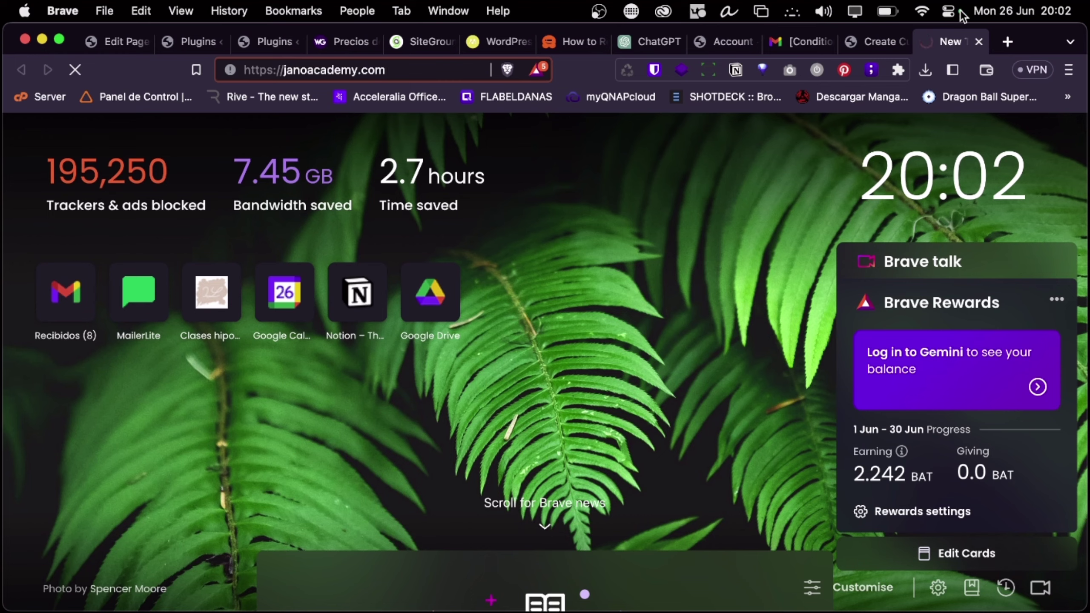
{"action": "left_click", "coordinate": [923, 11]}
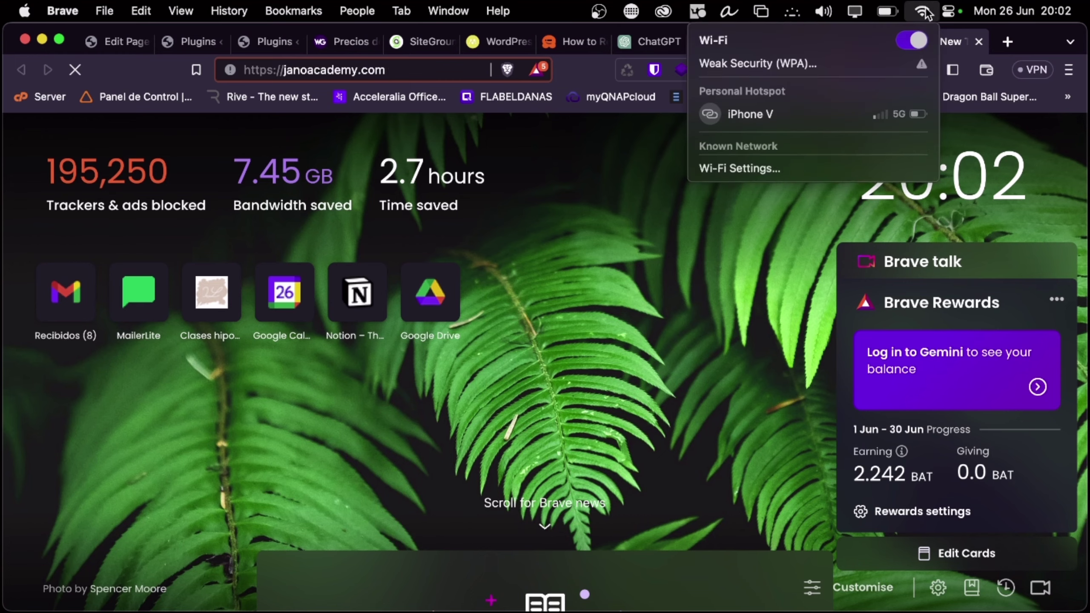
{"action": "left_click", "coordinate": [955, 42]}
{"action": "key", "text": "ctrl+Left"}
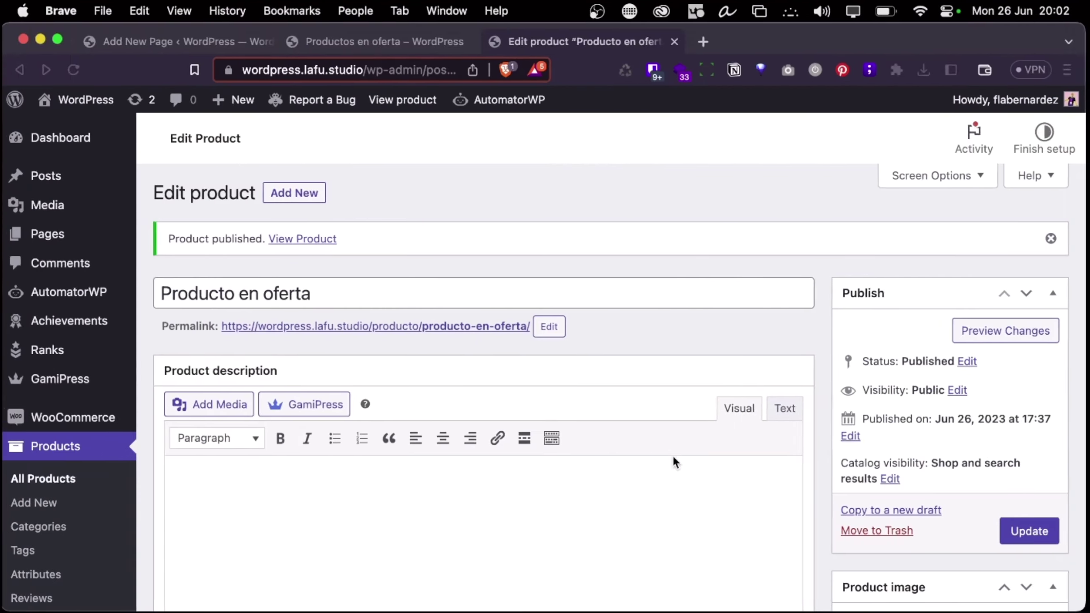
Switch PhpStorm's remote host browser to the janoacademy.com server
{"action": "key", "text": "ctrl+Up"}
{"action": "left_click", "coordinate": [223, 62]}
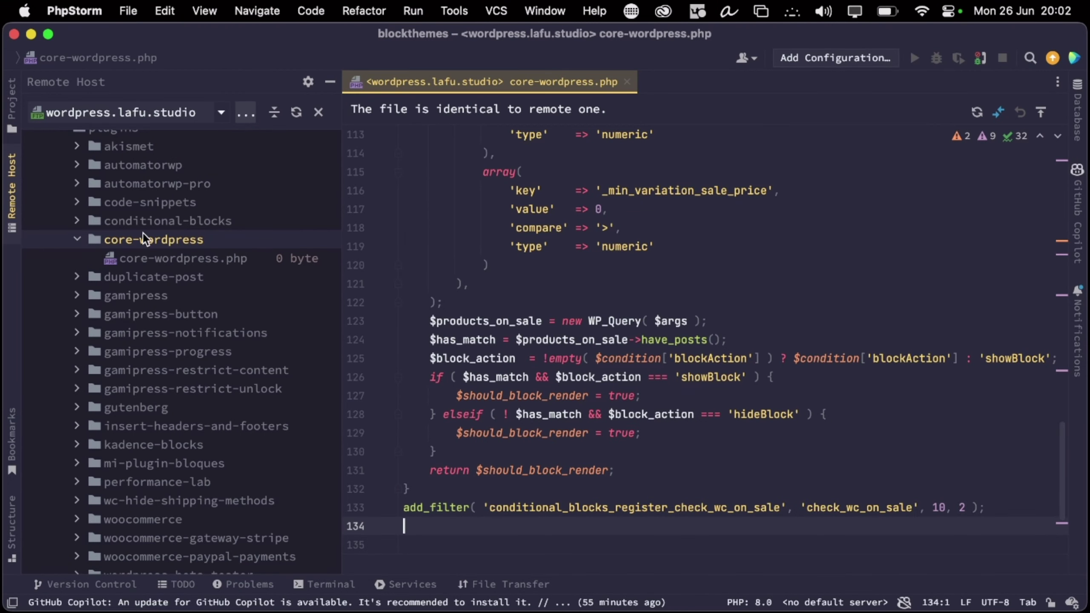
{"action": "left_click", "coordinate": [90, 115]}
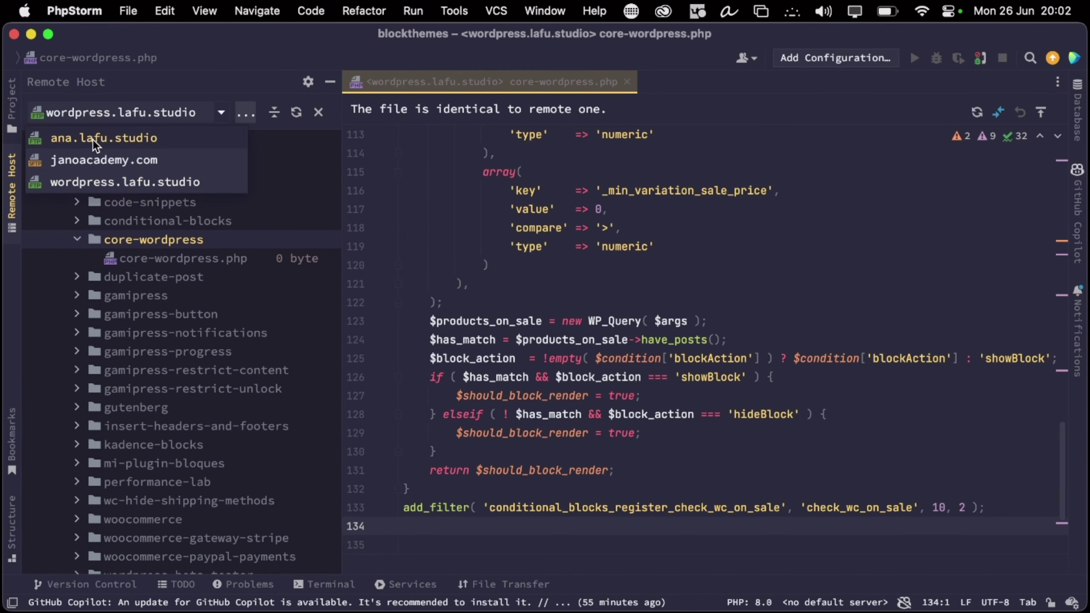
{"action": "left_click", "coordinate": [96, 157]}
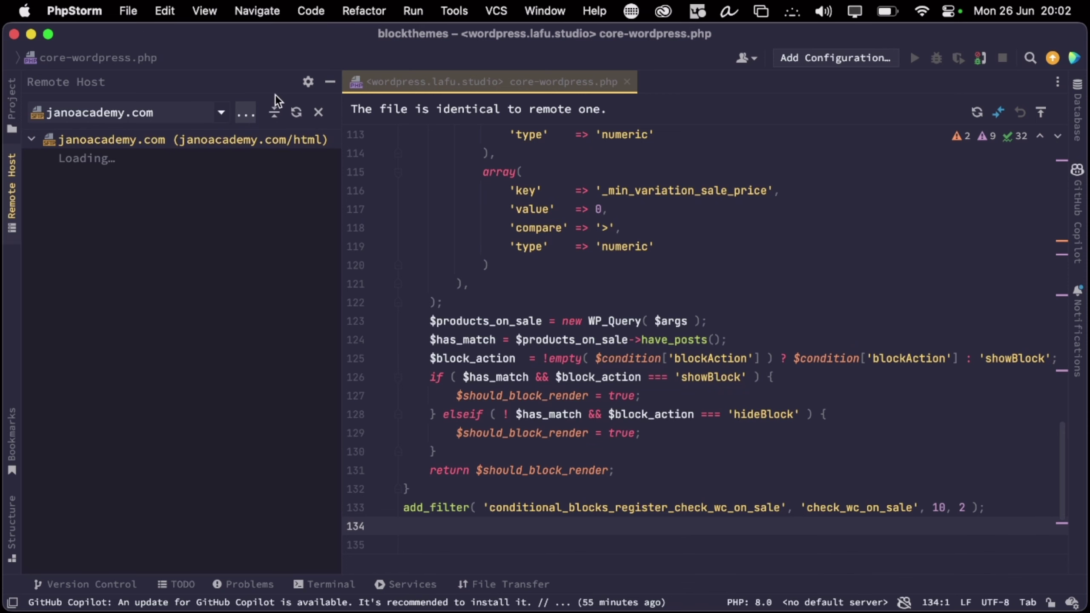
Return to Brave's Edit product screen for 'Producto en oferta'
{"action": "key", "text": "ctrl+Right"}
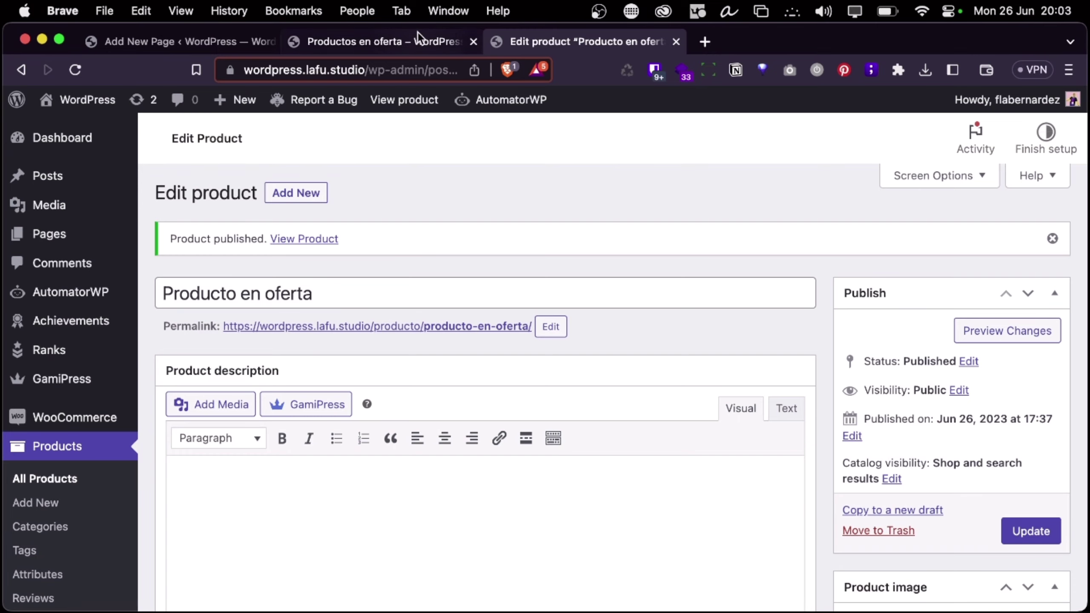
{"action": "left_click", "coordinate": [419, 36]}
{"action": "left_click", "coordinate": [565, 47]}
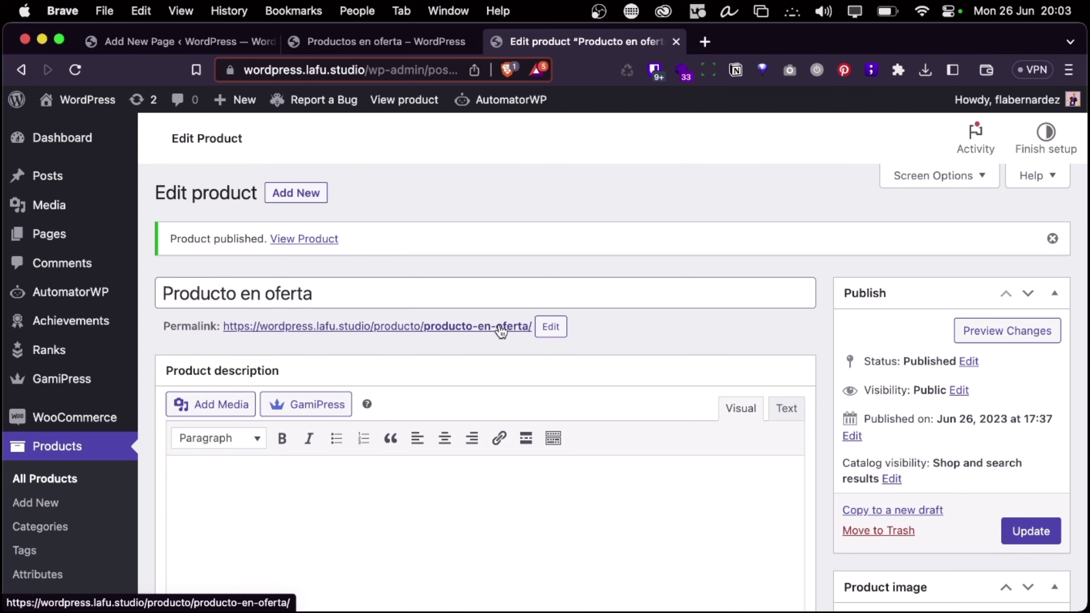
Open ana-oncina-core.php from ana.lafu.studio's wp-content/plugins/ana-oncina-core folder in PhpStorm
{"action": "key", "text": "super+Tab"}
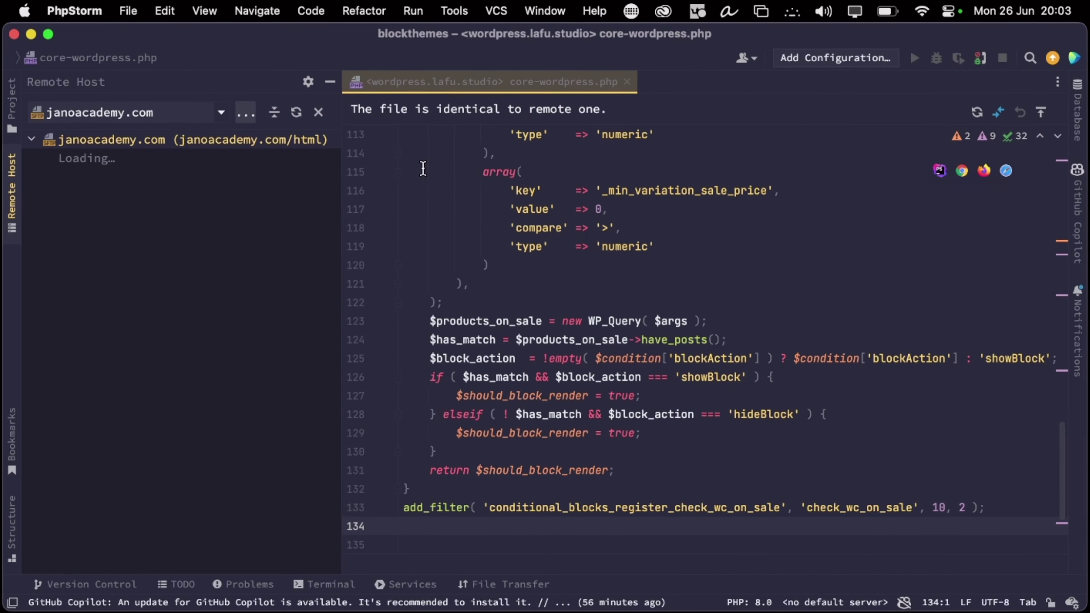
{"action": "left_click", "coordinate": [176, 114]}
{"action": "left_click", "coordinate": [135, 139]}
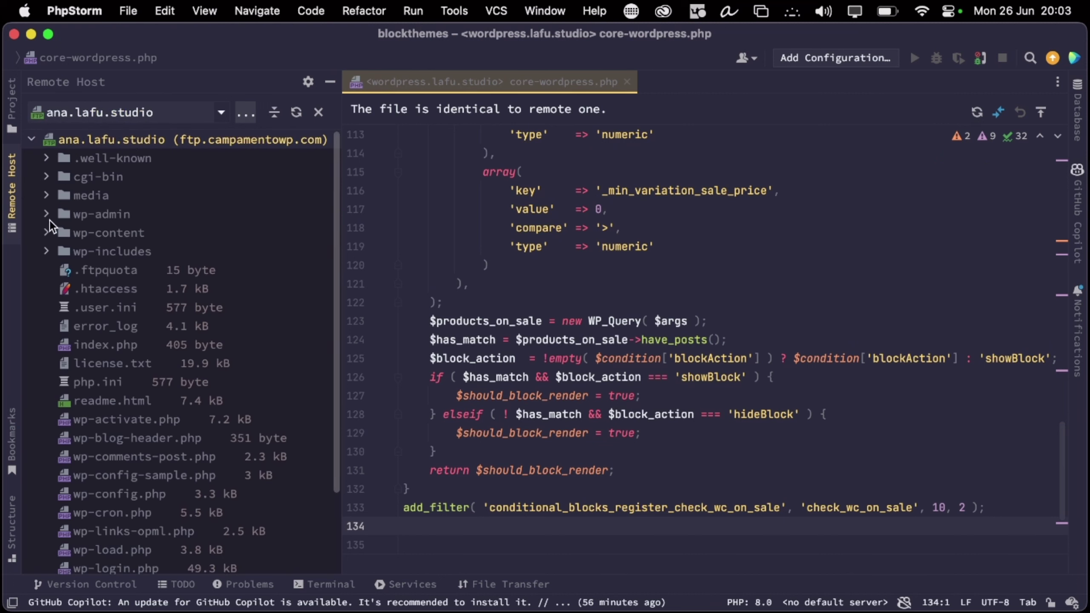
{"action": "left_click", "coordinate": [46, 220]}
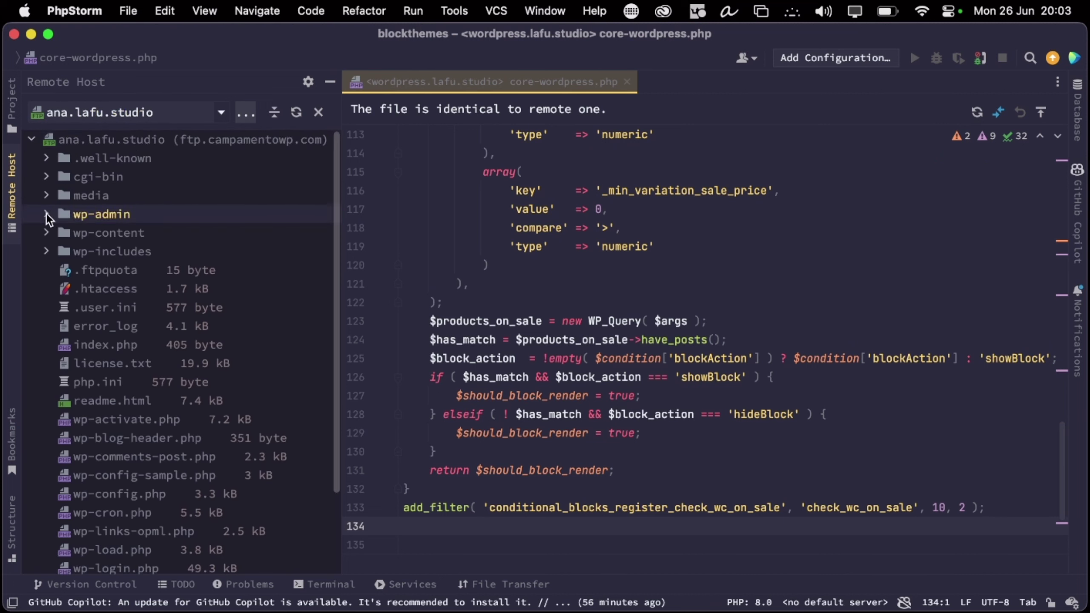
{"action": "left_click", "coordinate": [46, 232]}
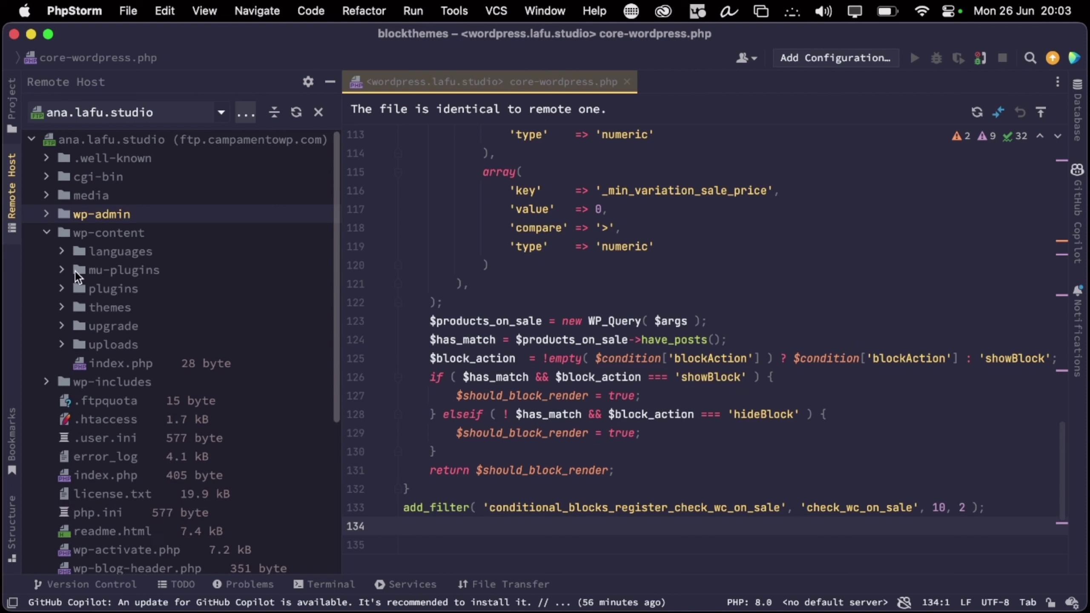
{"action": "left_click", "coordinate": [56, 282]}
{"action": "left_click", "coordinate": [58, 289]}
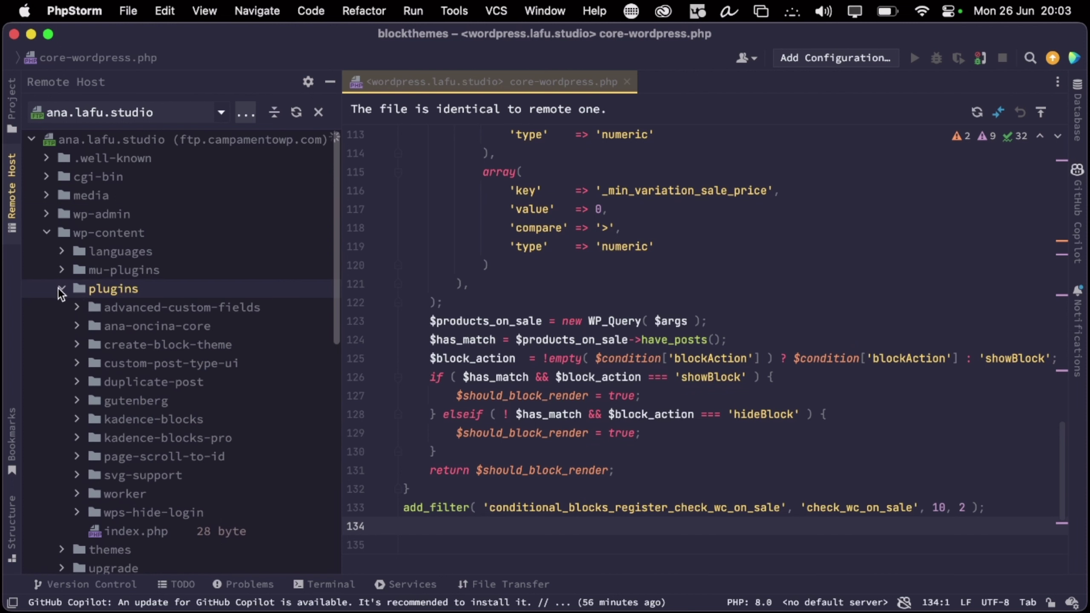
{"action": "left_click", "coordinate": [151, 351]}
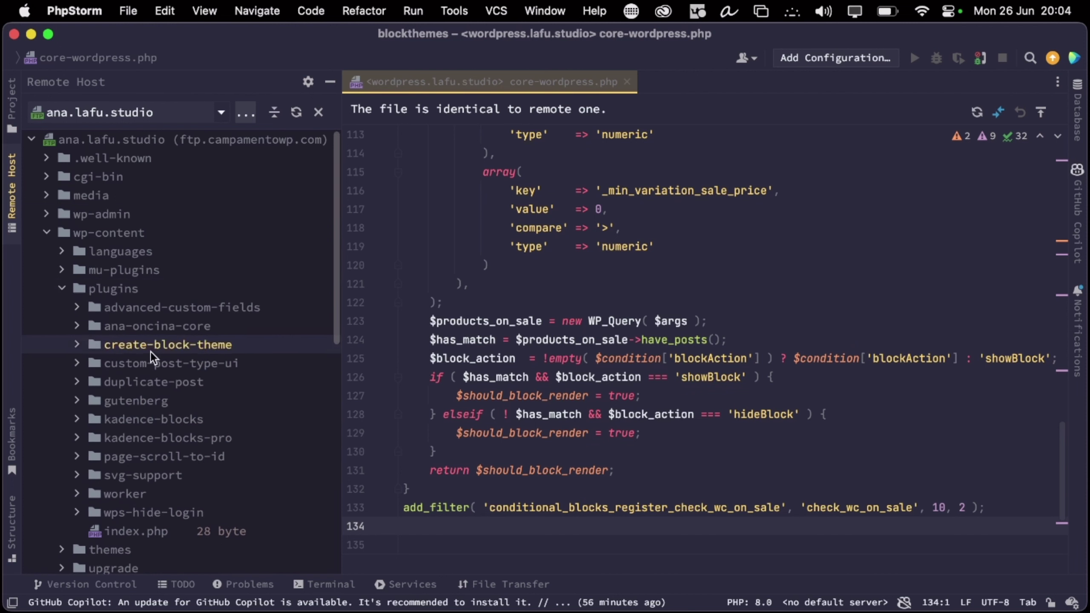
{"action": "left_click", "coordinate": [141, 368]}
{"action": "double_click", "coordinate": [131, 333]}
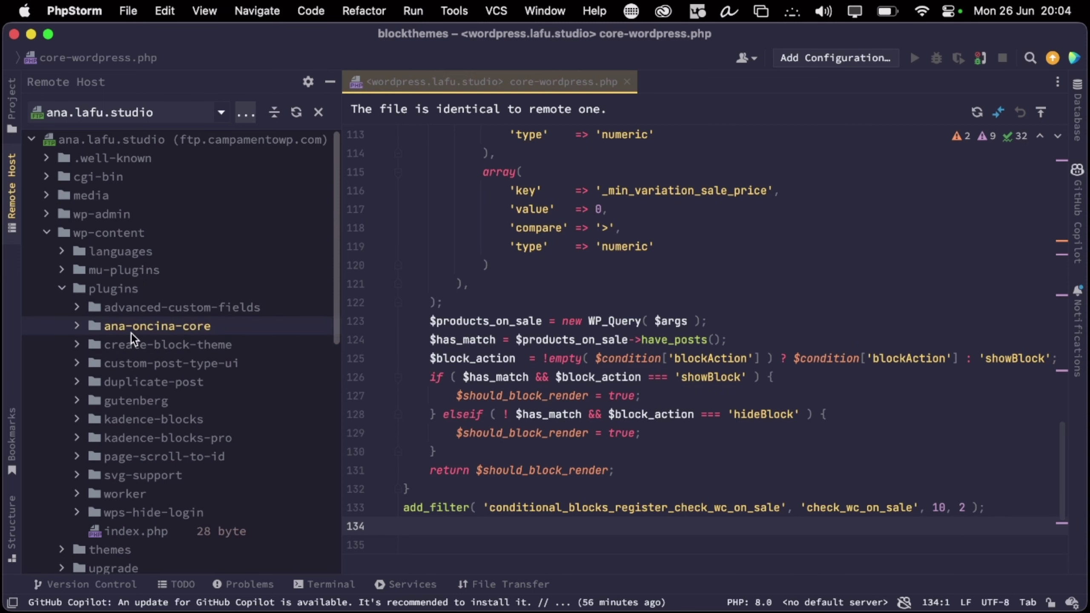
{"action": "double_click", "coordinate": [146, 368]}
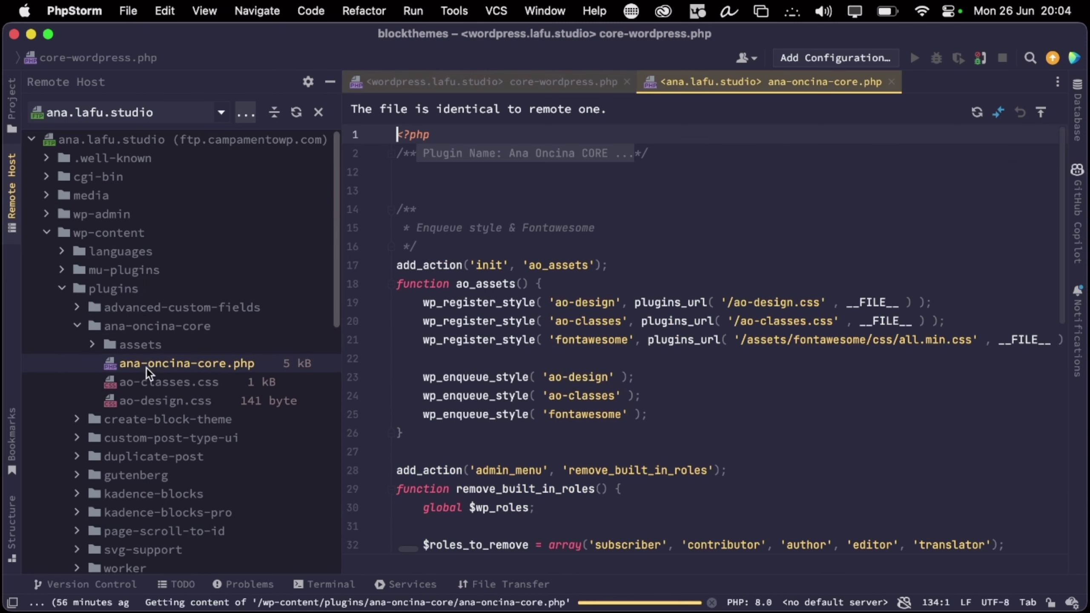
{"action": "scroll", "coordinate": [709, 372], "scroll_direction": "down", "scroll_amount": 10}
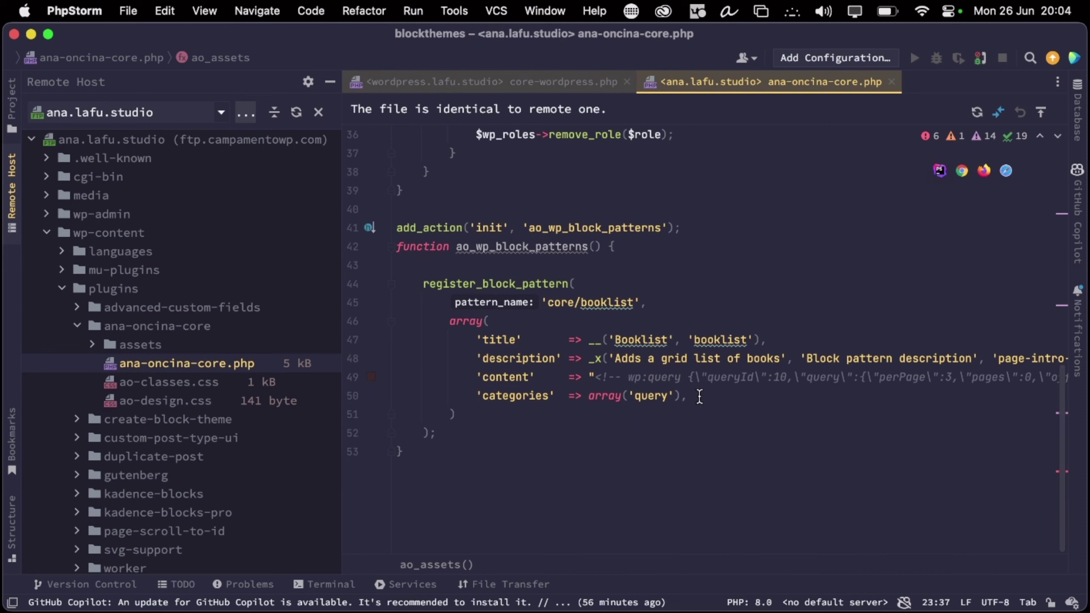
{"action": "double_click", "coordinate": [494, 277]}
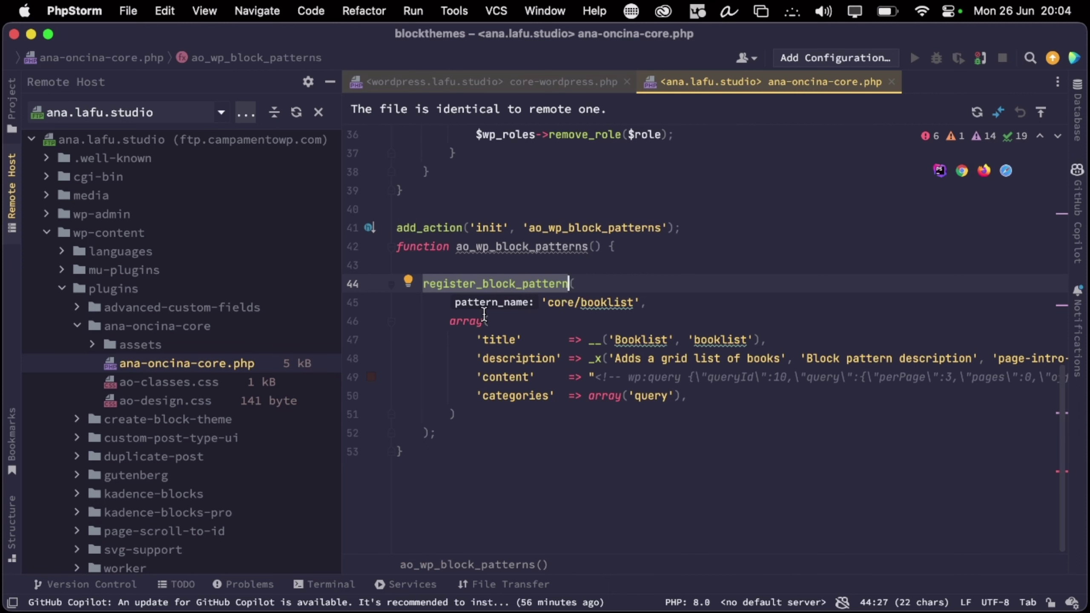
{"action": "left_click", "coordinate": [481, 396]}
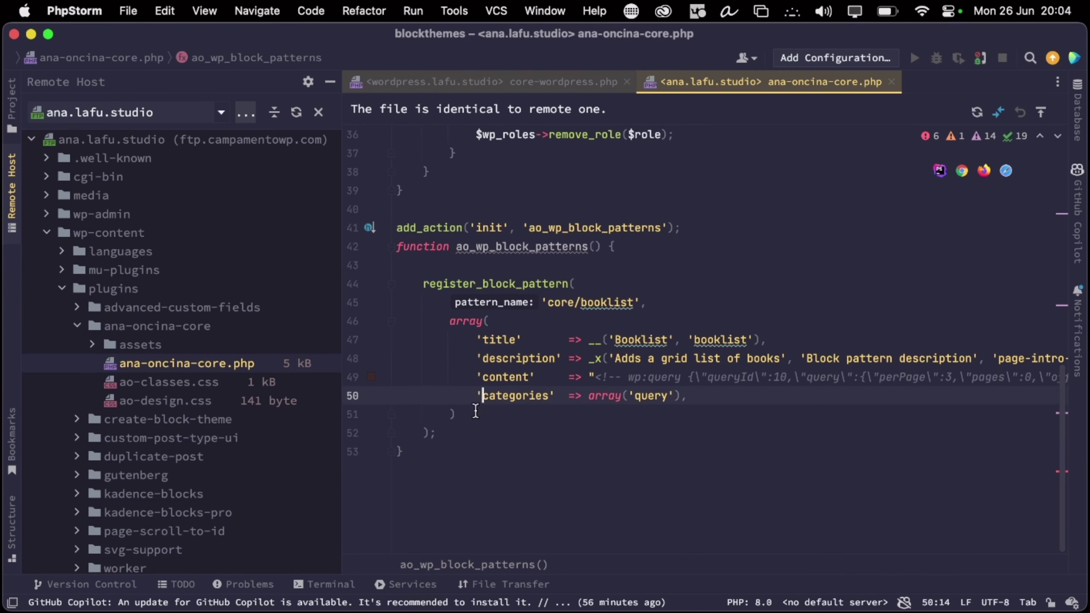
{"action": "left_click", "coordinate": [474, 413]}
{"action": "mouse_move", "coordinate": [564, 273]}
{"action": "left_mouse_down"}
{"action": "mouse_move", "coordinate": [398, 452]}
{"action": "mouse_move", "coordinate": [564, 273]}
{"action": "left_mouse_up"}
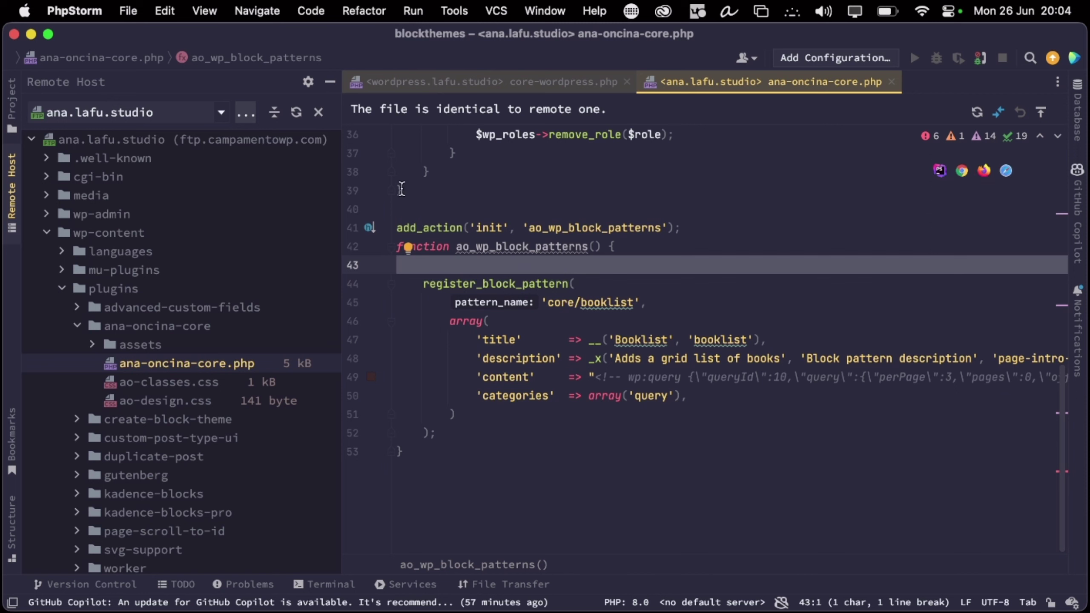
{"action": "left_click_drag", "start_coordinate": [396, 226], "coordinate": [452, 453]}
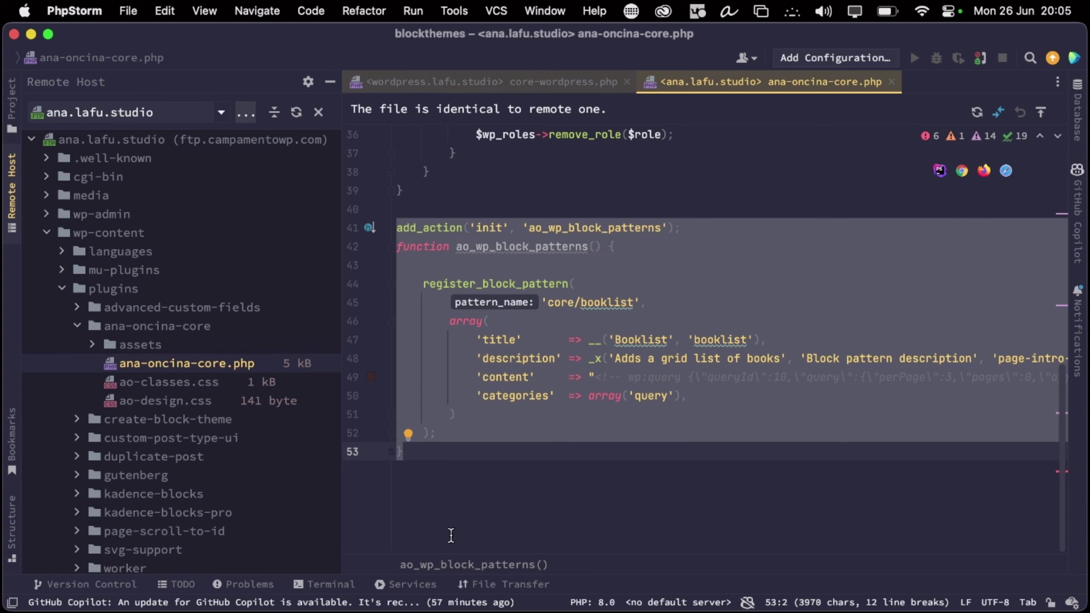
{"action": "left_click", "coordinate": [457, 477]}
Load the ana.lafu.studio site in a new Brave tab
{"action": "key", "text": "super+Tab"}
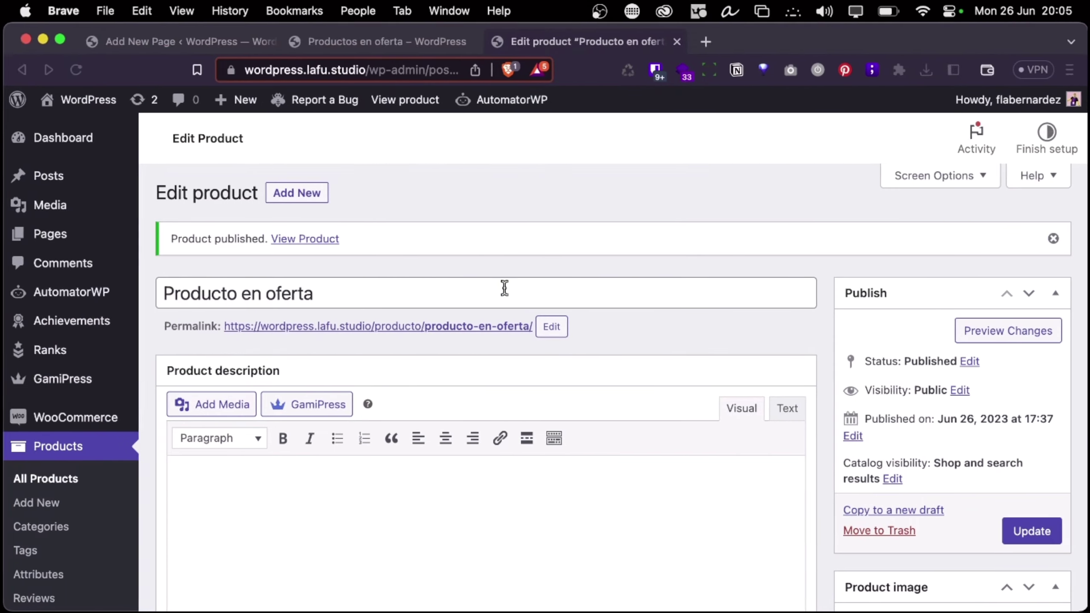
{"action": "left_click", "coordinate": [713, 38]}
{"action": "type", "text": "ana"}
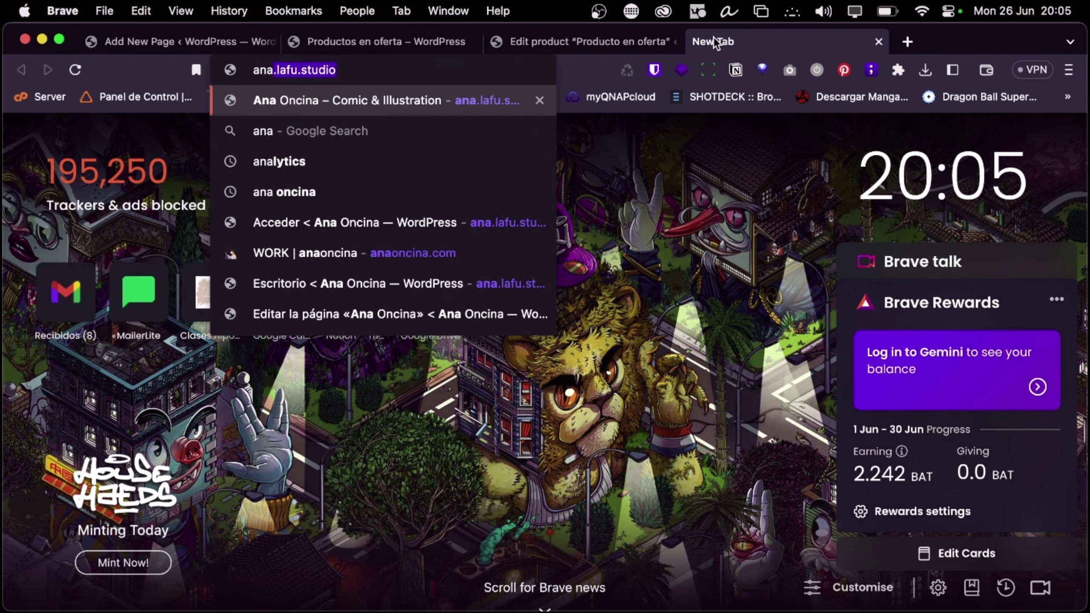
{"action": "key", "text": "Return"}
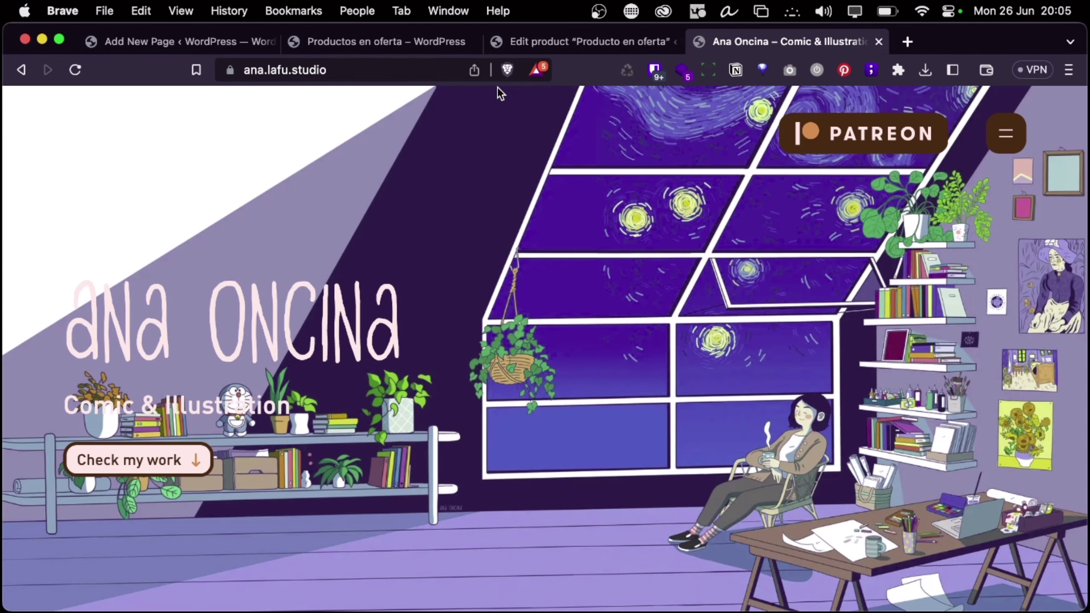
{"action": "scroll", "coordinate": [241, 385], "scroll_direction": "down", "scroll_amount": 15}
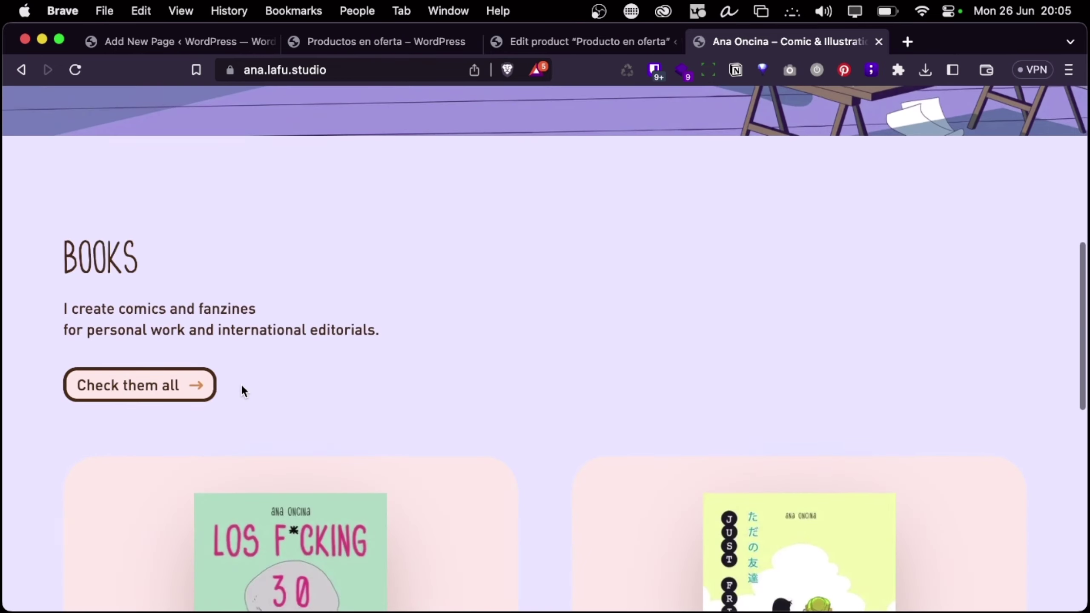
{"action": "scroll", "coordinate": [240, 386], "scroll_direction": "down", "scroll_amount": 5}
{"action": "scroll", "coordinate": [240, 386], "scroll_direction": "up", "scroll_amount": 3}
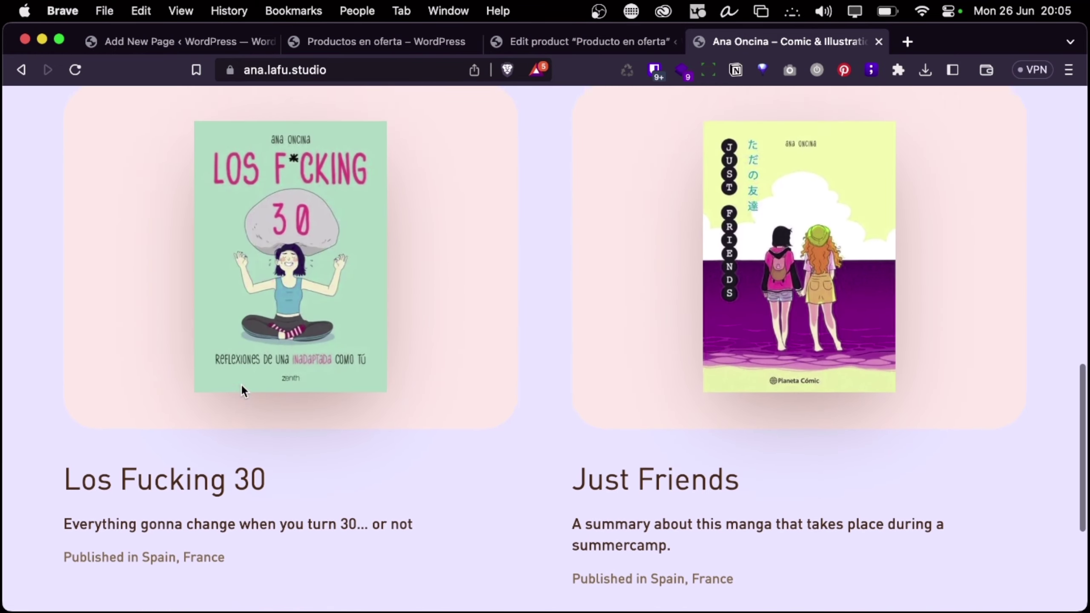
{"action": "scroll", "coordinate": [163, 264], "scroll_direction": "up", "scroll_amount": 15}
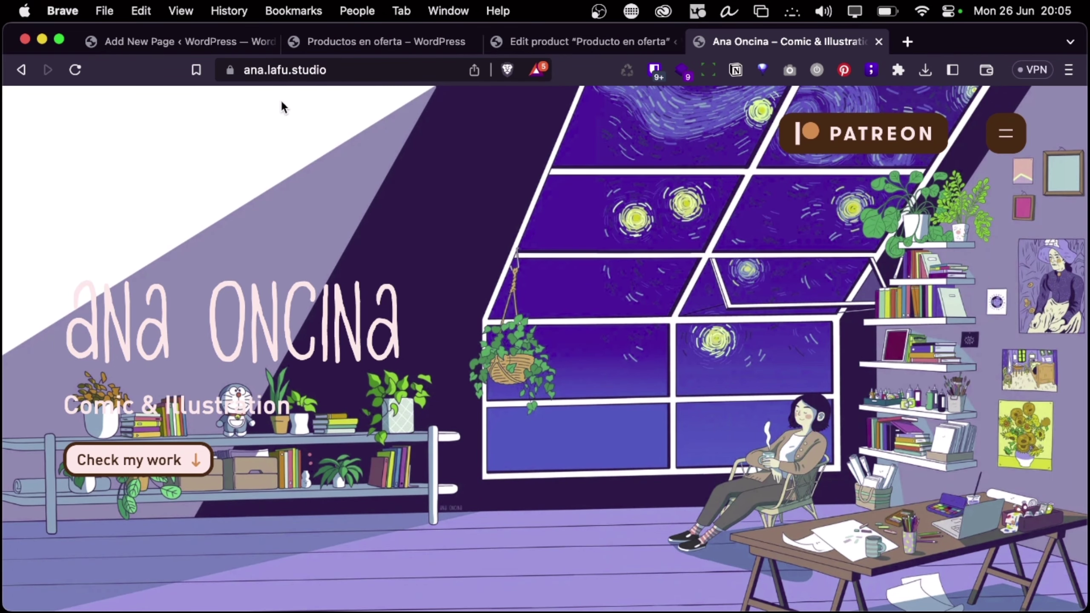
Go to the site's /acceso/ login page
{"action": "left_click", "coordinate": [350, 70]}
{"action": "type", "text": "/wp-"}
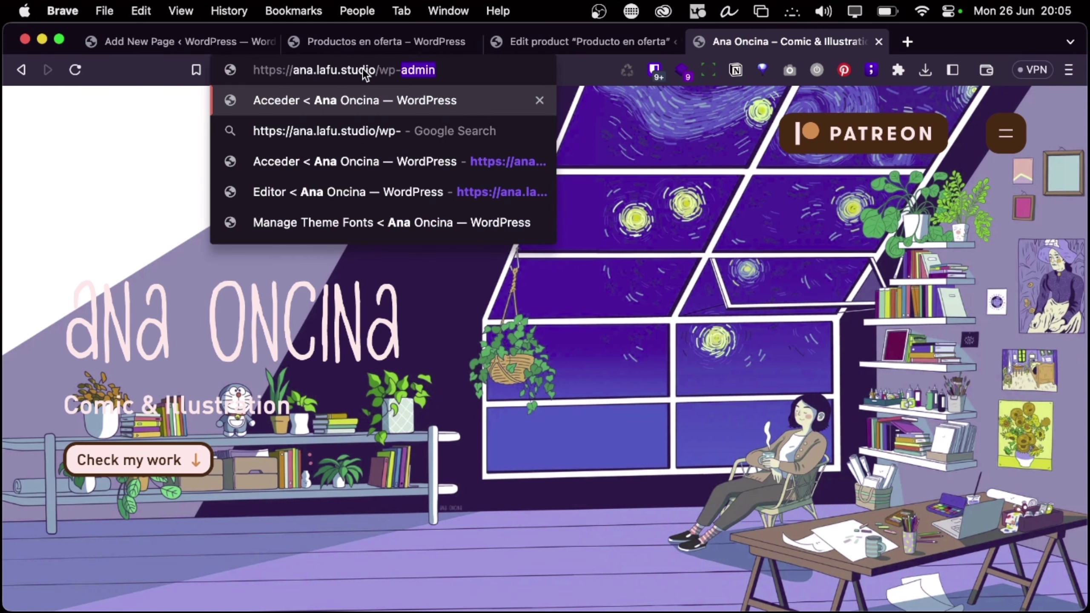
{"action": "key", "text": "Return"}
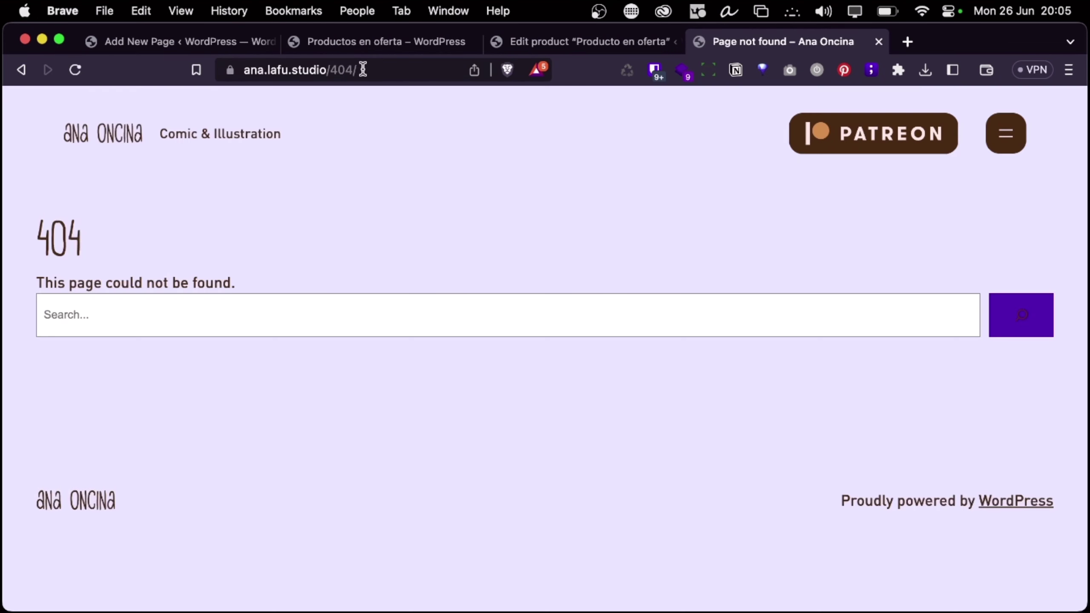
{"action": "double_click", "coordinate": [341, 69]}
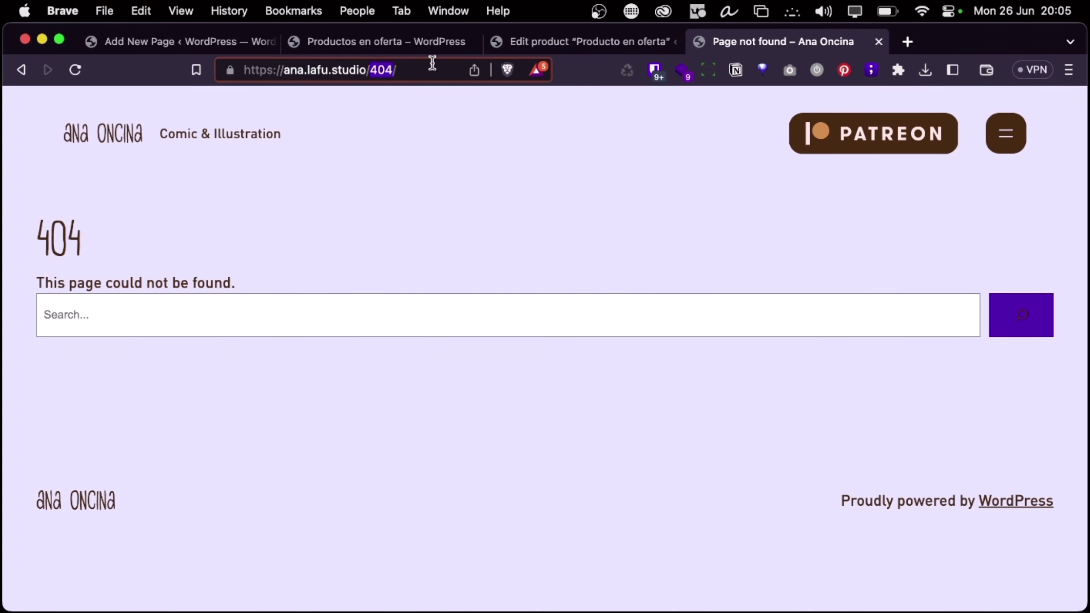
{"action": "type", "text": "ace"}
{"action": "key", "text": "BackSpace"}
{"action": "type", "text": "ceso"}
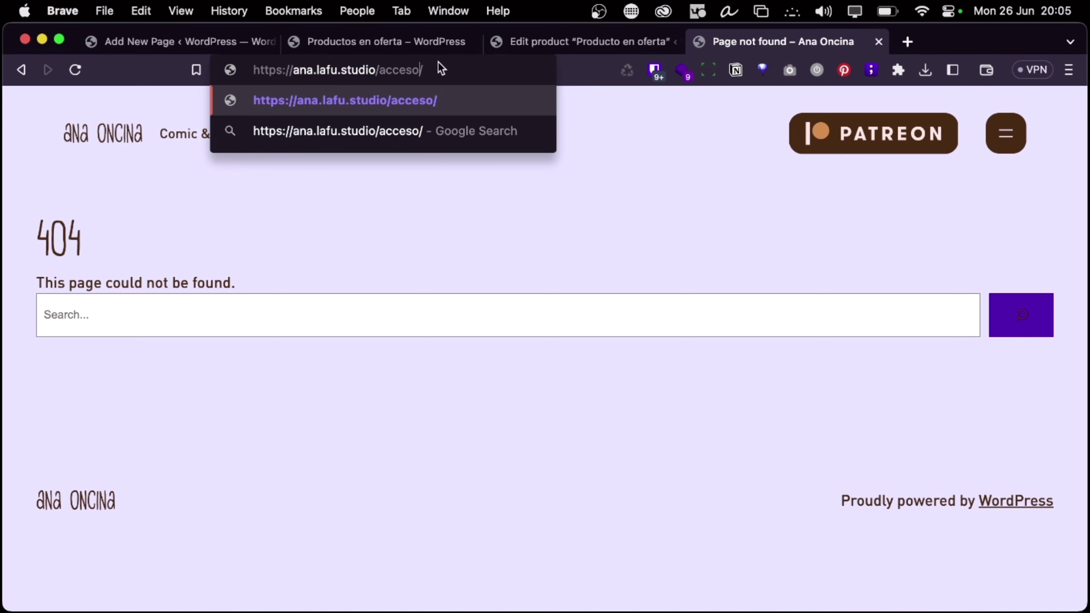
{"action": "key", "text": "Return"}
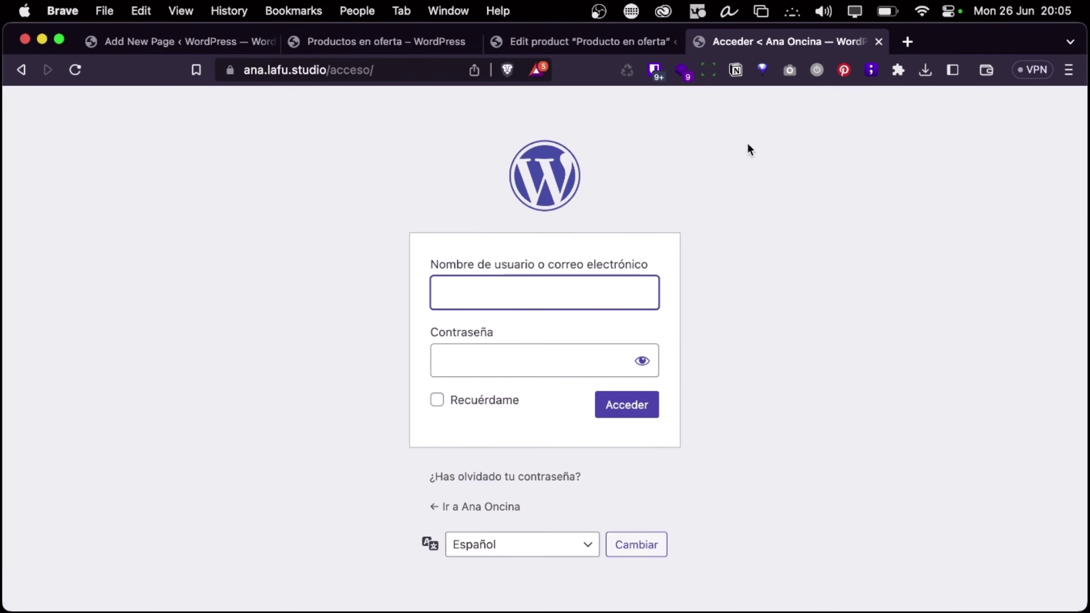
Autofill the saved ana.lafu.studio login from the password manager and sign in
{"action": "left_click", "coordinate": [653, 70]}
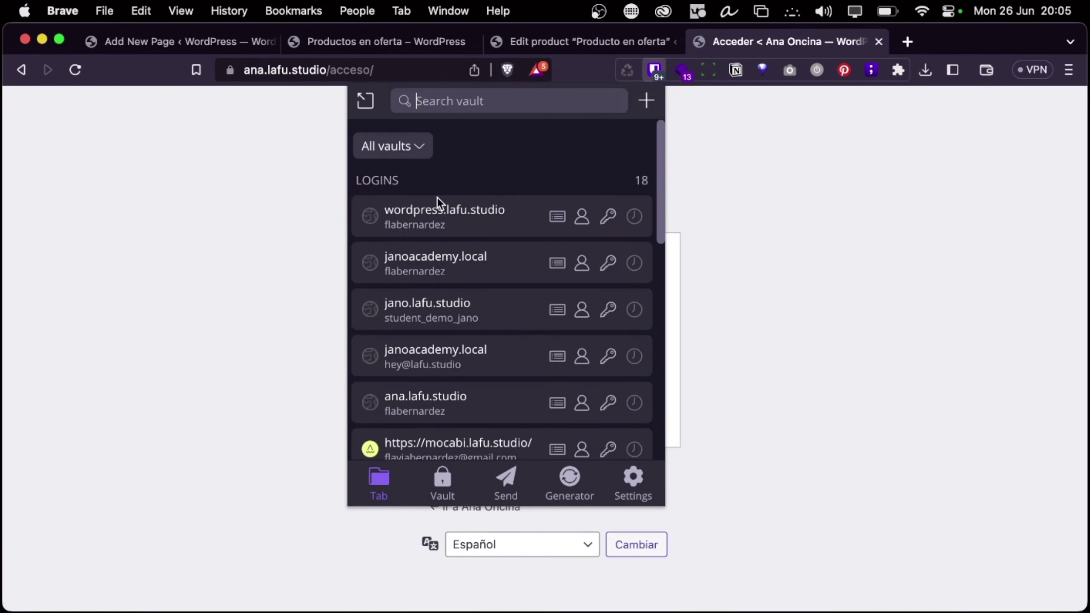
{"action": "scroll", "coordinate": [438, 323], "scroll_direction": "down", "scroll_amount": 2}
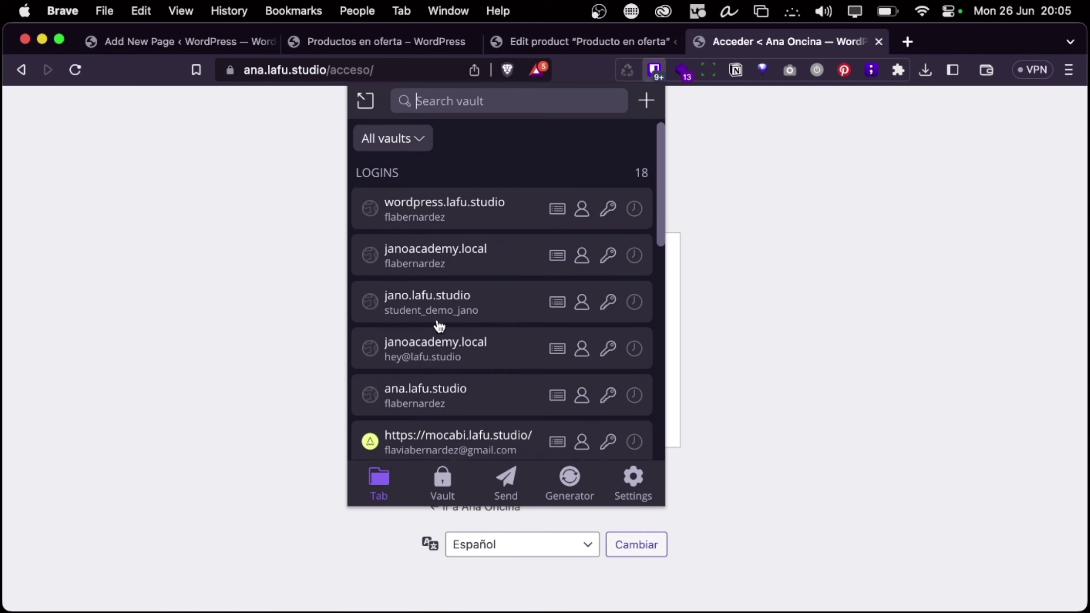
{"action": "left_click", "coordinate": [431, 346]}
{"action": "left_click", "coordinate": [622, 408]}
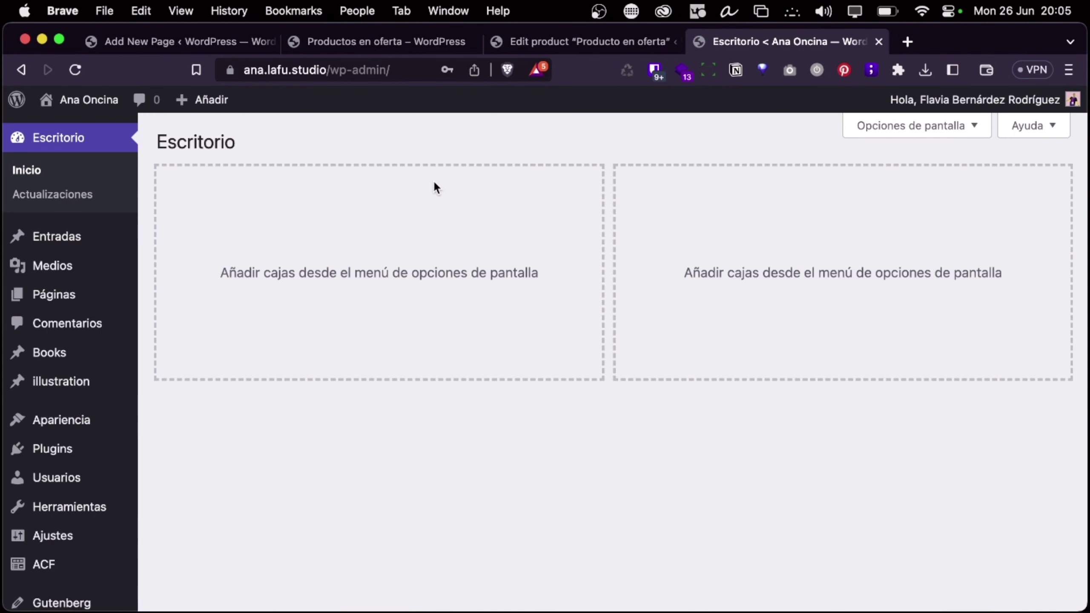
Open the Ana Oncina home page in the block editor with the inserter panel
{"action": "left_click", "coordinate": [54, 294]}
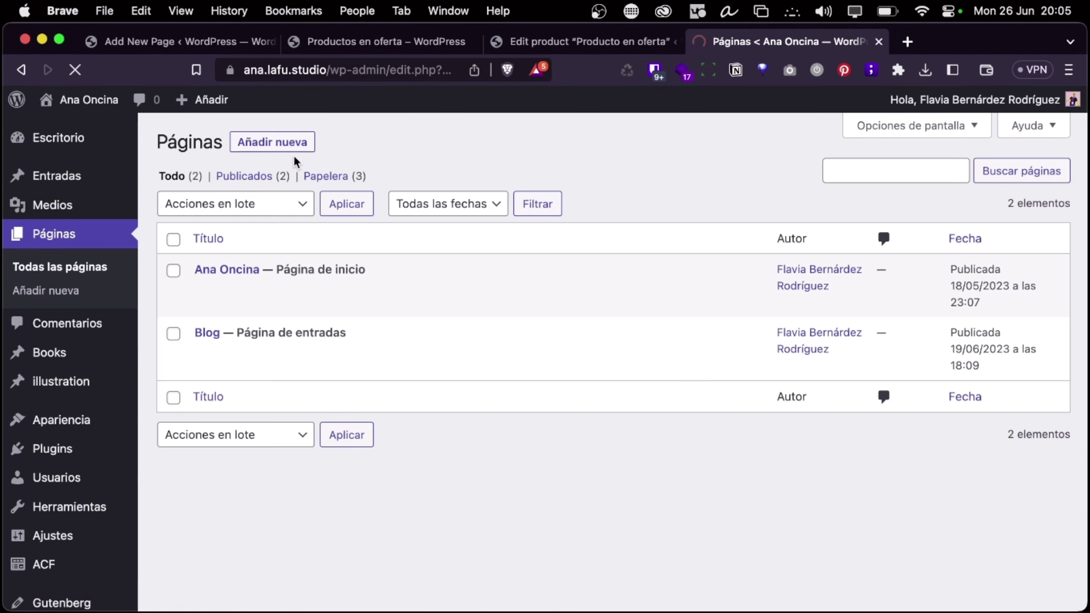
{"action": "left_click", "coordinate": [239, 269]}
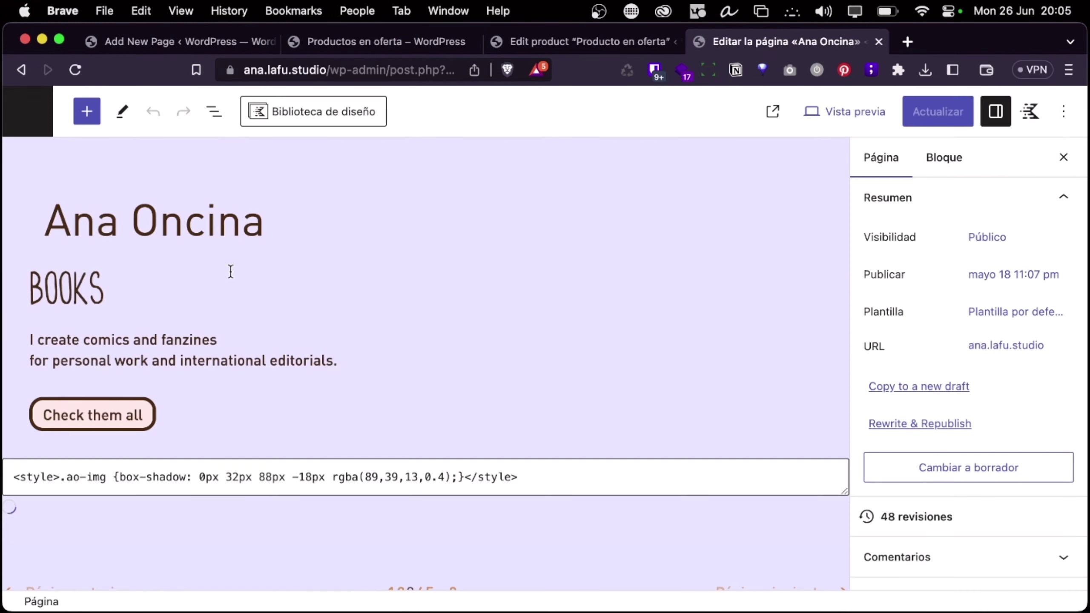
{"action": "left_click", "coordinate": [86, 112]}
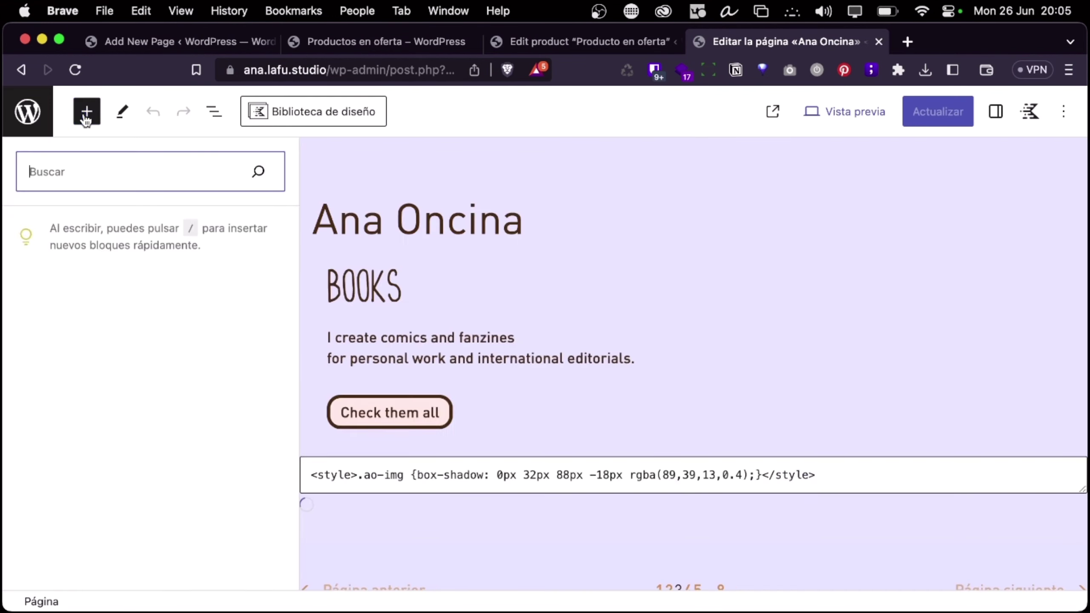
{"action": "scroll", "coordinate": [79, 356], "scroll_direction": "down", "scroll_amount": 5}
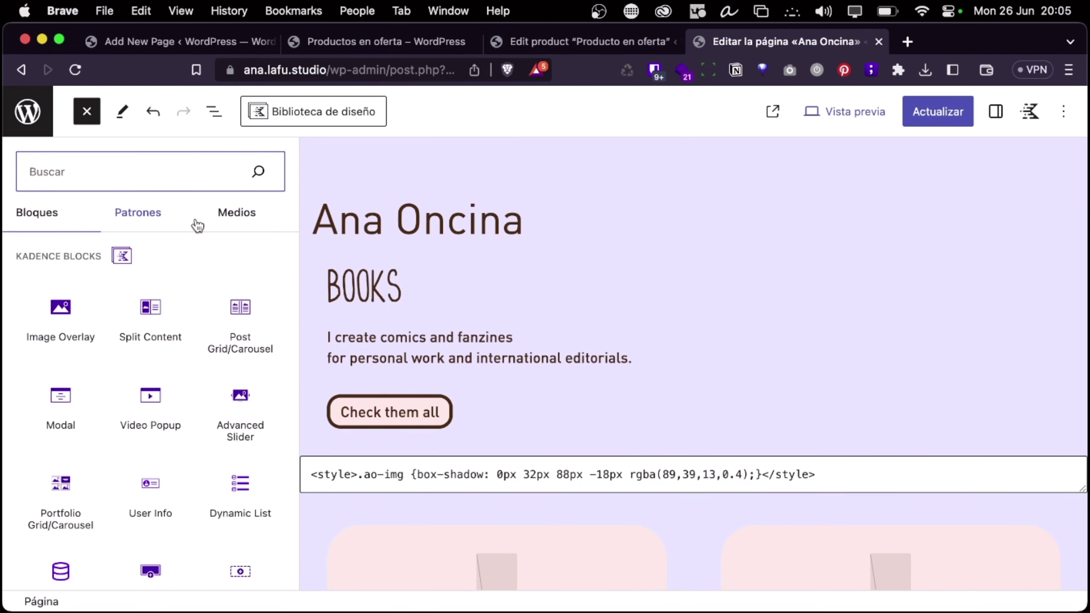
Browse the Entradas pattern category to the Booklist pattern preview
{"action": "left_click", "coordinate": [127, 219]}
{"action": "left_click", "coordinate": [112, 310]}
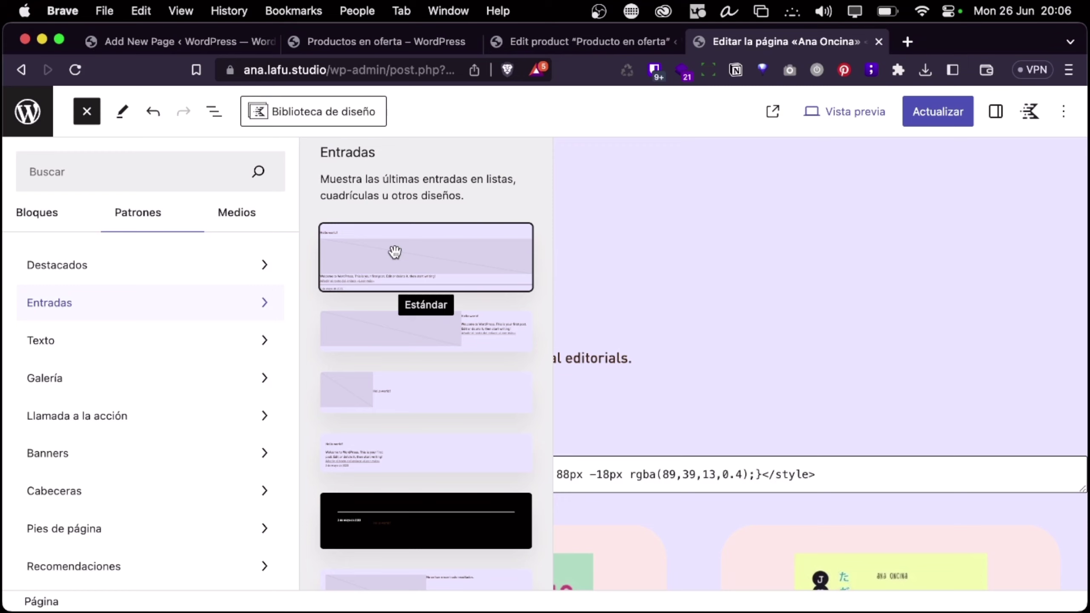
{"action": "scroll", "coordinate": [394, 253], "scroll_direction": "down", "scroll_amount": 5}
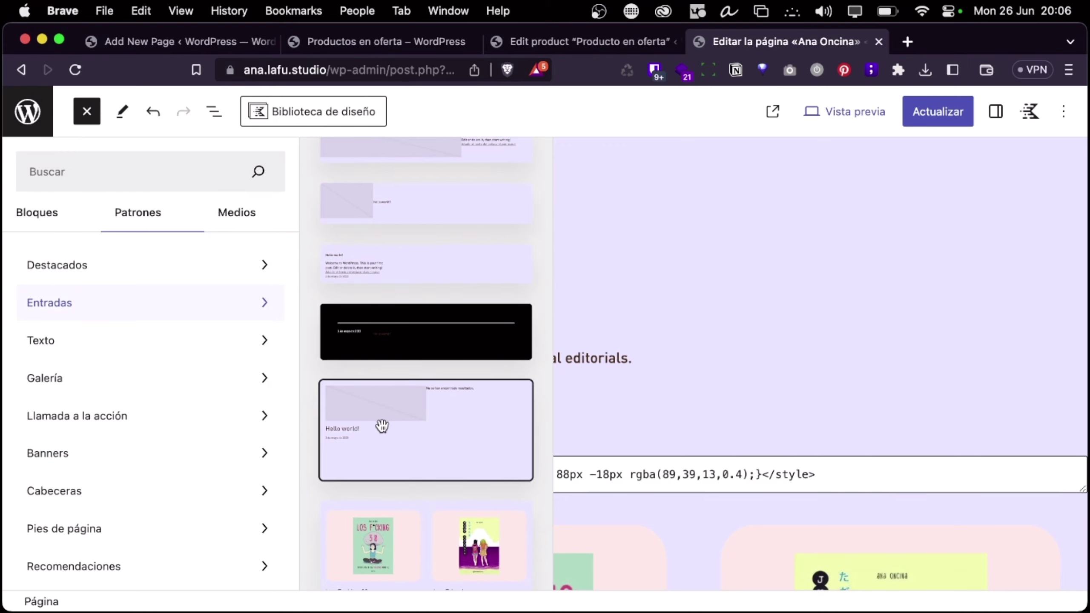
{"action": "scroll", "coordinate": [382, 425], "scroll_direction": "down", "scroll_amount": 8}
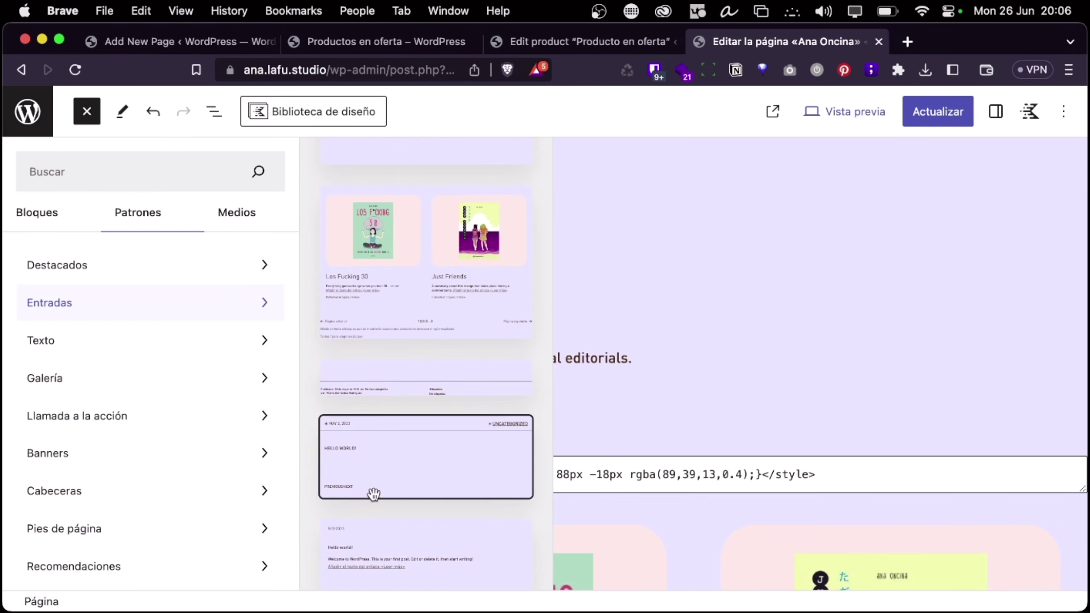
{"action": "scroll", "coordinate": [377, 441], "scroll_direction": "up", "scroll_amount": 4}
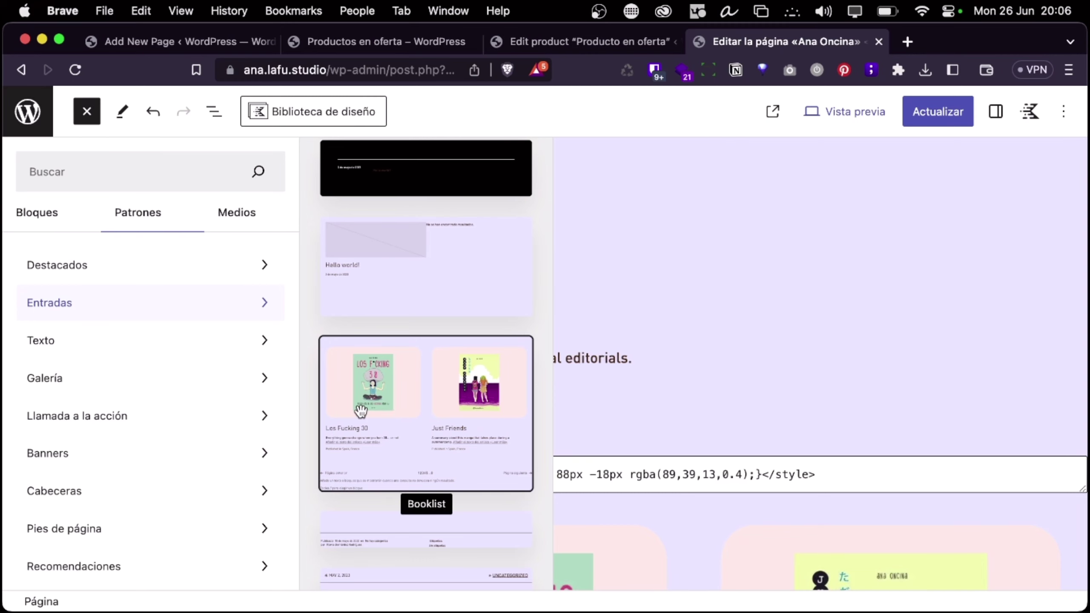
Review the add_action hook and the booklist register_block_pattern call in the plugin code
{"action": "key", "text": "ctrl+Left"}
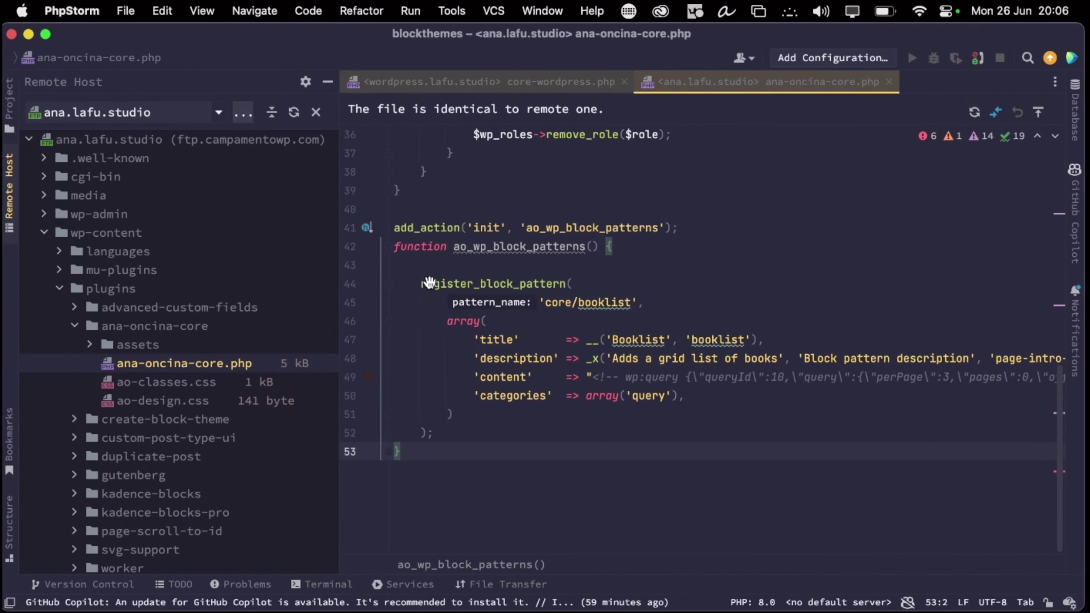
{"action": "left_click", "coordinate": [522, 339]}
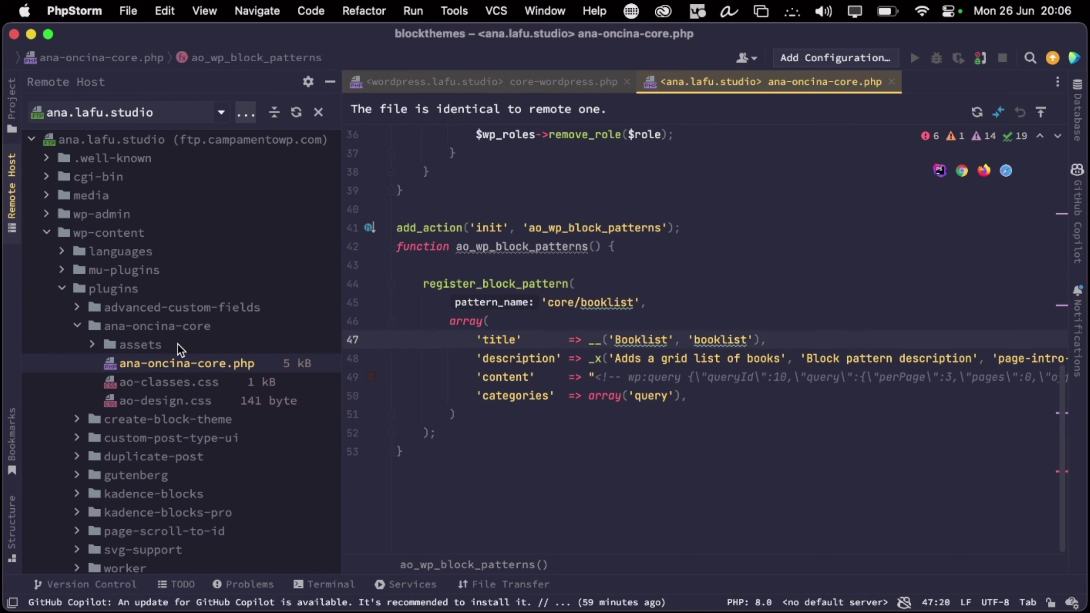
{"action": "double_click", "coordinate": [504, 243]}
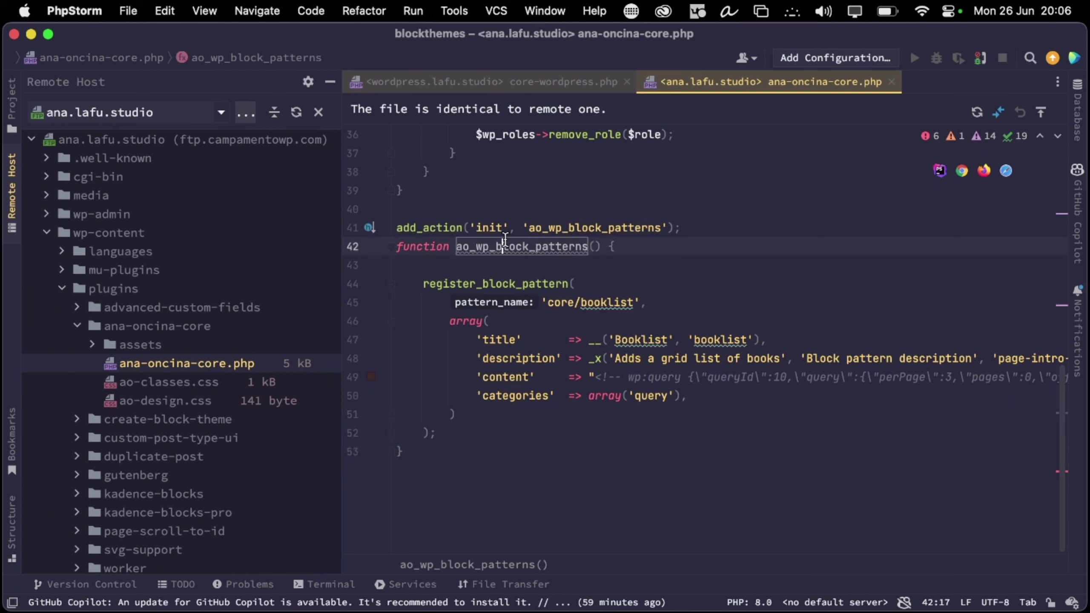
{"action": "left_click", "coordinate": [492, 234]}
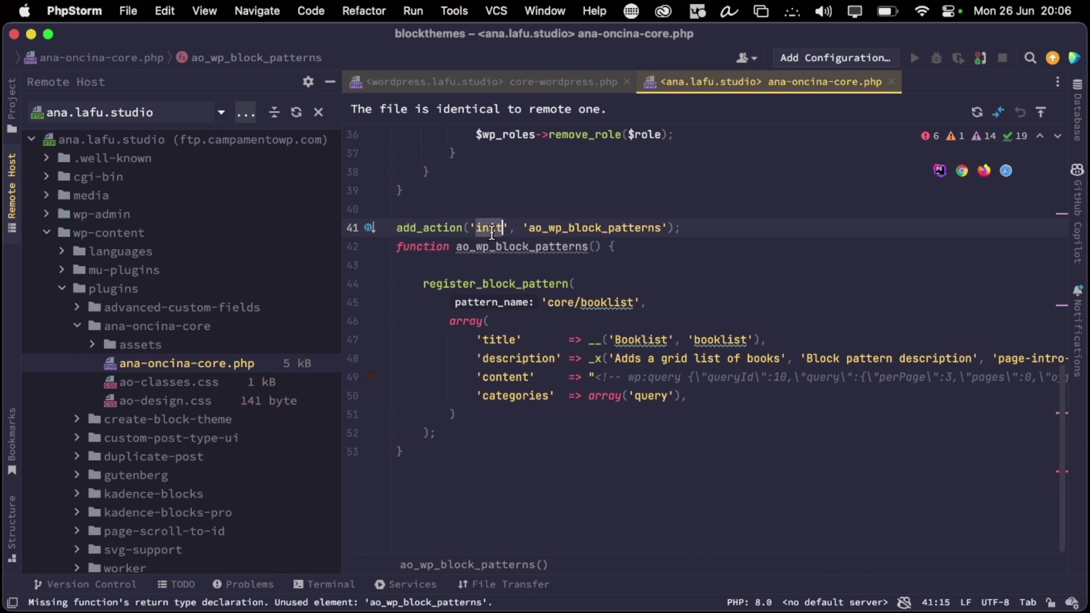
{"action": "double_click", "coordinate": [594, 227]}
{"action": "left_click_drag", "start_coordinate": [429, 283], "coordinate": [568, 282]}
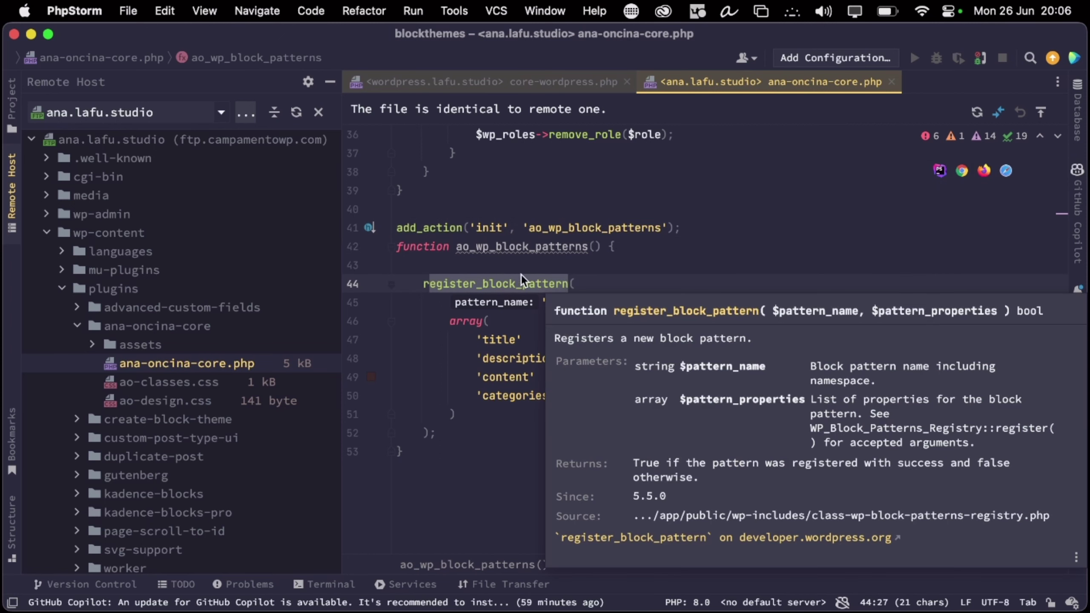
{"action": "double_click", "coordinate": [521, 276]}
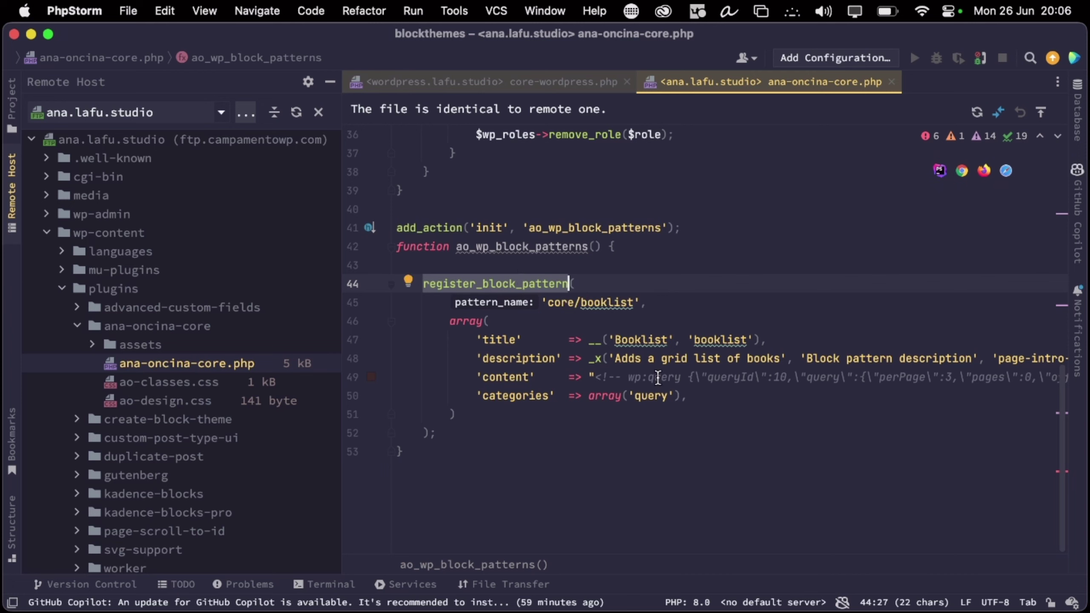
Return to the WordPress page editor and close the pattern inserter
{"action": "mouse_move", "coordinate": [619, 364]}
{"action": "key", "text": "super+Tab"}
{"action": "left_click", "coordinate": [681, 301]}
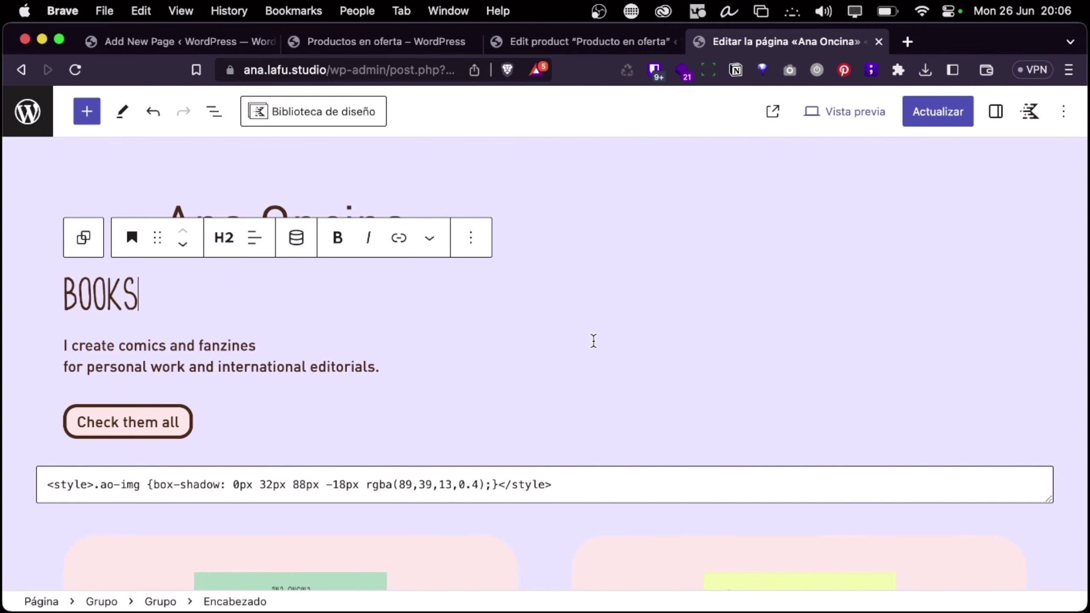
{"action": "left_click", "coordinate": [389, 366]}
{"action": "scroll", "coordinate": [399, 369], "scroll_direction": "down", "scroll_amount": 6}
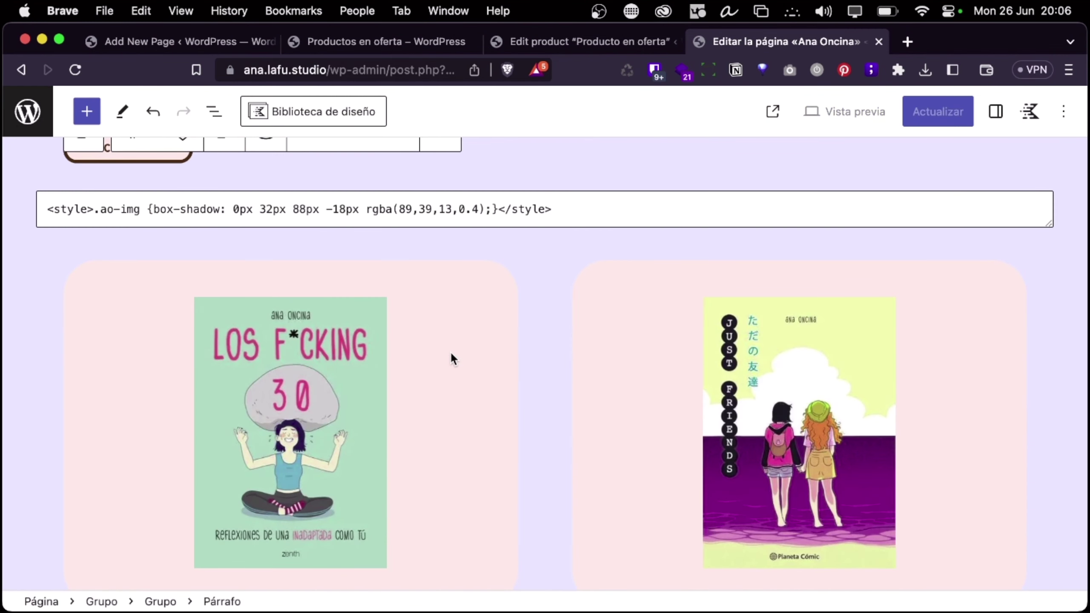
{"action": "scroll", "coordinate": [451, 354], "scroll_direction": "down", "scroll_amount": 8}
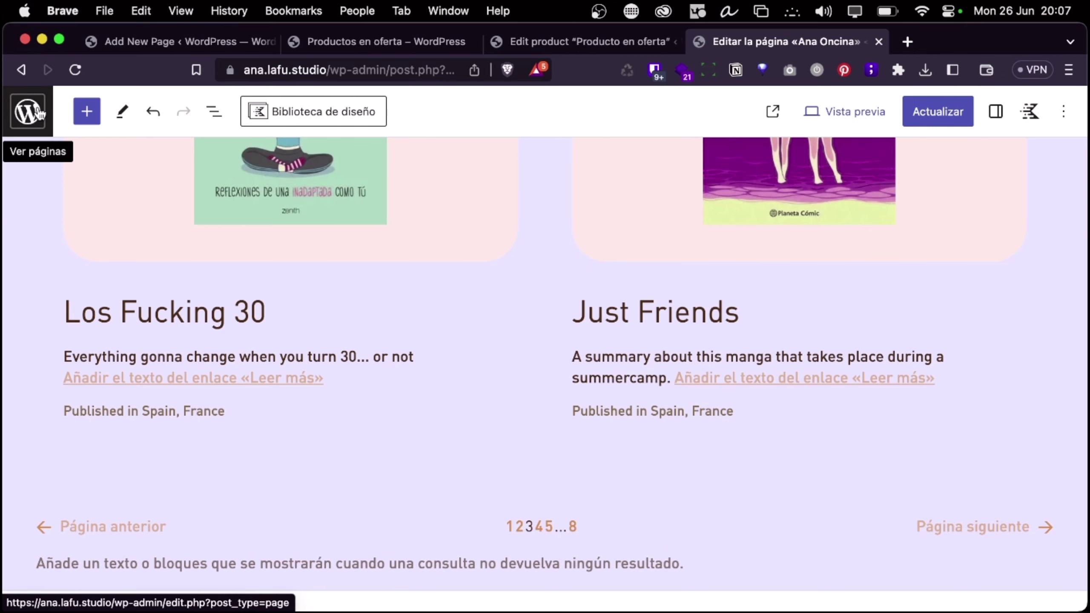
{"action": "scroll", "coordinate": [101, 241], "scroll_direction": "up", "scroll_amount": 5}
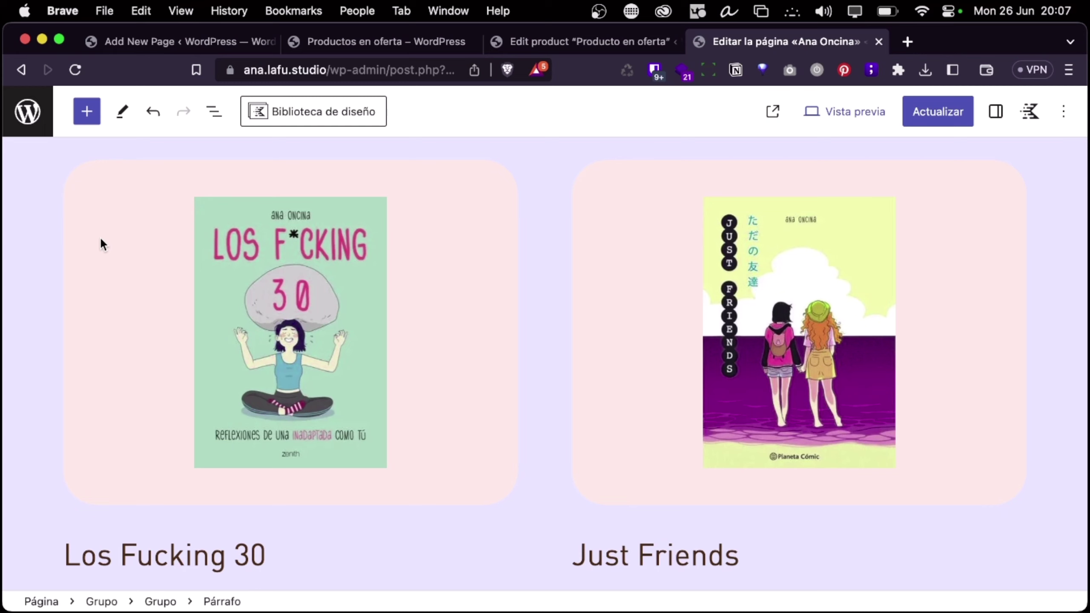
{"action": "scroll", "coordinate": [147, 342], "scroll_direction": "down", "scroll_amount": 5}
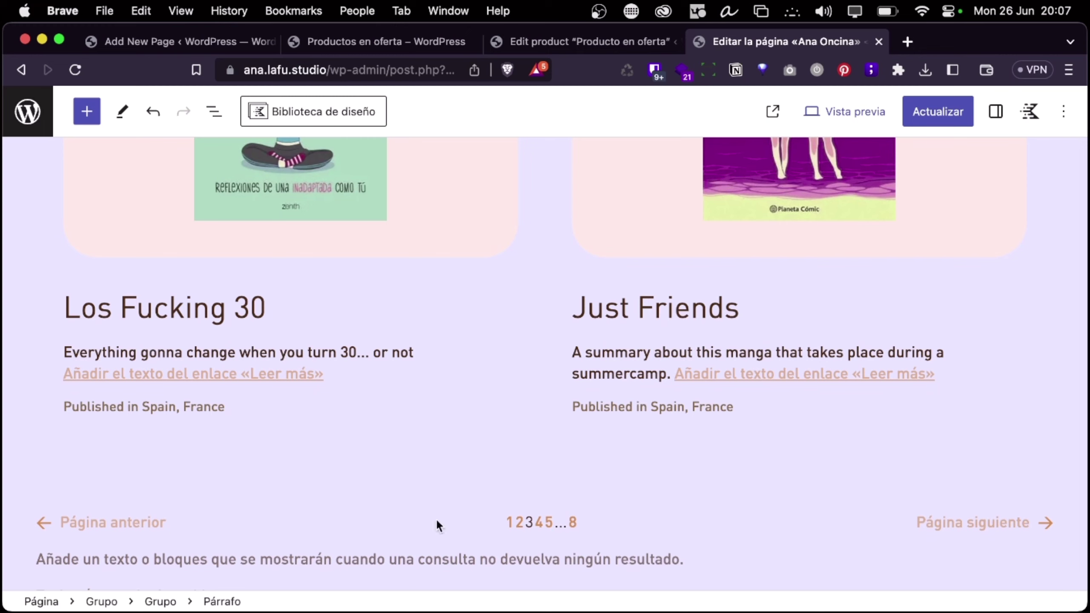
{"action": "mouse_move", "coordinate": [242, 387]}
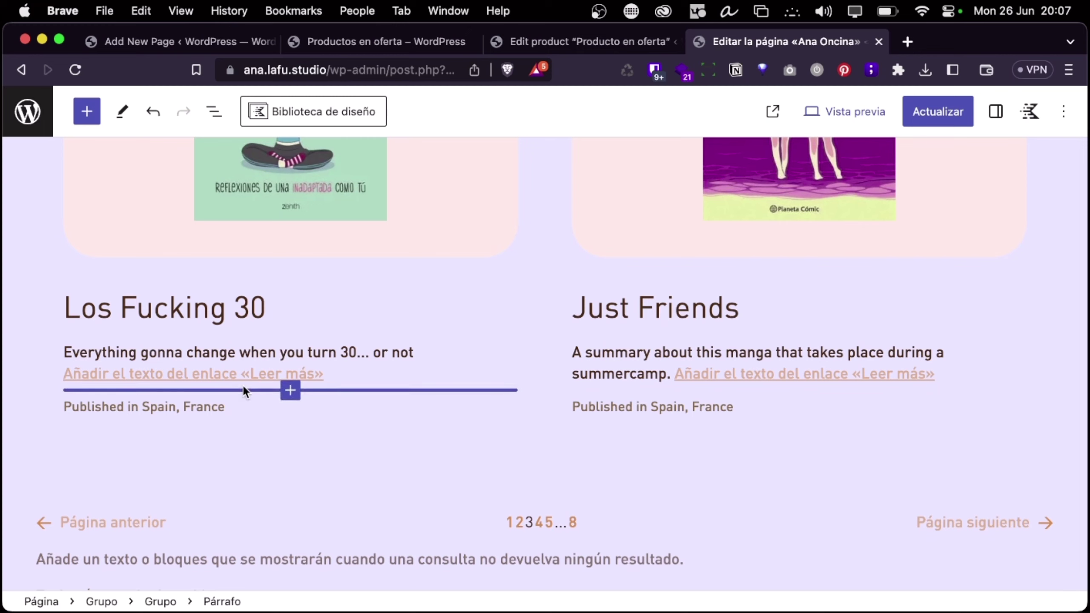
{"action": "scroll", "coordinate": [288, 352], "scroll_direction": "up", "scroll_amount": 10}
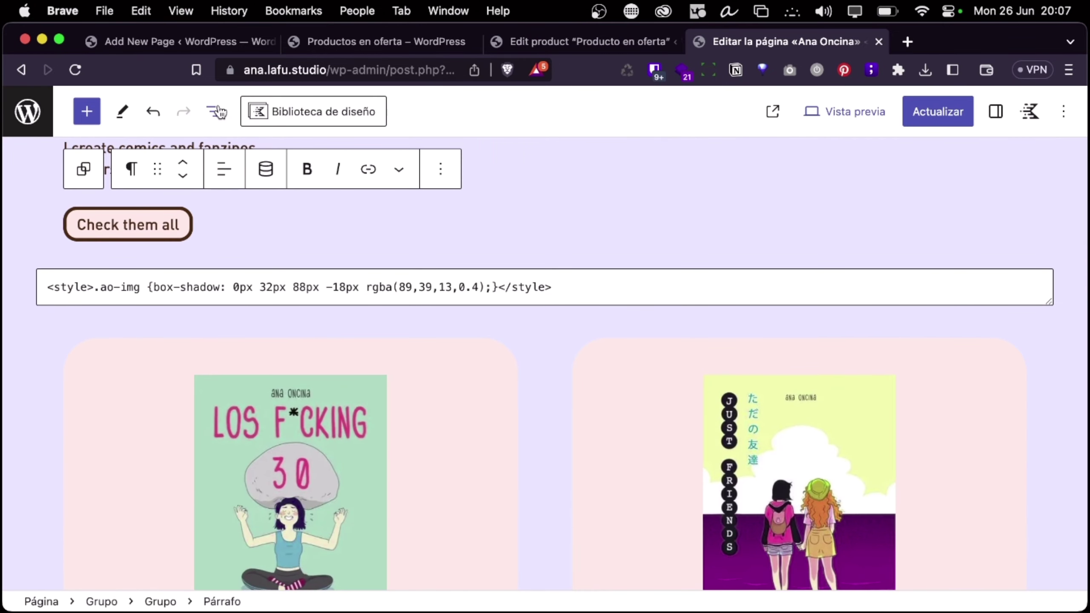
Show the pattern categories in the block inserter's Patterns tab
{"action": "left_click", "coordinate": [217, 112]}
{"action": "left_click", "coordinate": [87, 111]}
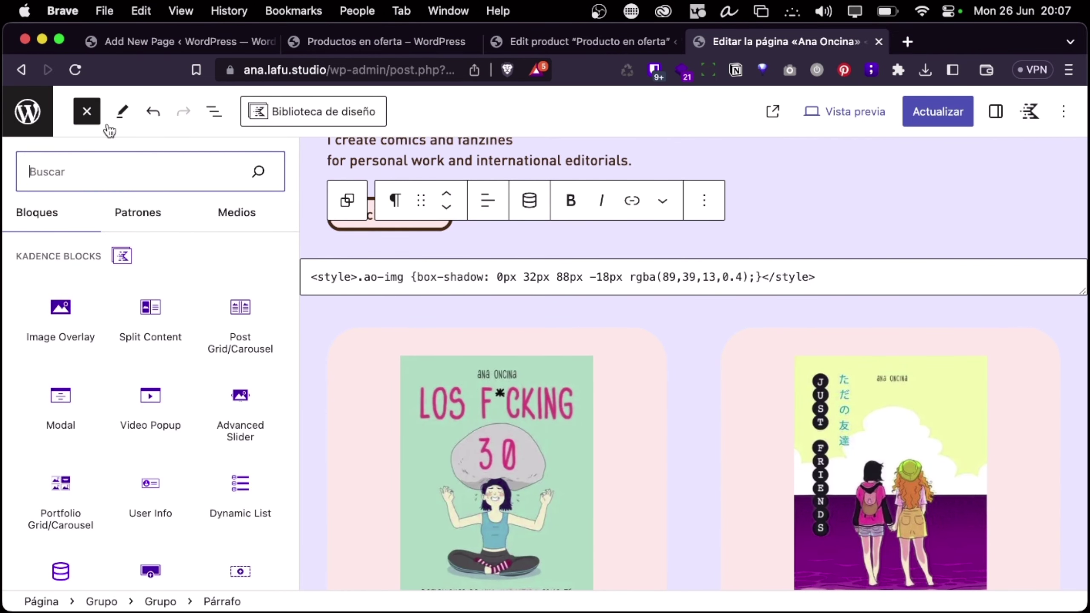
{"action": "left_click", "coordinate": [149, 214]}
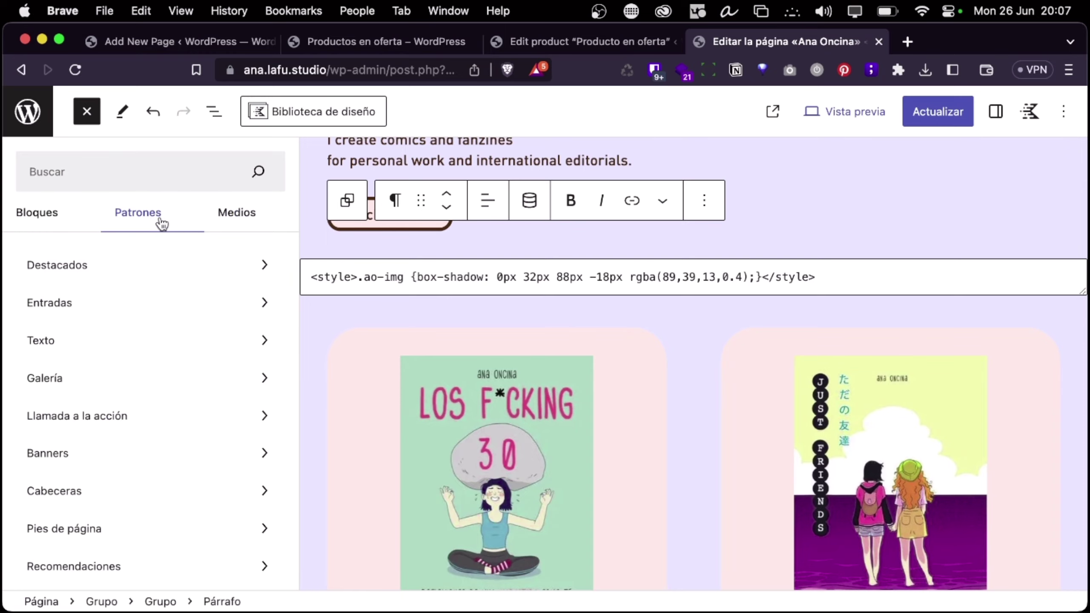
Leave the page editor for the Pages list, discarding unsaved changes
{"action": "key", "text": "ctrl+Left"}
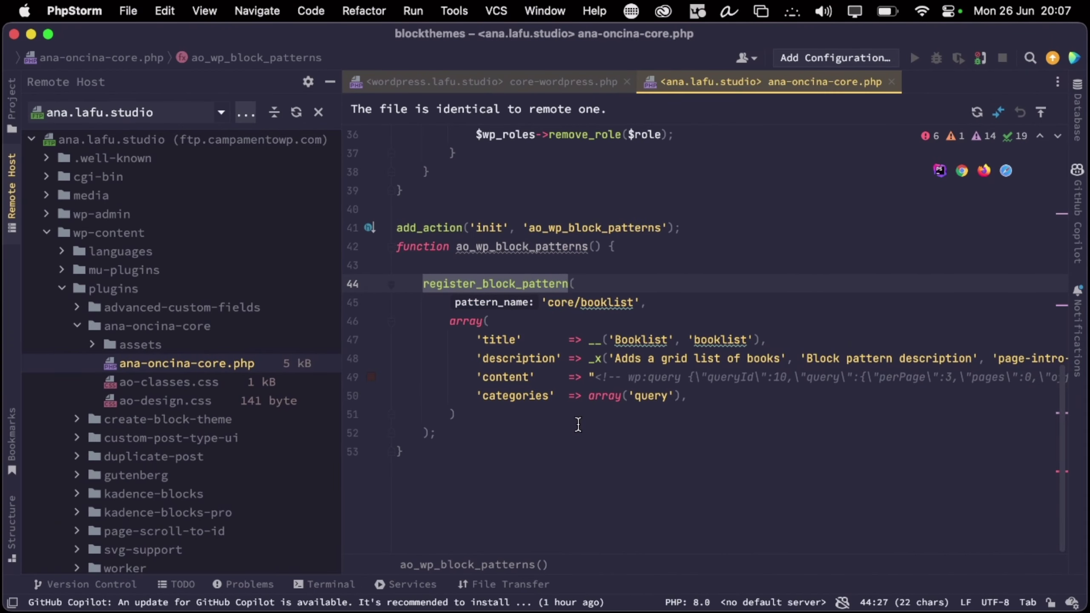
{"action": "key", "text": "ctrl+Right"}
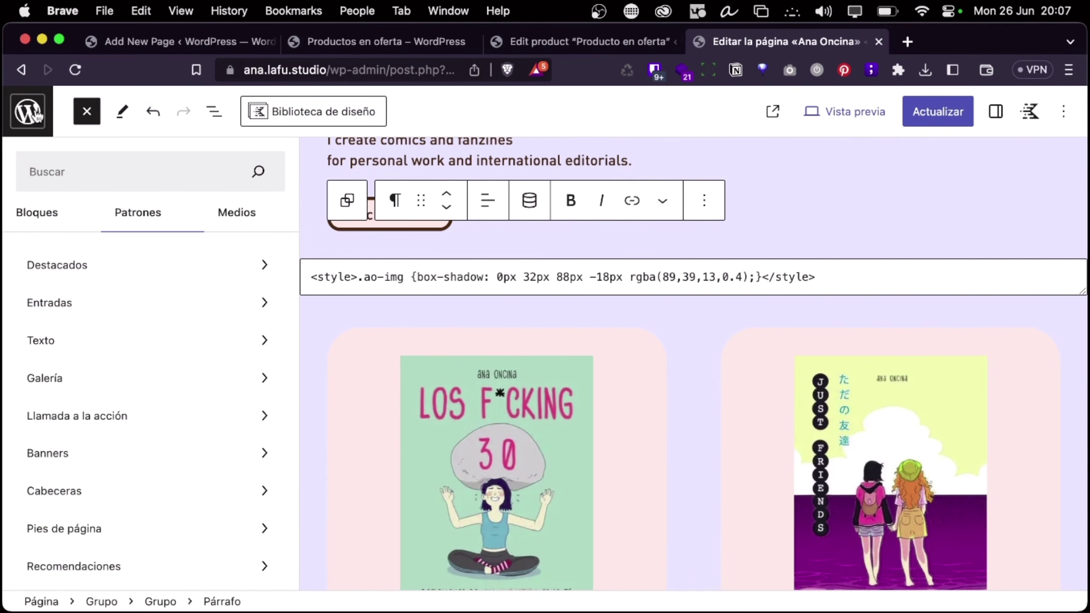
{"action": "left_click", "coordinate": [36, 115]}
{"action": "left_click", "coordinate": [594, 283]}
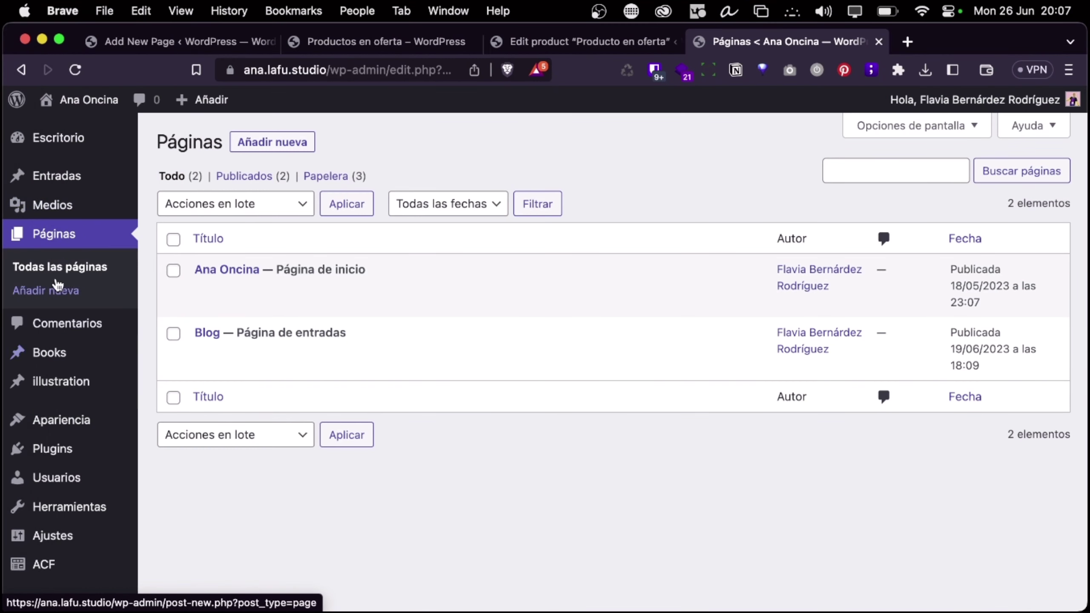
Open the Site Editor's template parts library and view the Metadatos de la entrada part
{"action": "mouse_move", "coordinate": [75, 366]}
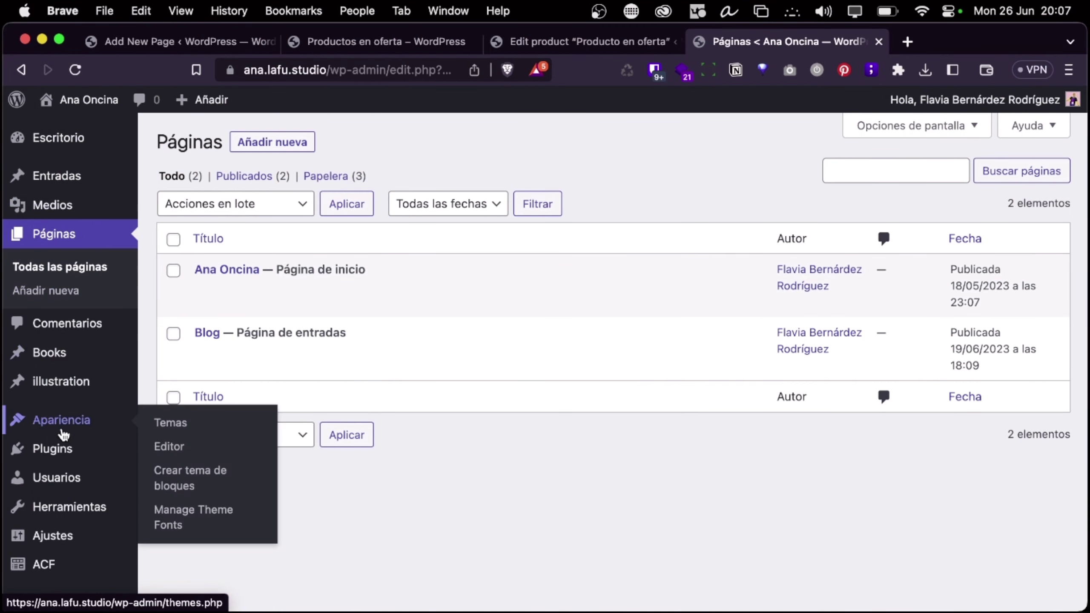
{"action": "mouse_move", "coordinate": [64, 423]}
{"action": "left_click", "coordinate": [173, 449]}
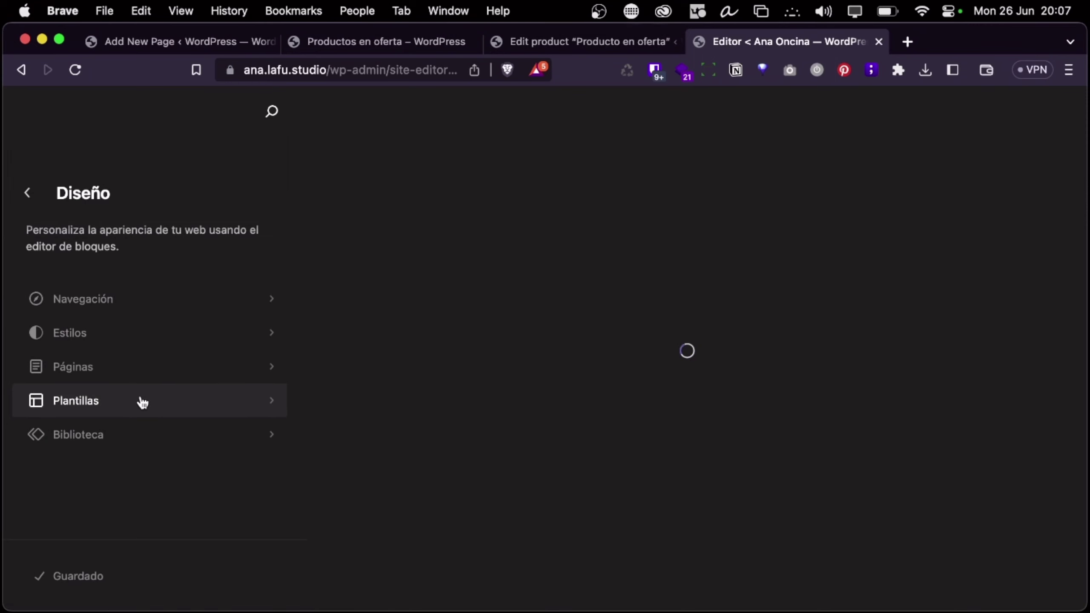
{"action": "left_click", "coordinate": [130, 431]}
{"action": "scroll", "coordinate": [130, 427], "scroll_direction": "down", "scroll_amount": 3}
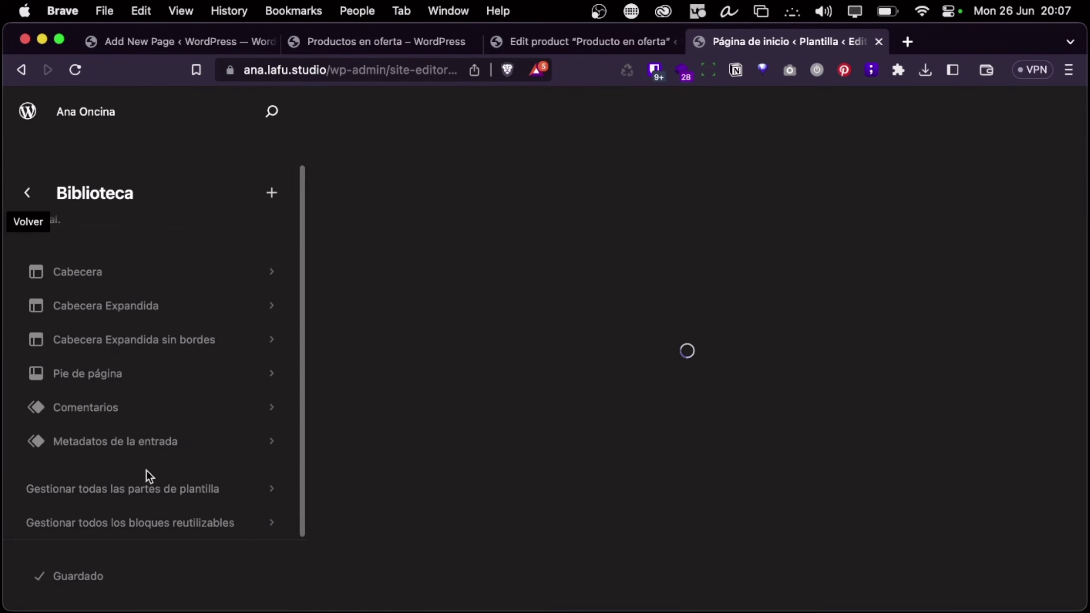
{"action": "left_click", "coordinate": [155, 441]}
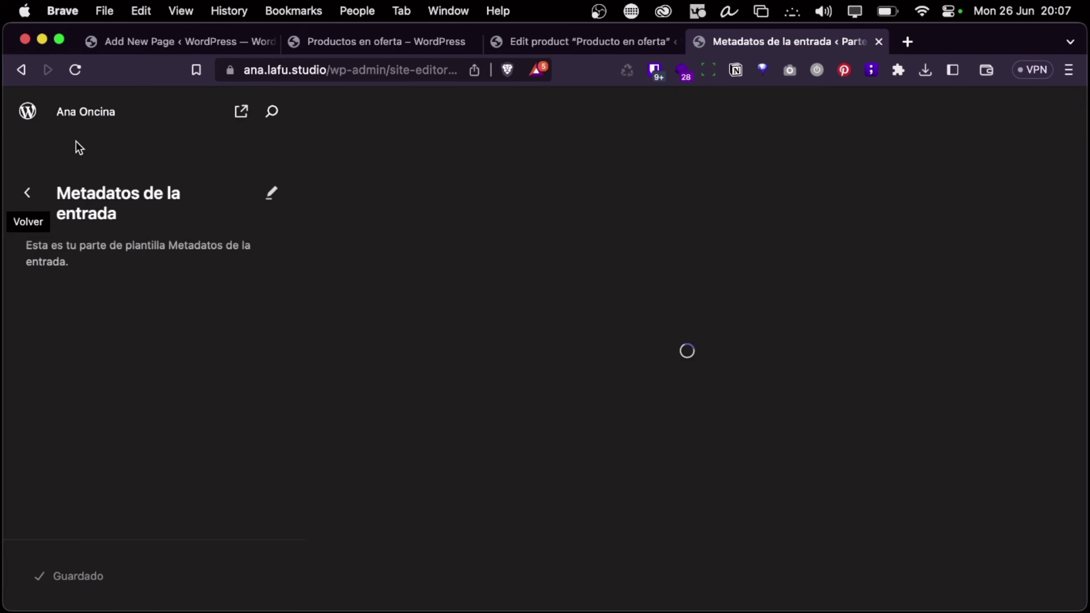
Preview the Cabecera header template part, then back out to the main design menu
{"action": "left_click", "coordinate": [27, 193]}
{"action": "scroll", "coordinate": [203, 328], "scroll_direction": "down", "scroll_amount": 3}
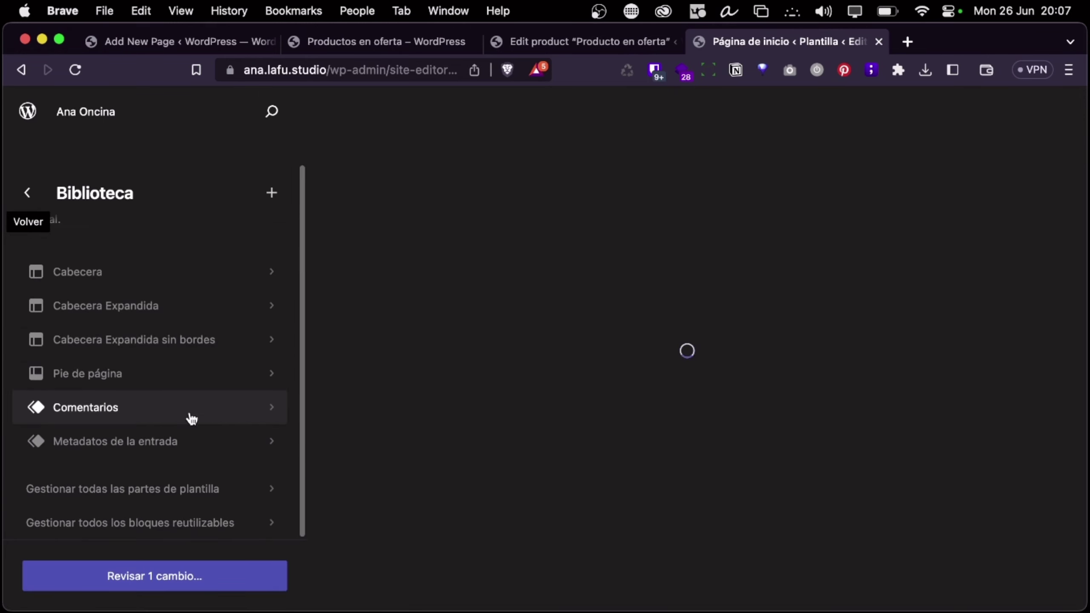
{"action": "left_click", "coordinate": [143, 278]}
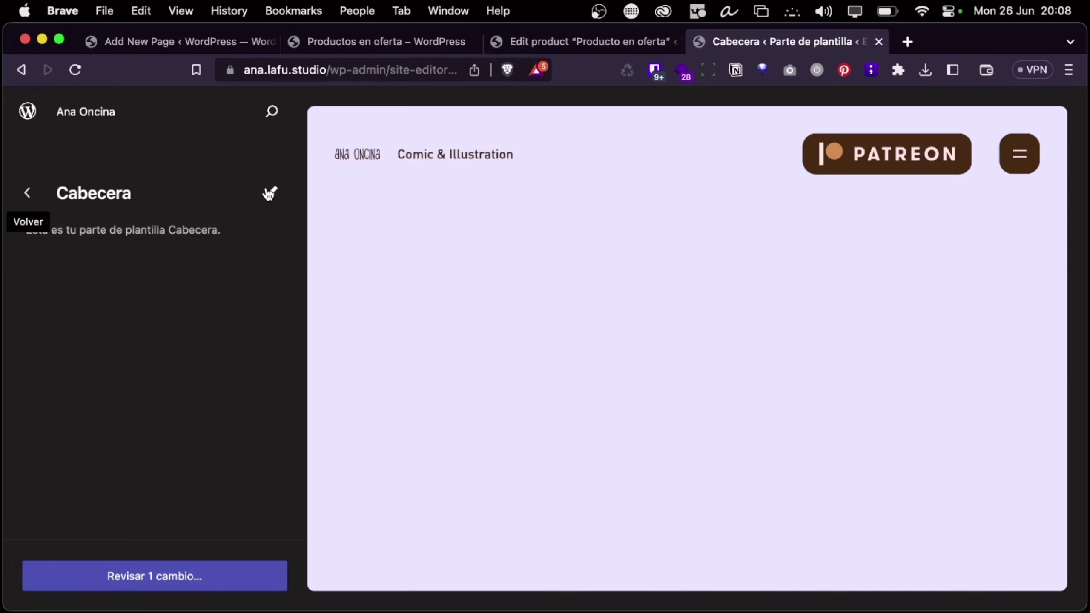
{"action": "left_click", "coordinate": [270, 193]}
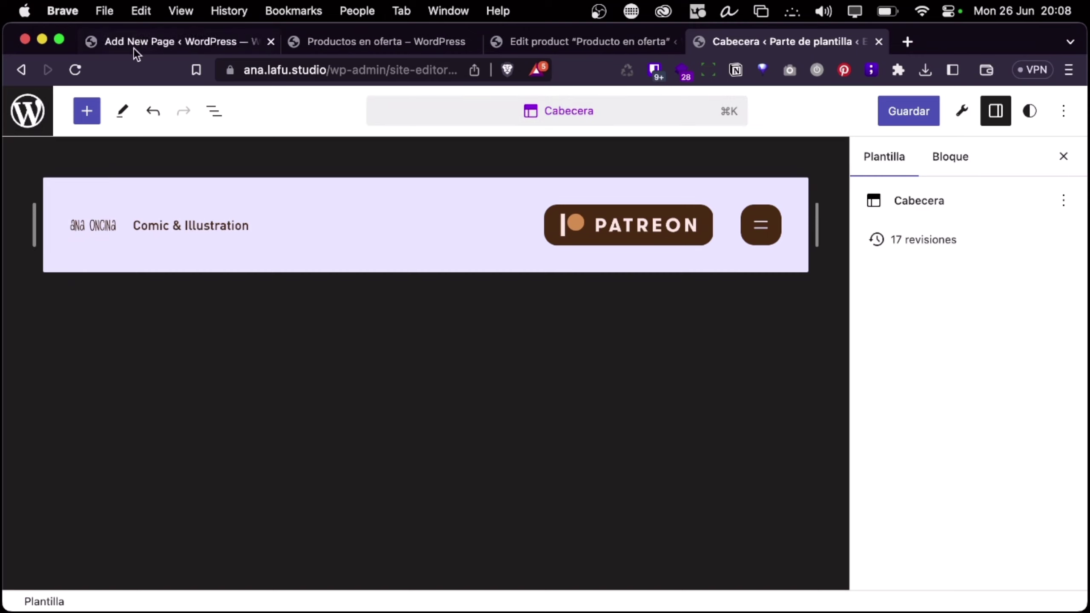
{"action": "left_click", "coordinate": [38, 119]}
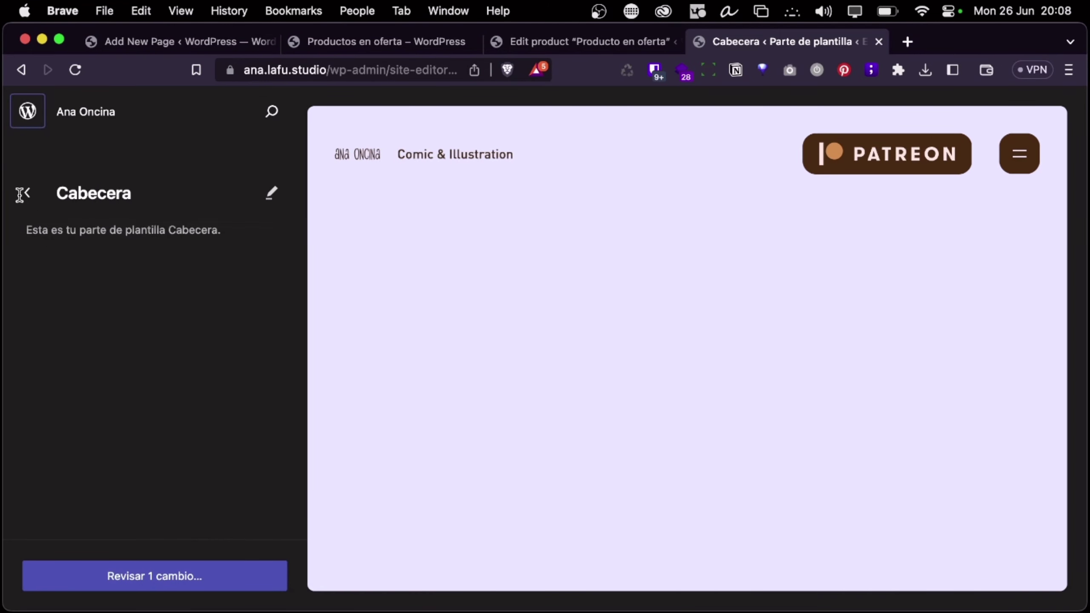
{"action": "left_click", "coordinate": [27, 193]}
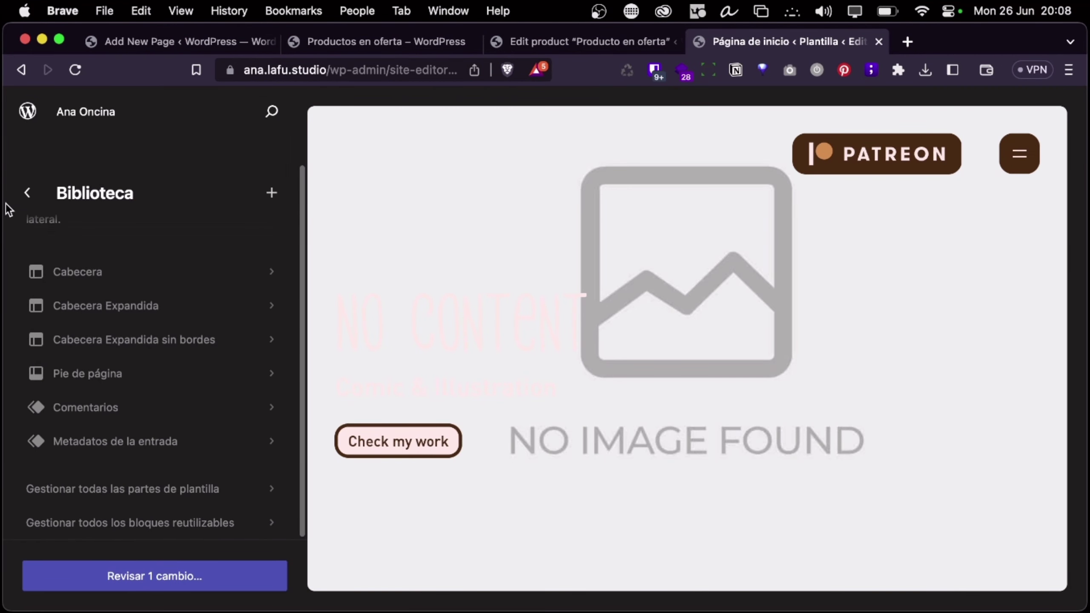
{"action": "left_click", "coordinate": [25, 192]}
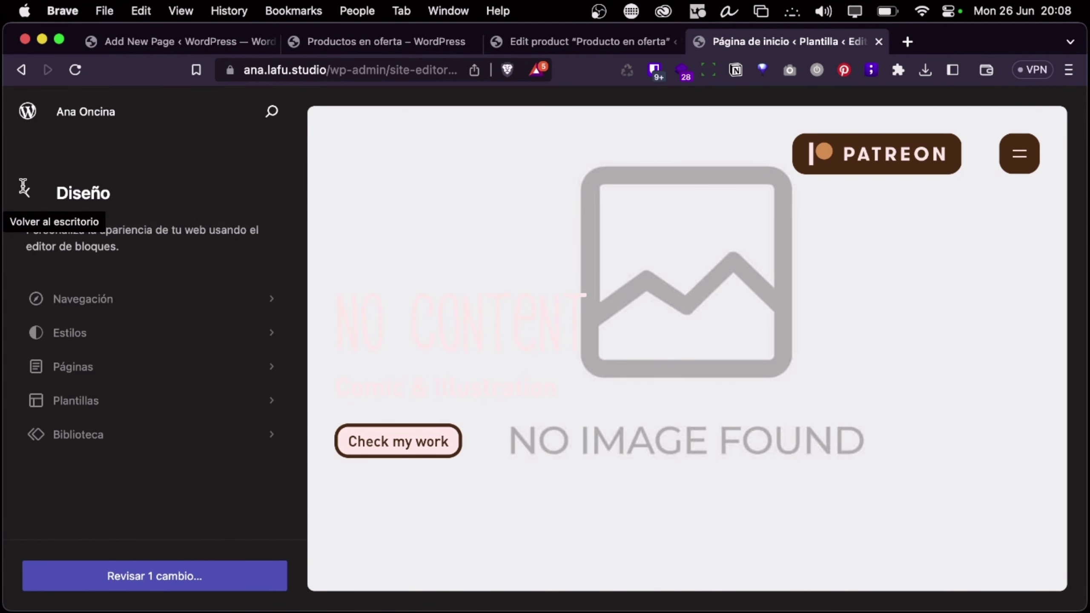
Reopen Cabecera from the template parts library in the full block editor
{"action": "left_click", "coordinate": [110, 435]}
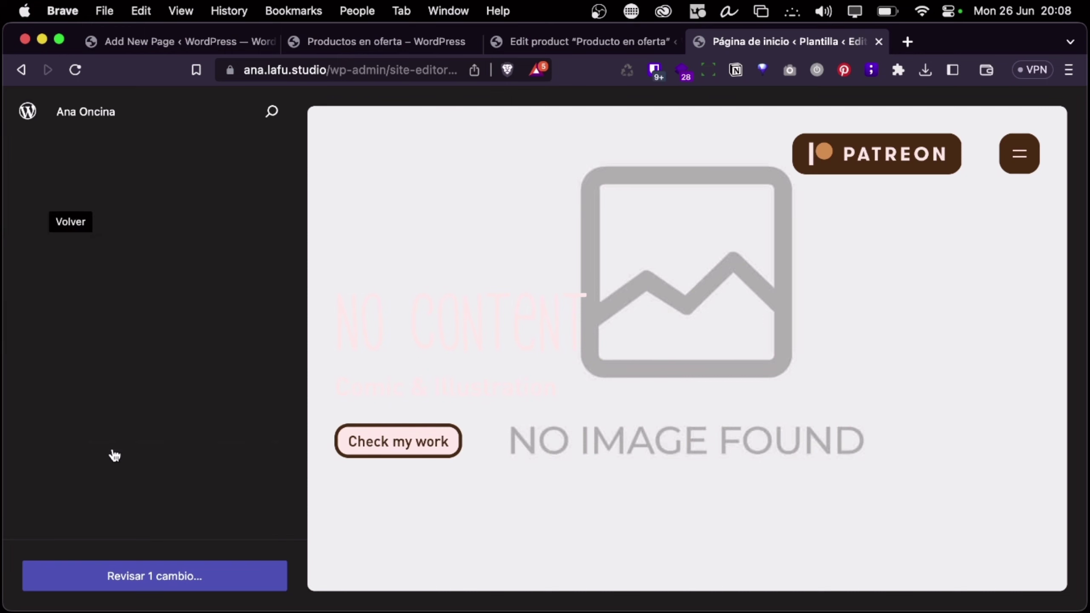
{"action": "left_click", "coordinate": [166, 446]}
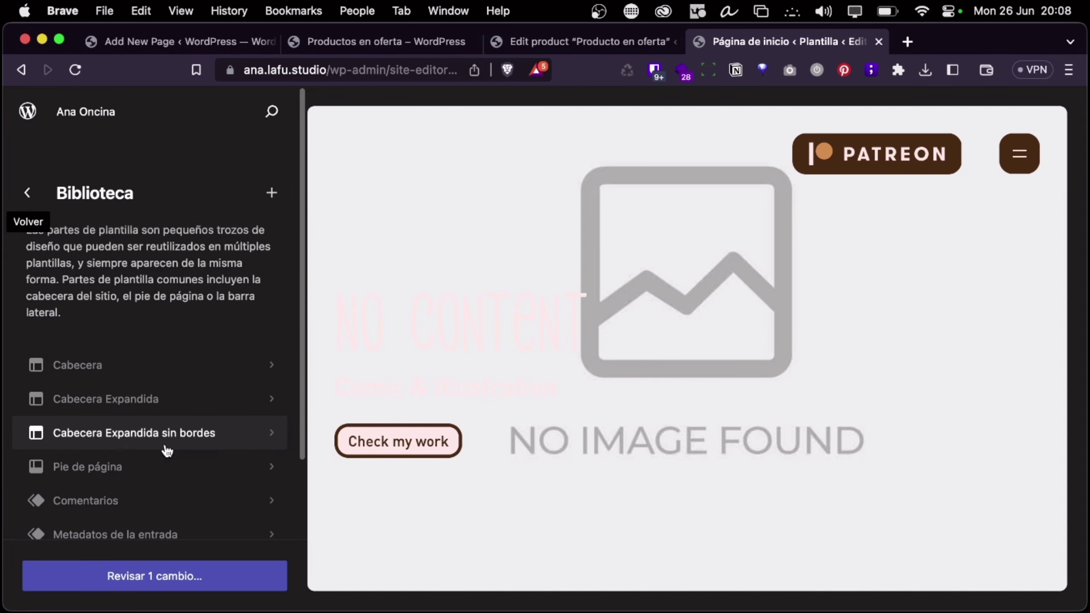
{"action": "left_click", "coordinate": [99, 373]}
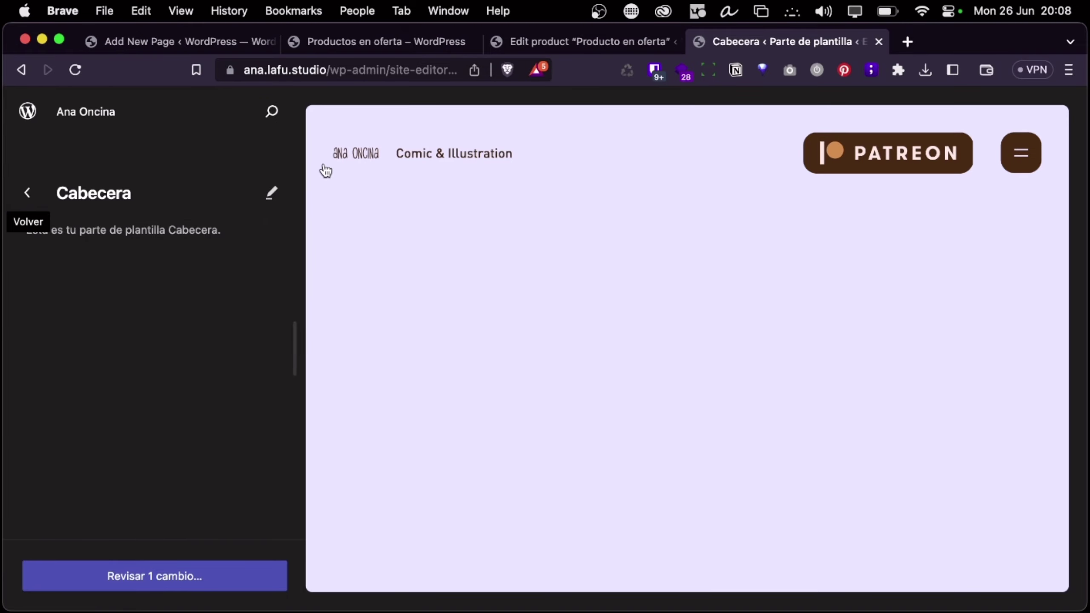
{"action": "key", "text": "ctrl+Left"}
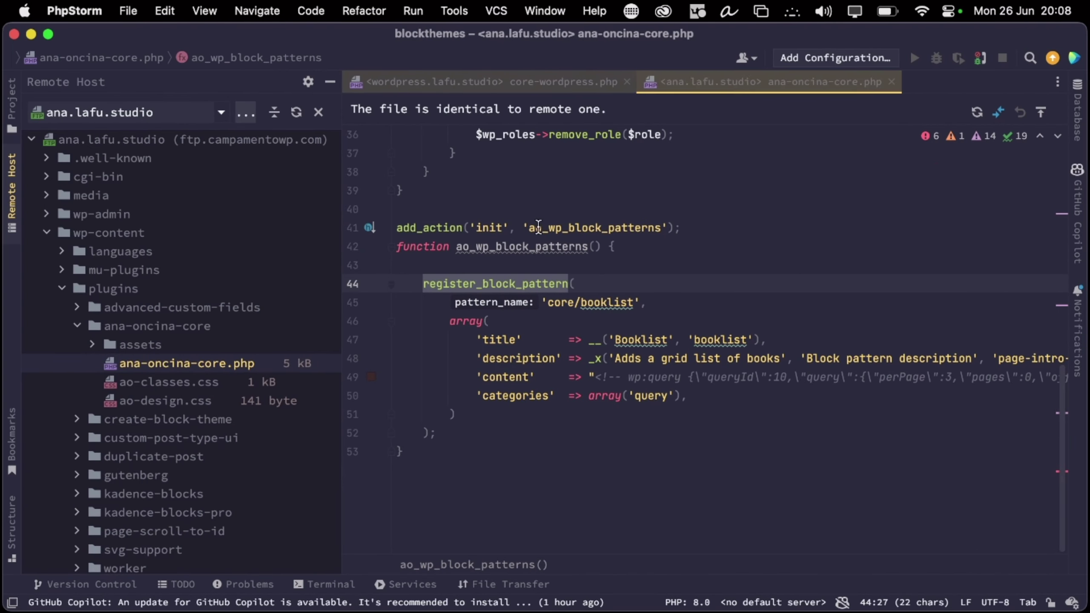
{"action": "key", "text": "ctrl+Right"}
{"action": "left_click", "coordinate": [534, 157]}
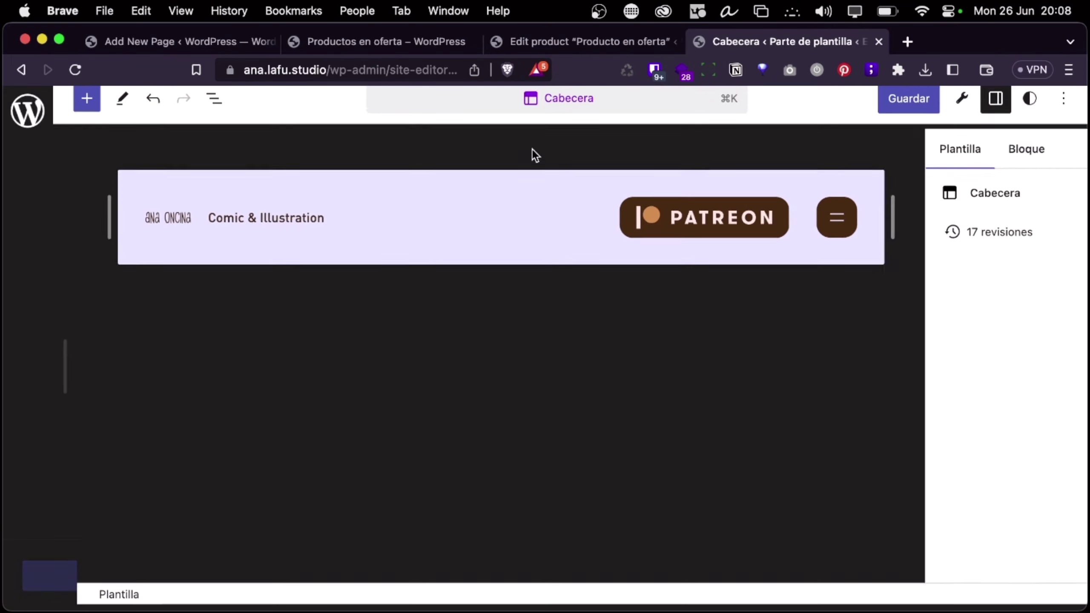
Switch Cabecera to the code editor and copy all of its block markup
{"action": "left_click", "coordinate": [1064, 112]}
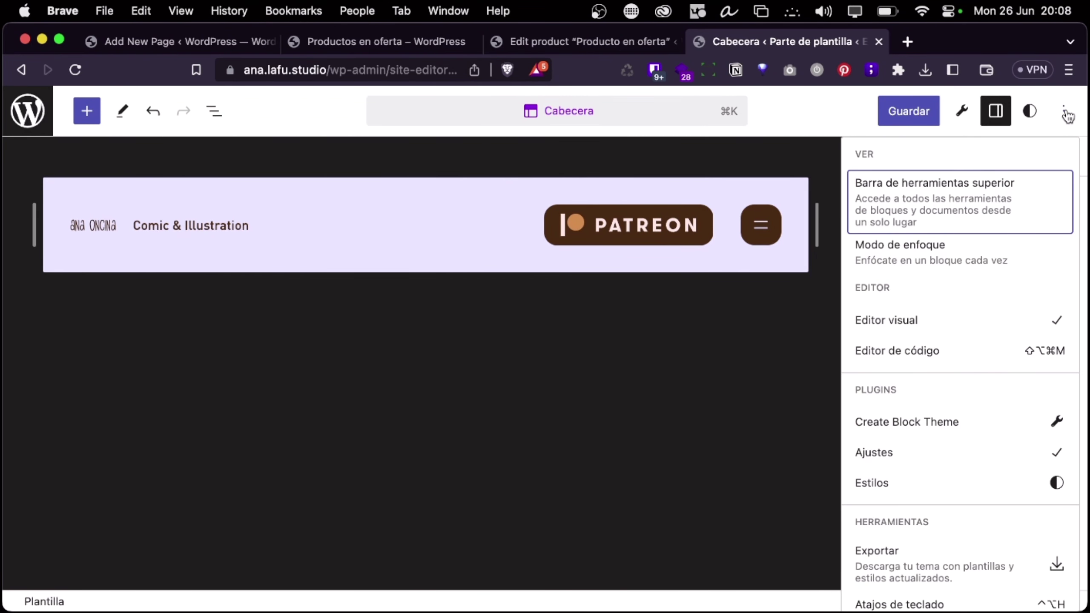
{"action": "left_click", "coordinate": [901, 351]}
{"action": "left_click", "coordinate": [400, 356]}
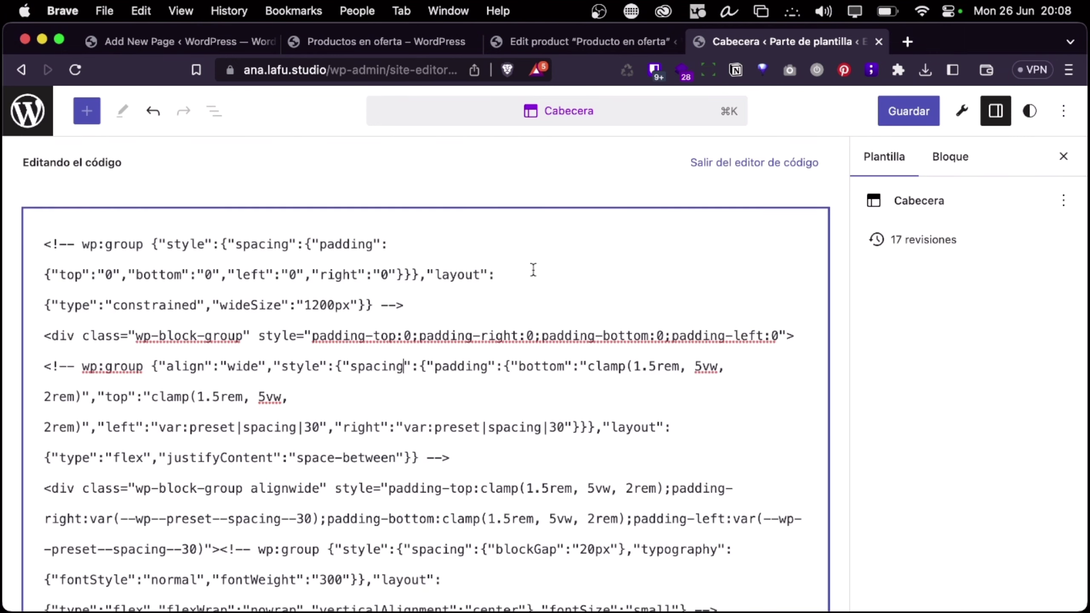
{"action": "key", "text": "super+a"}
{"action": "key", "text": "super+c"}
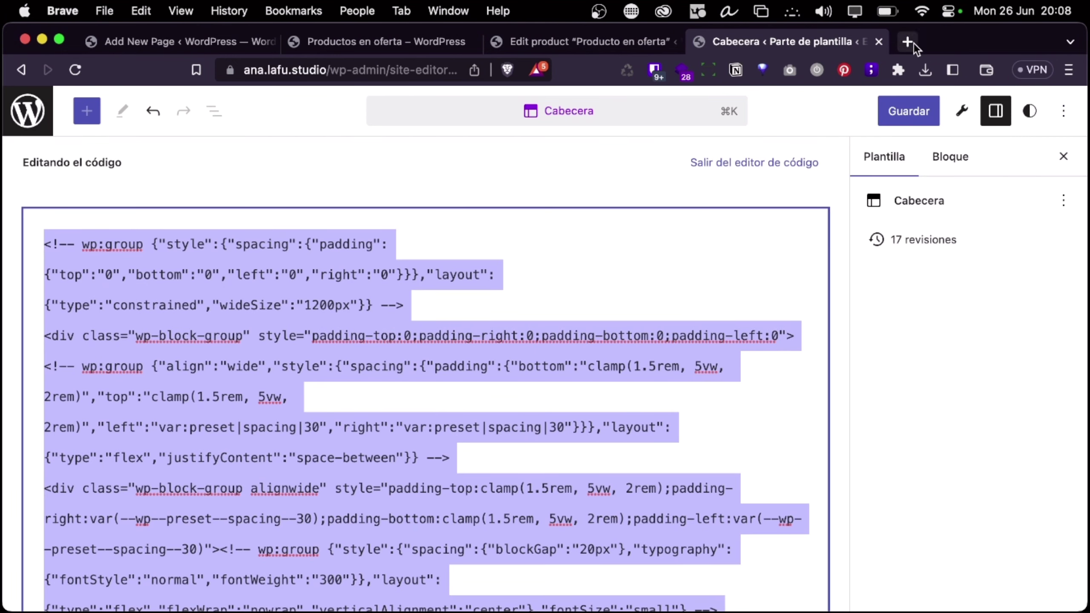
{"action": "left_click", "coordinate": [913, 41]}
Escape the pasted Cabecera markup on jsonformatter's JSON Escape page and select the output
{"action": "type", "text": "json"}
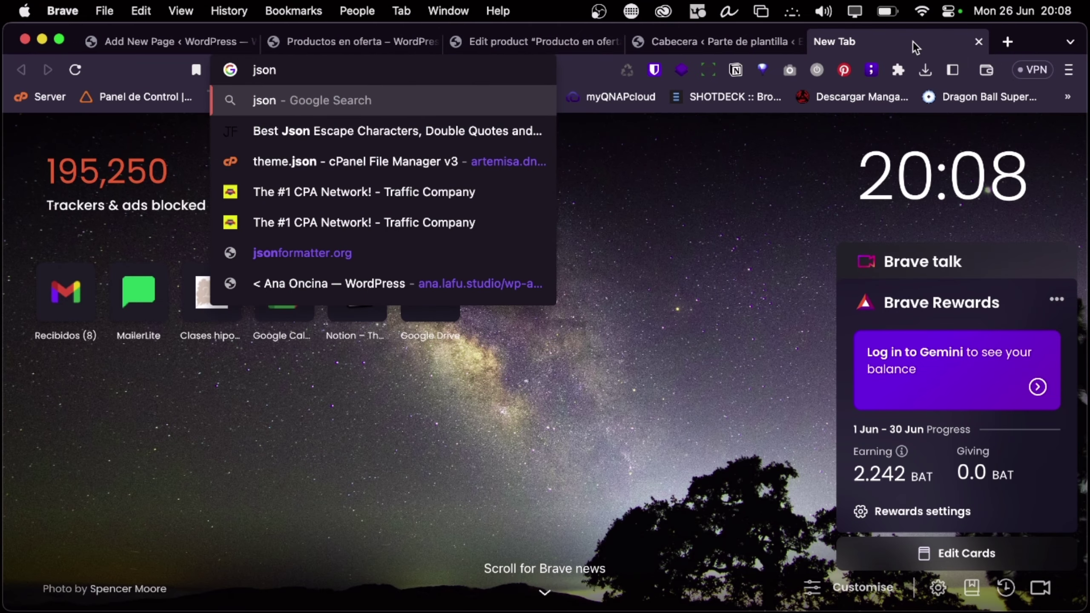
{"action": "key", "text": "Down"}
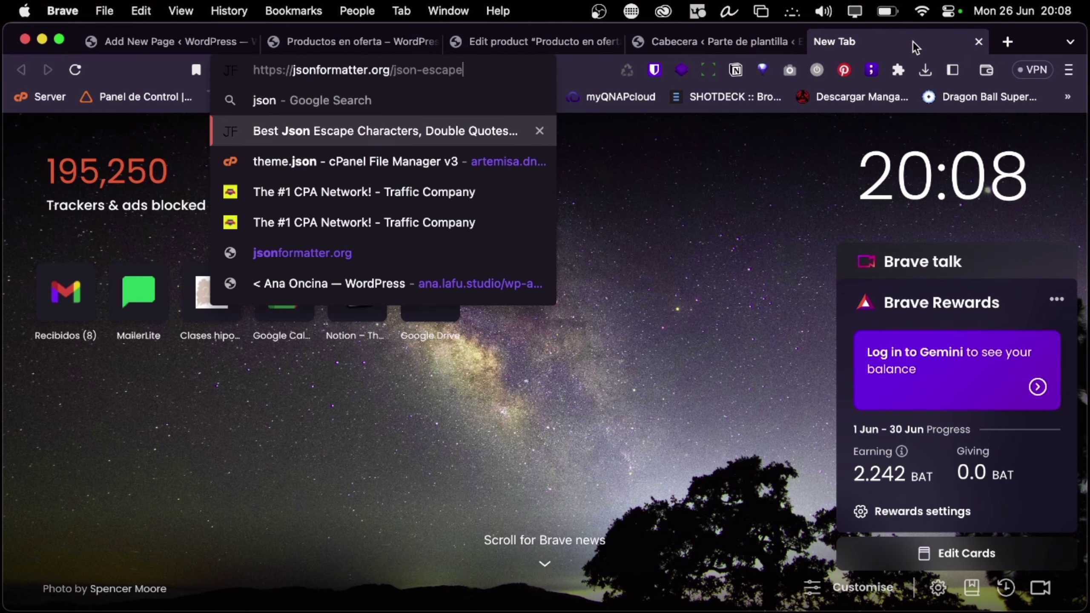
{"action": "key", "text": "Return"}
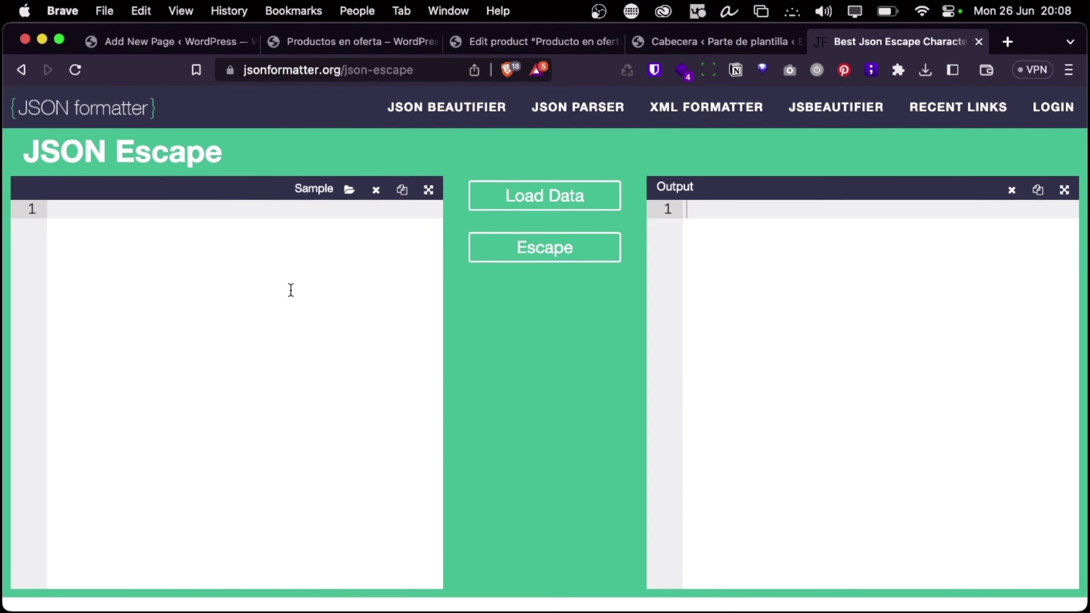
{"action": "key", "text": "super+v"}
{"action": "left_click", "coordinate": [545, 248]}
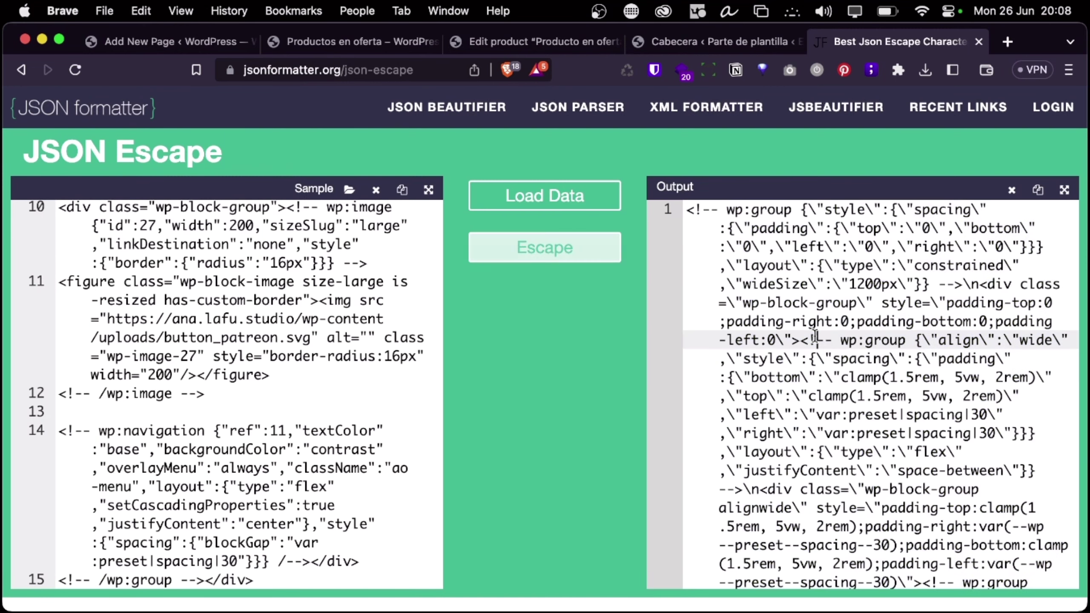
{"action": "left_click", "coordinate": [815, 335]}
{"action": "key", "text": "super+a"}
{"action": "key", "text": "super+Tab"}
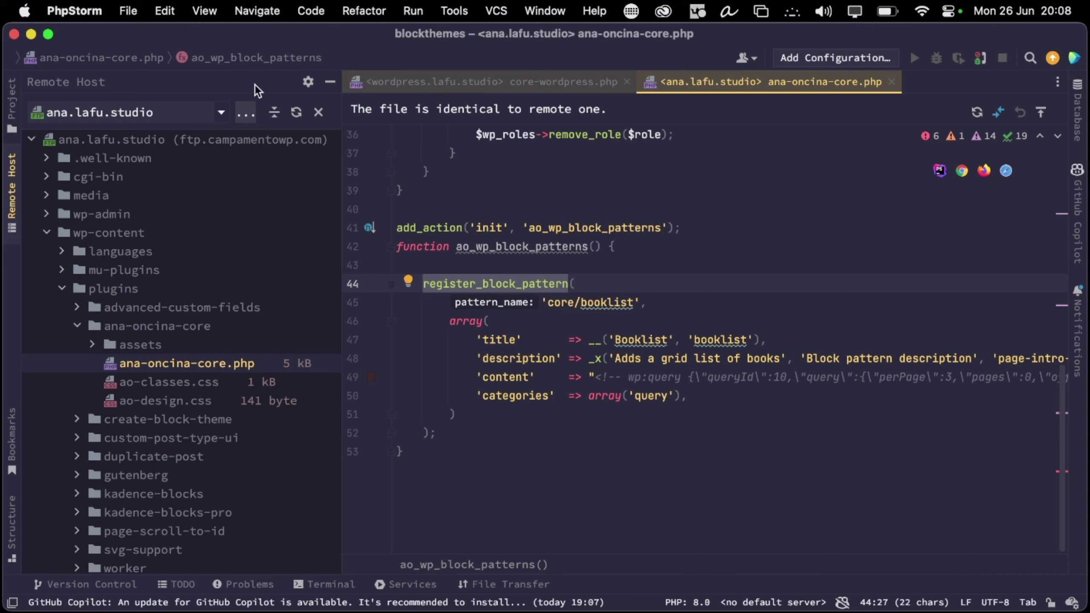
Duplicate the booklist register_block_pattern call directly below the original
{"action": "left_click", "coordinate": [406, 450]}
{"action": "key", "text": "Return"}
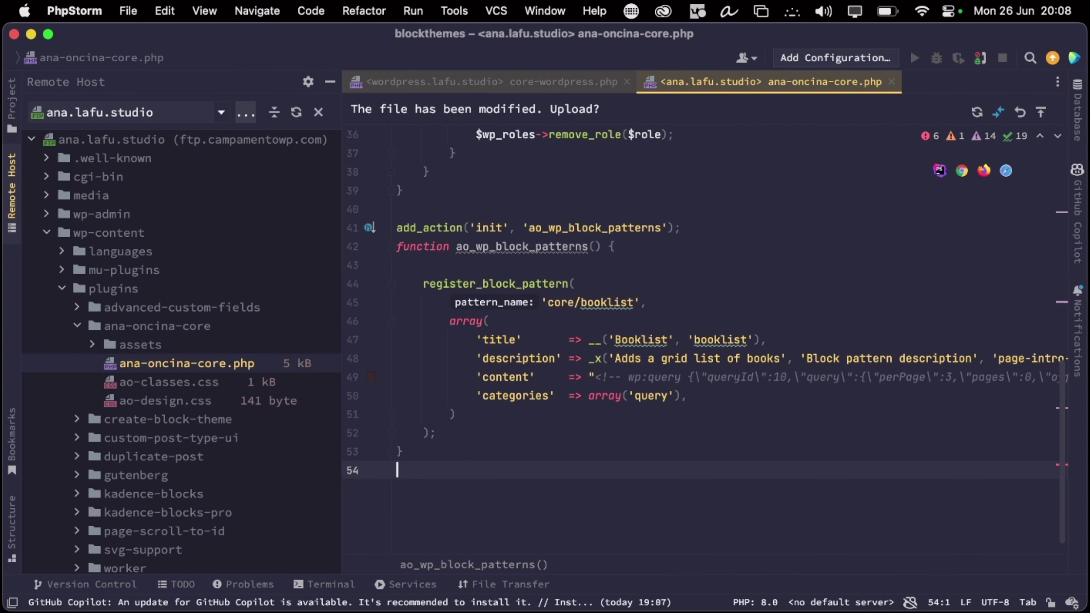
{"action": "left_click_drag", "start_coordinate": [406, 452], "coordinate": [360, 227]}
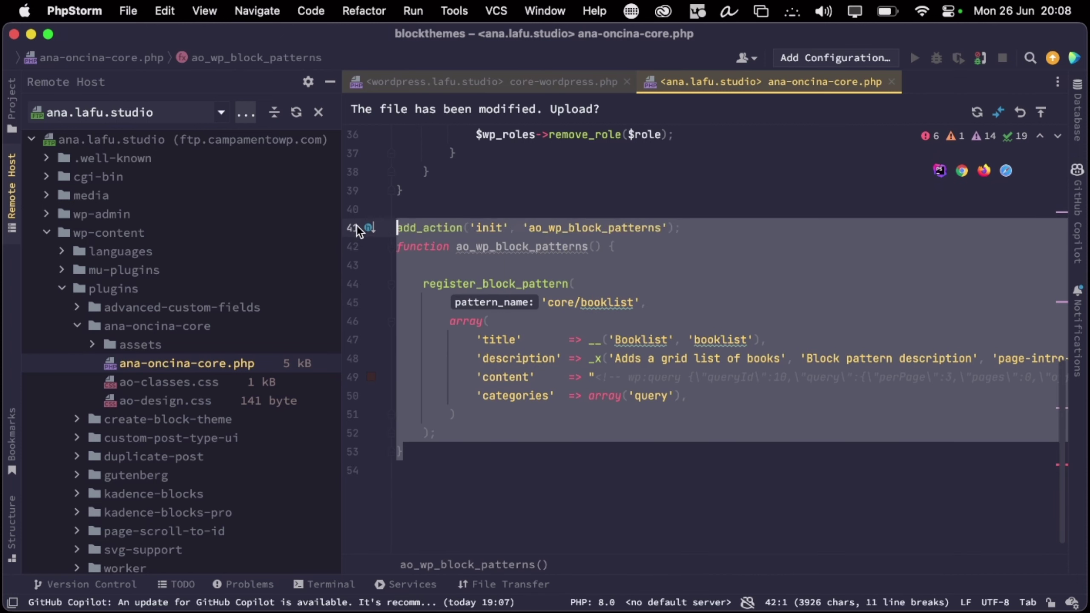
{"action": "left_click", "coordinate": [416, 459]}
{"action": "left_click_drag", "start_coordinate": [416, 460], "coordinate": [468, 363]}
{"action": "left_click", "coordinate": [423, 284]}
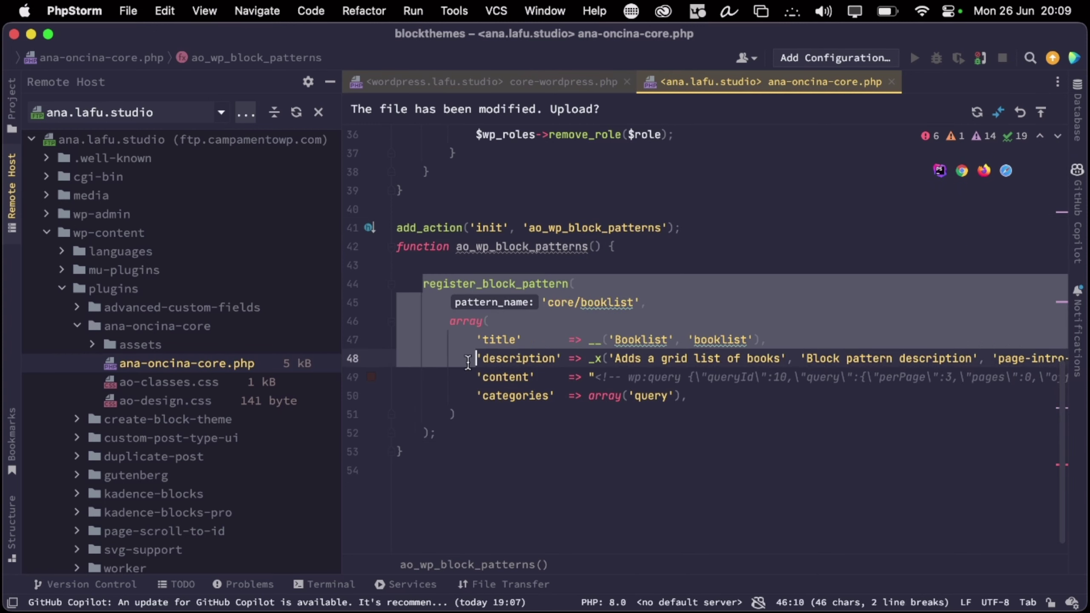
{"action": "left_click", "coordinate": [459, 429]}
{"action": "key", "text": "Return"}
{"action": "key", "text": "Return"}
{"action": "key", "text": "cmd+v"}
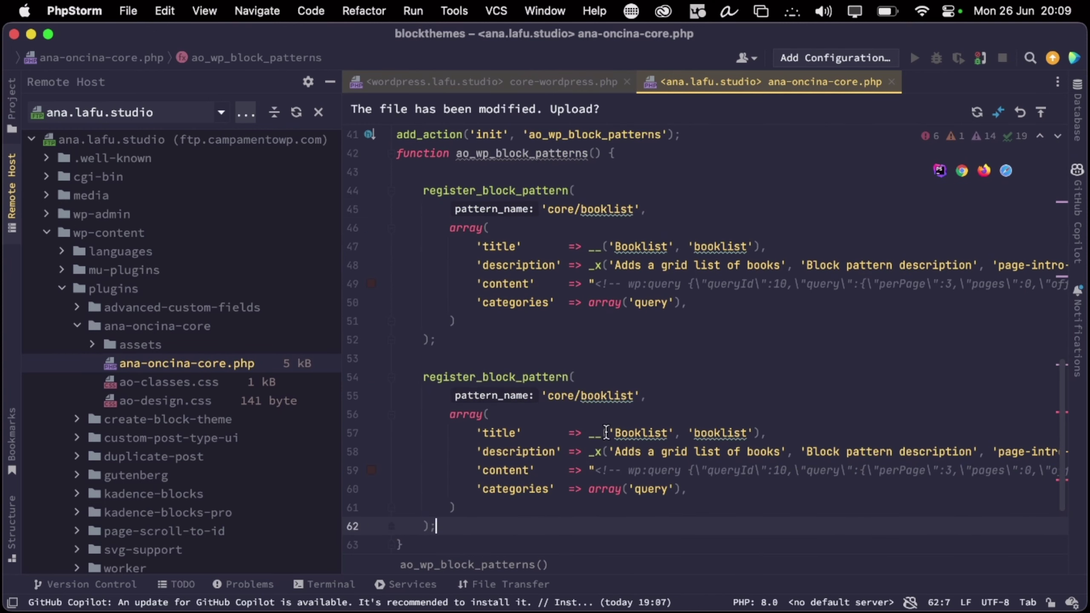
Rename the copied pattern to 'core/cabecera_fla'
{"action": "double_click", "coordinate": [593, 403]}
{"action": "type", "text": "cabc"}
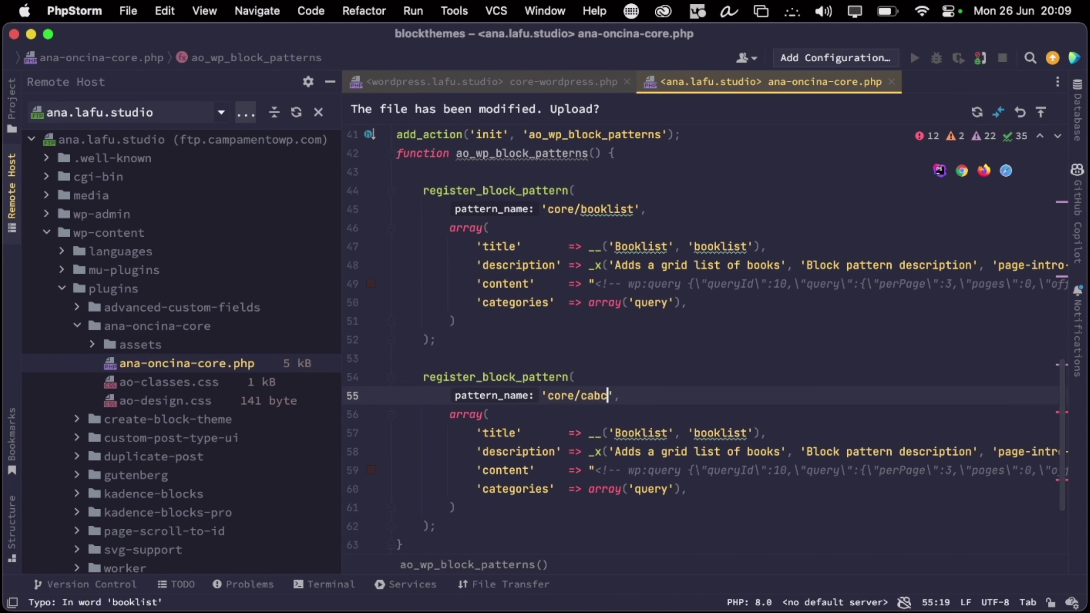
{"action": "type", "text": "er"}
{"action": "key", "text": "BackSpace"}
{"action": "key", "text": "BackSpace"}
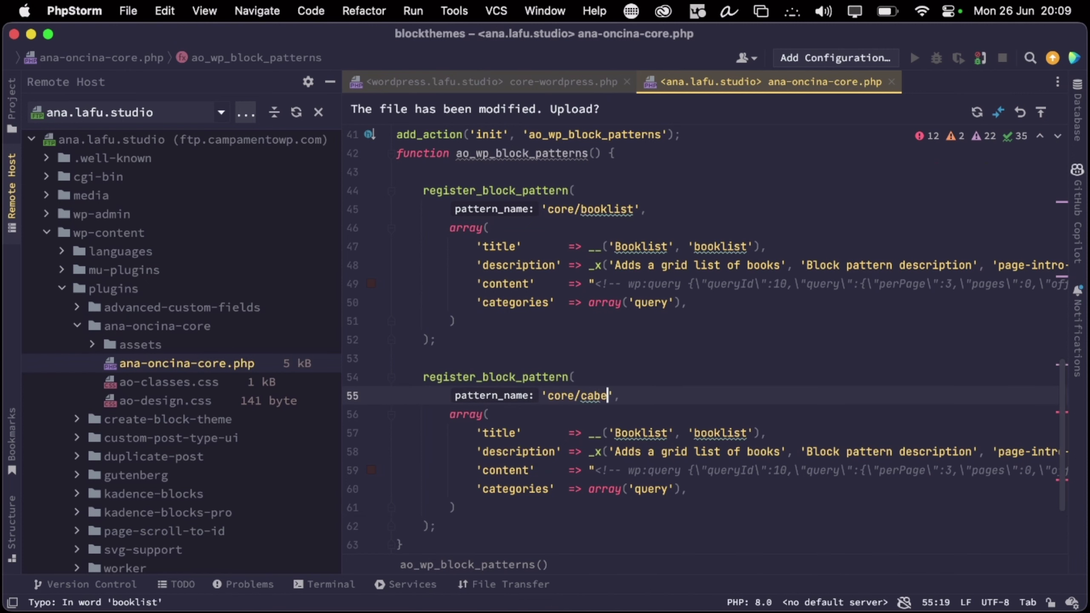
{"action": "type", "text": "era_fla"}
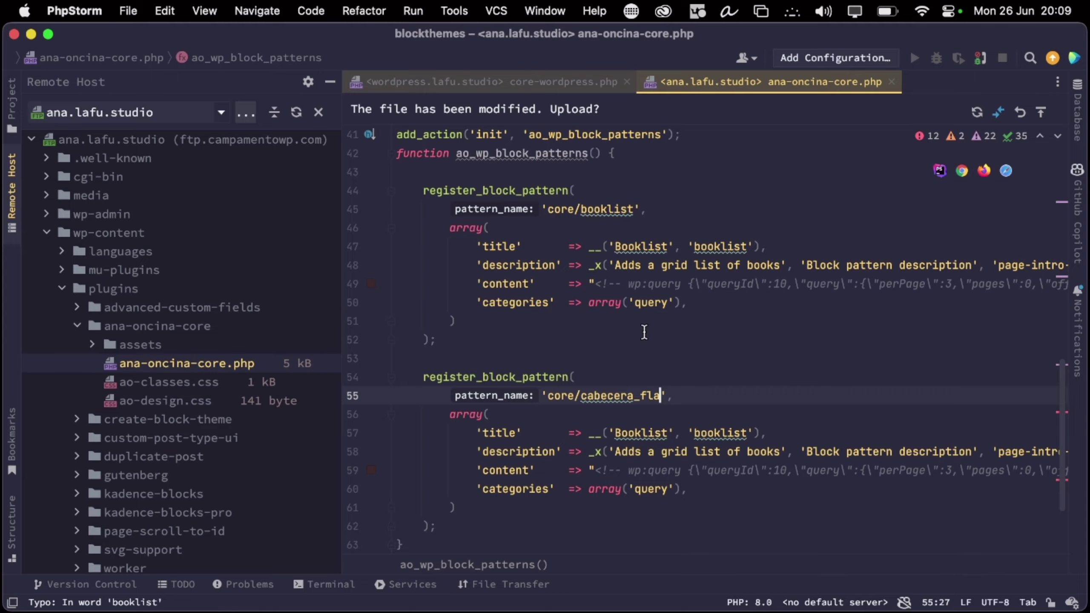
{"action": "key", "text": "ctrl+Right"}
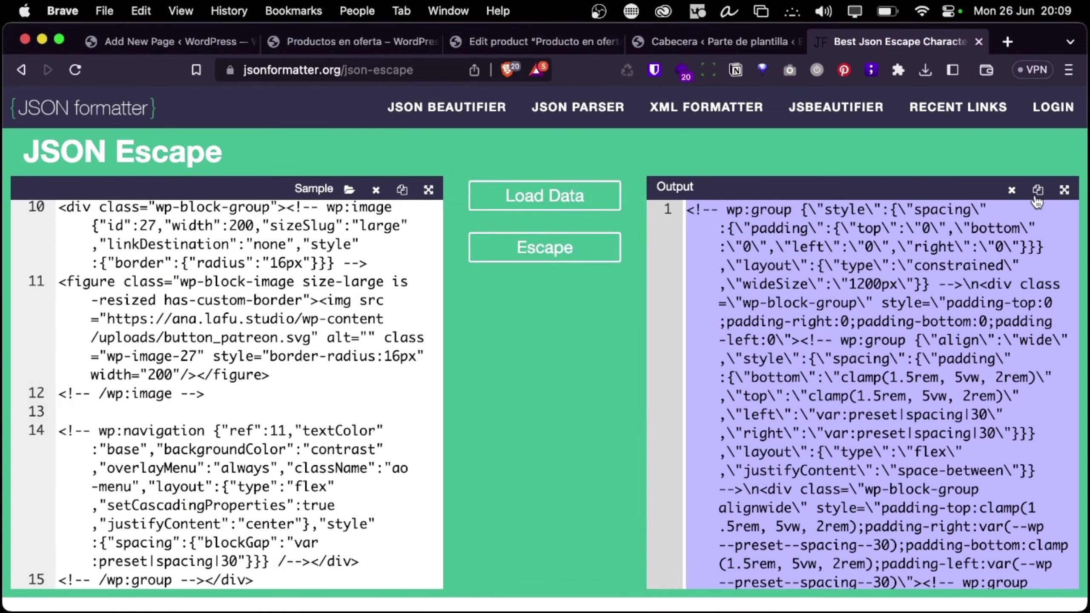
{"action": "key", "text": "ctrl+Left"}
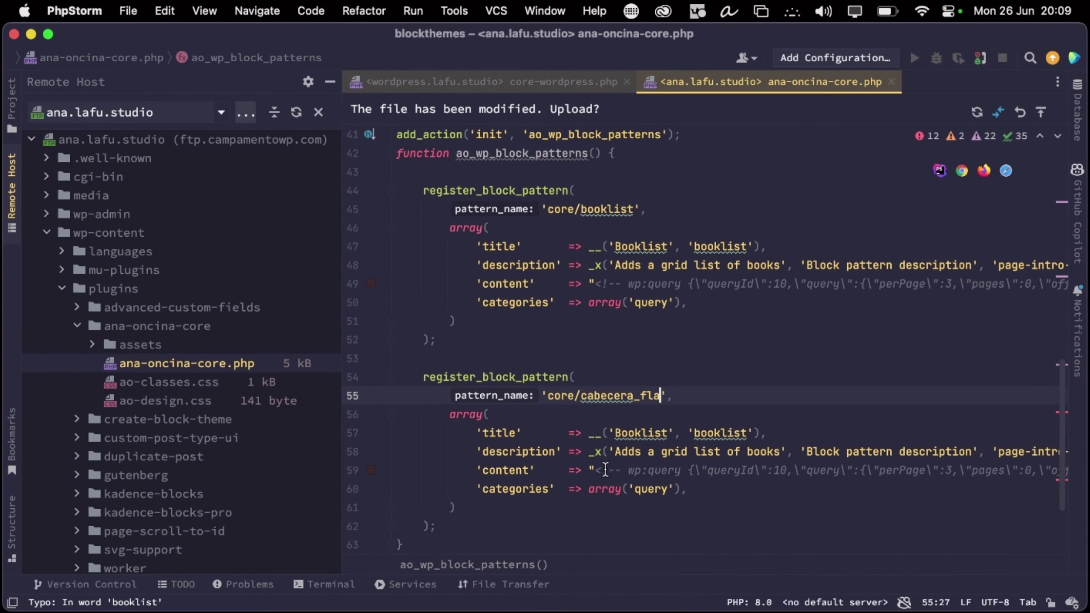
{"action": "left_click", "coordinate": [308, 11]}
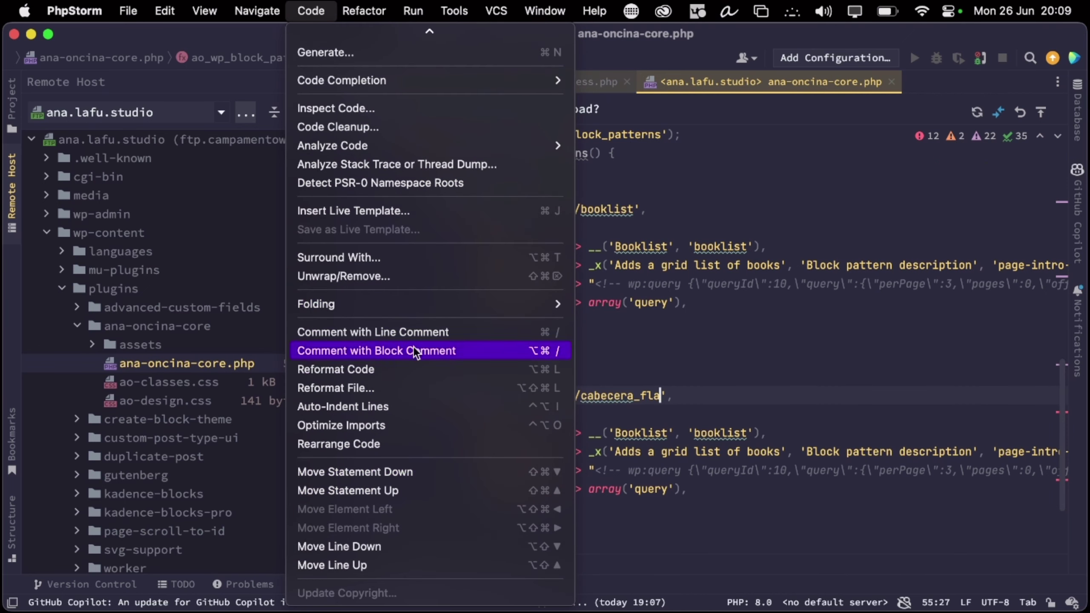
{"action": "mouse_move", "coordinate": [222, 5]}
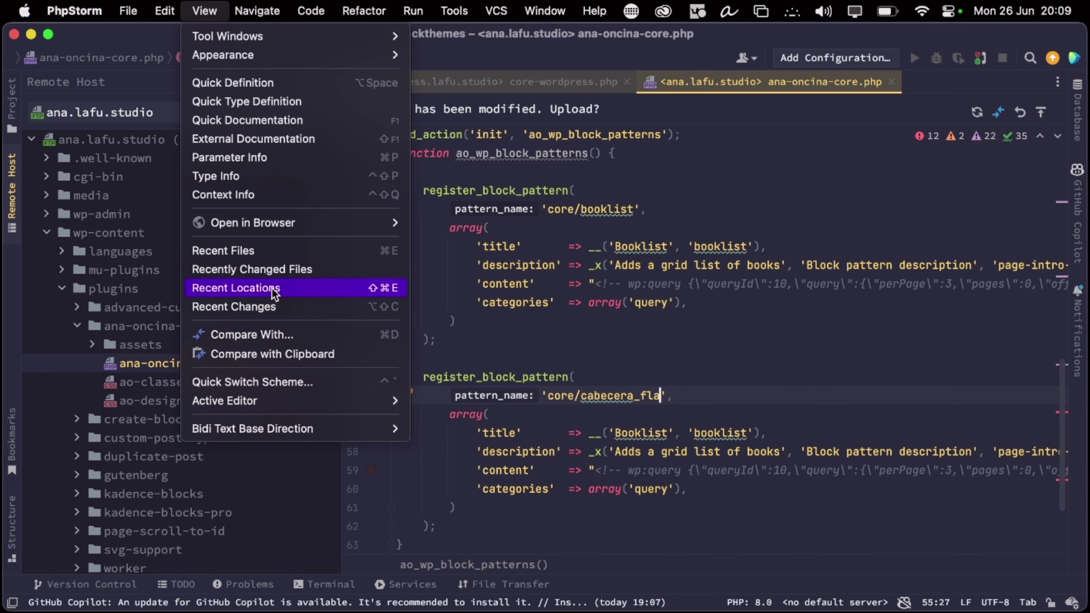
{"action": "key", "text": "Escape"}
{"action": "left_click", "coordinate": [601, 11]}
{"action": "mouse_move", "coordinate": [557, 14]}
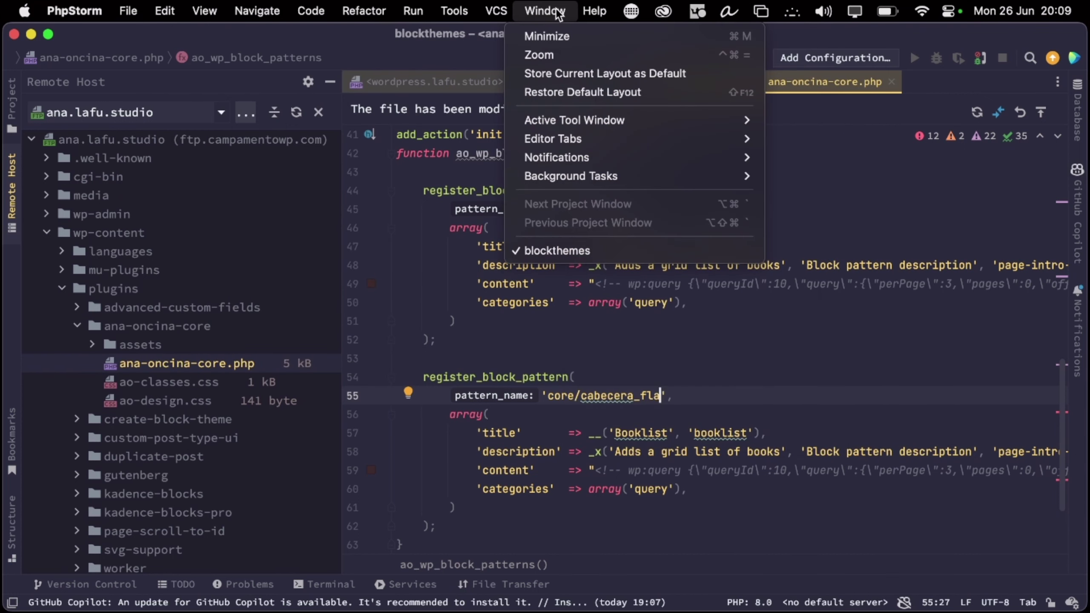
{"action": "mouse_move", "coordinate": [603, 12]}
{"action": "type", "text": "soft"}
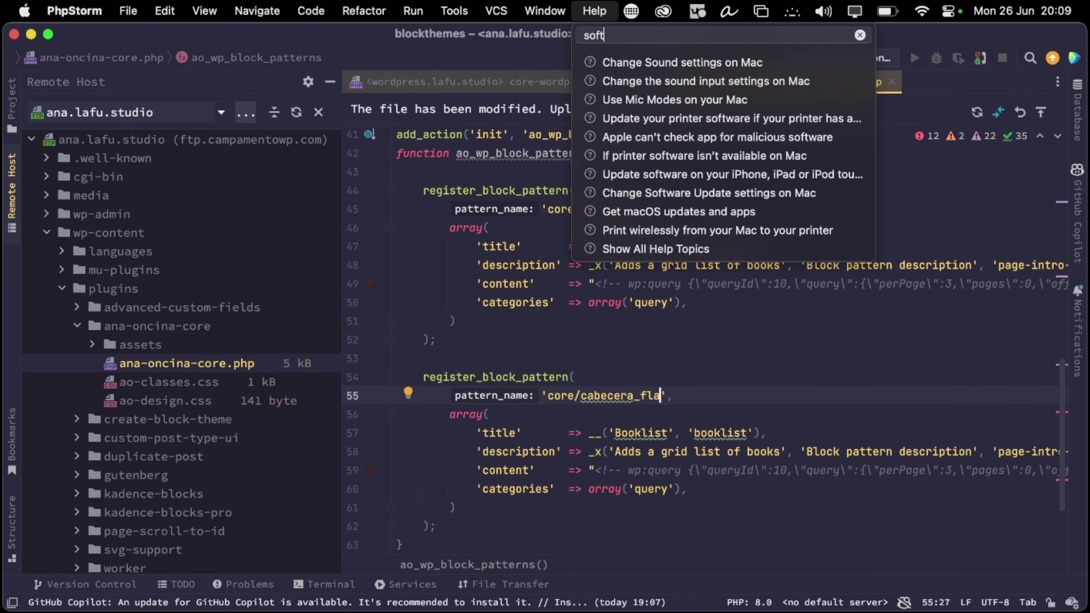
{"action": "type", "text": "-wrap"}
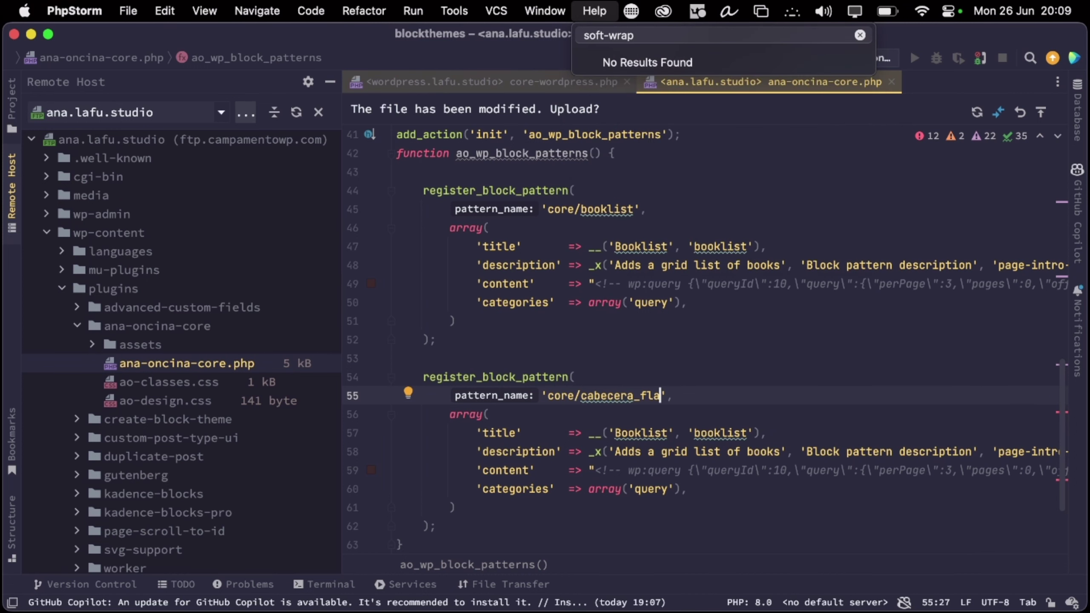
{"action": "key", "text": "BackSpace"}
{"action": "key", "text": "BackSpace"}
{"action": "key", "text": "BackSpace"}
{"action": "key", "text": "BackSpace"}
{"action": "key", "text": "BackSpace"}
{"action": "key", "text": "BackSpace"}
{"action": "key", "text": "BackSpace"}
{"action": "key", "text": "BackSpace"}
{"action": "key", "text": "BackSpace"}
{"action": "type", "text": "wr"}
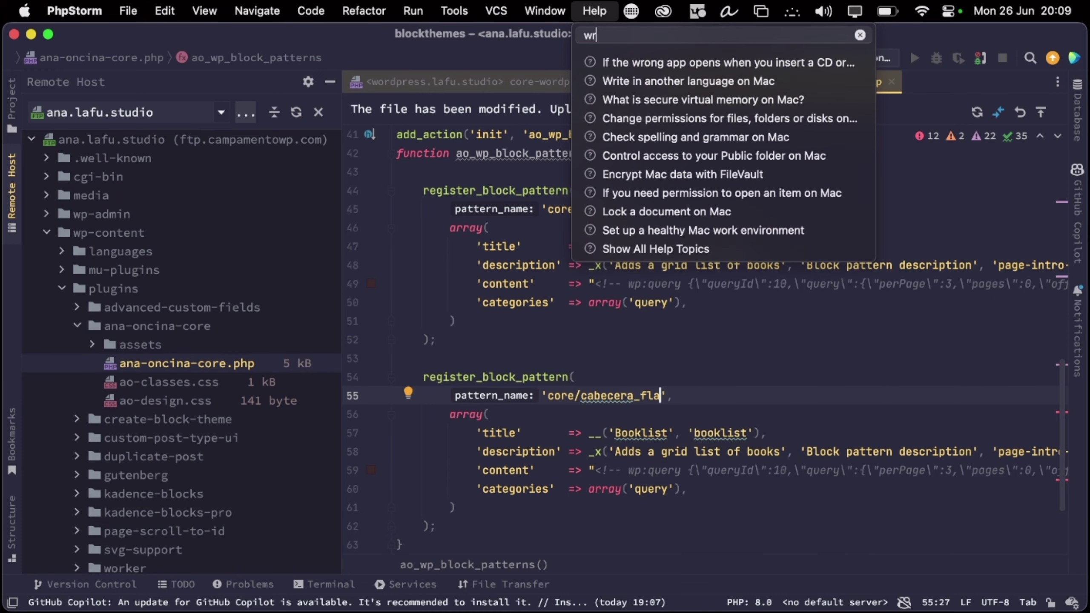
{"action": "type", "text": "ap"}
{"action": "key", "text": "BackSpace"}
{"action": "key", "text": "BackSpace"}
{"action": "key", "text": "BackSpace"}
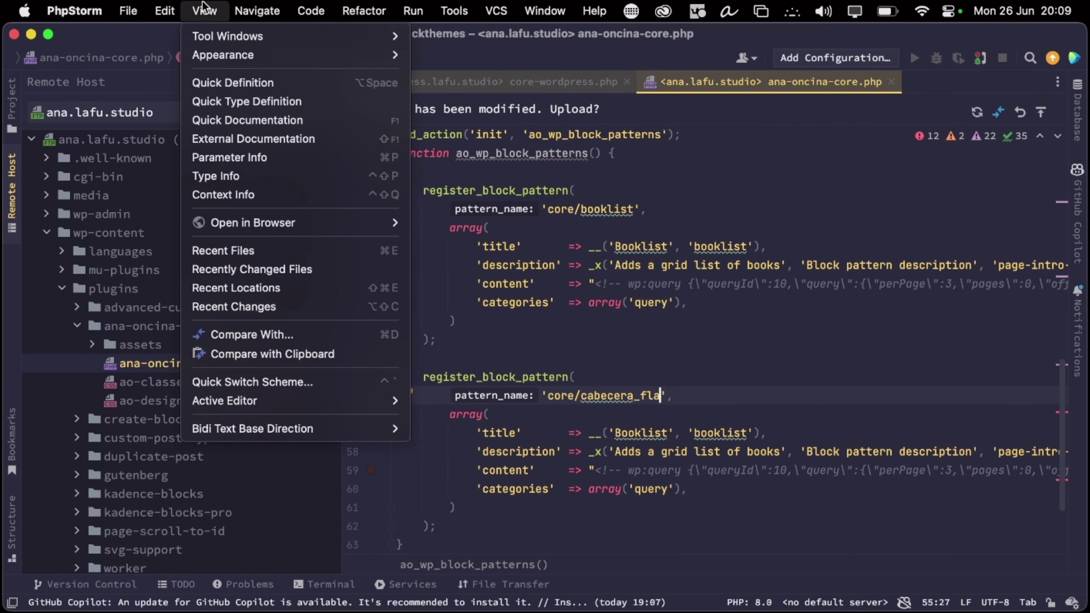
{"action": "mouse_move", "coordinate": [165, 11]}
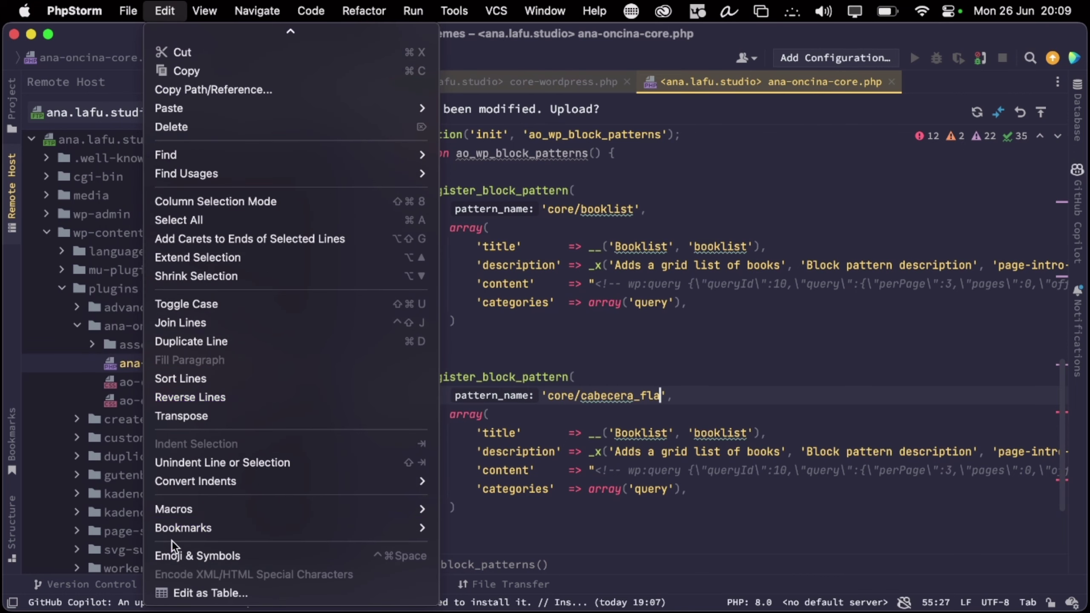
{"action": "mouse_move", "coordinate": [203, 8]}
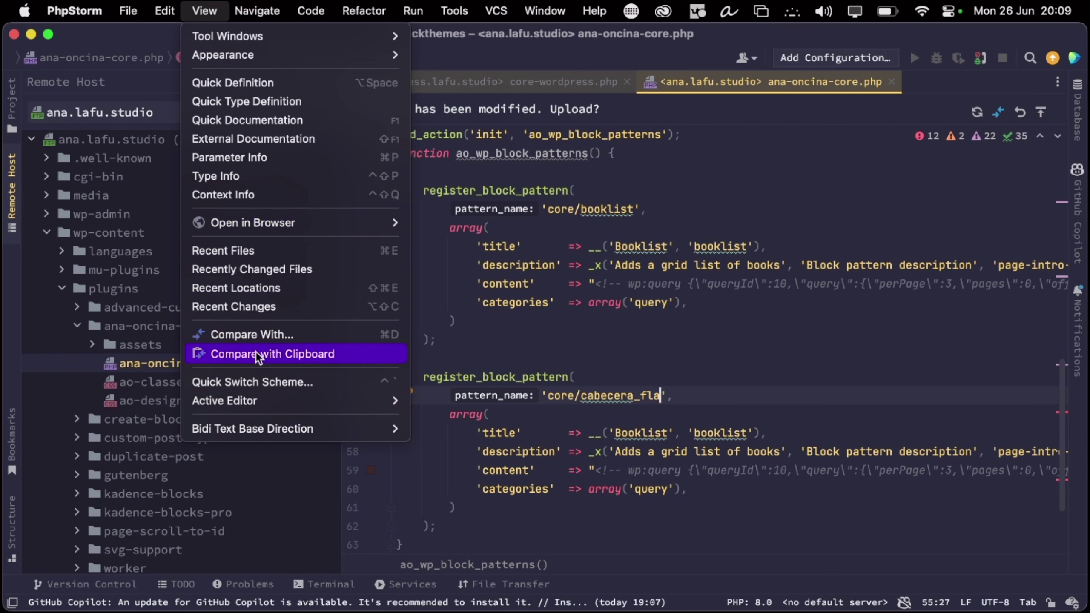
{"action": "mouse_move", "coordinate": [268, 12]}
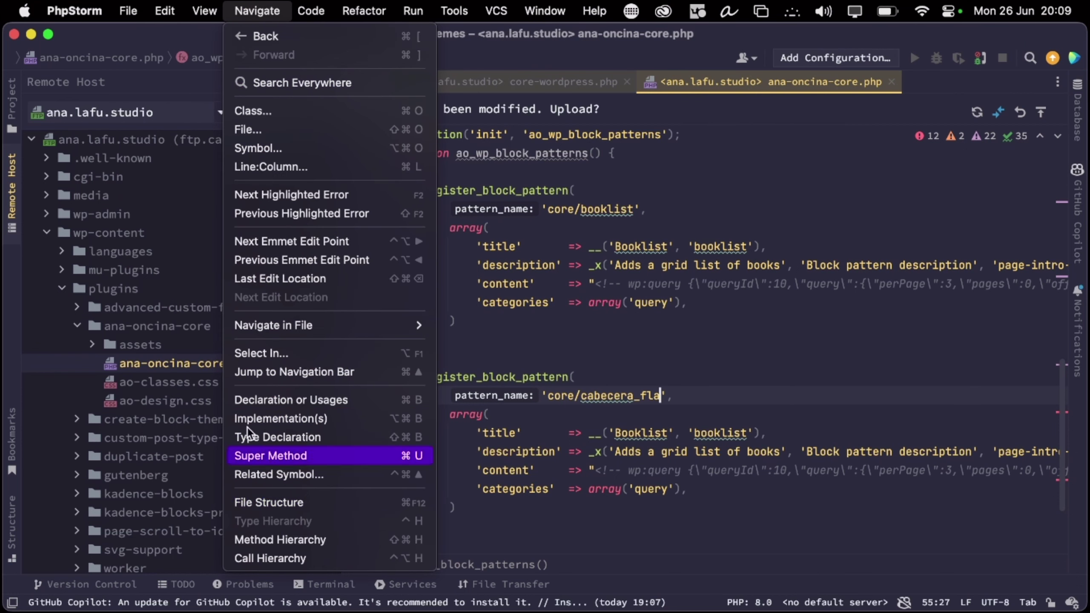
{"action": "mouse_move", "coordinate": [310, 11]}
{"action": "scroll", "coordinate": [370, 456], "scroll_direction": "down", "scroll_amount": 1}
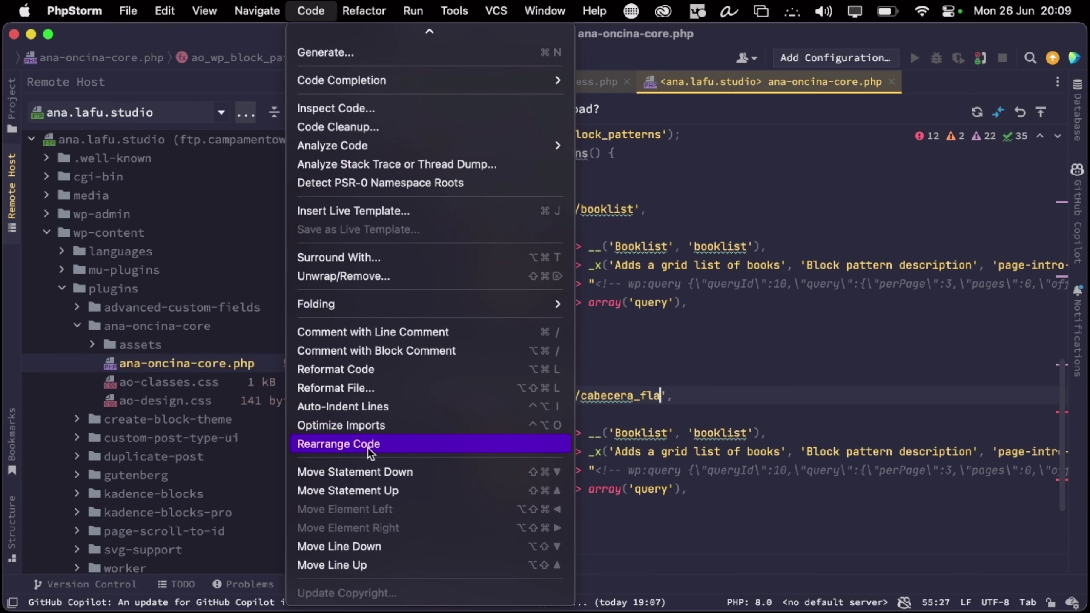
{"action": "left_click", "coordinate": [681, 307]}
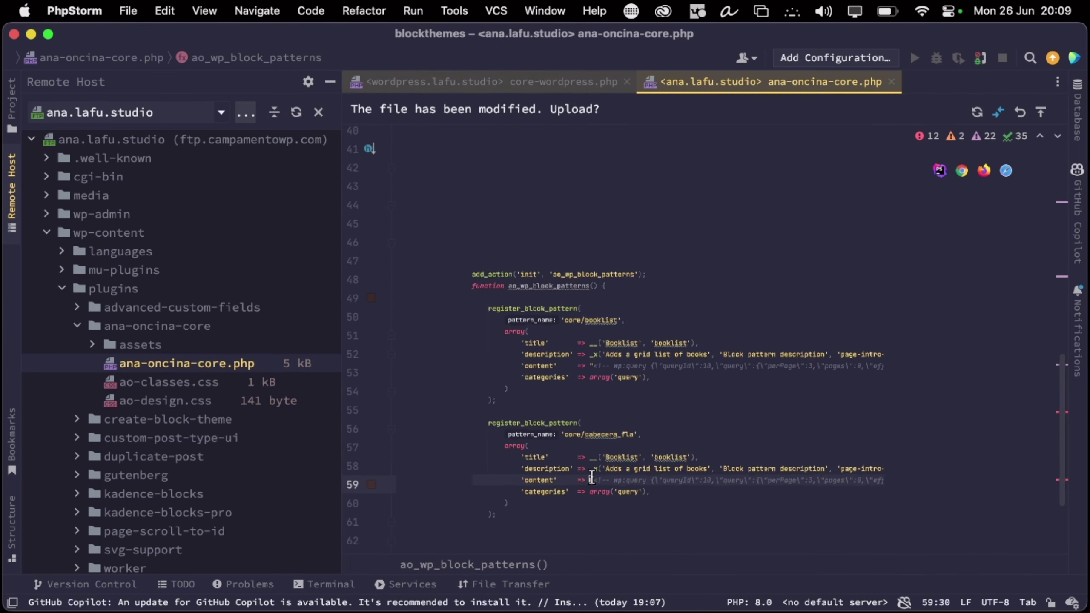
Select the second pattern's old booklist content string
{"action": "left_click_drag", "start_coordinate": [594, 483], "coordinate": [934, 482]}
{"action": "left_click", "coordinate": [935, 484]}
{"action": "left_click", "coordinate": [626, 518]}
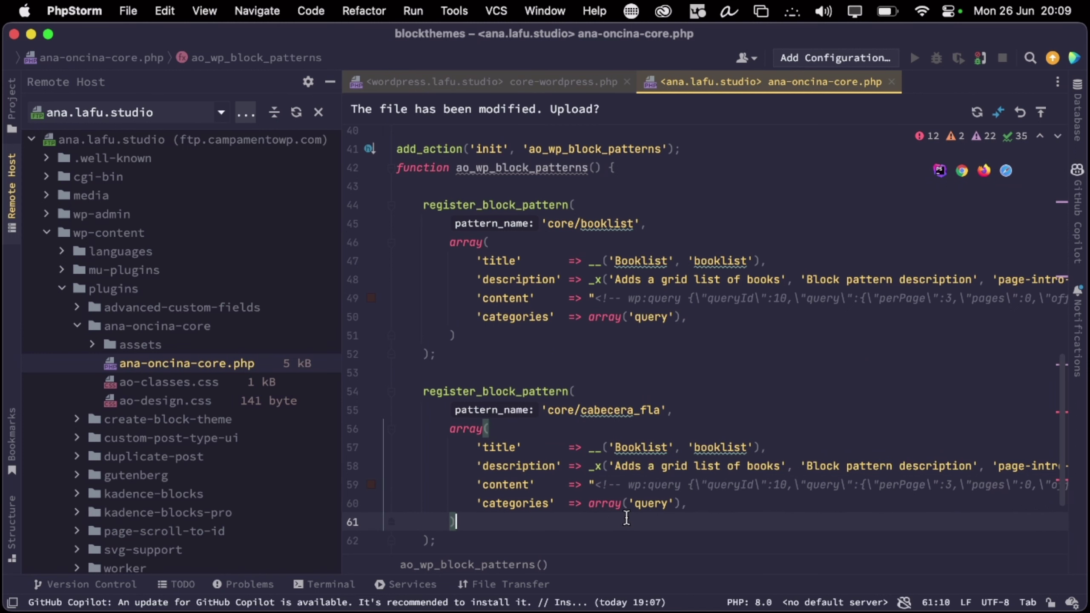
{"action": "left_click_drag", "start_coordinate": [584, 485], "coordinate": [1003, 495]}
{"action": "left_click", "coordinate": [589, 484]}
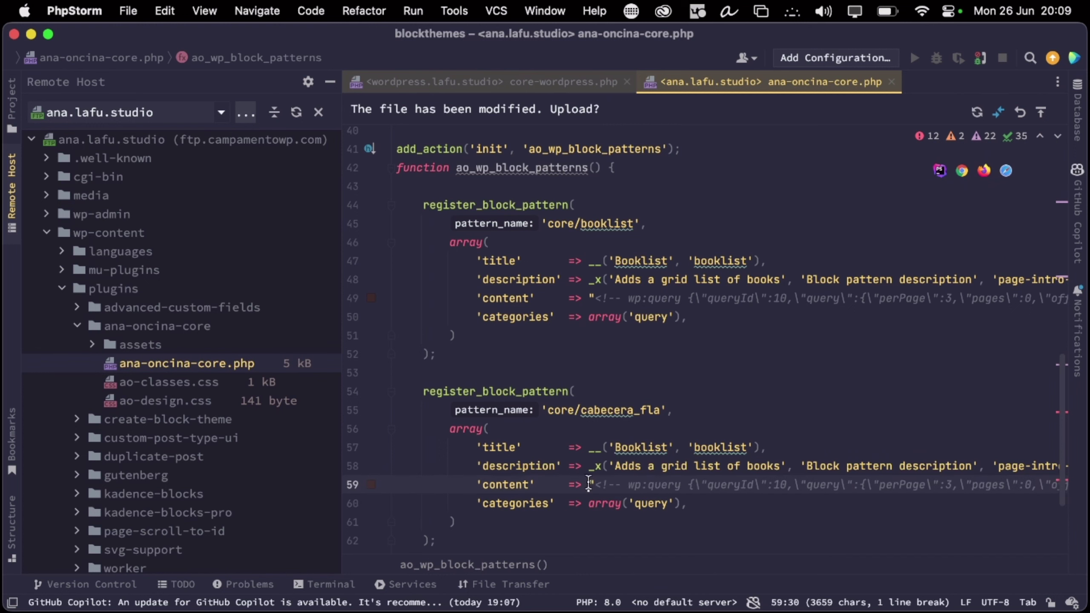
{"action": "key", "text": "shift+Down"}
{"action": "key", "text": "shift+Down"}
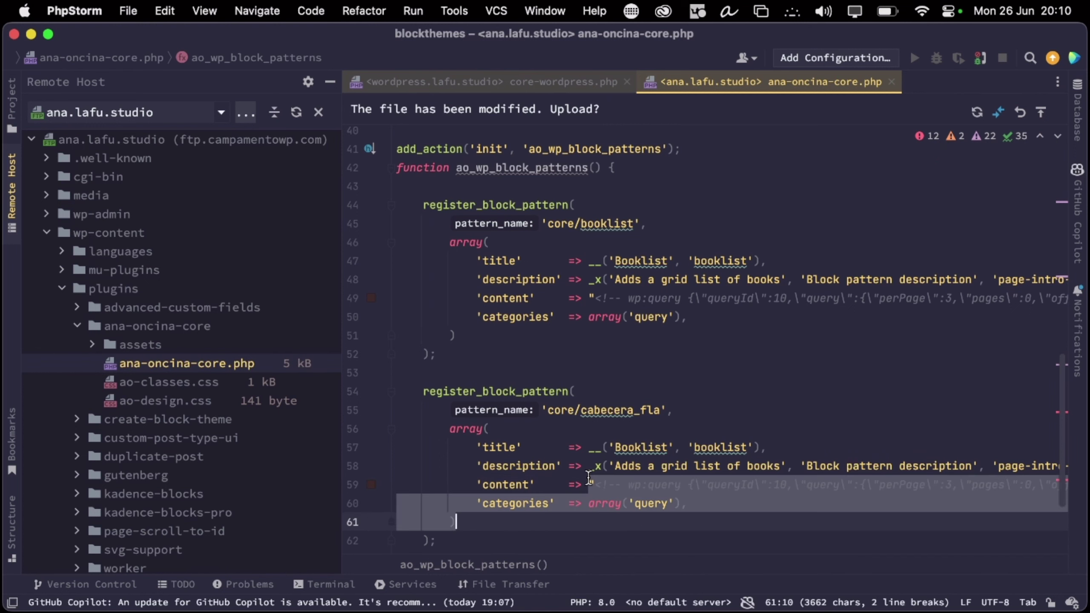
{"action": "key", "text": "shift+Up"}
{"action": "key", "text": "shift+Up"}
{"action": "key", "text": "shift+Down"}
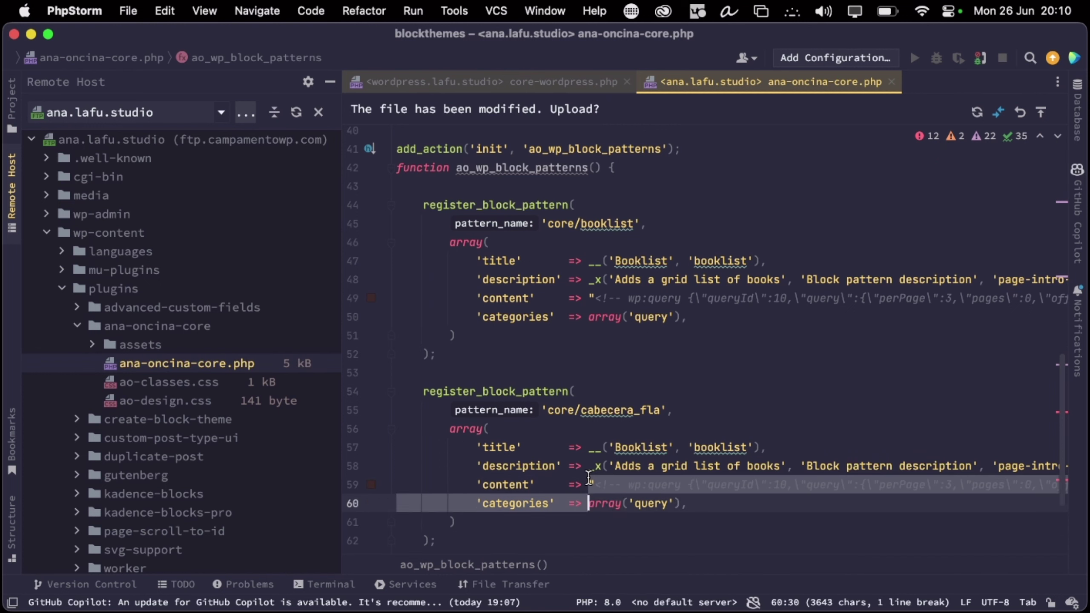
{"action": "left_click", "coordinate": [517, 485]}
{"action": "left_click", "coordinate": [474, 500]}
Add a 'content' entry holding the escaped header markup and delete the old content line
{"action": "key", "text": "Return"}
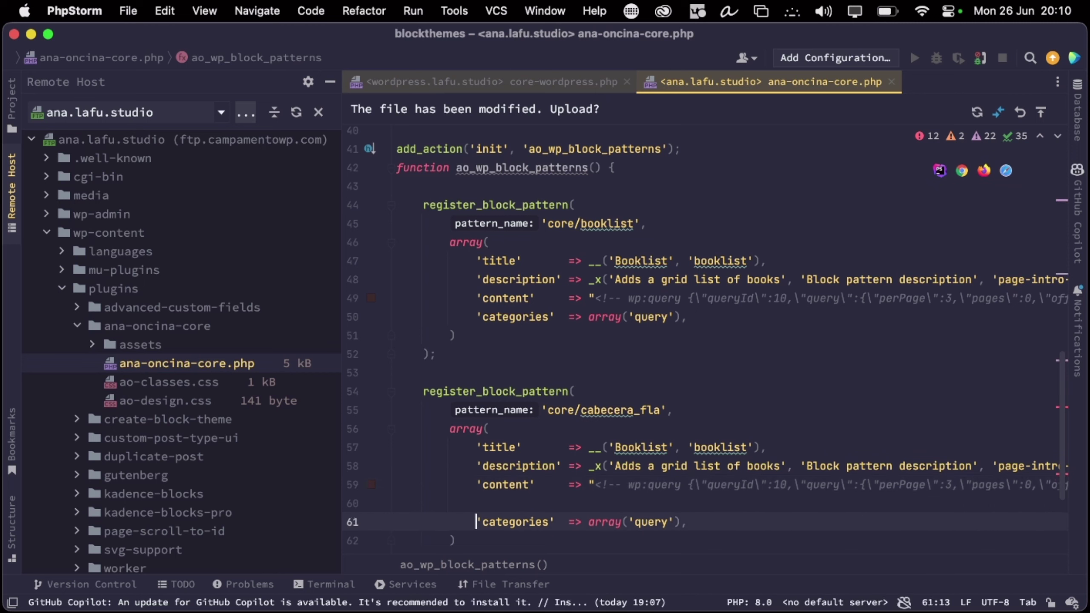
{"action": "left_click", "coordinate": [475, 503]}
{"action": "type", "text": "'"}
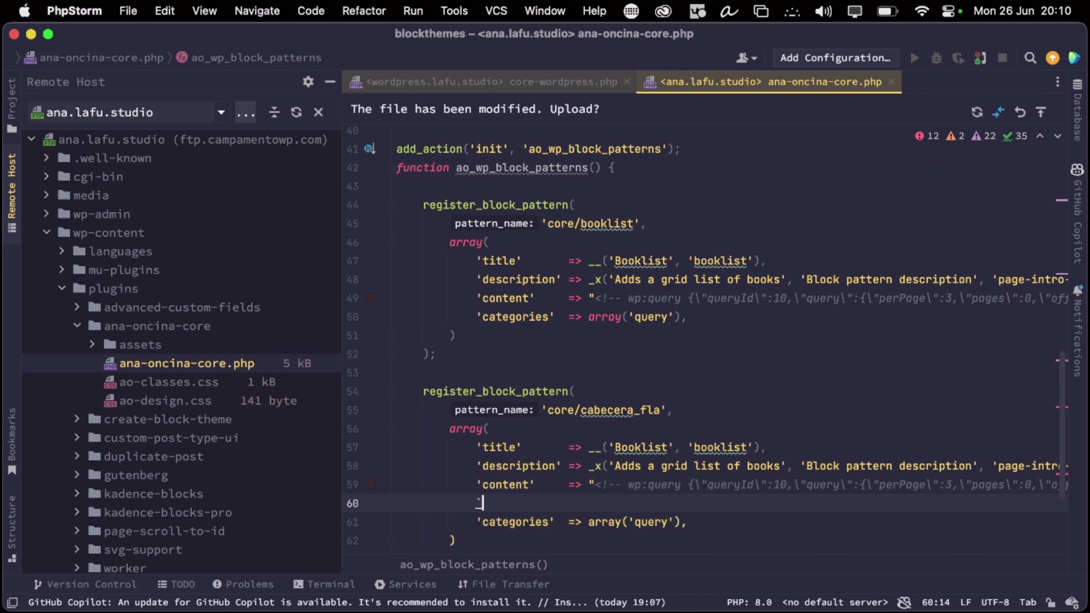
{"action": "key", "text": "BackSpace"}
{"action": "key", "text": "BackSpace"}
{"action": "type", "text": "'"}
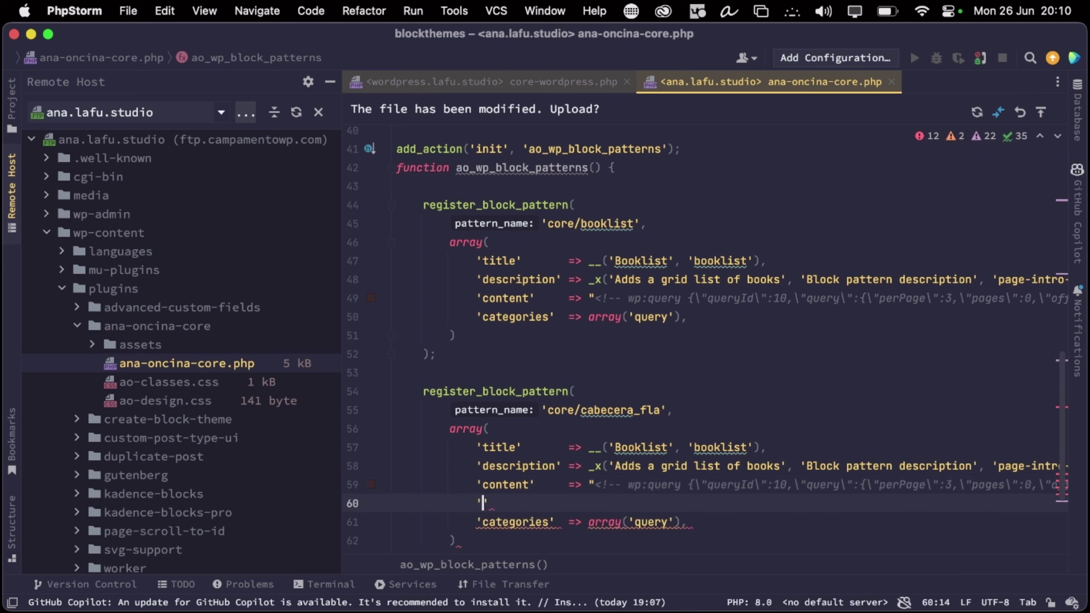
{"action": "type", "text": "content"}
{"action": "key", "text": "Down"}
{"action": "key", "text": "Up"}
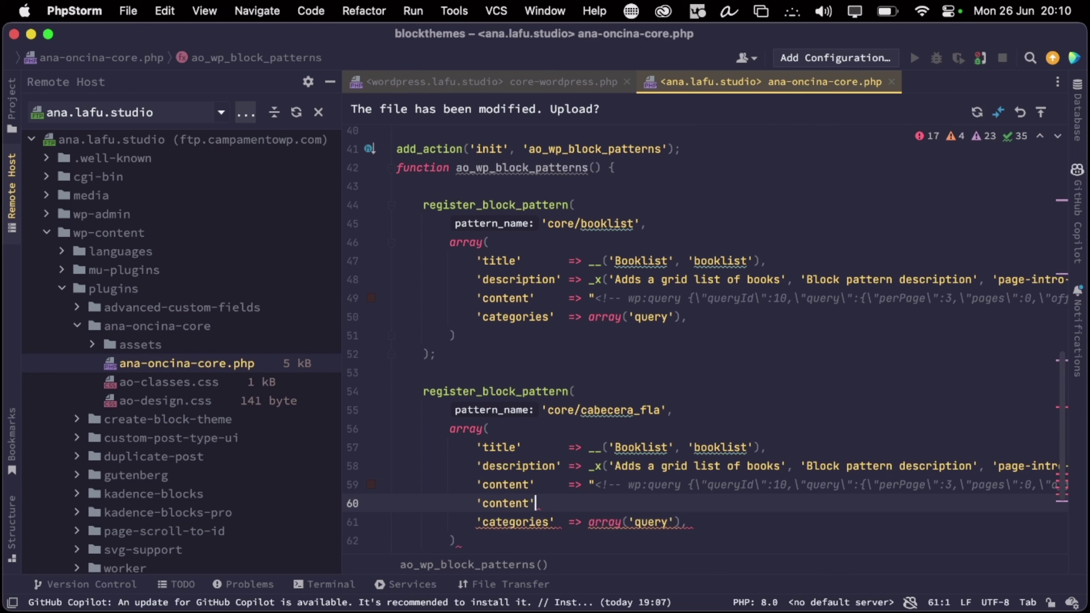
{"action": "type", "text": "' =>"}
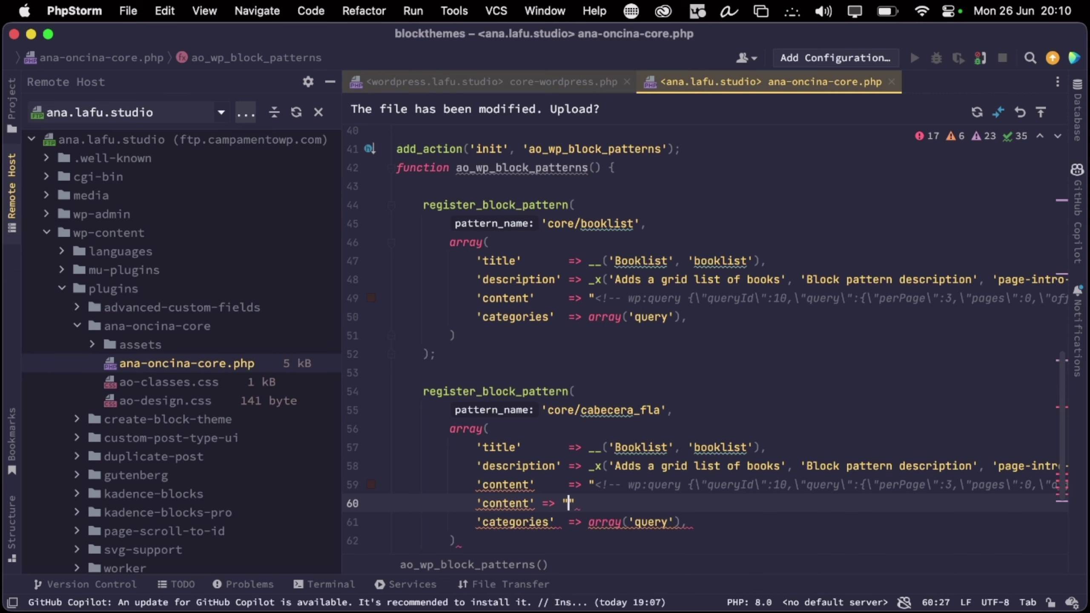
{"action": "key", "text": "super+v"}
{"action": "left_click", "coordinate": [567, 484]}
{"action": "key", "text": "super+BackSpace"}
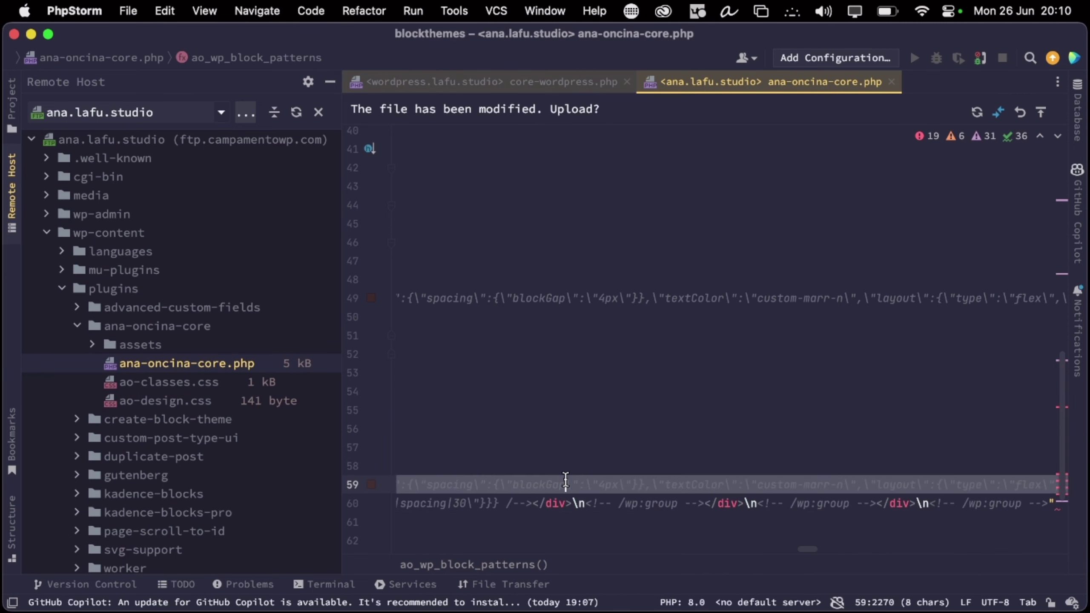
{"action": "key", "text": "super+Left"}
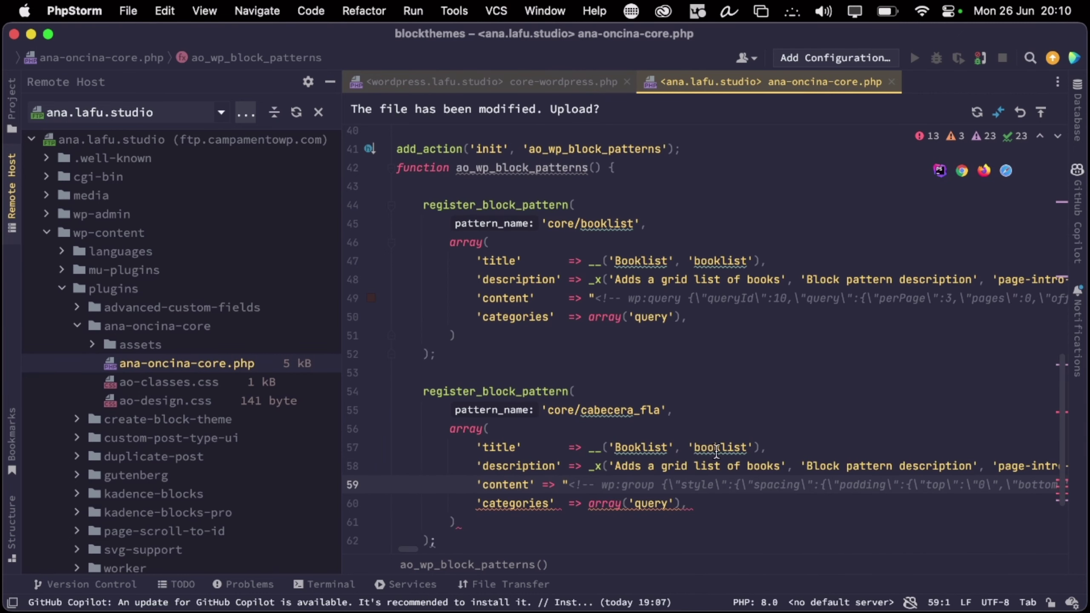
Rename the pattern slug to header_fla and its title to 'Header', then upload the file
{"action": "double_click", "coordinate": [716, 448]}
{"action": "type", "text": "header"}
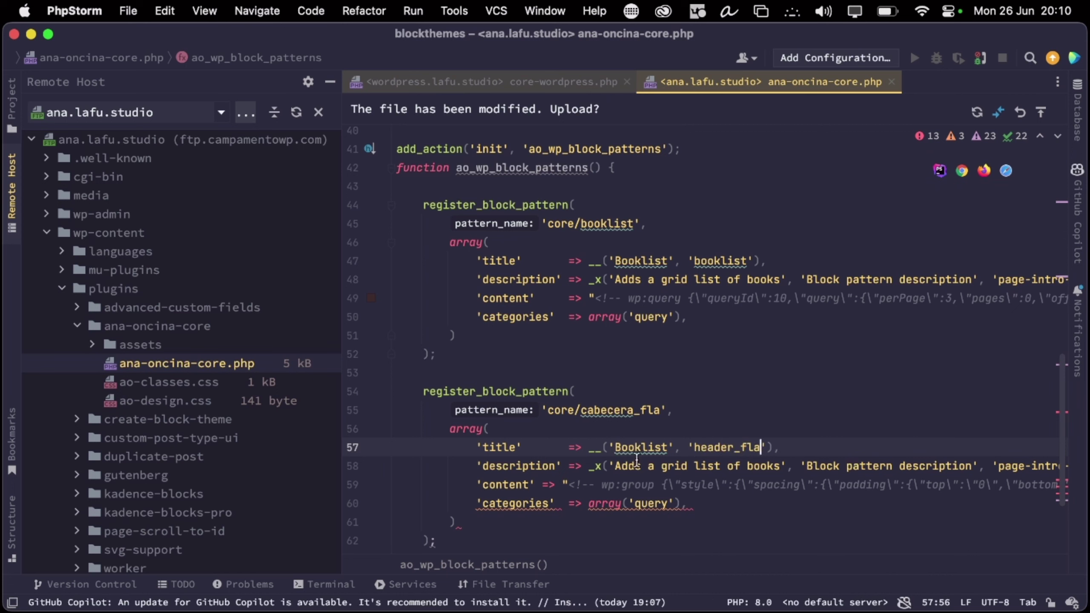
{"action": "type", "text": "_fla"}
{"action": "double_click", "coordinate": [637, 448]}
{"action": "type", "text": "Header"}
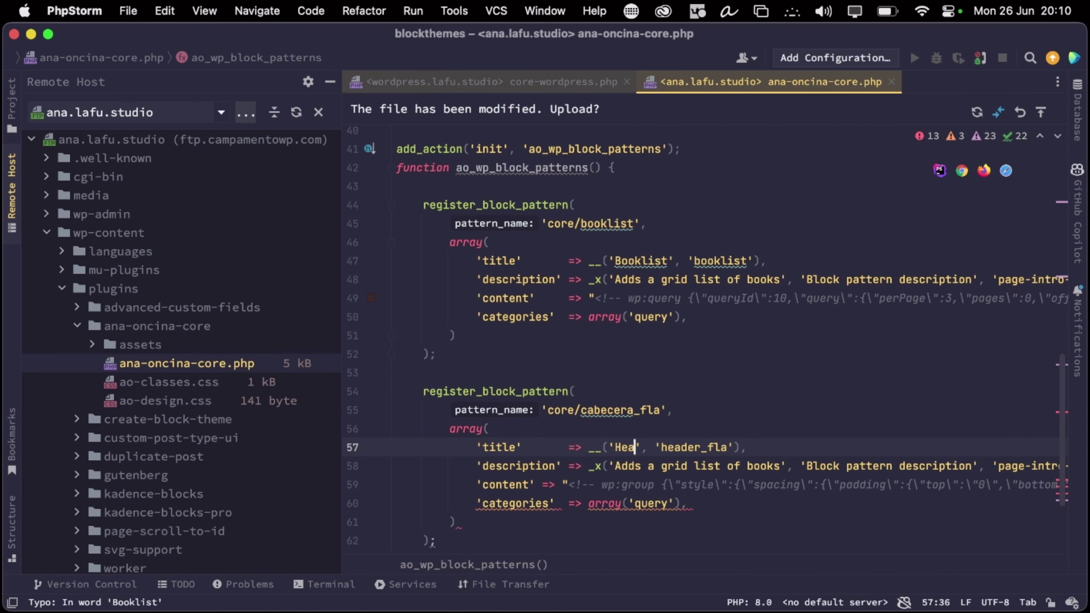
{"action": "left_click", "coordinate": [600, 485]}
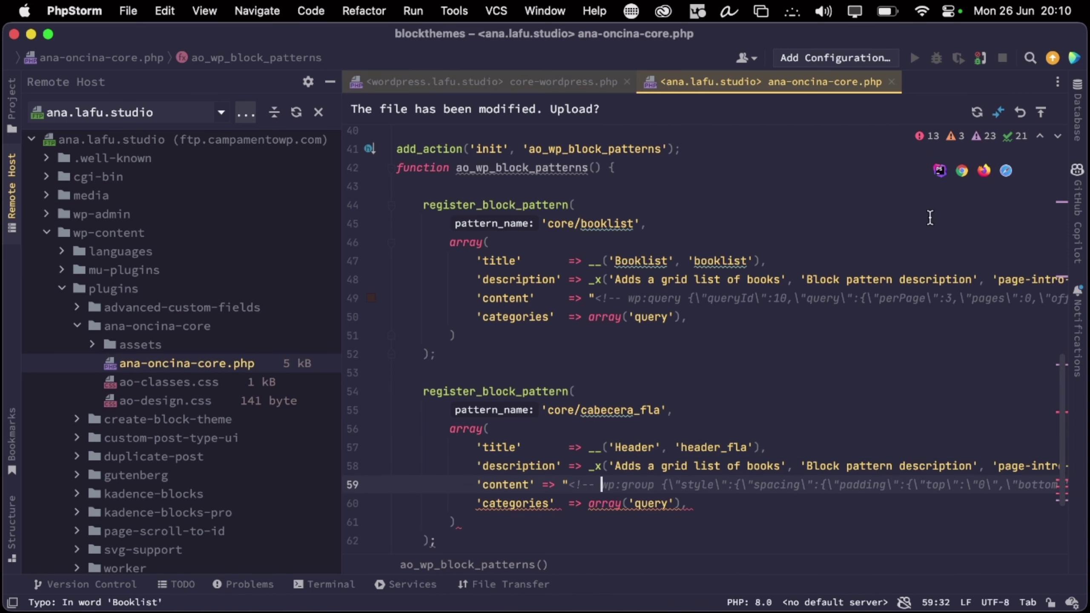
{"action": "left_click", "coordinate": [1039, 113]}
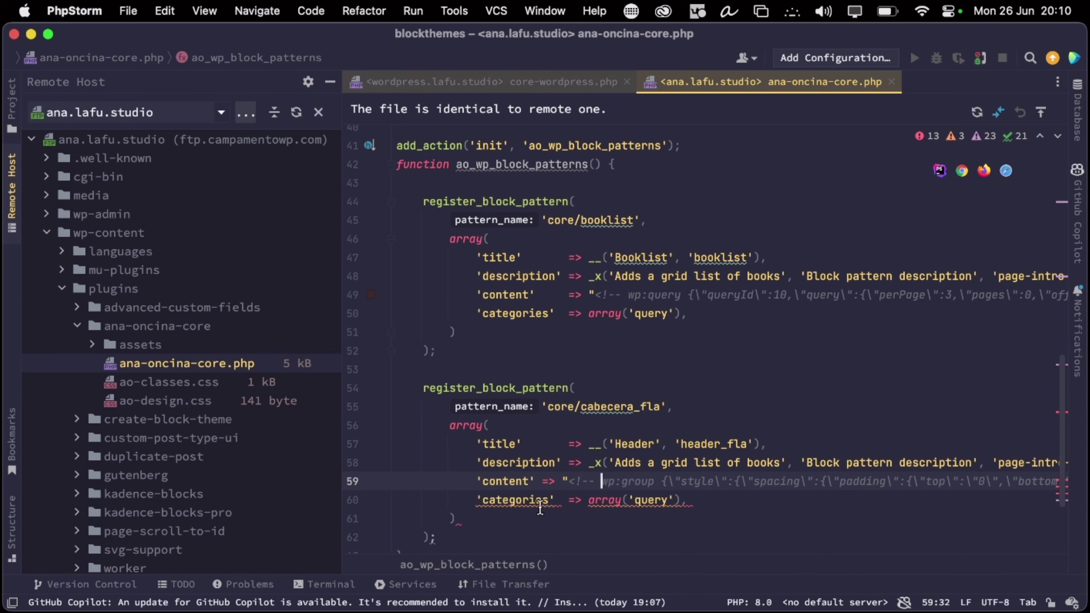
Check the closing of the Booklist pattern array around line 59 and save ana-oncina-core.php
{"action": "left_click", "coordinate": [537, 481]}
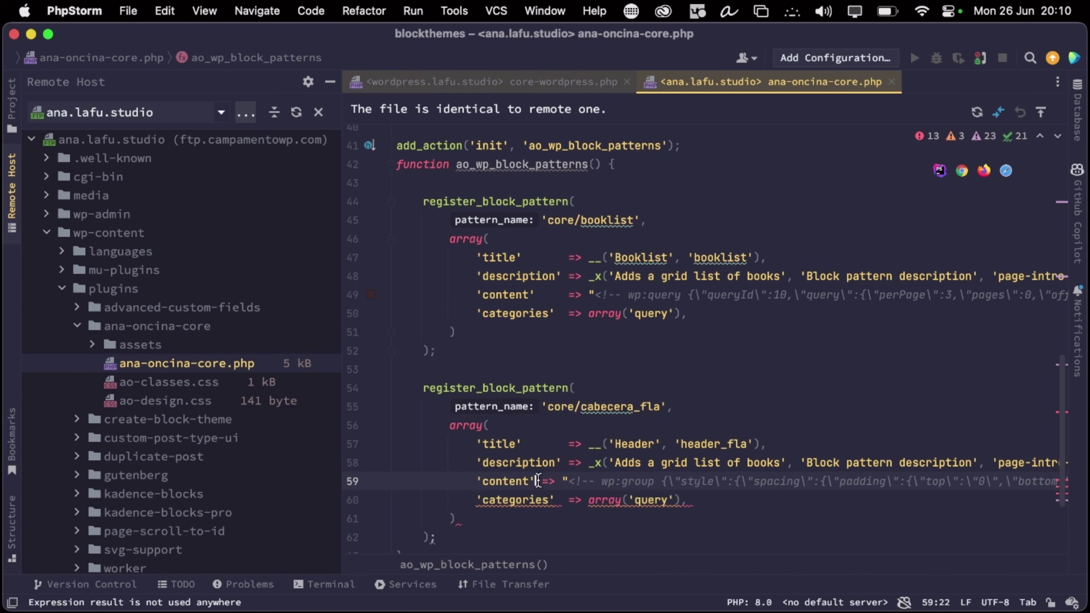
{"action": "left_click", "coordinate": [702, 504]}
{"action": "left_click", "coordinate": [478, 518]}
{"action": "scroll", "coordinate": [478, 518], "scroll_direction": "down", "scroll_amount": 3}
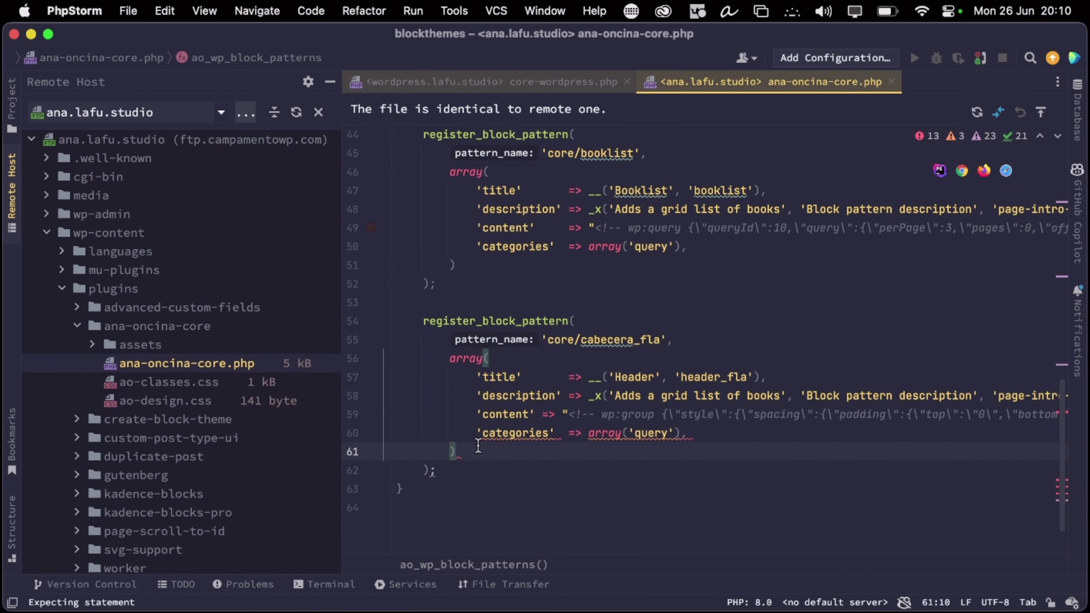
{"action": "scroll", "coordinate": [509, 492], "scroll_direction": "up", "scroll_amount": 1}
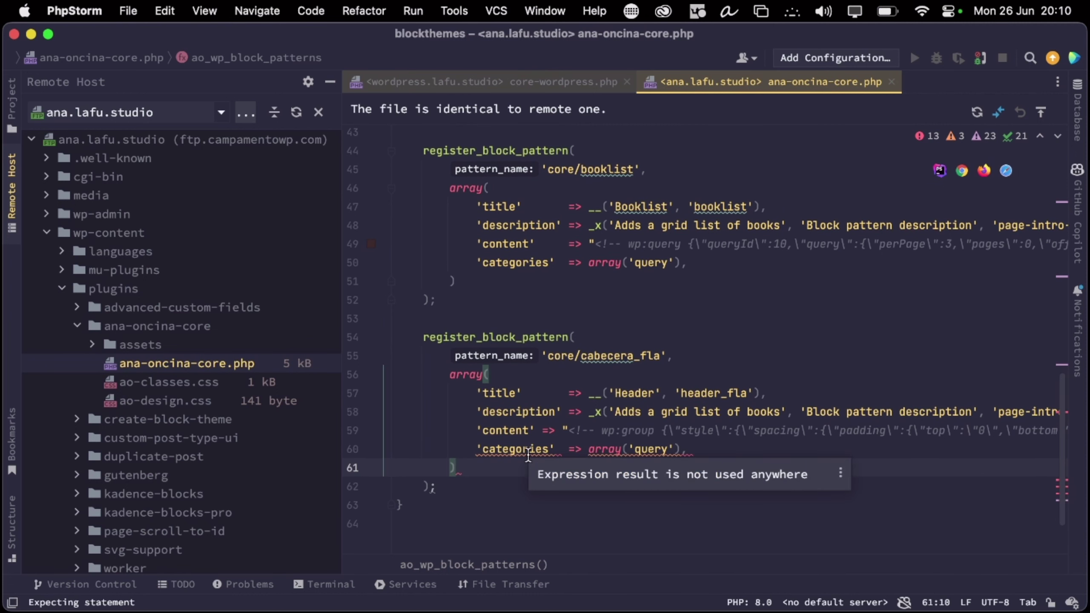
{"action": "key", "text": "super+s"}
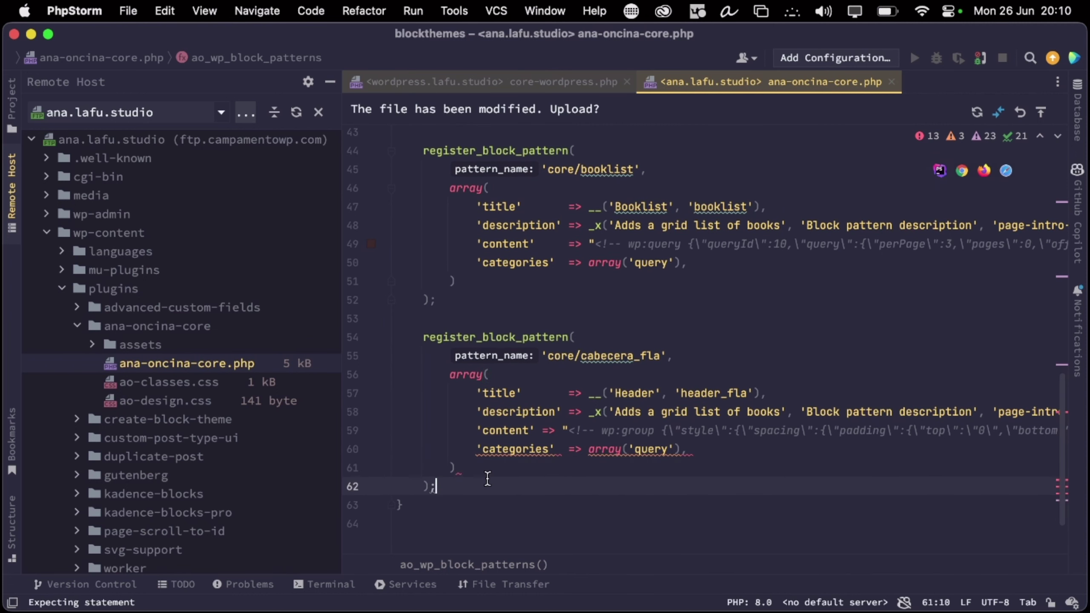
Review the Header pattern content and upload ana-oncina-core.php to the server
{"action": "left_click", "coordinate": [487, 486]}
{"action": "scroll", "coordinate": [575, 424], "scroll_direction": "right", "scroll_amount": 15}
{"action": "scroll", "coordinate": [575, 424], "scroll_direction": "right", "scroll_amount": 20}
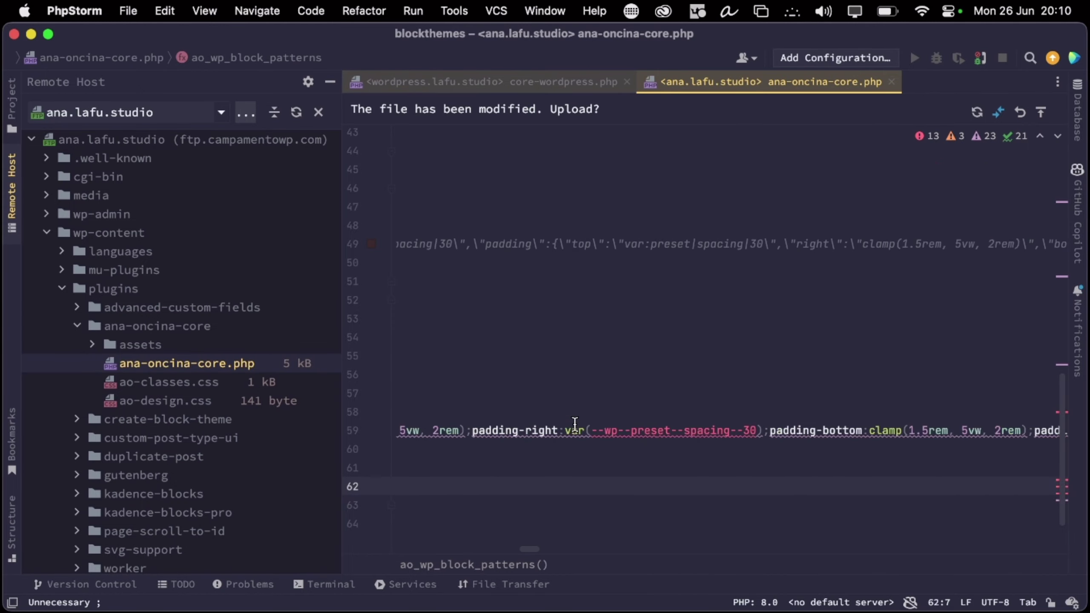
{"action": "scroll", "coordinate": [575, 424], "scroll_direction": "right", "scroll_amount": 20}
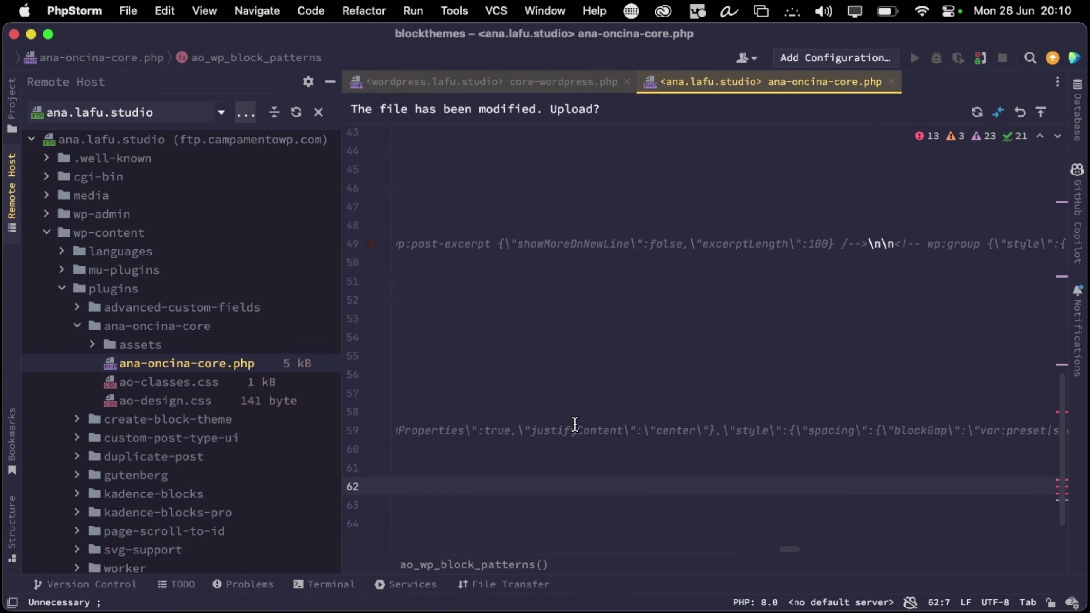
{"action": "scroll", "coordinate": [575, 424], "scroll_direction": "left", "scroll_amount": 8}
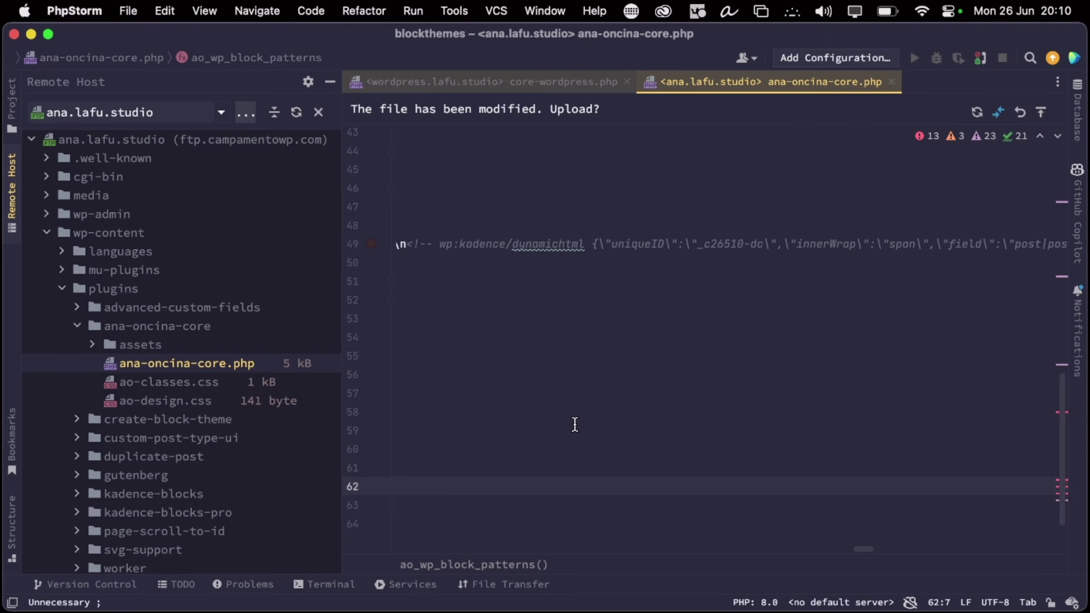
{"action": "left_click", "coordinate": [476, 430]}
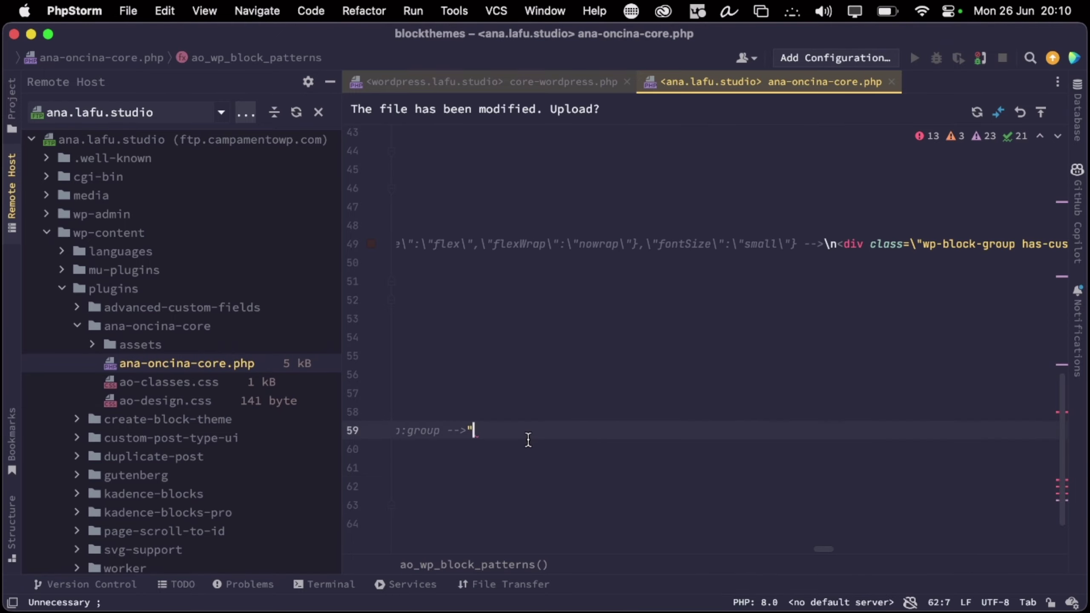
{"action": "scroll", "coordinate": [651, 425], "scroll_direction": "left", "scroll_amount": 20}
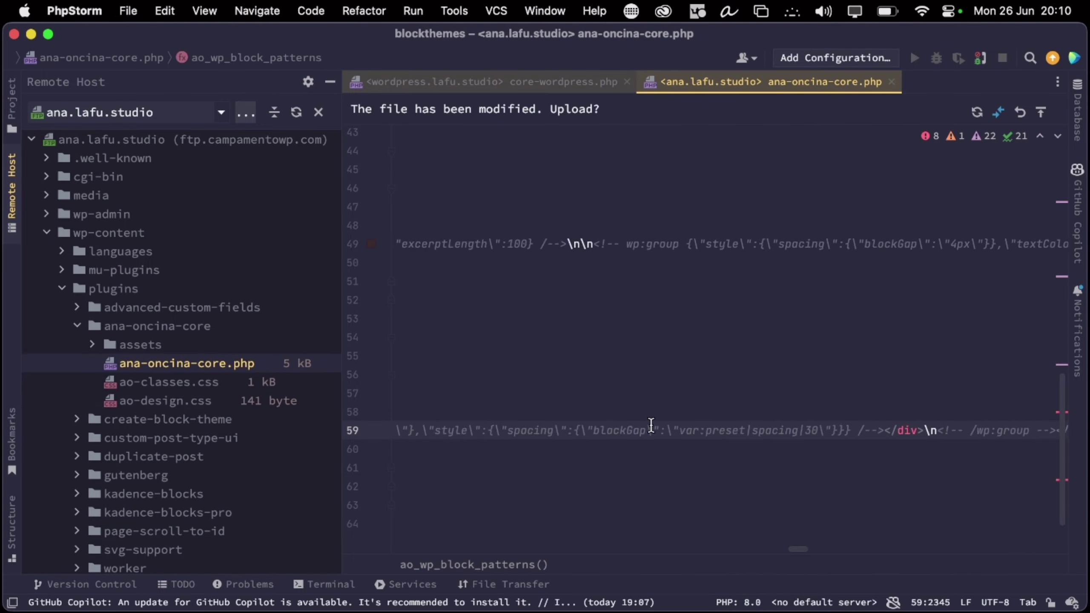
{"action": "scroll", "coordinate": [651, 424], "scroll_direction": "left", "scroll_amount": 18}
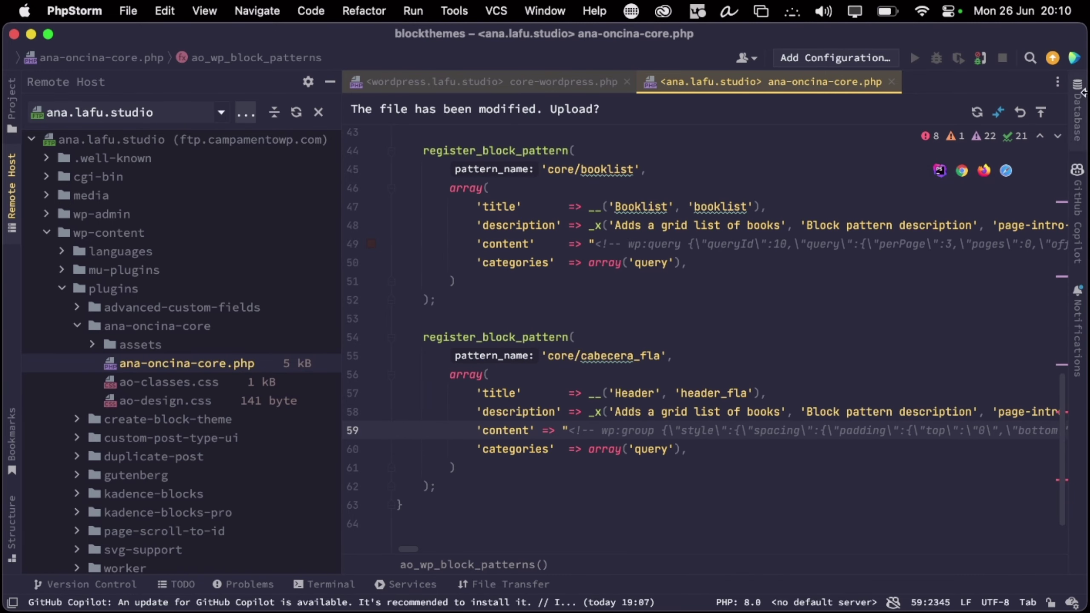
{"action": "left_click", "coordinate": [1040, 112]}
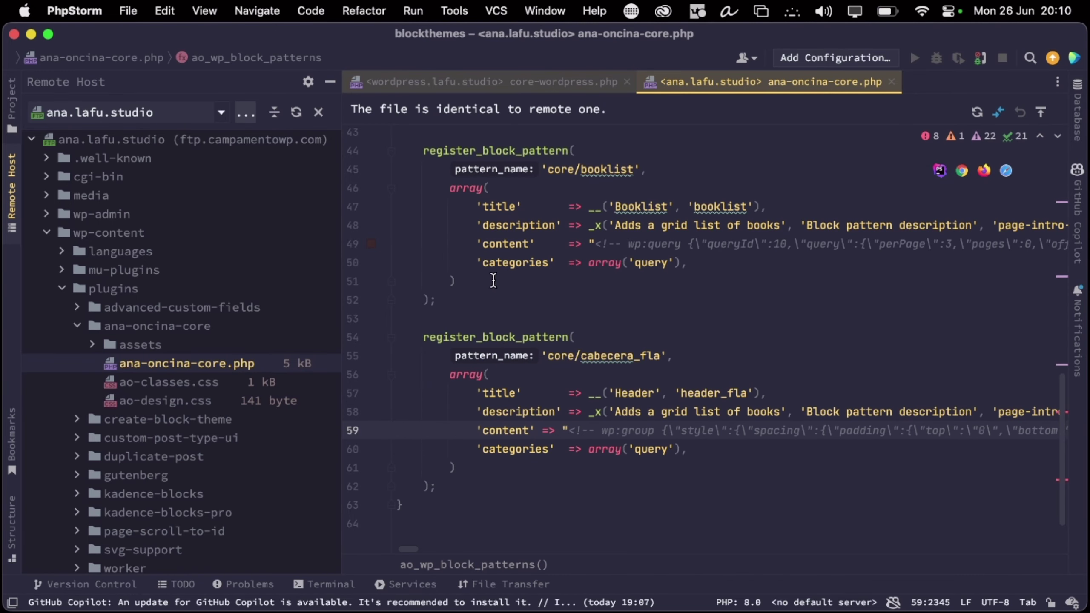
{"action": "key", "text": "ctrl+Right"}
Go through the open browser tabs to reach the Cabecera template part editor
{"action": "left_click", "coordinate": [193, 41]}
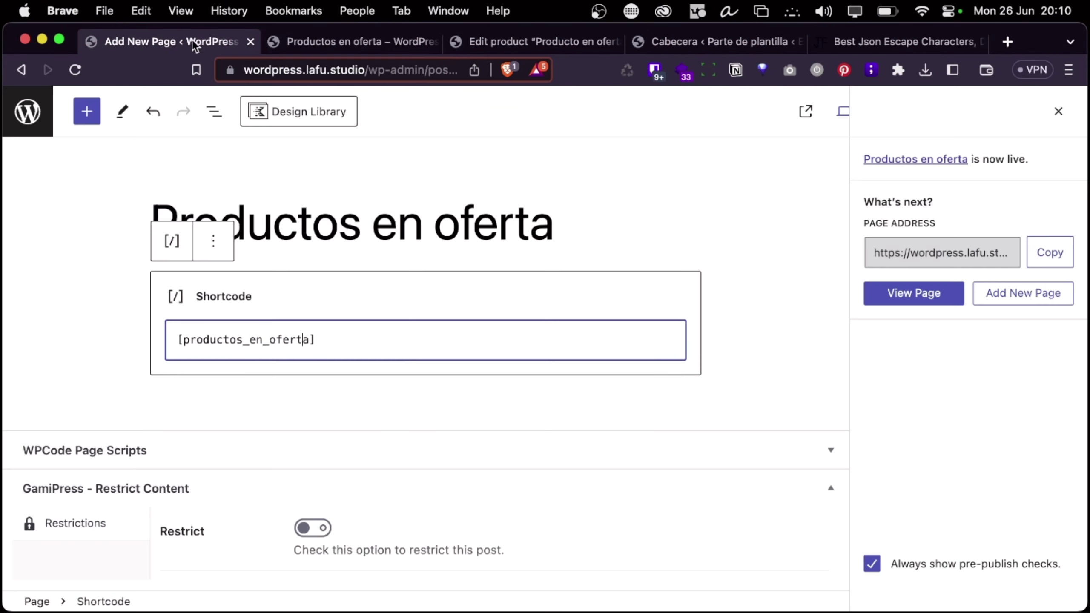
{"action": "left_click", "coordinate": [309, 42]}
{"action": "left_click", "coordinate": [177, 42]}
{"action": "left_click", "coordinate": [844, 40]}
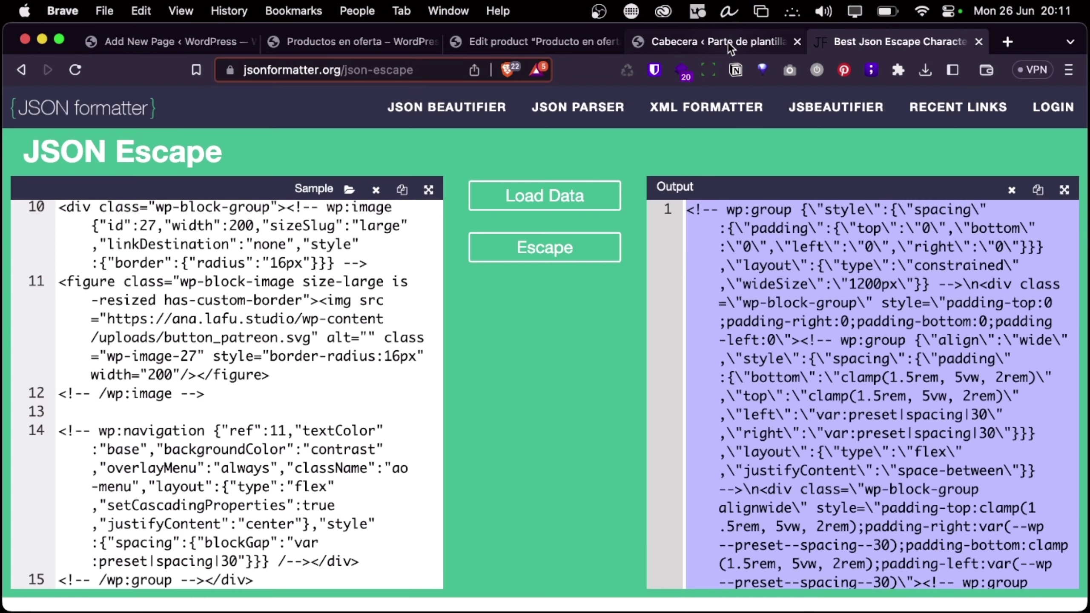
{"action": "left_click", "coordinate": [727, 42]}
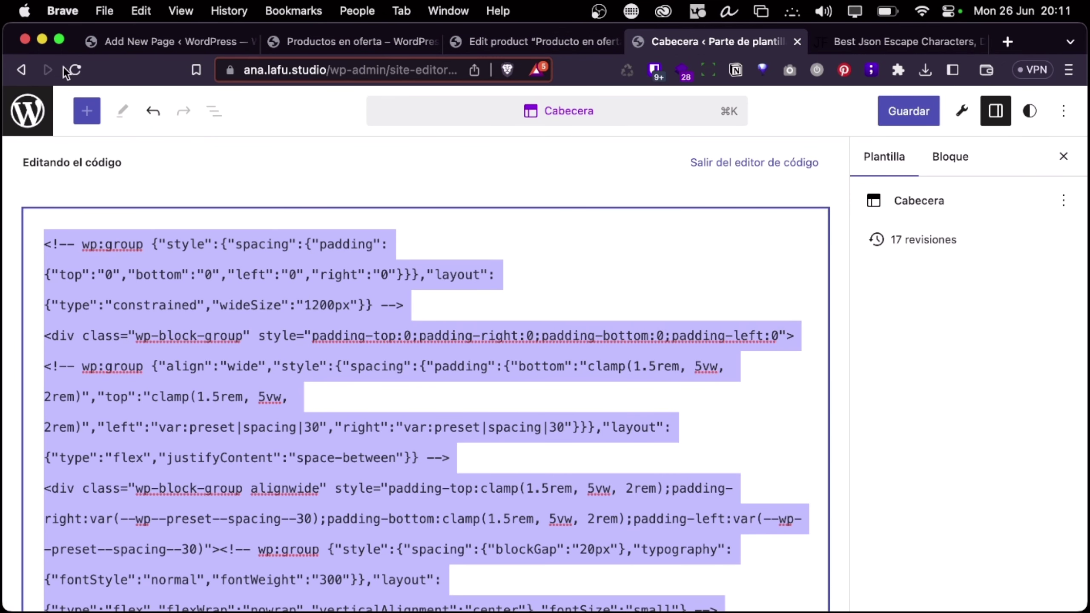
Exit Cabecera's code editor and leave the site editor without saving, back to the dashboard
{"action": "left_click", "coordinate": [1031, 110]}
{"action": "left_click", "coordinate": [995, 110]}
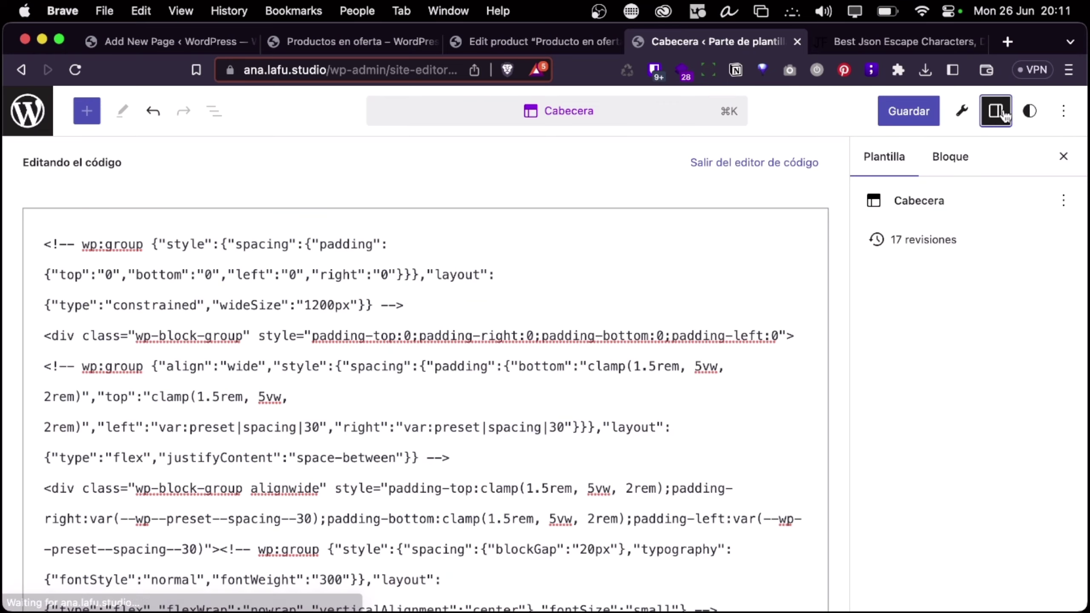
{"action": "left_click", "coordinate": [27, 111]}
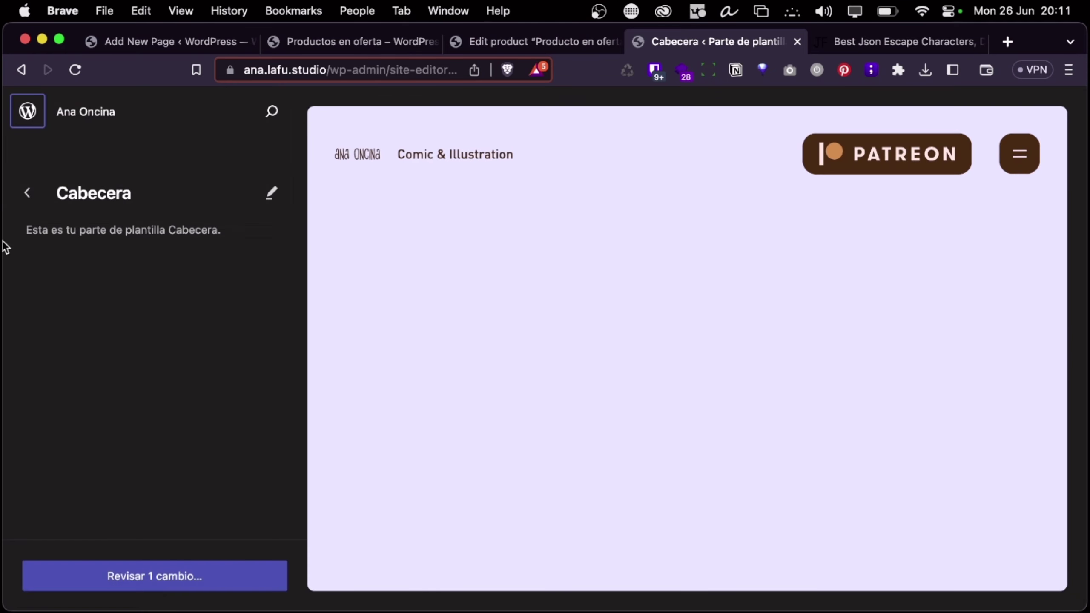
{"action": "left_click", "coordinate": [29, 111]}
{"action": "left_click", "coordinate": [587, 283]}
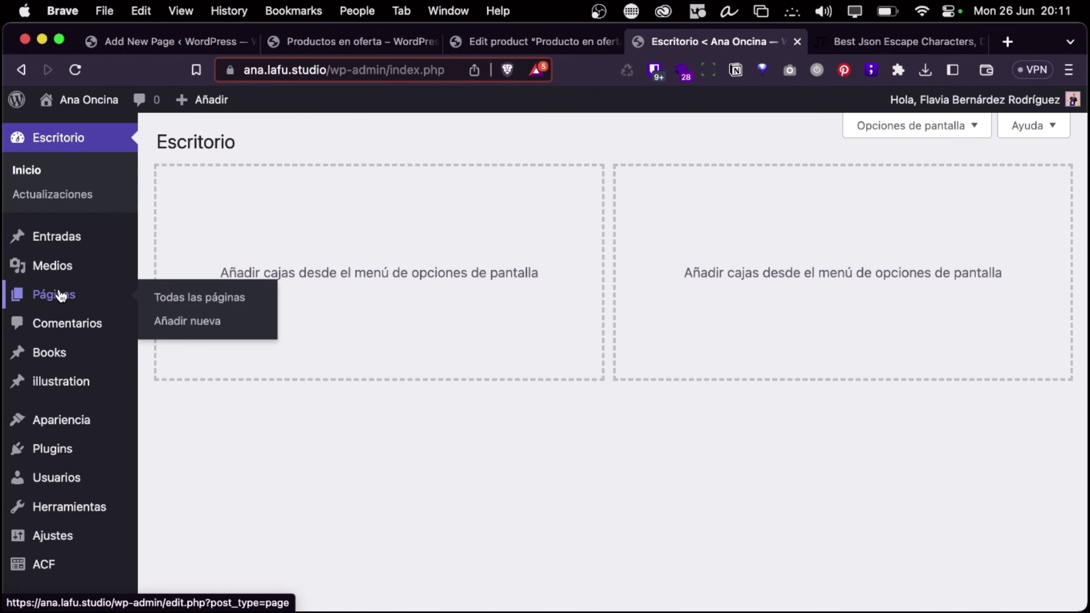
{"action": "left_click", "coordinate": [65, 295]}
Open the Ana Oncina page and browse the inserter's Cabeceras and Destacados pattern categories
{"action": "left_click", "coordinate": [220, 273]}
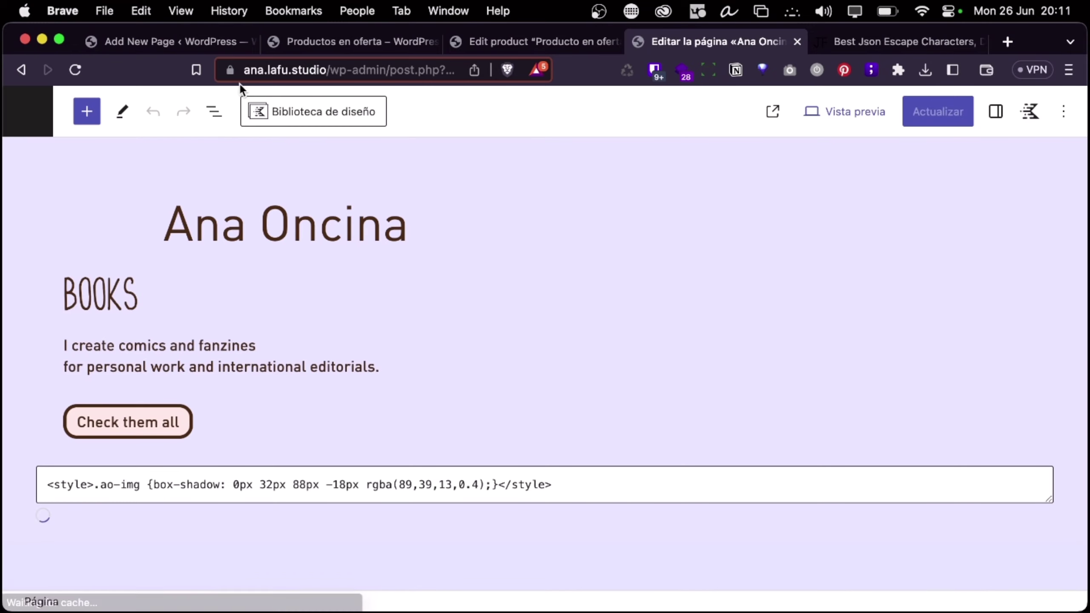
{"action": "left_click", "coordinate": [86, 111]}
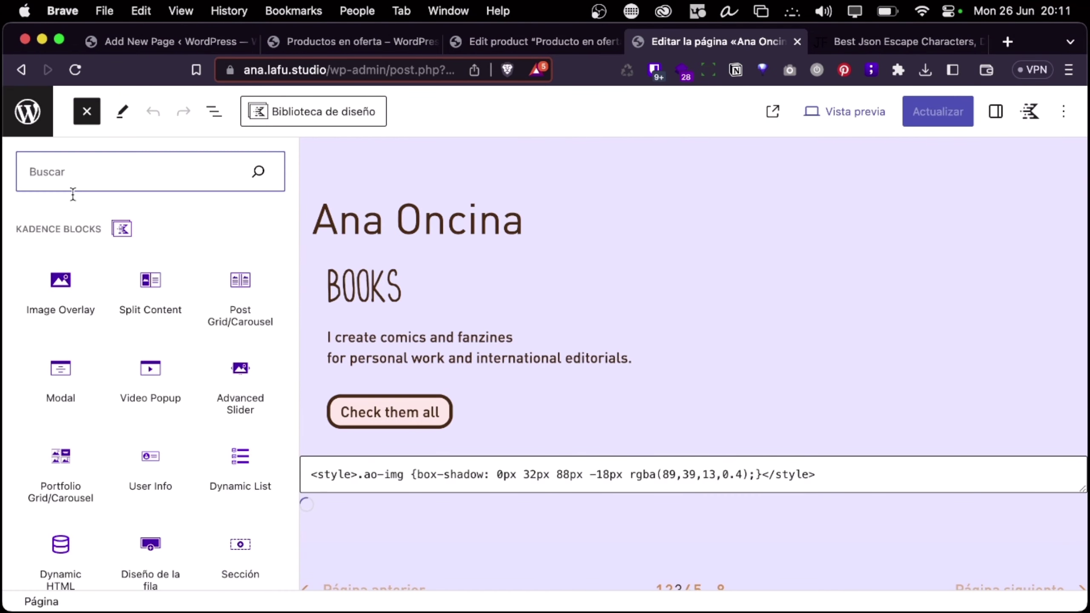
{"action": "left_click", "coordinate": [188, 219]}
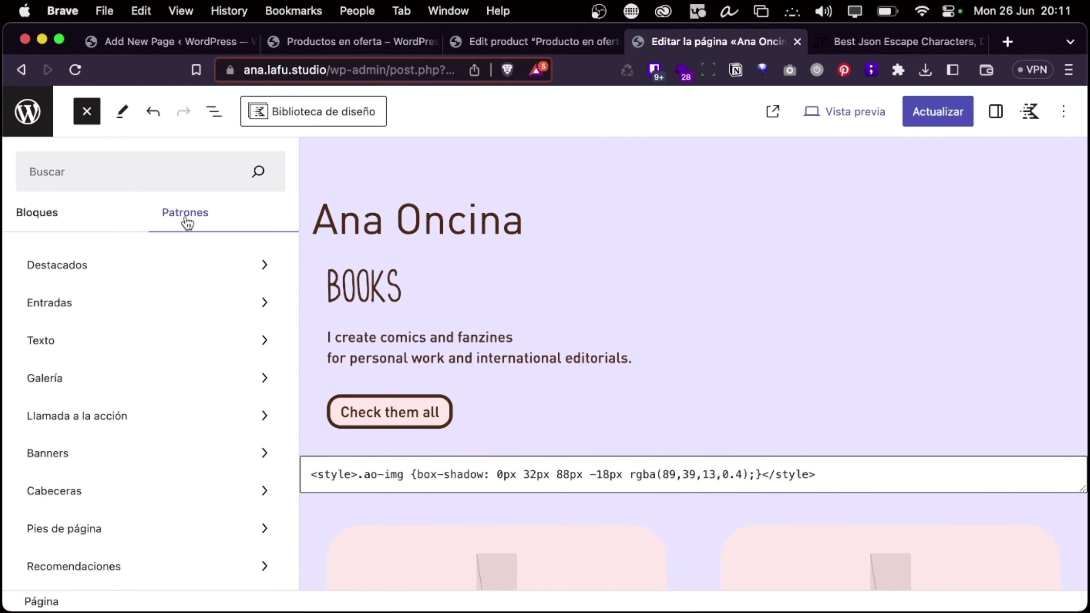
{"action": "scroll", "coordinate": [155, 339], "scroll_direction": "down", "scroll_amount": 2}
{"action": "left_click", "coordinate": [138, 464]}
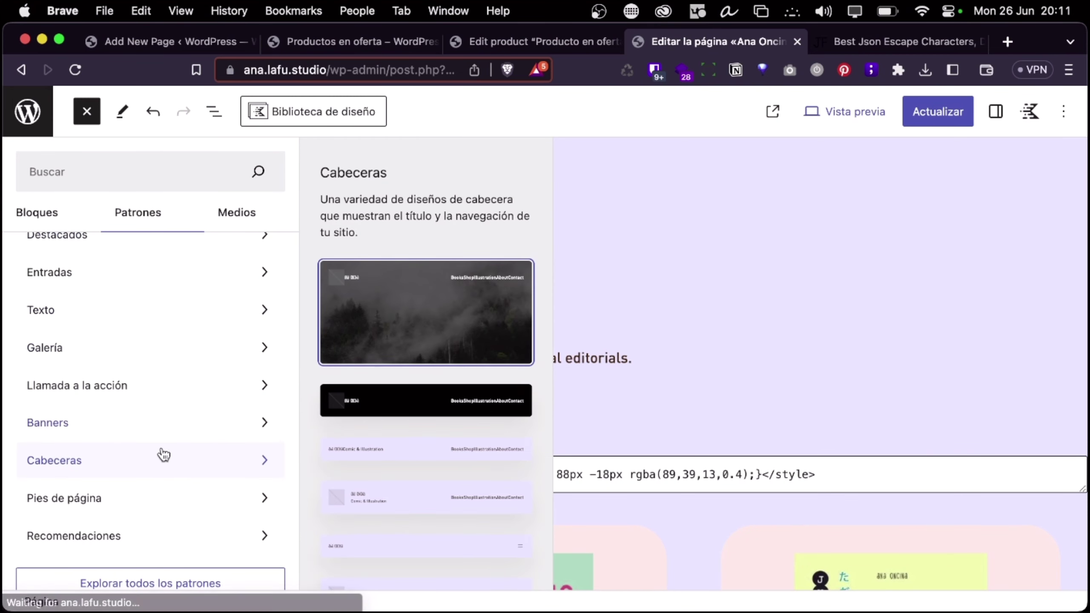
{"action": "scroll", "coordinate": [162, 454], "scroll_direction": "down", "scroll_amount": 1}
{"action": "scroll", "coordinate": [161, 451], "scroll_direction": "up", "scroll_amount": 2}
{"action": "left_click", "coordinate": [129, 266]}
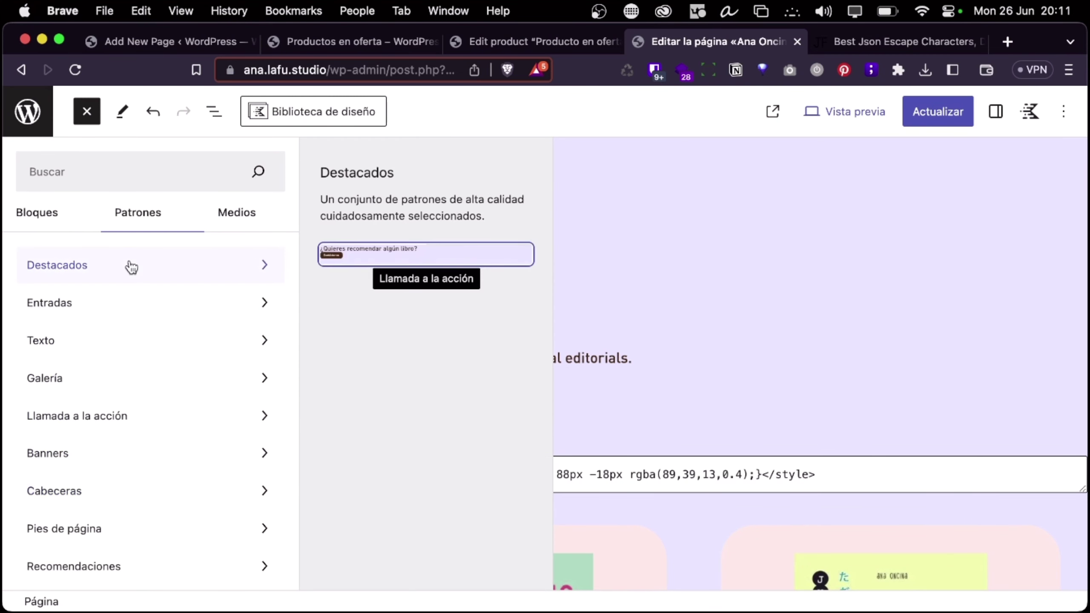
Find the Booklist pattern under Entradas, close the inserter, and return to the plugin code
{"action": "left_click", "coordinate": [124, 303]}
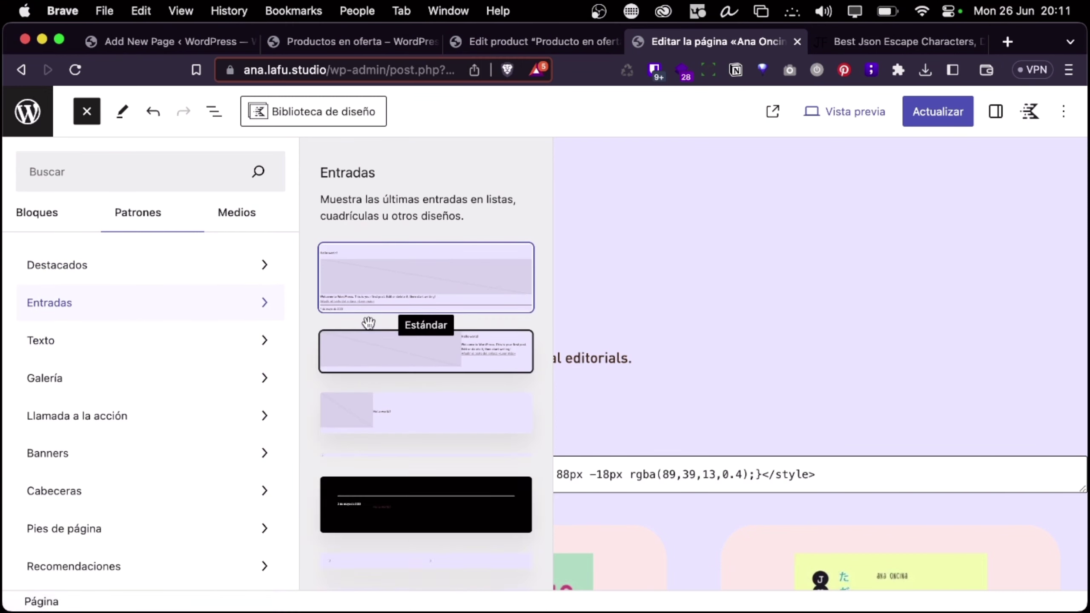
{"action": "scroll", "coordinate": [391, 429], "scroll_direction": "down", "scroll_amount": 5}
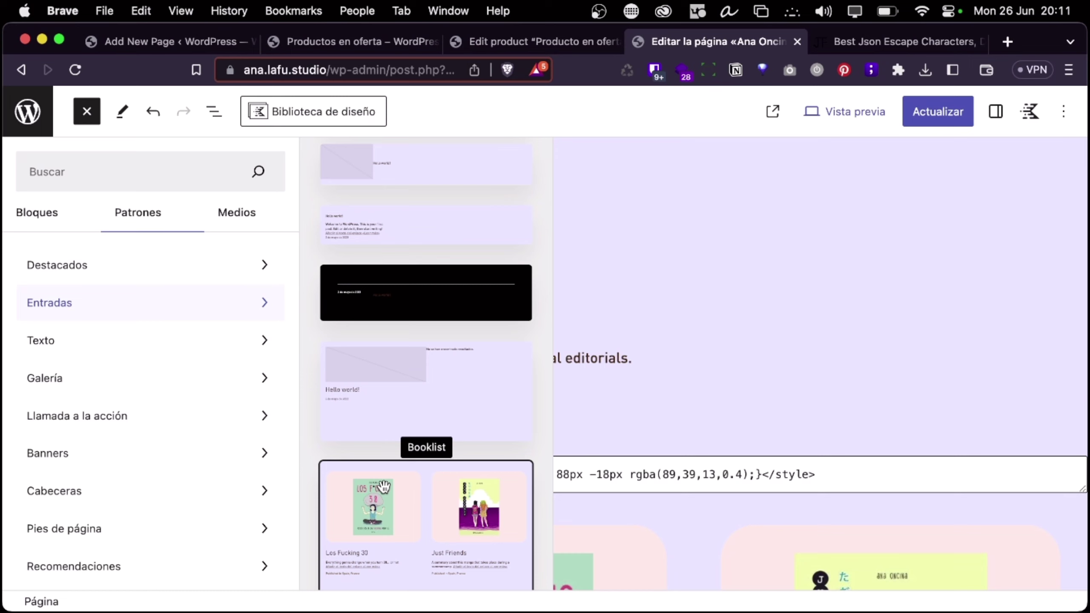
{"action": "scroll", "coordinate": [462, 389], "scroll_direction": "down", "scroll_amount": 7}
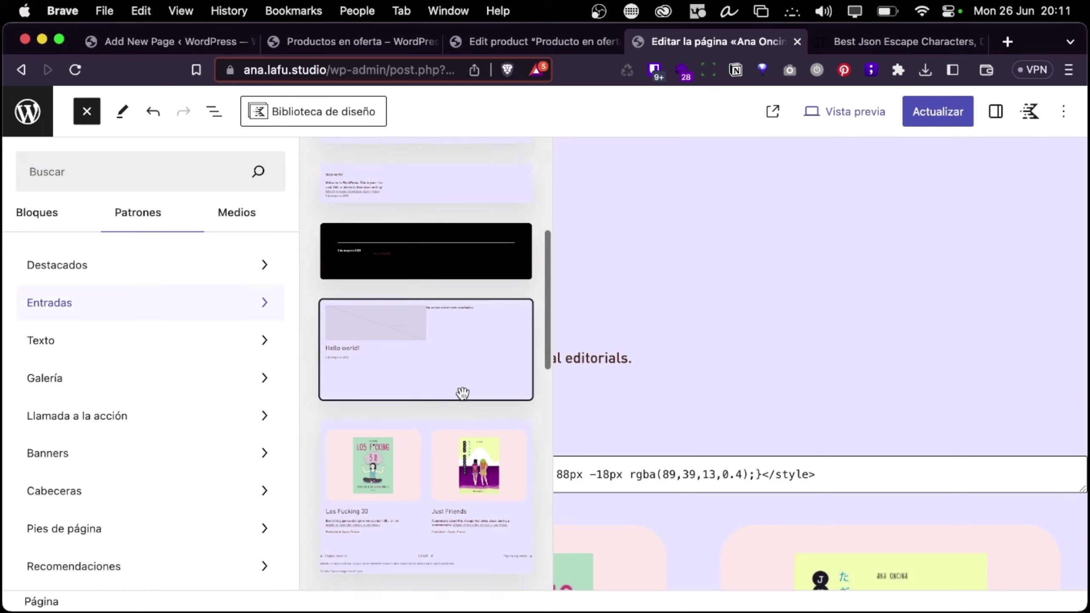
{"action": "scroll", "coordinate": [382, 460], "scroll_direction": "up", "scroll_amount": 3}
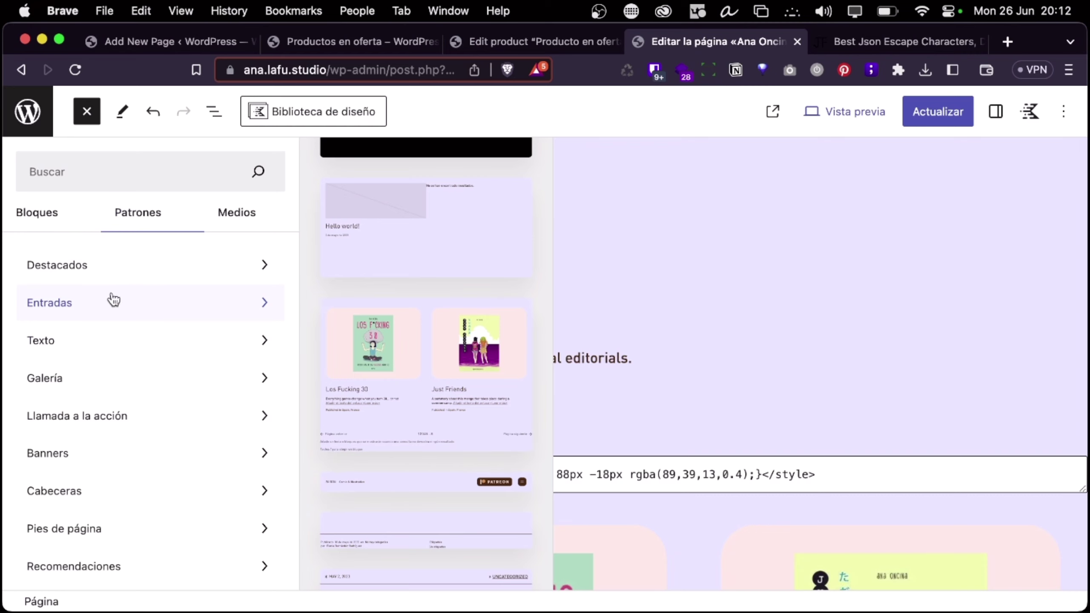
{"action": "left_click", "coordinate": [577, 311]}
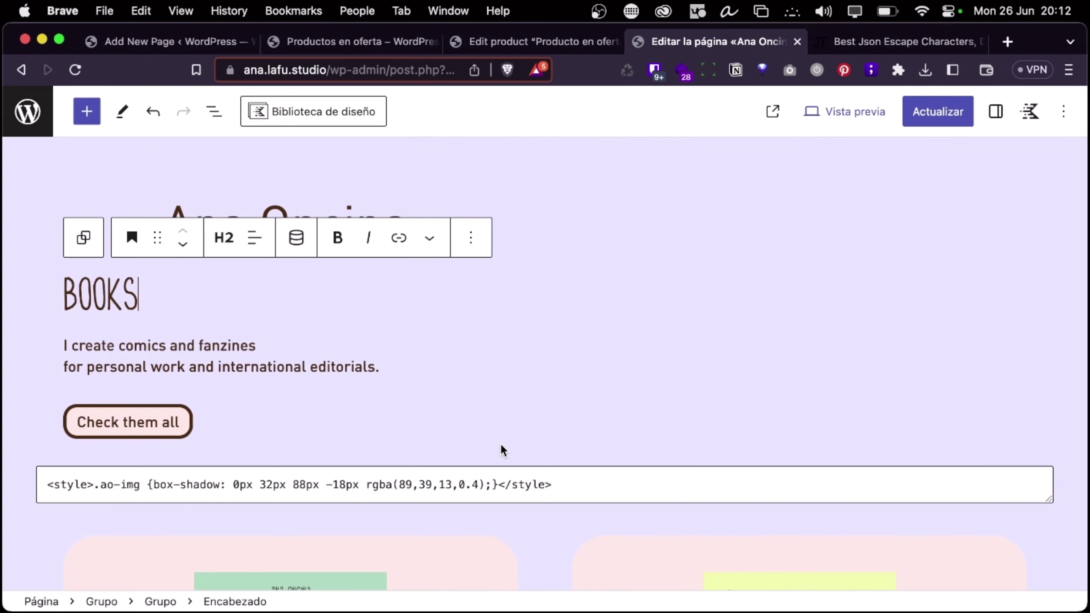
{"action": "scroll", "coordinate": [546, 292], "scroll_direction": "down", "scroll_amount": 3}
{"action": "key", "text": "super+Tab"}
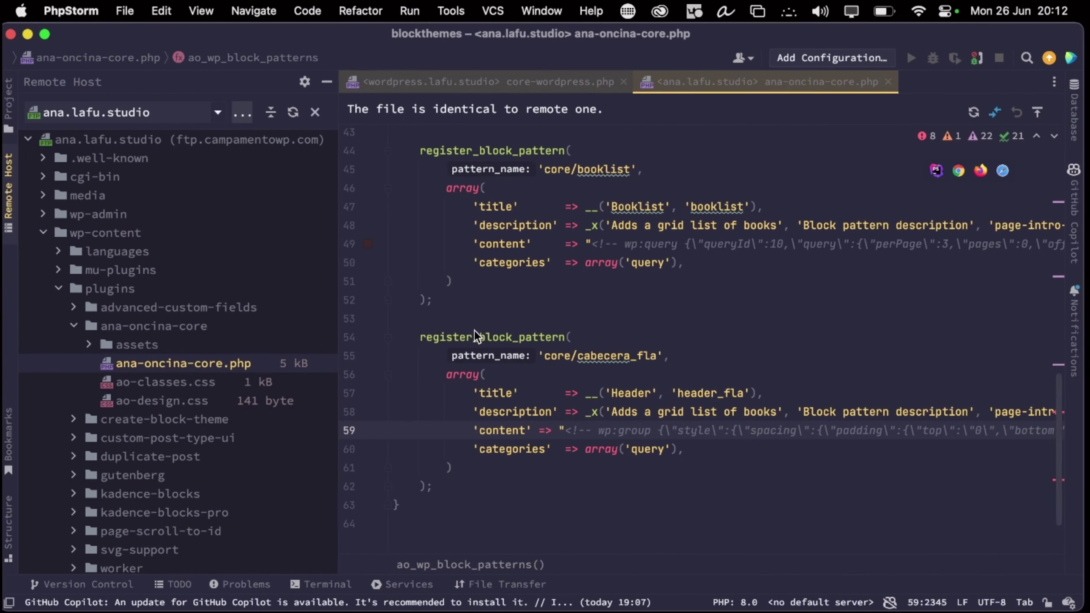
{"action": "key", "text": "ctrl+Right"}
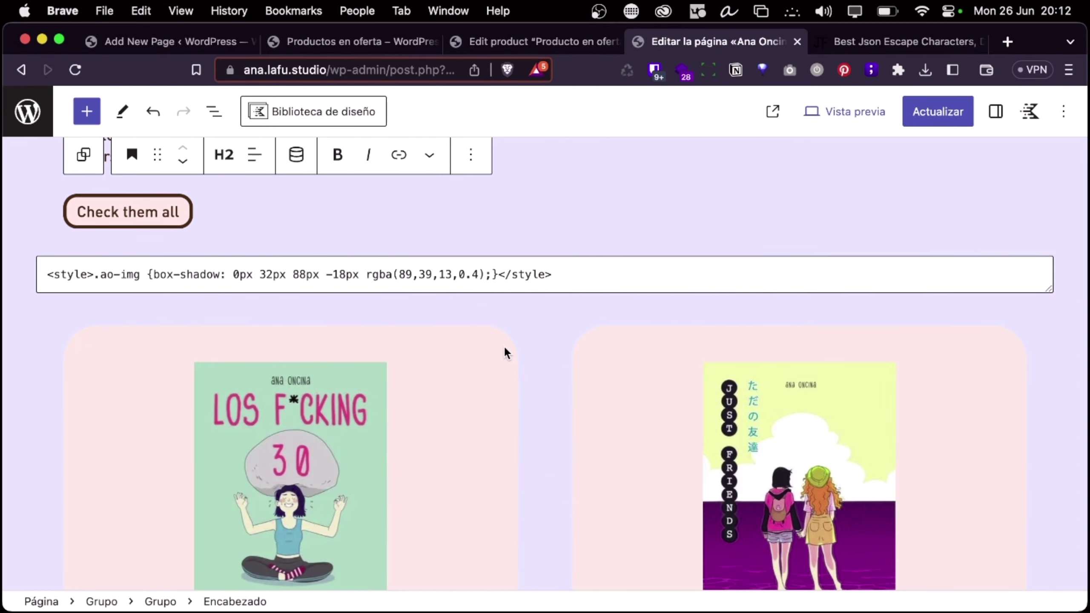
{"action": "key", "text": "ctrl+Left"}
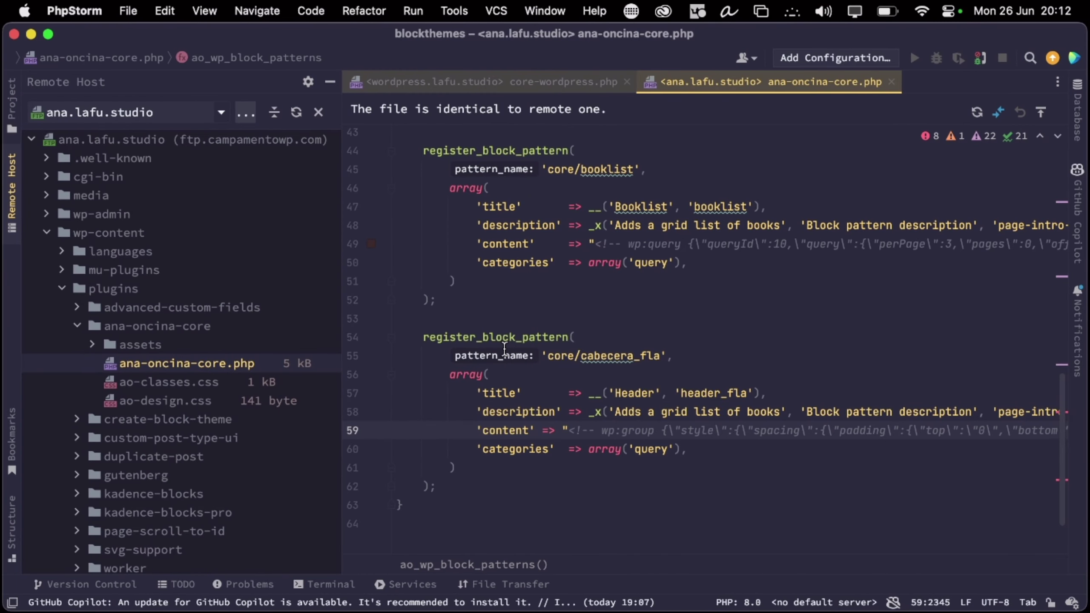